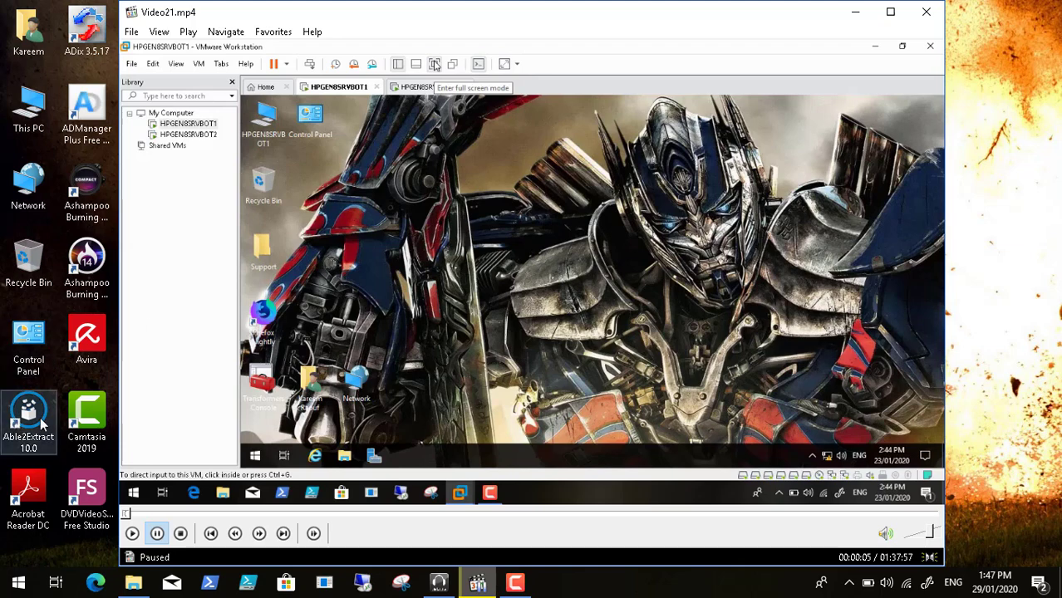
# Resume Video21.mp4 and switch it to full-screen playback
pyautogui.click(135, 534)
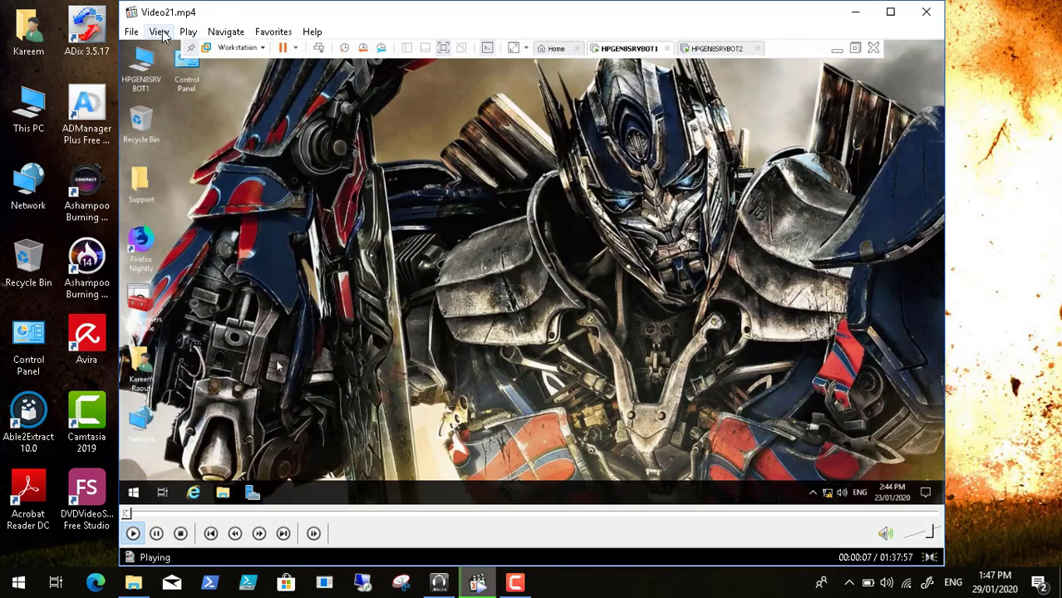
pyautogui.click(159, 31)
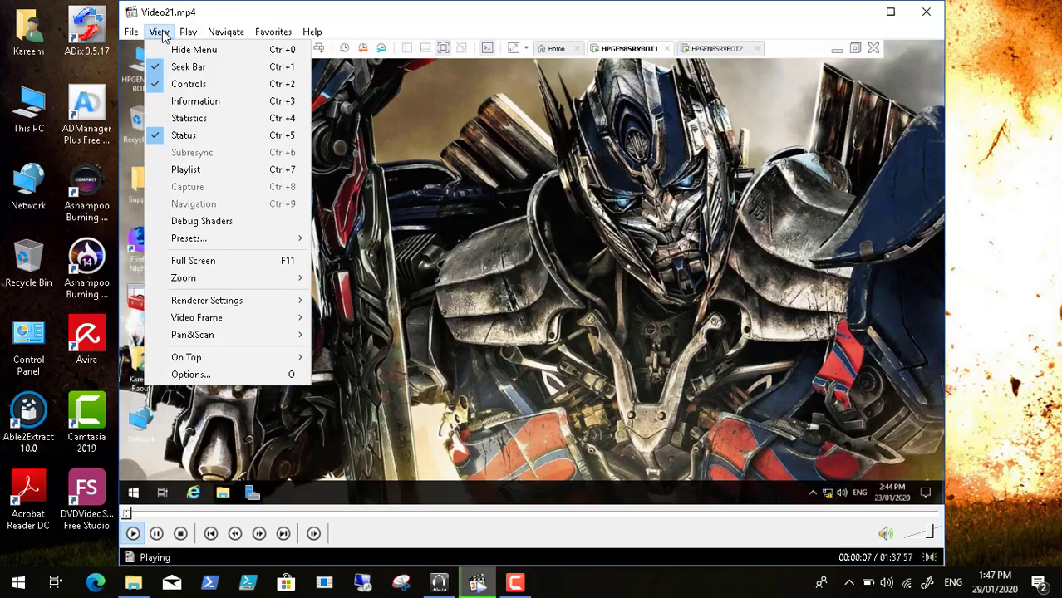
pyautogui.click(218, 264)
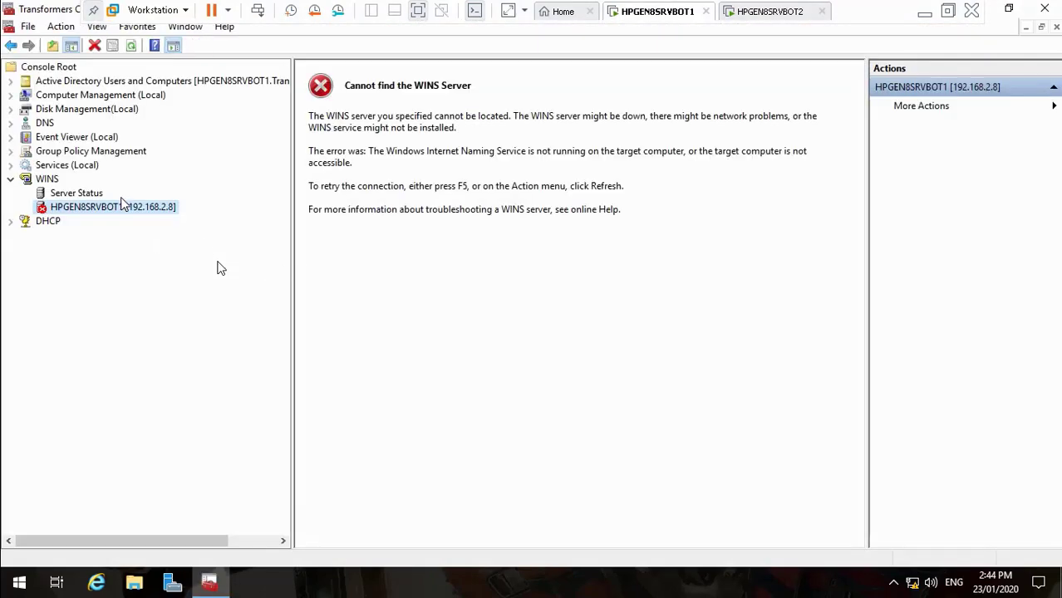
# Start the WINS service on the WINS server
pyautogui.rightClick(120, 212)
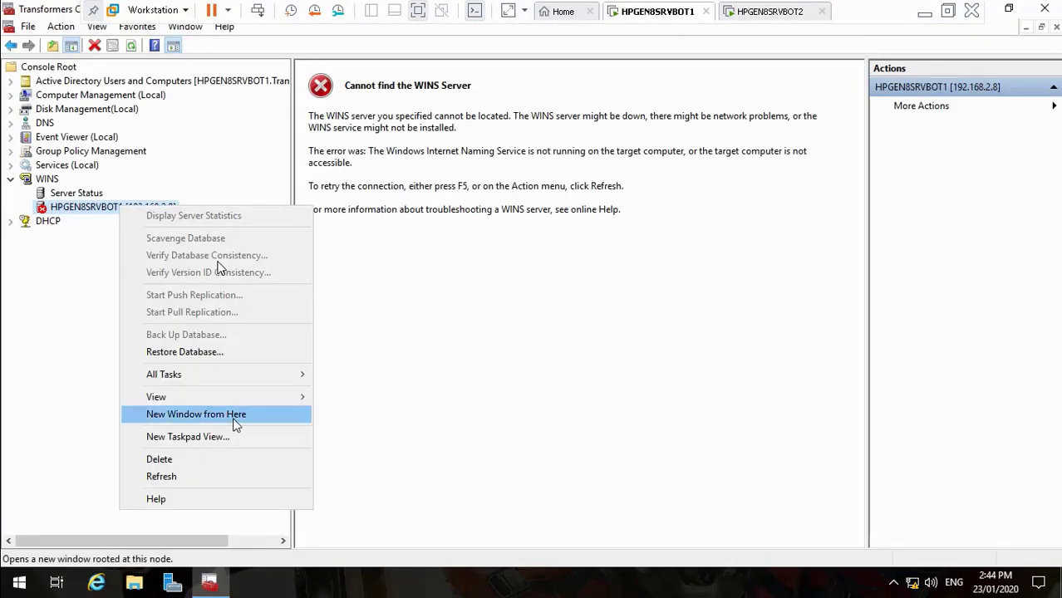
pyautogui.moveTo(272, 375)
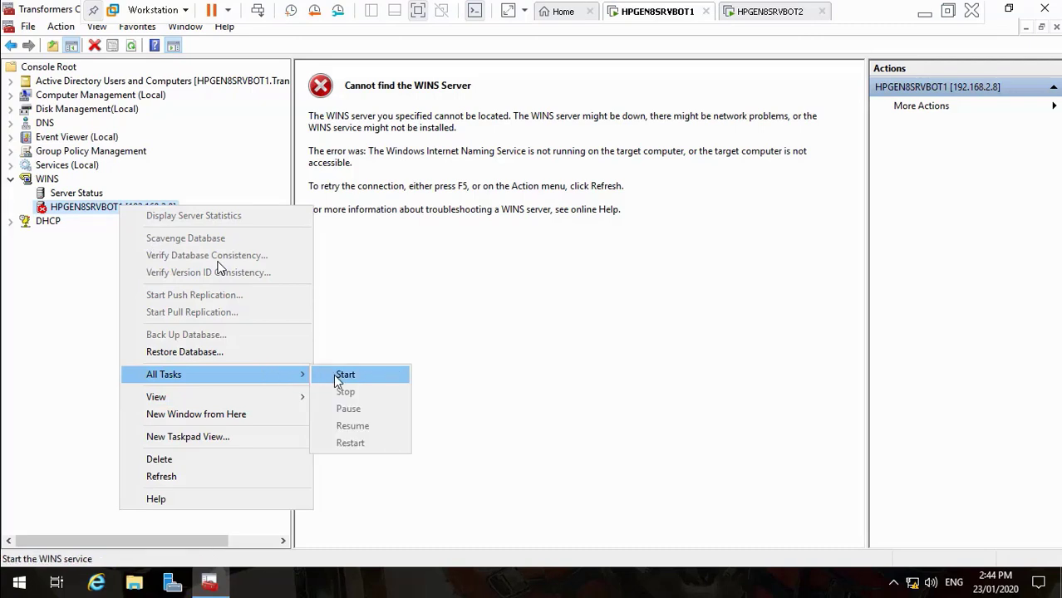
pyautogui.click(334, 374)
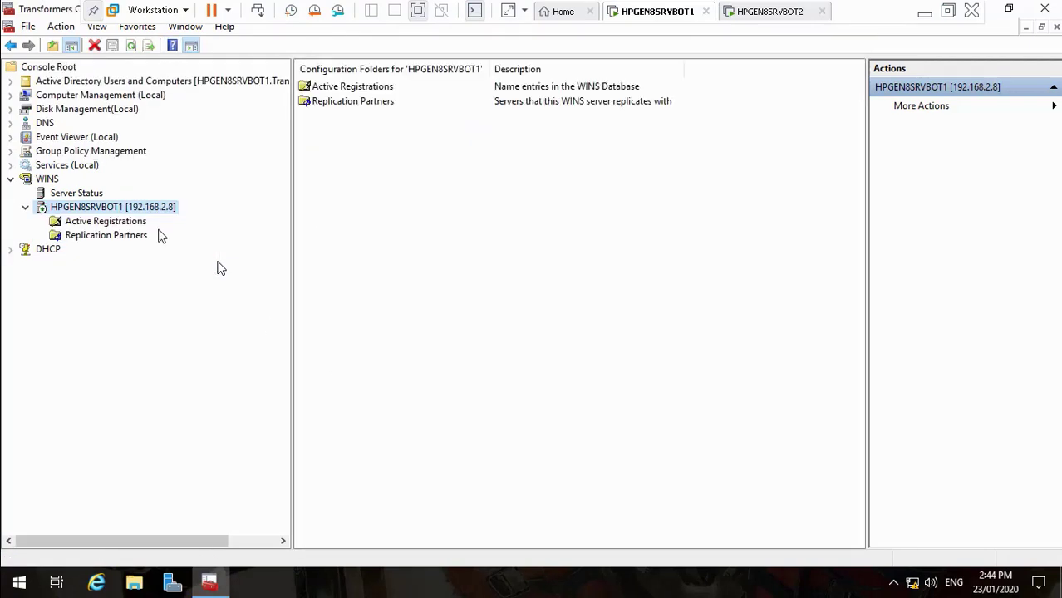
# Show the Cybertron AI Users accounts and select all of them
pyautogui.click(11, 84)
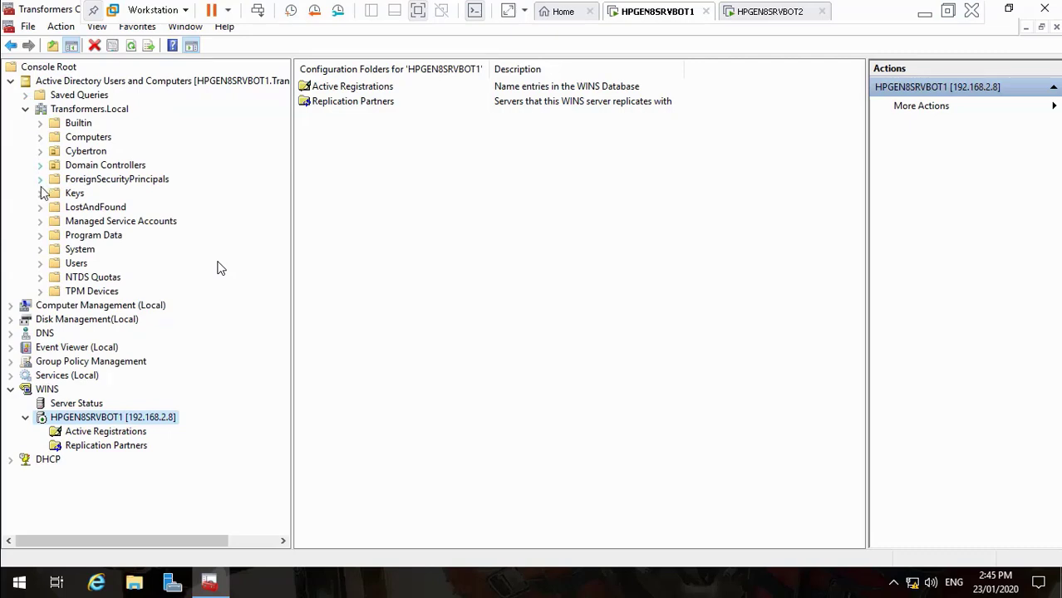
pyautogui.click(39, 152)
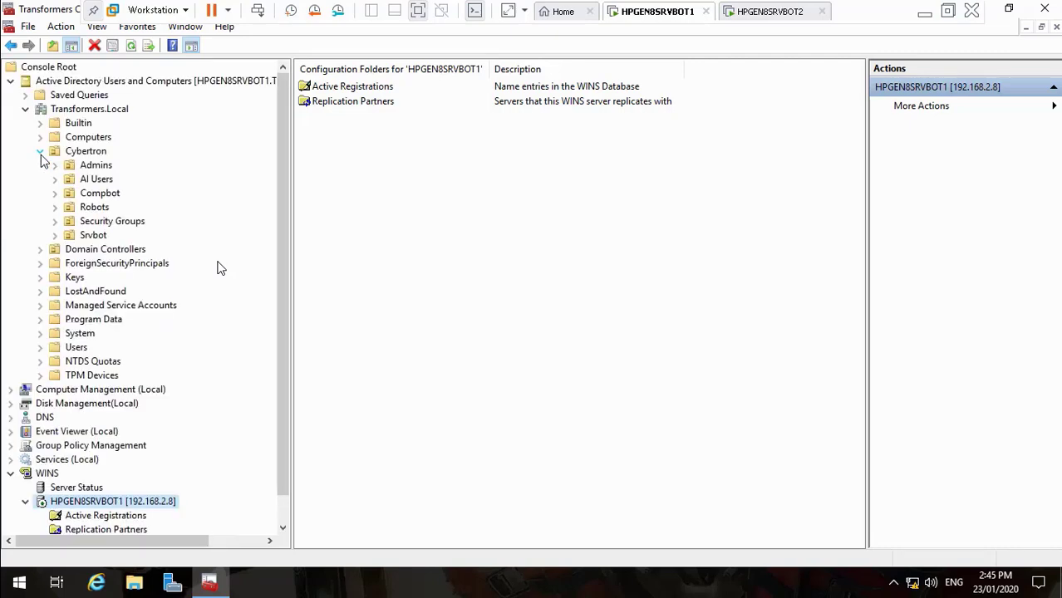
pyautogui.click(96, 180)
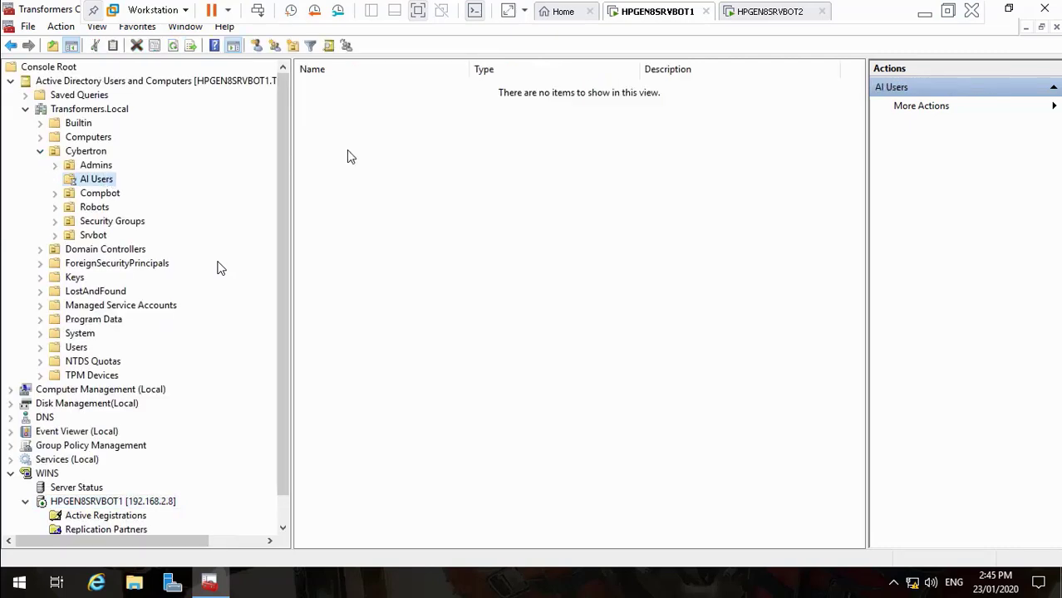
pyautogui.click(352, 101)
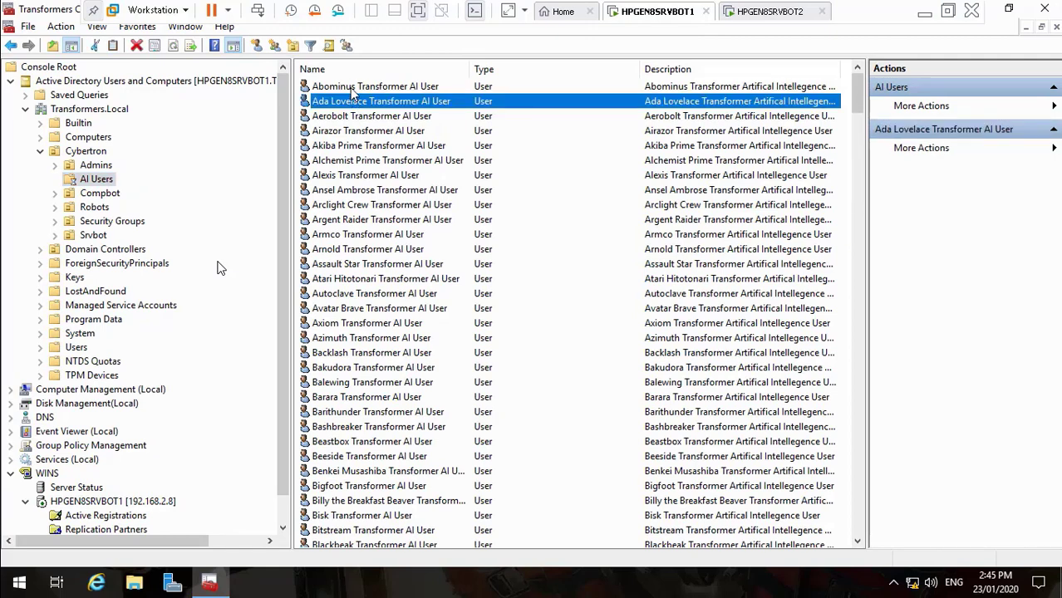
pyautogui.click(350, 88)
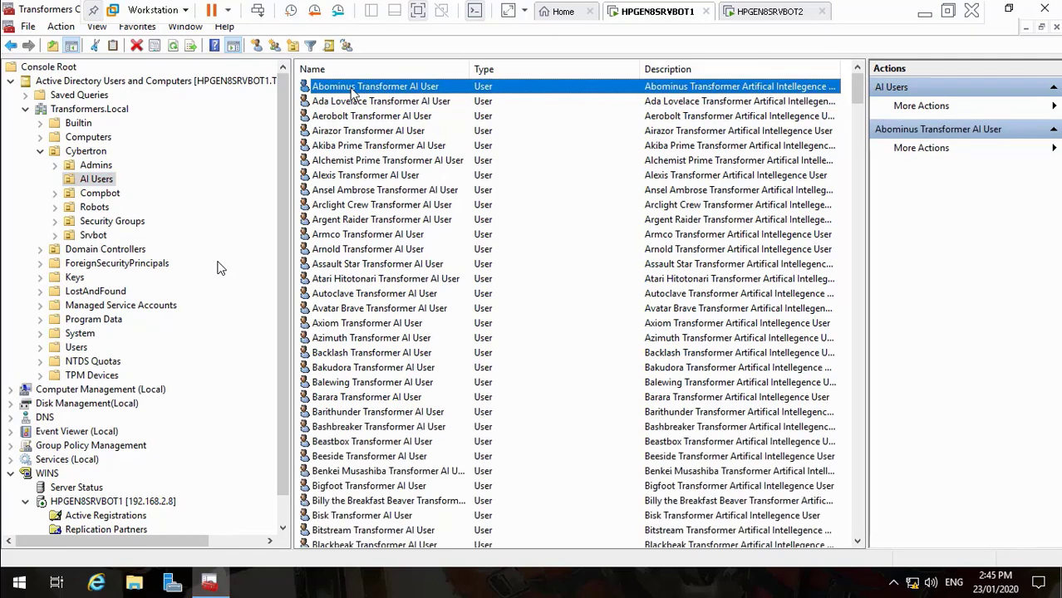
pyautogui.hotkey('ctrl', 'a')
pyautogui.rightClick(352, 93)
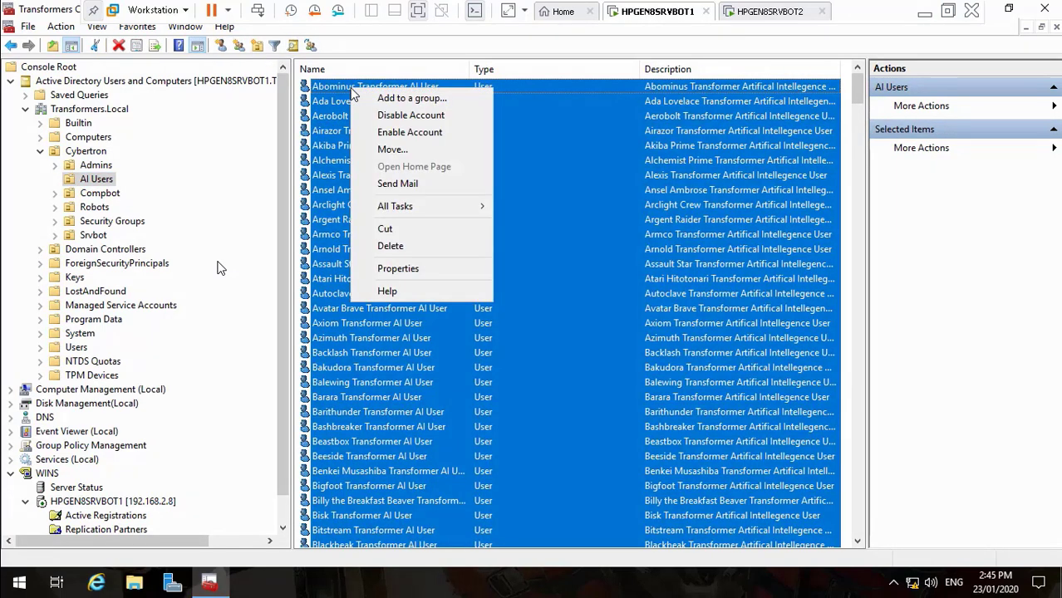
pyautogui.click(408, 269)
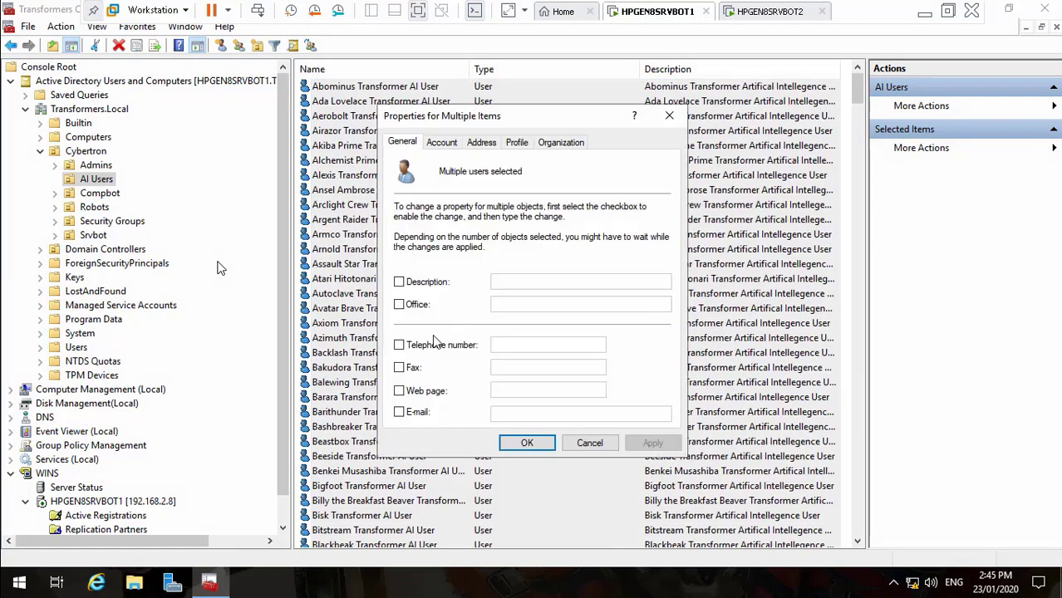
pyautogui.click(399, 412)
pyautogui.click(499, 420)
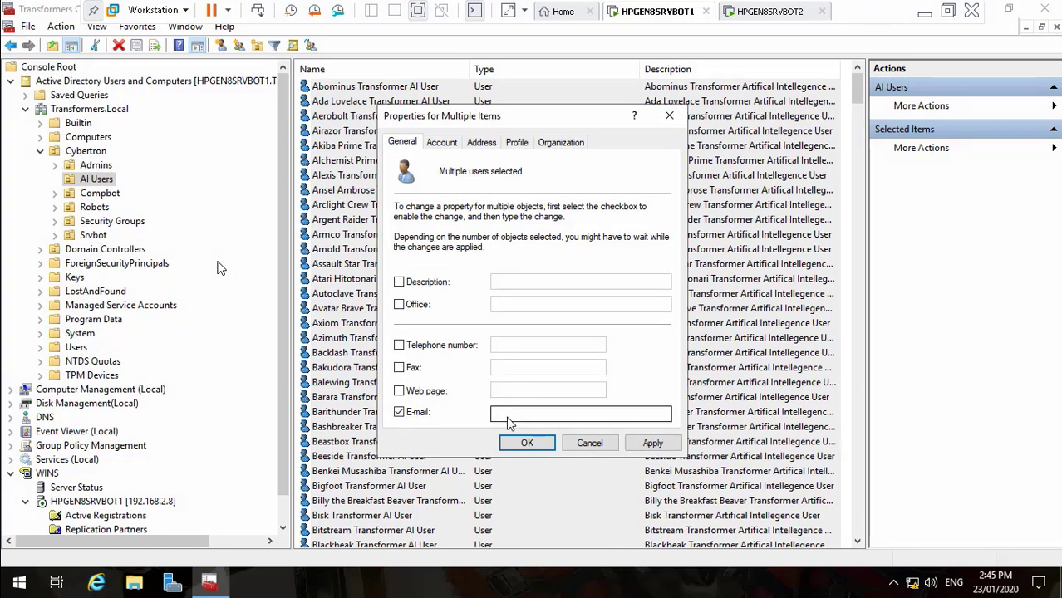
pyautogui.write('%')
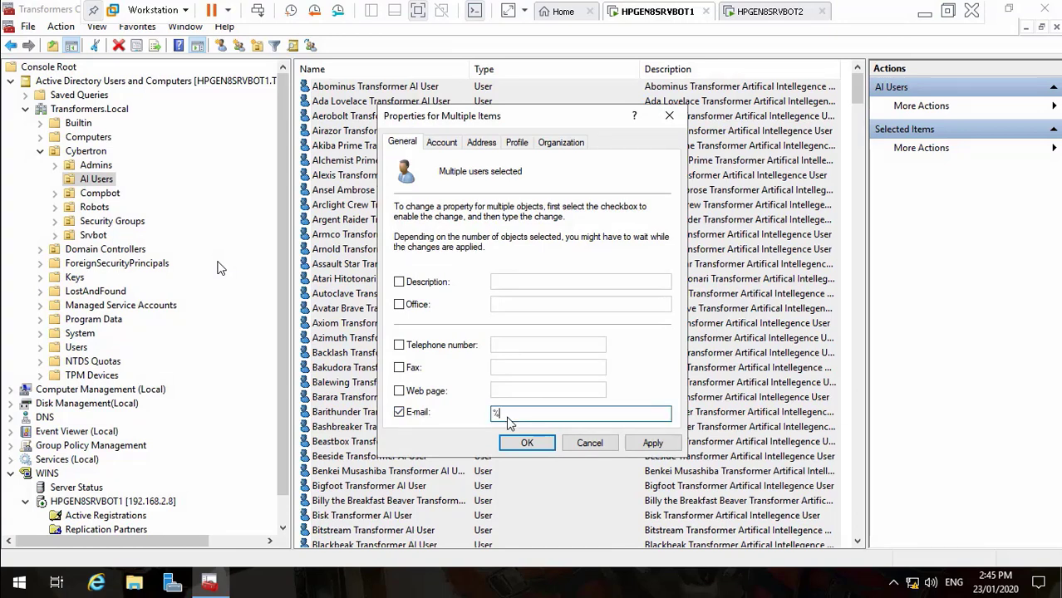
pyautogui.write('username%@transformers.local')
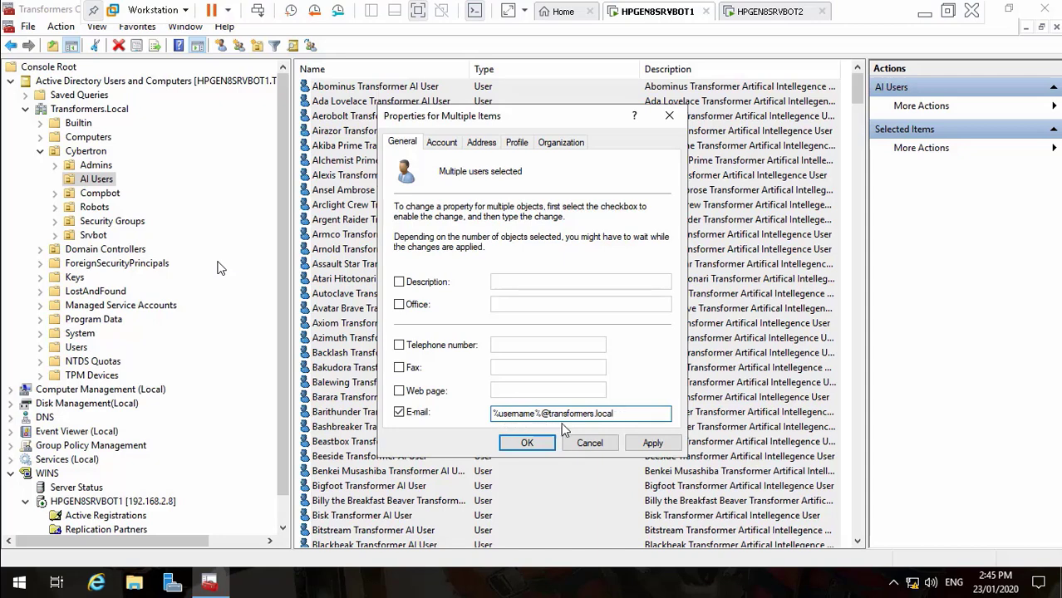
pyautogui.click(651, 445)
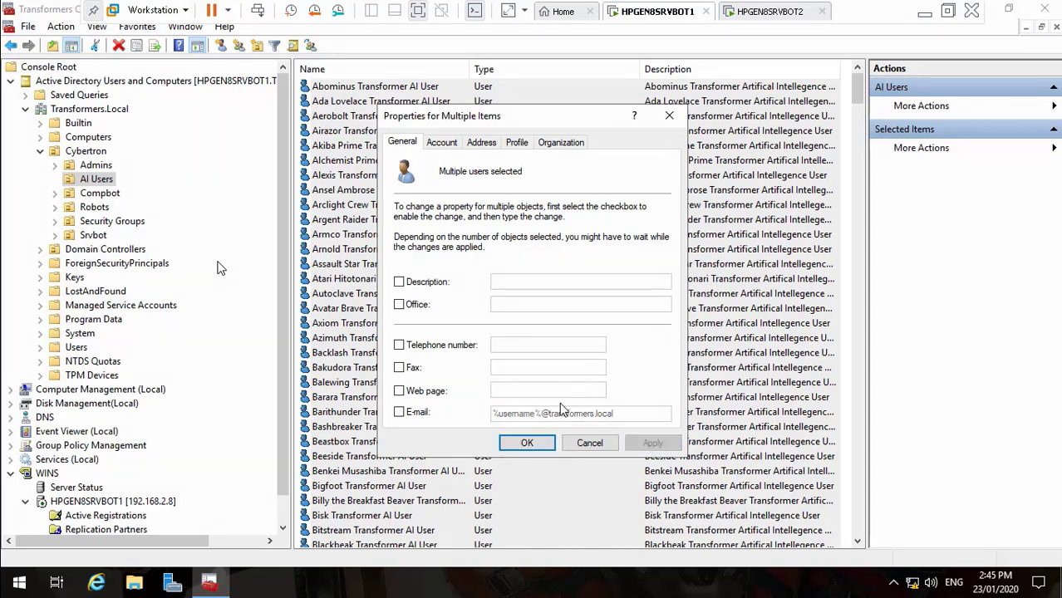
pyautogui.click(529, 443)
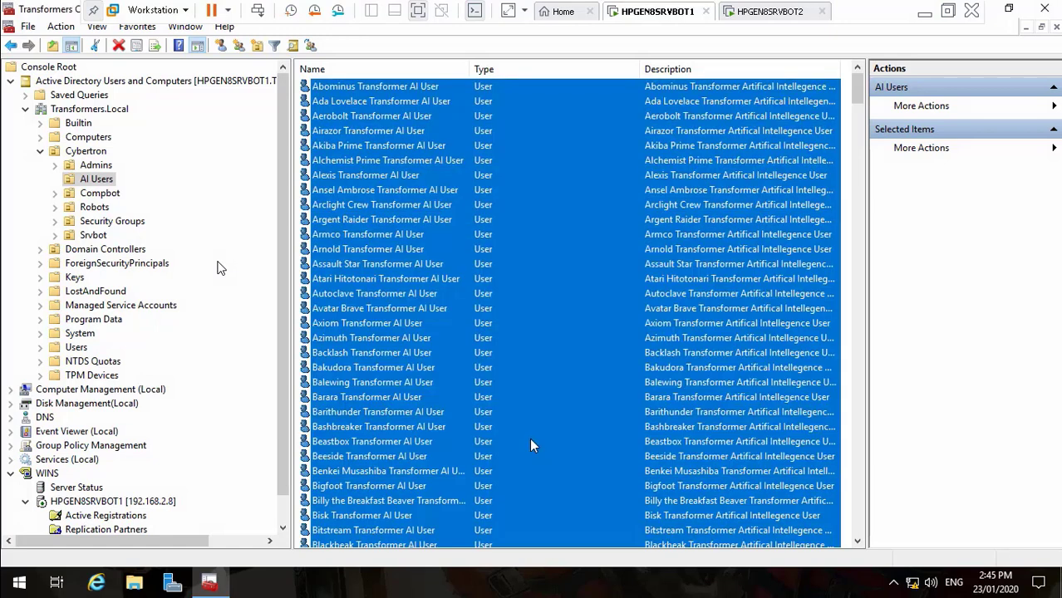
pyautogui.click(368, 191)
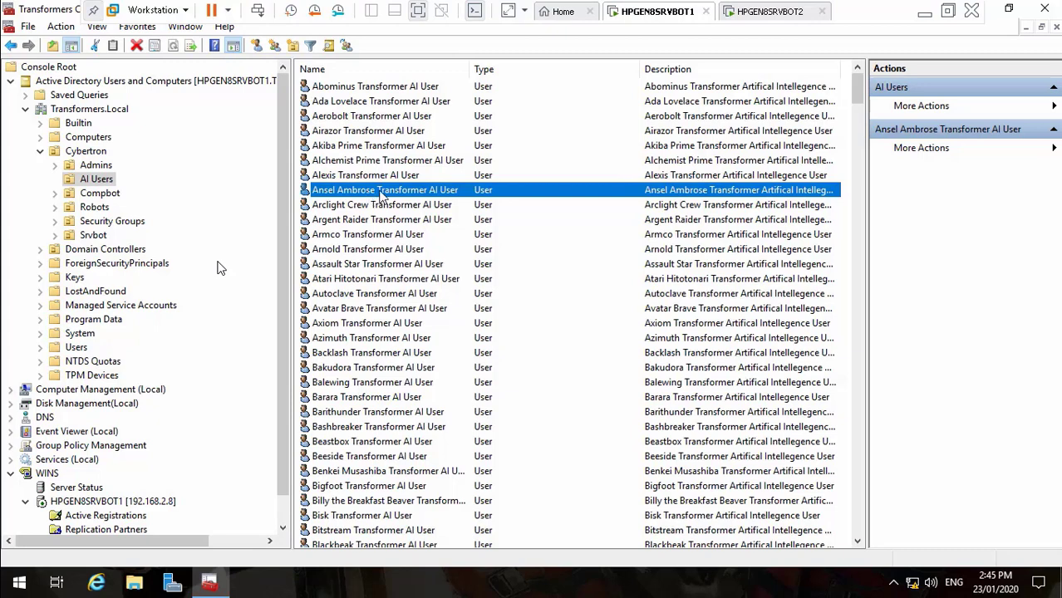
# Open one AI Users account's properties to check its transformers.local e-mail, then exit full screen
pyautogui.doubleClick(370, 192)
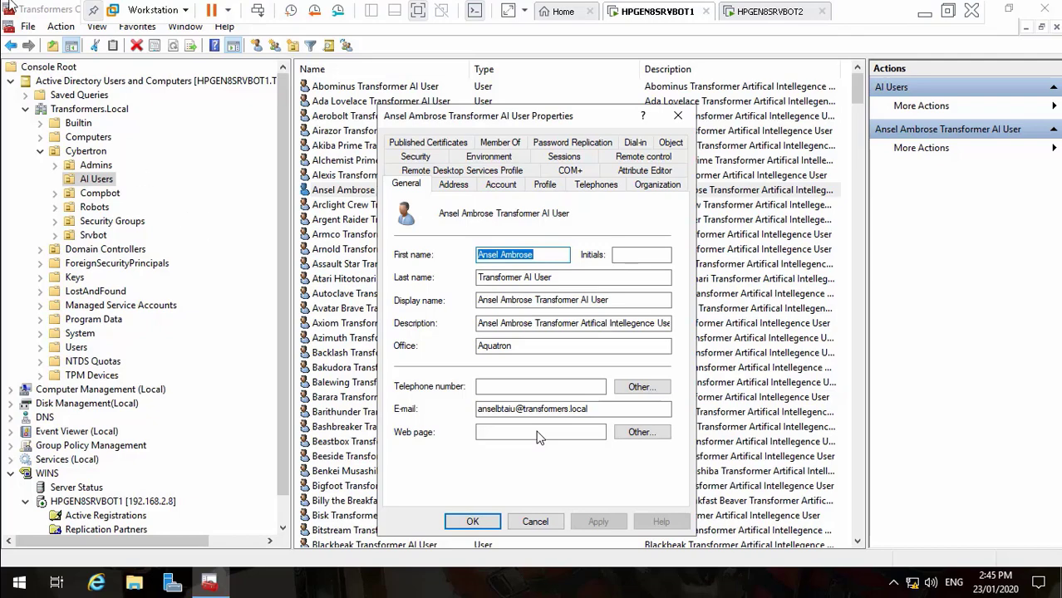
pyautogui.doubleClick(145, 285)
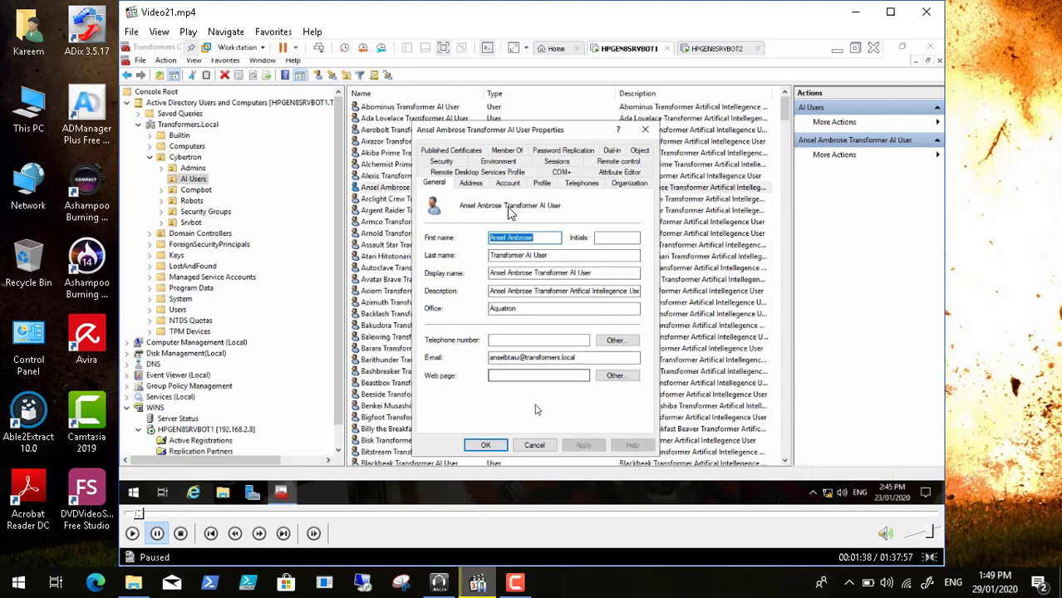
# Minimize the video player and launch Google Chrome from the desktop
pyautogui.click(855, 12)
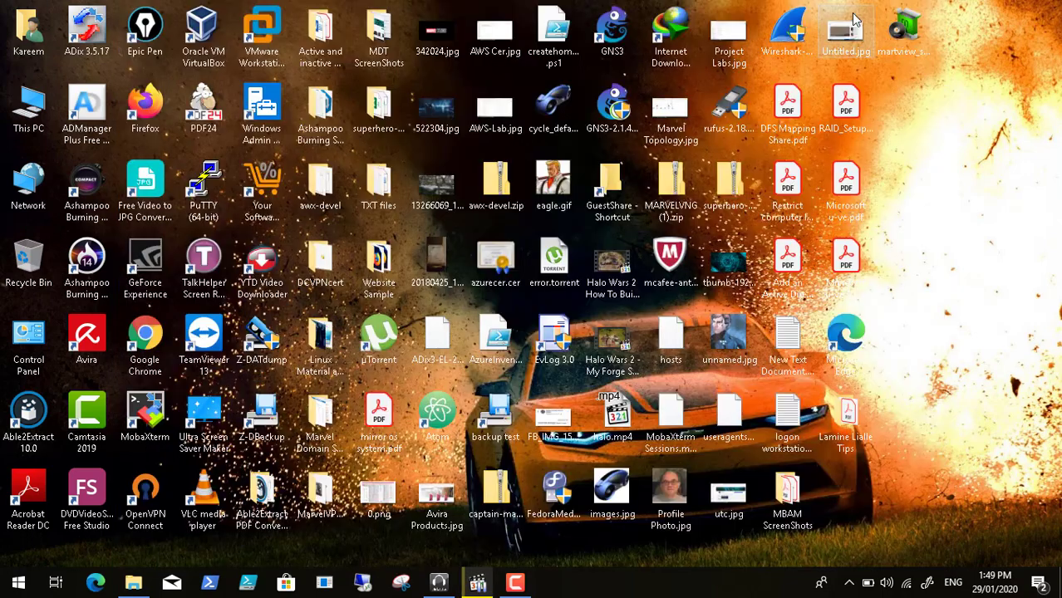
pyautogui.click(18, 583)
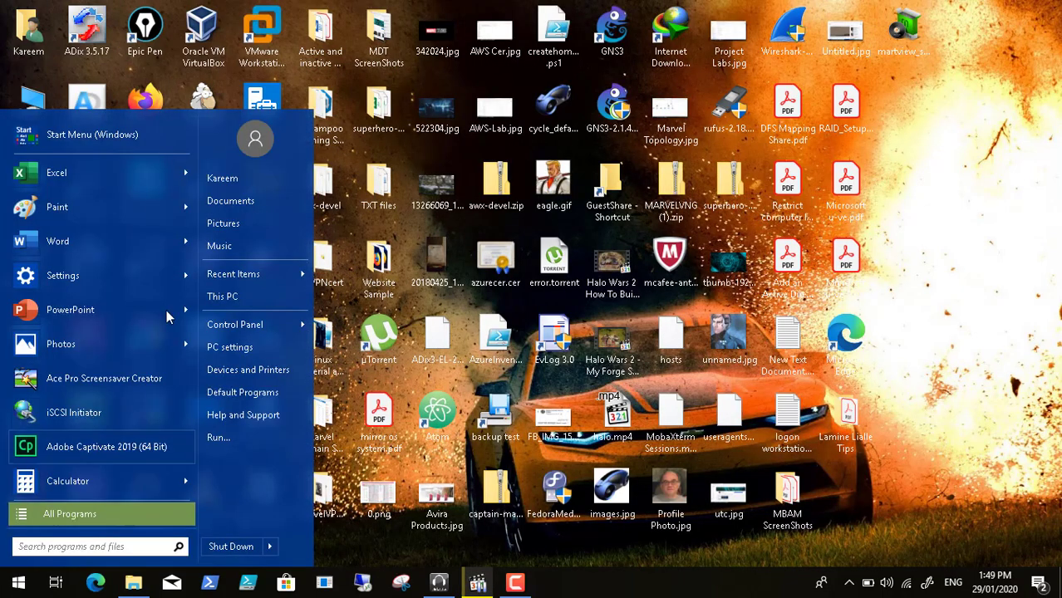
pyautogui.click(931, 266)
pyautogui.doubleClick(148, 341)
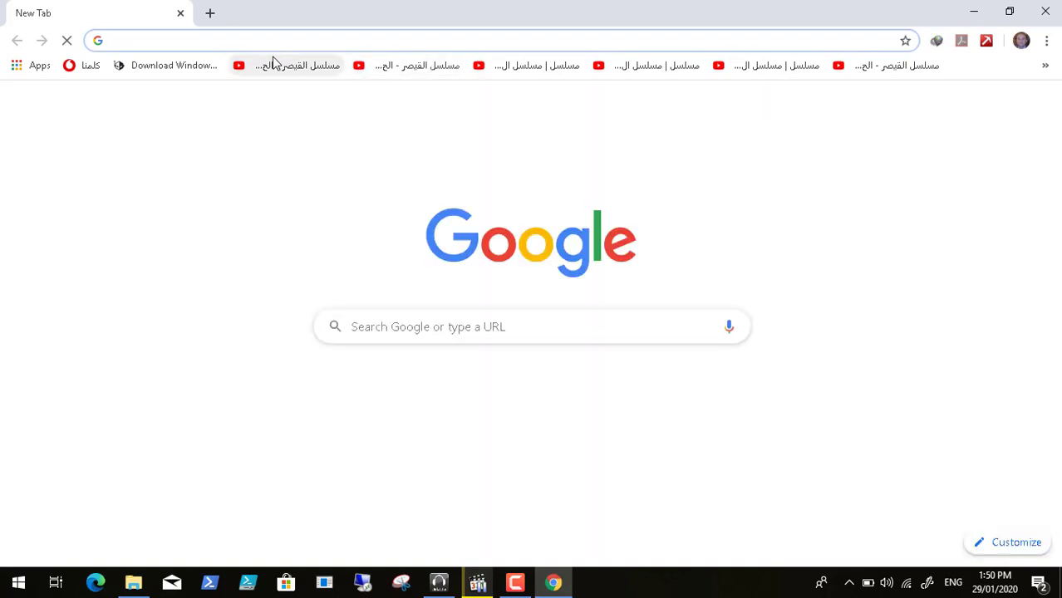
# Search Google for AD RMS, read the TechTarget definition article, and go back
pyautogui.write('AD')
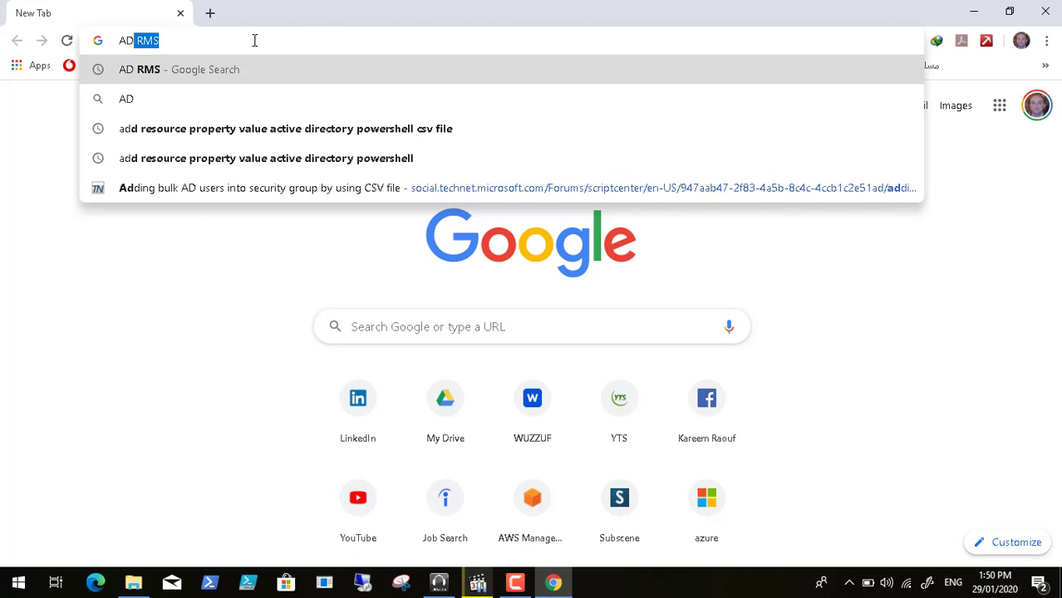
pyautogui.press('Return')
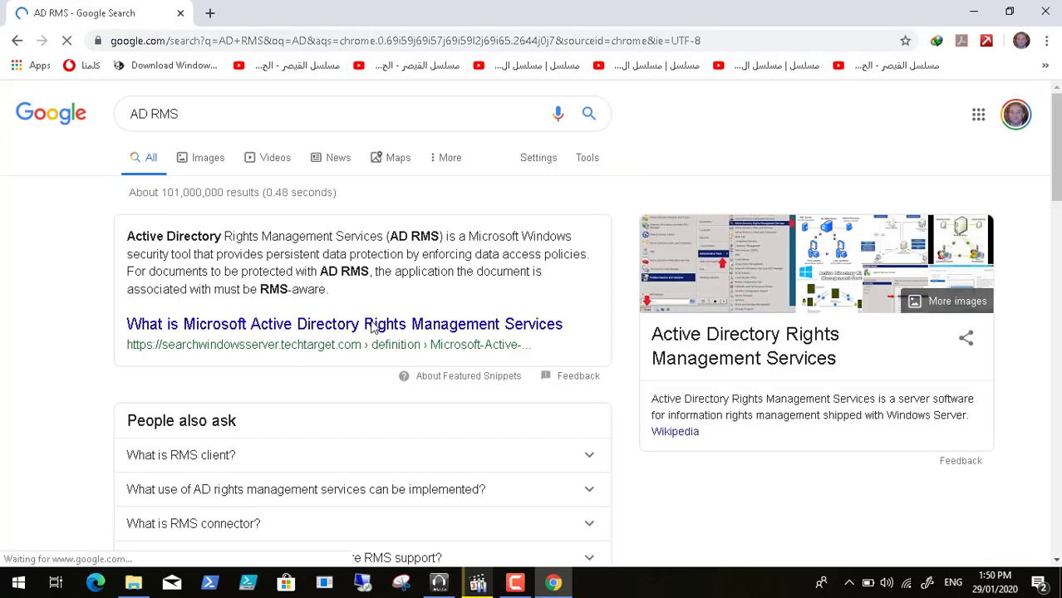
pyautogui.click(360, 330)
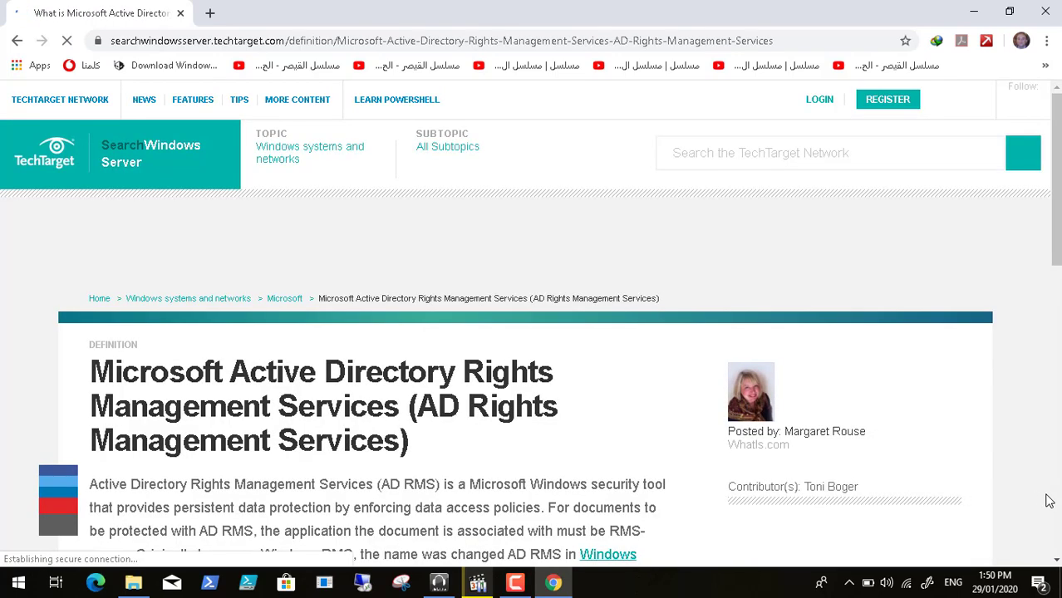
pyautogui.scroll(-5, 1057, 525)
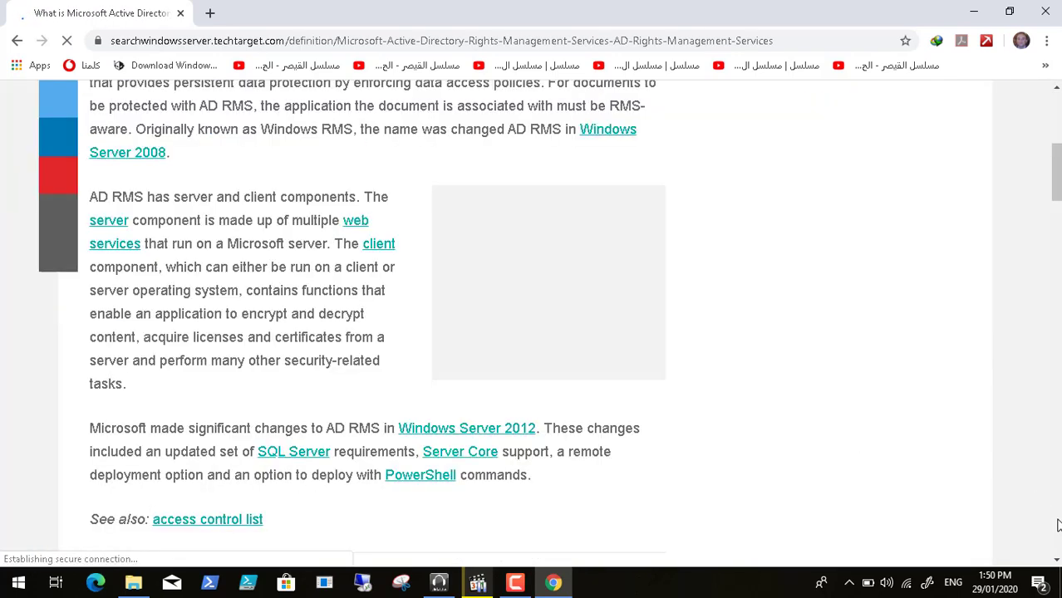
pyautogui.scroll(-5, 612, 360)
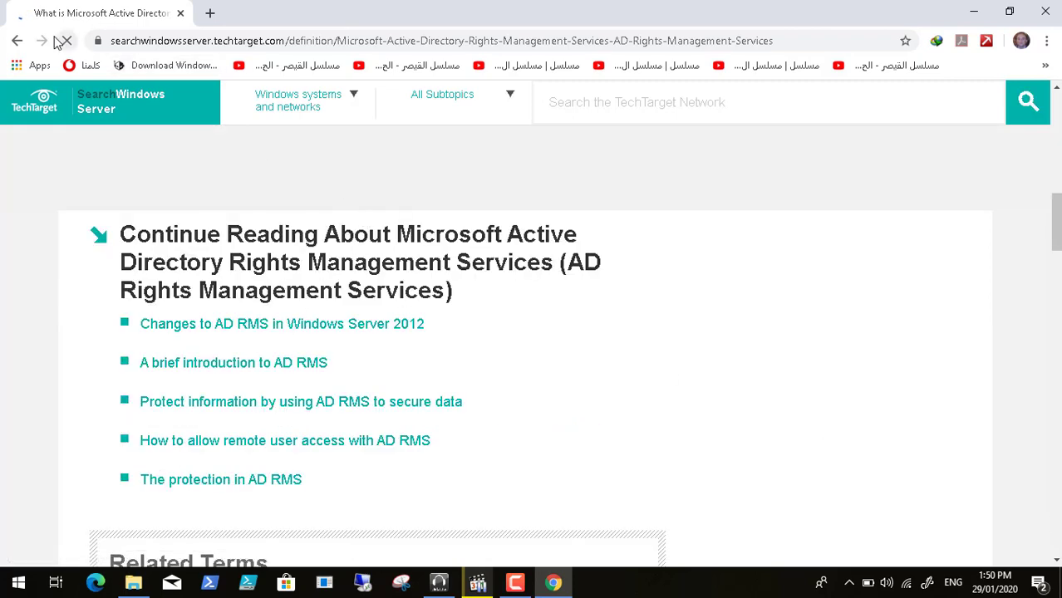
pyautogui.click(17, 41)
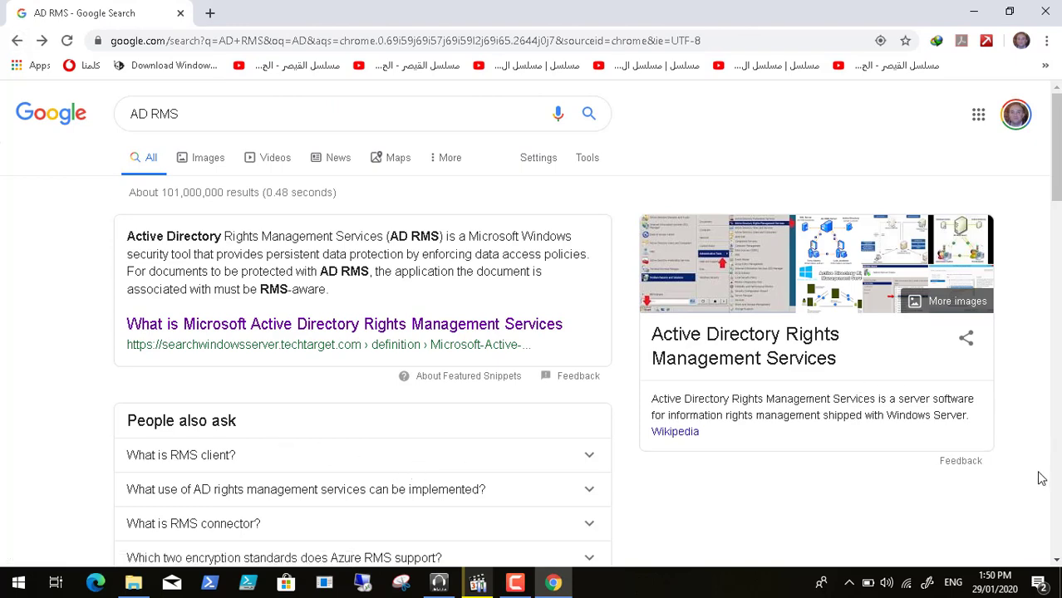
# Open the Microsoft Docs AD RMS overview and highlight the Role description paragraph on IRM permissions
pyautogui.click(1056, 562)
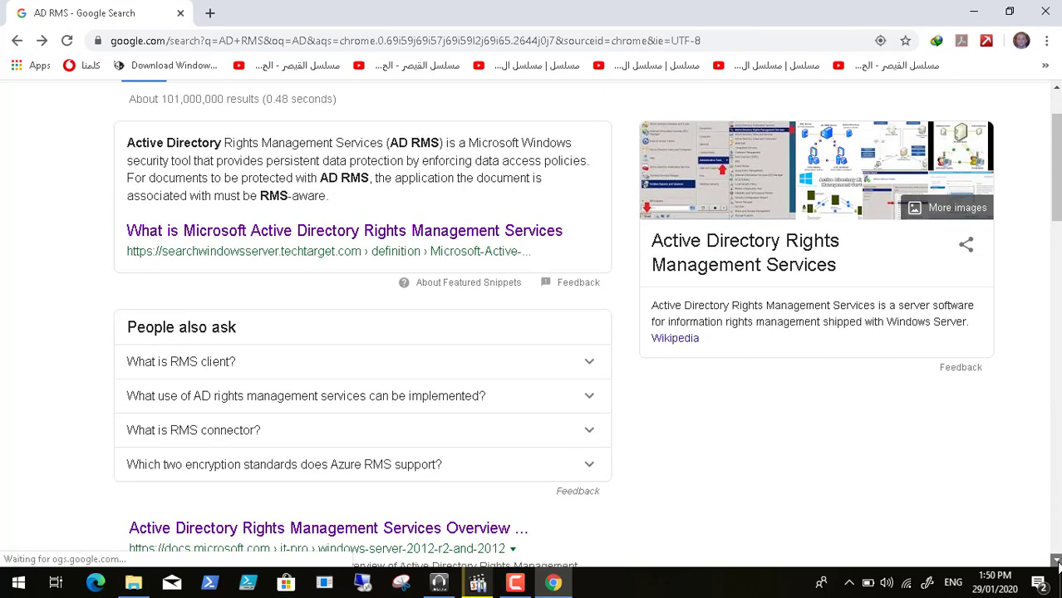
pyautogui.click(1056, 561)
pyautogui.click(401, 441)
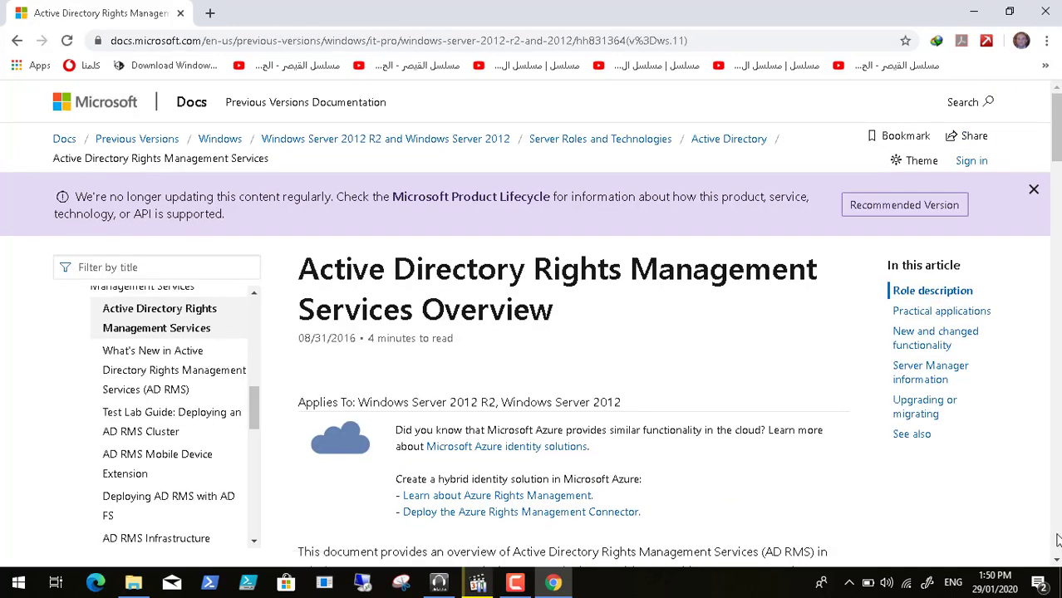
pyautogui.click(1056, 541)
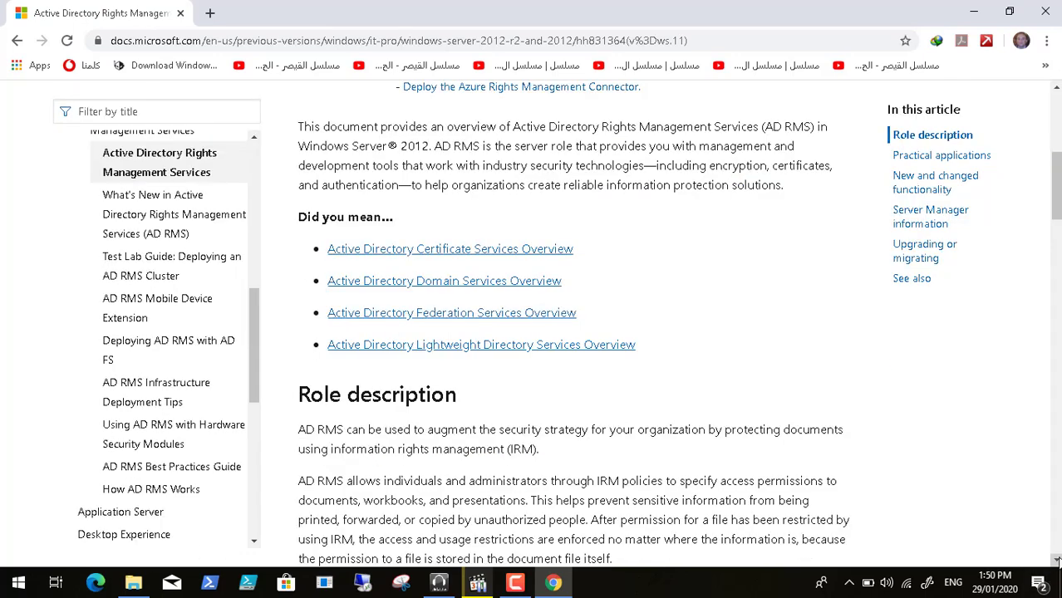
pyautogui.click(1057, 559)
pyautogui.click(1056, 560)
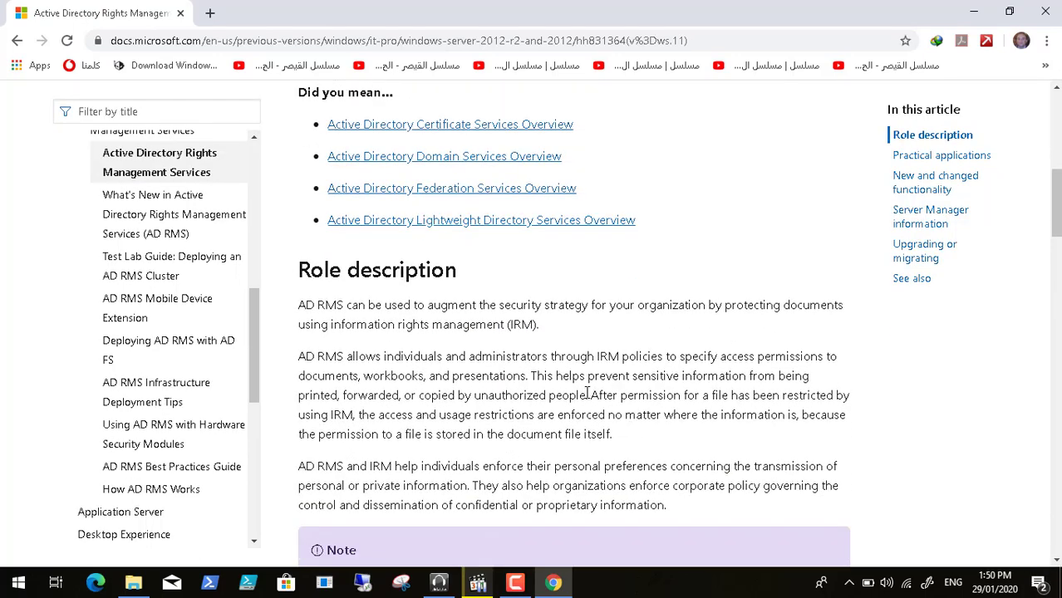
pyautogui.tripleClick(587, 394)
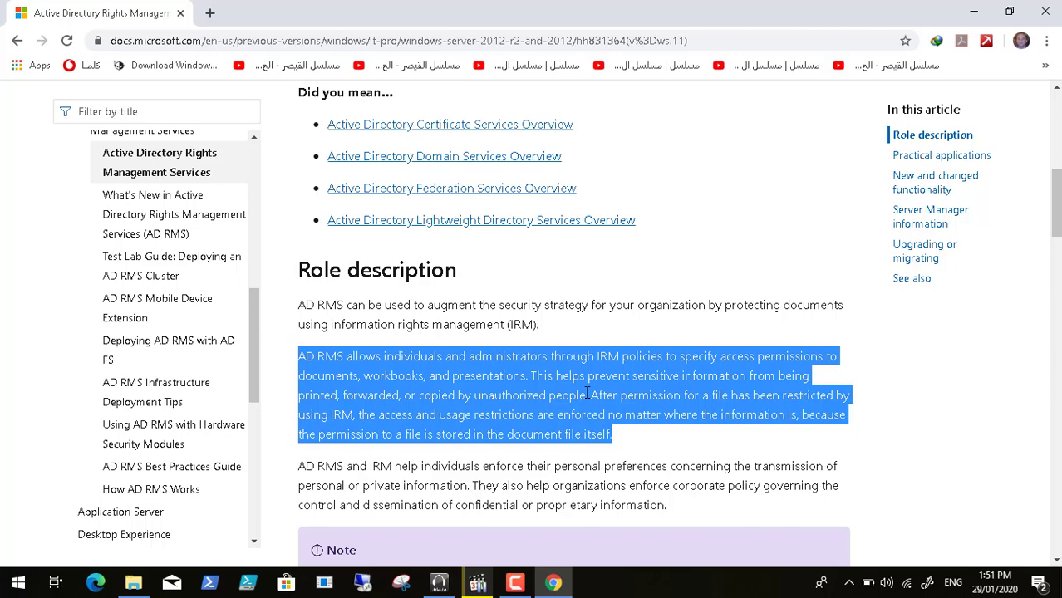
pyautogui.click(16, 584)
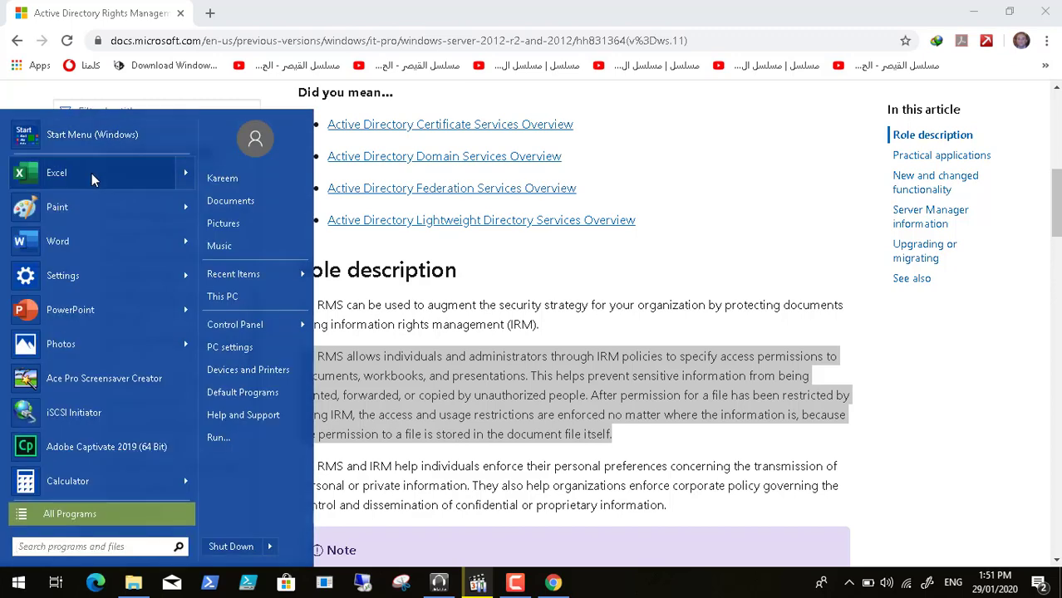
# Create a blank Word document, view its Protect Document > Restrict Access options, then minimize Word
pyautogui.click(88, 242)
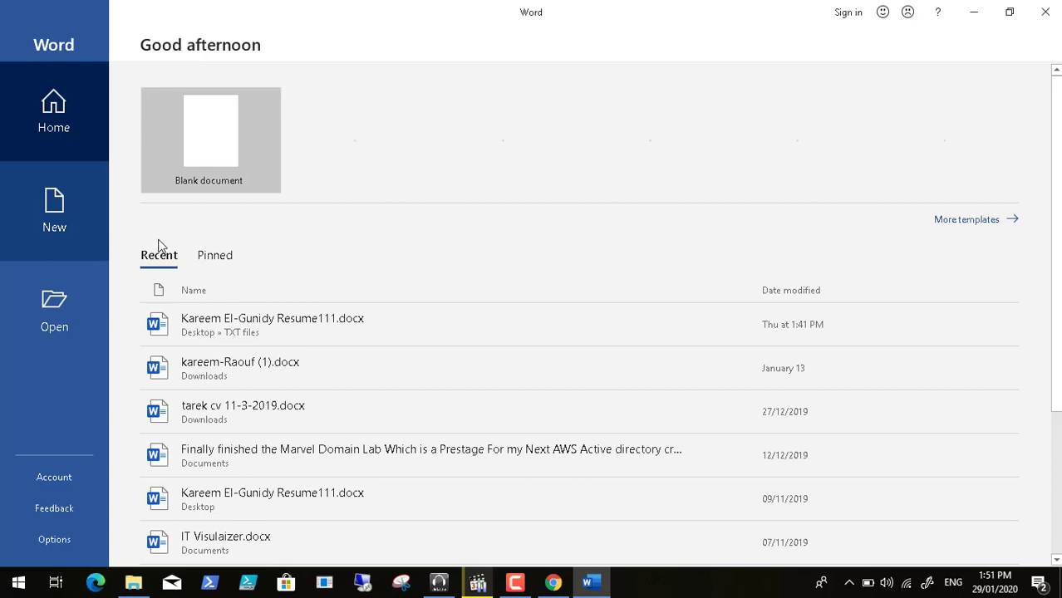
pyautogui.click(210, 157)
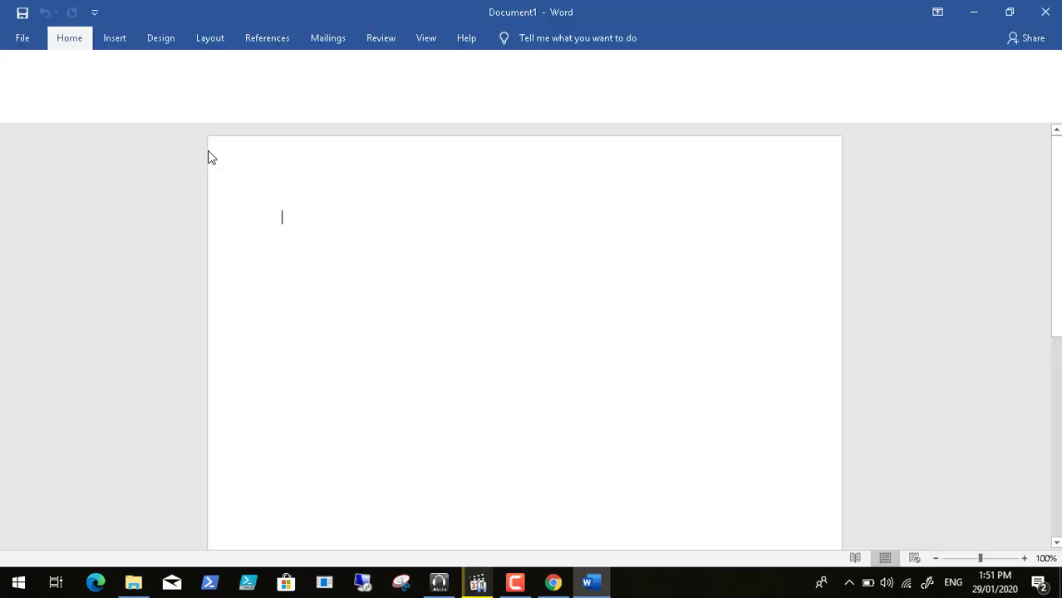
pyautogui.click(23, 39)
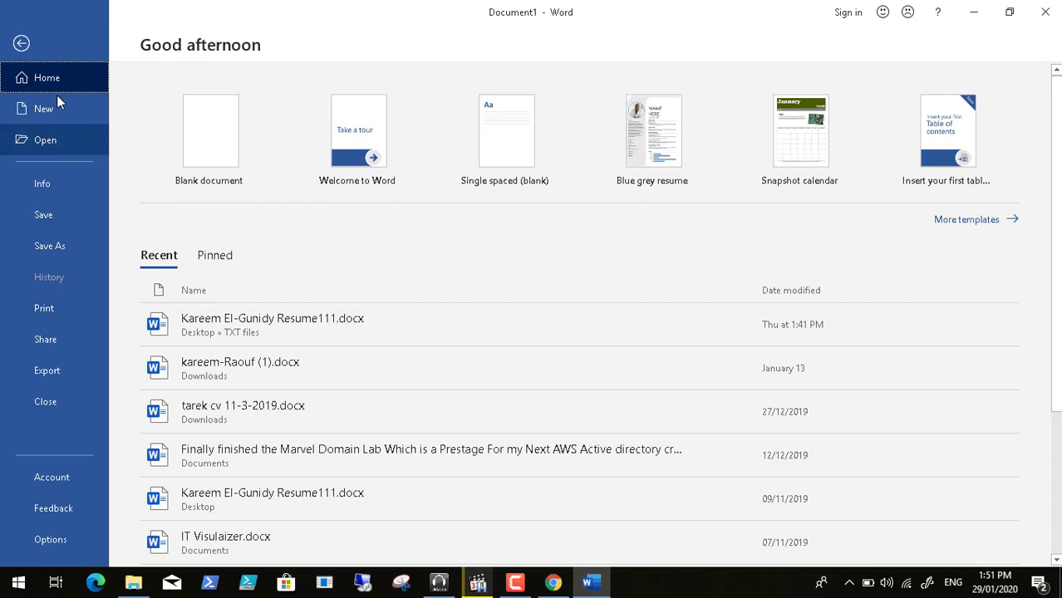
pyautogui.click(47, 196)
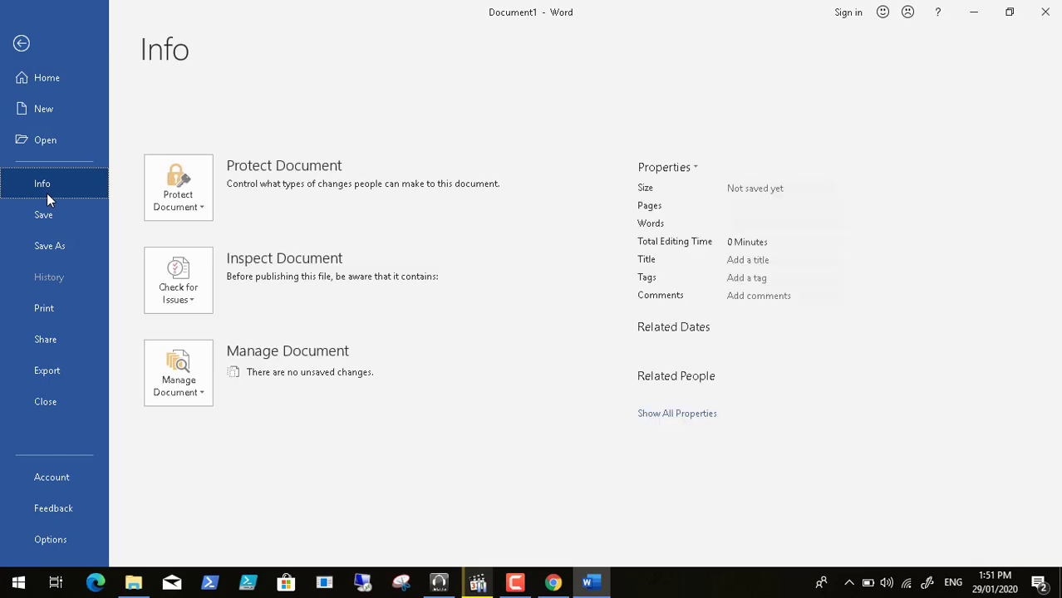
pyautogui.click(198, 209)
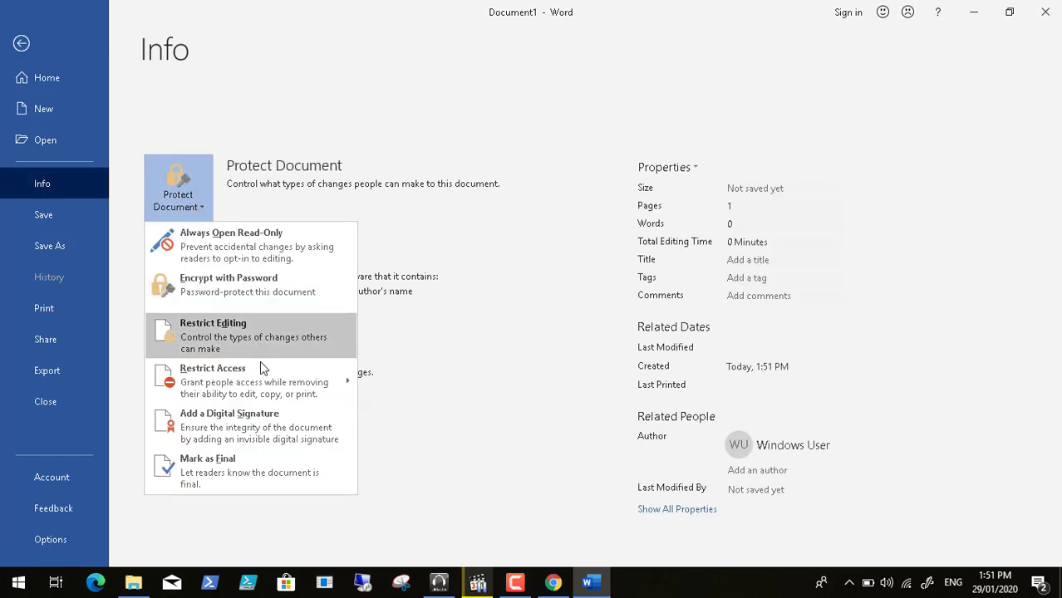
pyautogui.moveTo(265, 394)
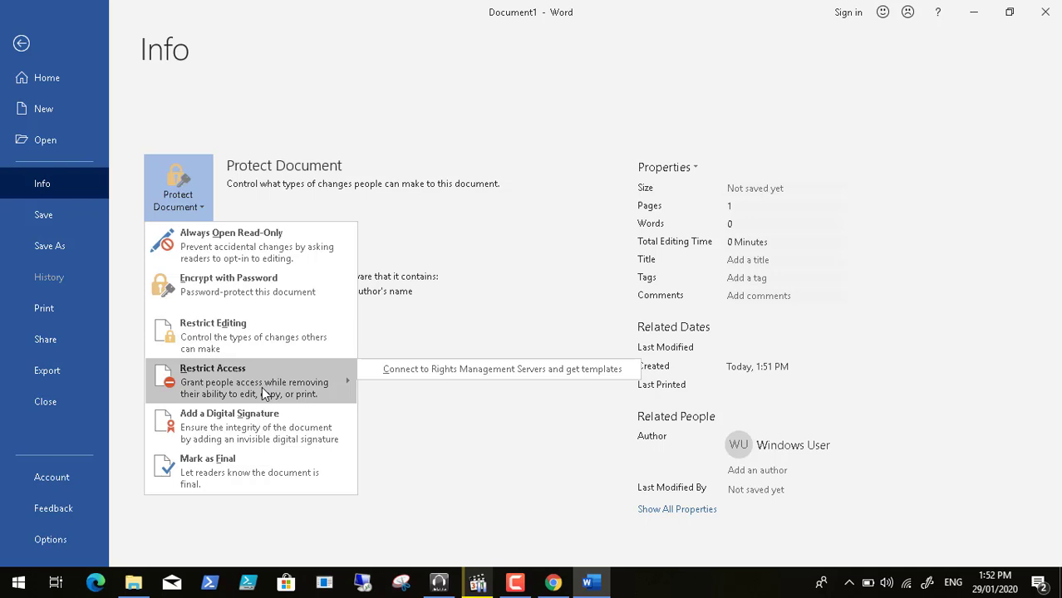
pyautogui.click(973, 12)
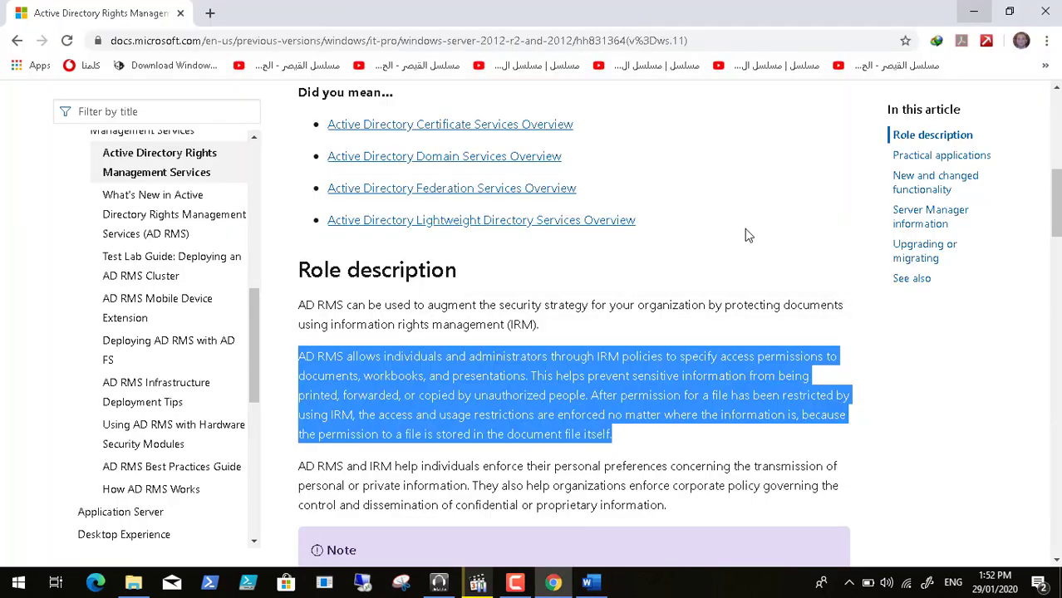
# Restore Video21.mp4 from the taskbar, resume it, and play it full screen
pyautogui.click(478, 582)
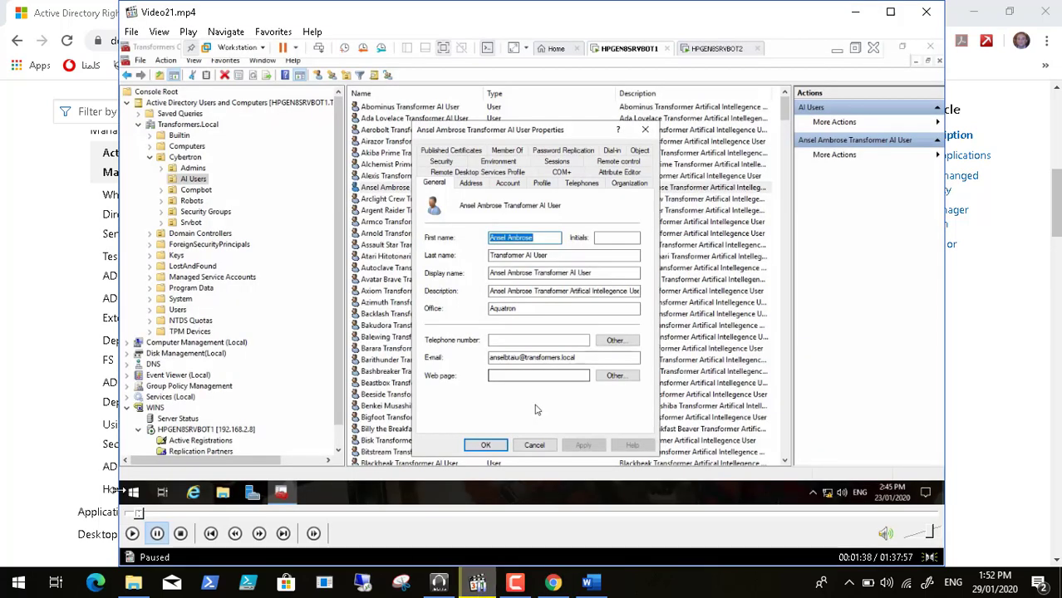
pyautogui.click(132, 534)
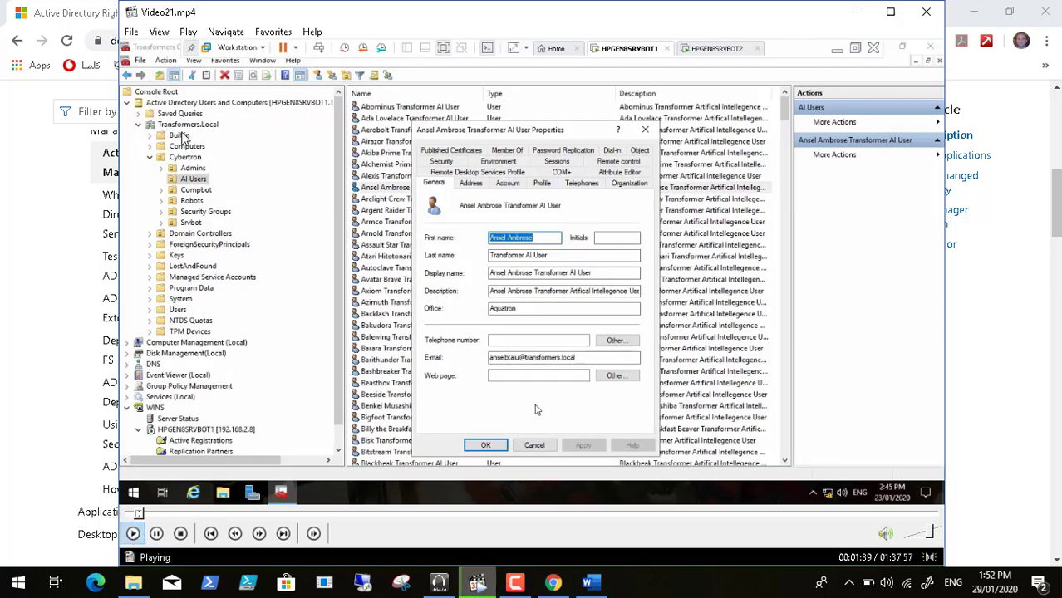
pyautogui.click(163, 37)
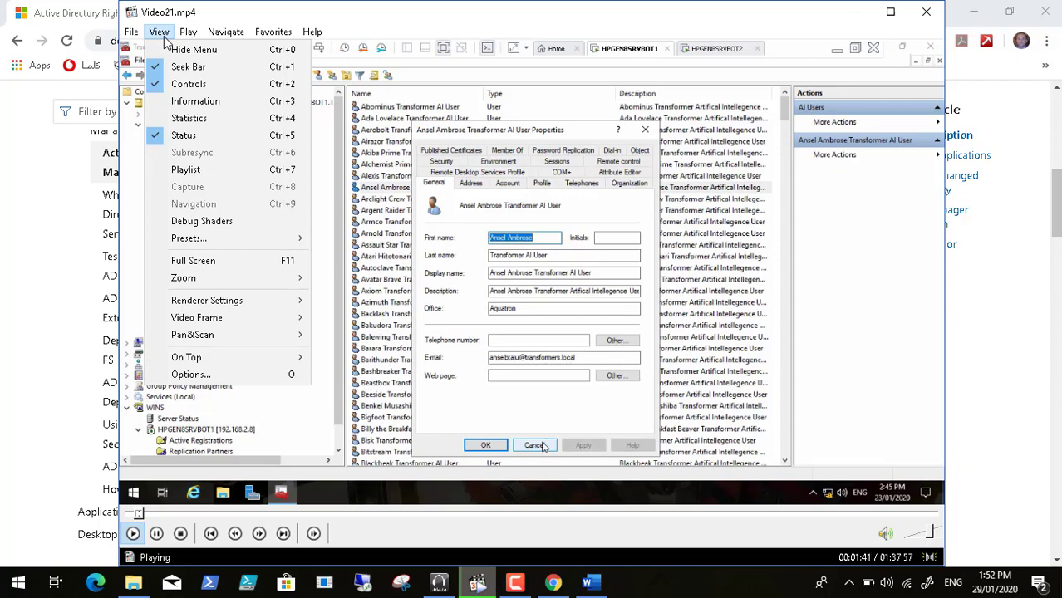
pyautogui.click(226, 264)
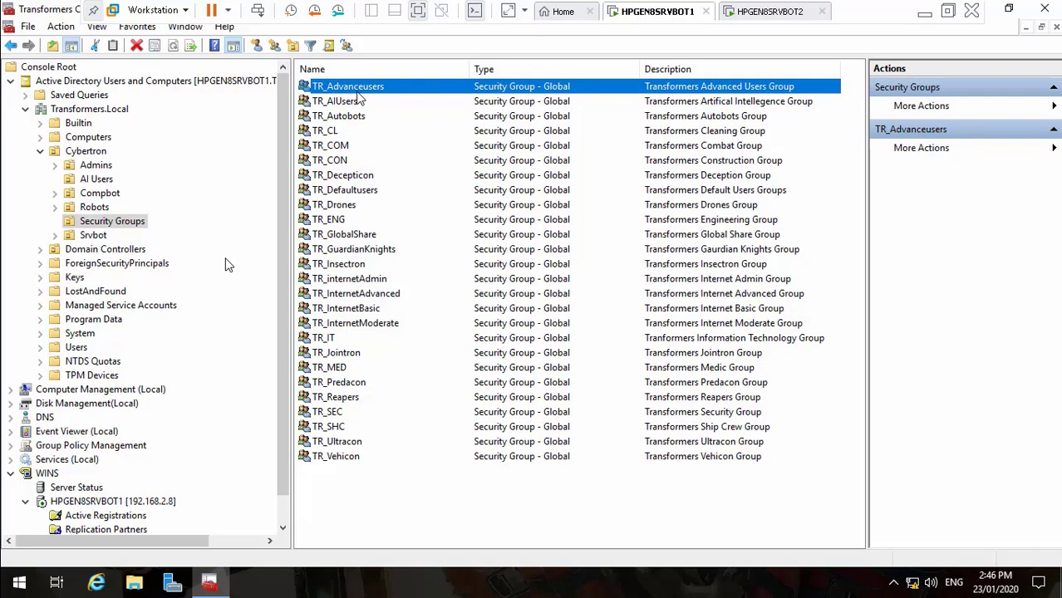
# Select all 26 security groups, open their shared properties, and cancel without changes
pyautogui.hotkey('ctrl', 'a')
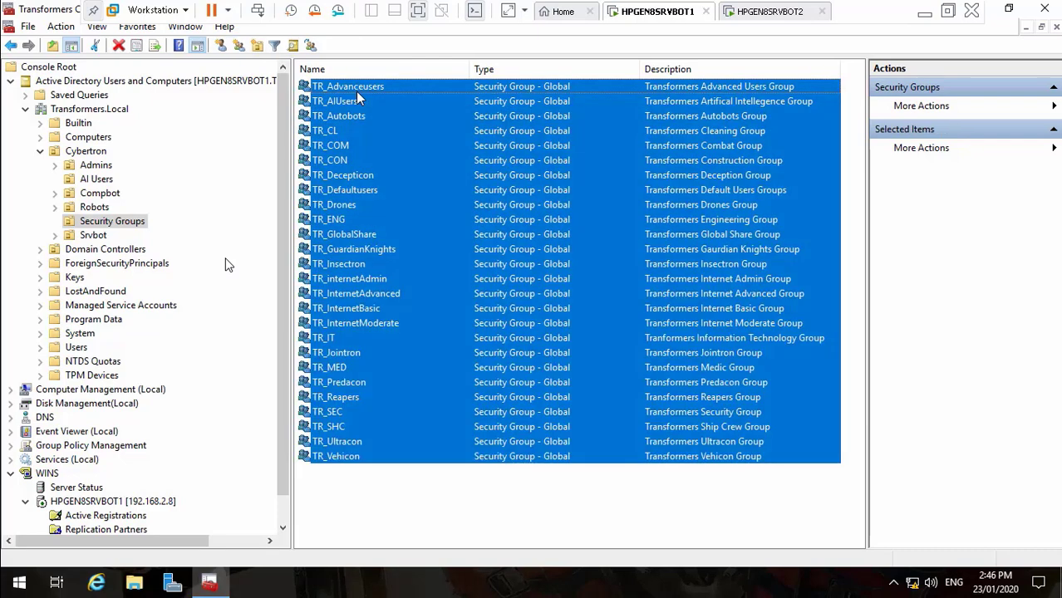
pyautogui.rightClick(357, 98)
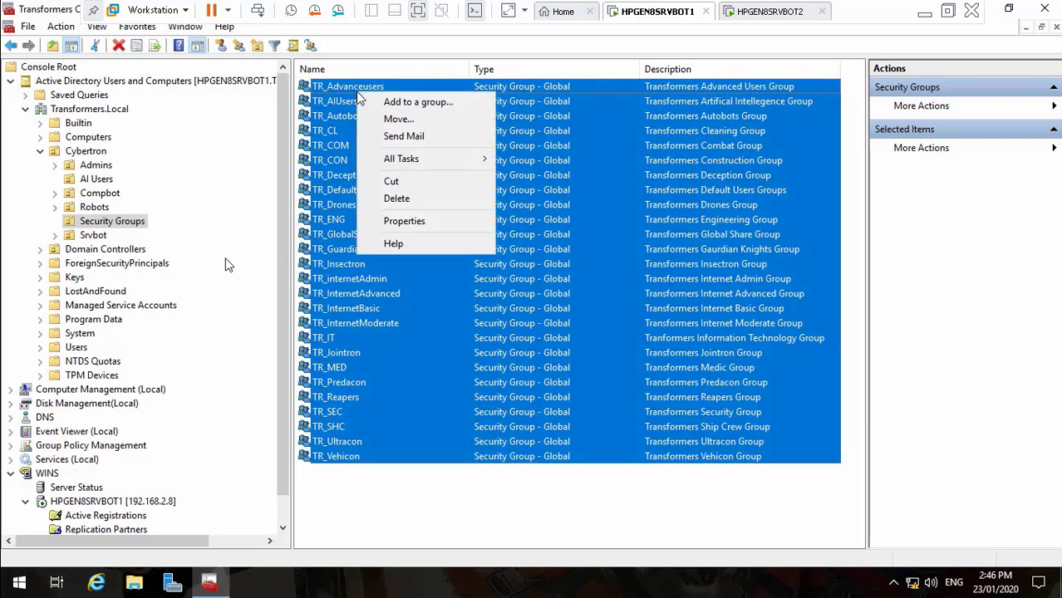
pyautogui.click(406, 221)
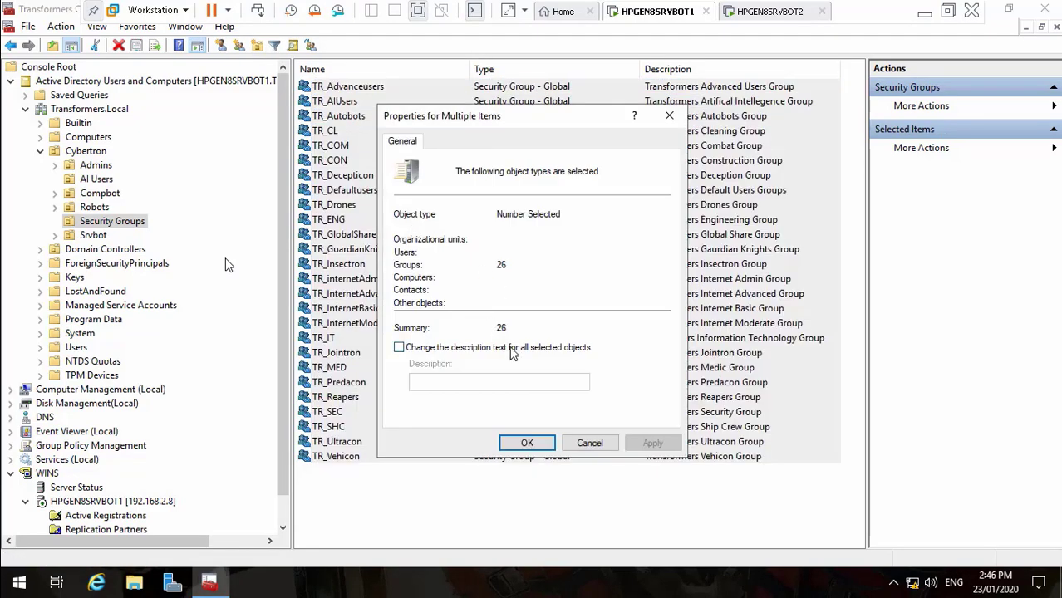
pyautogui.click(585, 446)
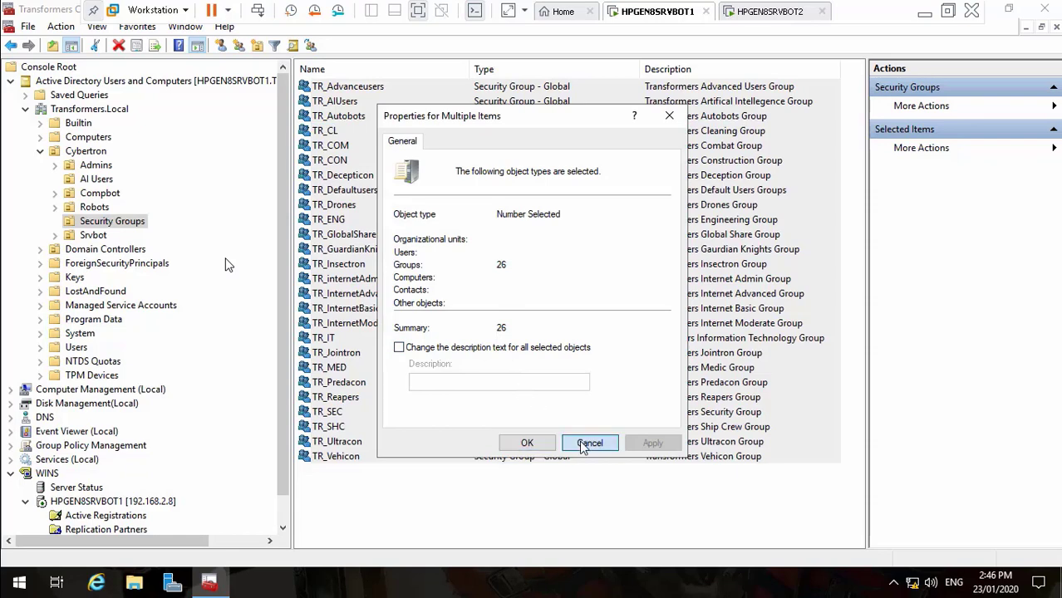
pyautogui.click(348, 221)
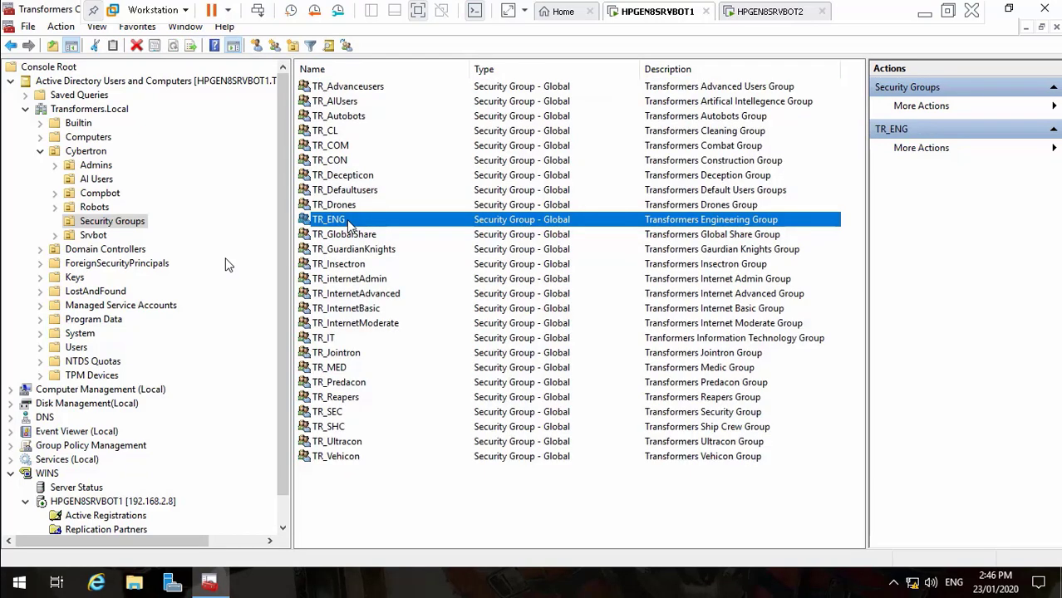
pyautogui.doubleClick(359, 88)
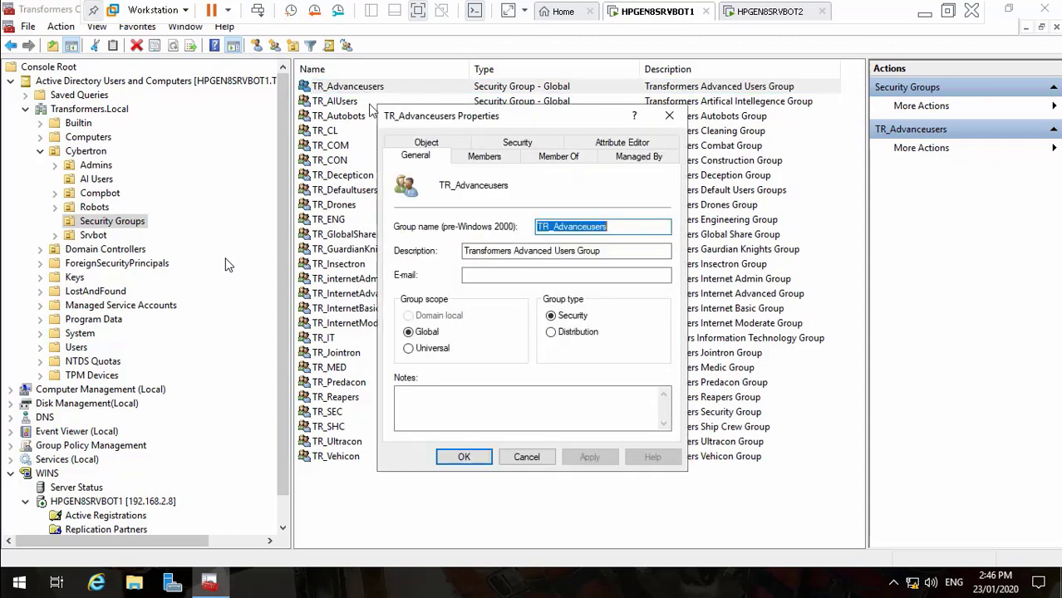
pyautogui.click(470, 280)
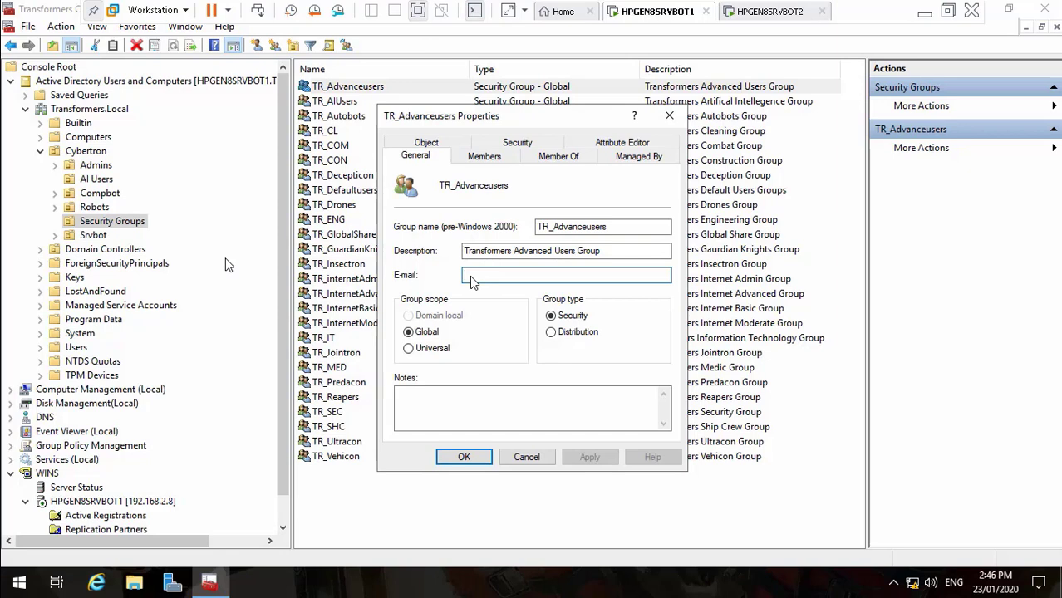
pyautogui.write('%user')
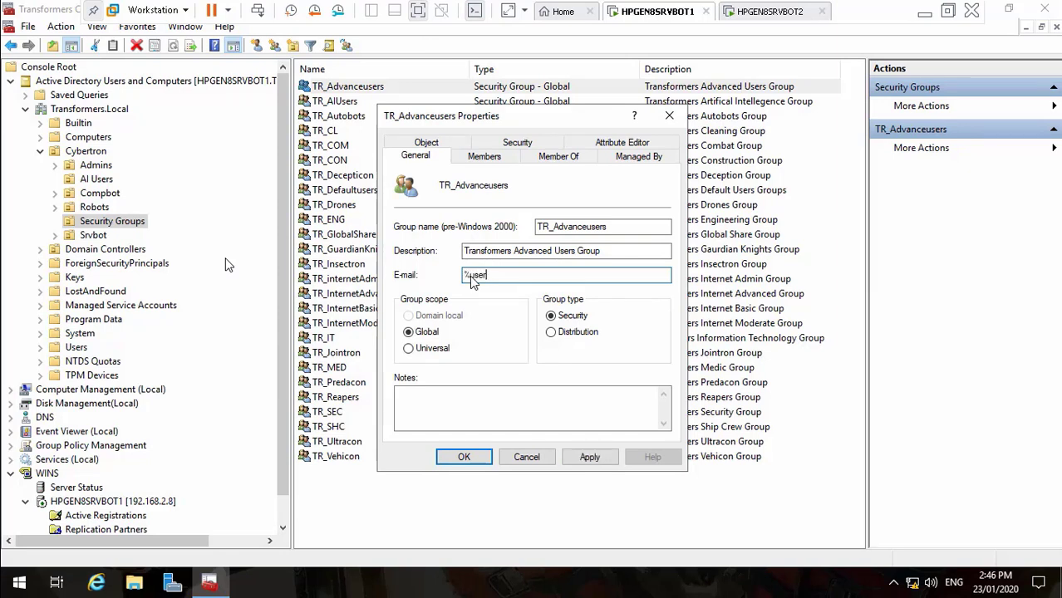
pyautogui.write('name%@transformers.local')
pyautogui.click(588, 458)
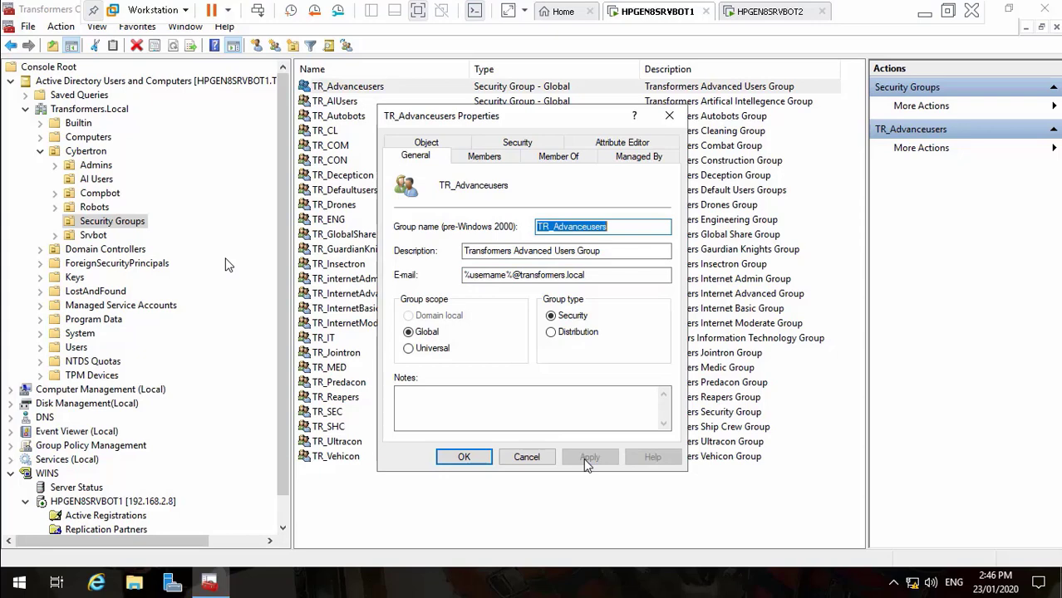
pyautogui.click(464, 457)
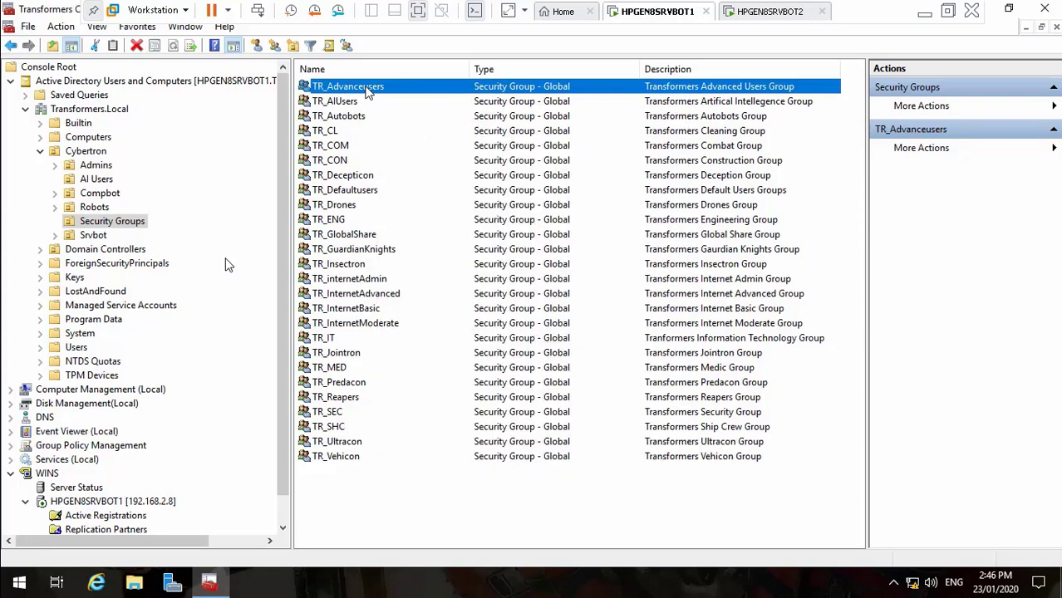
pyautogui.doubleClick(366, 92)
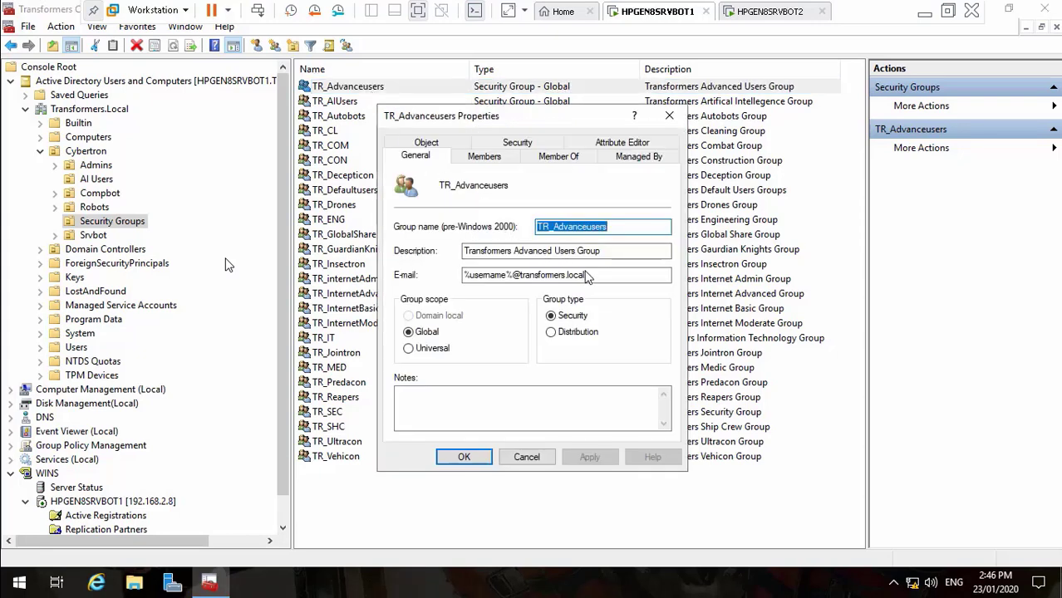
pyautogui.moveTo(586, 277); pyautogui.dragTo(446, 280)
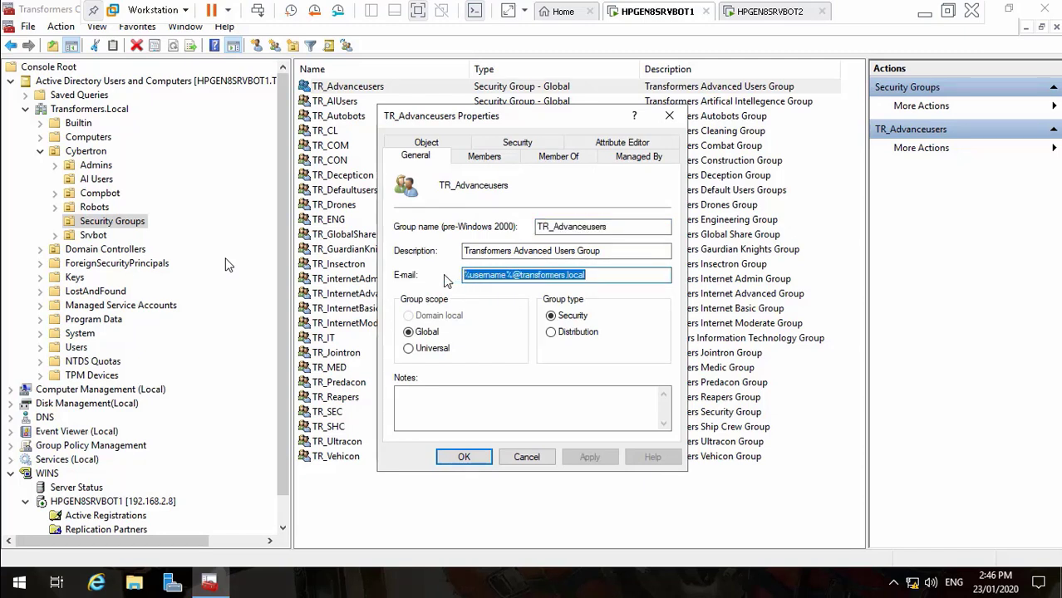
pyautogui.press('Delete')
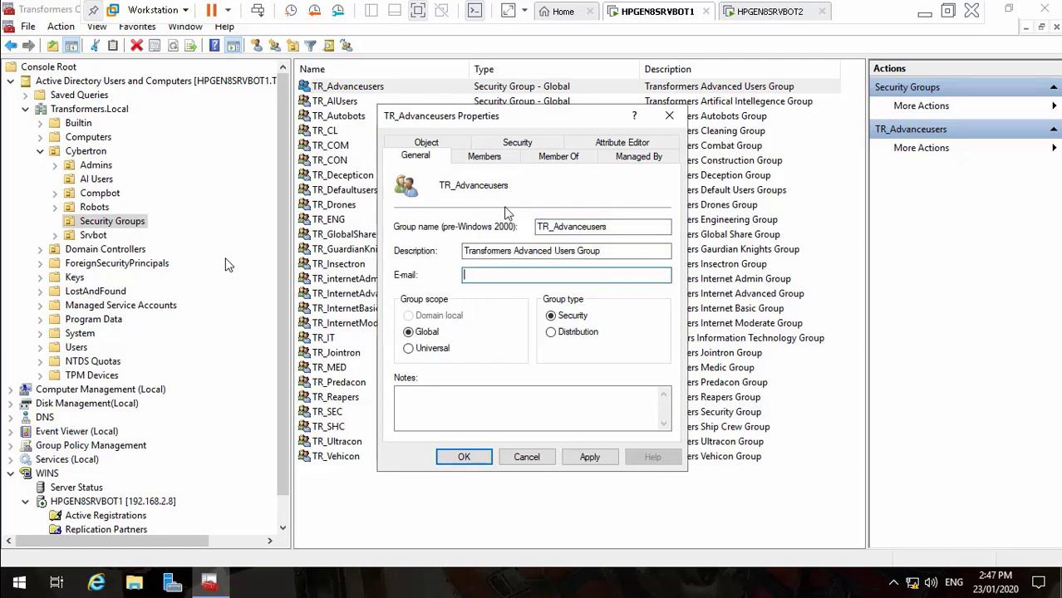
pyautogui.moveTo(611, 226); pyautogui.dragTo(521, 230)
pyautogui.hotkey('ctrl', 'c')
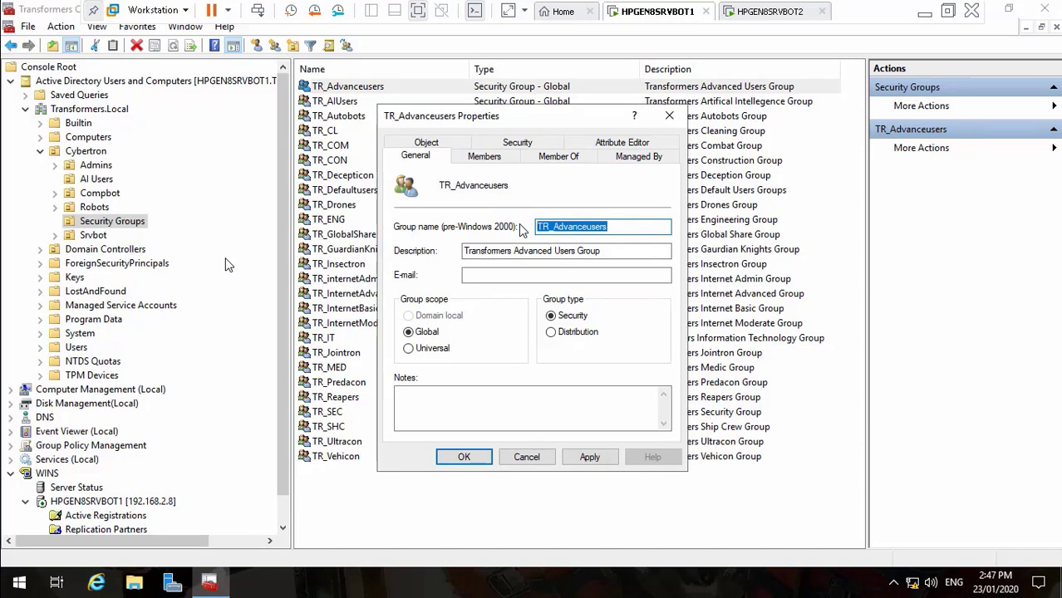
pyautogui.click(513, 278)
pyautogui.hotkey('ctrl', 'v')
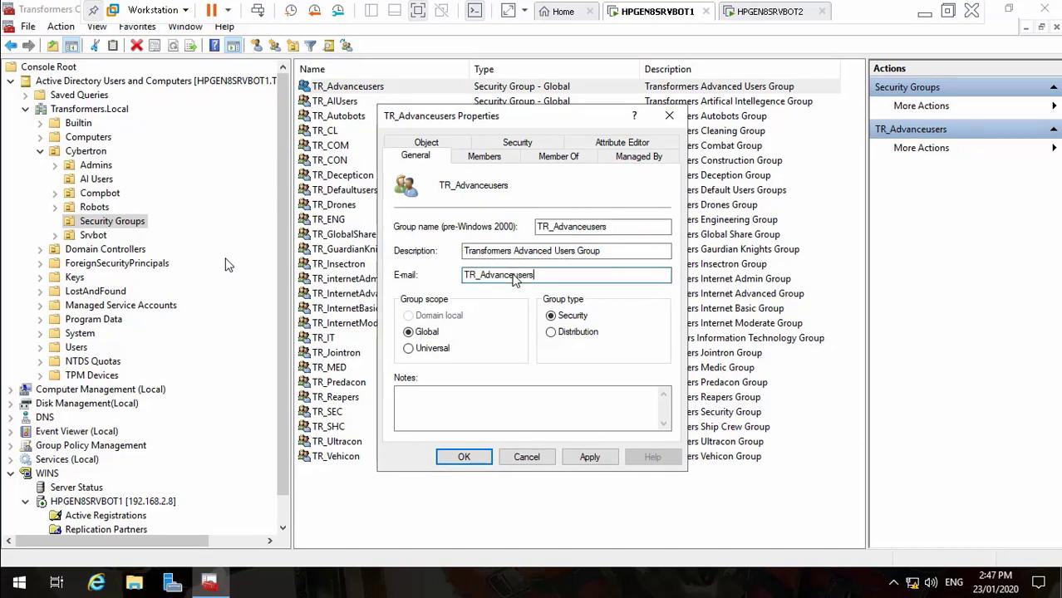
pyautogui.write('@transformers.local')
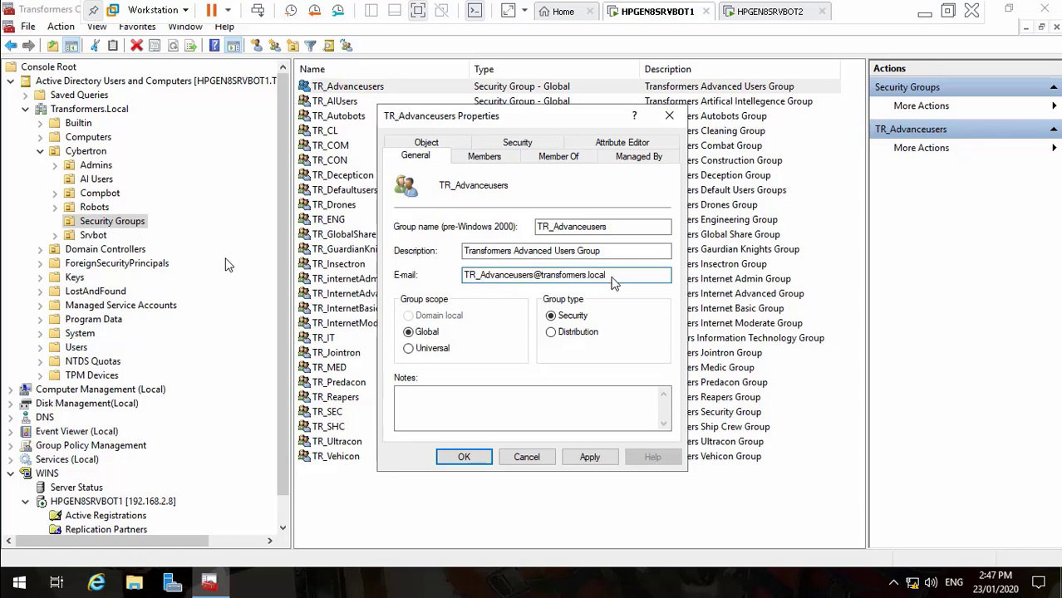
pyautogui.moveTo(613, 275); pyautogui.dragTo(438, 284)
pyautogui.hotkey('ctrl', 'c')
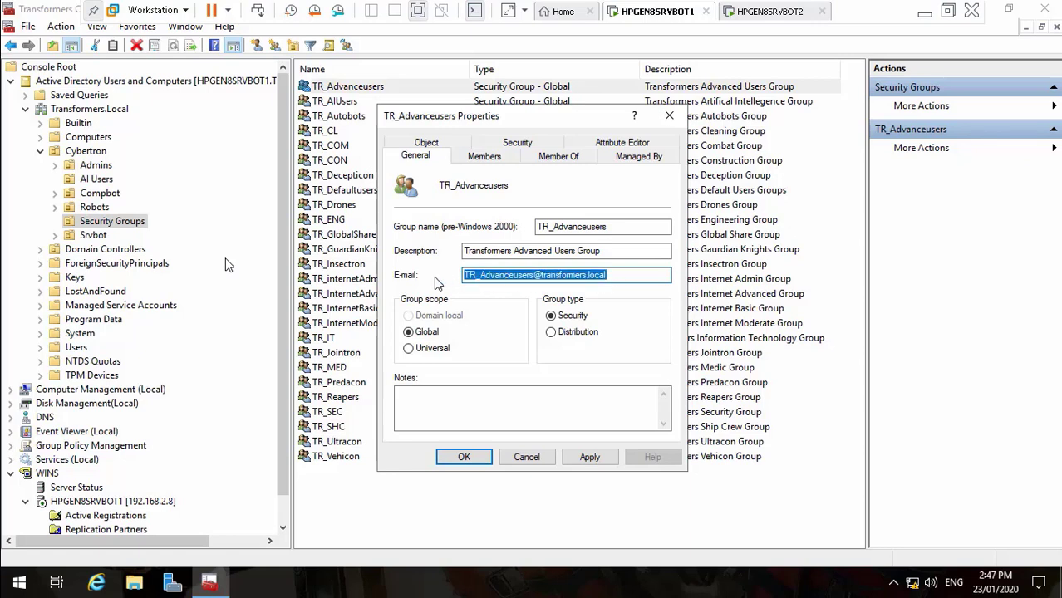
pyautogui.click(577, 459)
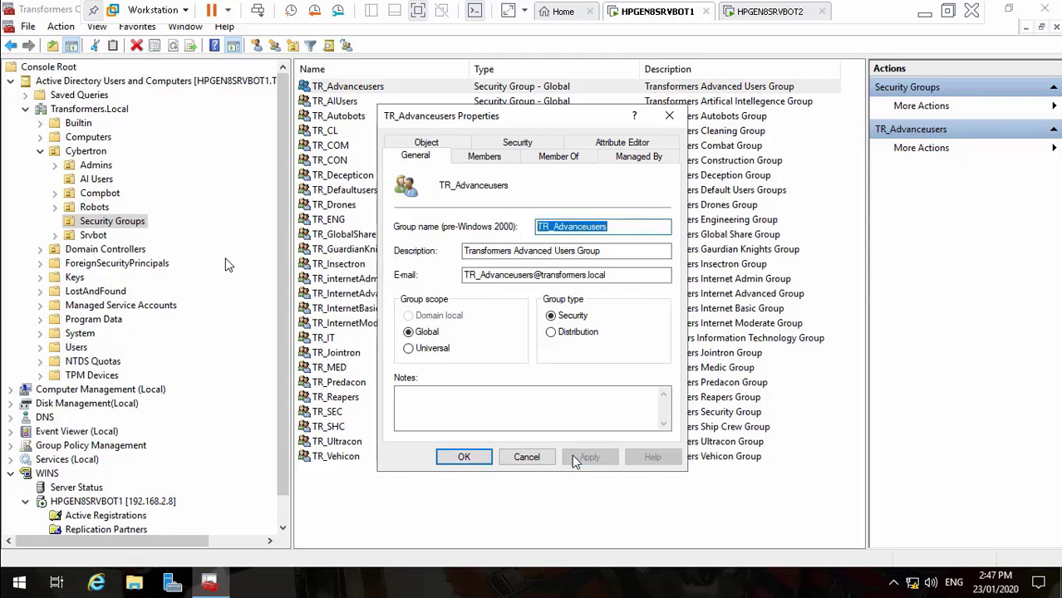
pyautogui.click(463, 457)
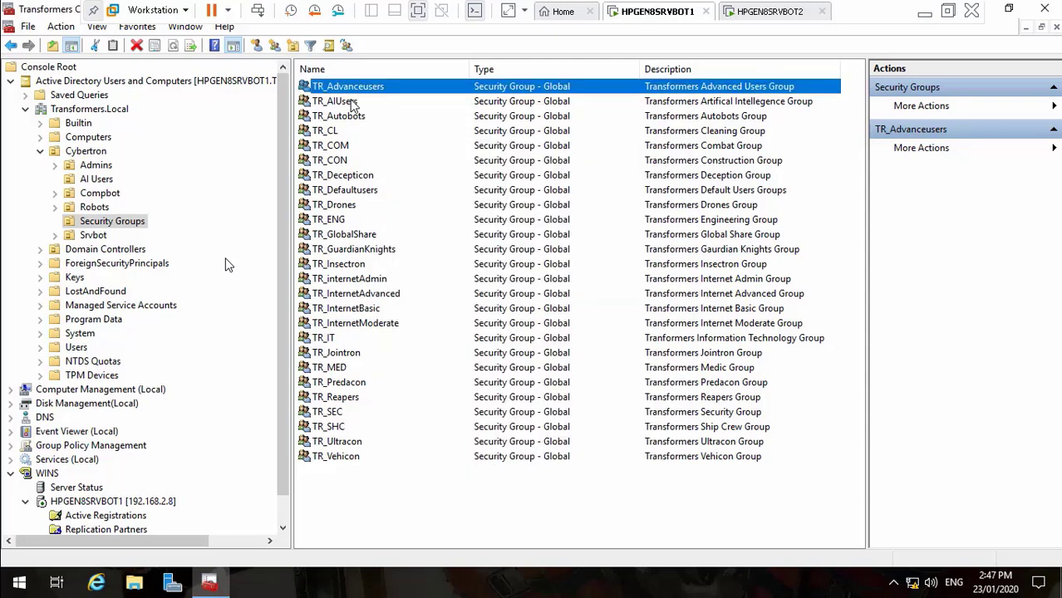
pyautogui.doubleClick(352, 105)
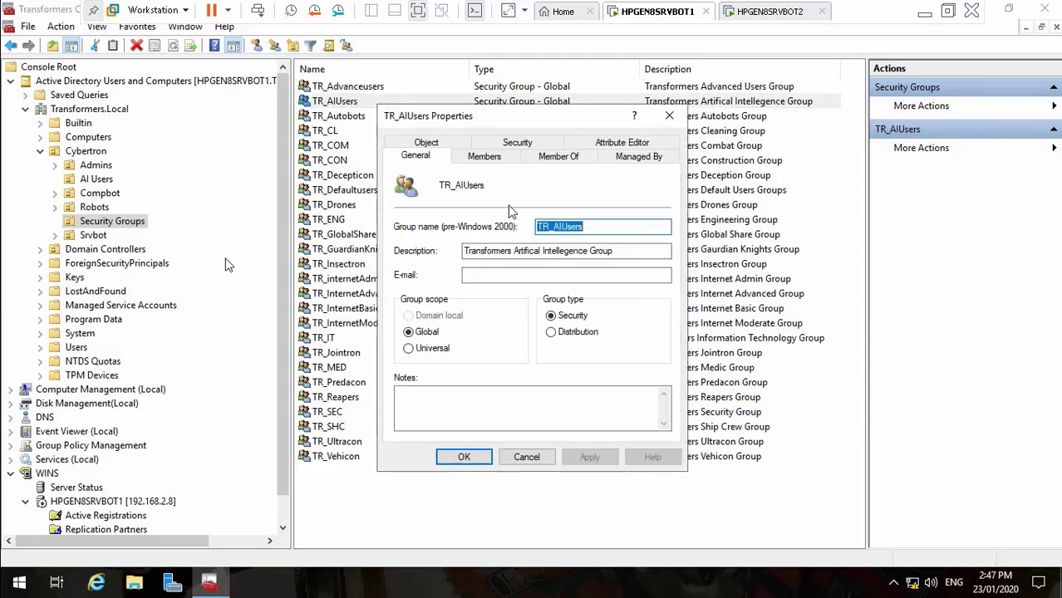
pyautogui.click(482, 276)
pyautogui.hotkey('ctrl', 'v')
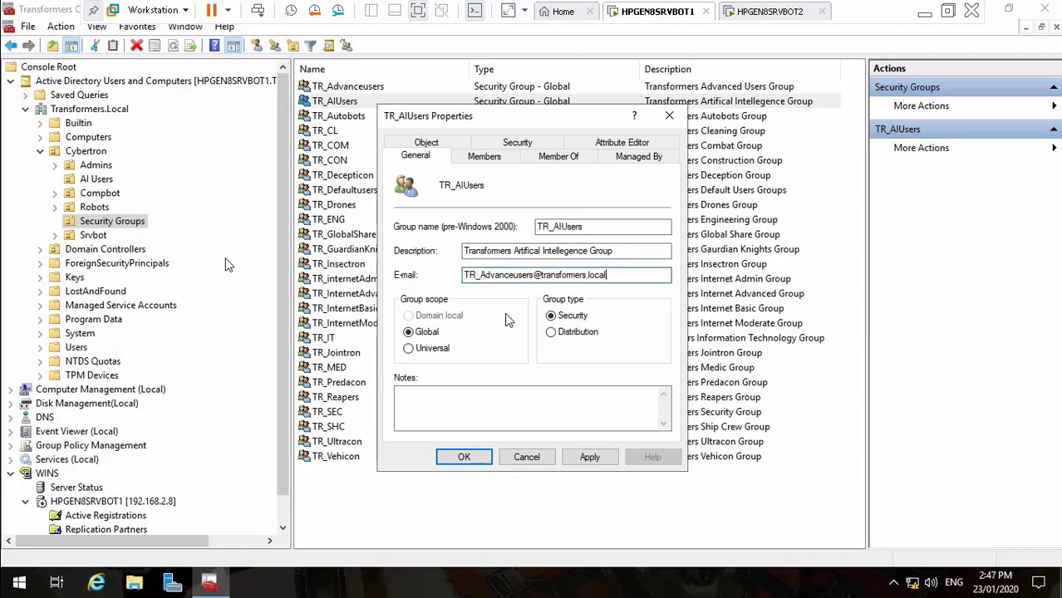
pyautogui.click(585, 232)
pyautogui.hotkey('shift', 'Left')
pyautogui.hotkey('shift', 'Left')
pyautogui.hotkey('shift', 'Left')
pyautogui.hotkey('shift', 'Left')
pyautogui.hotkey('shift', 'Left')
pyautogui.hotkey('shift', 'Left')
pyautogui.hotkey('shift', 'Left')
pyautogui.hotkey('shift', 'Left')
pyautogui.hotkey('shift', 'Left')
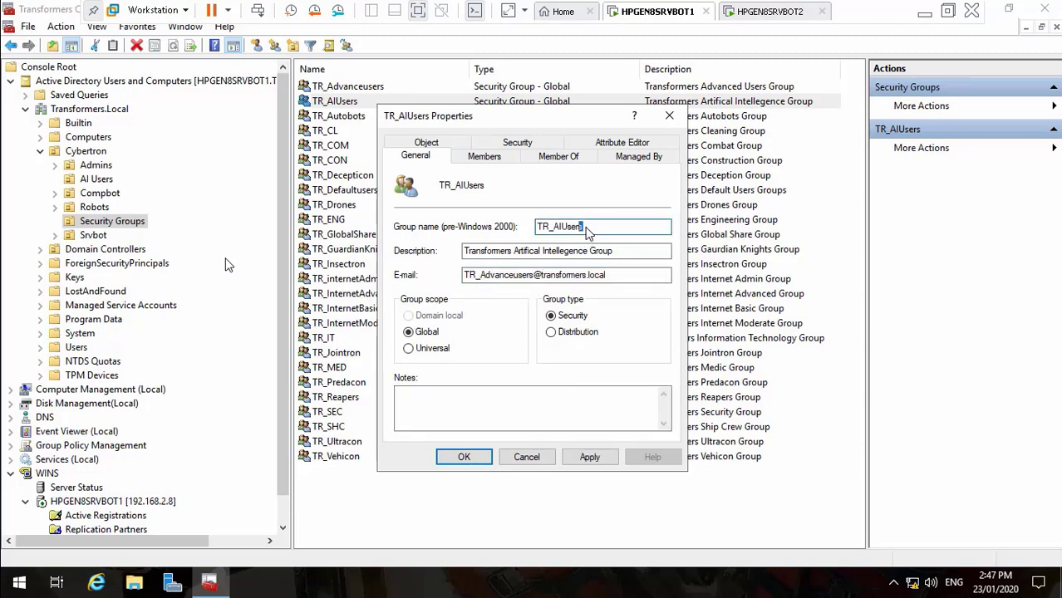
pyautogui.hotkey('shift', 'Left')
pyautogui.hotkey('ctrl', 'c')
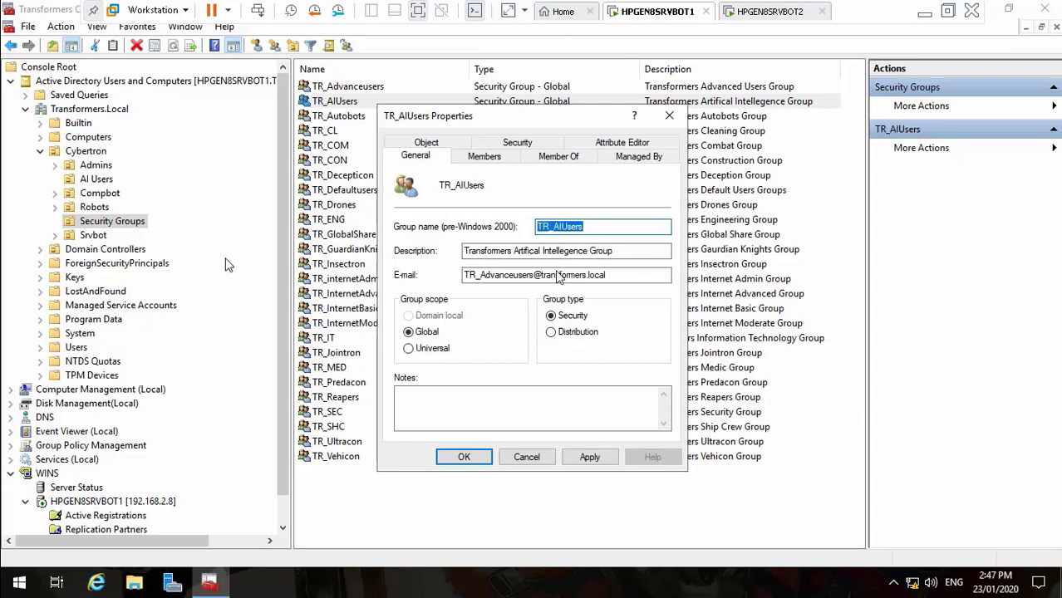
pyautogui.click(536, 282)
pyautogui.press('BackSpace')
pyautogui.press('BackSpace')
pyautogui.press('BackSpace')
pyautogui.press('BackSpace')
pyautogui.press('BackSpace')
pyautogui.press('BackSpace')
pyautogui.press('BackSpace')
pyautogui.press('BackSpace')
pyautogui.press('BackSpace')
pyautogui.press('BackSpace')
pyautogui.press('BackSpace')
pyautogui.press('BackSpace')
pyautogui.press('BackSpace')
pyautogui.press('BackSpace')
pyautogui.press('BackSpace')
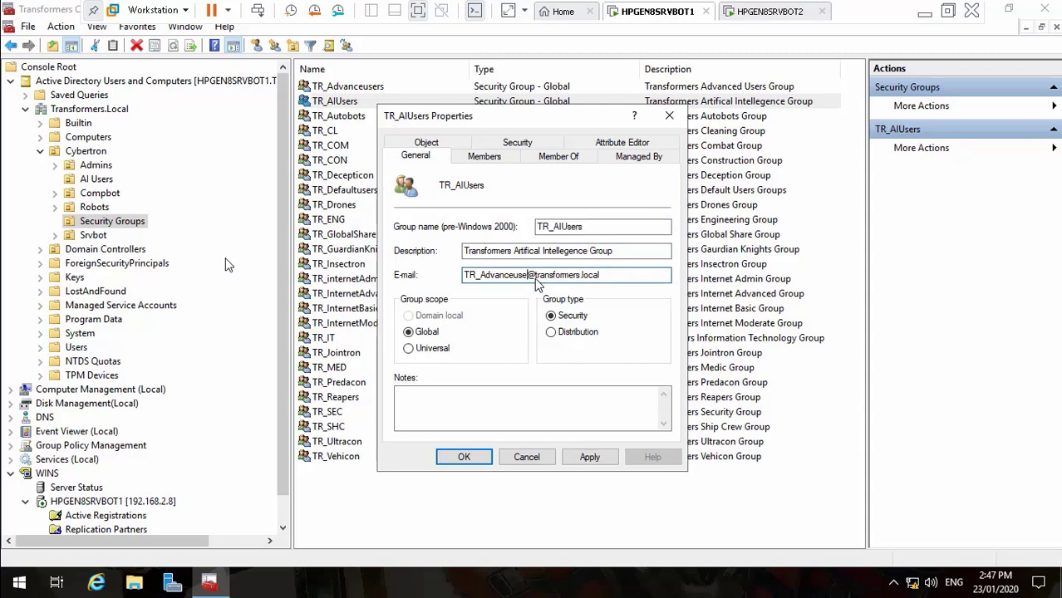
pyautogui.hotkey('ctrl', 'v')
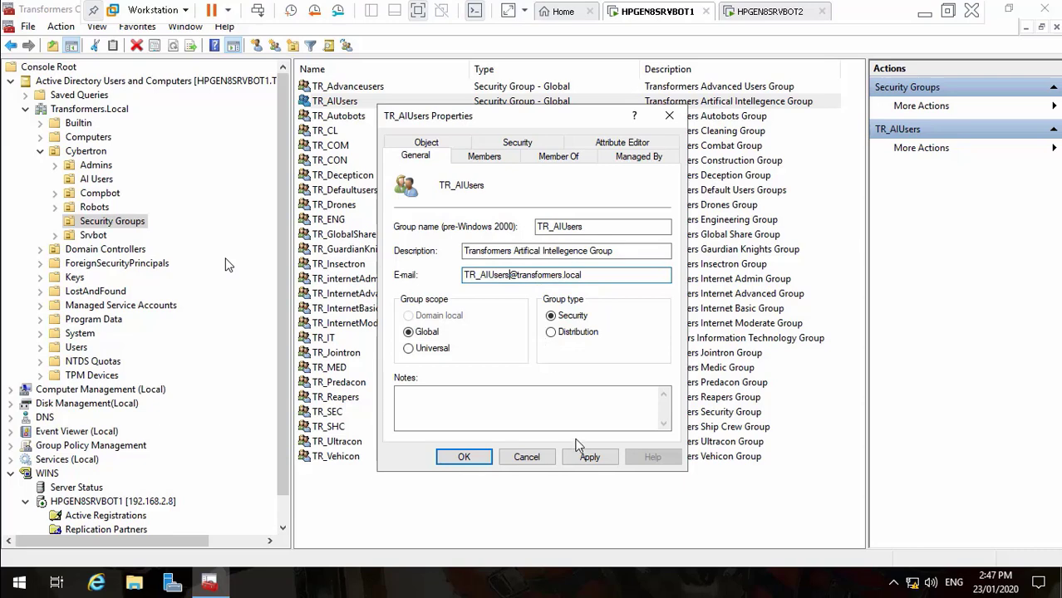
pyautogui.click(586, 456)
pyautogui.hotkey('ctrl', 'c')
pyautogui.click(465, 458)
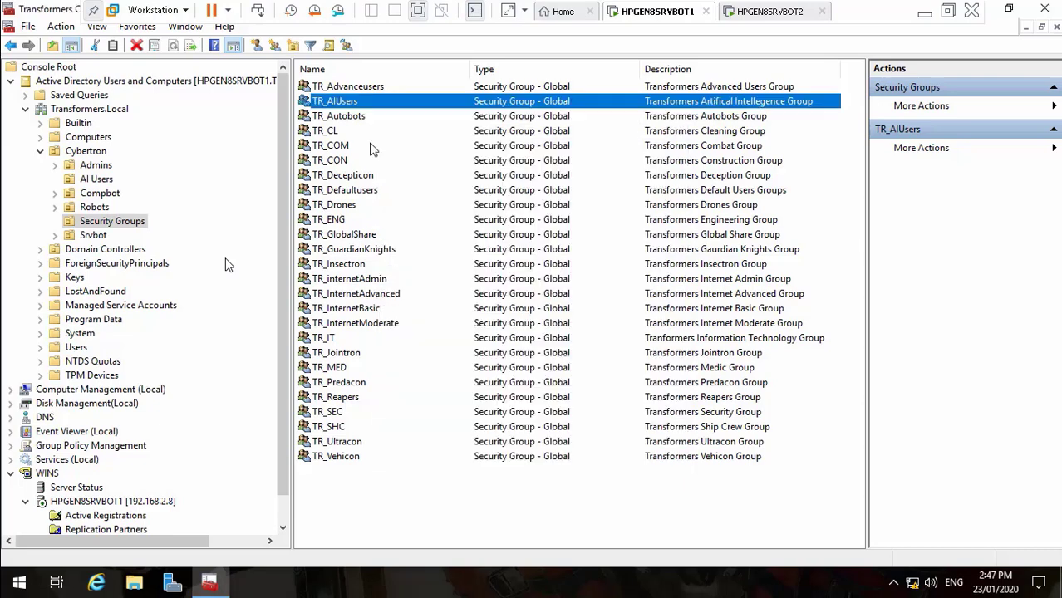
pyautogui.click(351, 120)
pyautogui.doubleClick(350, 120)
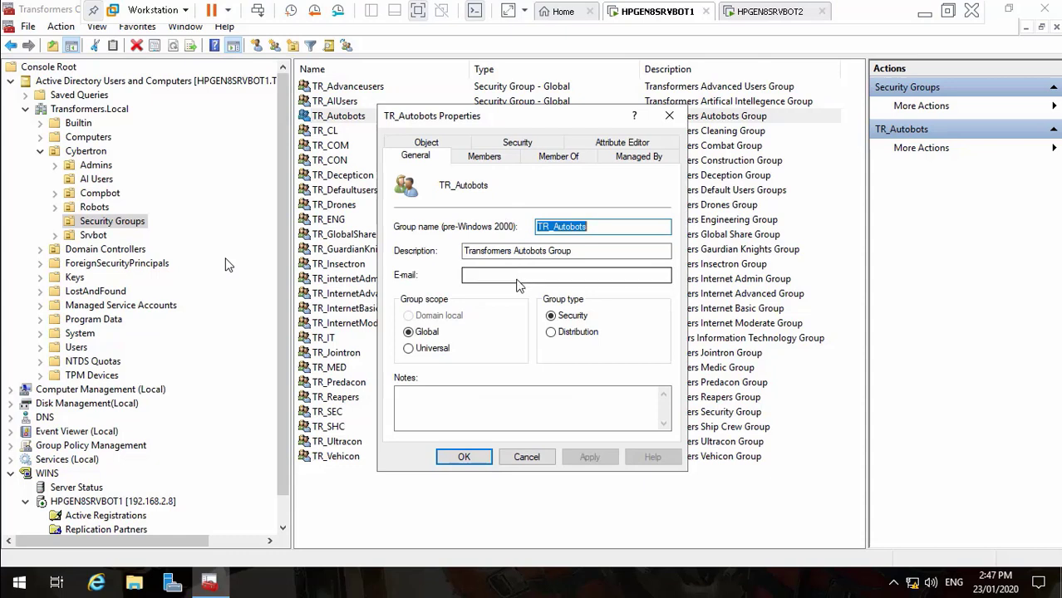
pyautogui.click(524, 277)
pyautogui.hotkey('ctrl', 'v')
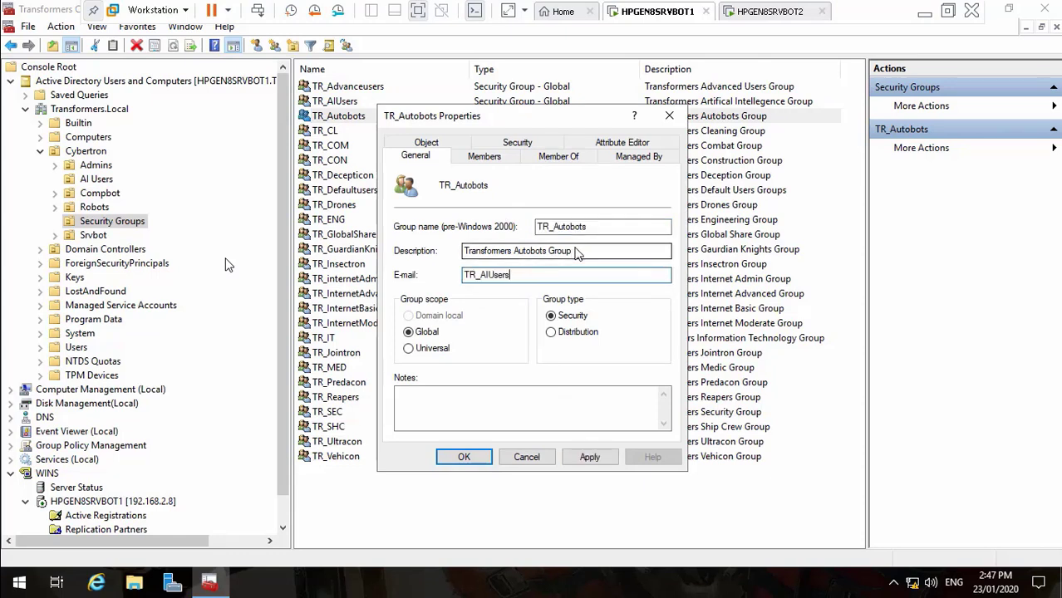
pyautogui.moveTo(592, 226); pyautogui.dragTo(521, 224)
pyautogui.hotkey('ctrl', 'c')
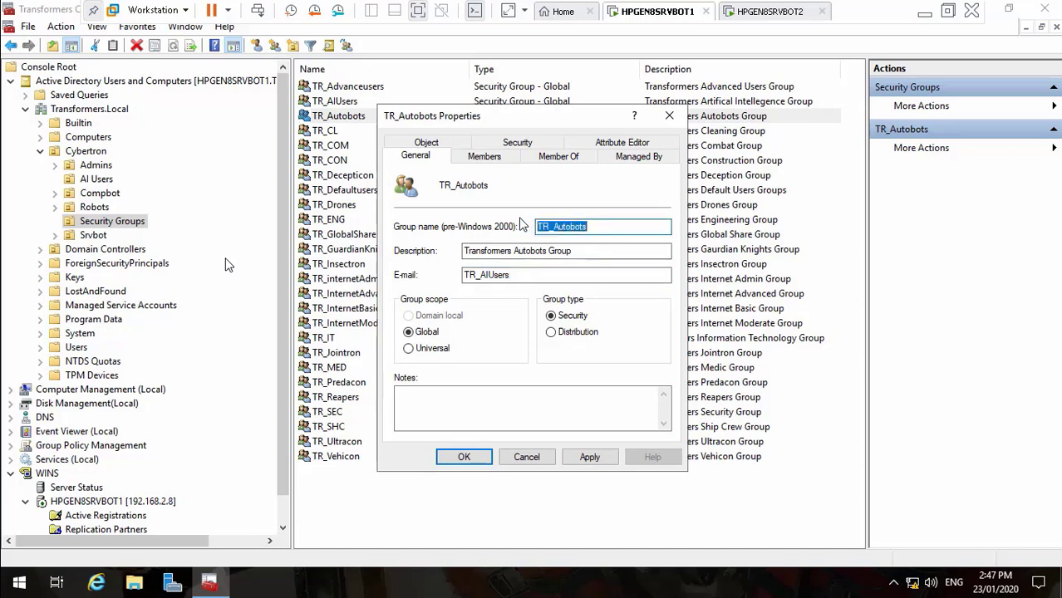
pyautogui.click(513, 276)
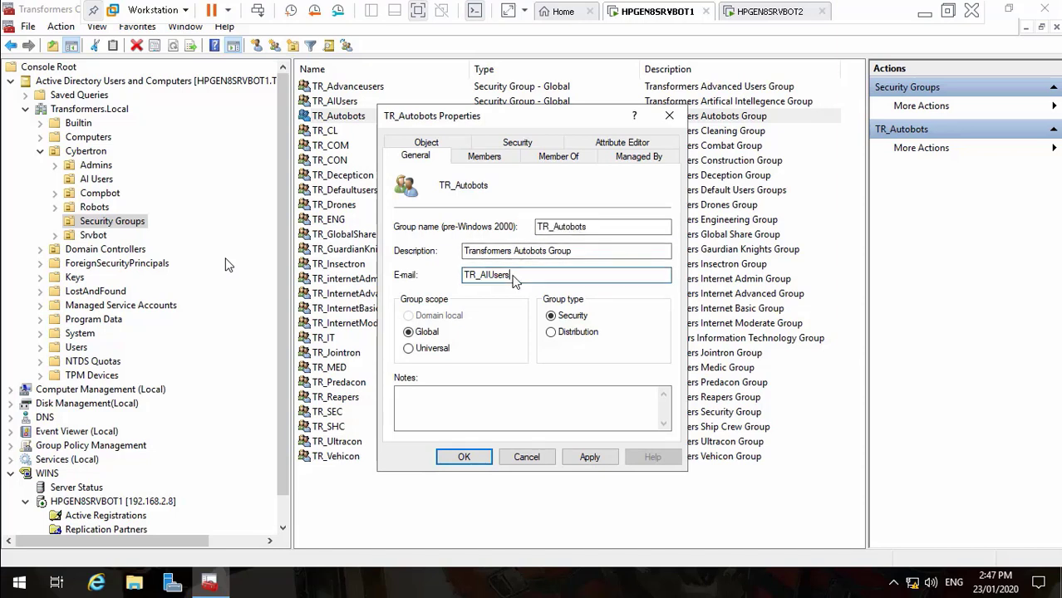
pyautogui.press('BackSpace')
pyautogui.press('BackSpace')
pyautogui.press('BackSpace')
pyautogui.press('BackSpace')
pyautogui.press('BackSpace')
pyautogui.press('BackSpace')
pyautogui.press('BackSpace')
pyautogui.press('BackSpace')
pyautogui.press('BackSpace')
pyautogui.press('BackSpace')
pyautogui.hotkey('ctrl', 'v')
pyautogui.write('@transformers.local')
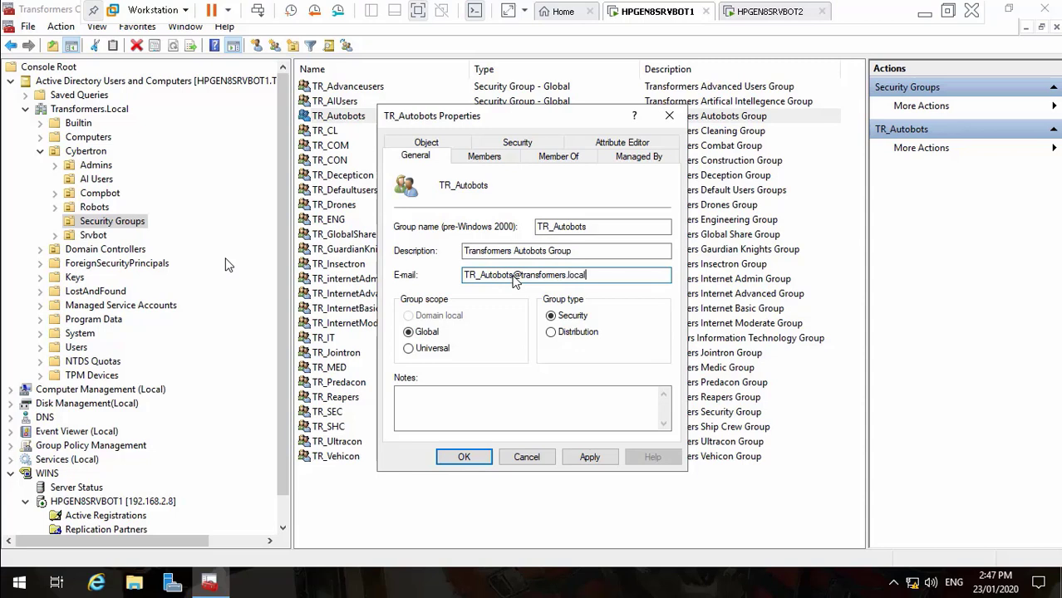
pyautogui.moveTo(466, 286); pyautogui.dragTo(446, 285)
pyautogui.hotkey('ctrl', 'c')
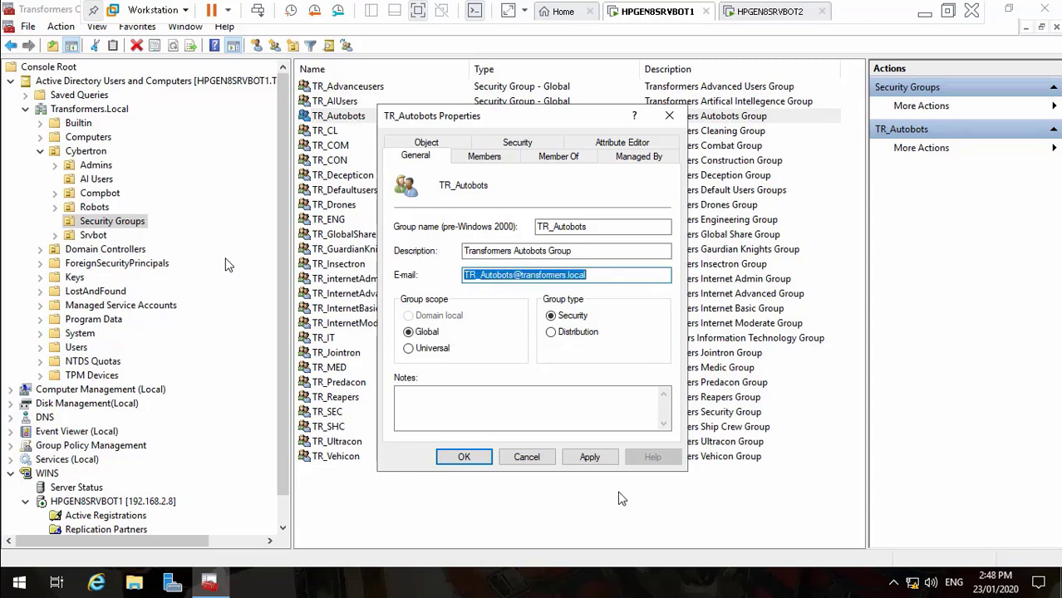
pyautogui.click(593, 463)
pyautogui.click(465, 457)
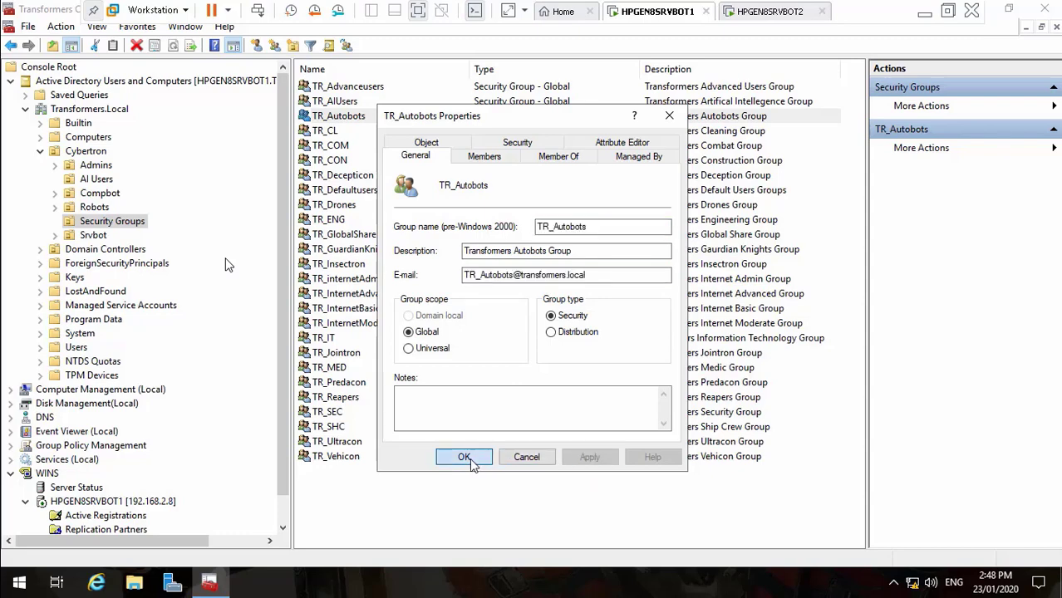
pyautogui.doubleClick(335, 132)
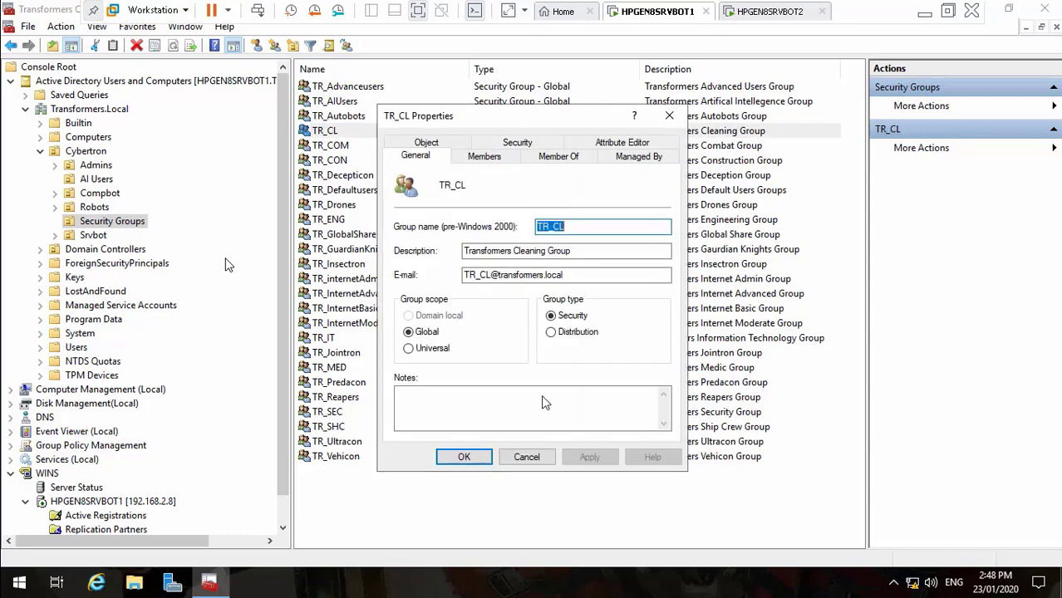
pyautogui.click(536, 457)
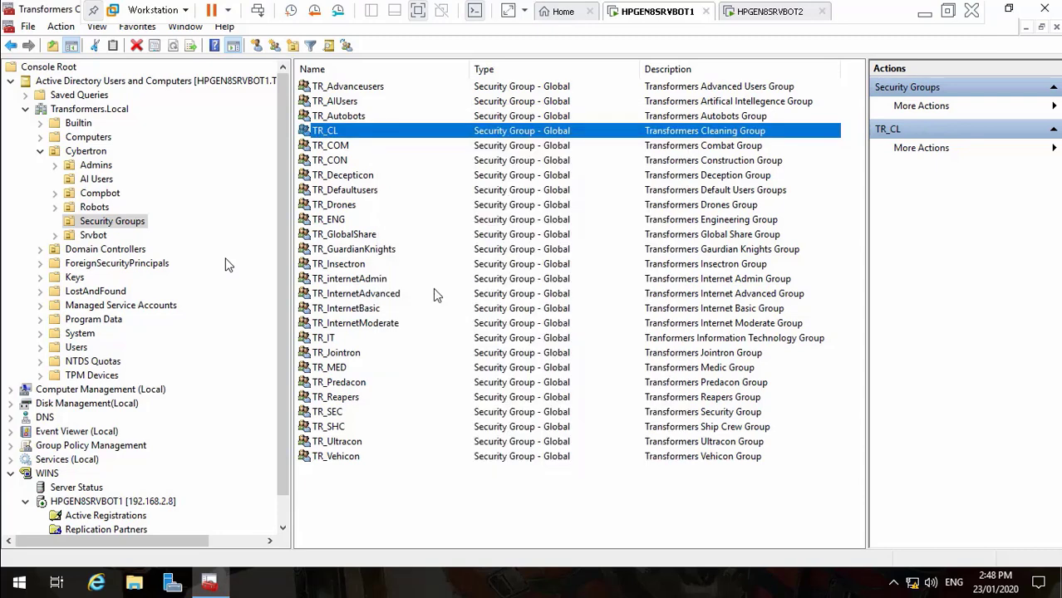
pyautogui.doubleClick(333, 146)
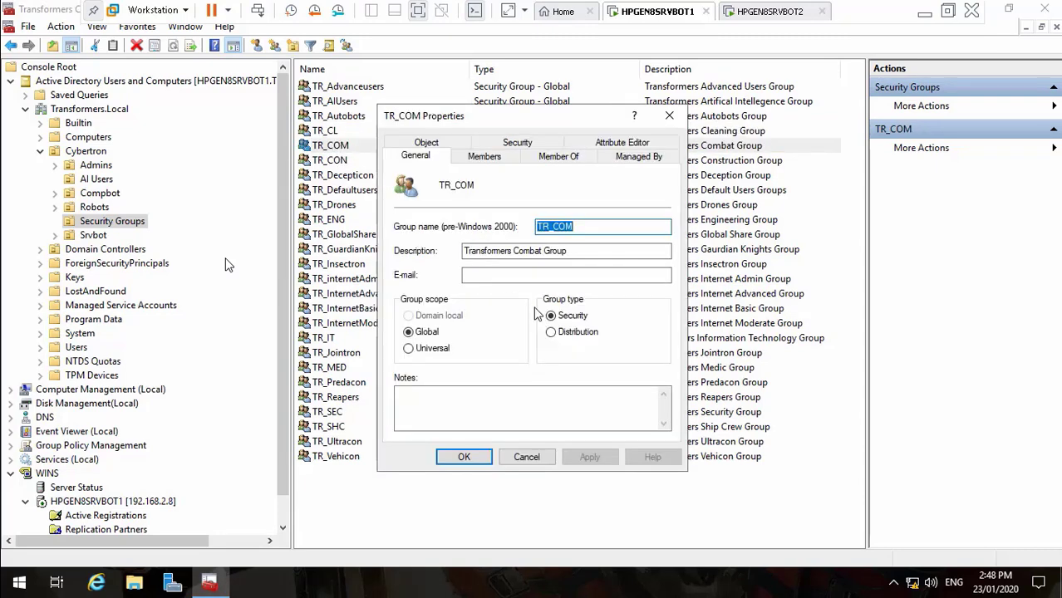
pyautogui.click(503, 280)
pyautogui.hotkey('ctrl', 'v')
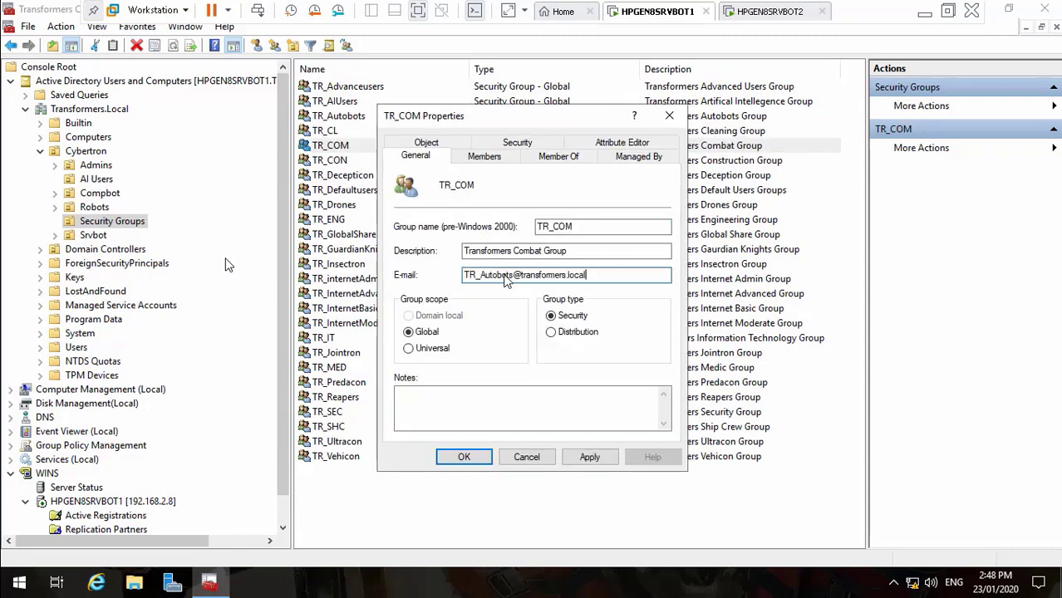
pyautogui.click(513, 283)
pyautogui.press('BackSpace')
pyautogui.press('BackSpace')
pyautogui.press('BackSpace')
pyautogui.press('BackSpace')
pyautogui.press('BackSpace')
pyautogui.press('BackSpace')
pyautogui.press('BackSpace')
pyautogui.press('BackSpace')
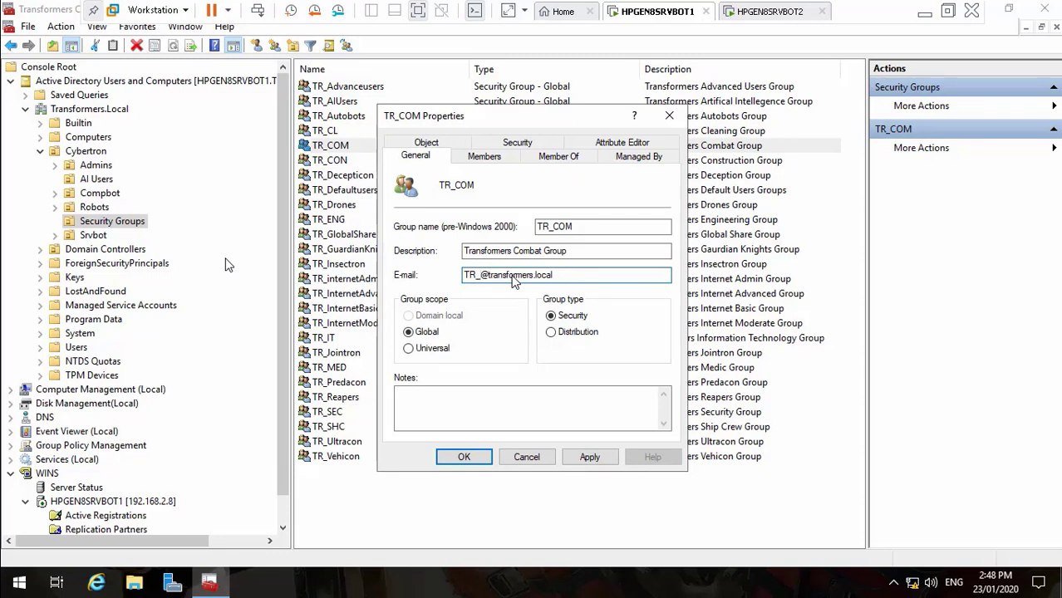
pyautogui.write('COM')
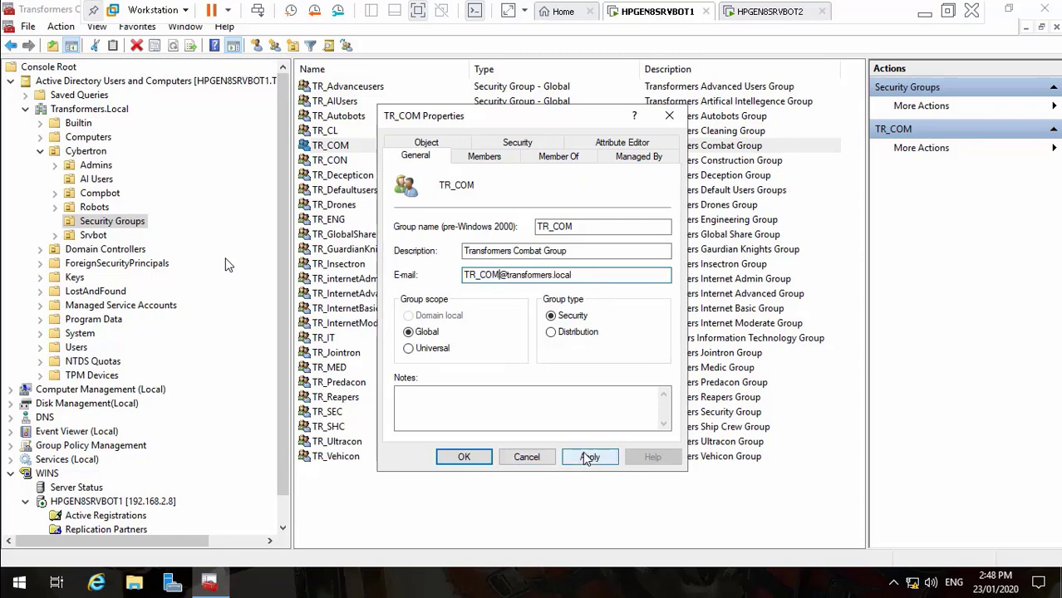
pyautogui.click(588, 458)
pyautogui.click(463, 457)
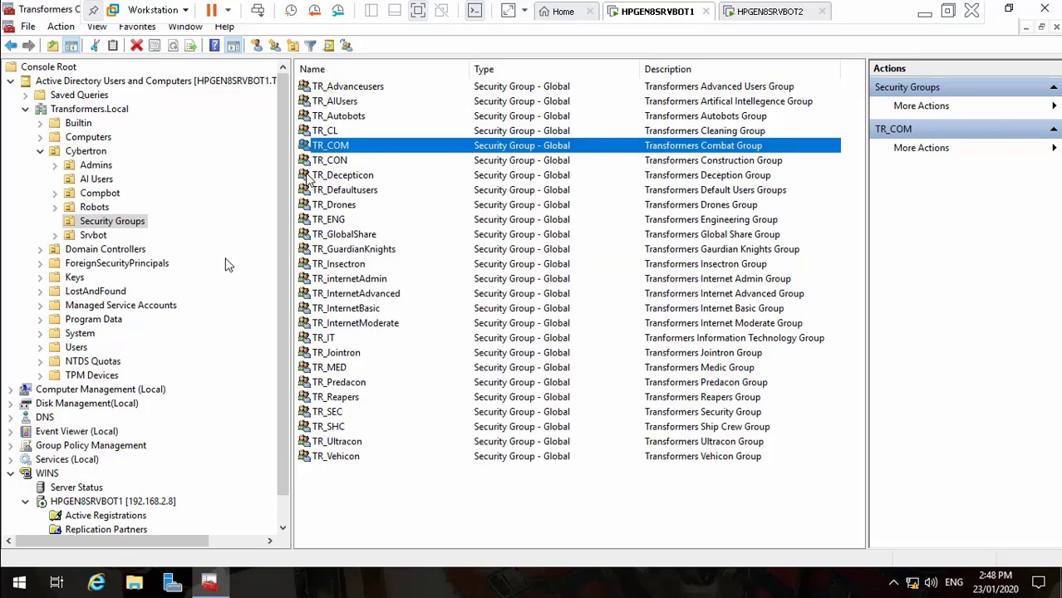
pyautogui.doubleClick(332, 160)
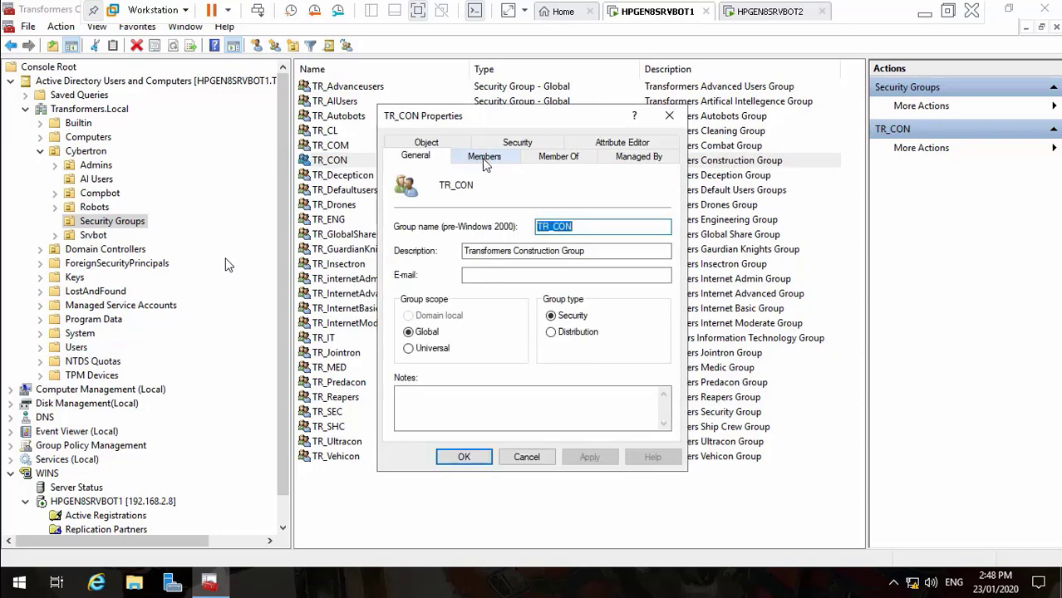
pyautogui.click(484, 277)
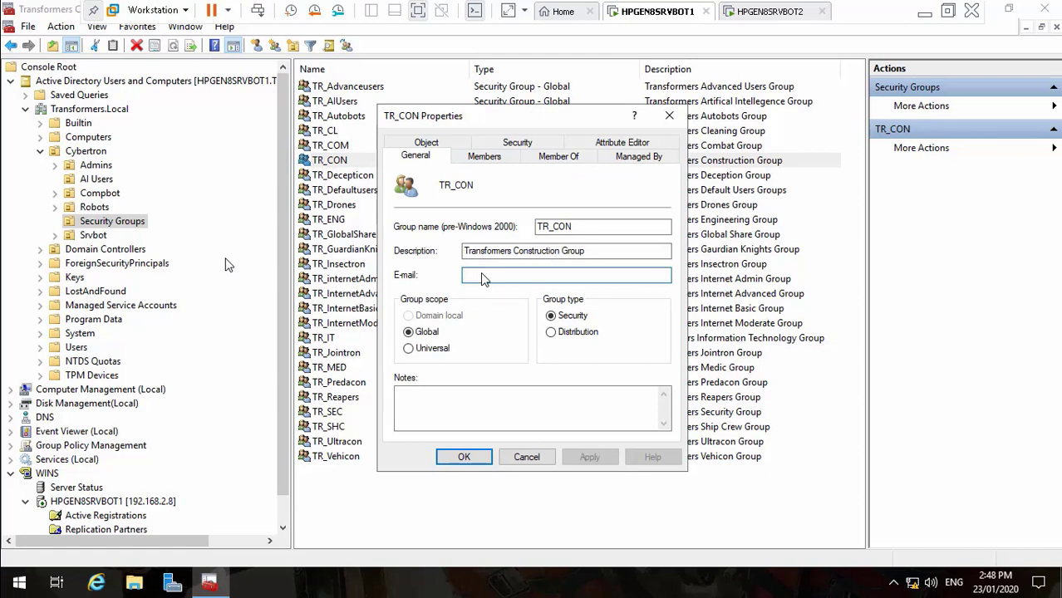
pyautogui.hotkey('ctrl', 'v')
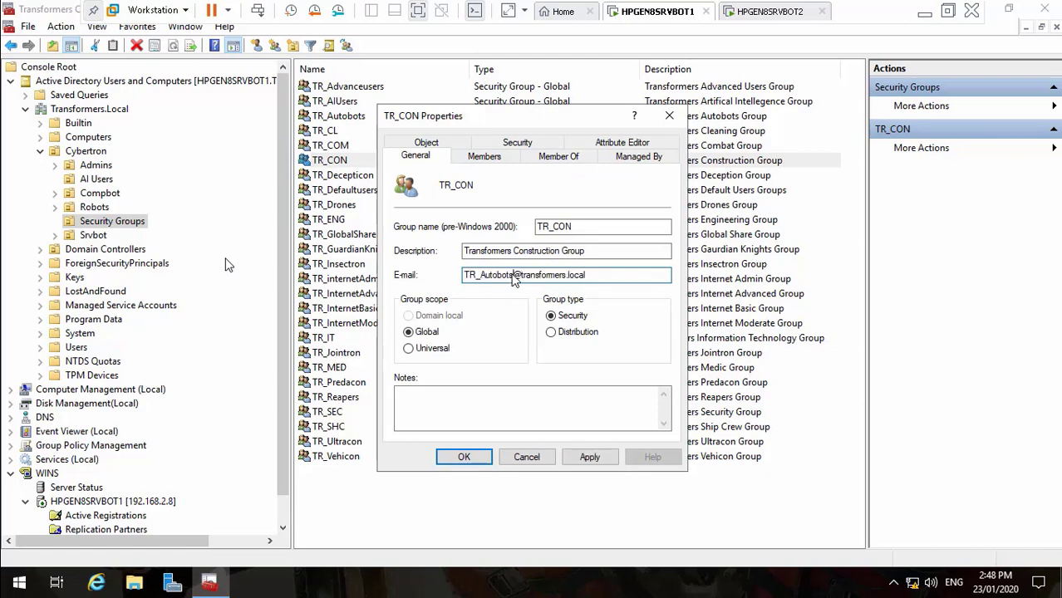
pyautogui.press('BackSpace')
pyautogui.press('BackSpace')
pyautogui.press('BackSpace')
pyautogui.press('BackSpace')
pyautogui.press('BackSpace')
pyautogui.press('BackSpace')
pyautogui.press('BackSpace')
pyautogui.press('BackSpace')
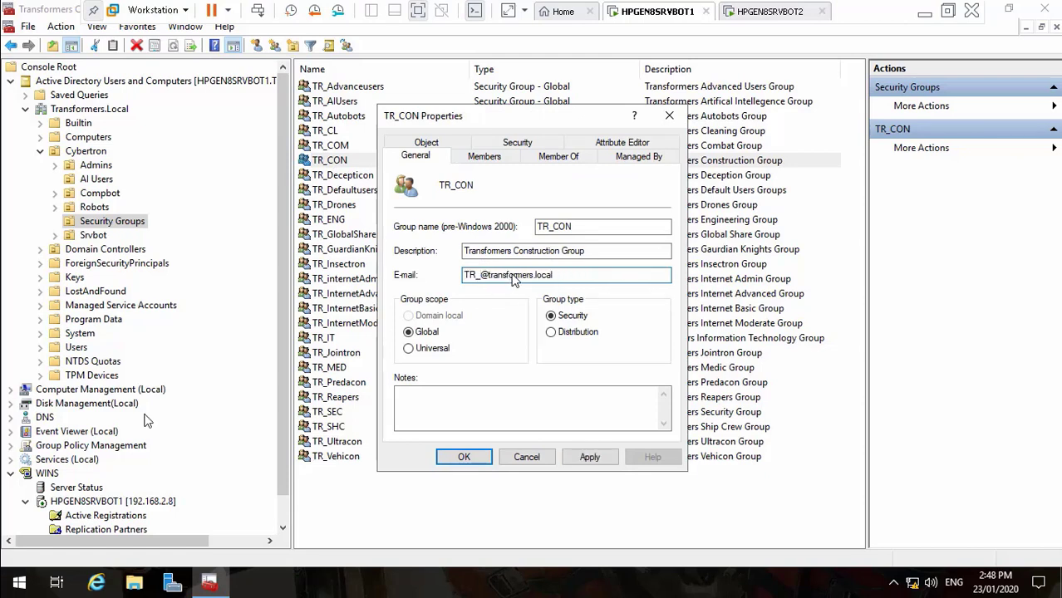
pyautogui.write('CON')
pyautogui.click(590, 457)
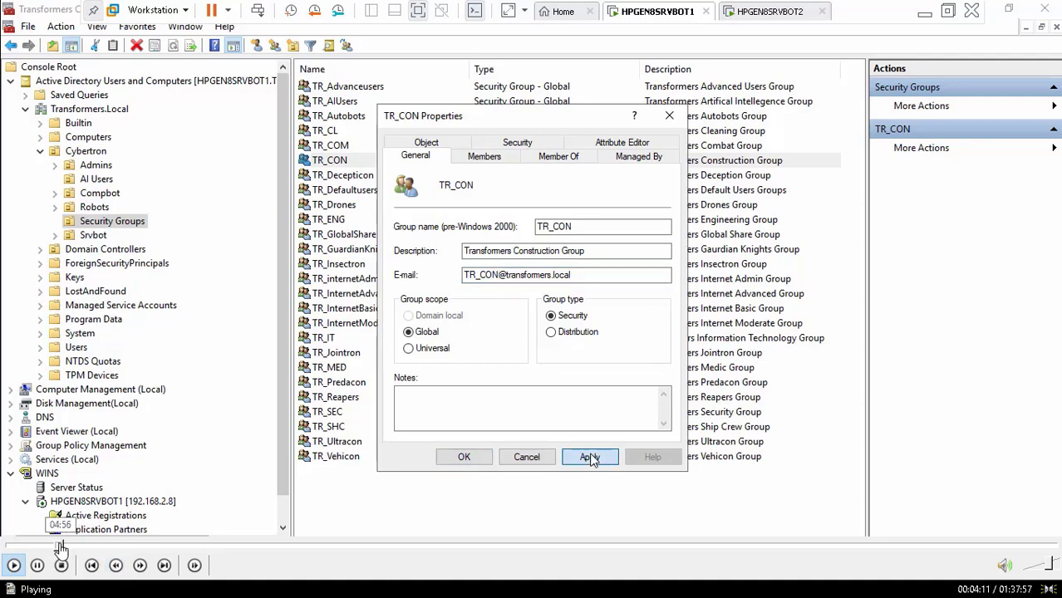
pyautogui.moveTo(60, 546); pyautogui.dragTo(109, 549)
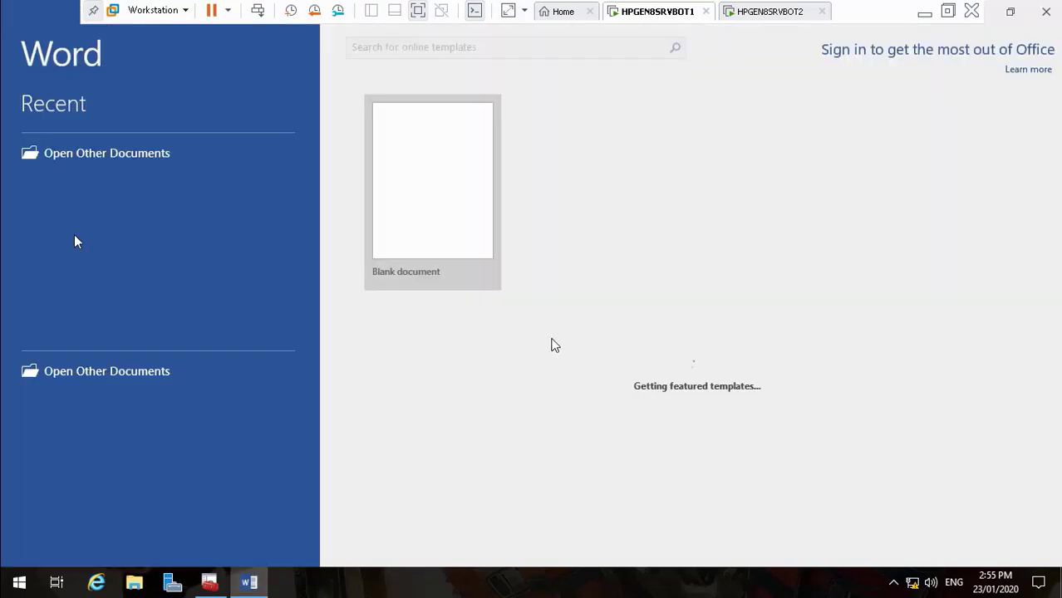
# Create a blank document and request Rights Management Server templates via File > Info > Restrict Access
pyautogui.click(415, 215)
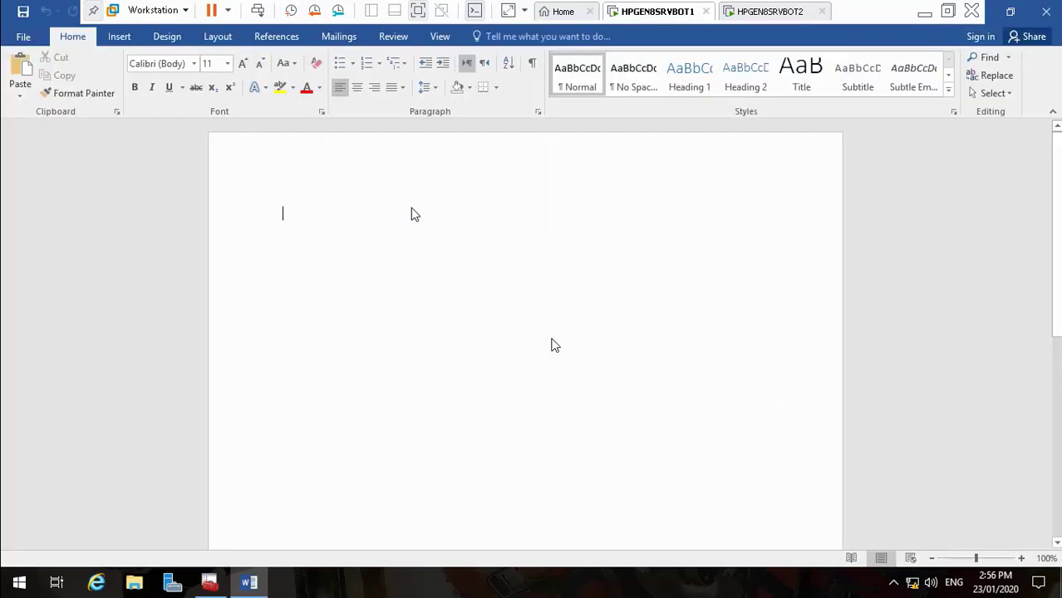
pyautogui.click(25, 40)
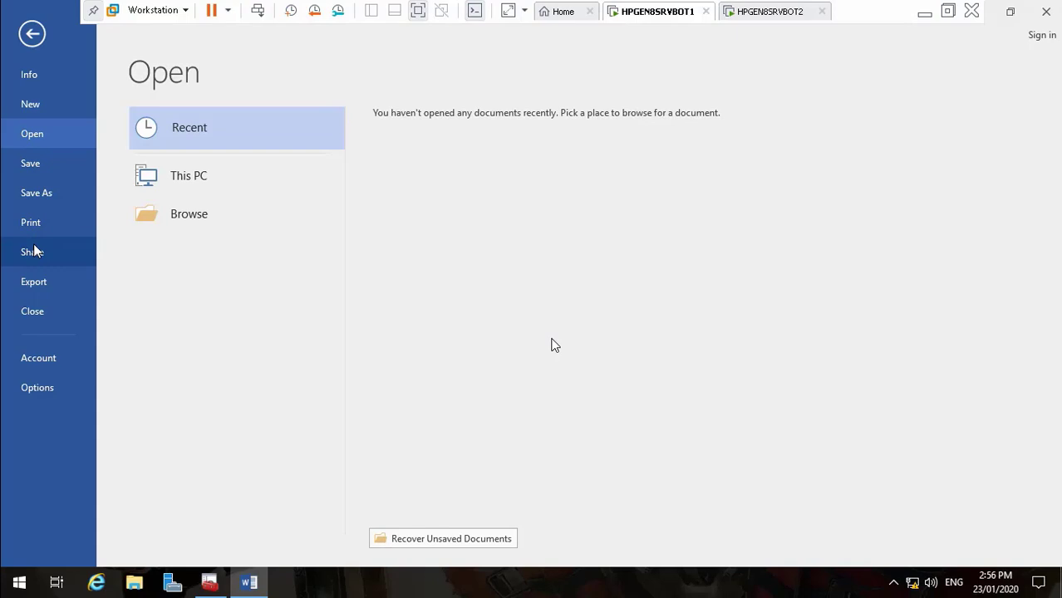
pyautogui.click(29, 76)
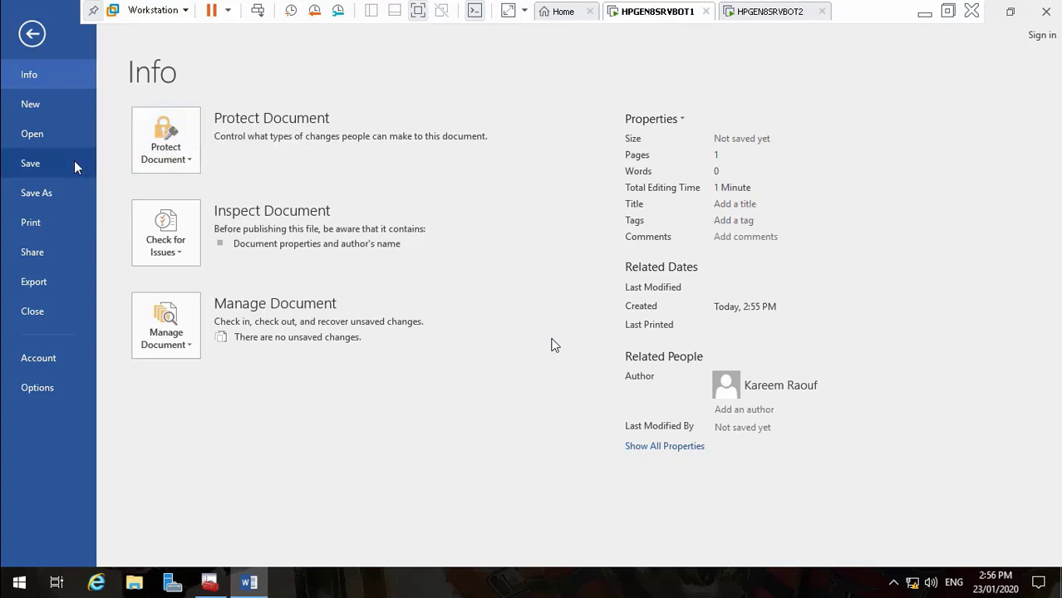
pyautogui.click(166, 162)
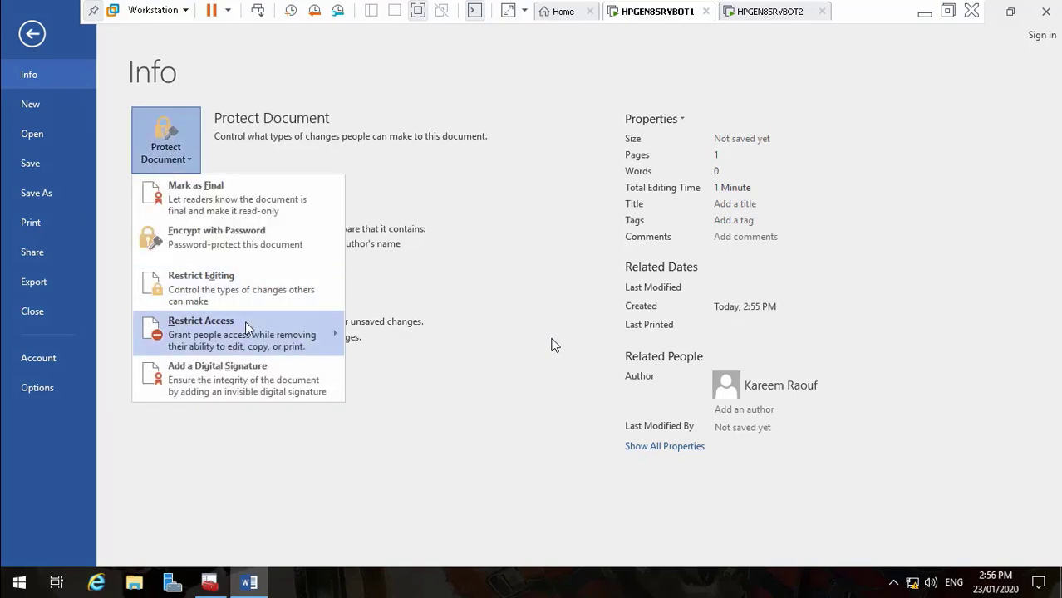
pyautogui.moveTo(255, 347)
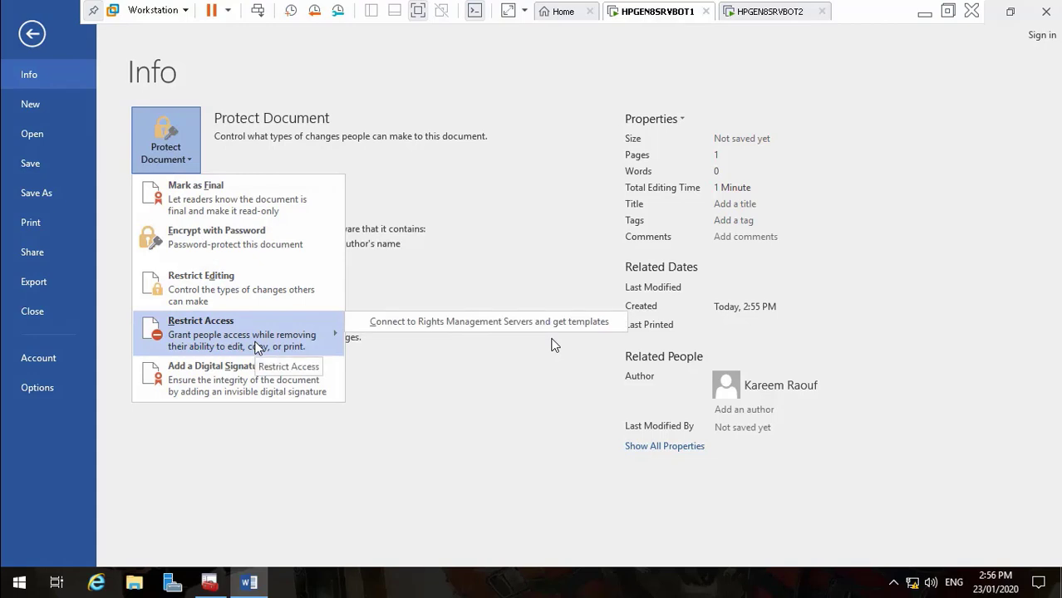
pyautogui.click(400, 329)
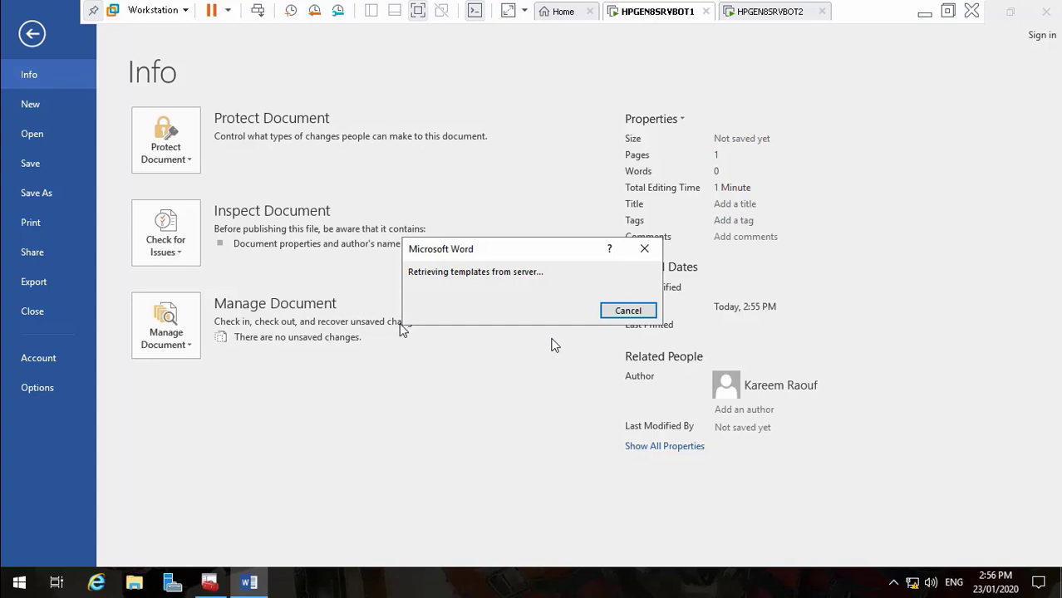
# Check Transformers Console 2 on HPGEN8SRVBOT2, then return to HPGEN8SRVBOT1's Word credentials prompt
pyautogui.click(771, 12)
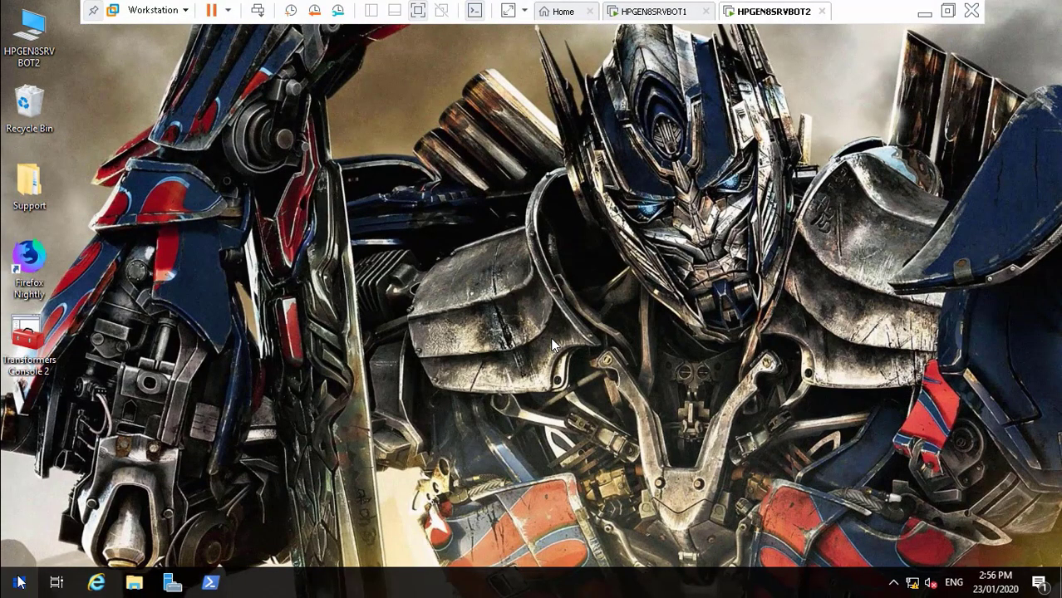
pyautogui.click(25, 359)
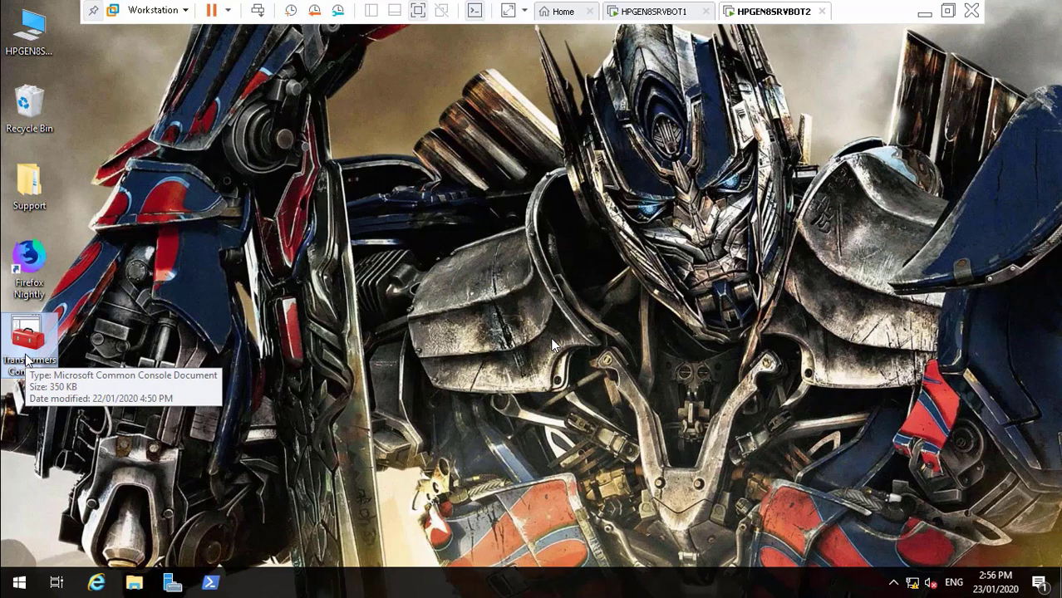
pyautogui.click(633, 14)
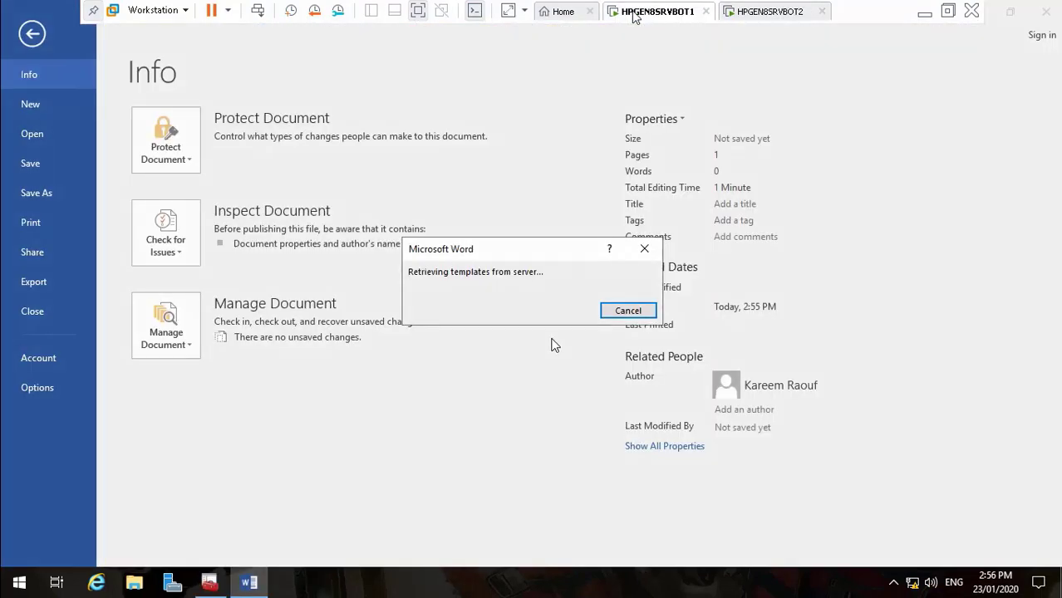
pyautogui.click(754, 20)
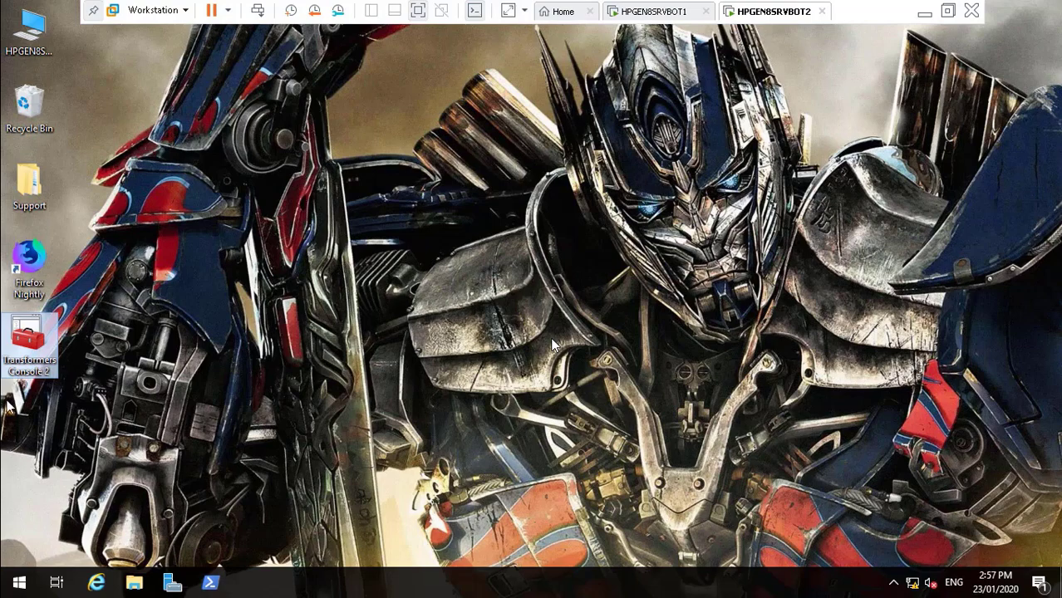
pyautogui.click(647, 10)
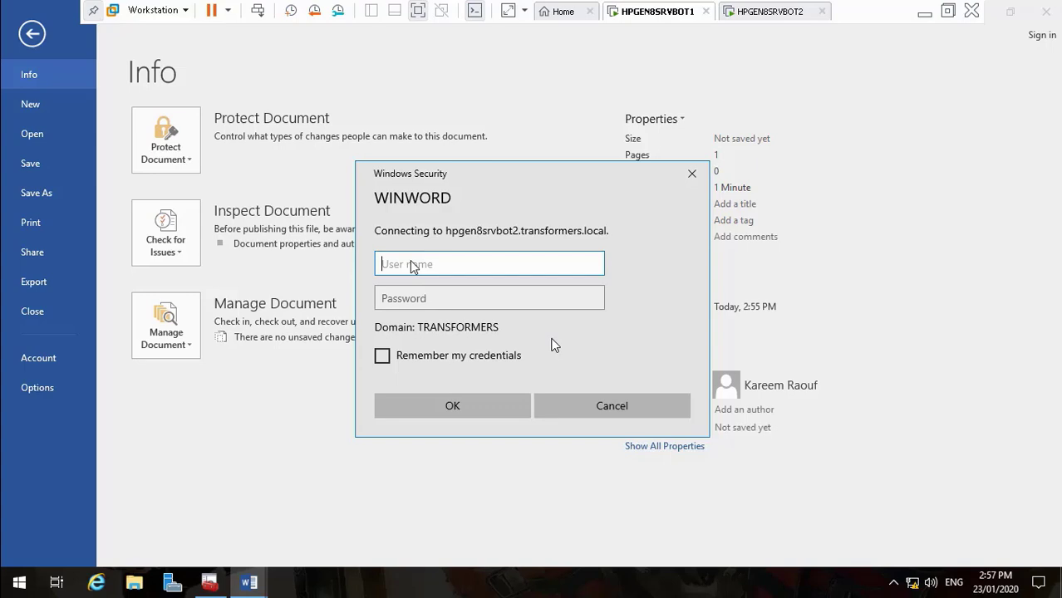
# Sign in to the rights server with the user name and password, then dismiss the missing e-mail error
pyautogui.press('Tab')
pyautogui.write('•')
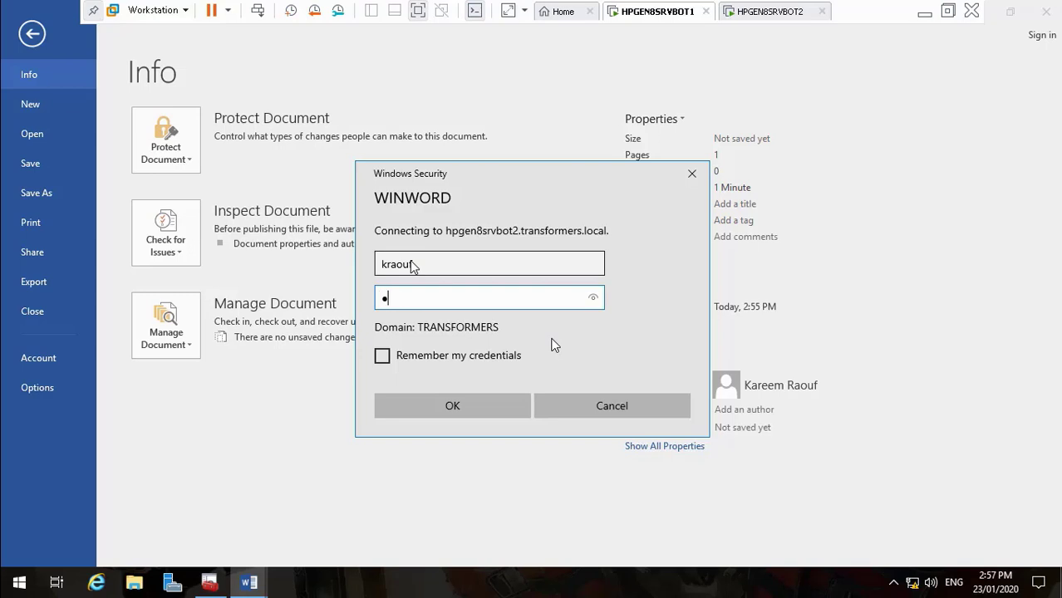
pyautogui.write('•••••••••')
pyautogui.press('Return')
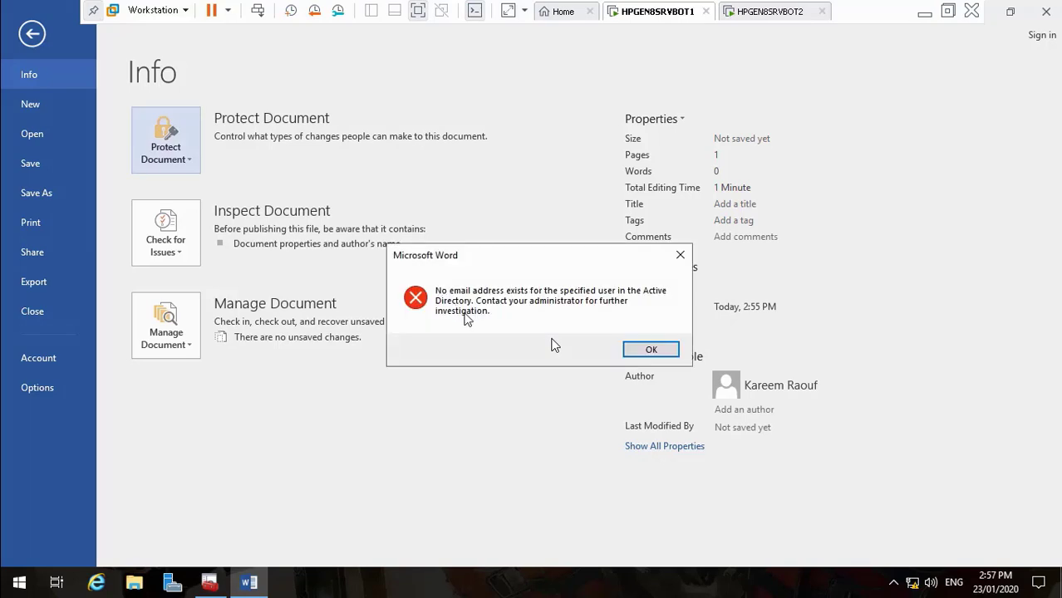
pyautogui.click(630, 344)
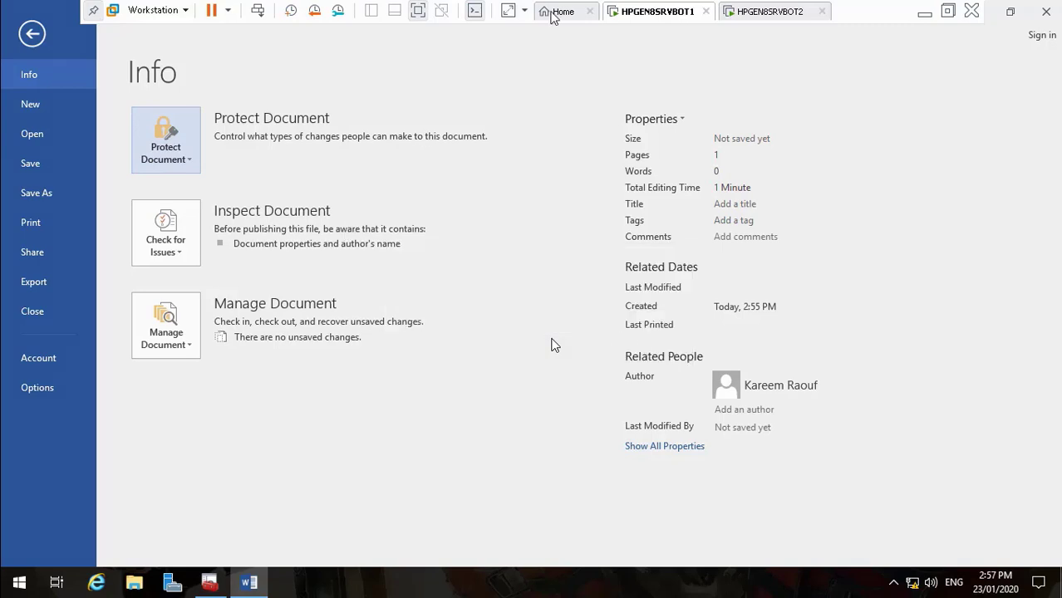
pyautogui.click(209, 581)
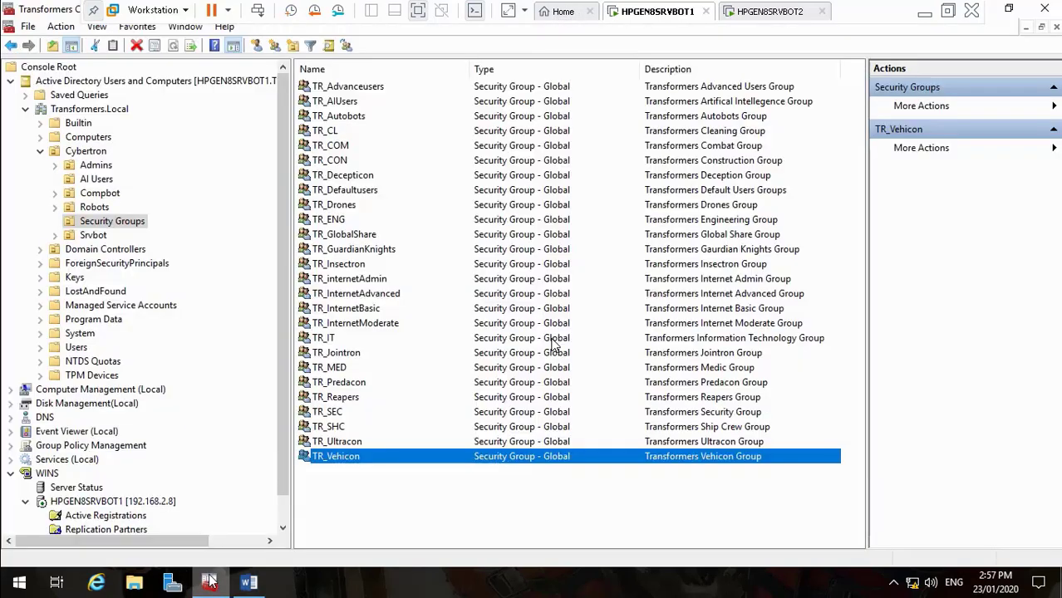
pyautogui.click(106, 166)
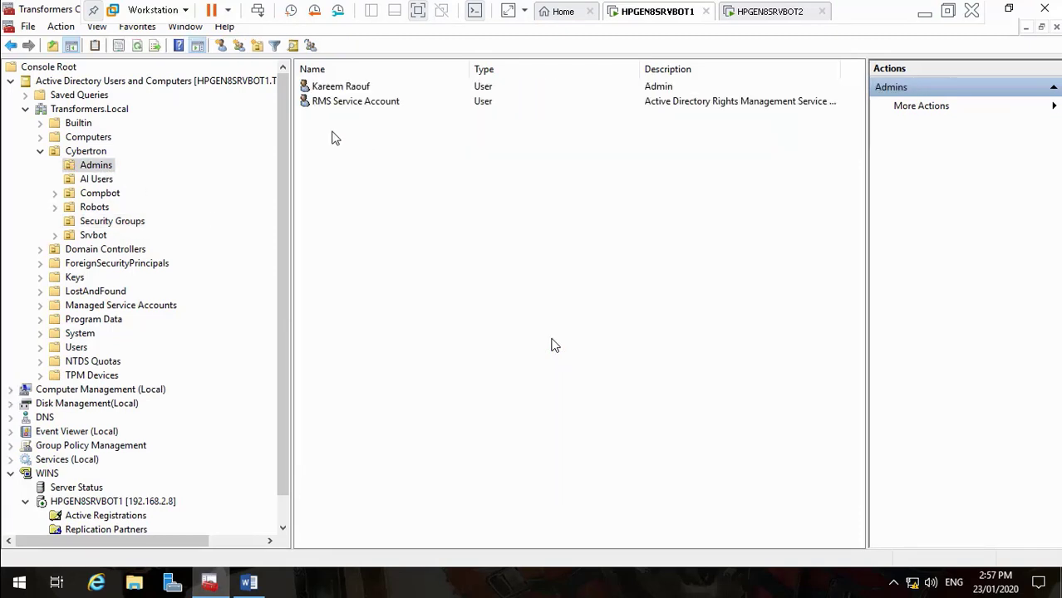
pyautogui.doubleClick(356, 90)
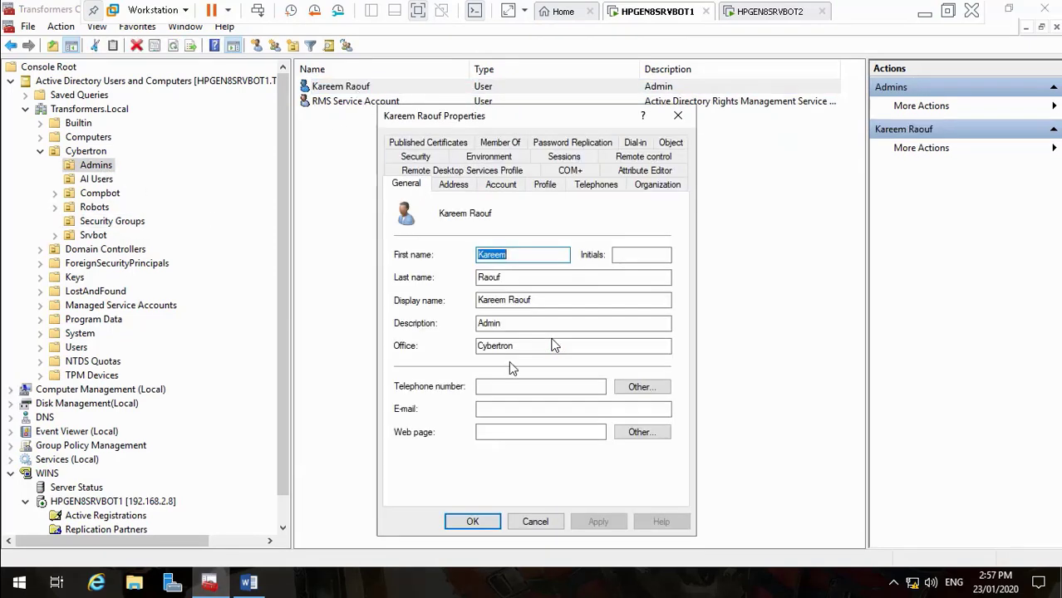
pyautogui.click(492, 411)
pyautogui.write('%')
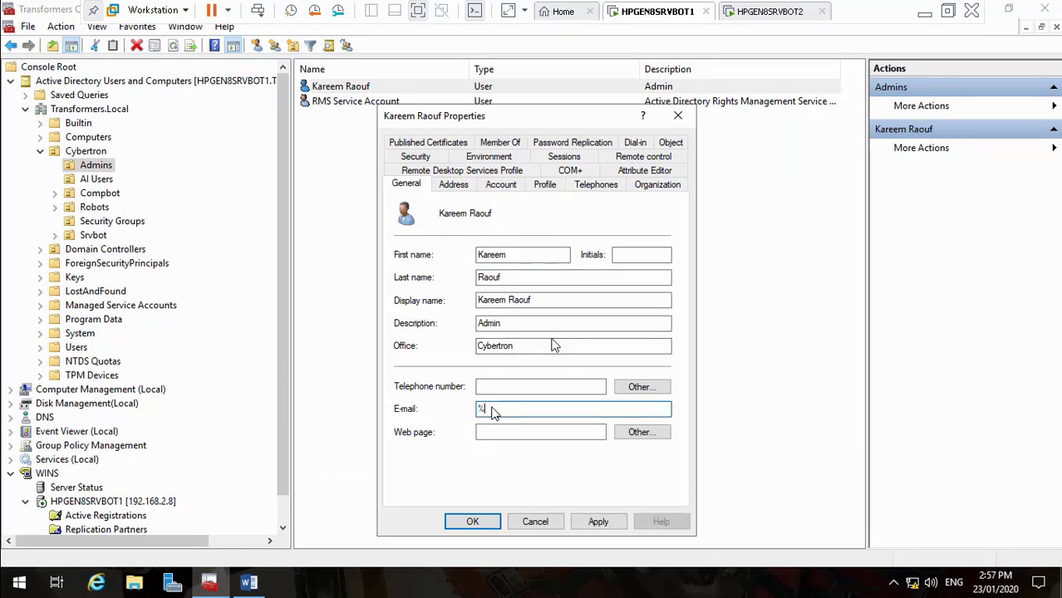
pyautogui.write('username')
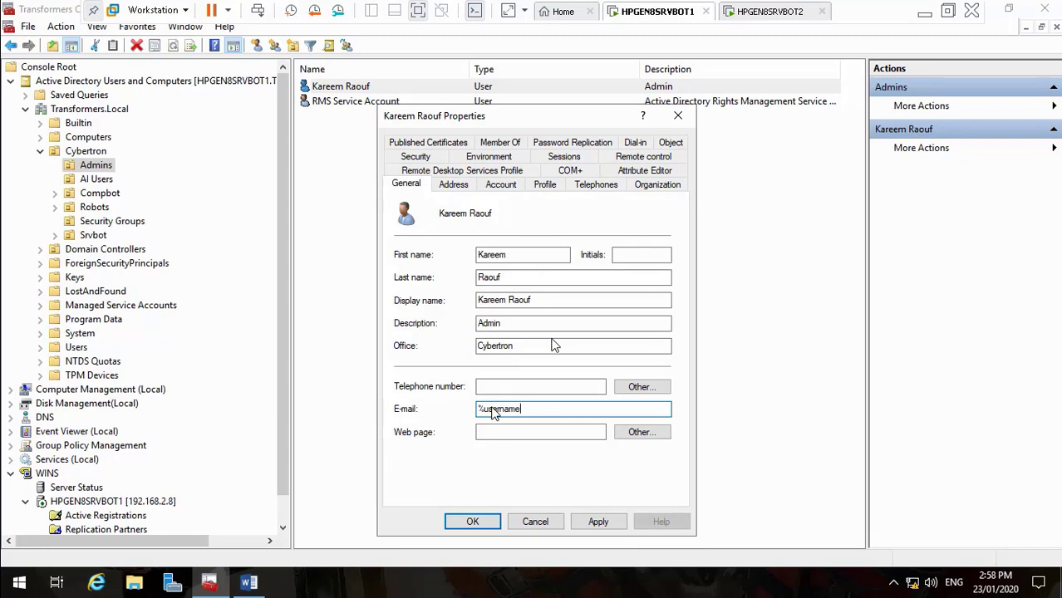
pyautogui.write('%@transformers.local')
pyautogui.click(598, 521)
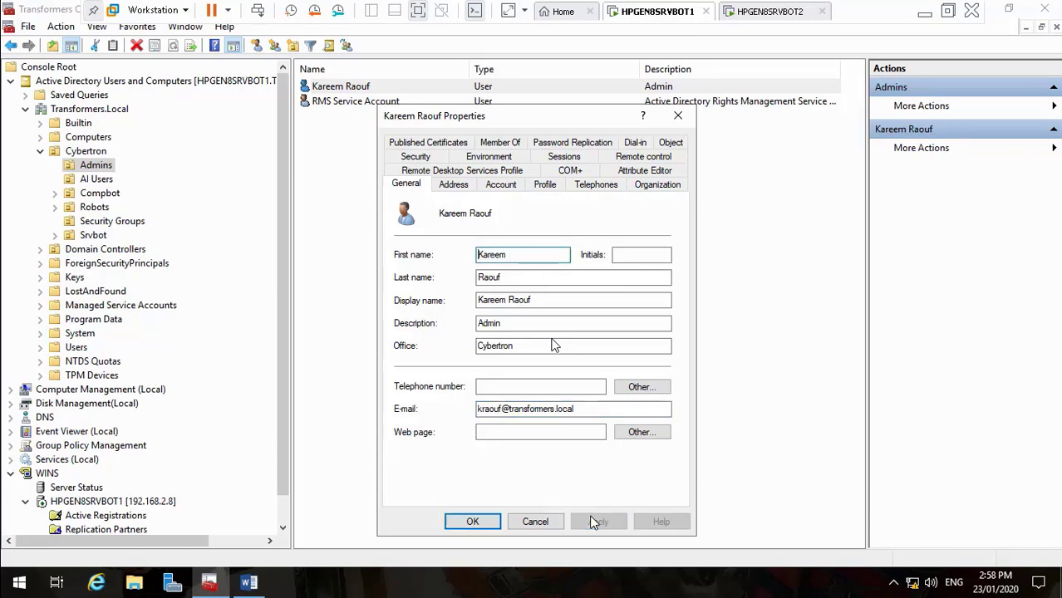
pyautogui.click(471, 521)
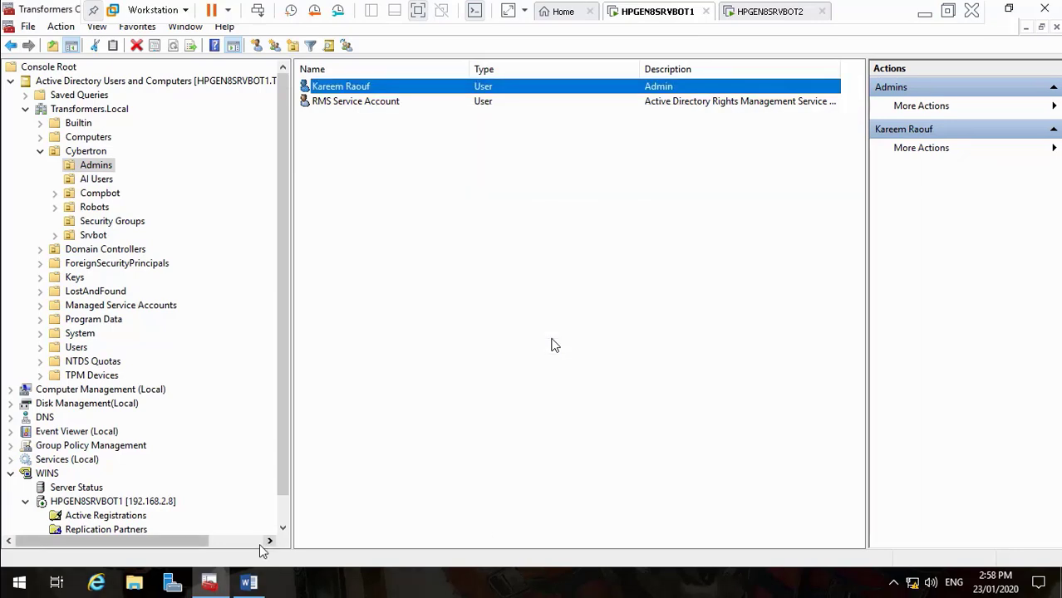
pyautogui.click(250, 584)
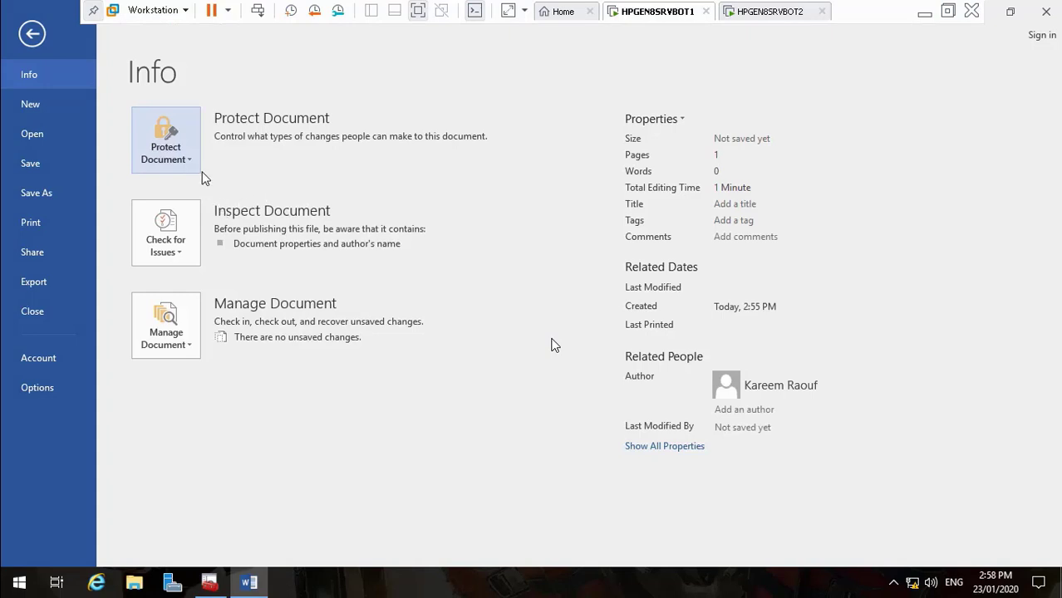
# Retry getting Rights Management Server templates in Word, then switch to the HPGEN8SRVBOT2 session
pyautogui.click(183, 162)
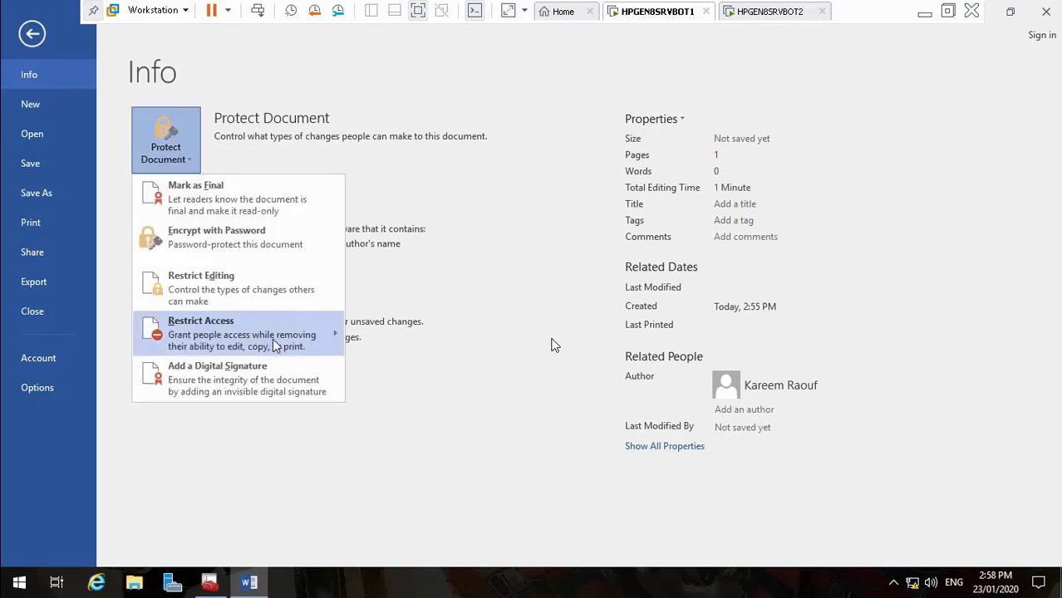
pyautogui.moveTo(316, 336)
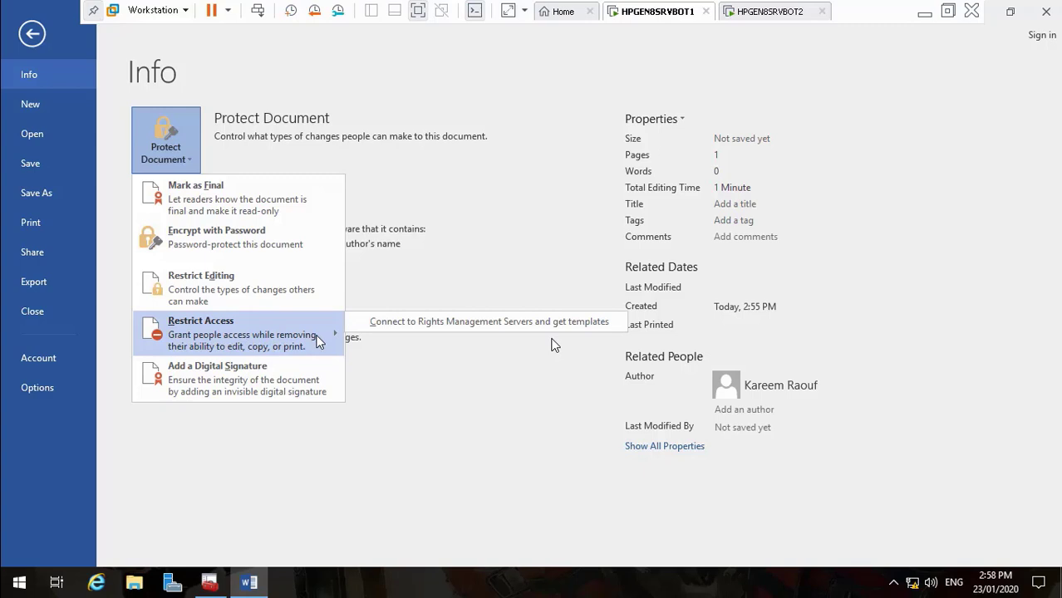
pyautogui.click(379, 324)
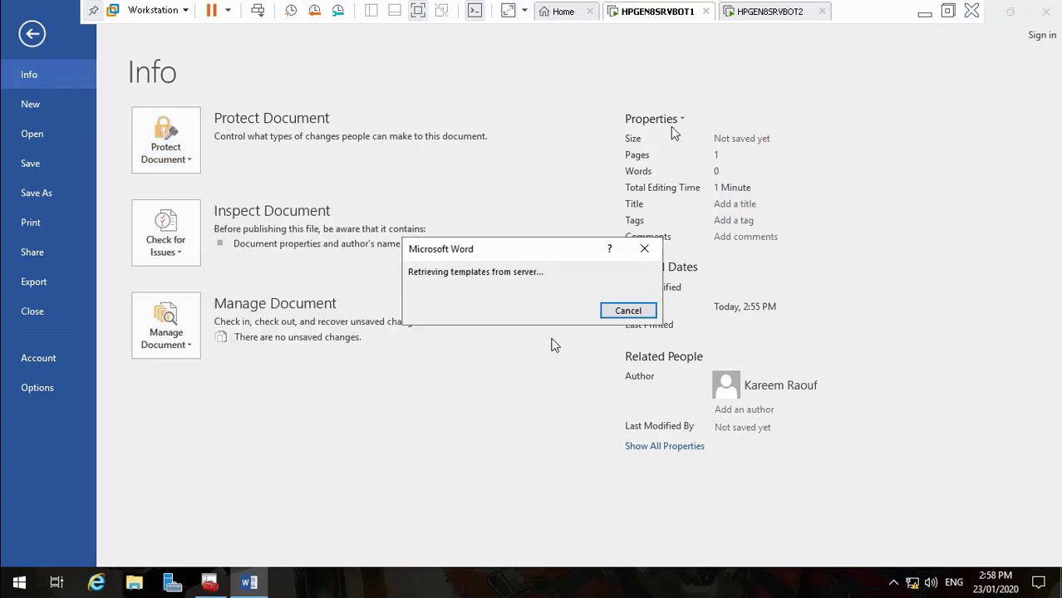
pyautogui.click(756, 17)
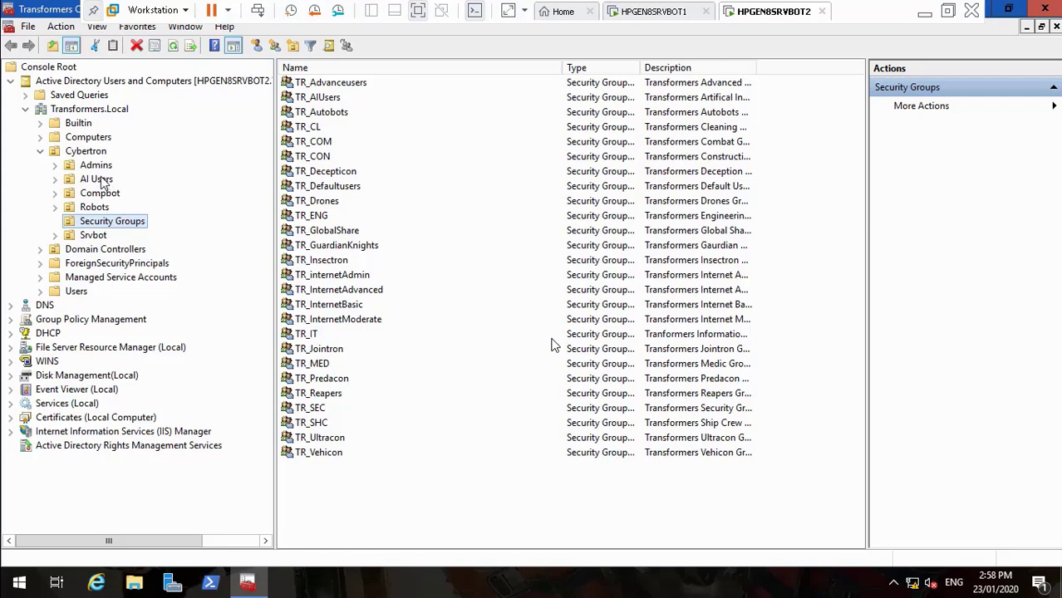
# Browse the Cybertron AI Users accounts on the second server, then return to HPGEN8SRVBOT1
pyautogui.click(96, 179)
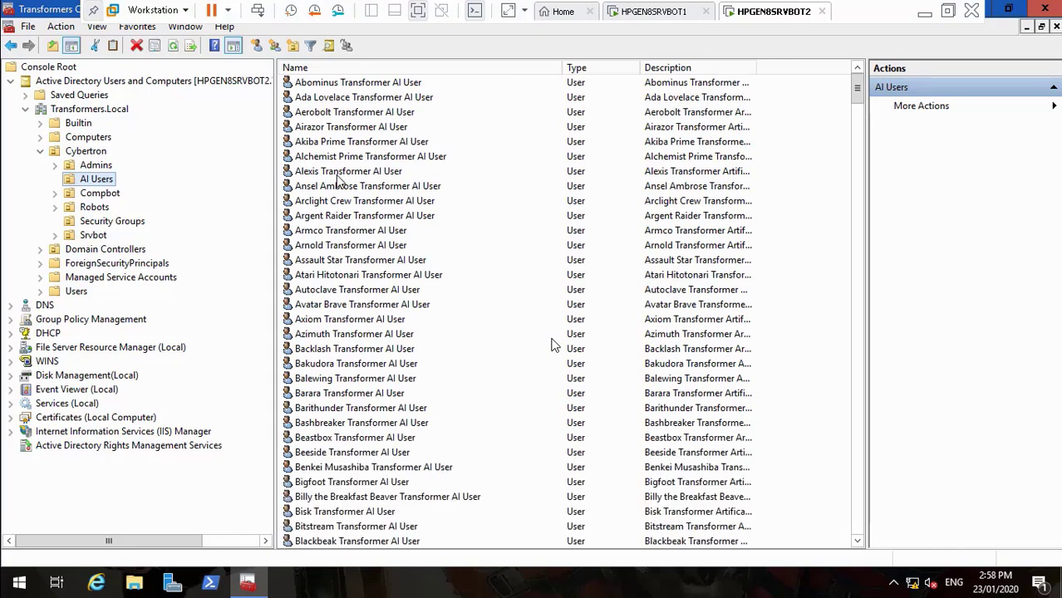
pyautogui.click(640, 14)
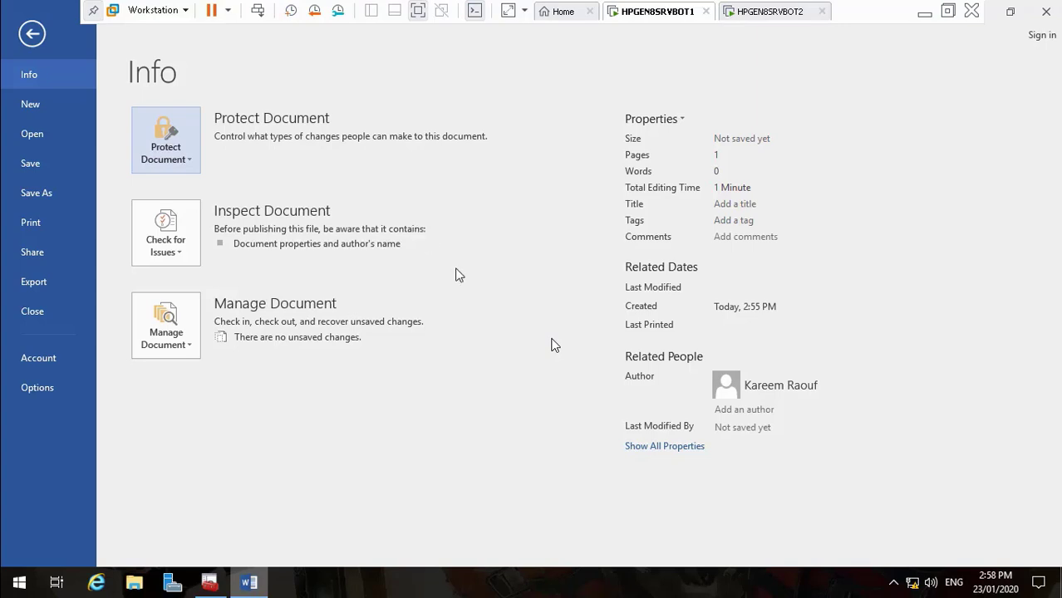
# Try Restricted Access with Everyone reading, then clear 'Restrict permission to this document' and confirm
pyautogui.moveTo(249, 582)
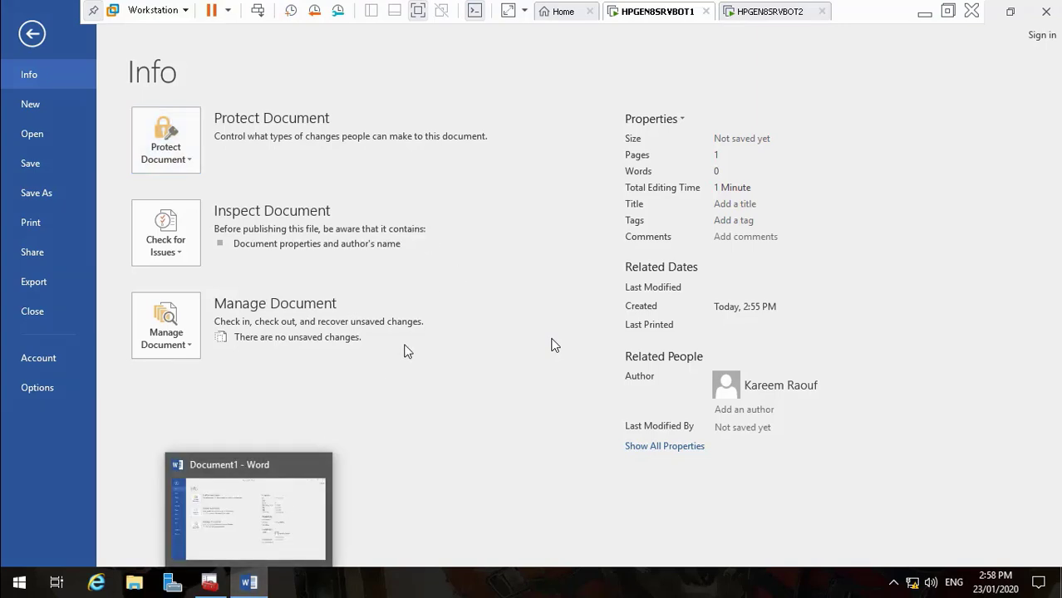
pyautogui.click(182, 151)
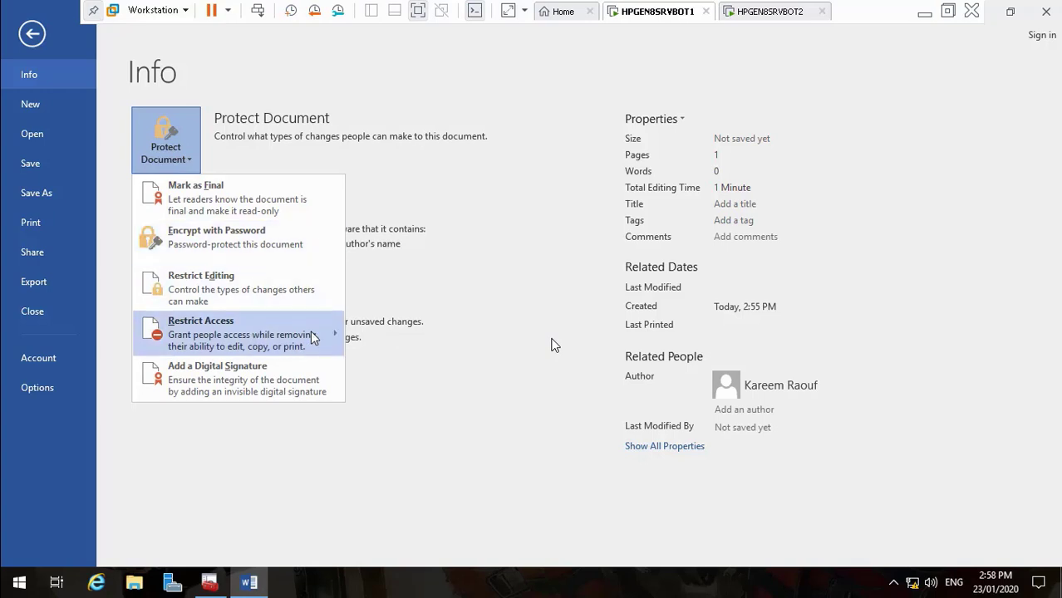
pyautogui.moveTo(307, 335)
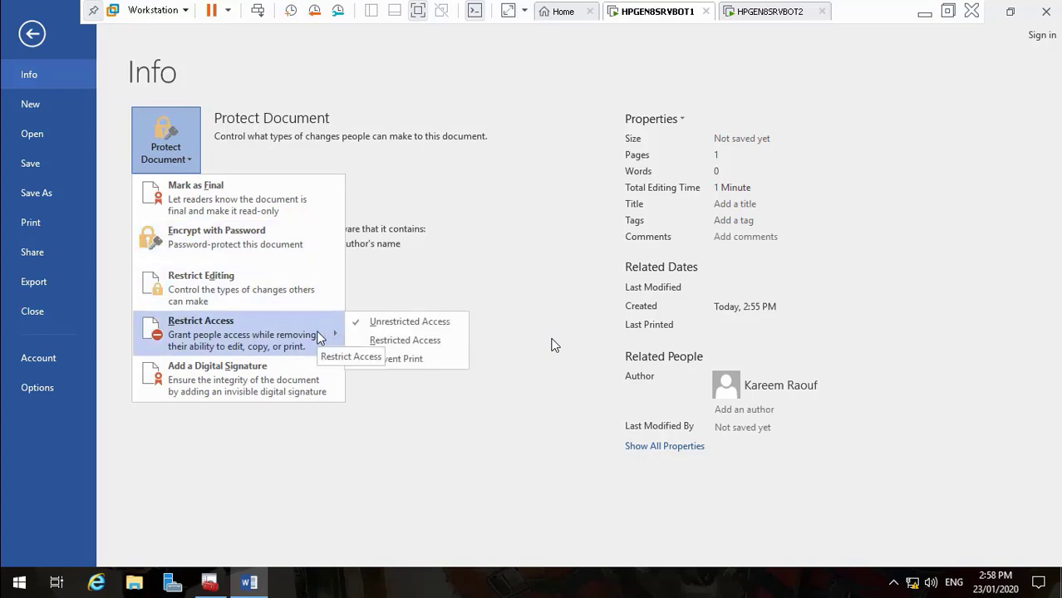
pyautogui.click(395, 344)
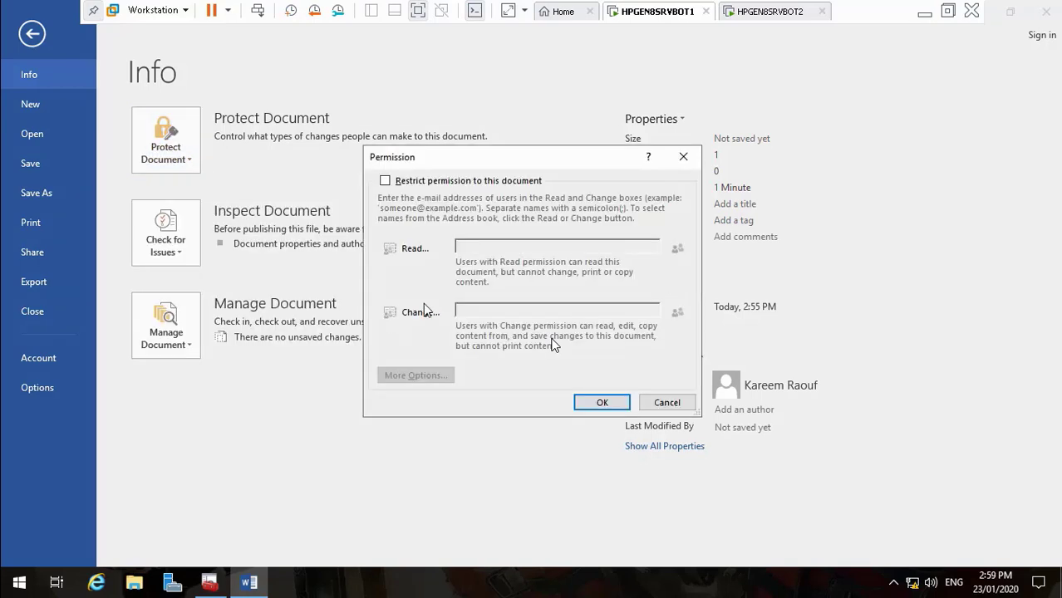
pyautogui.click(385, 182)
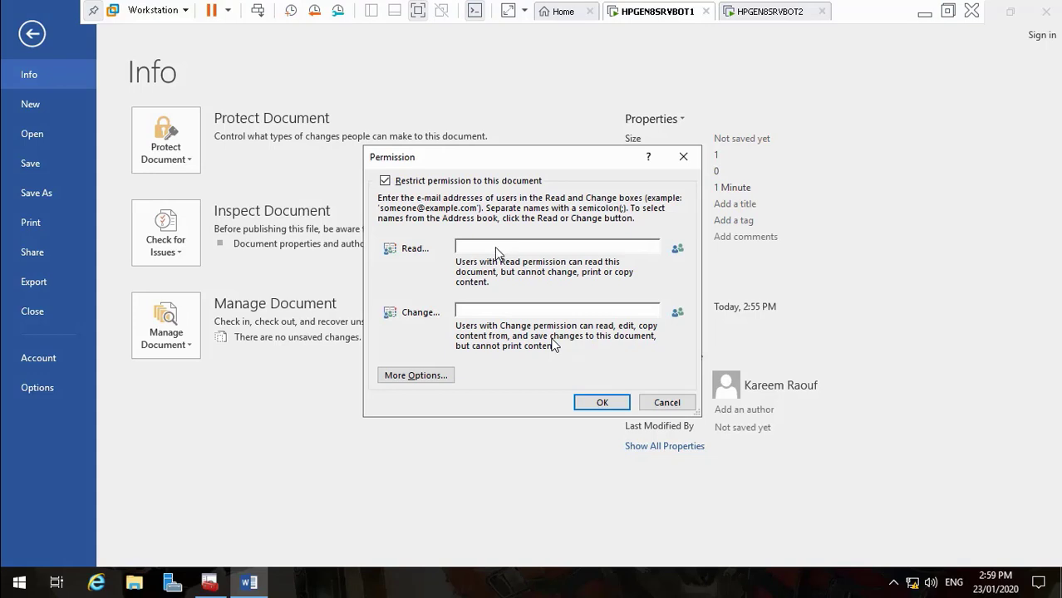
pyautogui.click(677, 250)
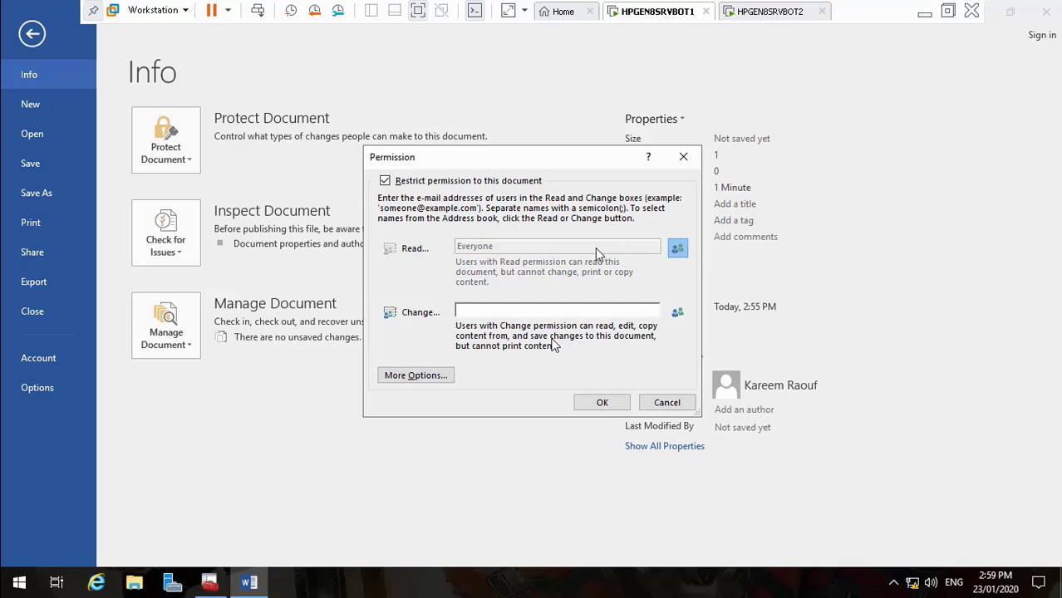
pyautogui.click(385, 180)
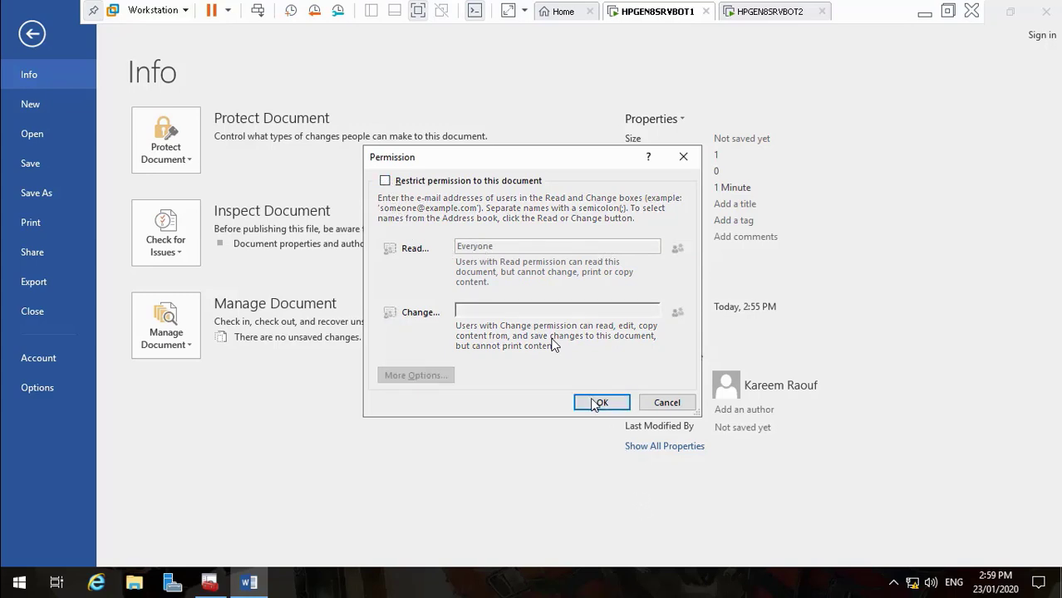
pyautogui.click(595, 403)
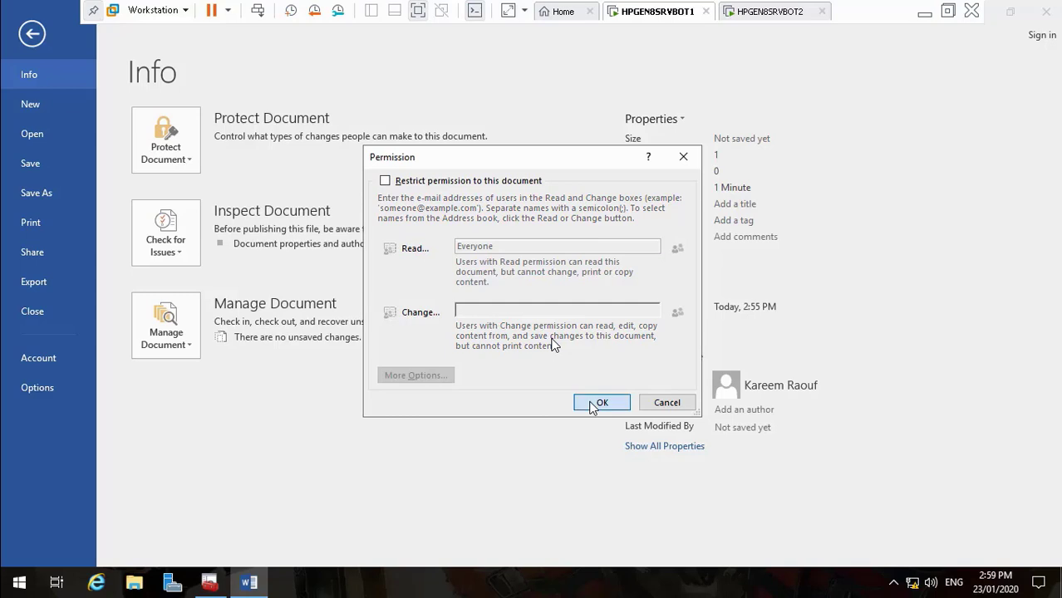
# Review the retrieved Restrict Access templates, then switch to the HPGEN8SRVBOT2 session
pyautogui.click(177, 161)
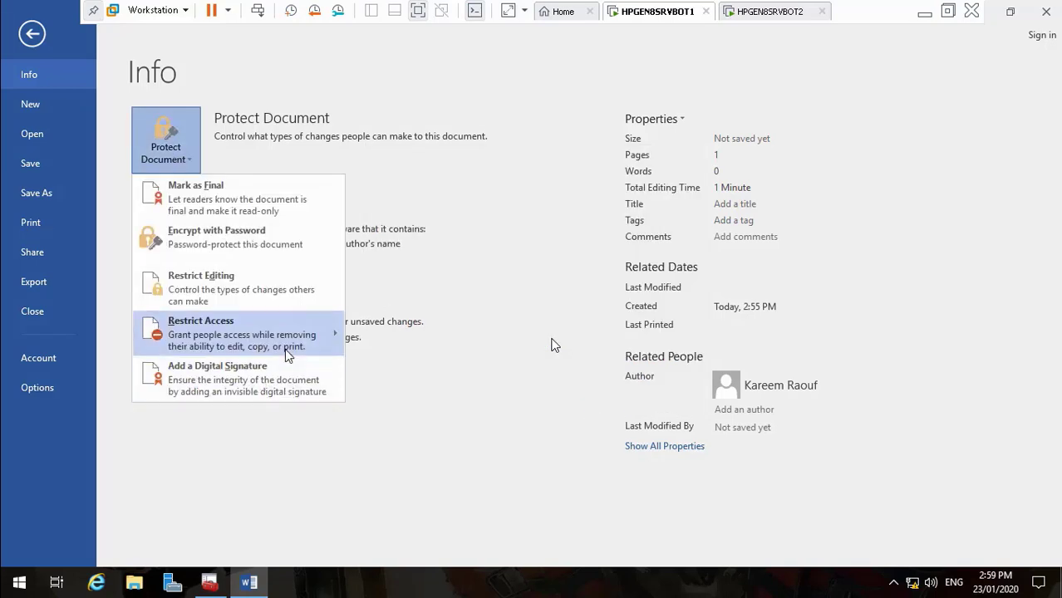
pyautogui.moveTo(321, 330)
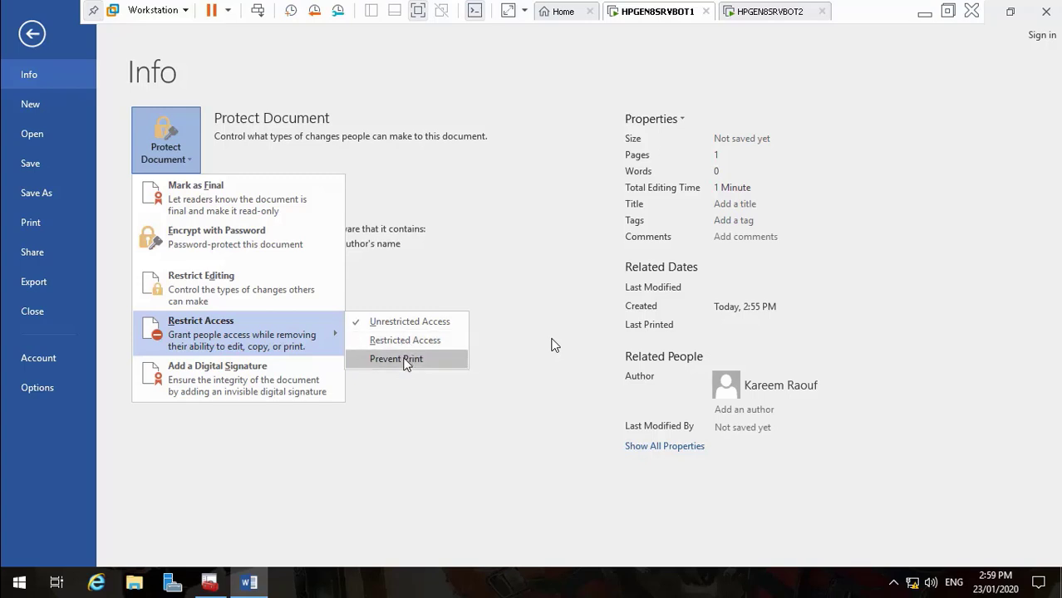
pyautogui.click(773, 11)
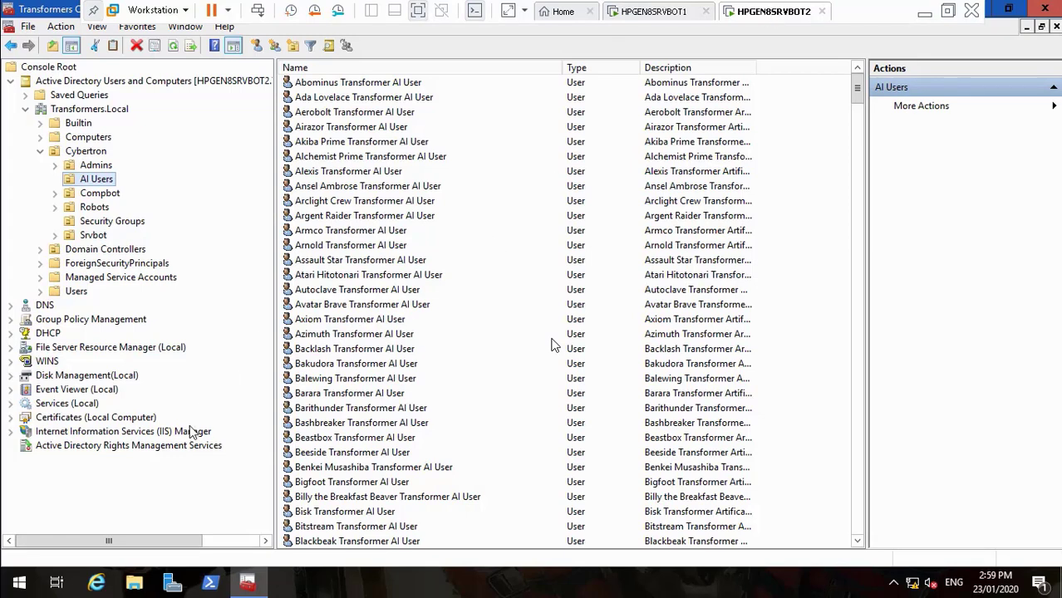
# Select Active Directory Rights Management Services and review its widened overview pane
pyautogui.click(55, 447)
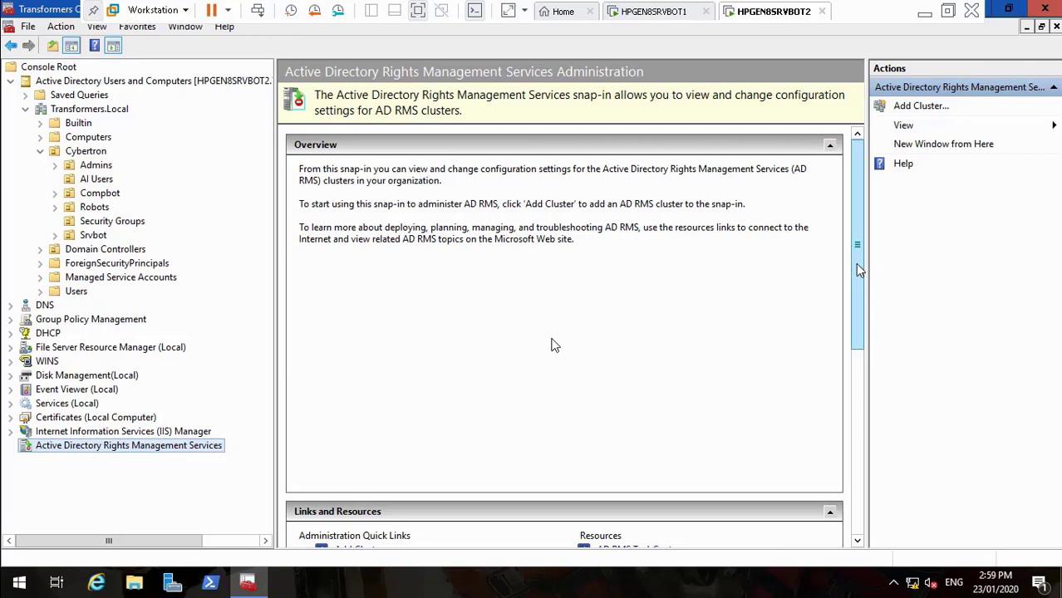
pyautogui.moveTo(857, 264); pyautogui.dragTo(863, 376)
pyautogui.moveTo(855, 334); pyautogui.dragTo(858, 221)
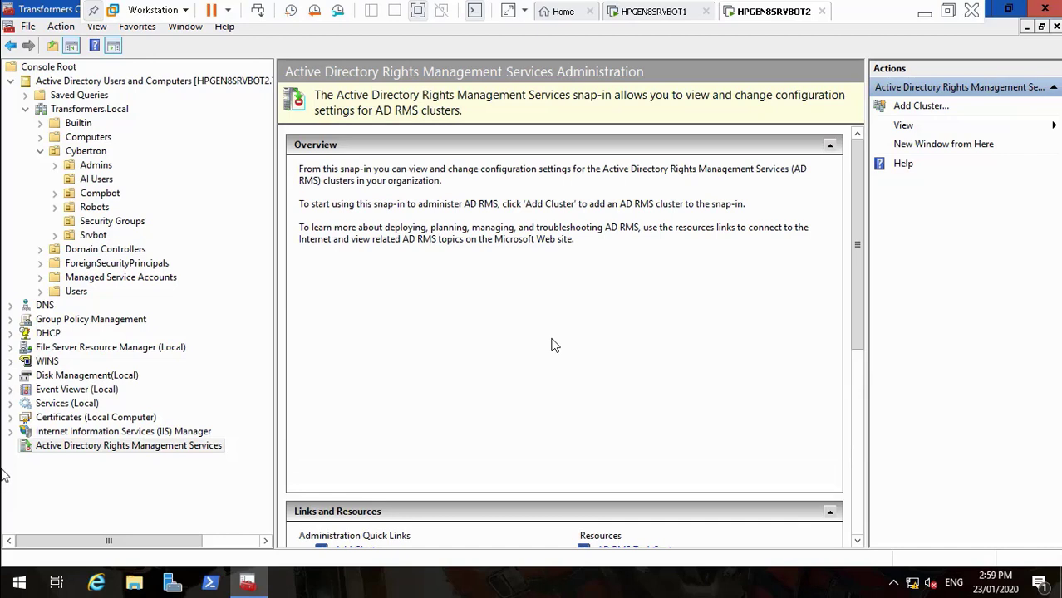
pyautogui.click(48, 449)
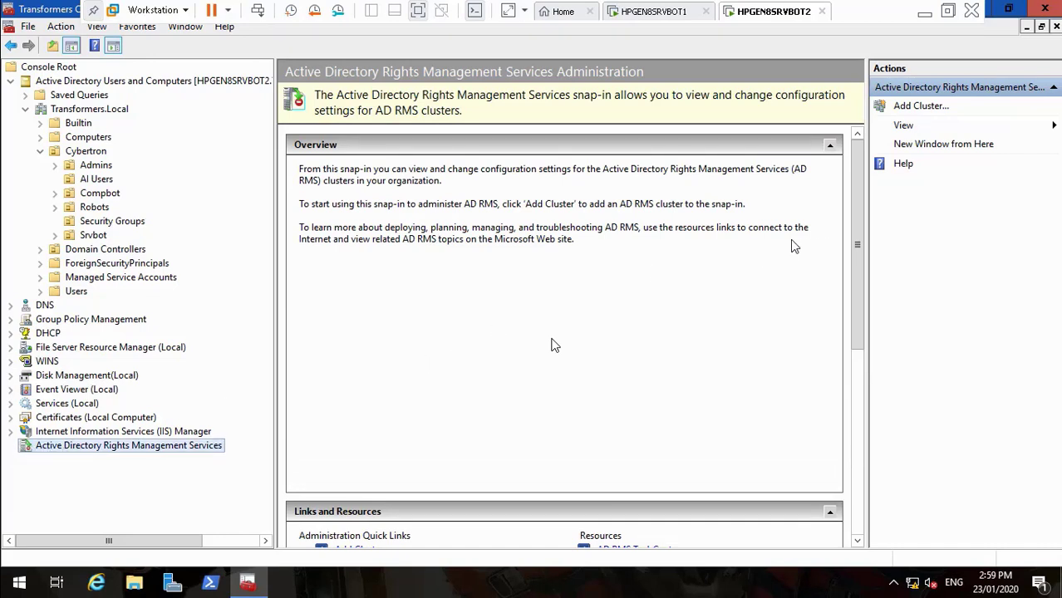
pyautogui.click(443, 281)
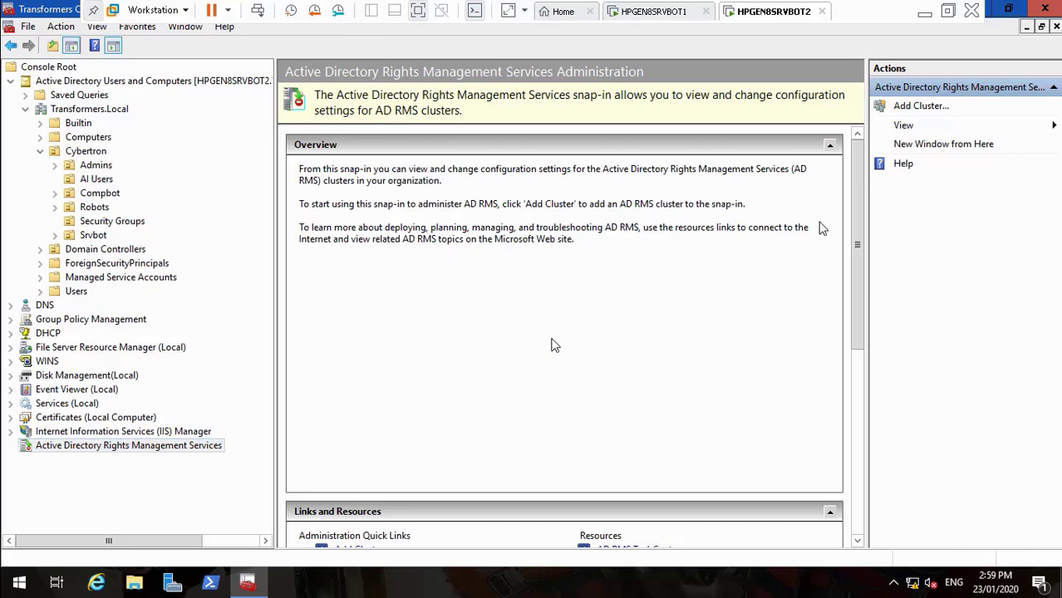
pyautogui.moveTo(857, 213); pyautogui.dragTo(864, 190)
pyautogui.moveTo(275, 379)
pyautogui.mouseDown()
pyautogui.moveTo(204, 379)
pyautogui.moveTo(293, 386)
pyautogui.mouseUp()
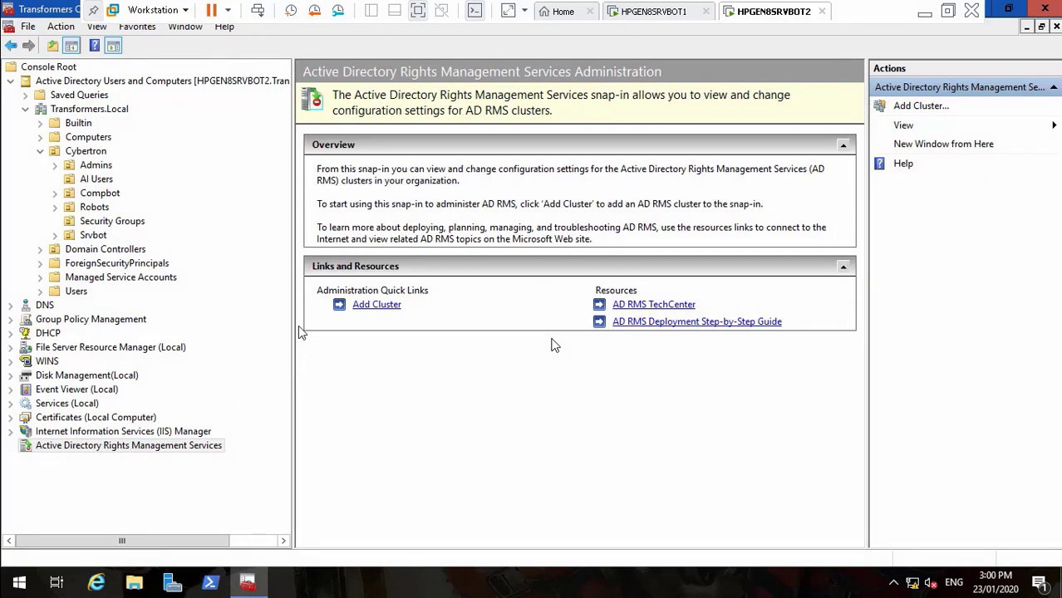
# Check the snap-in's actions, then close the console without saving its settings
pyautogui.rightClick(172, 448)
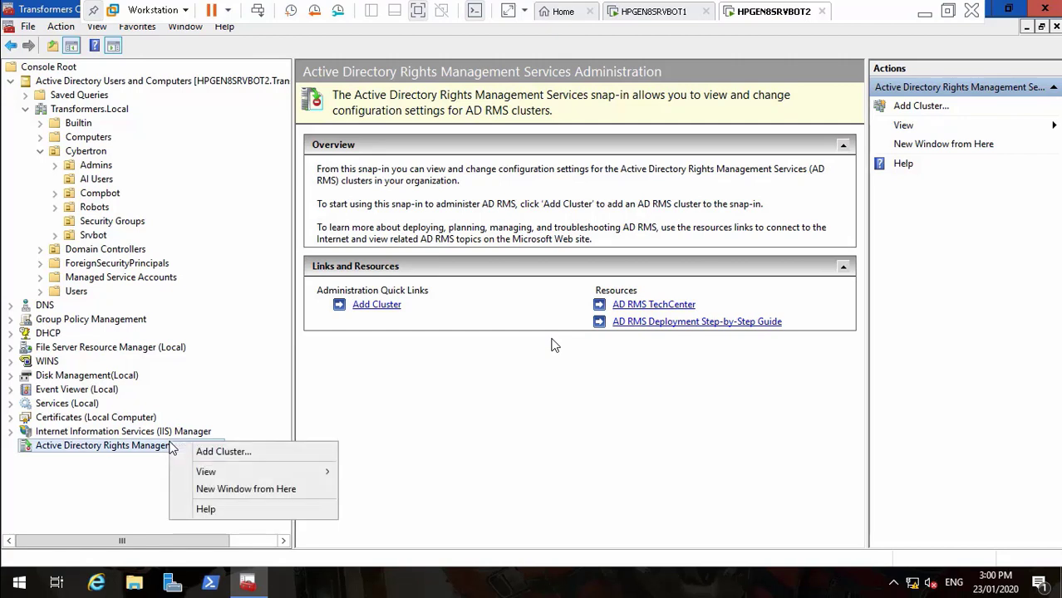
pyautogui.click(137, 467)
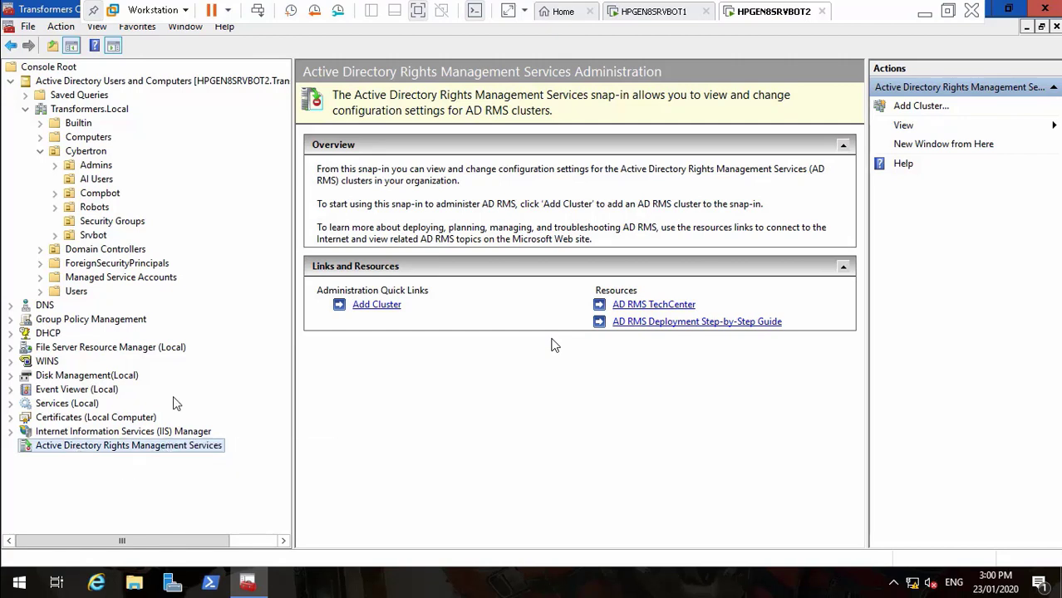
pyautogui.click(660, 264)
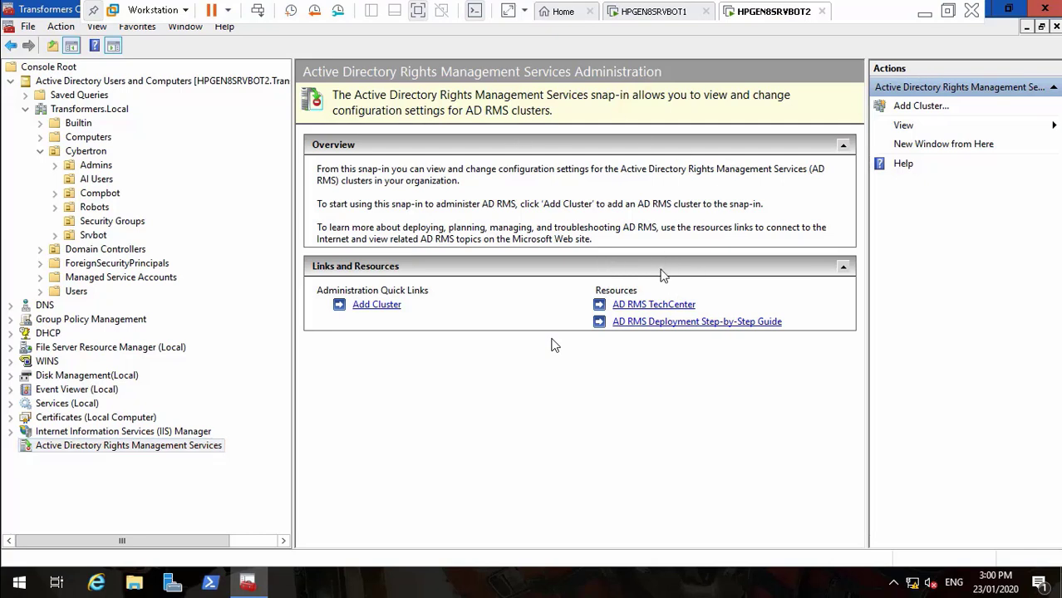
pyautogui.click(154, 451)
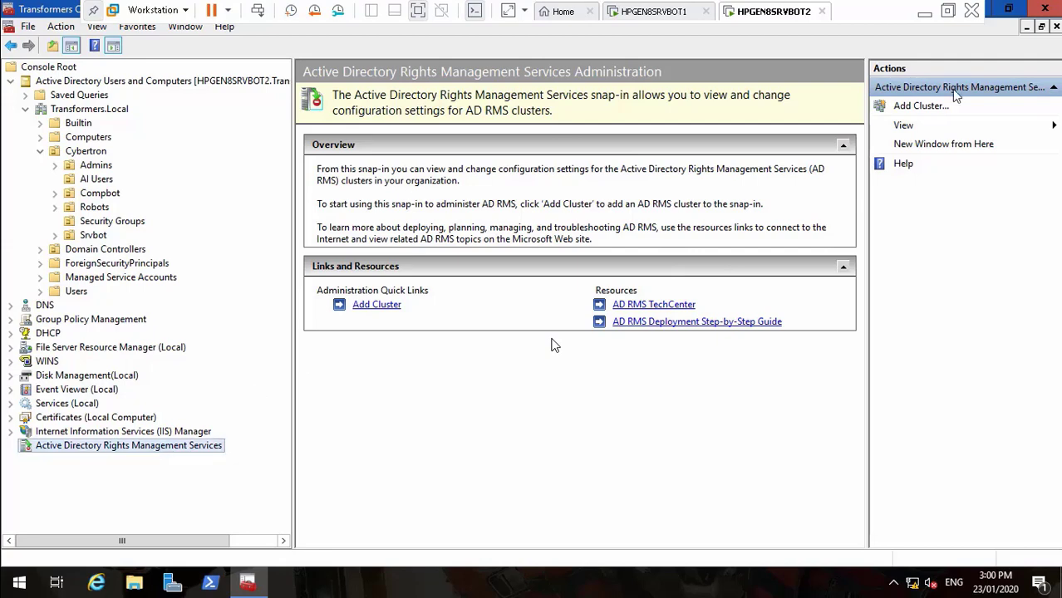
pyautogui.click(1049, 8)
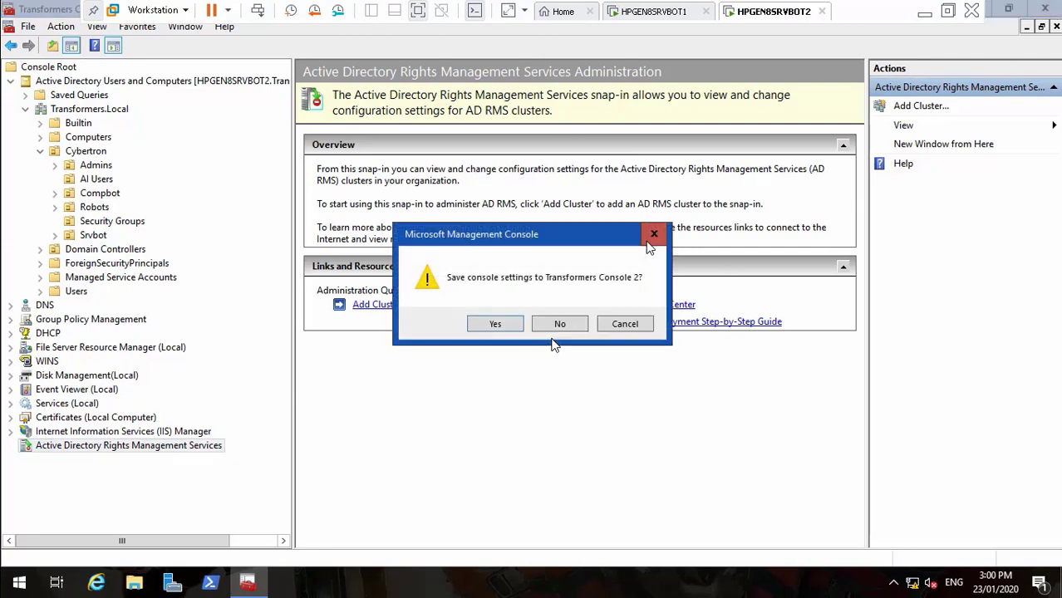
pyautogui.click(559, 325)
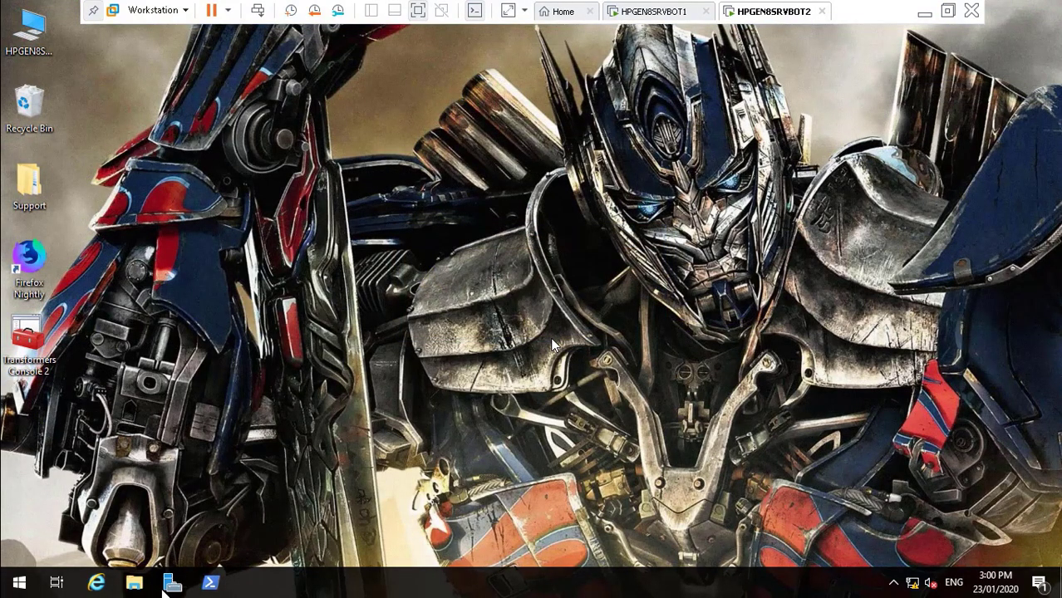
# On HPGEN8SRVBOT1, turn on 'Restrict permission to this document' under Restricted Access in Word
pyautogui.click(638, 11)
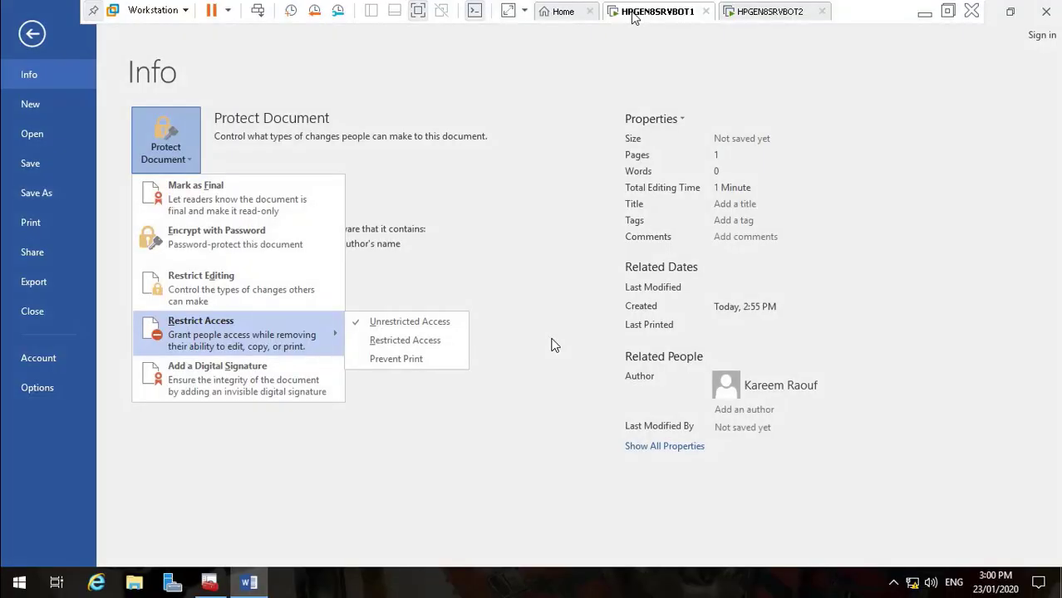
pyautogui.click(398, 339)
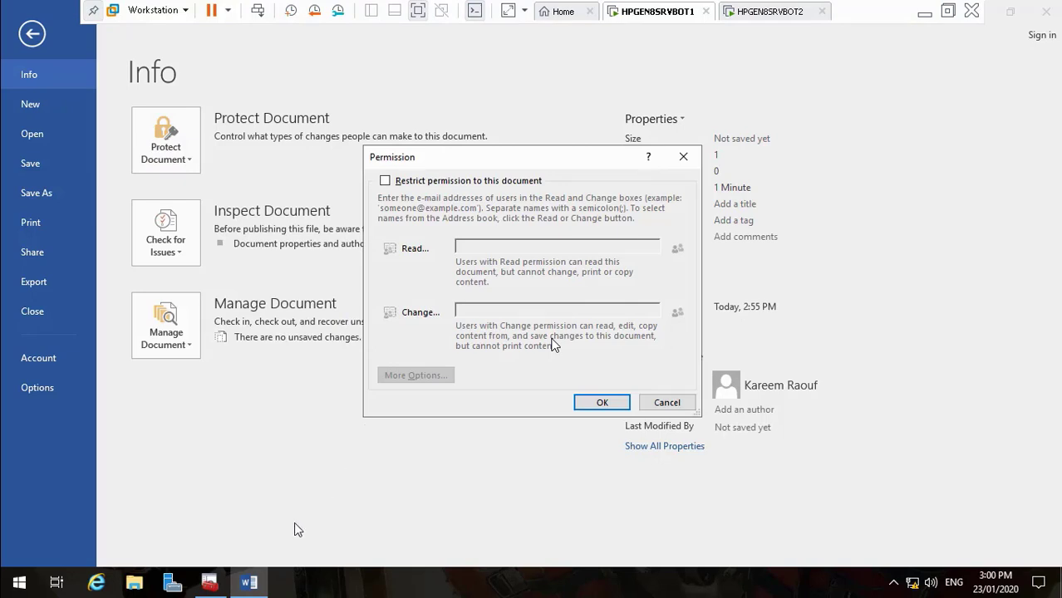
pyautogui.click(385, 180)
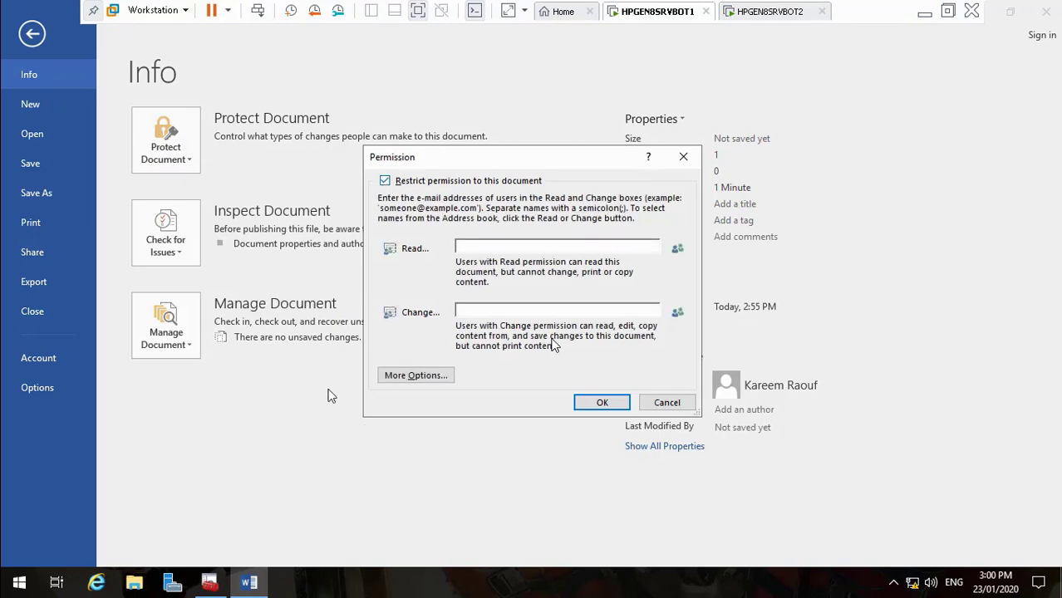
pyautogui.click(209, 583)
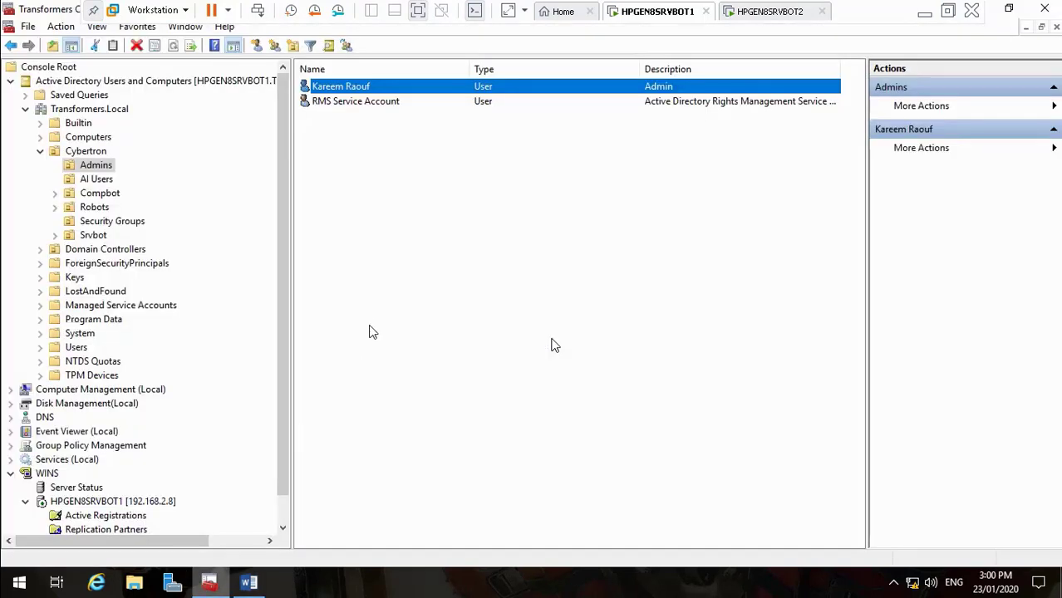
# Copy an AI Users account's e-mail address into Word's Read permission box
pyautogui.click(107, 183)
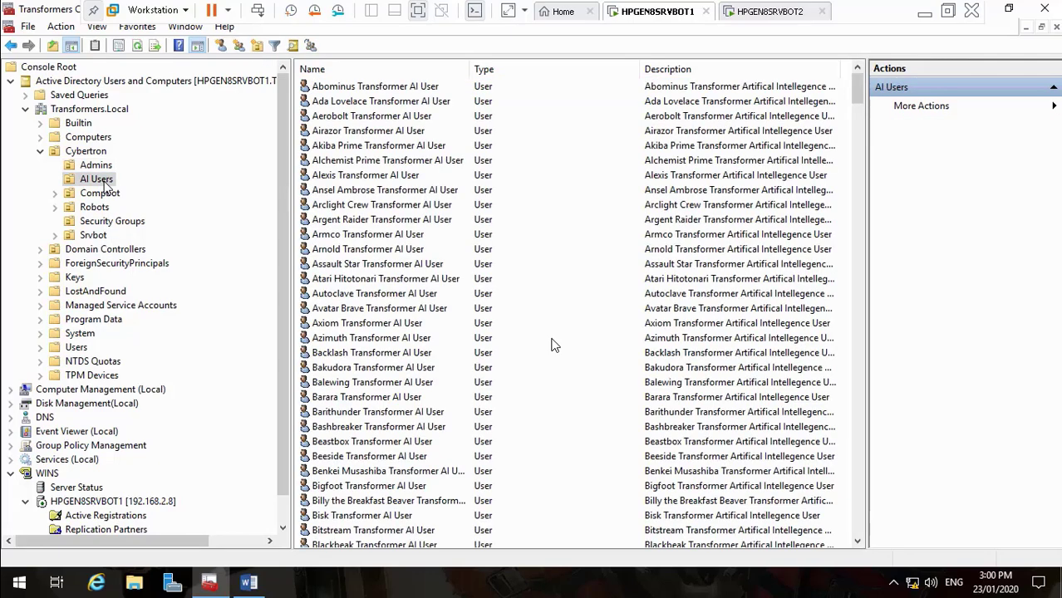
pyautogui.doubleClick(383, 236)
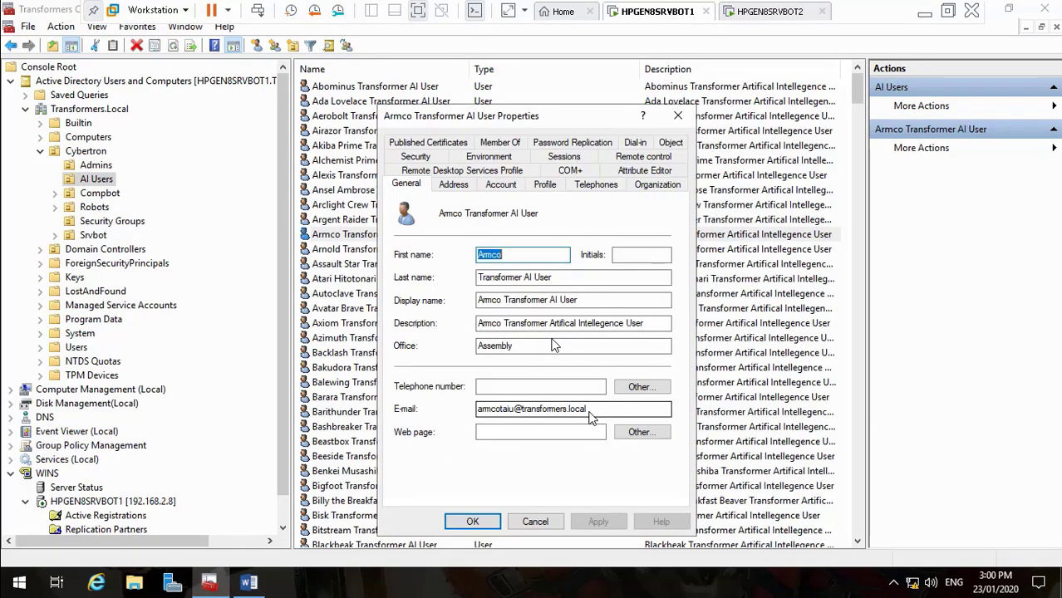
pyautogui.moveTo(588, 410); pyautogui.dragTo(436, 424)
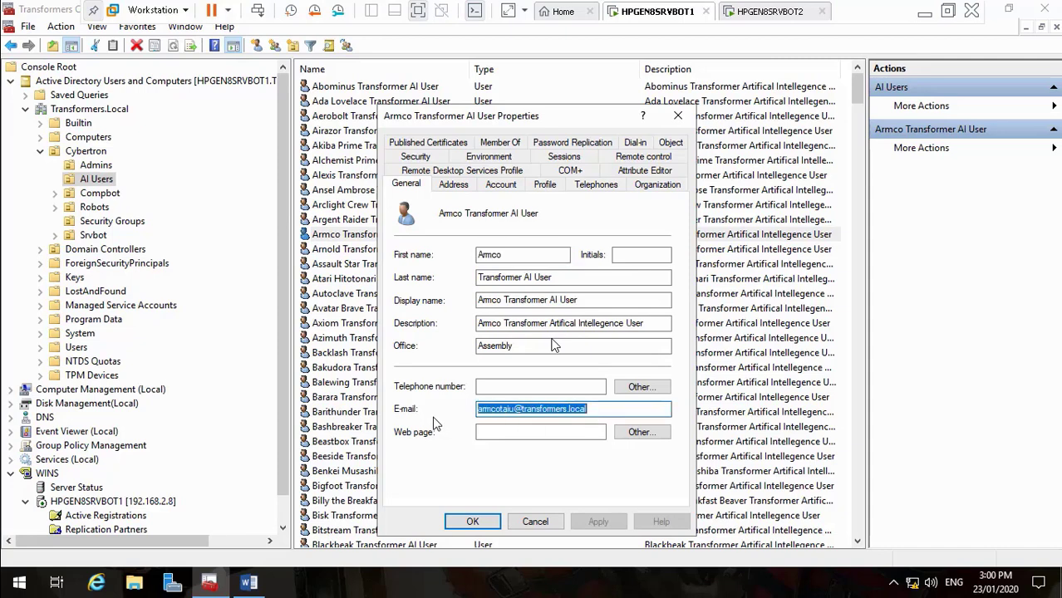
pyautogui.click(251, 585)
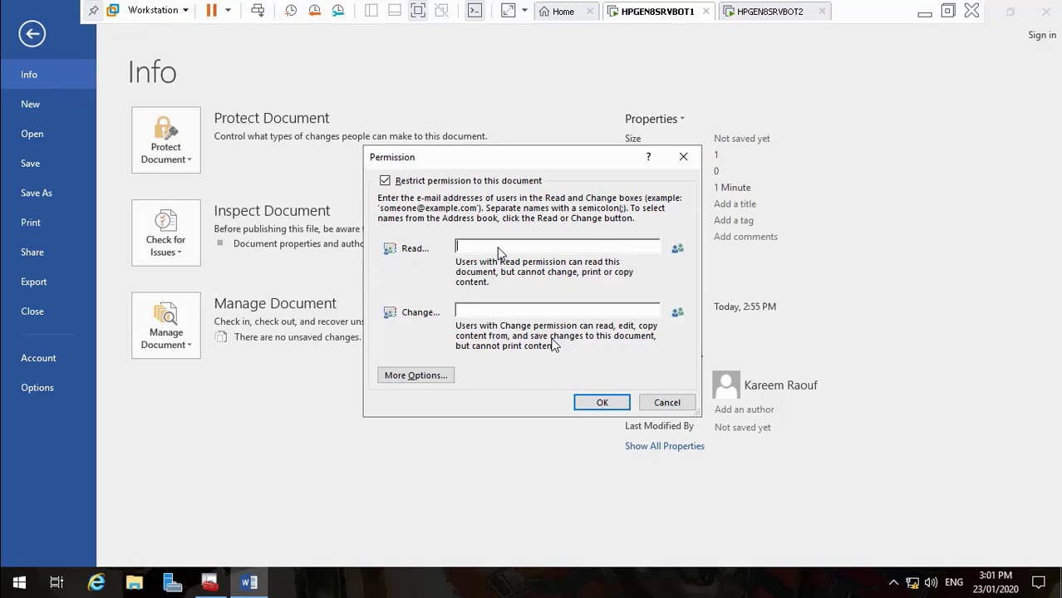
pyautogui.hotkey('ctrl', 'v')
# Copy a second AI user's e-mail address from its account properties
pyautogui.click(210, 582)
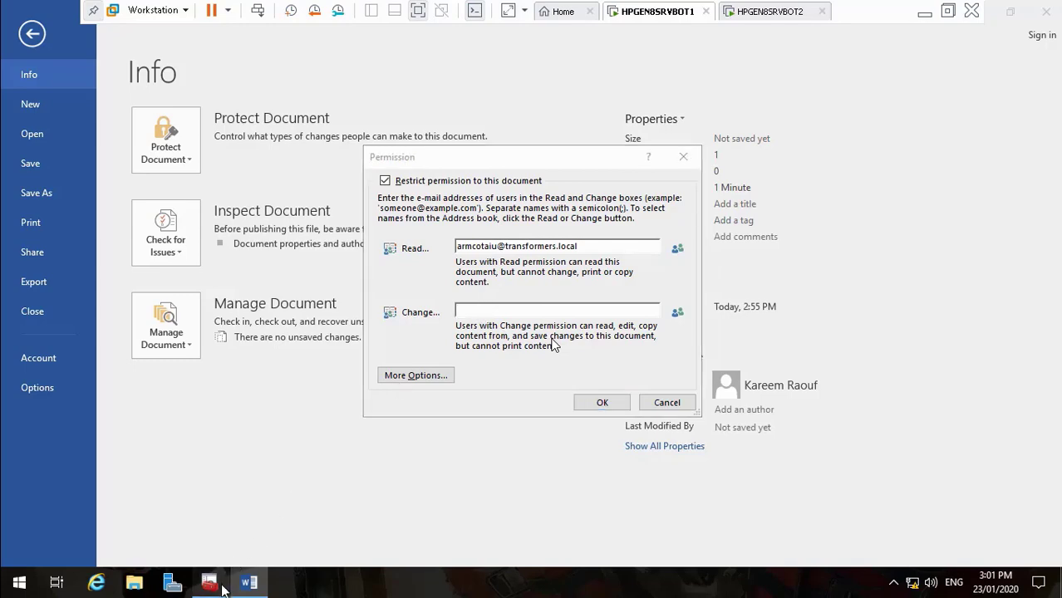
pyautogui.click(393, 326)
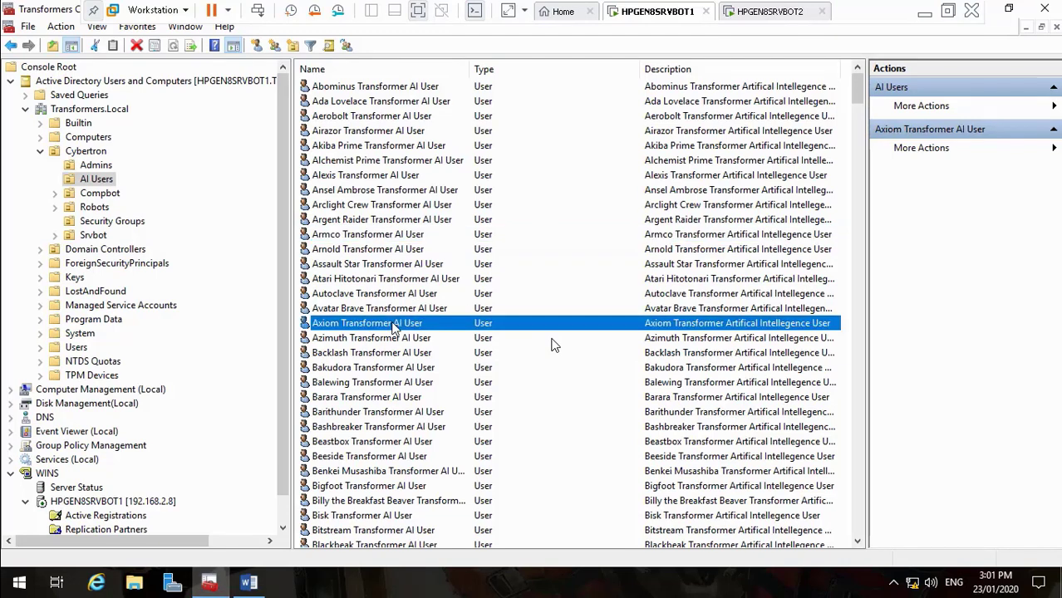
pyautogui.doubleClick(394, 325)
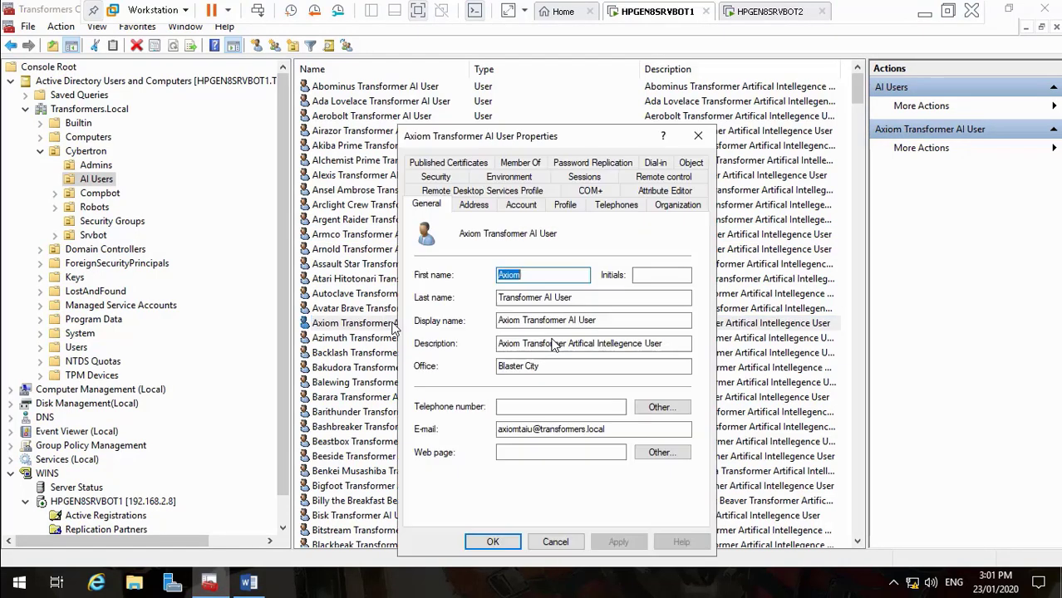
pyautogui.moveTo(615, 438); pyautogui.dragTo(492, 436)
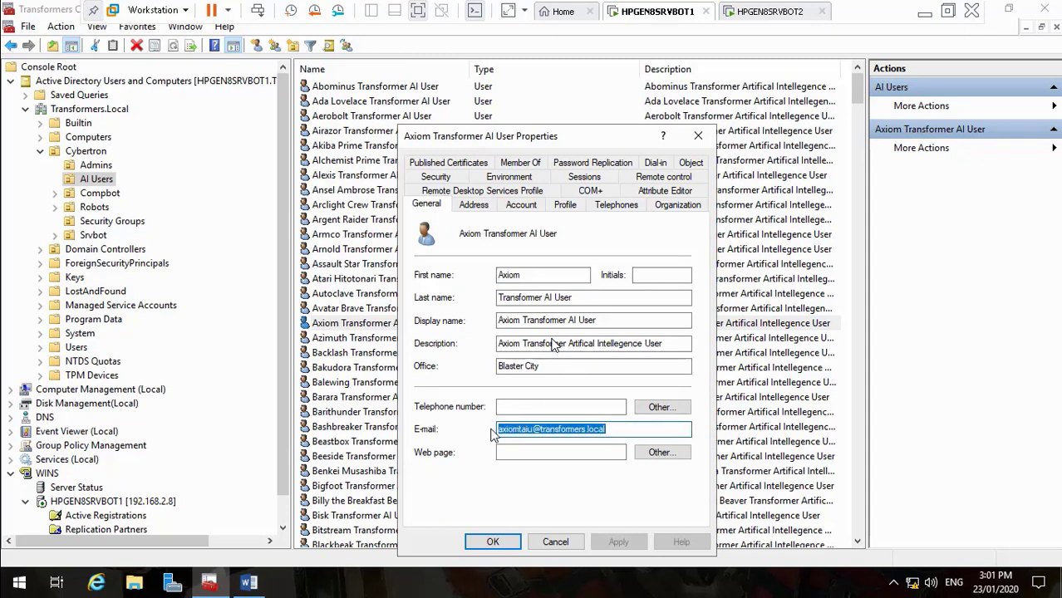
pyautogui.click(555, 542)
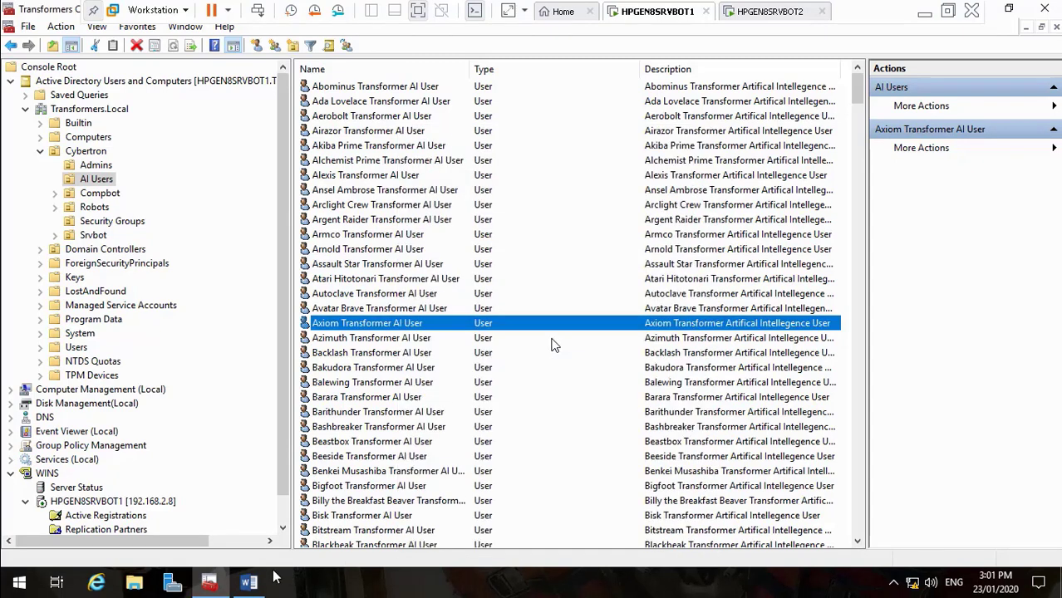
pyautogui.click(249, 581)
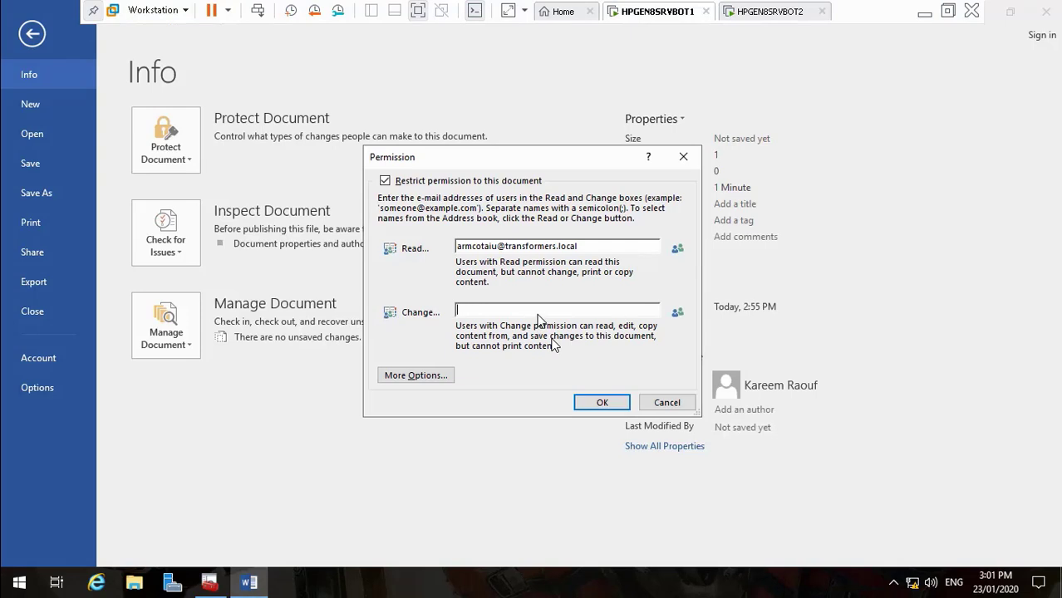
# Grant the second AI user Change permission, review More Options, and apply the restrictions
pyautogui.hotkey('ctrl', 'v')
pyautogui.click(412, 375)
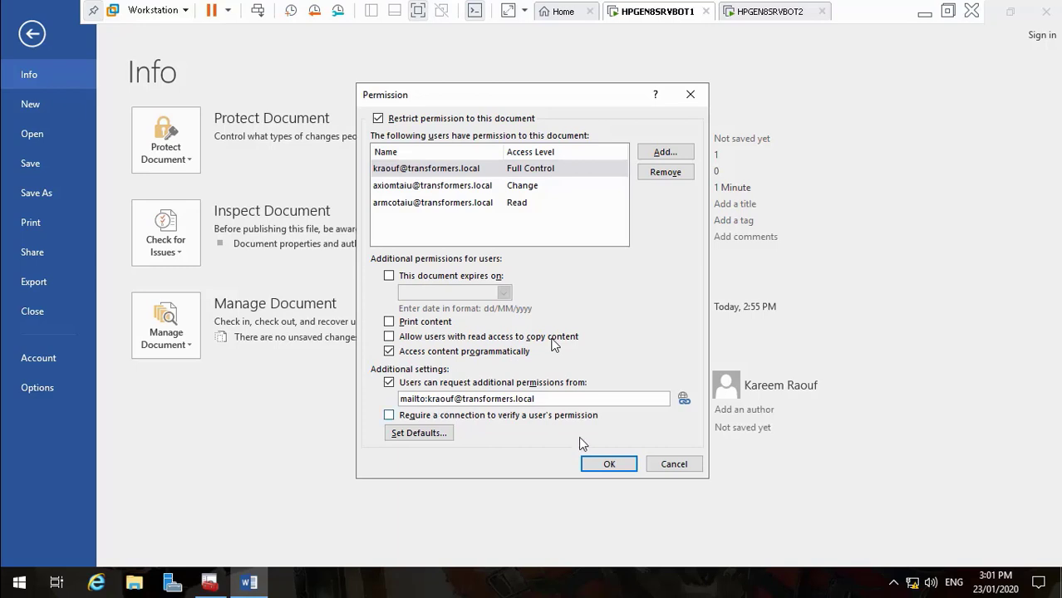
pyautogui.click(606, 464)
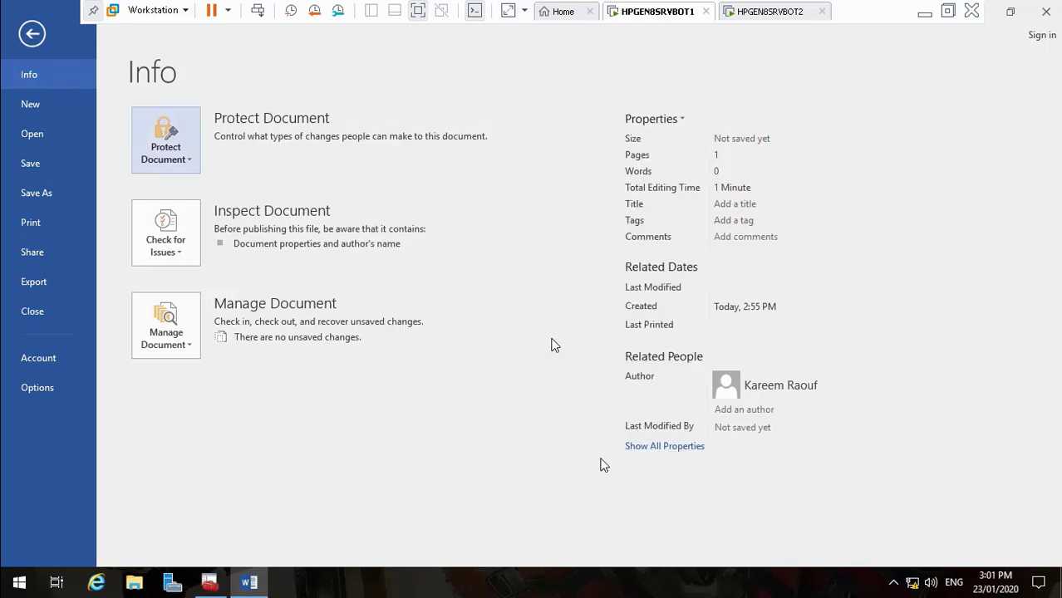
# Review the Protect Document options without changing anything
pyautogui.click(184, 177)
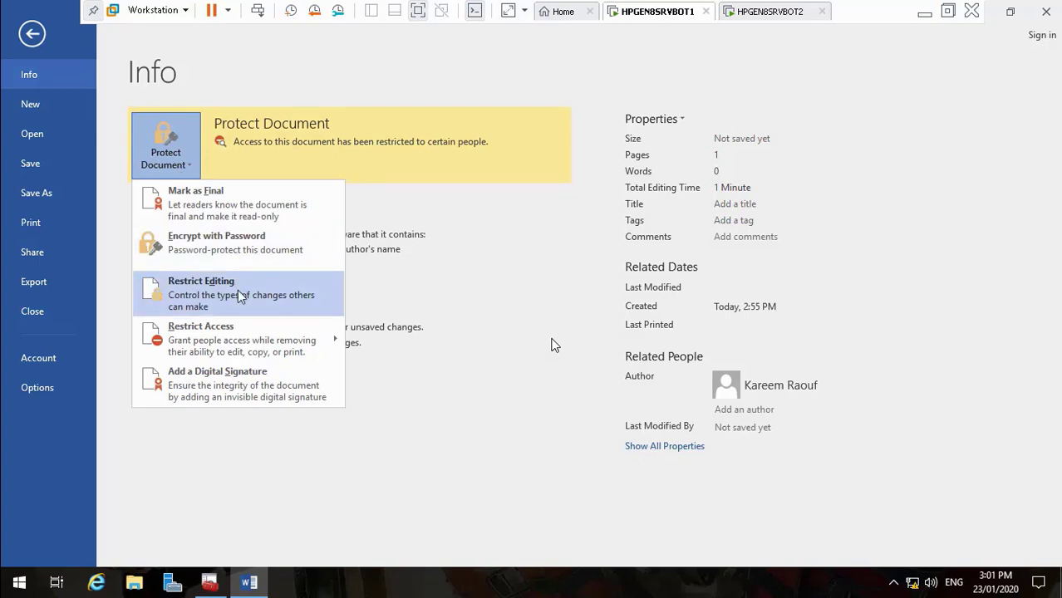
pyautogui.moveTo(281, 337)
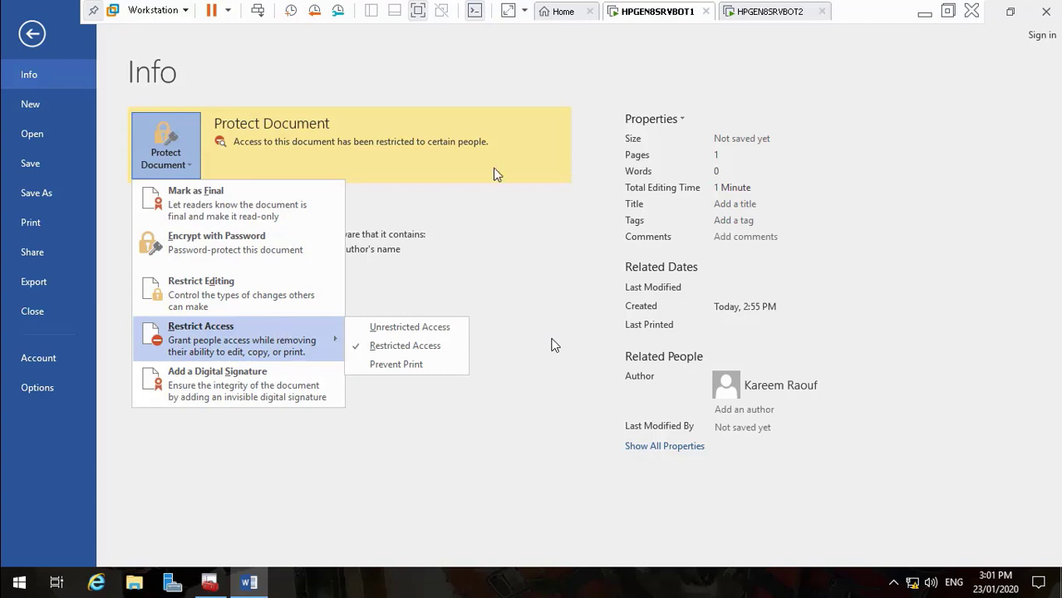
pyautogui.click(518, 216)
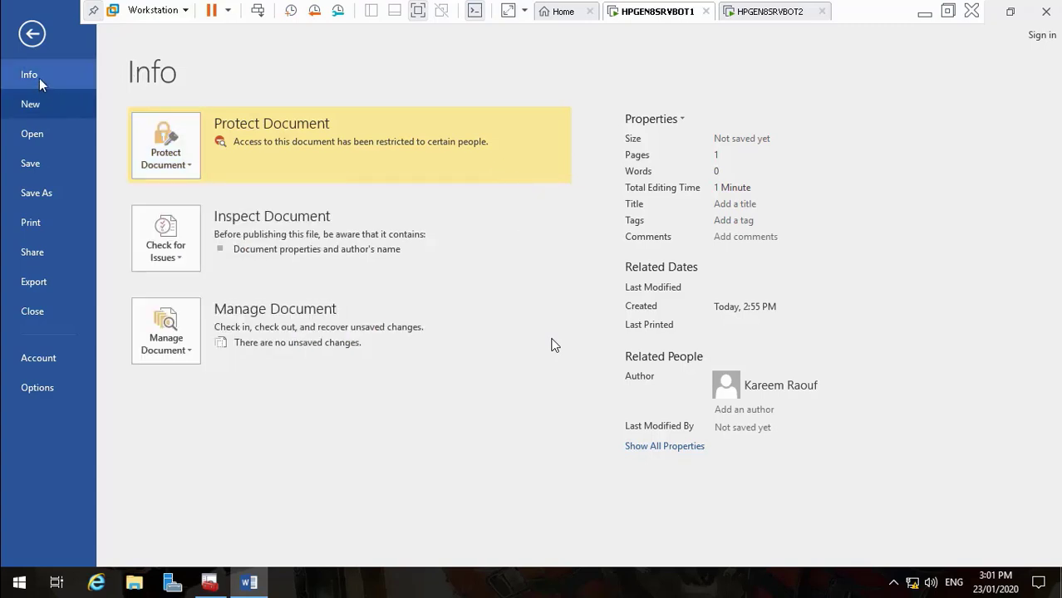
# Type a line of test text into the restricted document
pyautogui.click(34, 38)
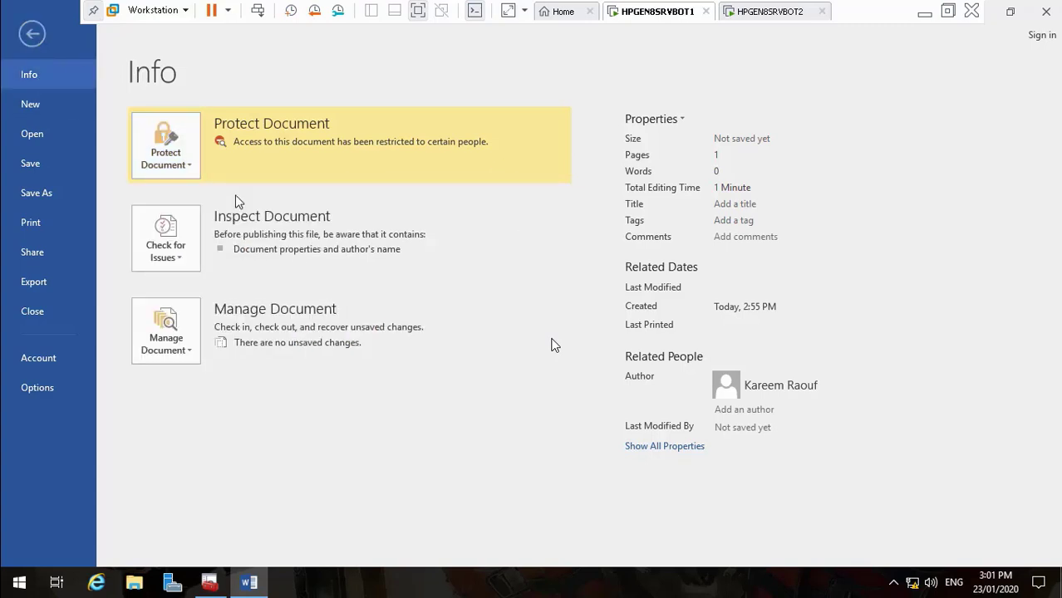
pyautogui.write('h')
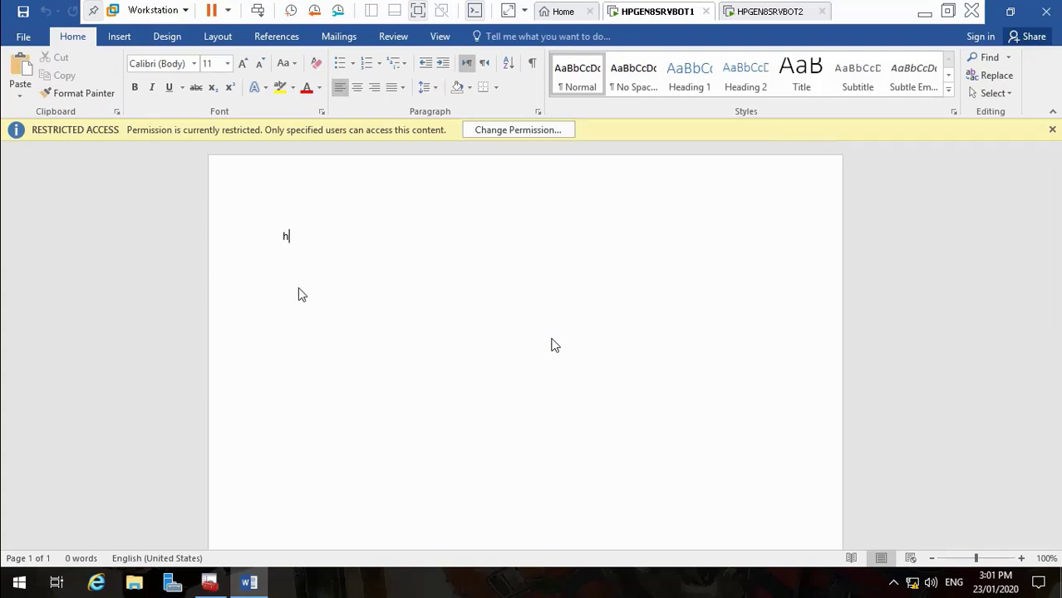
pyautogui.write('dfkjhsjkdhfkjdshkjfhdsjkf')
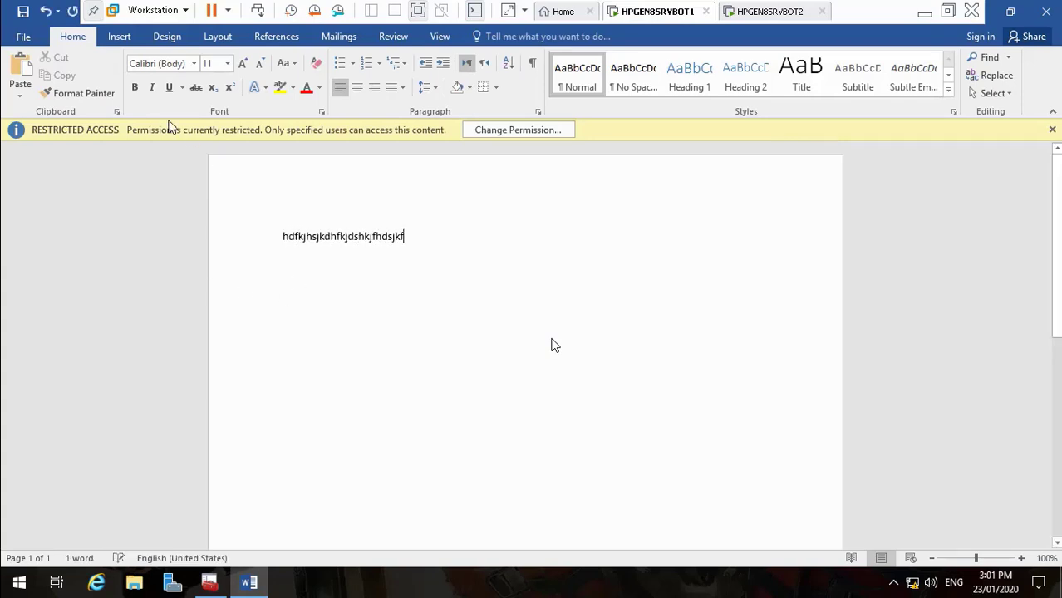
pyautogui.click(25, 37)
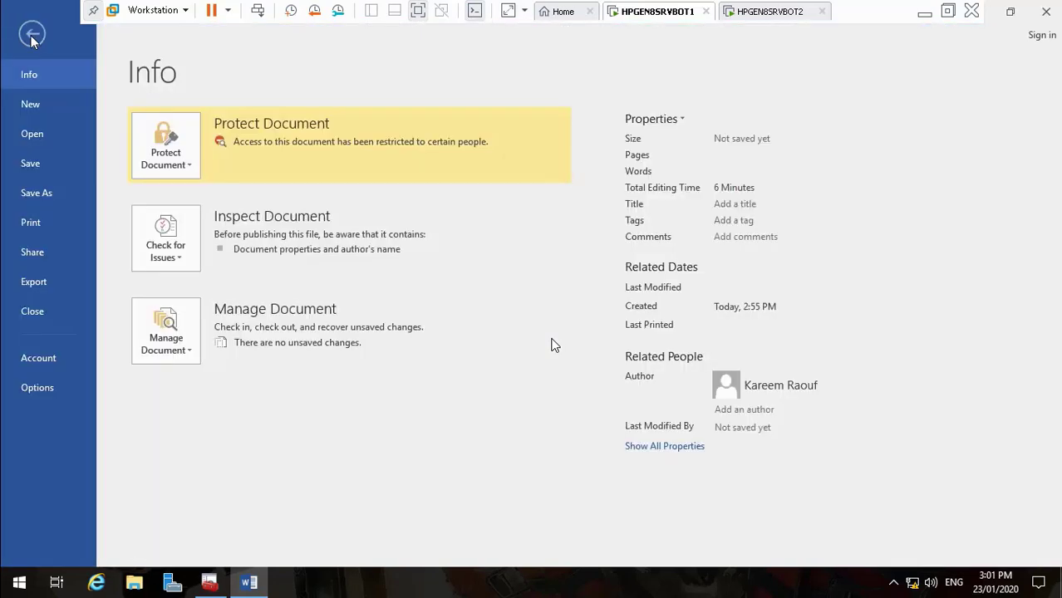
# Save the restricted document to GlobalShare (N:) on HPGEN8SRVBOT1, then close Word
pyautogui.click(48, 165)
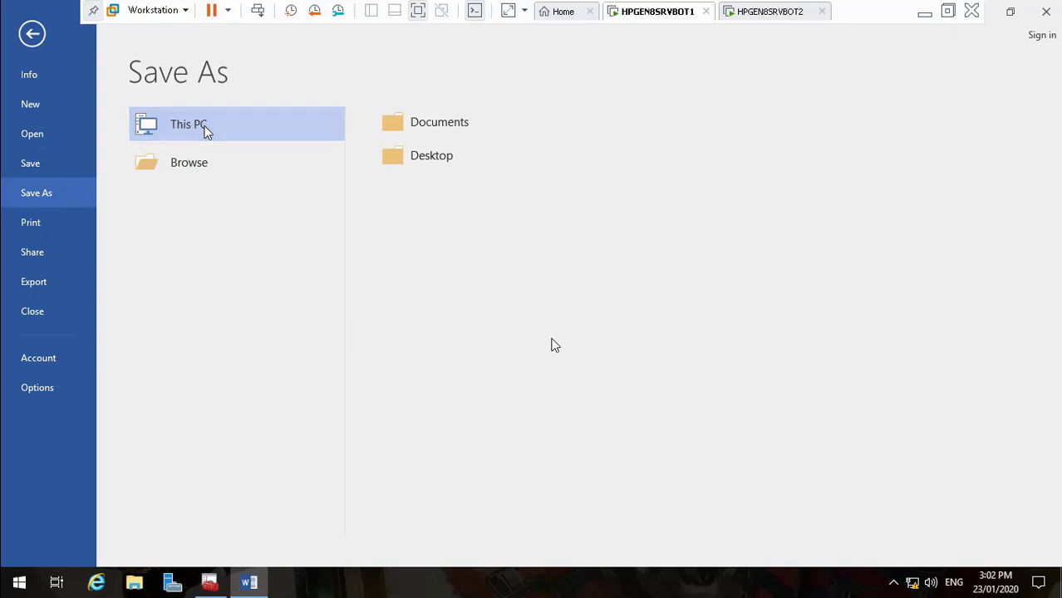
pyautogui.click(206, 131)
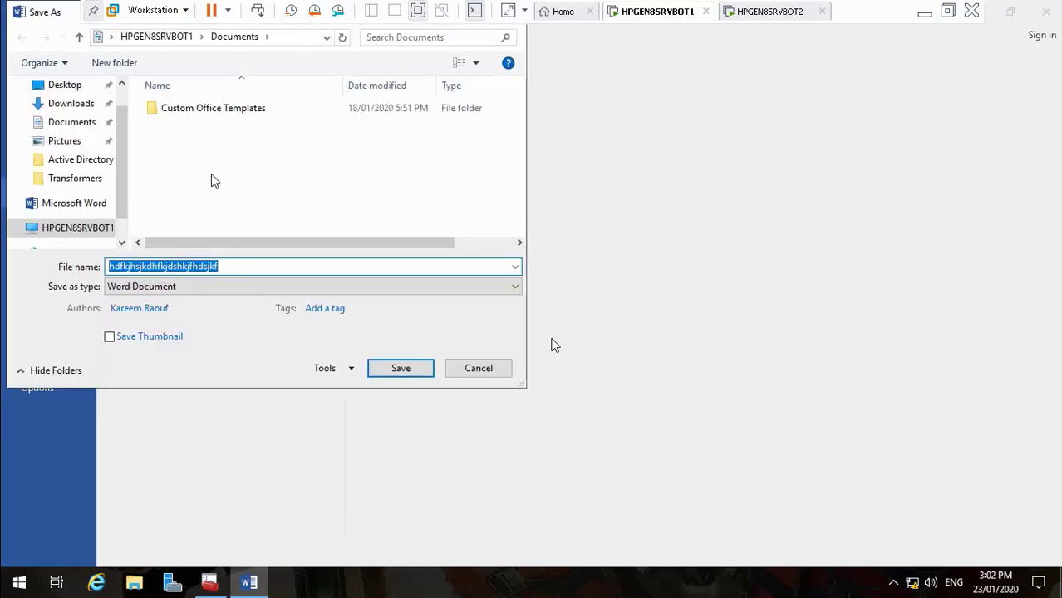
pyautogui.scroll(-1, 88, 229)
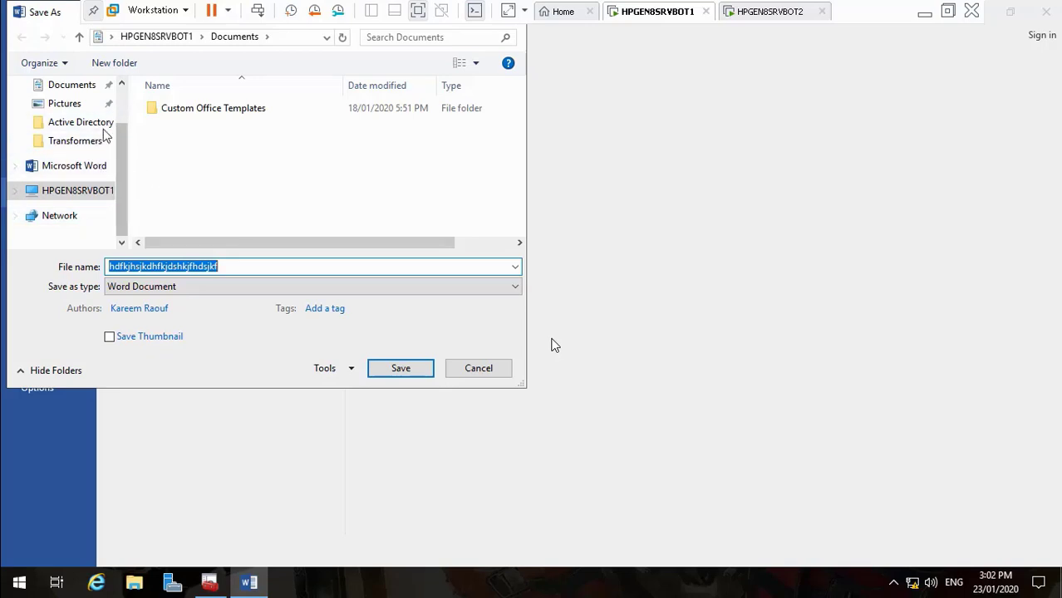
pyautogui.click(78, 191)
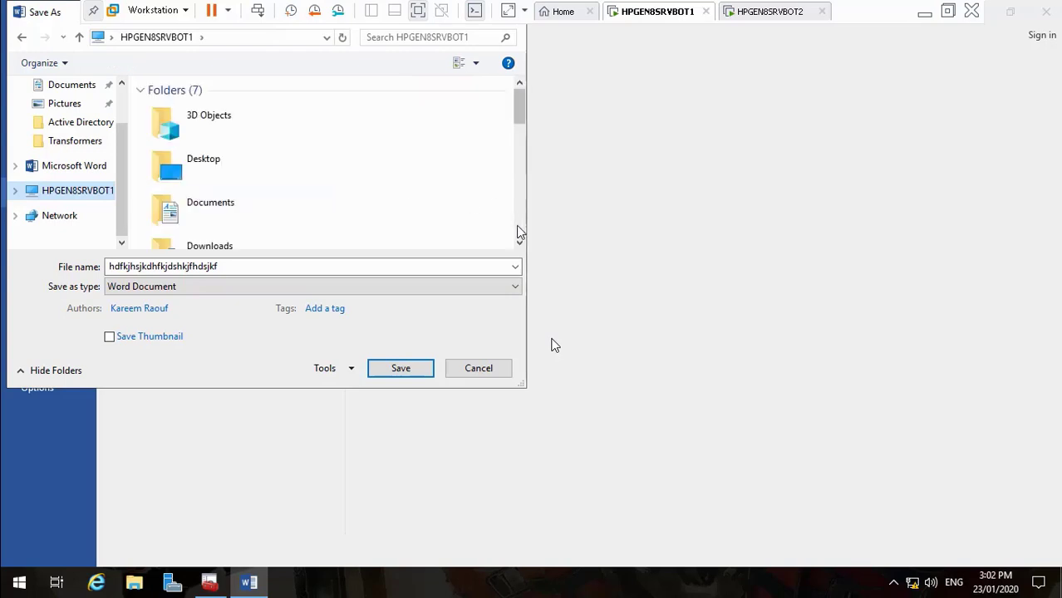
pyautogui.scroll(-5, 517, 231)
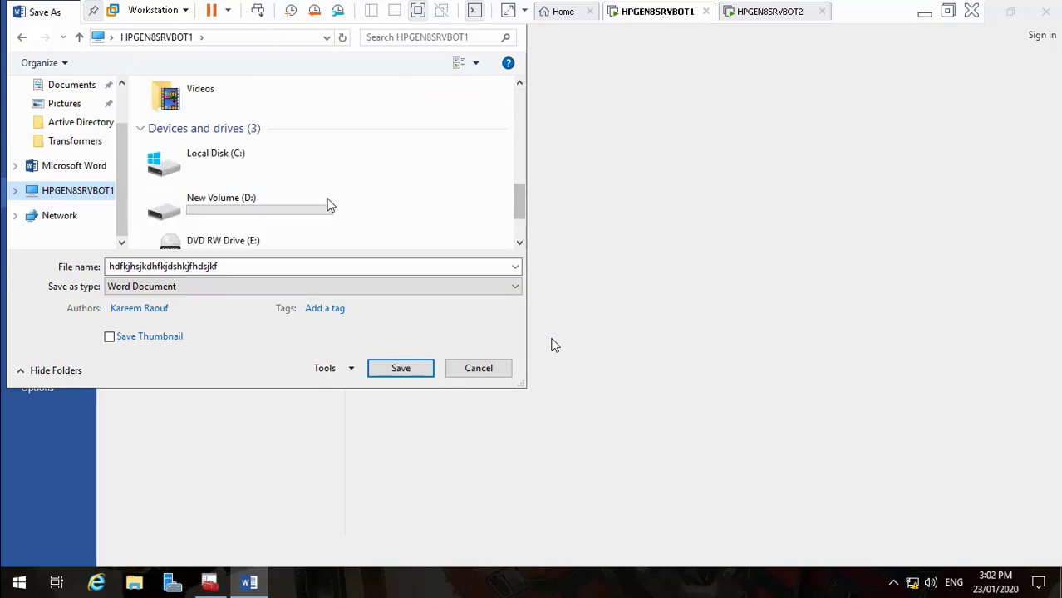
pyautogui.scroll(-5, 273, 209)
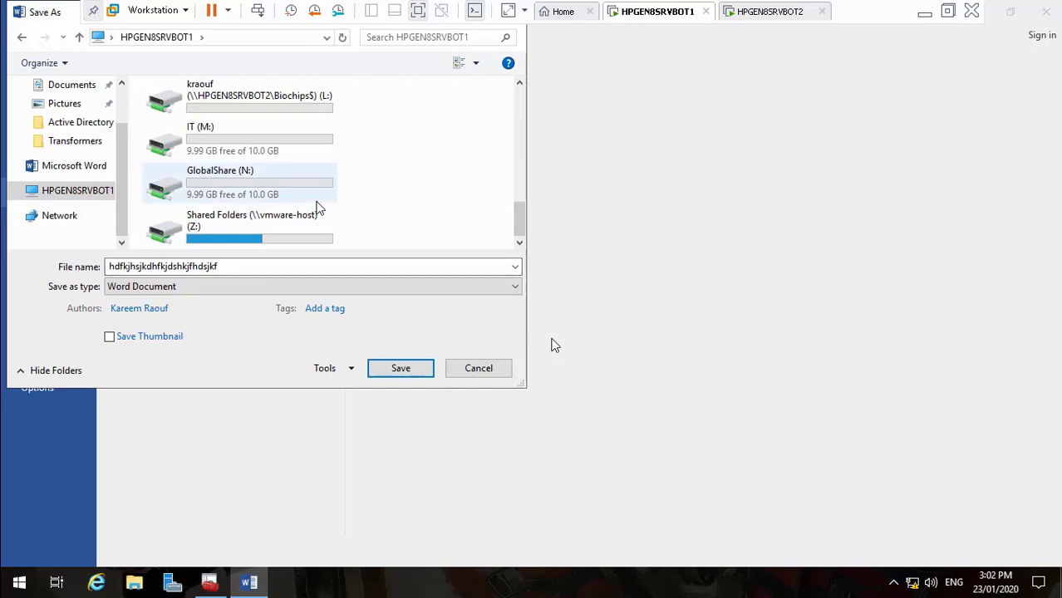
pyautogui.click(266, 189)
pyautogui.doubleClick(265, 189)
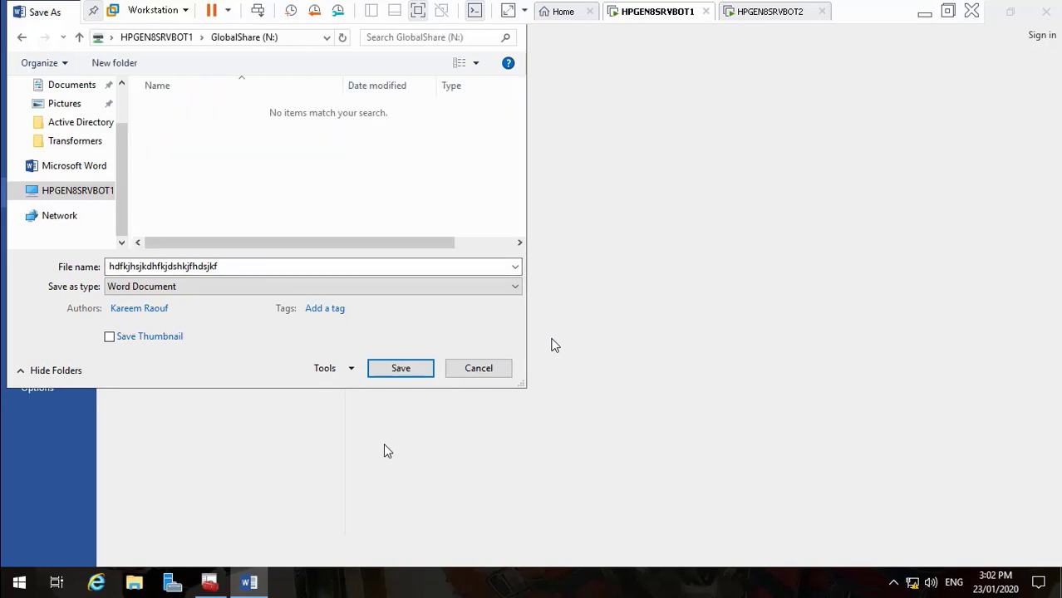
pyautogui.click(401, 370)
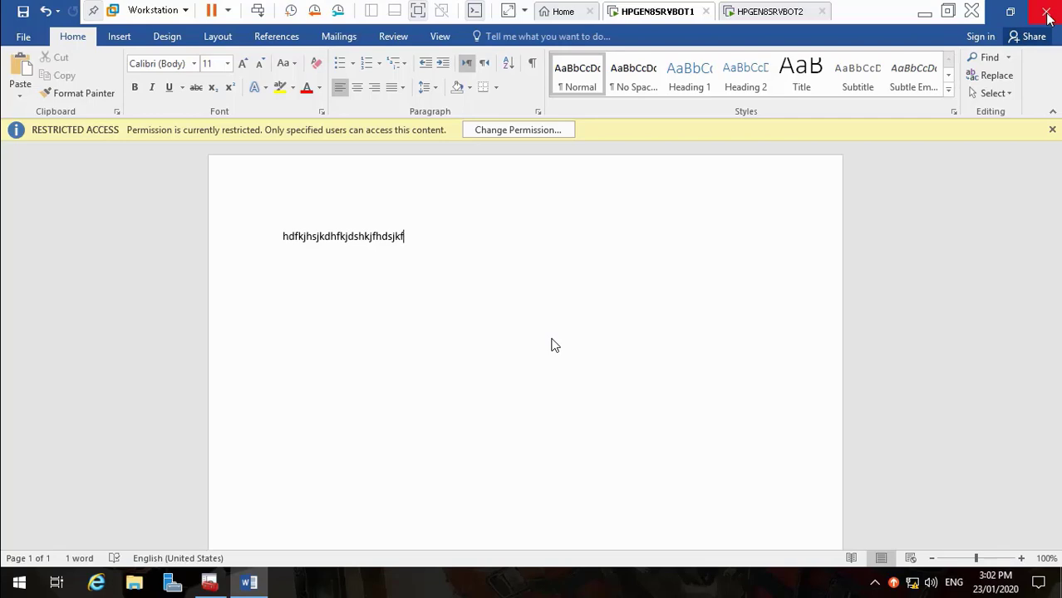
pyautogui.click(1045, 13)
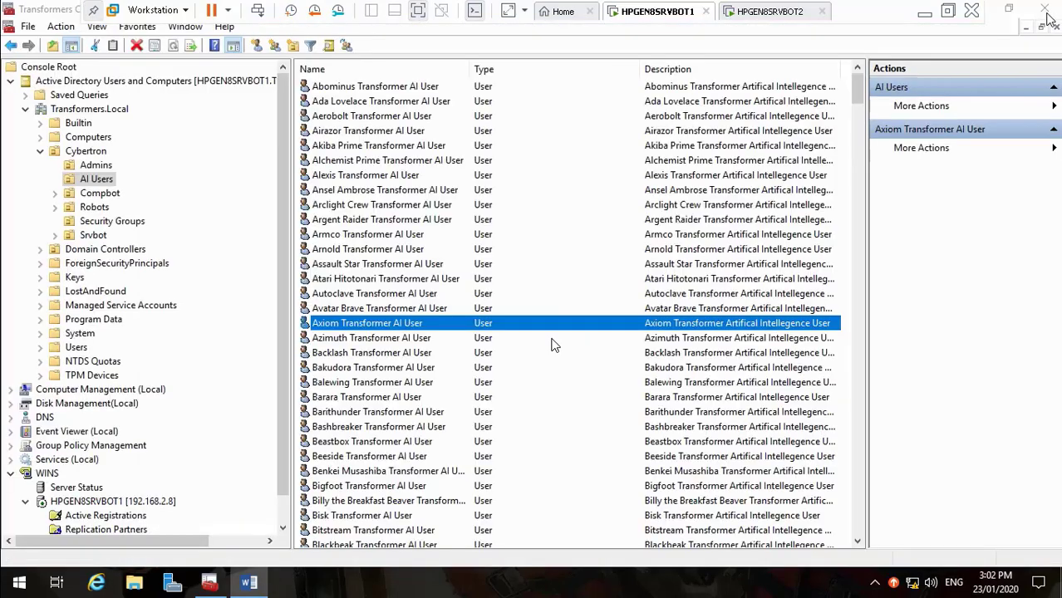
# On HPGEN8SRVBOT2, launch the Active Directory Rights Management Services console from Tools
pyautogui.click(773, 17)
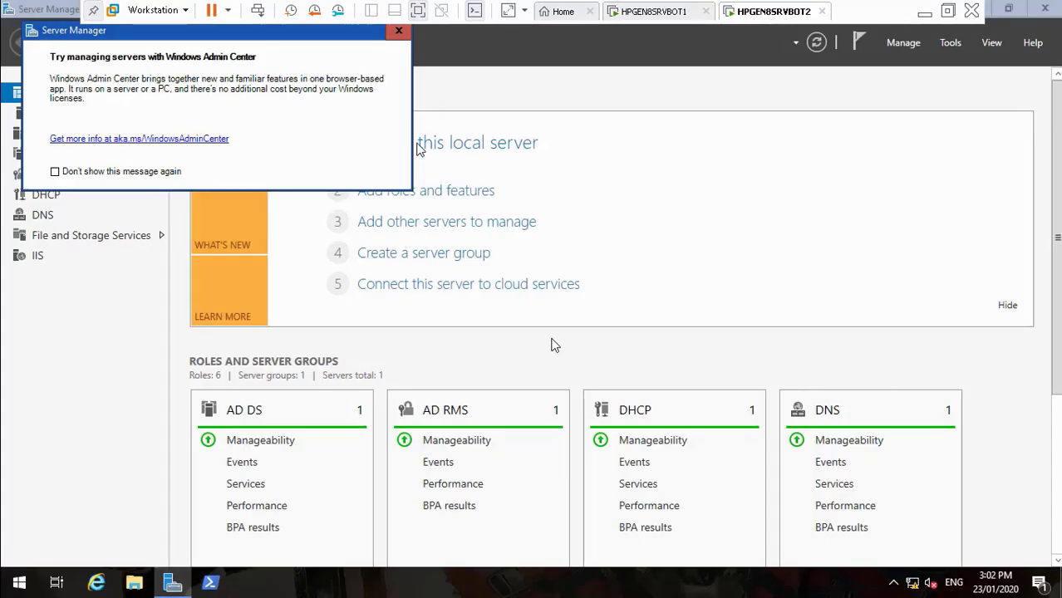
pyautogui.click(397, 33)
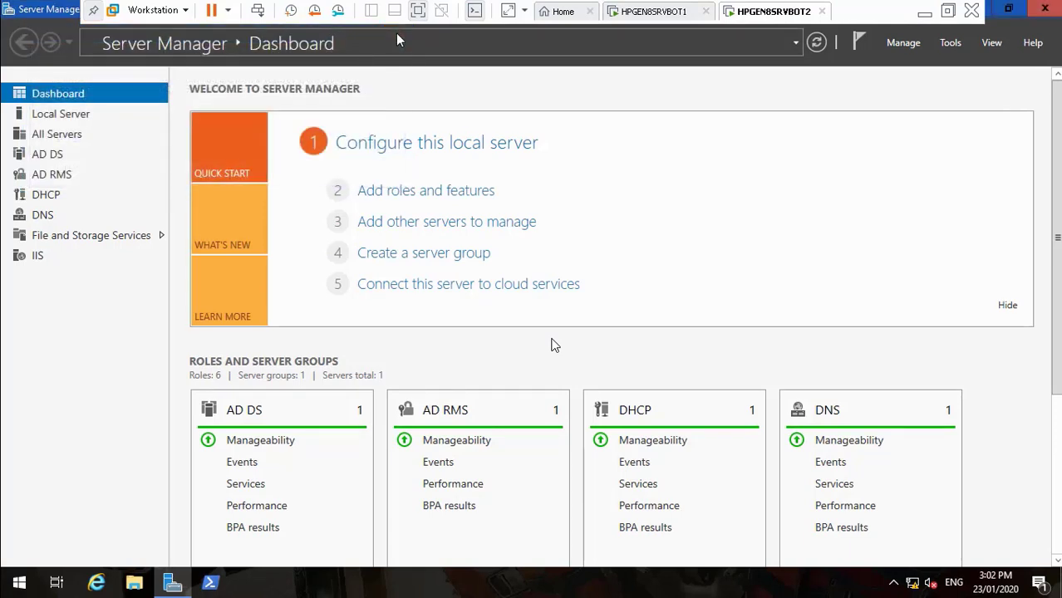
pyautogui.click(952, 44)
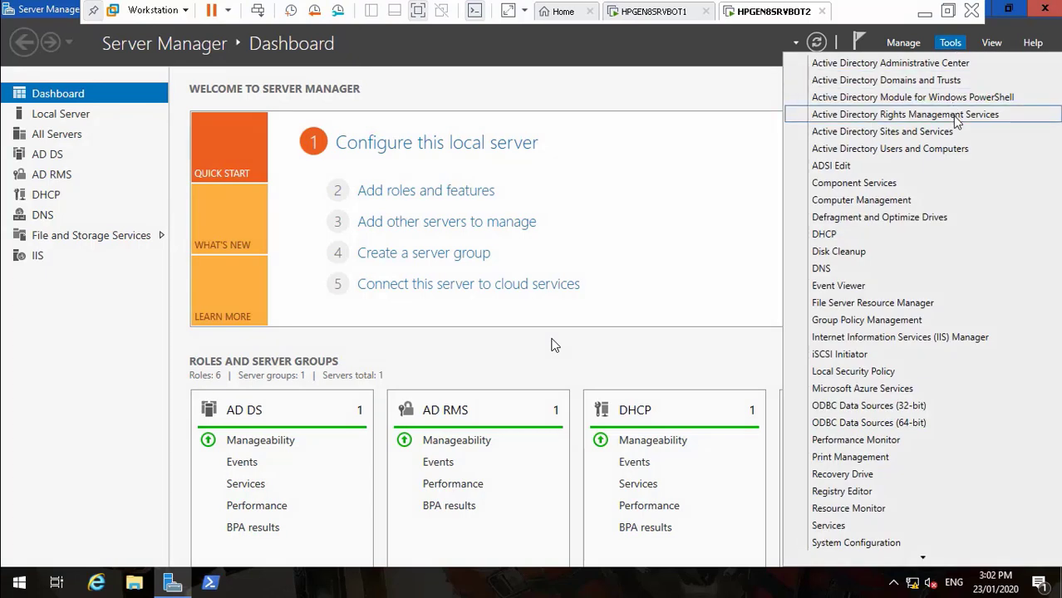
pyautogui.click(955, 114)
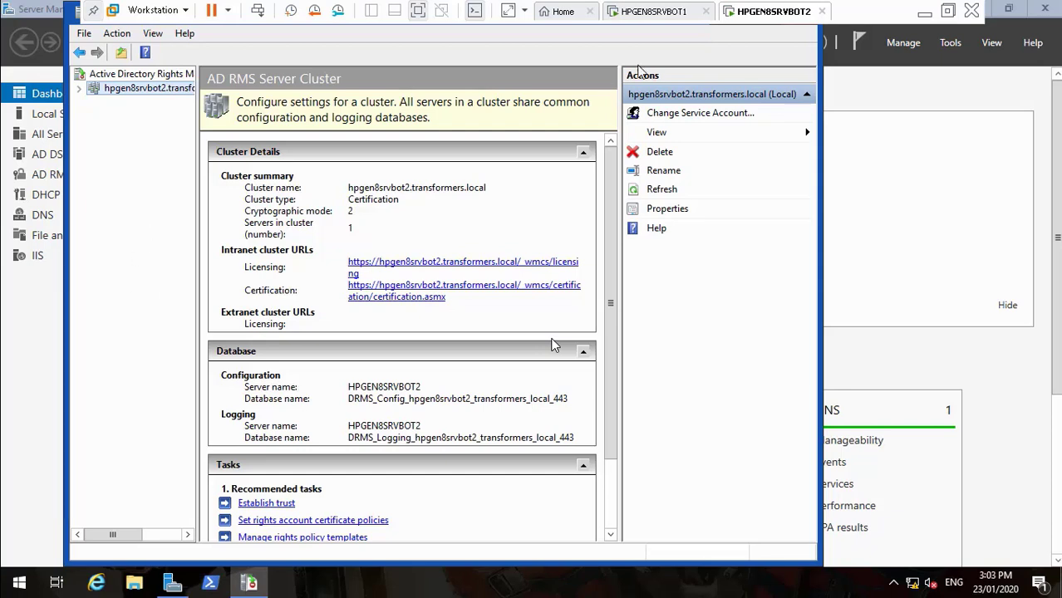
# Pin the AD RMS console to the taskbar, then close it and Server Manager
pyautogui.rightClick(249, 584)
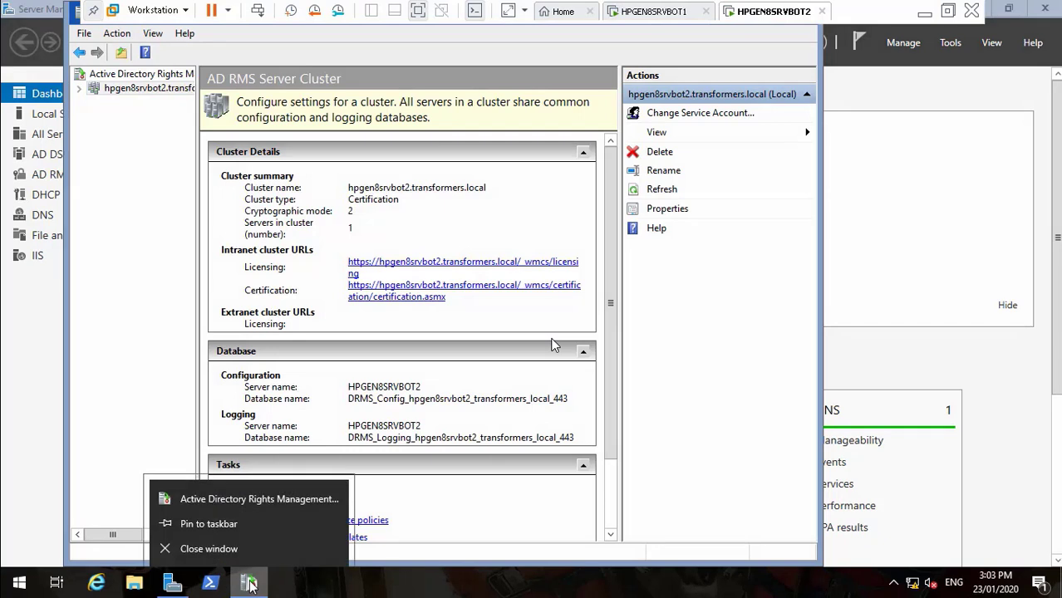
pyautogui.click(219, 523)
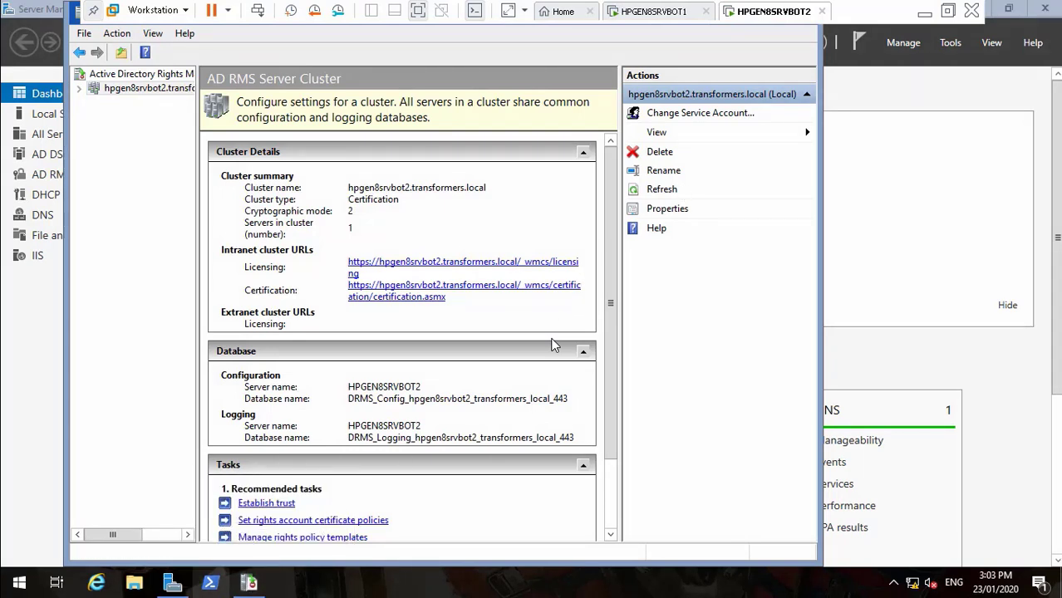
pyautogui.rightClick(249, 584)
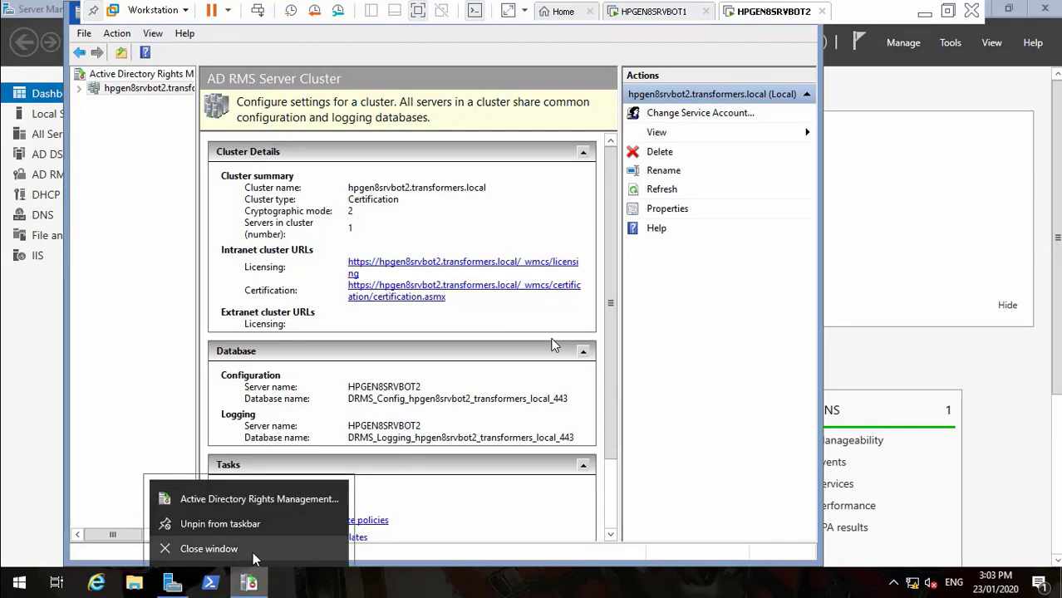
pyautogui.click(253, 552)
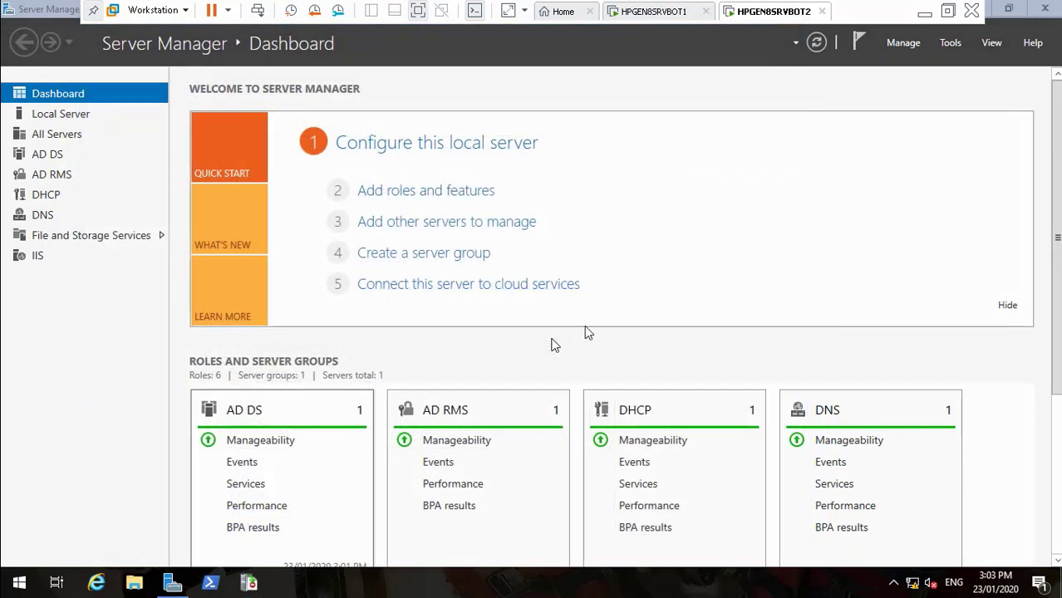
pyautogui.click(1043, 10)
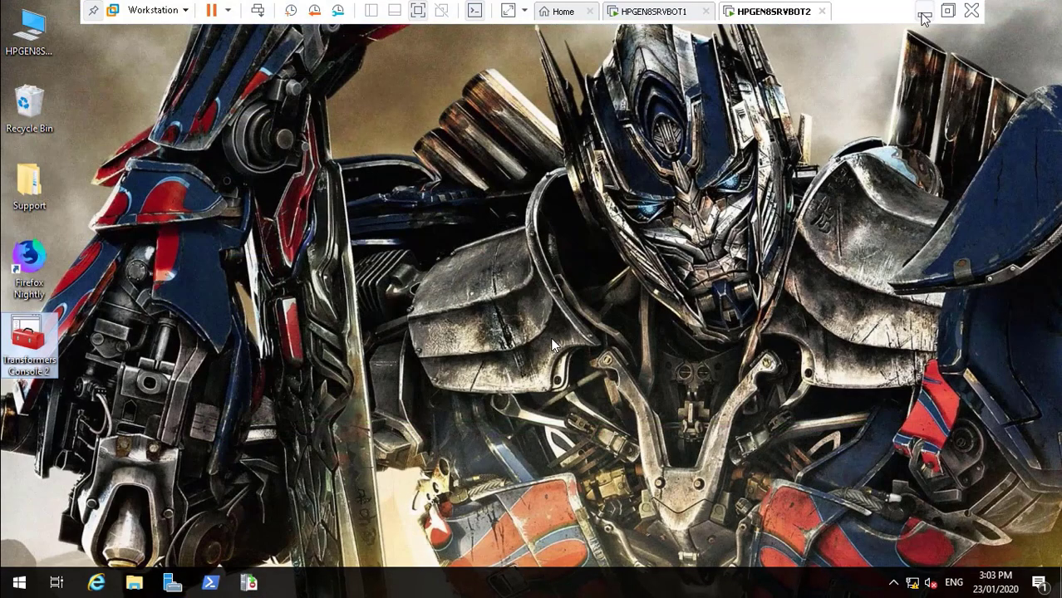
# Bring back the HPGEN8SRVBOT1 VM and unlock it with the account password
pyautogui.click(924, 13)
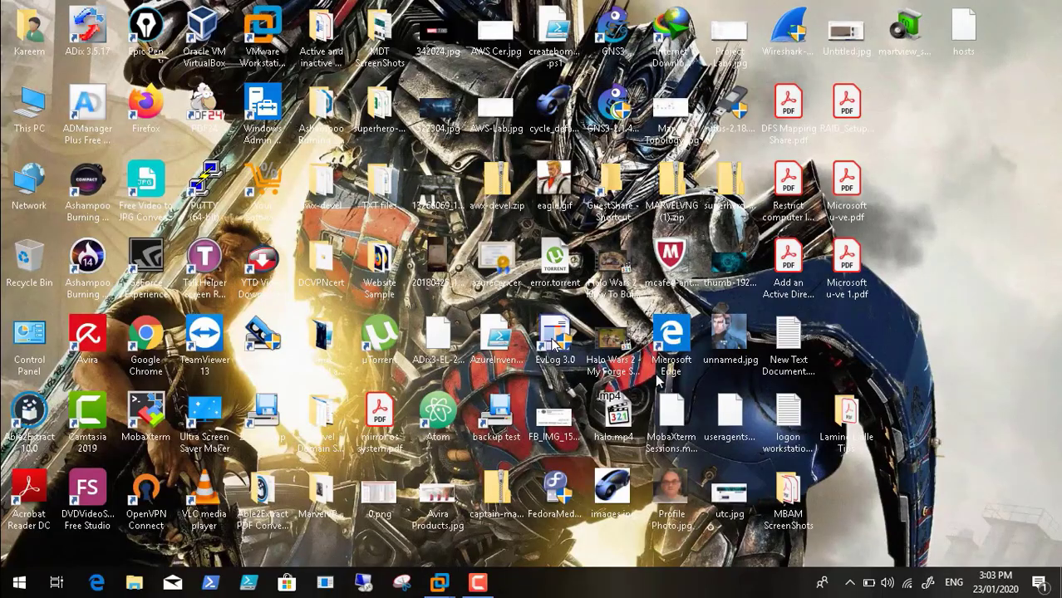
pyautogui.click(478, 583)
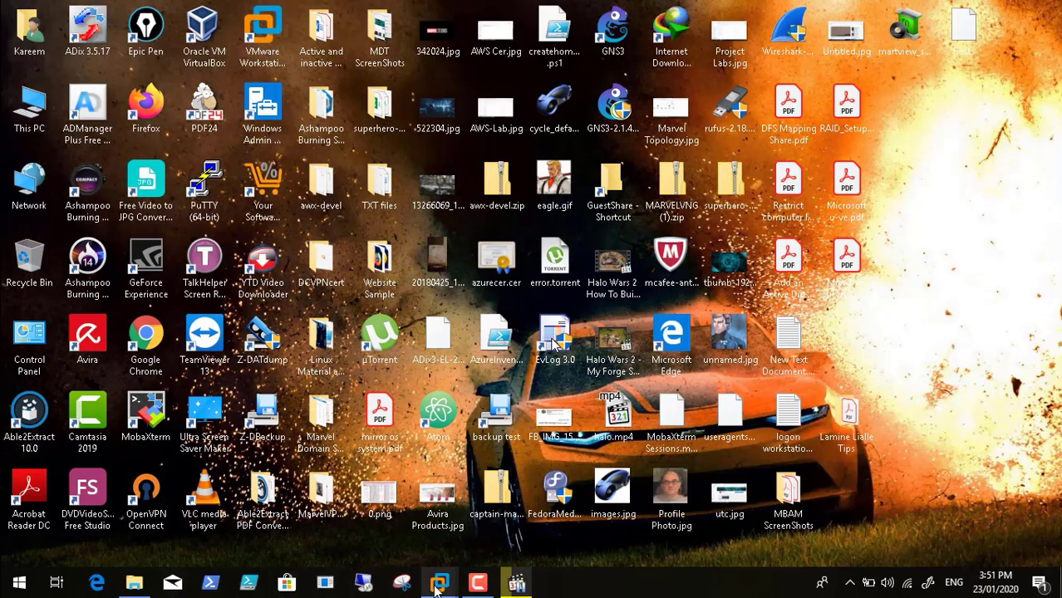
pyautogui.moveTo(439, 583)
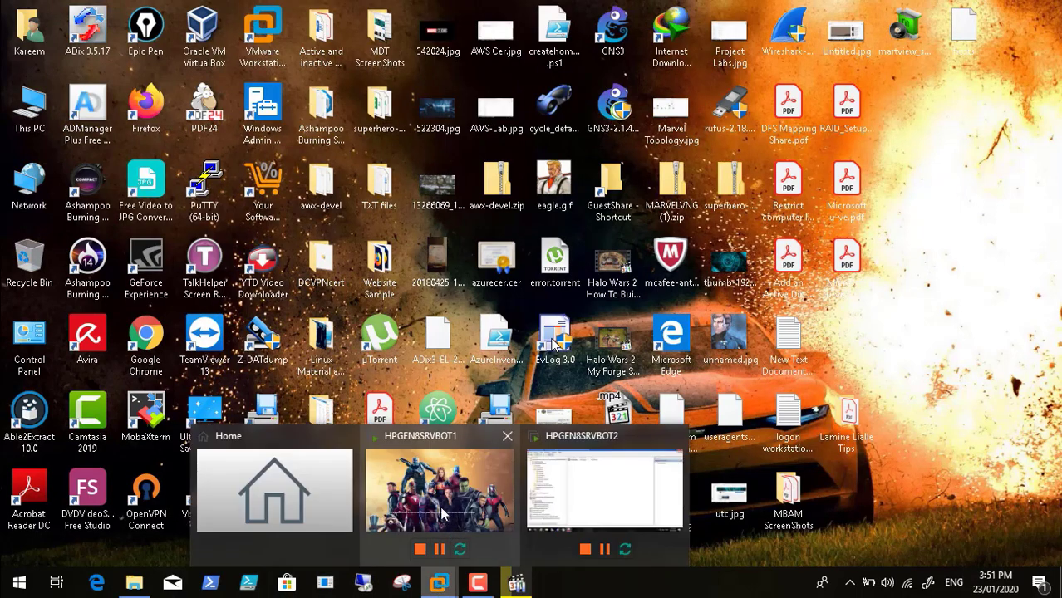
pyautogui.click(441, 514)
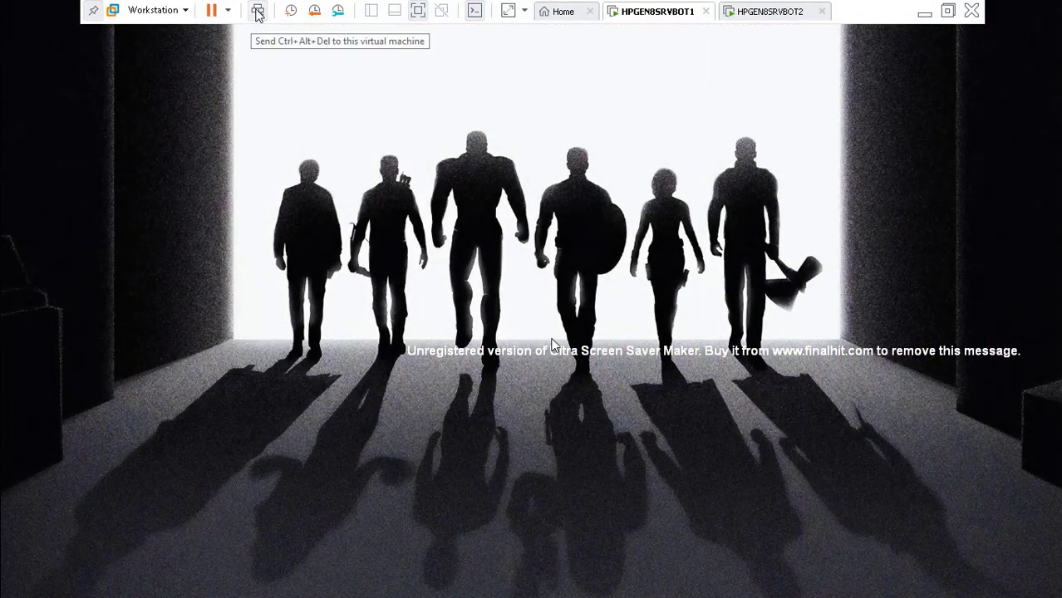
pyautogui.click(258, 14)
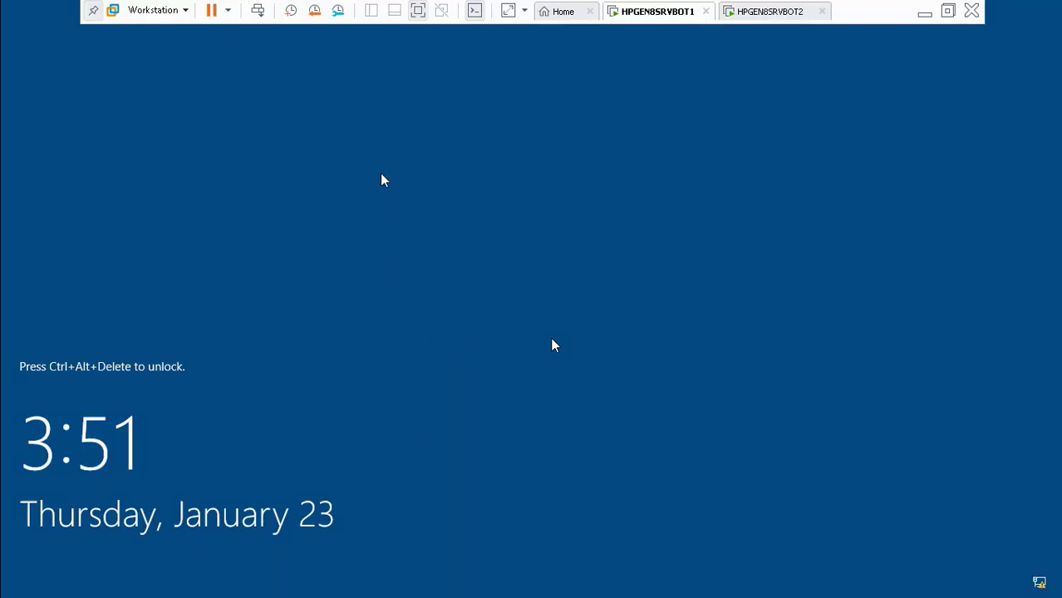
pyautogui.click(259, 14)
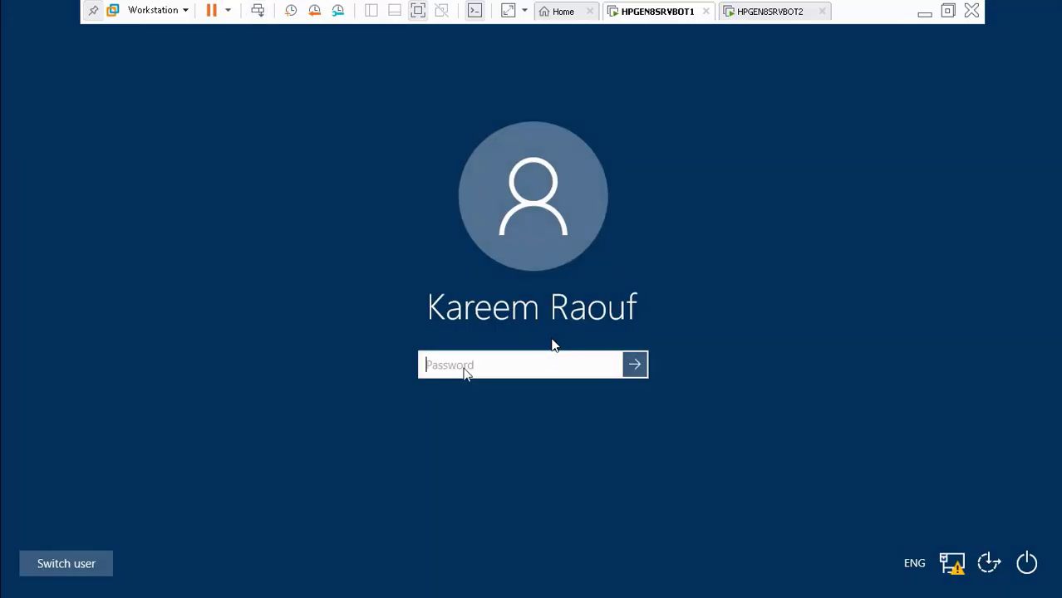
pyautogui.write('***')
pyautogui.press('Return')
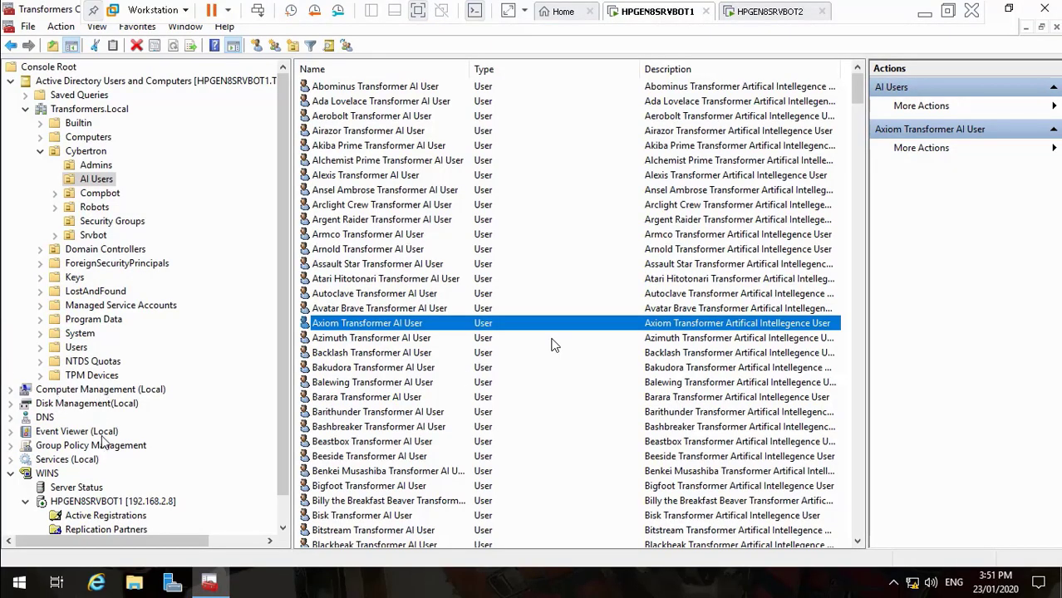
# Browse to Transformers.Local's Group Policy Objects and edit the Default Domain Controllers Policy
pyautogui.click(12, 447)
pyautogui.click(284, 529)
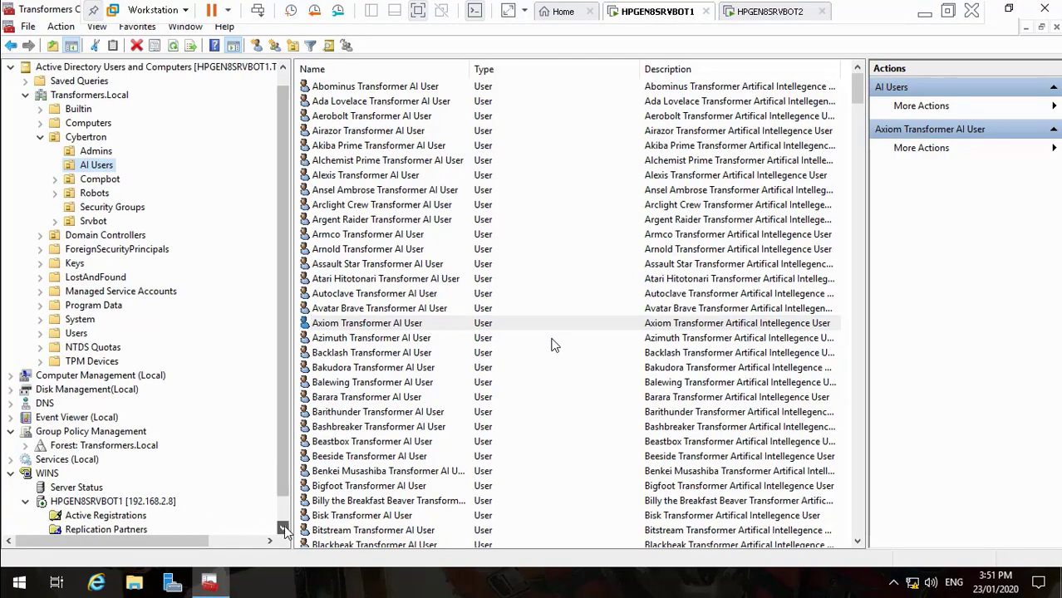
pyautogui.click(284, 528)
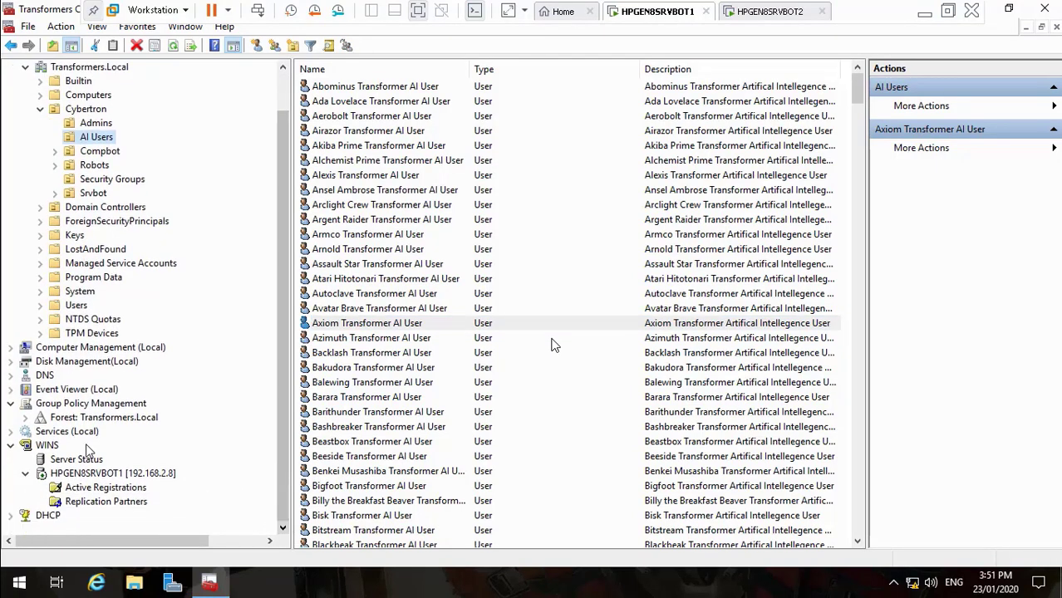
pyautogui.click(25, 418)
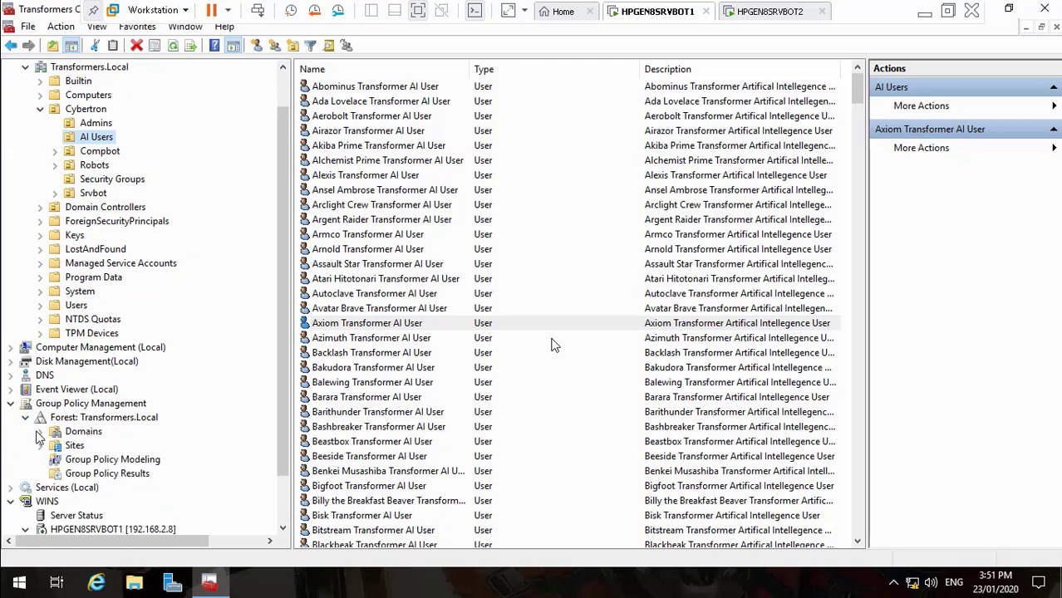
pyautogui.click(40, 432)
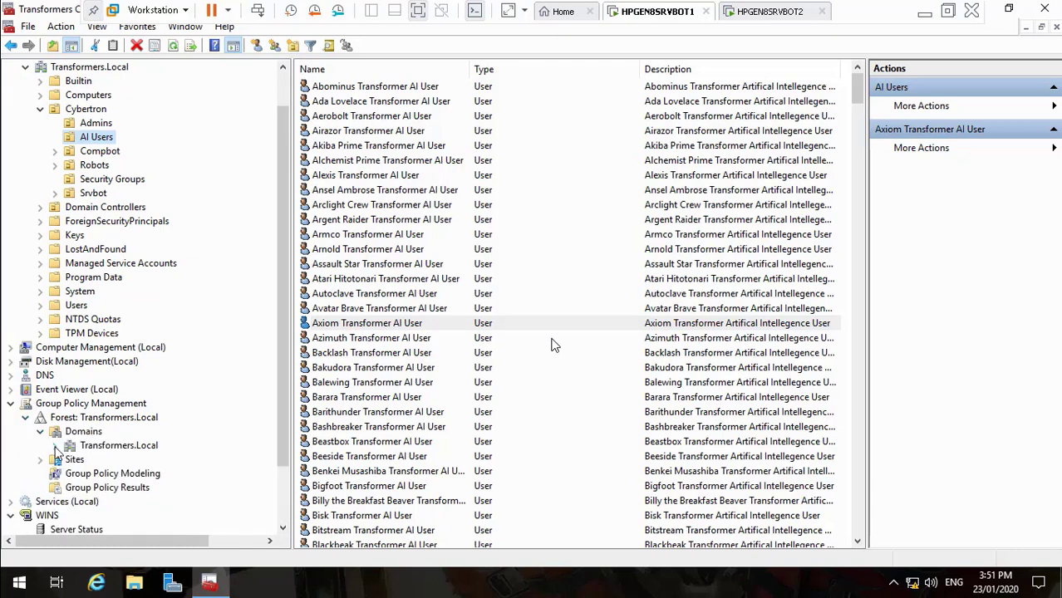
pyautogui.click(55, 446)
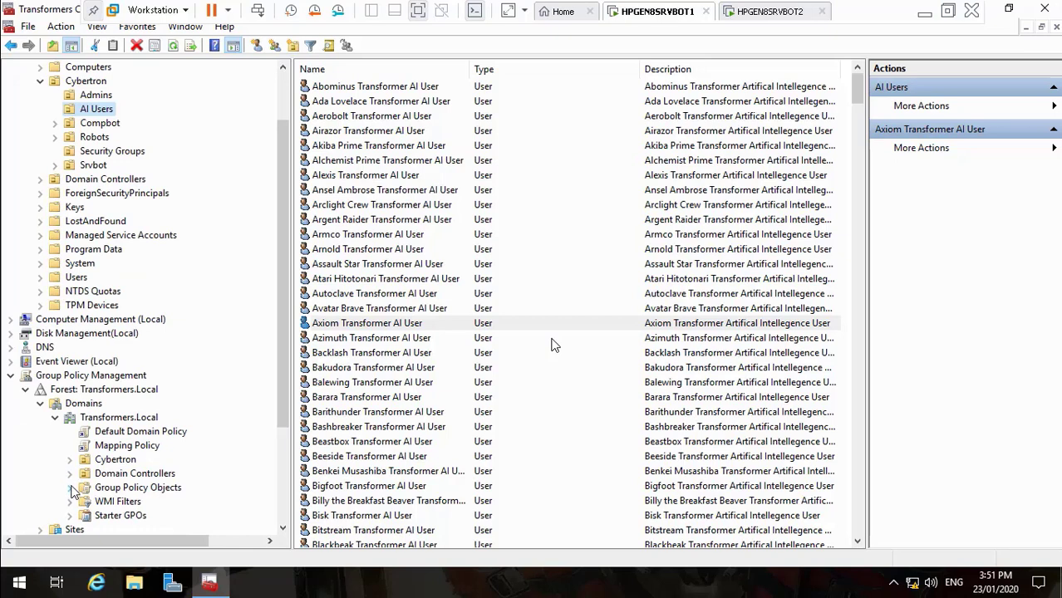
pyautogui.click(71, 489)
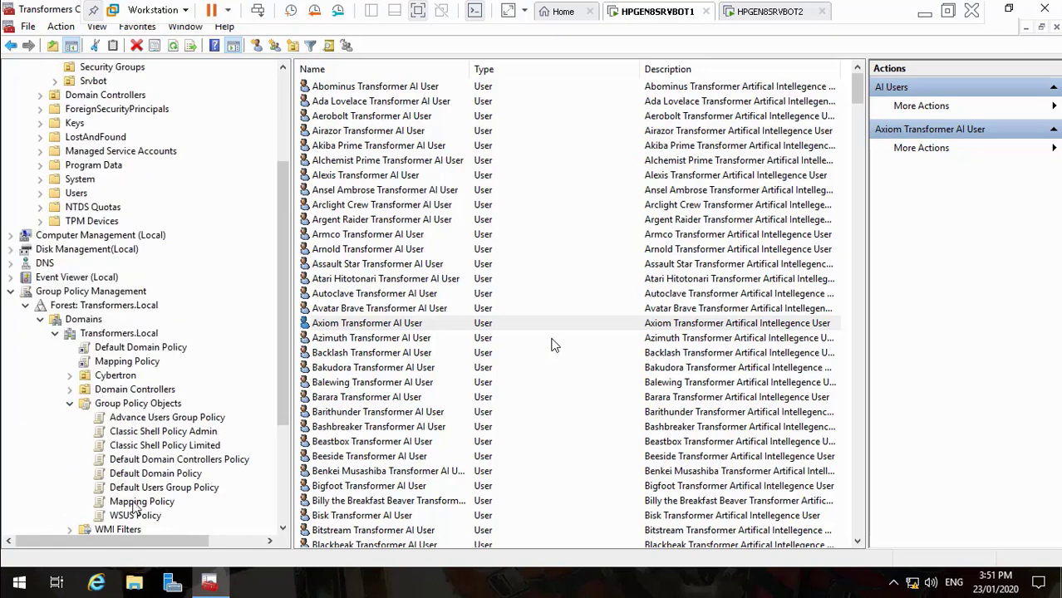
pyautogui.click(183, 462)
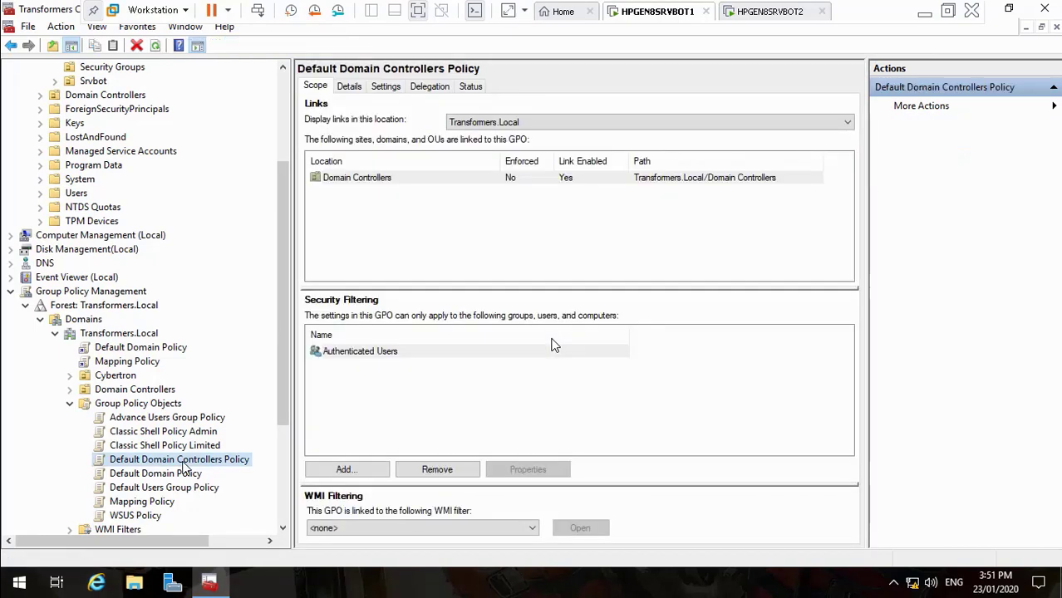
pyautogui.rightClick(184, 469)
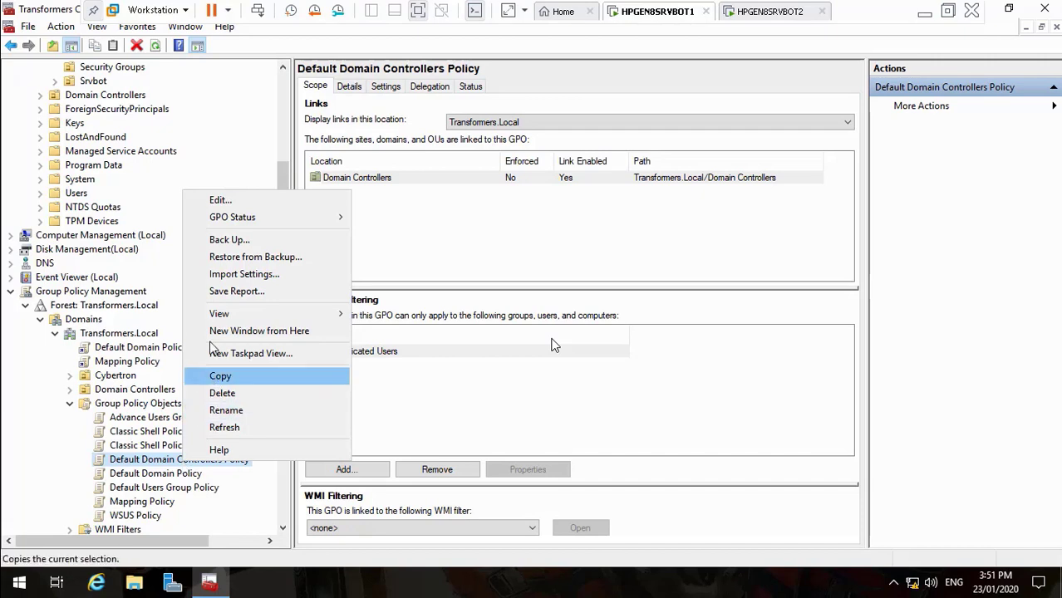
pyautogui.click(252, 203)
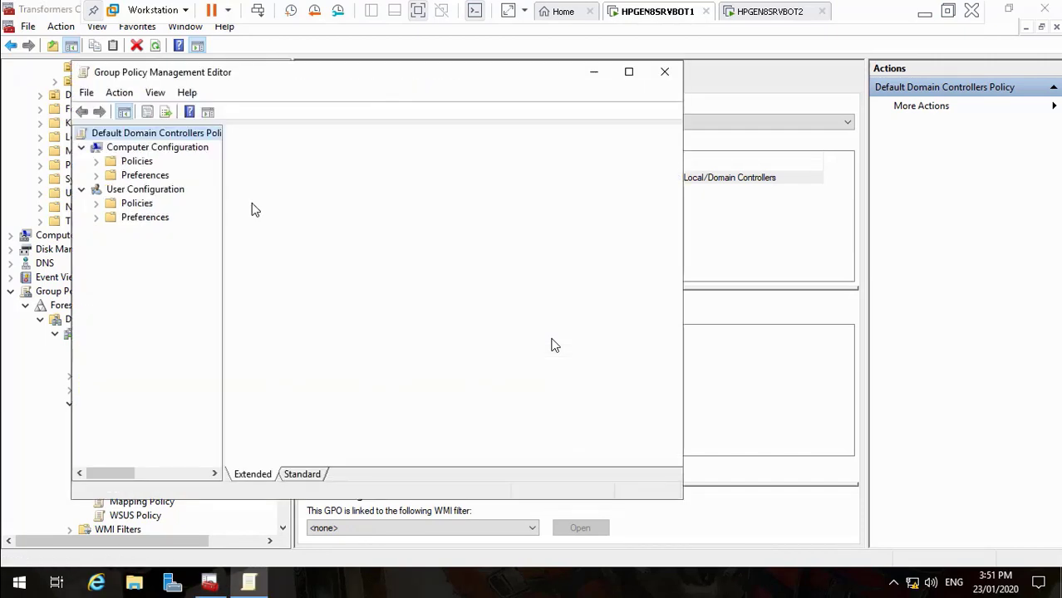
# Maximize the editor, widen its tree, expand Computer Configuration policies, then minimize the VM
pyautogui.click(630, 73)
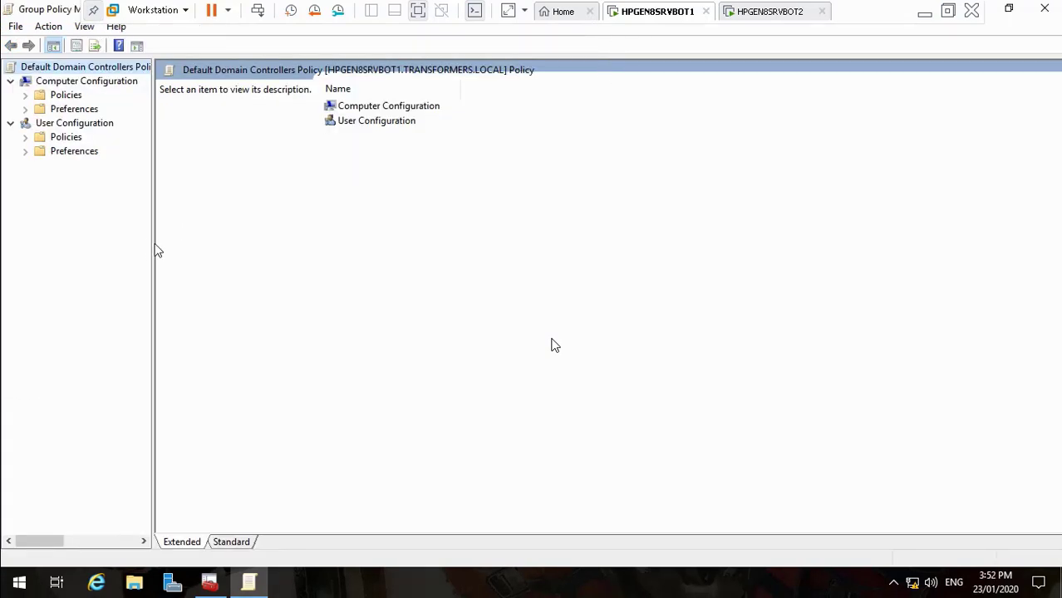
pyautogui.moveTo(154, 249); pyautogui.dragTo(241, 249)
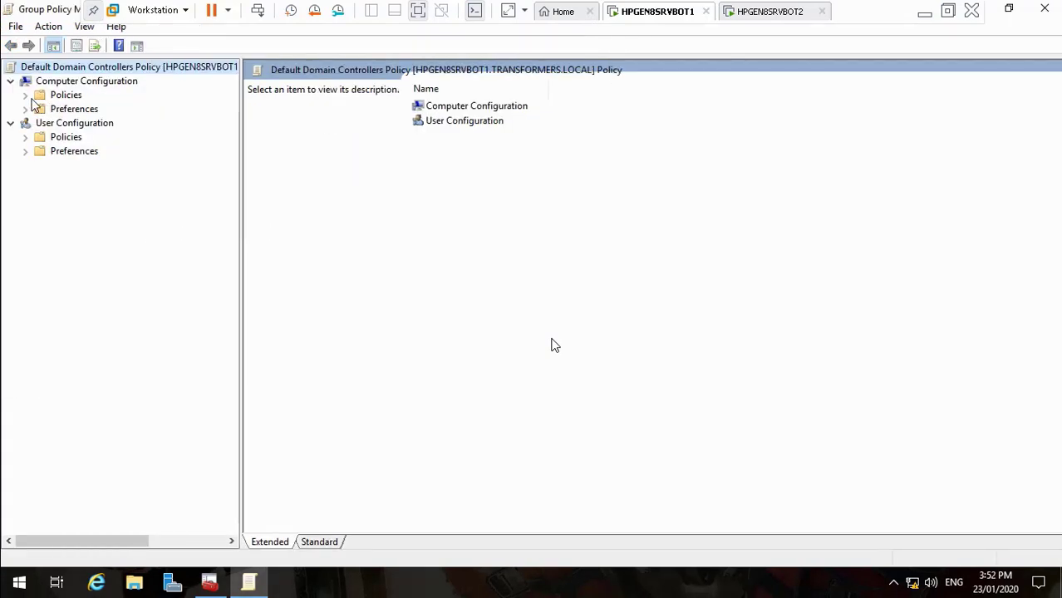
pyautogui.click(27, 96)
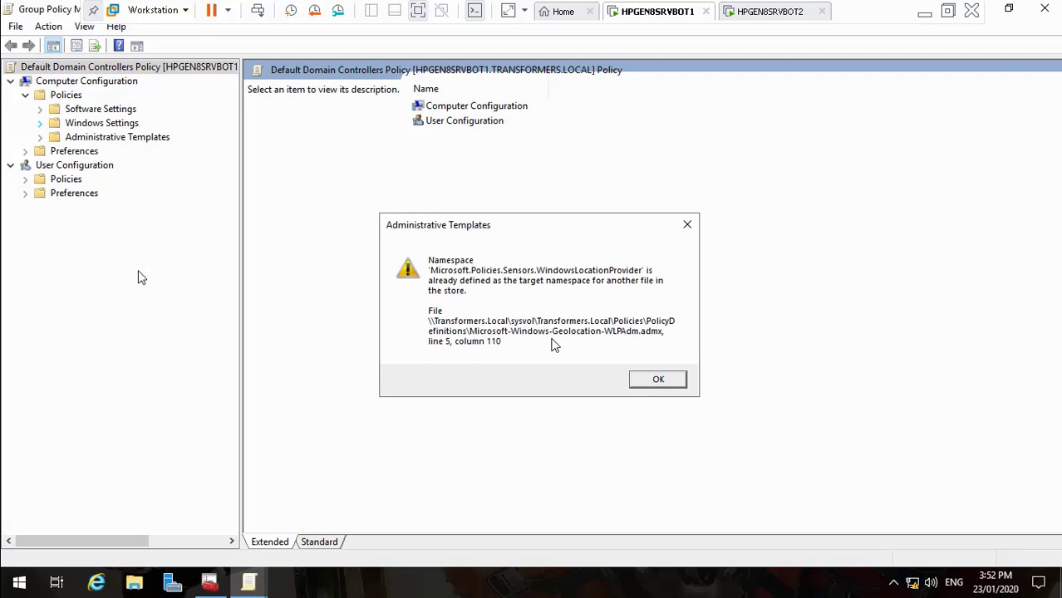
pyautogui.click(636, 382)
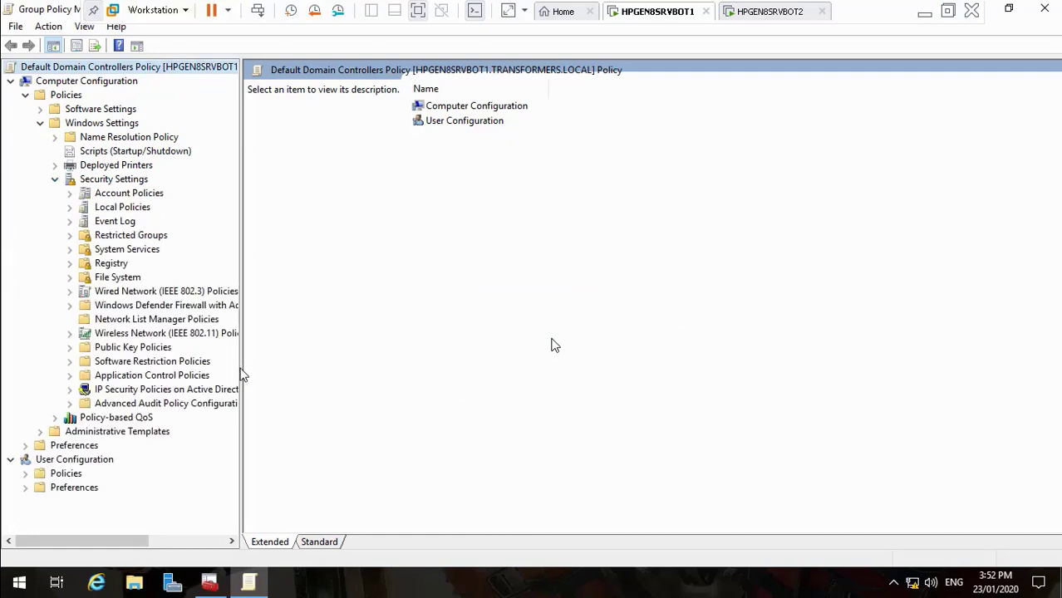
pyautogui.moveTo(239, 371); pyautogui.dragTo(308, 372)
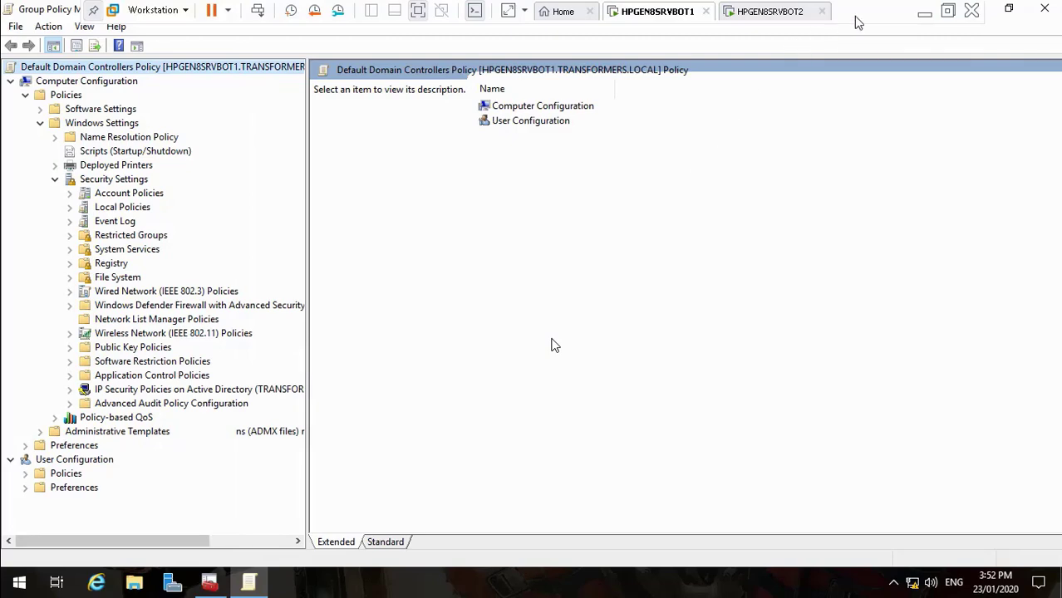
pyautogui.click(925, 13)
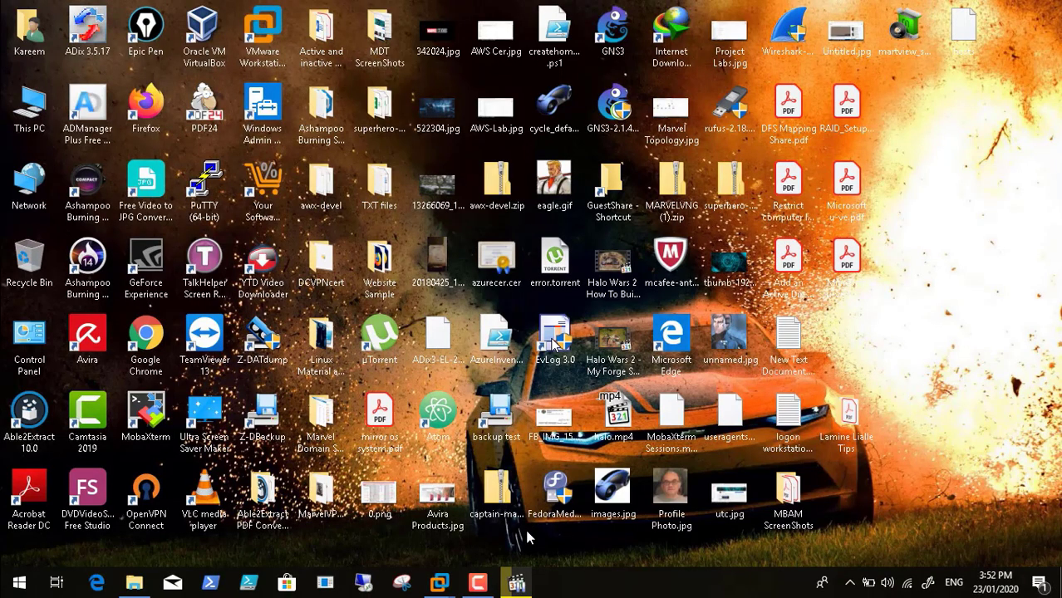
# Back in the VM, expand Administrative Templates > System > KDC to list its settings
pyautogui.click(478, 584)
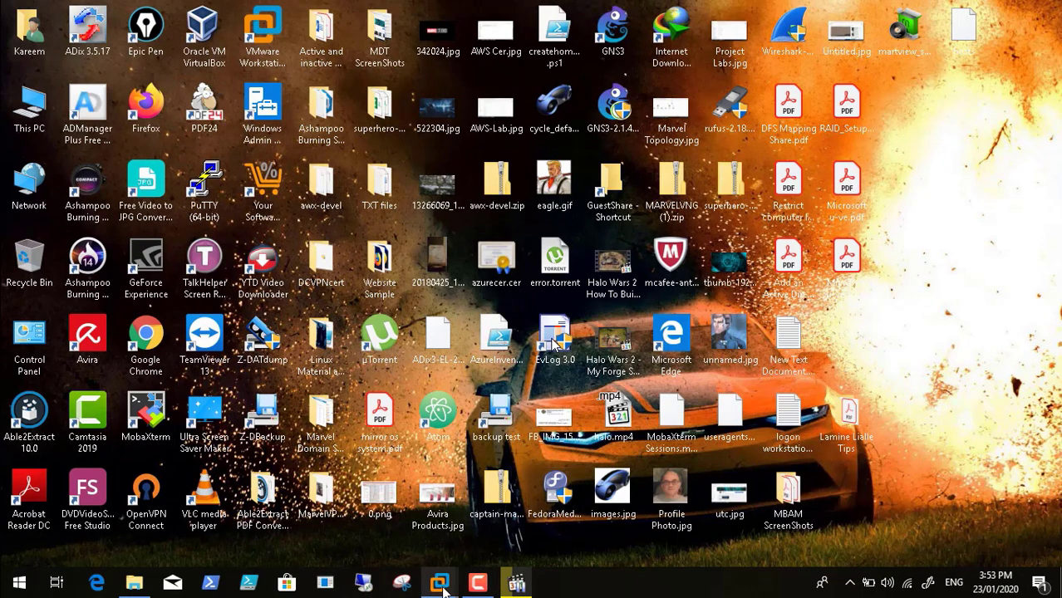
pyautogui.moveTo(443, 590)
pyautogui.click(434, 498)
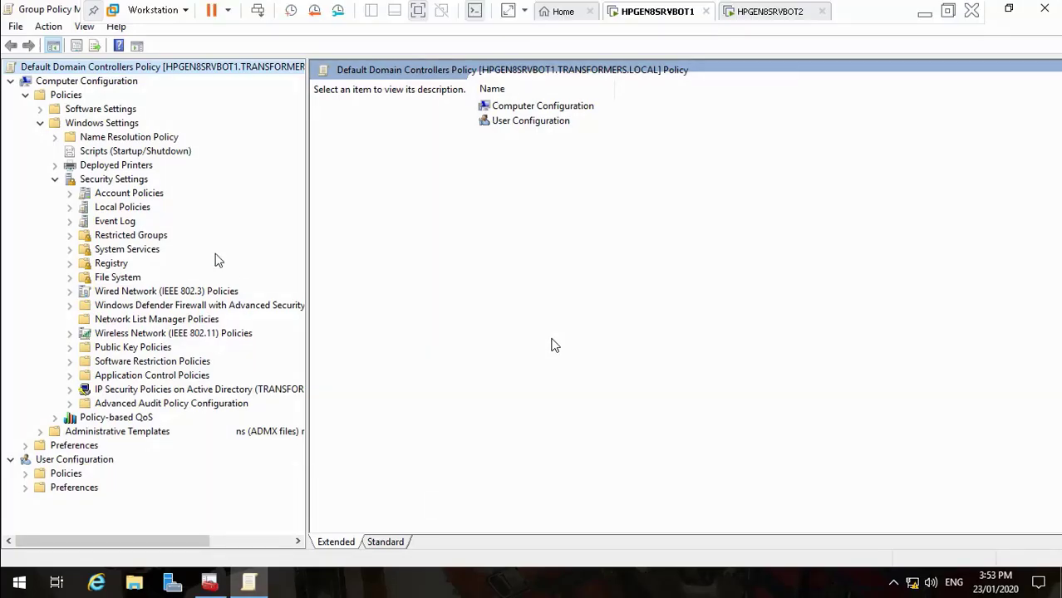
pyautogui.click(55, 179)
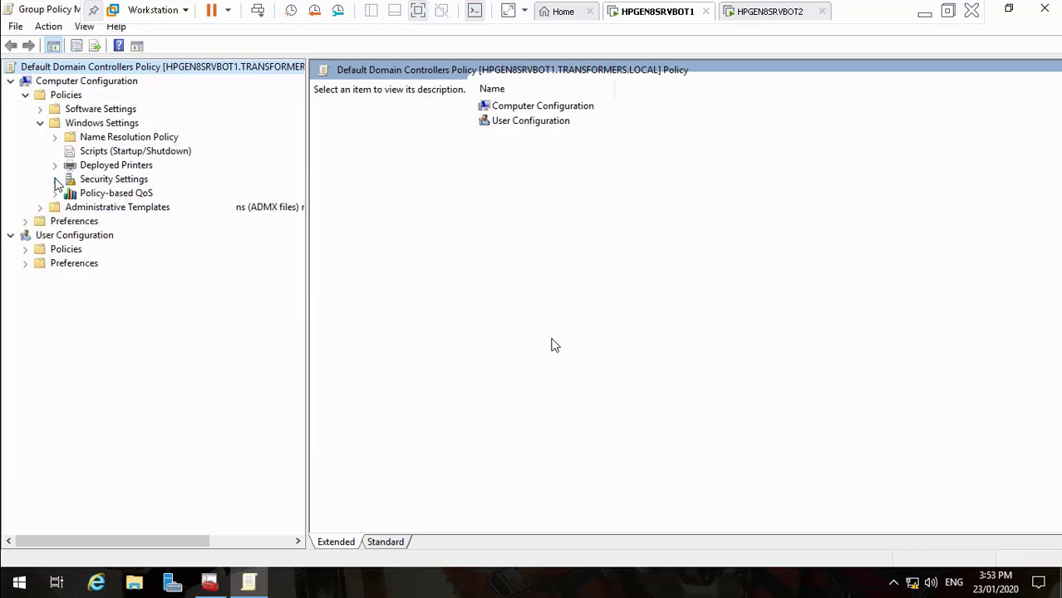
pyautogui.click(40, 123)
pyautogui.click(40, 137)
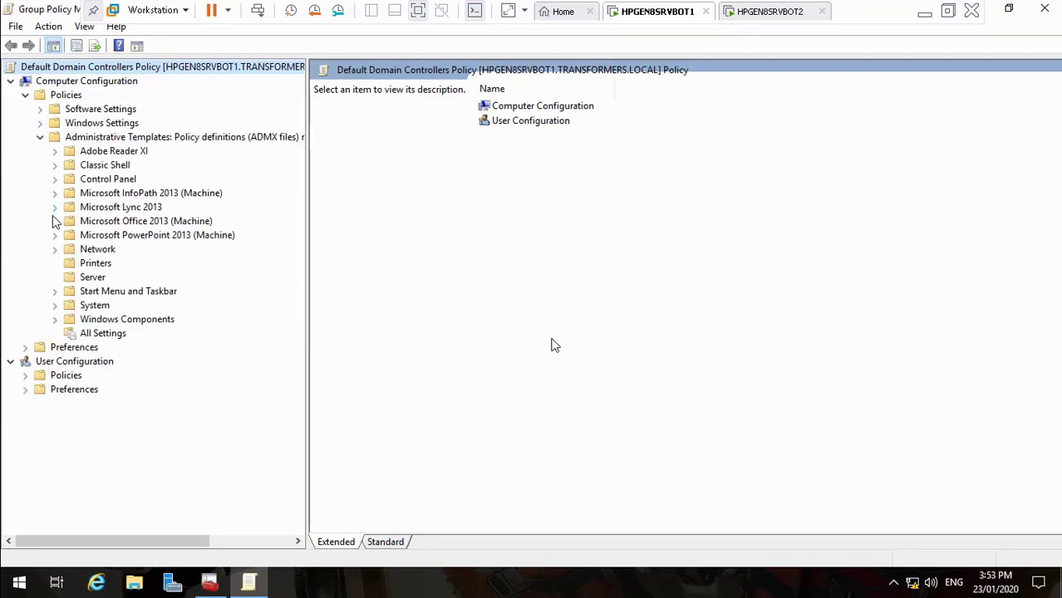
pyautogui.click(56, 305)
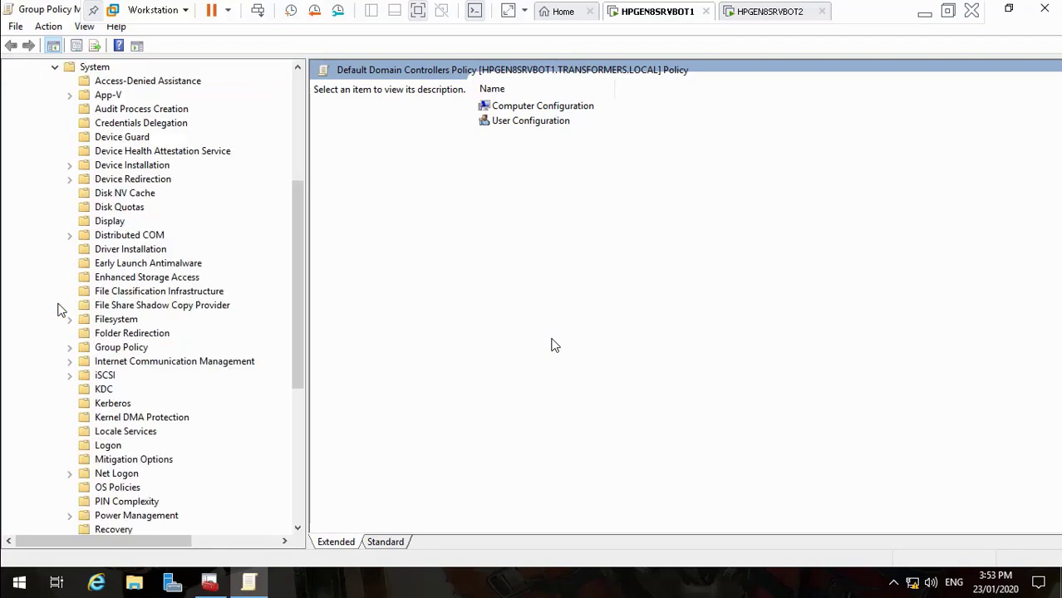
pyautogui.click(104, 397)
# Set 'KDC support for claims, compound authentication and Kerberos armoring' to Enabled, Supported, and apply
pyautogui.click(536, 113)
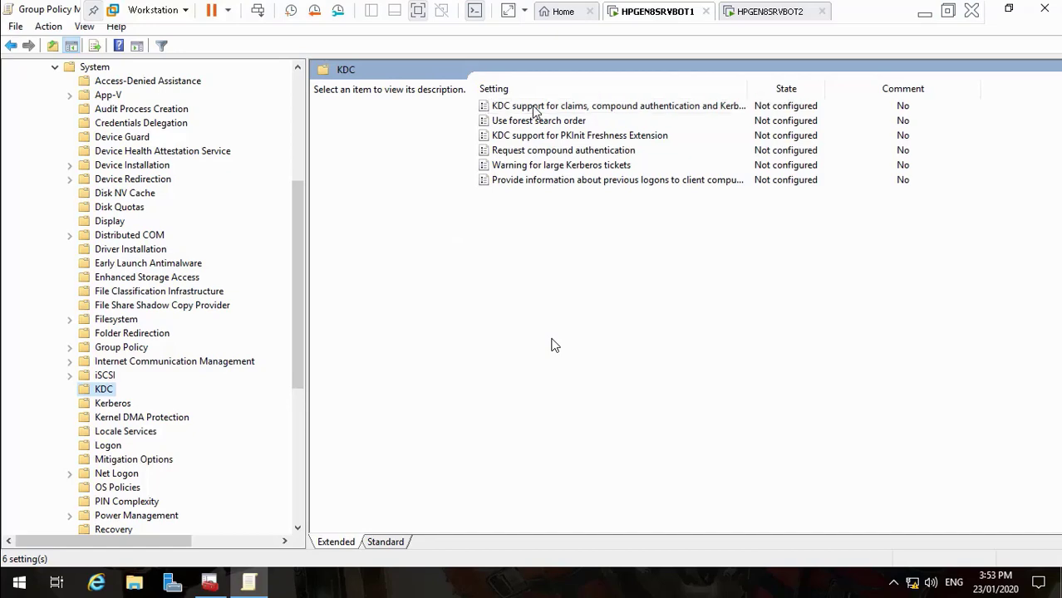
pyautogui.doubleClick(536, 112)
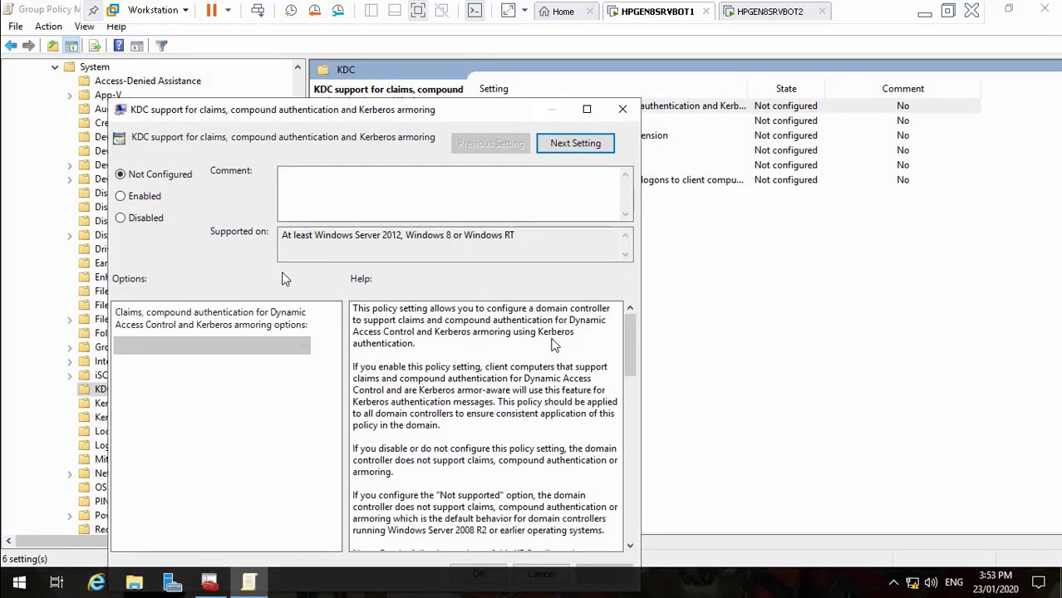
pyautogui.click(122, 197)
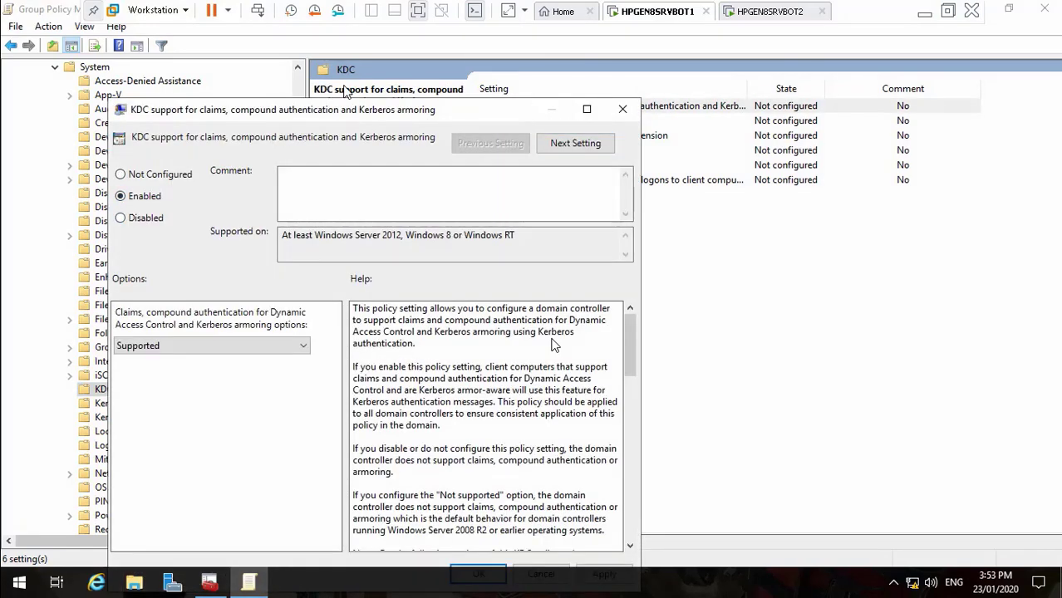
pyautogui.moveTo(336, 116); pyautogui.dragTo(327, 65)
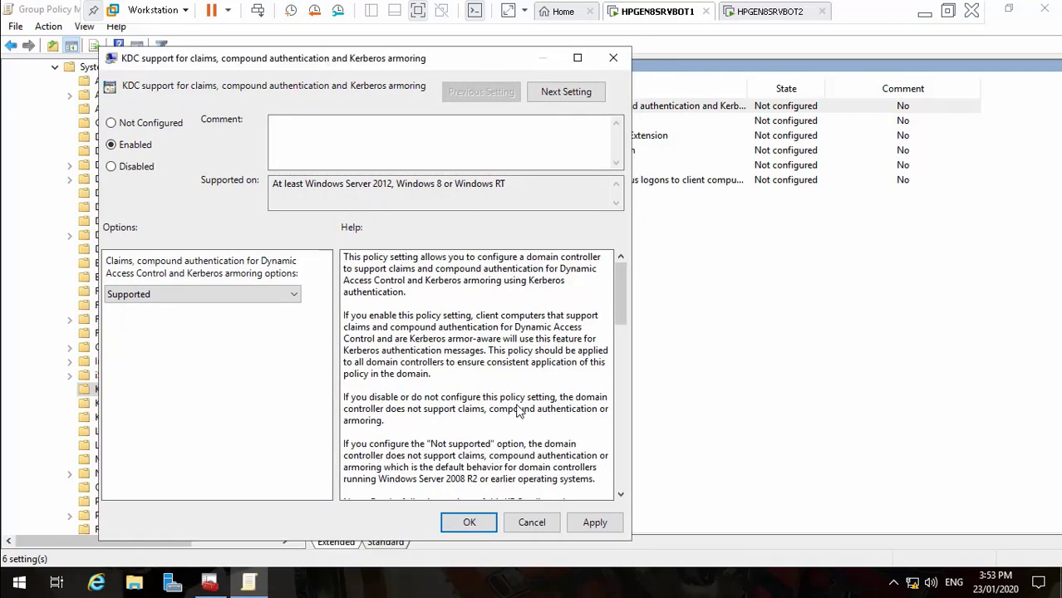
pyautogui.click(595, 522)
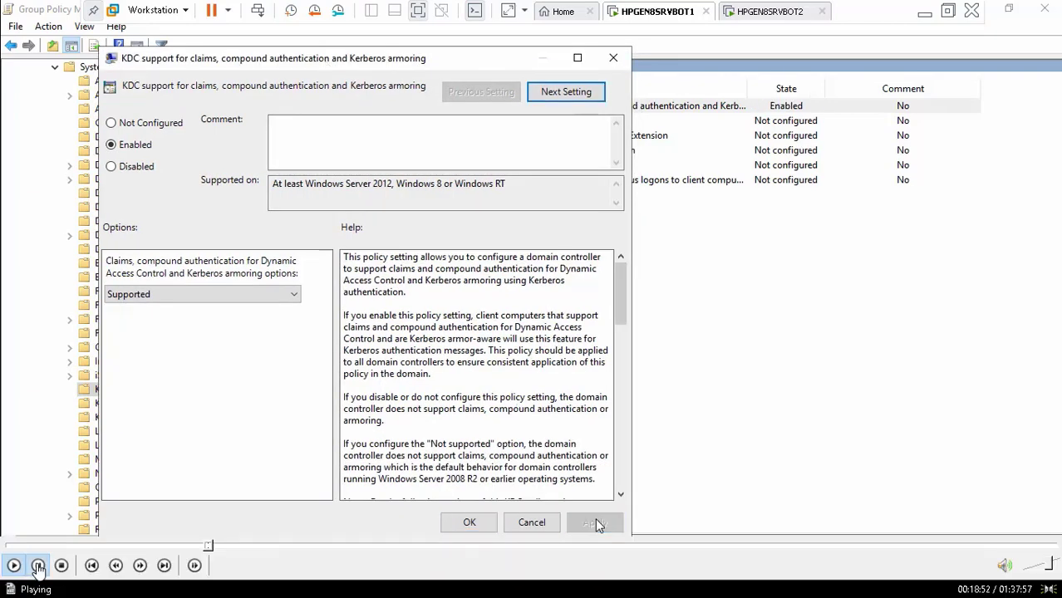
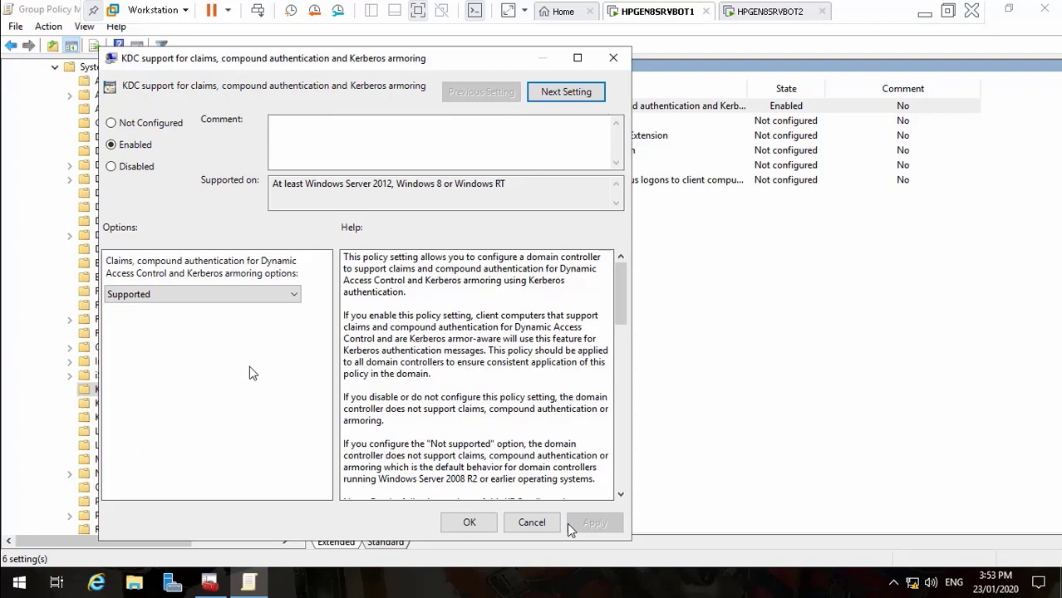
# Close the KDC claims and Kerberos armoring policy, leaving it Enabled with Supported
pyautogui.moveTo(67, 563)
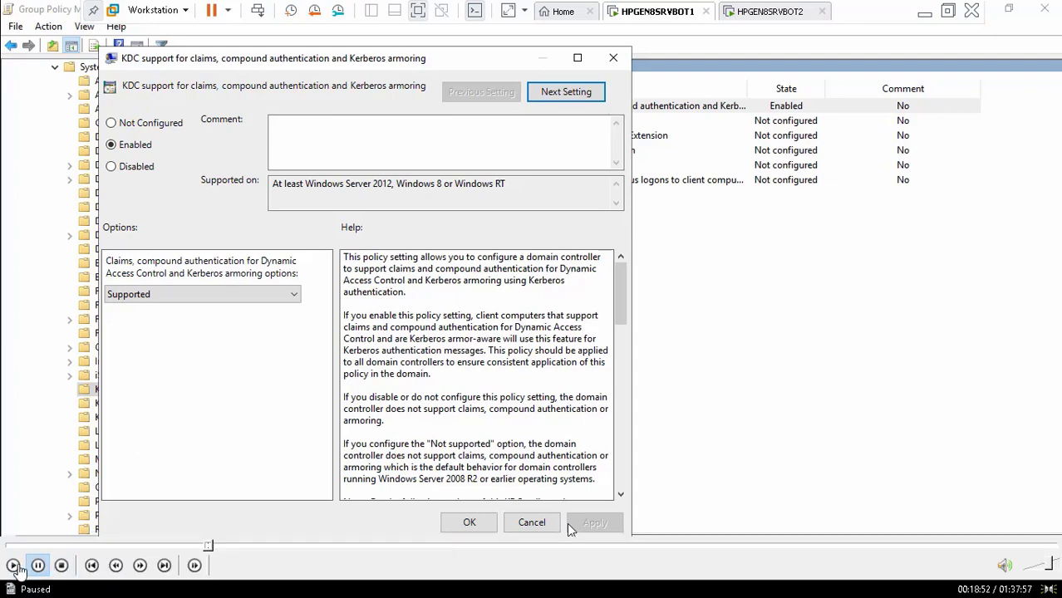
pyautogui.click(13, 565)
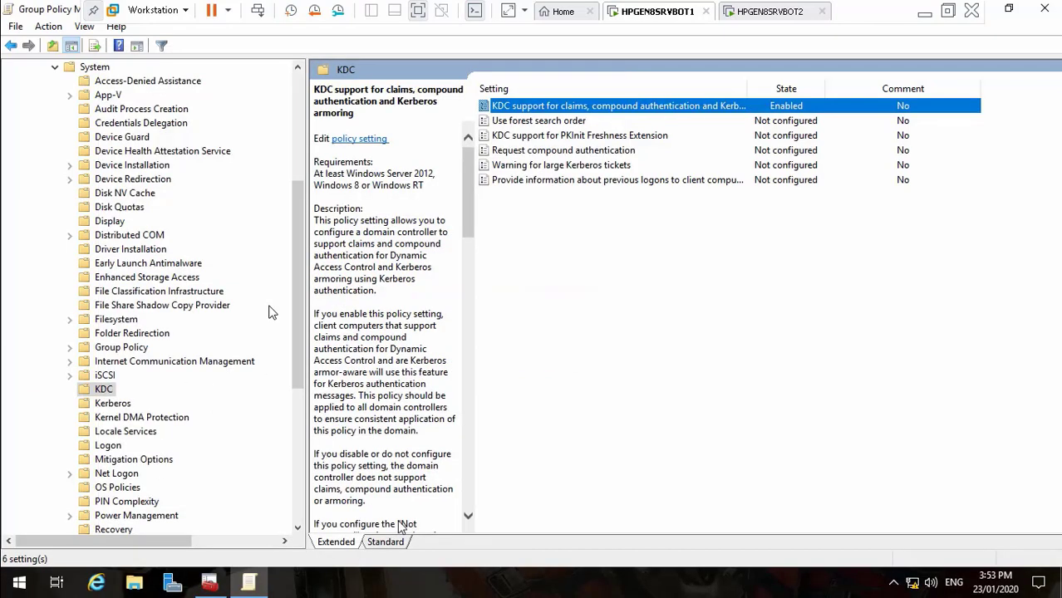
# Run gpupdate /force from the Run box, then minimize the VM window
pyautogui.rightClick(18, 585)
pyautogui.click(88, 503)
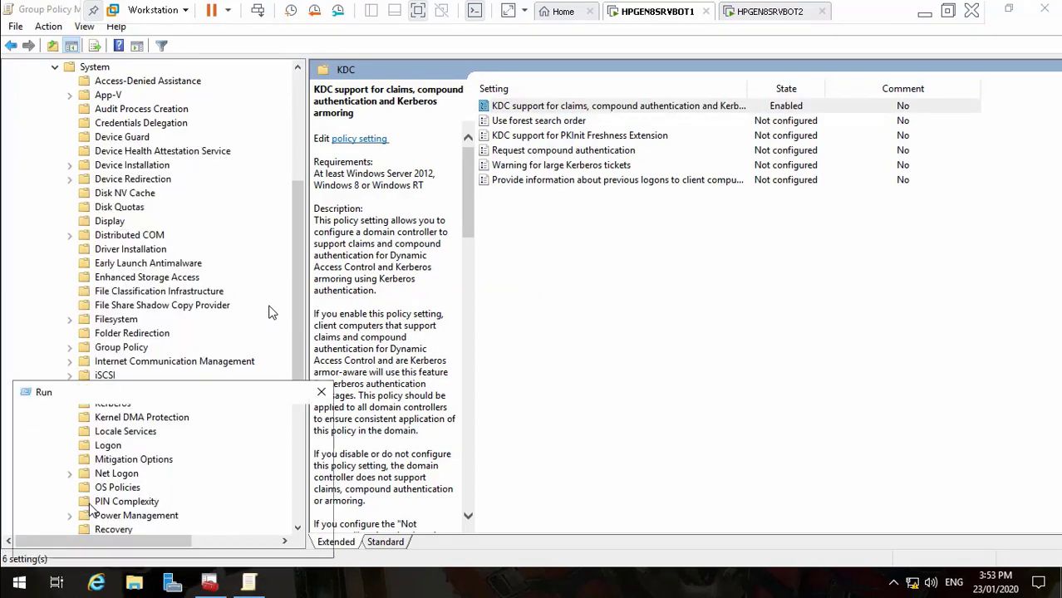
pyautogui.press('BackSpace')
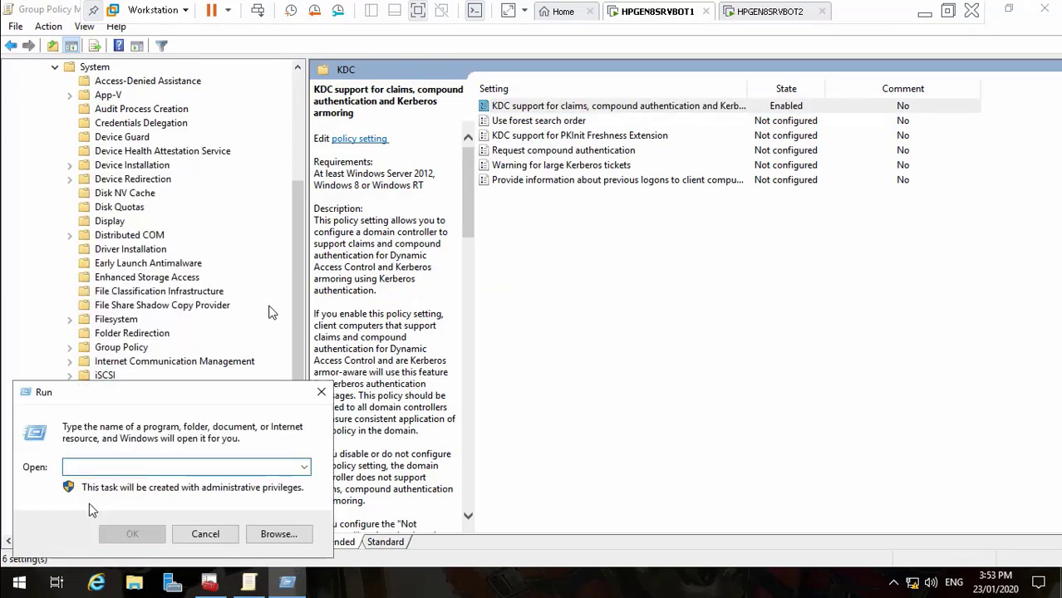
pyautogui.write('gpupdate')
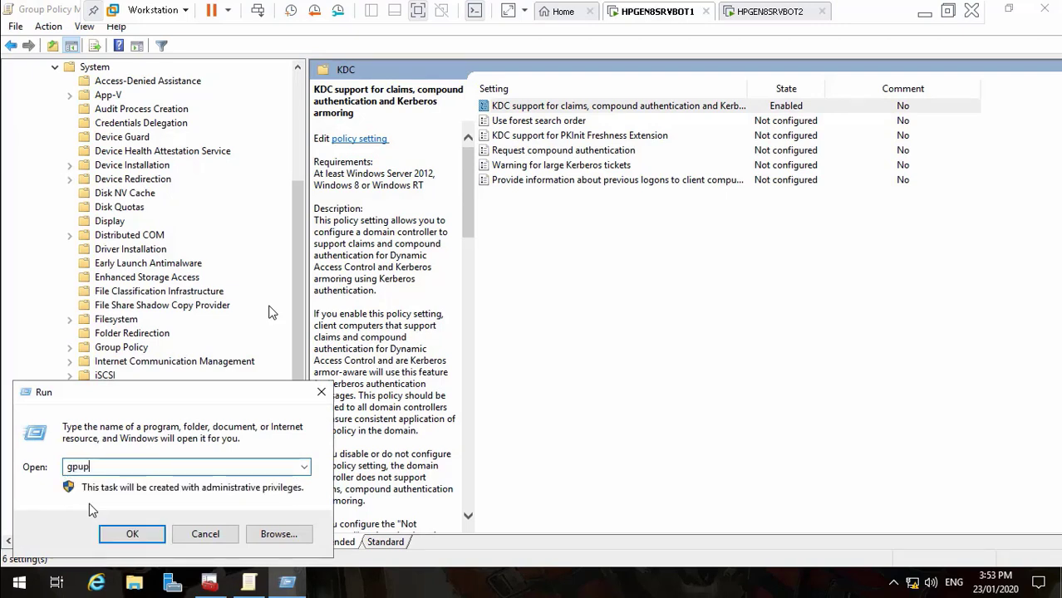
pyautogui.write(' /force')
pyautogui.press('Return')
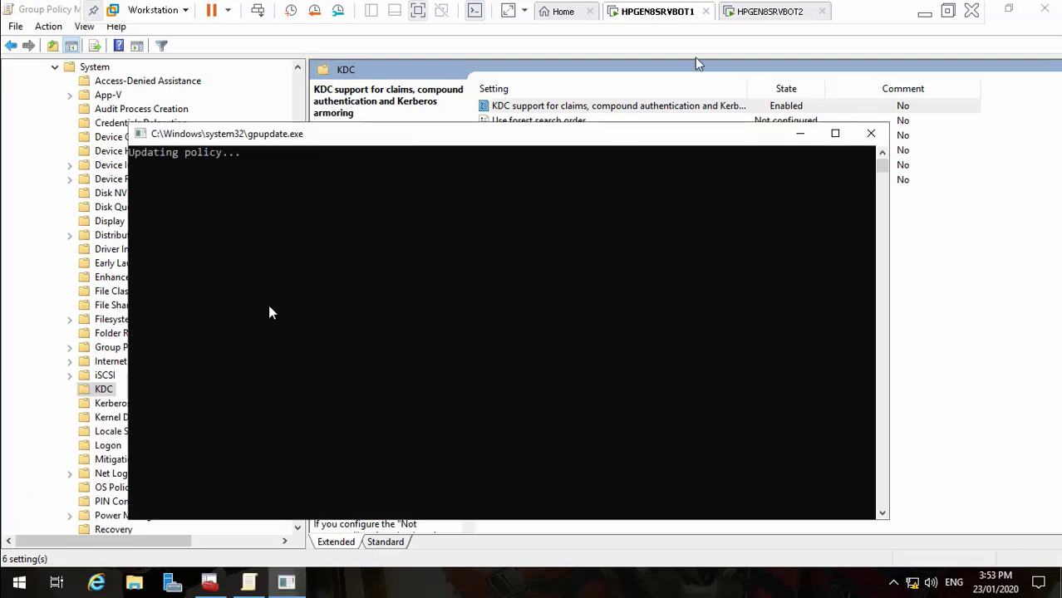
pyautogui.click(925, 13)
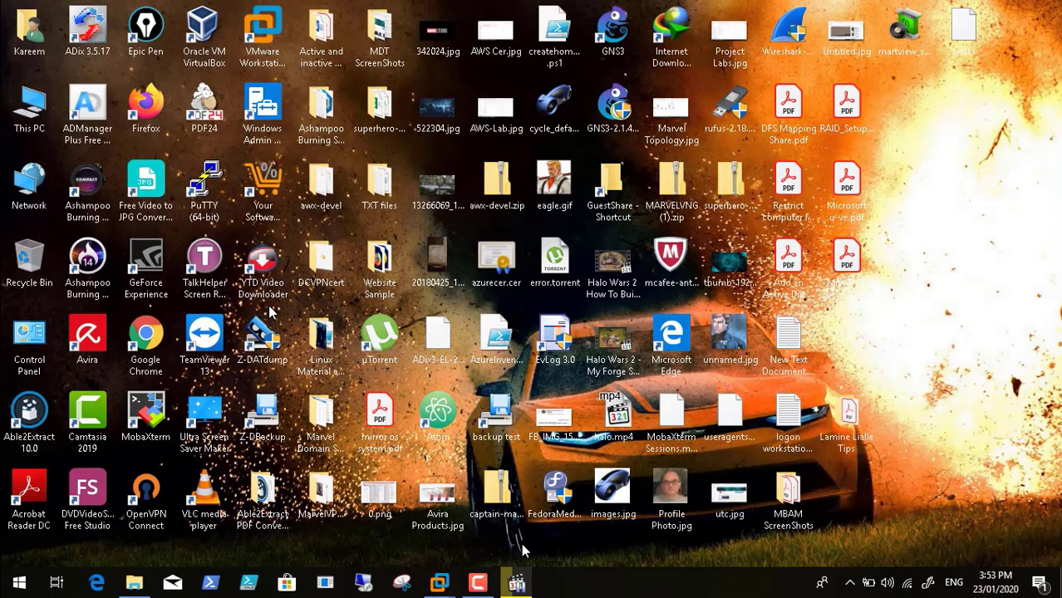
# Pause the Camtasia recording and switch back to the HPGEN8SRVBOT1 virtual machine
pyautogui.click(516, 581)
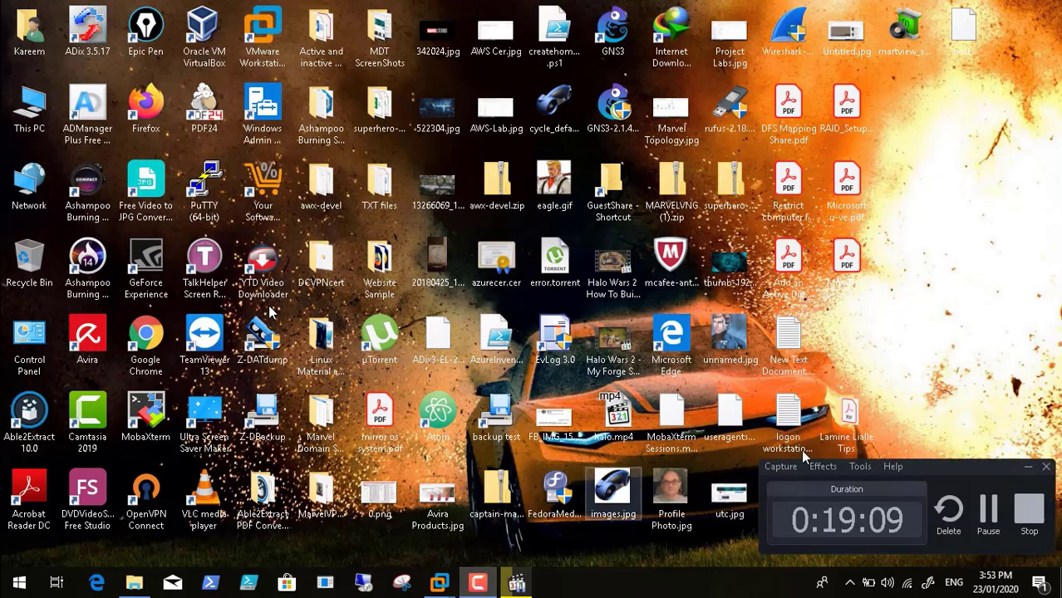
pyautogui.click(993, 504)
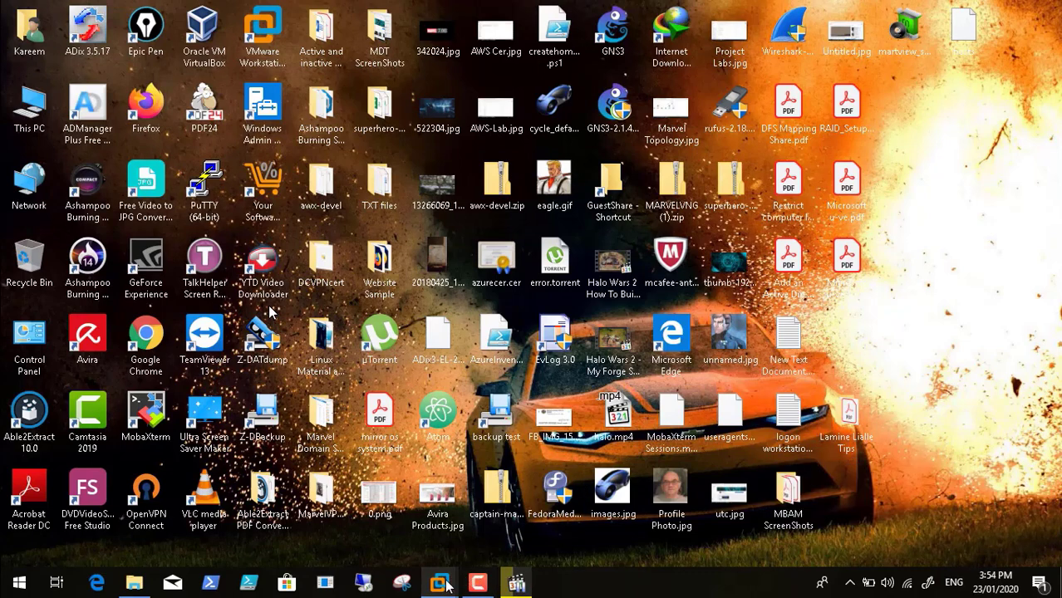
pyautogui.moveTo(439, 581)
pyautogui.click(467, 494)
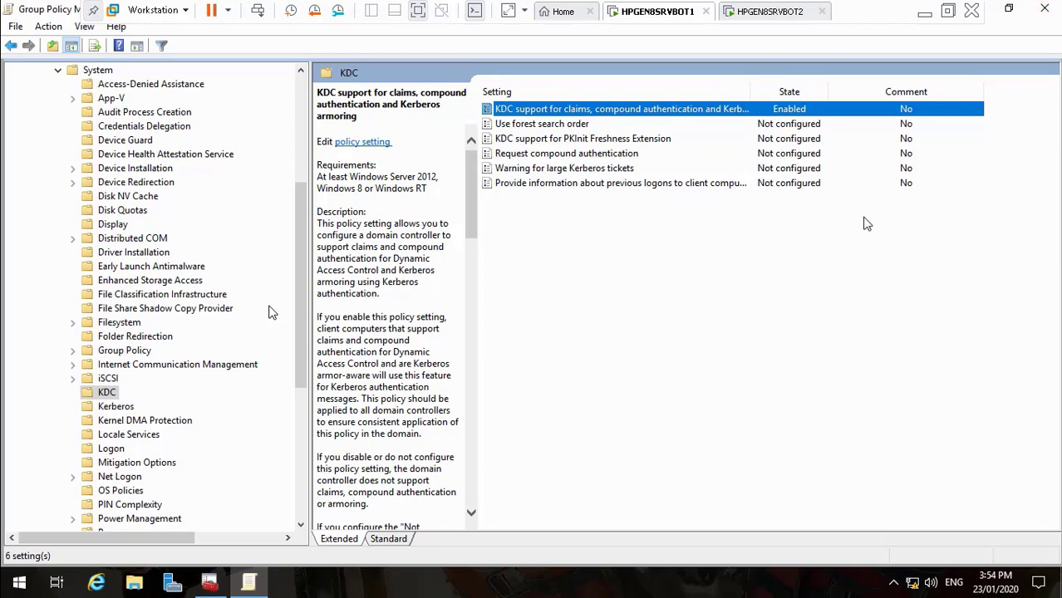
# Close the Group Policy Management Editor and minimize the Group Policy Management console
pyautogui.click(1044, 10)
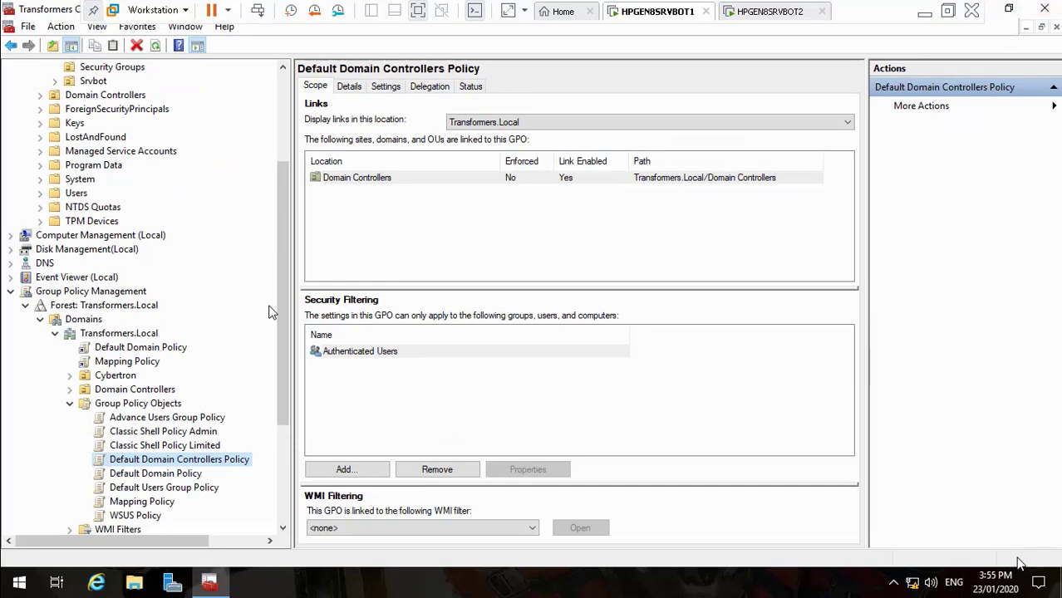
pyautogui.click(211, 584)
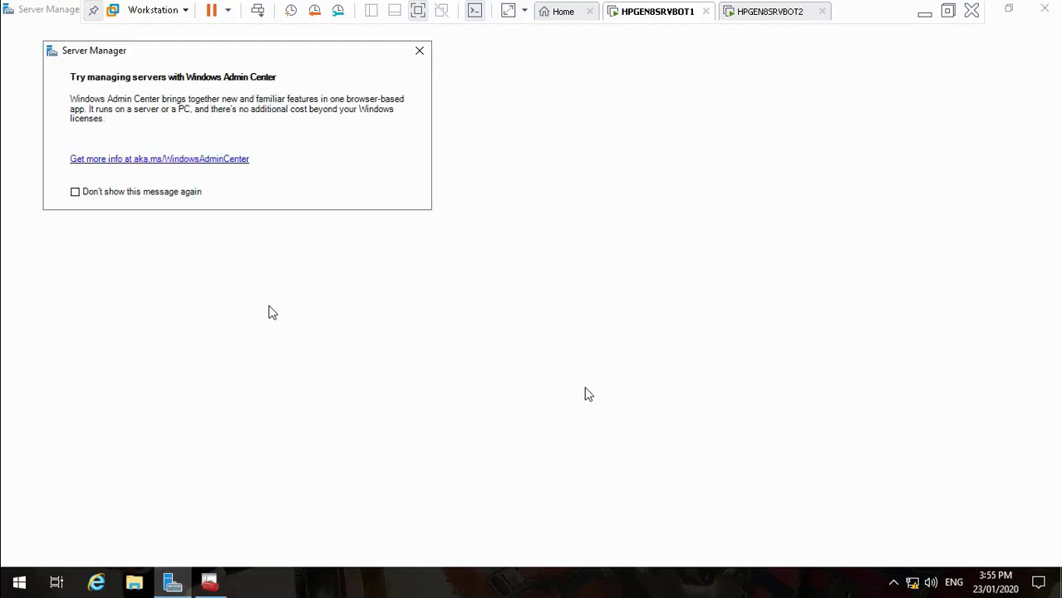
# Launch Active Directory Administrative Center from Server Manager Tools, cancel the leftover Properties dialog, and minimize the VM
pyautogui.click(419, 53)
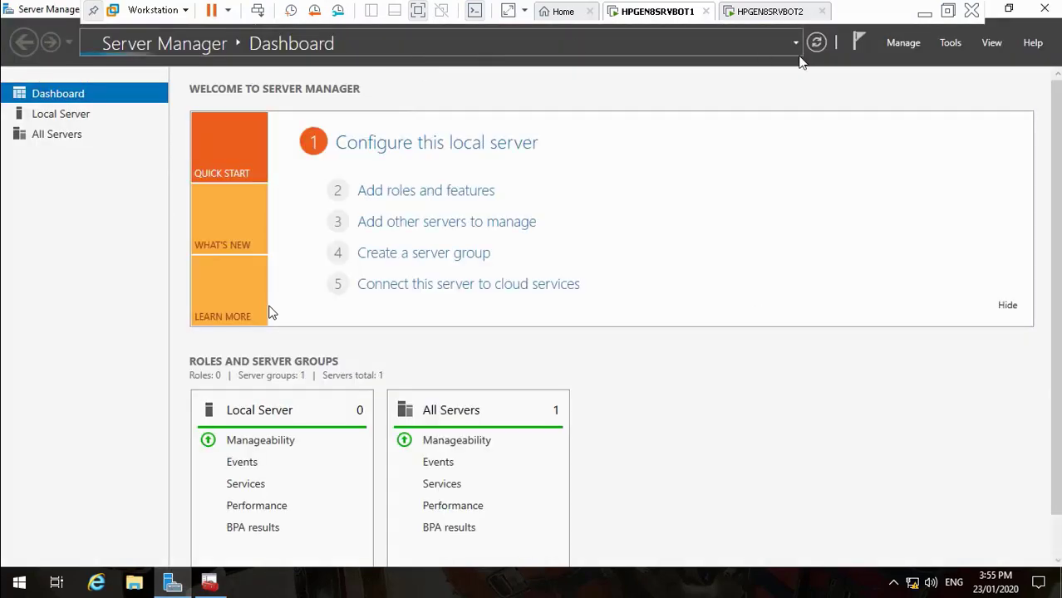
pyautogui.click(948, 43)
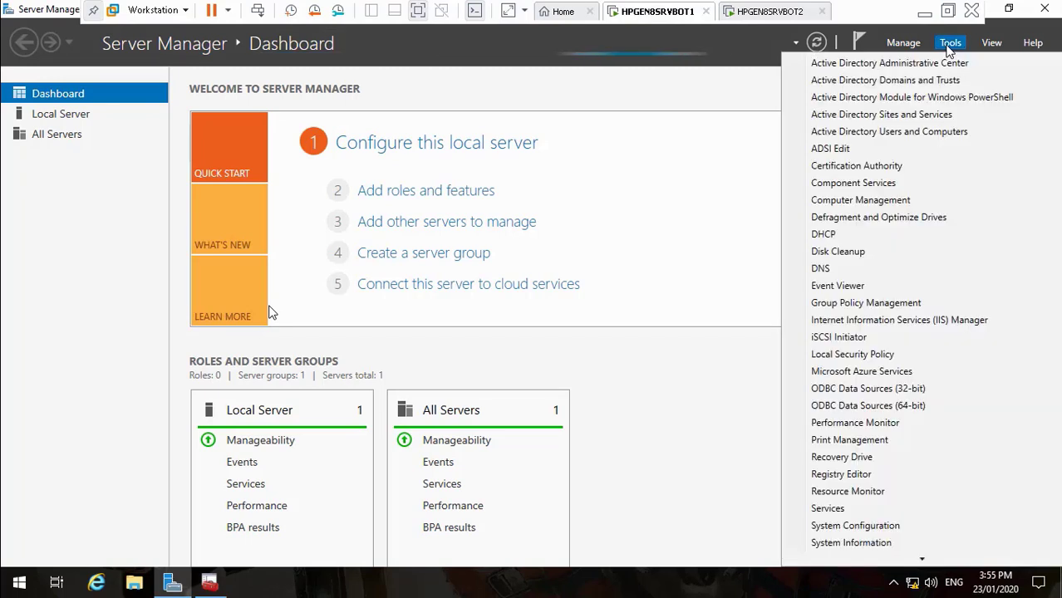
pyautogui.click(944, 70)
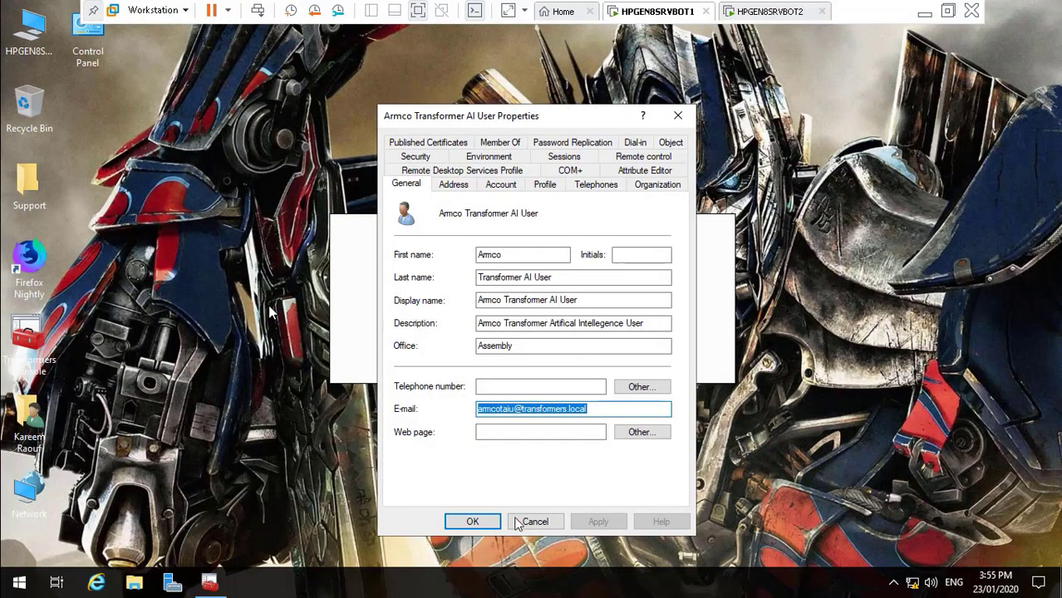
pyautogui.click(533, 521)
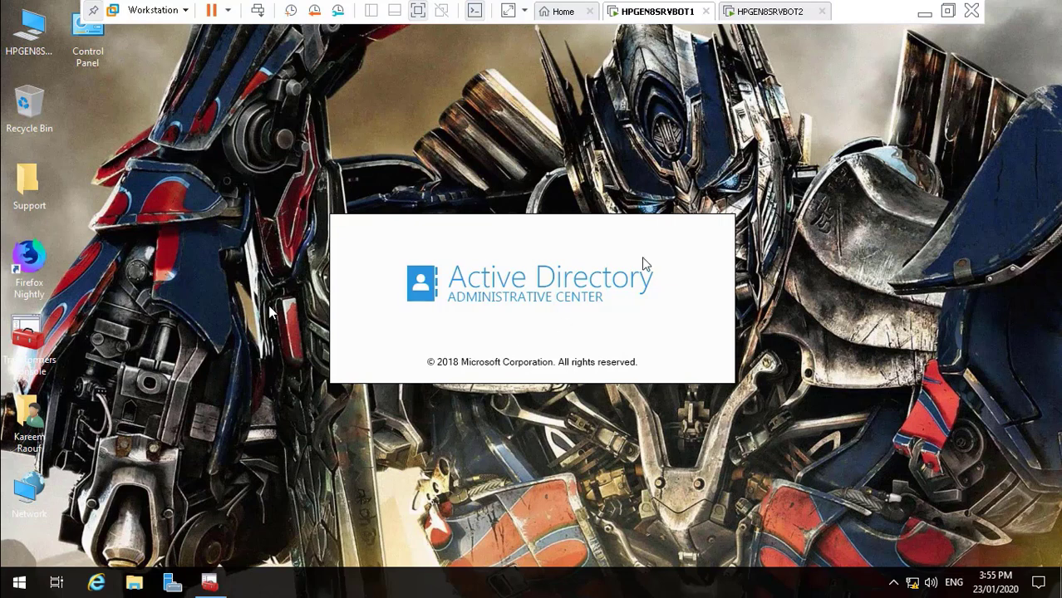
pyautogui.click(924, 12)
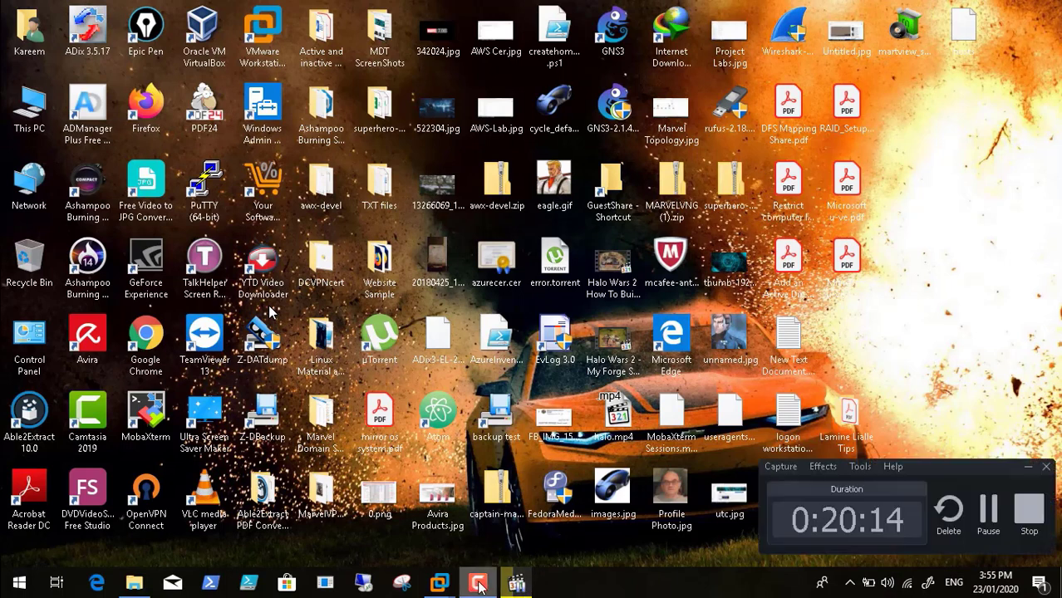
# Pause recording, return to the VM, maximize the admin center and open Dynamic Access Control
pyautogui.click(516, 584)
pyautogui.click(989, 513)
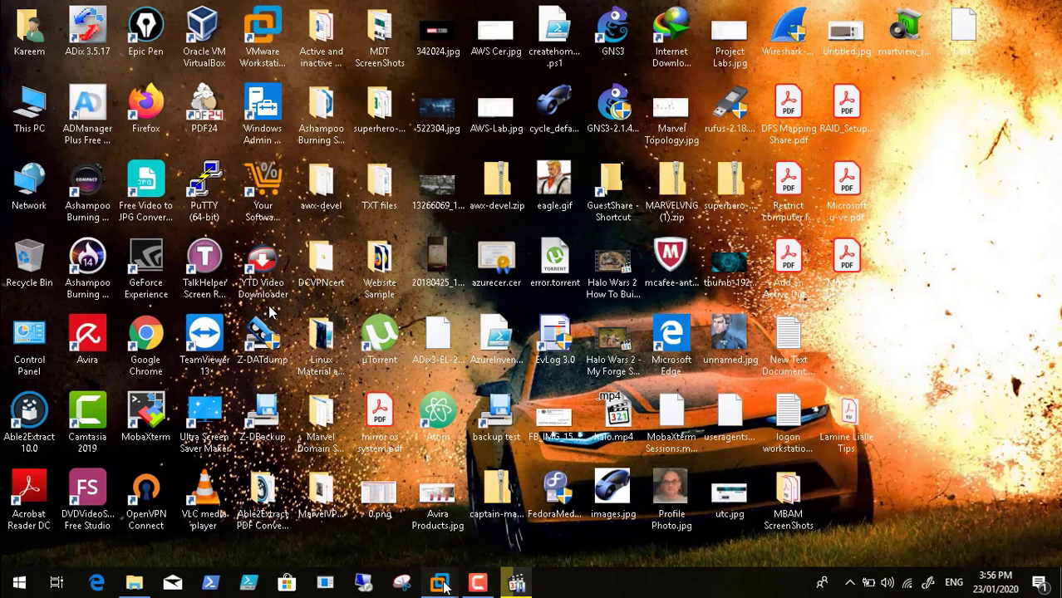
pyautogui.moveTo(443, 588)
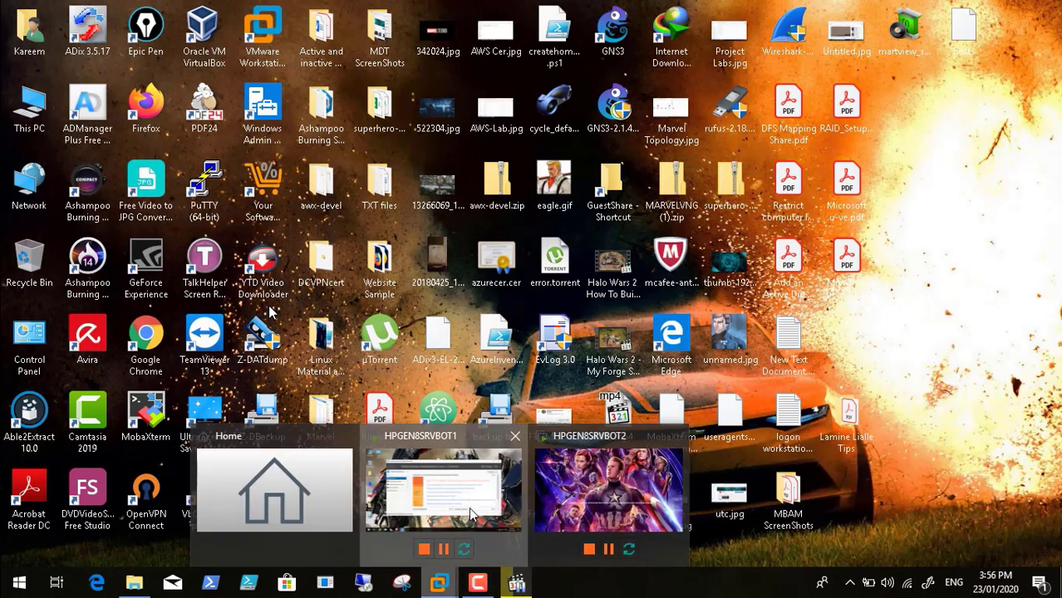
pyautogui.click(443, 494)
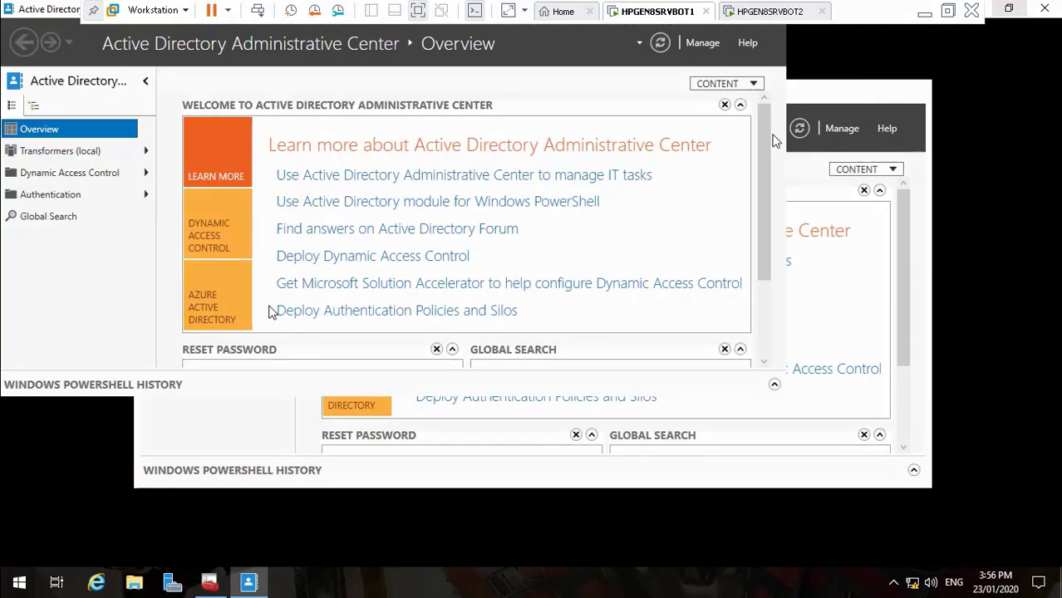
pyautogui.click(869, 90)
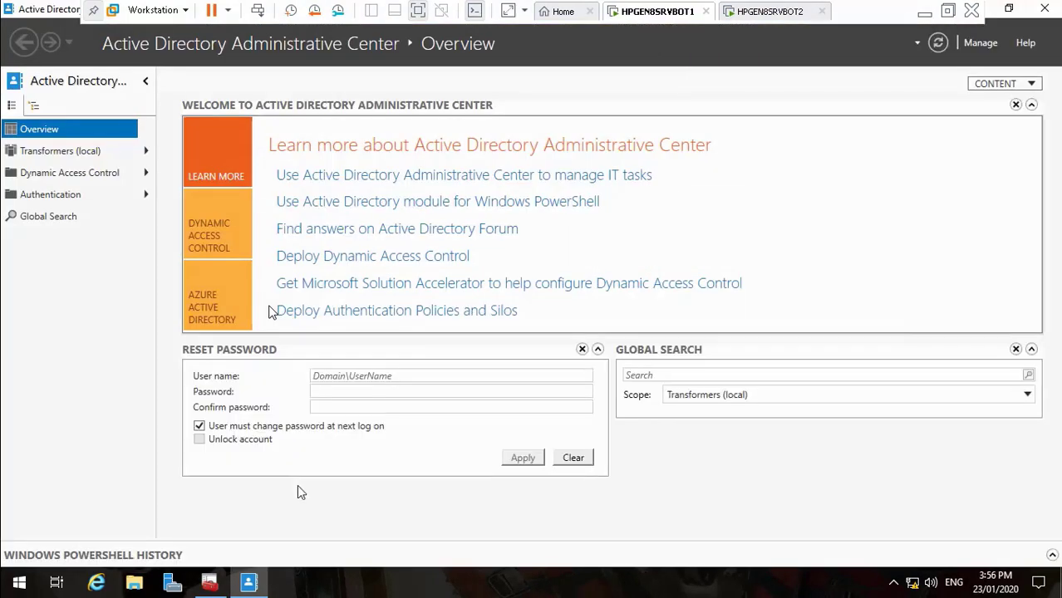
pyautogui.rightClick(247, 585)
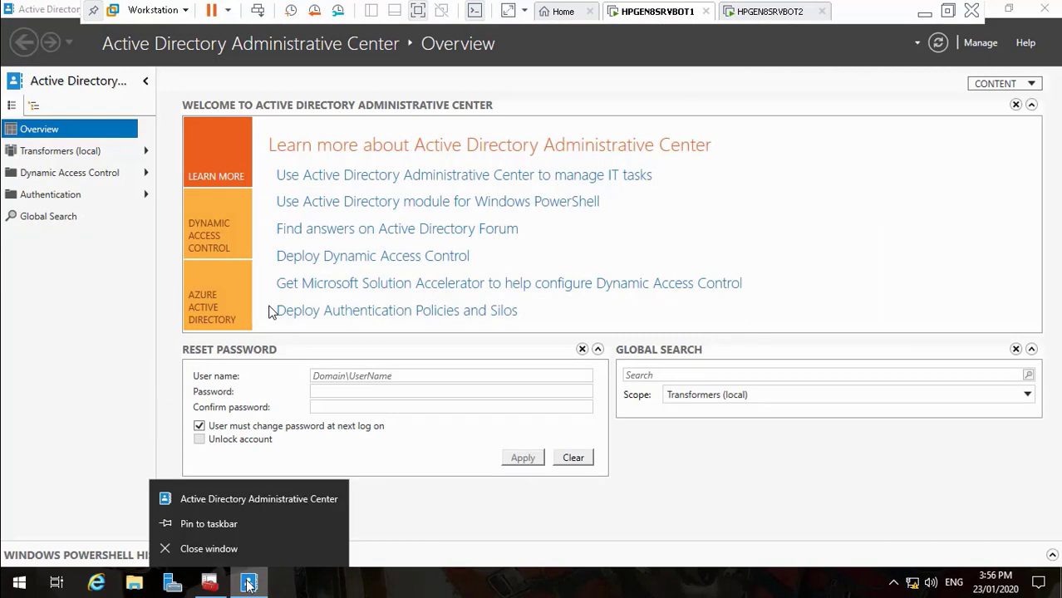
pyautogui.click(88, 174)
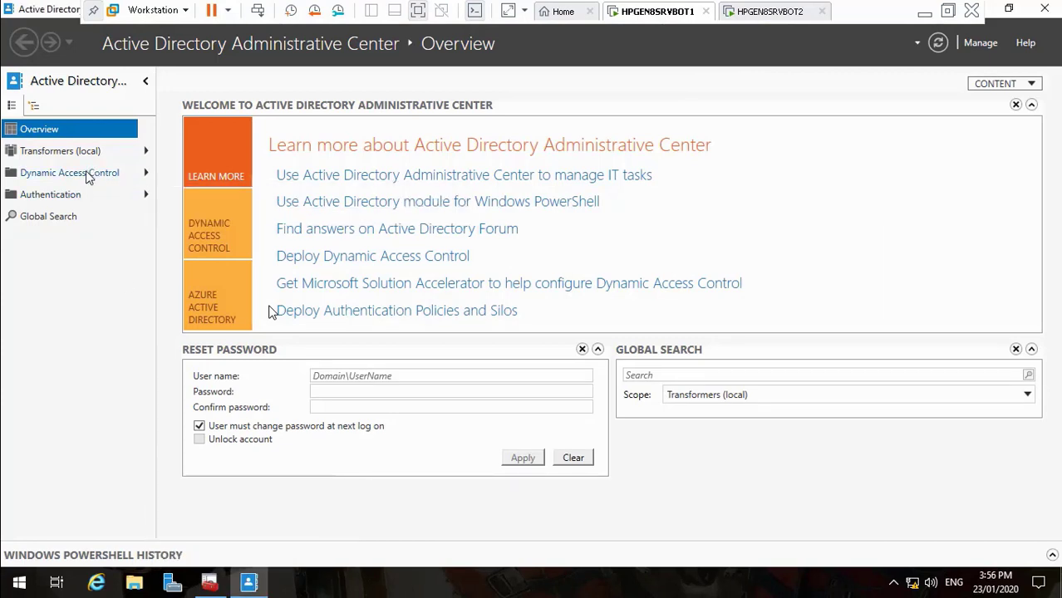
pyautogui.click(88, 175)
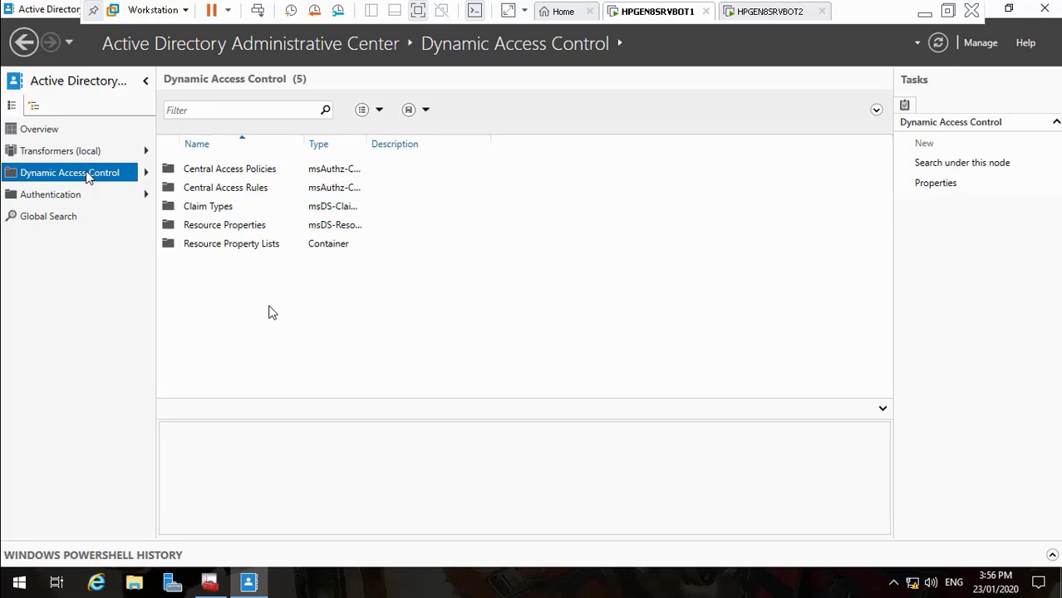
# Pause recording again, then peek into Claim Types and bring up its context menu
pyautogui.click(925, 10)
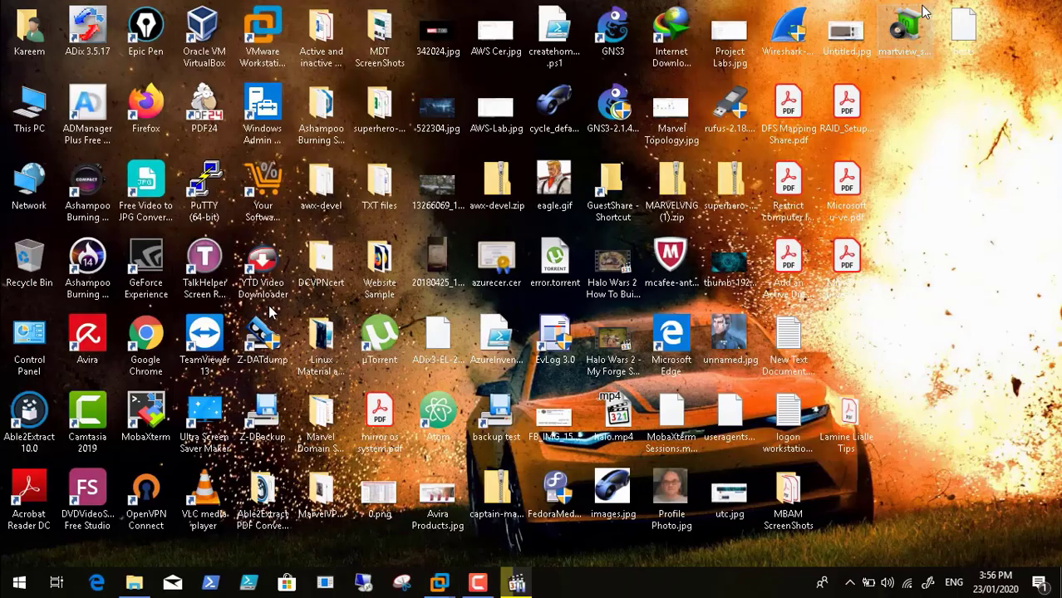
pyautogui.click(481, 586)
pyautogui.click(987, 509)
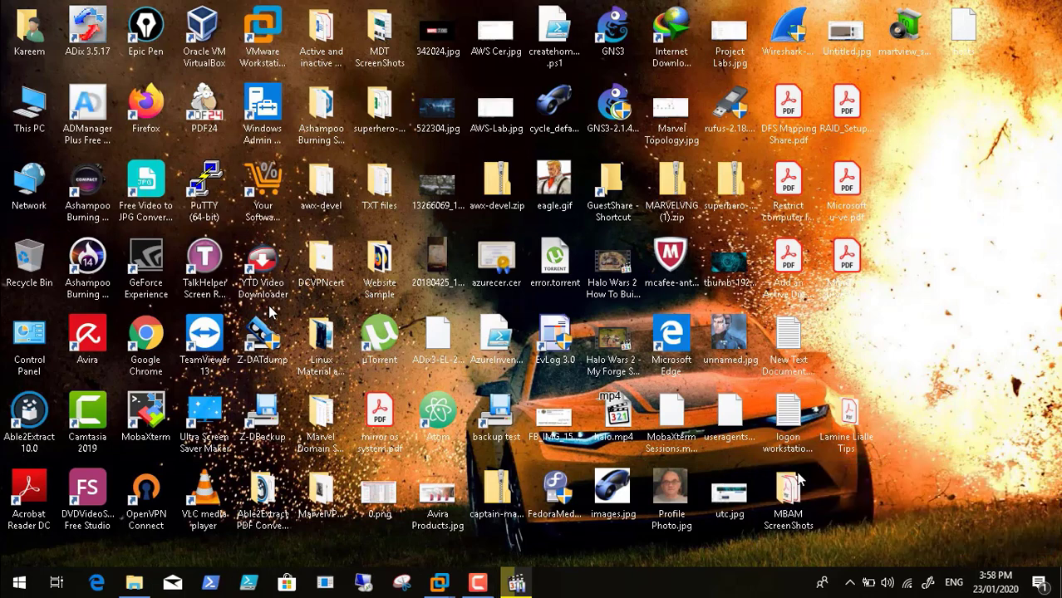
pyautogui.moveTo(439, 585)
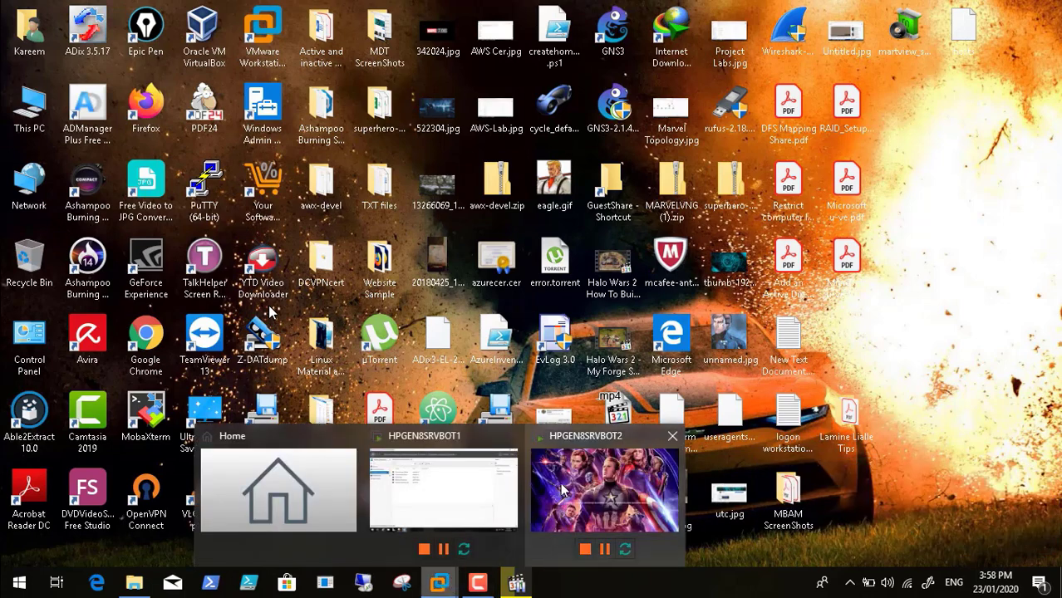
pyautogui.click(462, 497)
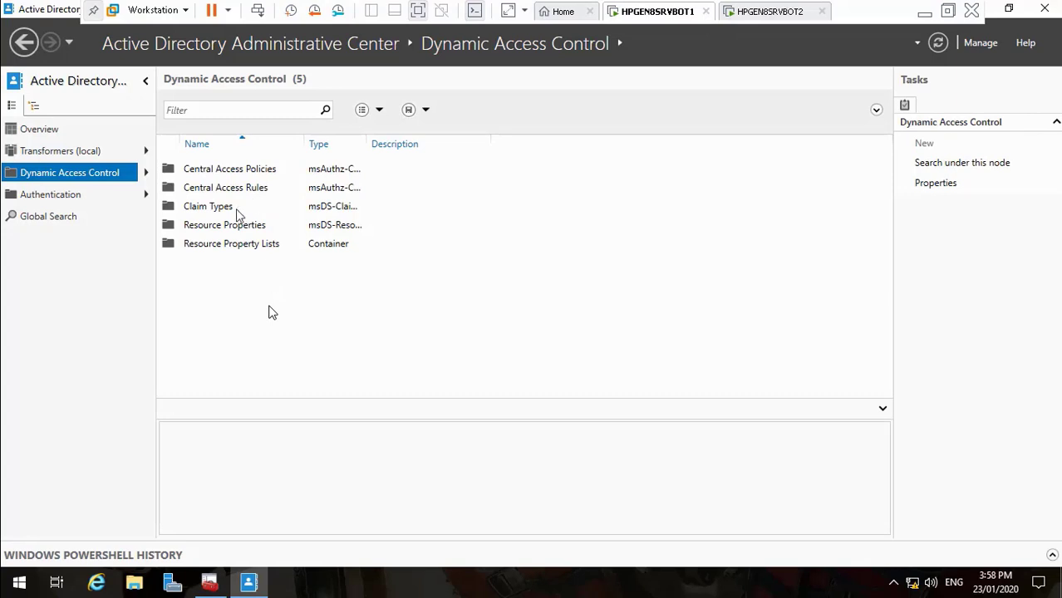
pyautogui.doubleClick(219, 207)
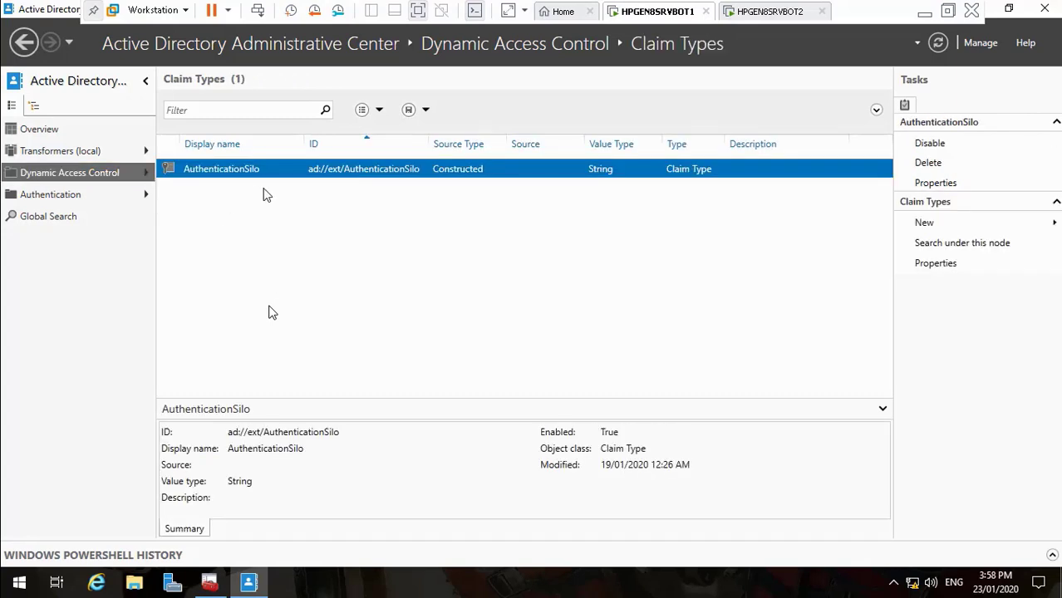
pyautogui.click(138, 172)
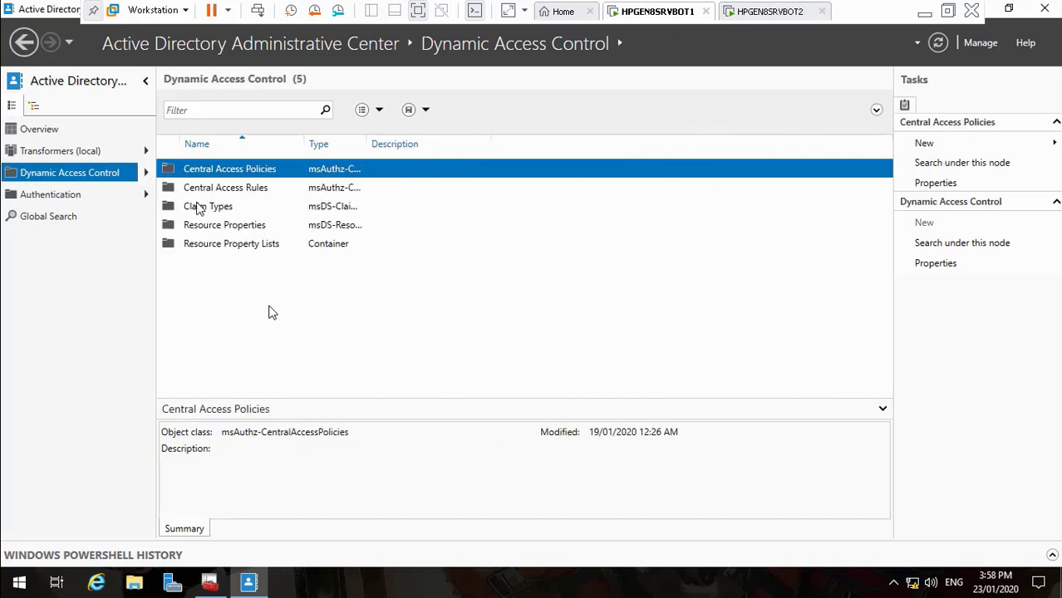
pyautogui.rightClick(202, 213)
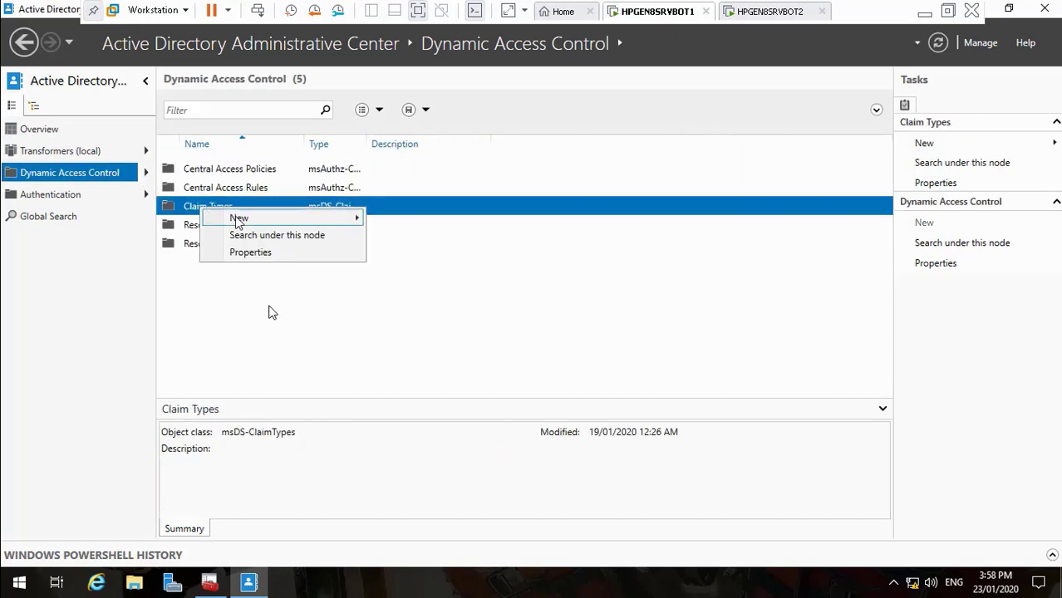
# Create claim types based on the department and title attributes
pyautogui.moveTo(239, 218)
pyautogui.click(408, 219)
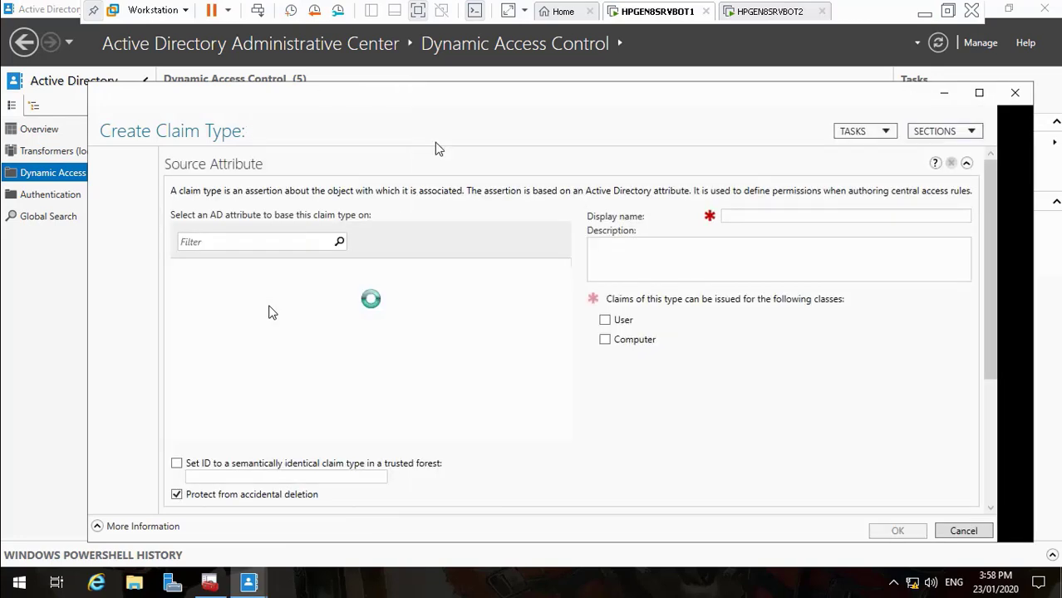
pyautogui.click(232, 242)
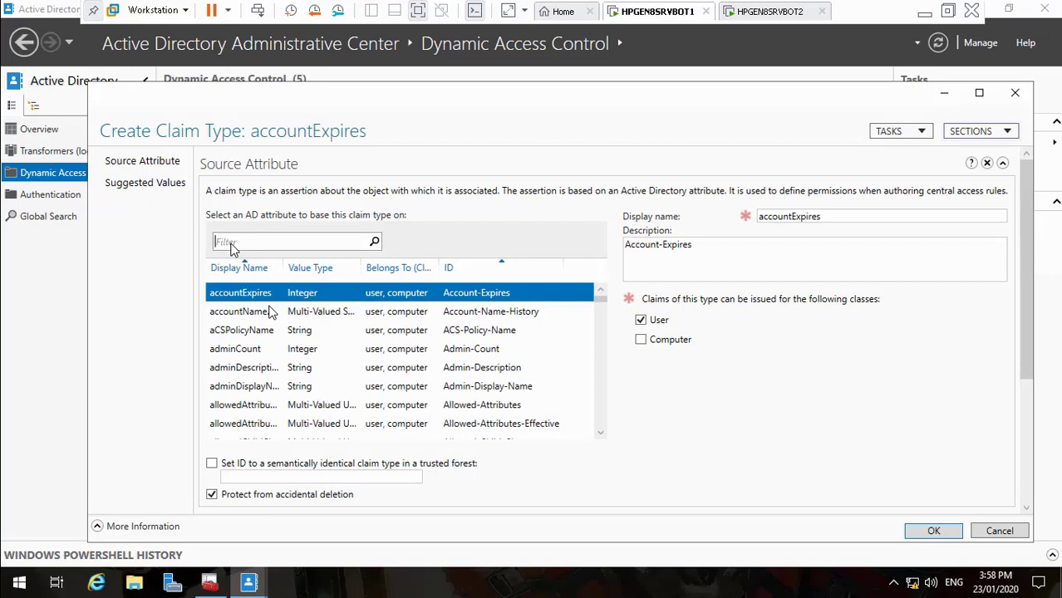
pyautogui.write('Depart')
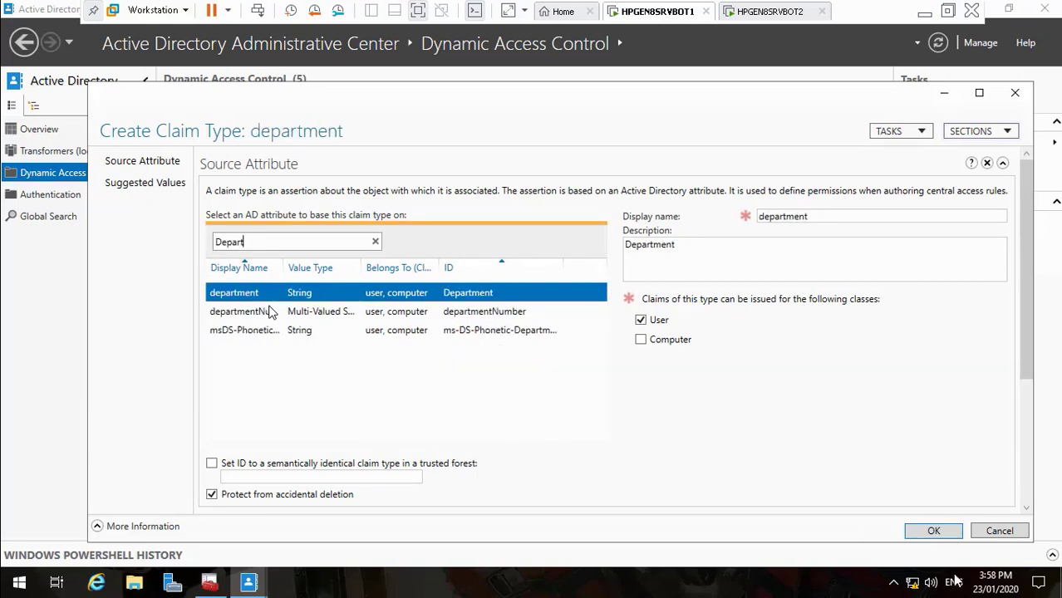
pyautogui.click(933, 532)
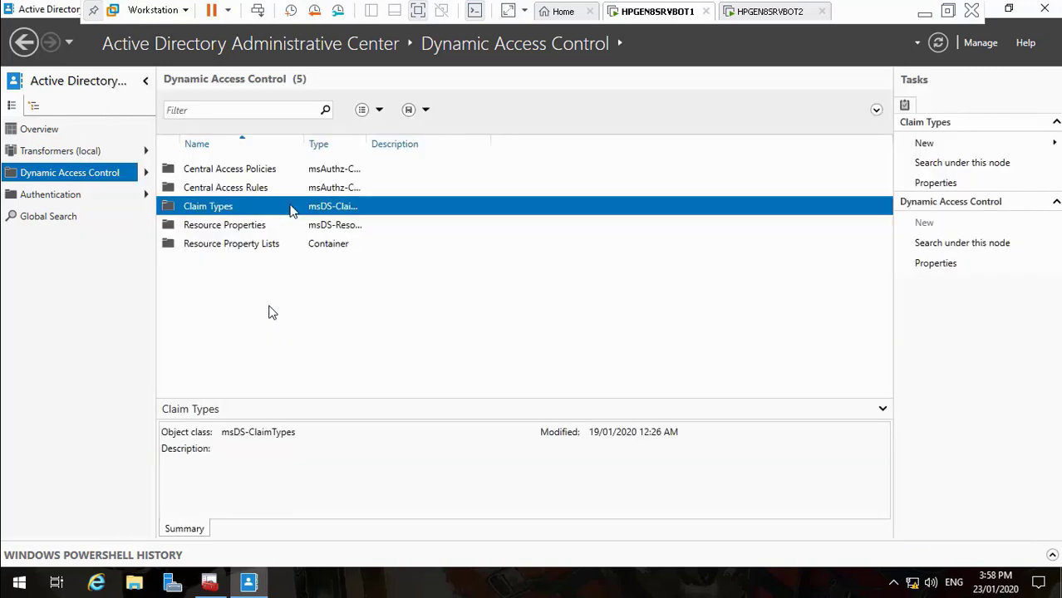
pyautogui.rightClick(221, 206)
pyautogui.moveTo(247, 220)
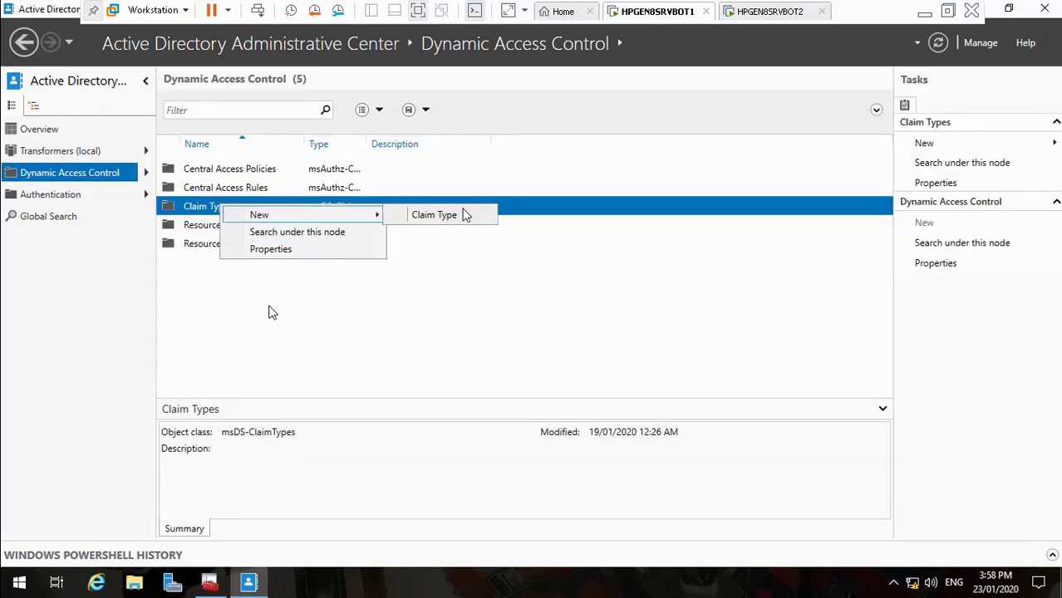
pyautogui.click(465, 213)
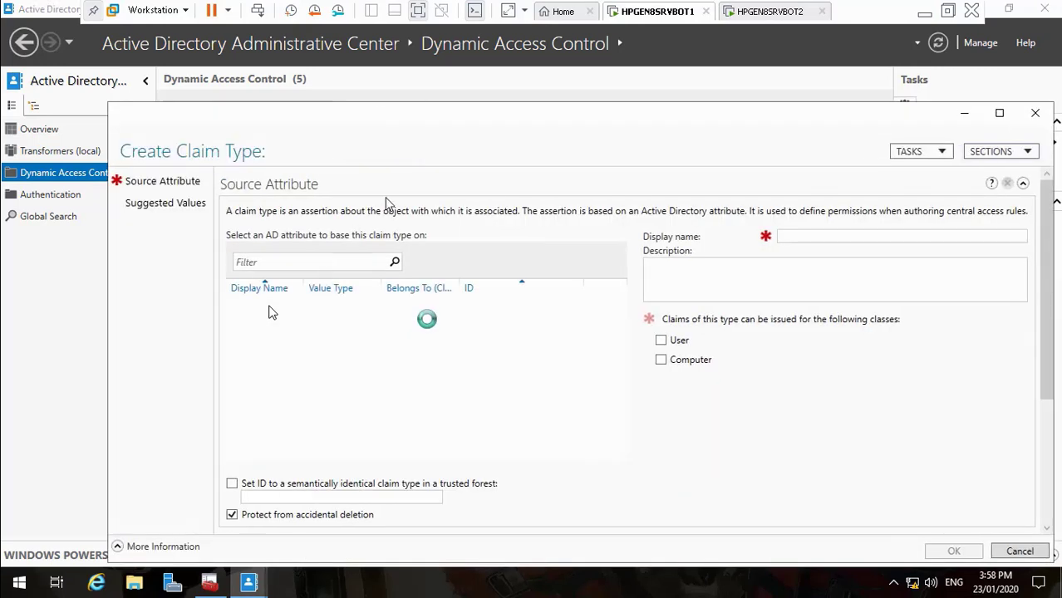
pyautogui.click(316, 266)
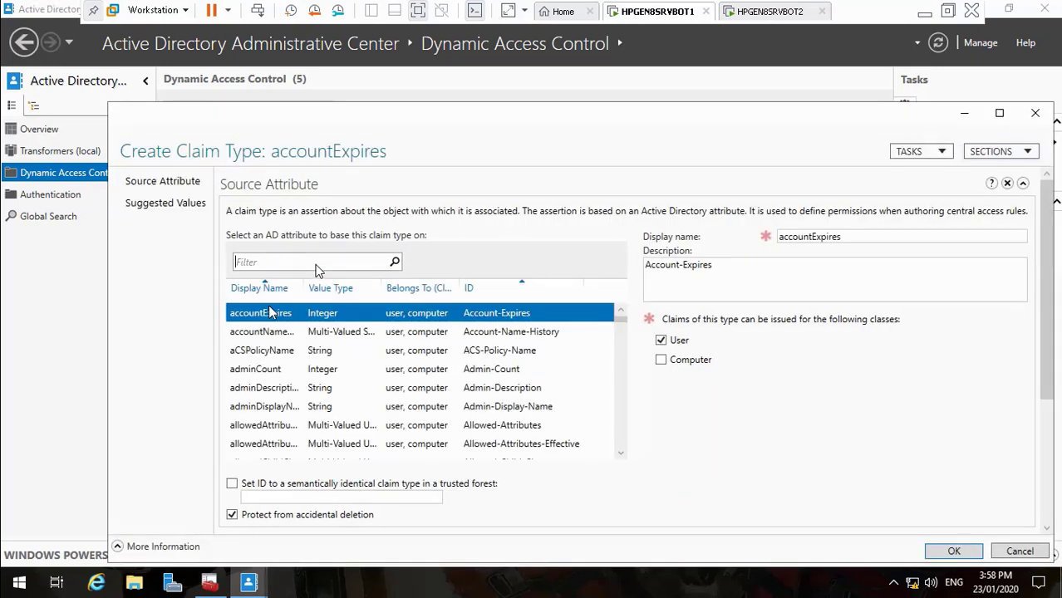
pyautogui.write('job')
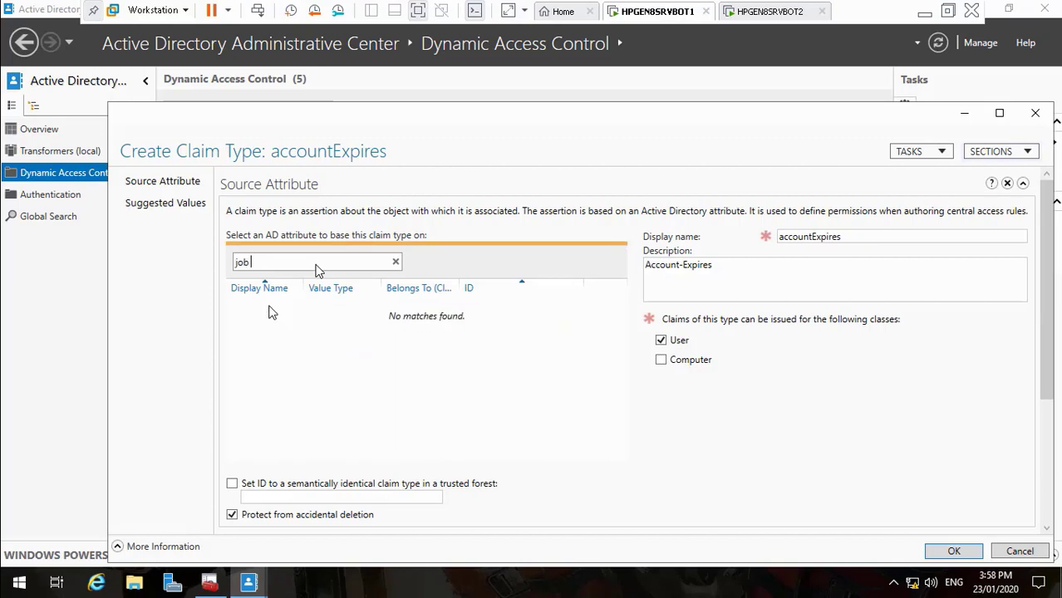
pyautogui.press('BackSpace')
pyautogui.press('BackSpace')
pyautogui.press('BackSpace')
pyautogui.write('title')
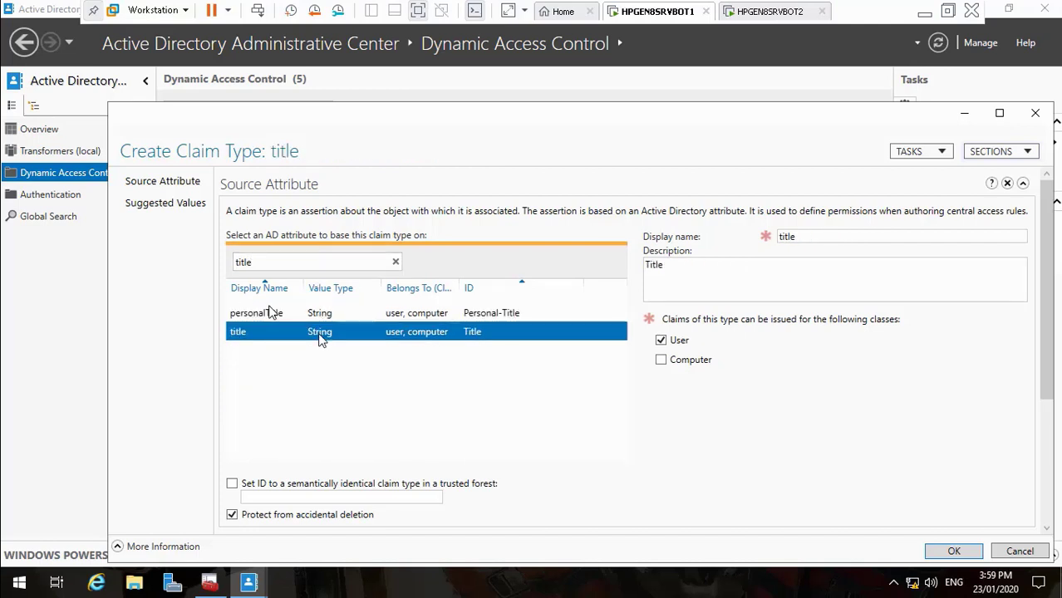
pyautogui.click(946, 554)
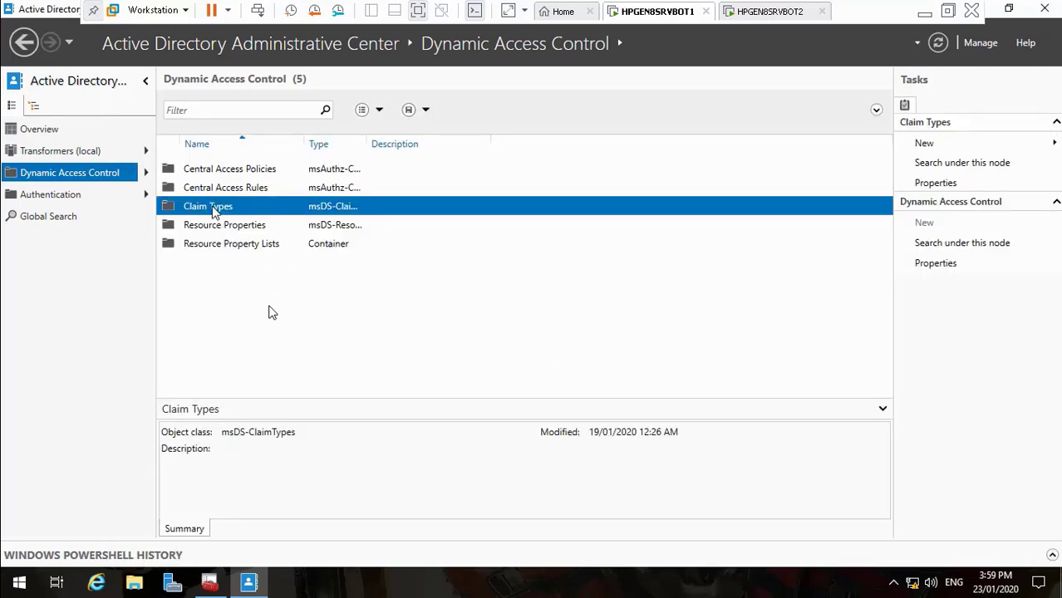
# Create claim types based on the division and location attributes
pyautogui.rightClick(214, 210)
pyautogui.moveTo(247, 217)
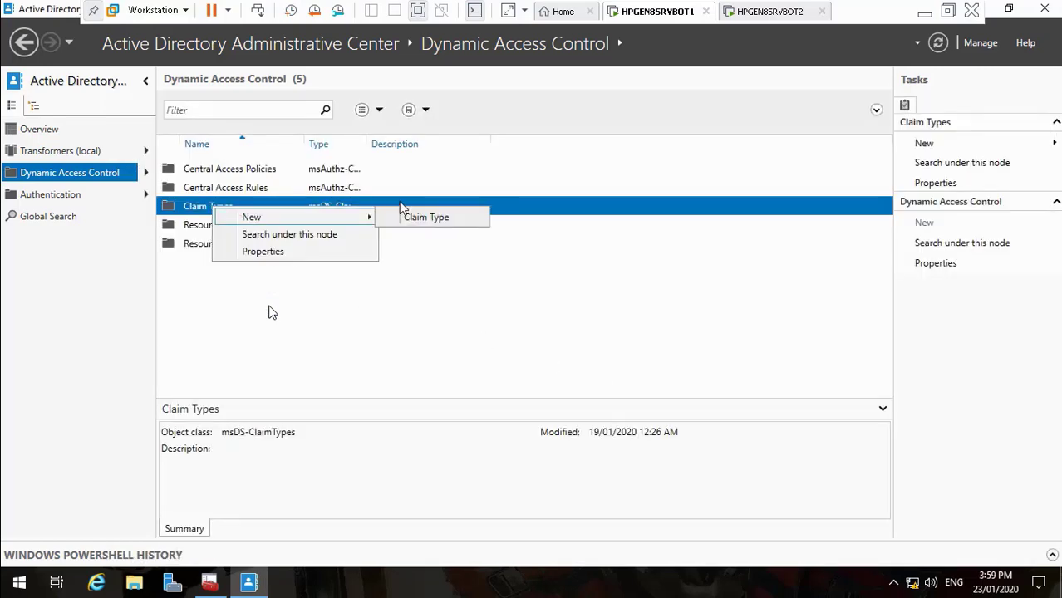
pyautogui.click(438, 221)
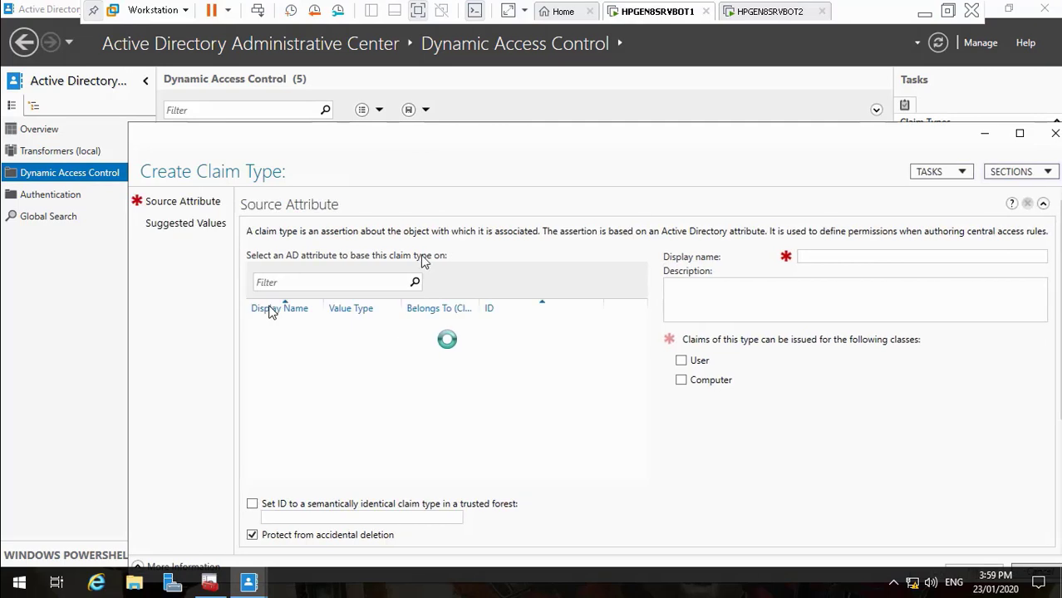
pyautogui.click(316, 284)
pyautogui.write('division')
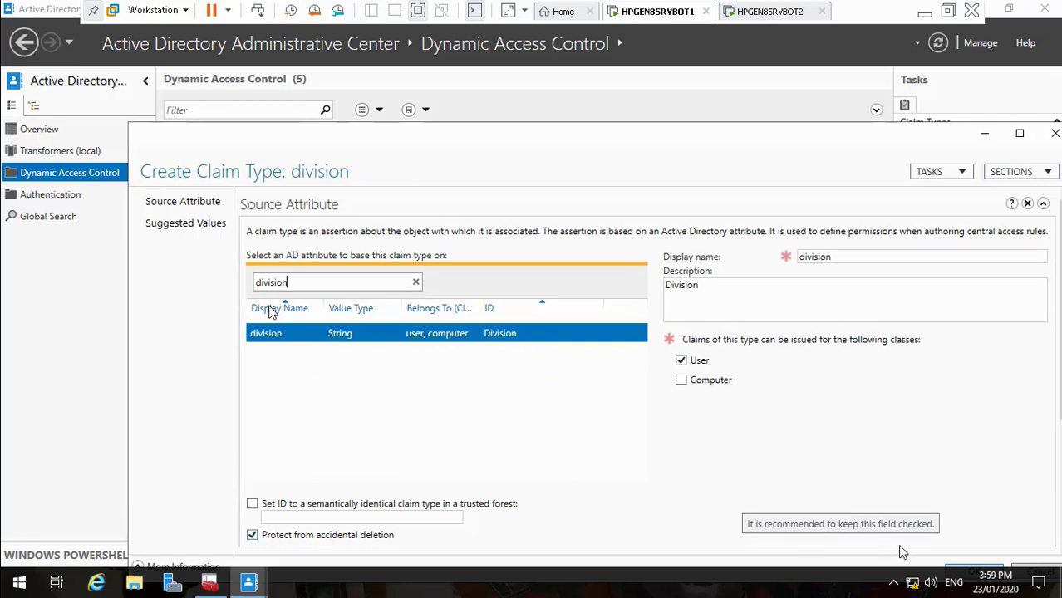
pyautogui.click(952, 573)
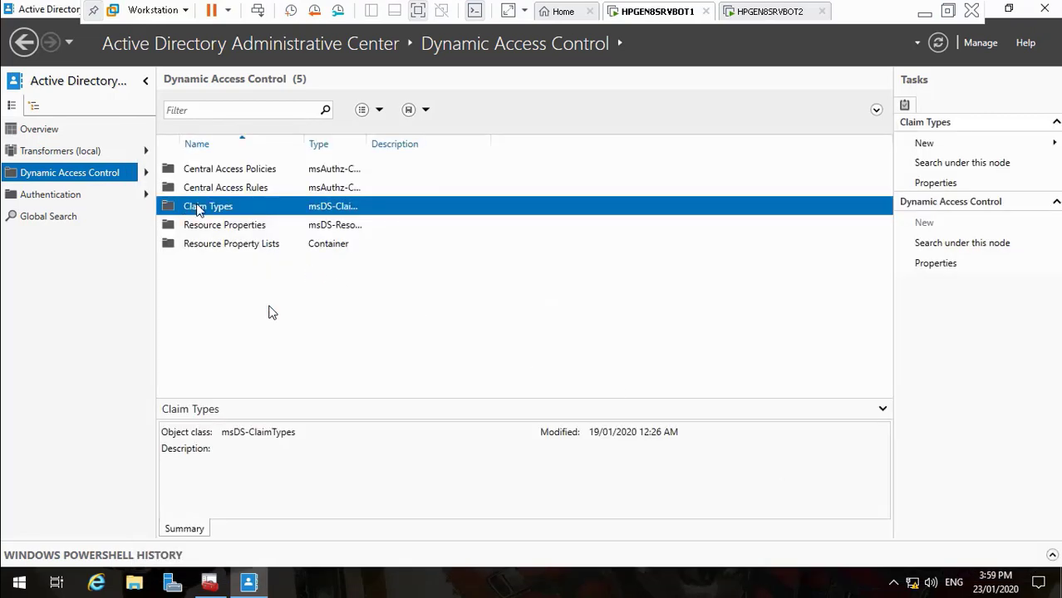
pyautogui.rightClick(198, 211)
pyautogui.moveTo(353, 214)
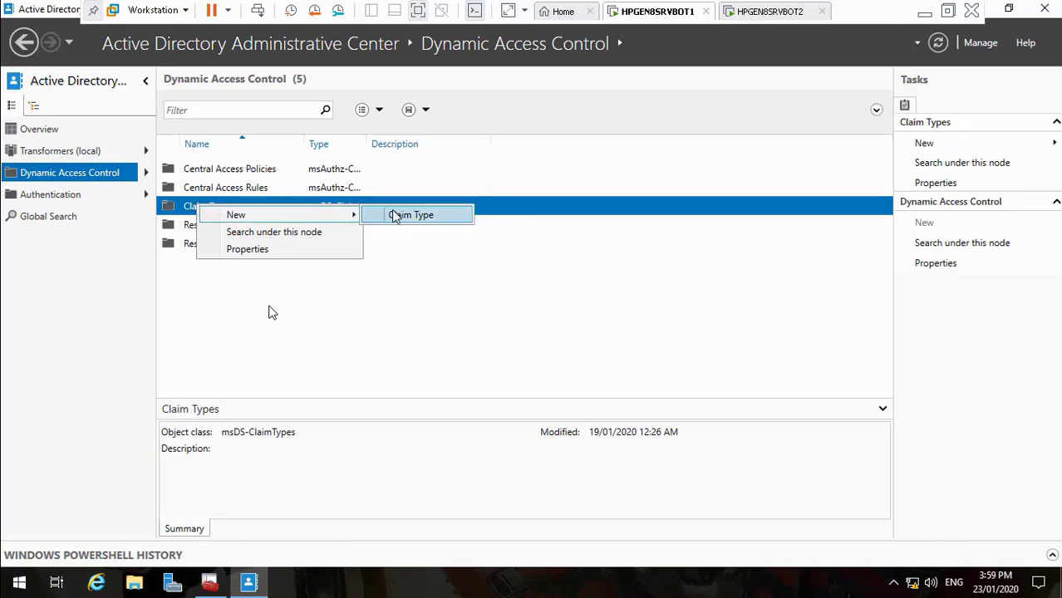
pyautogui.click(393, 215)
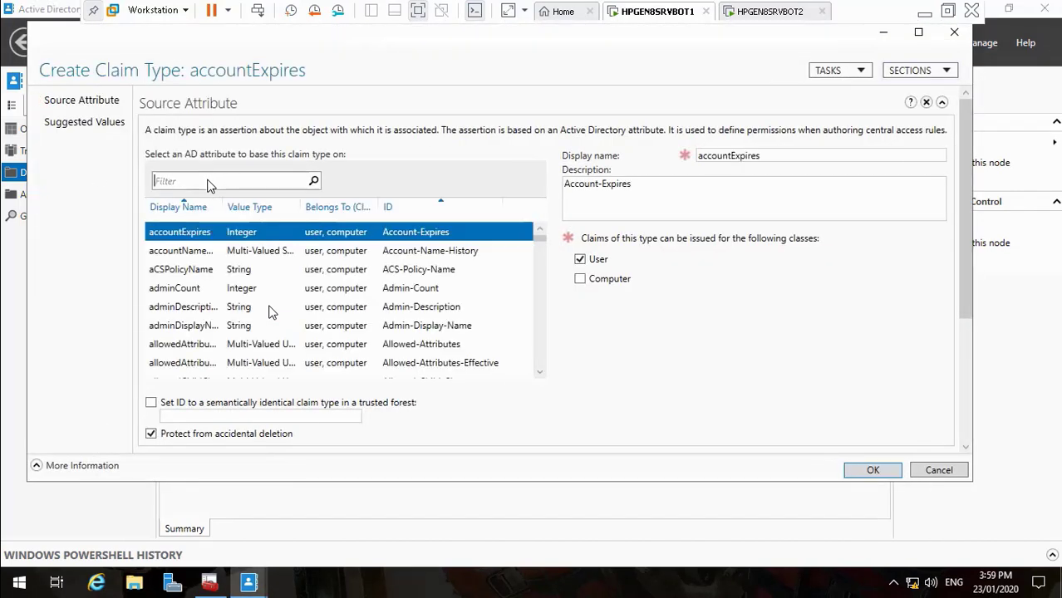
pyautogui.write('location')
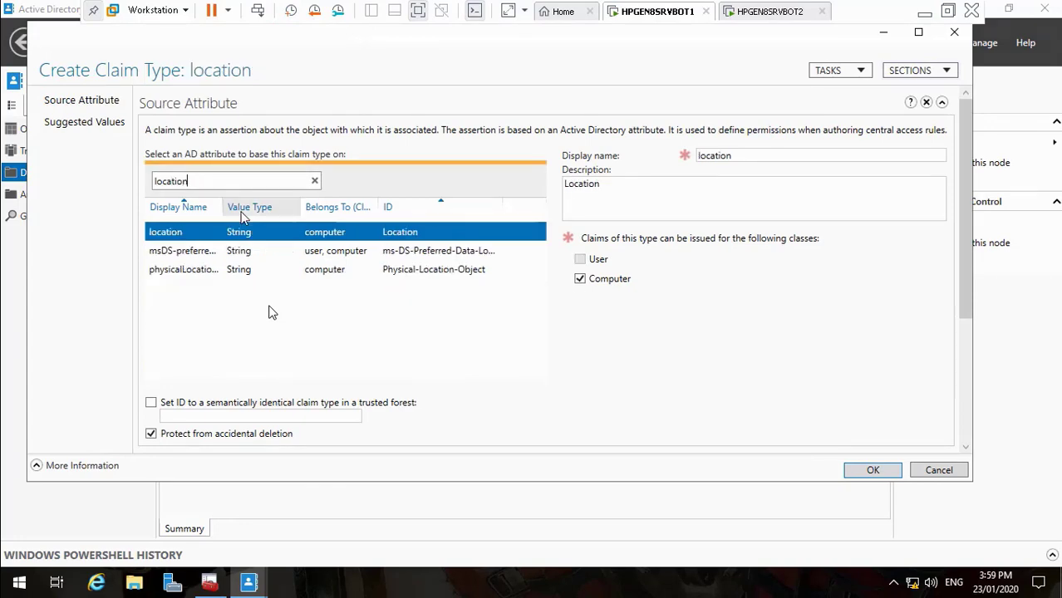
pyautogui.click(872, 470)
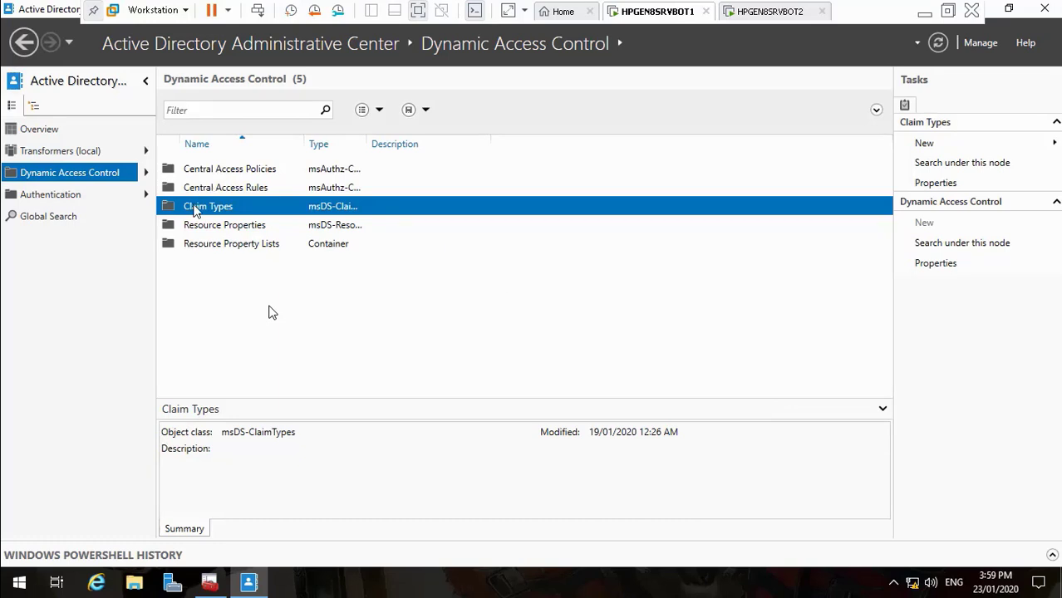
# Review the department, division, location and title claim types, then go back to Dynamic Access Control
pyautogui.doubleClick(196, 211)
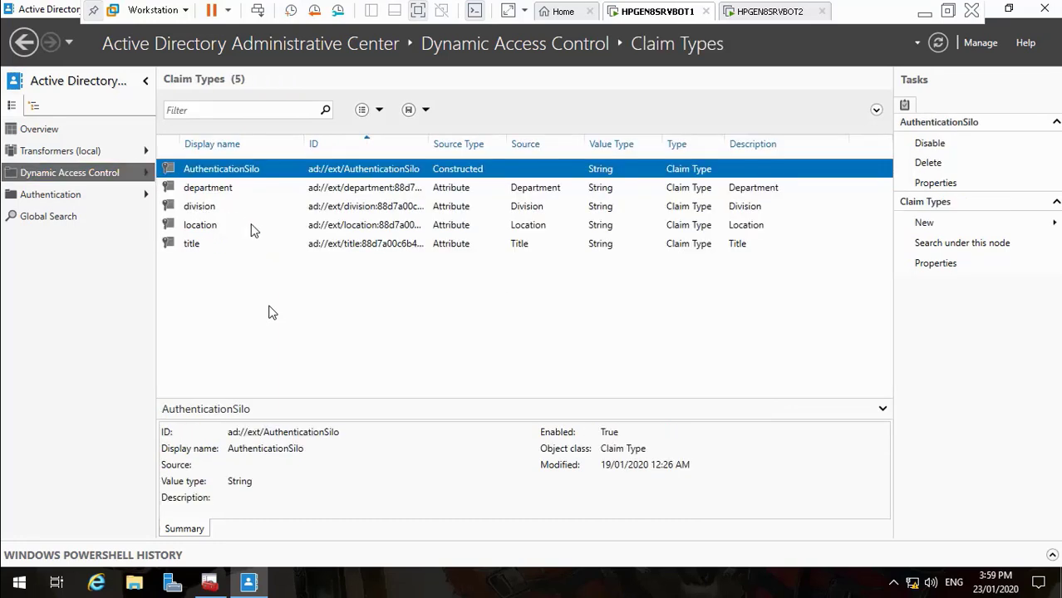
pyautogui.click(201, 191)
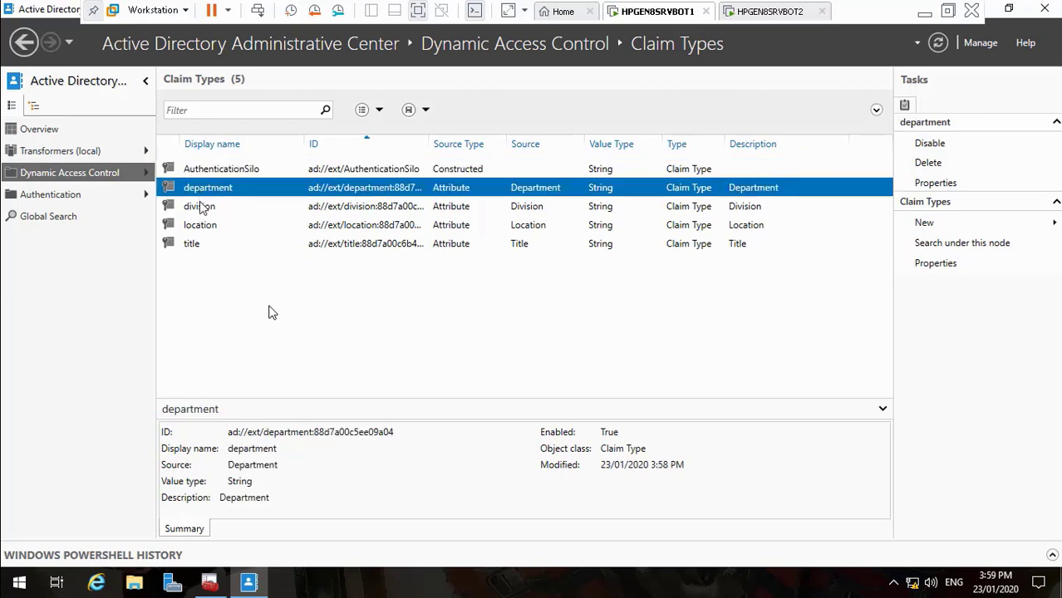
pyautogui.click(200, 207)
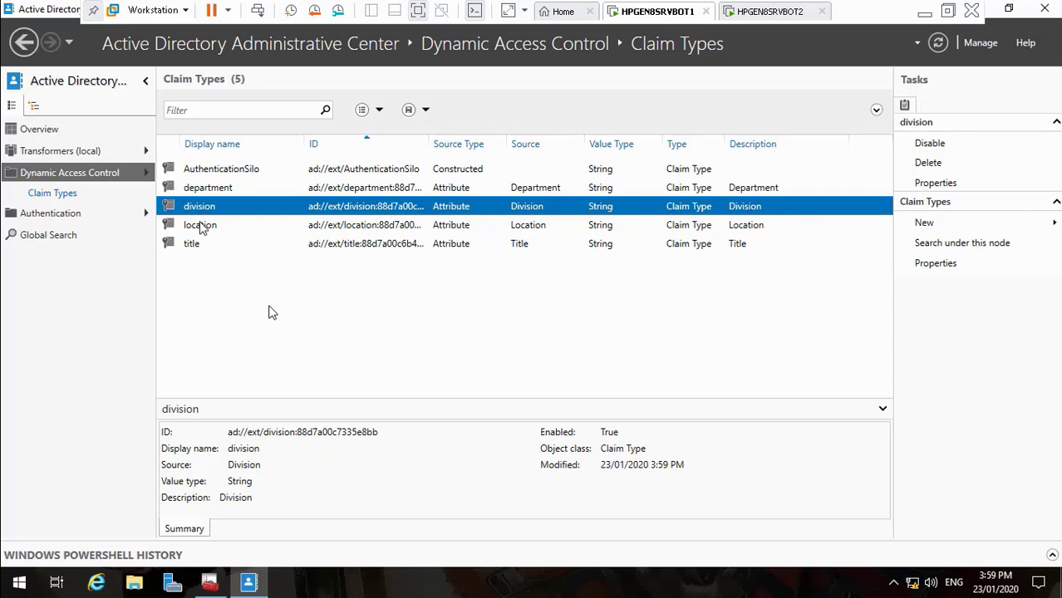
pyautogui.click(200, 226)
pyautogui.click(196, 244)
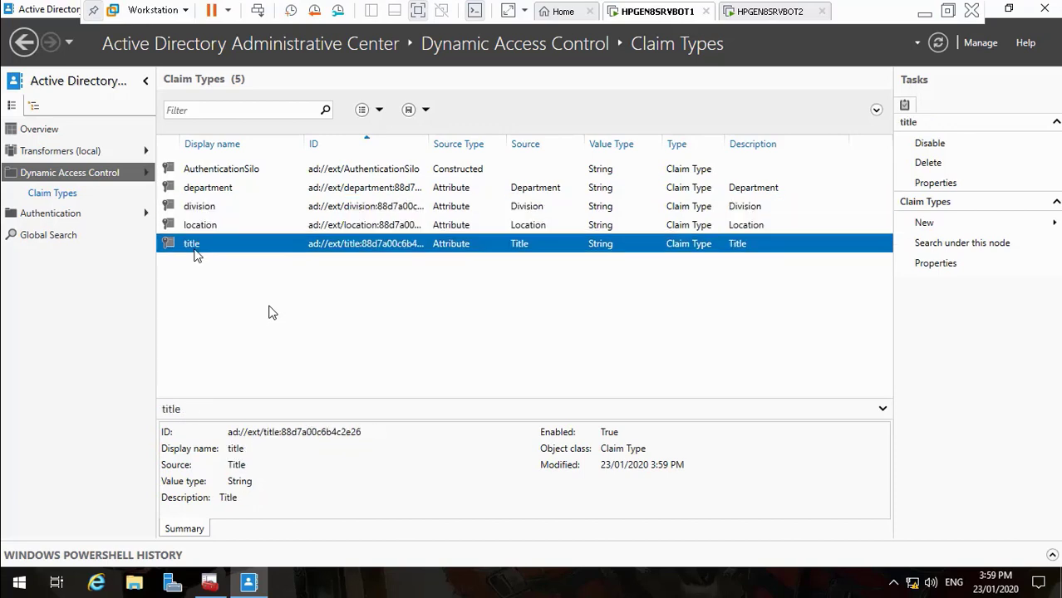
pyautogui.click(217, 193)
pyautogui.click(215, 211)
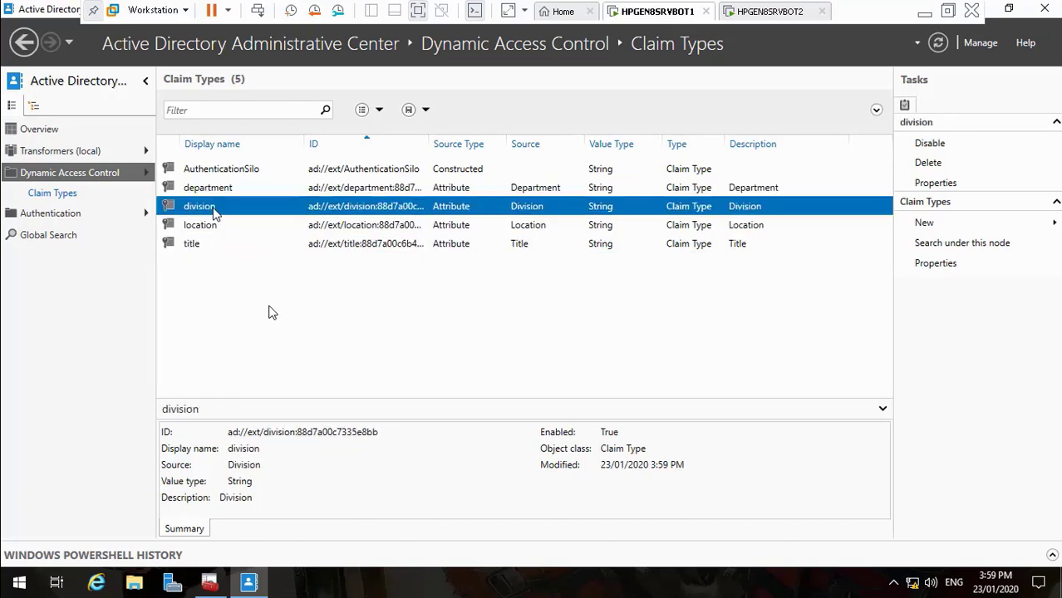
pyautogui.click(211, 227)
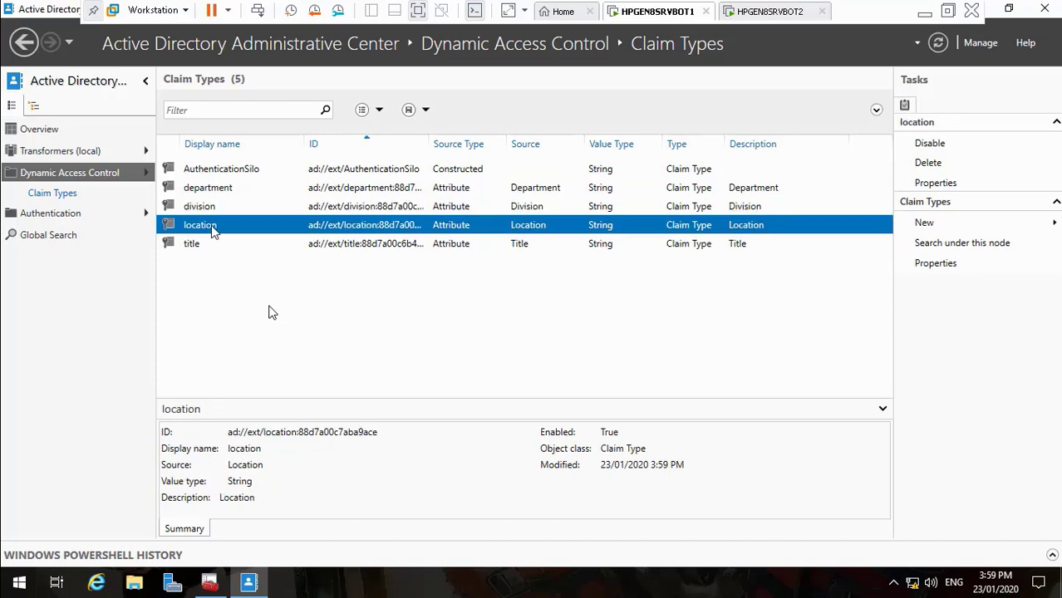
pyautogui.click(195, 244)
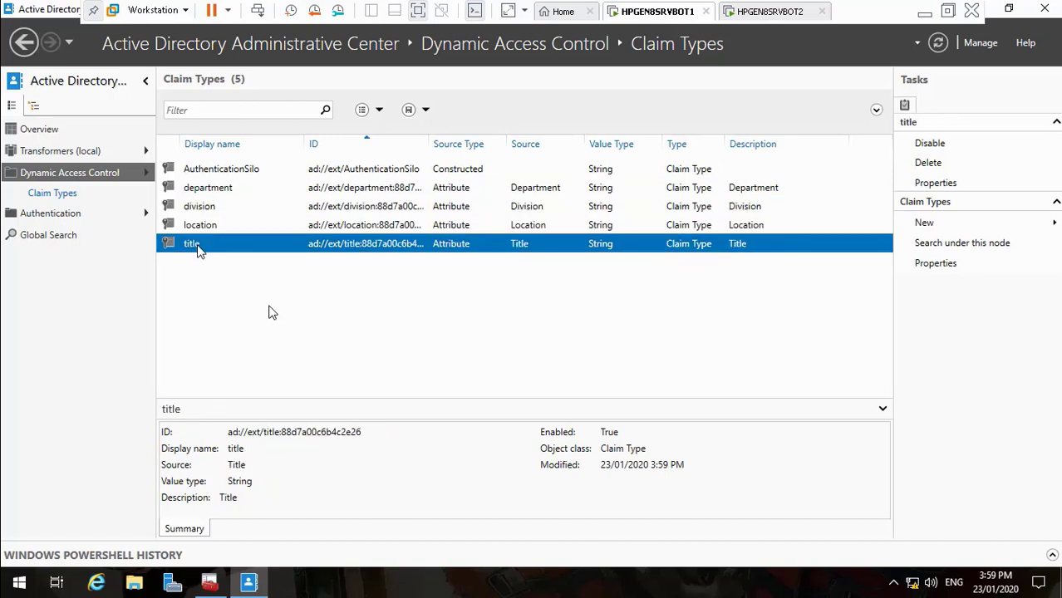
pyautogui.click(89, 177)
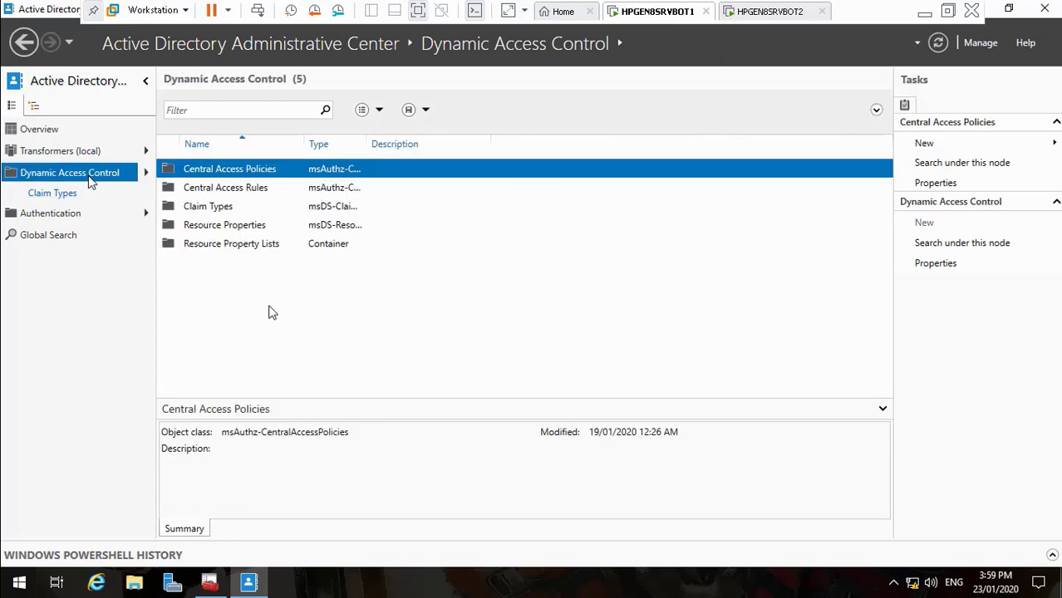
pyautogui.click(183, 213)
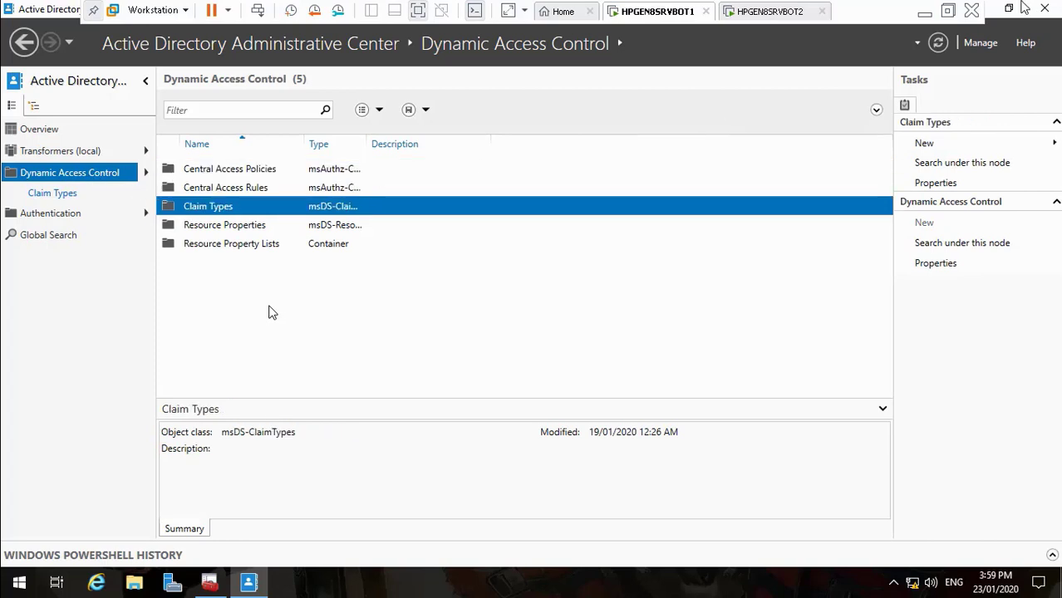
pyautogui.click(924, 12)
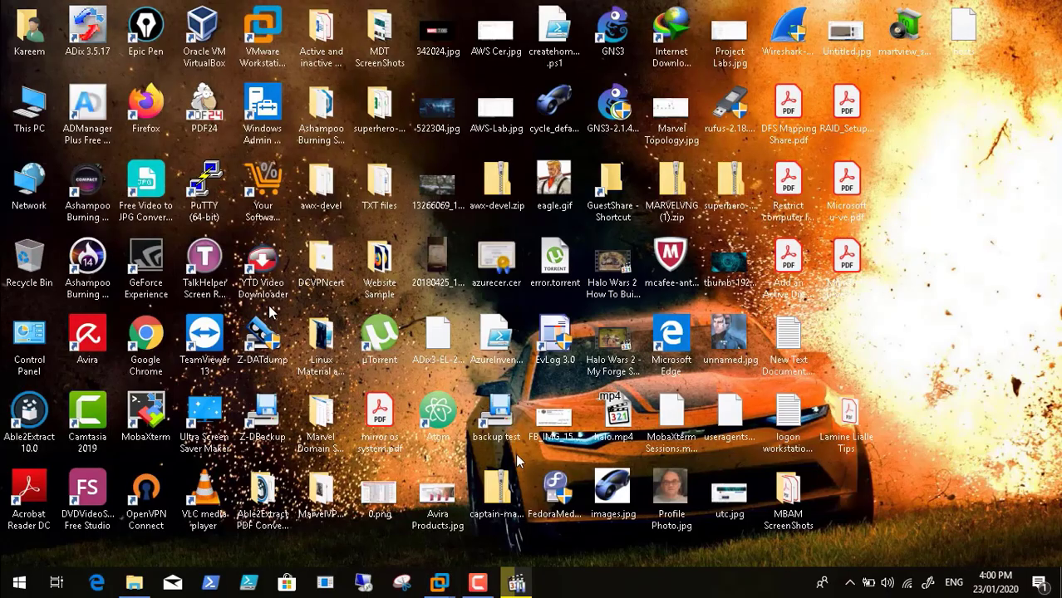
pyautogui.click(470, 580)
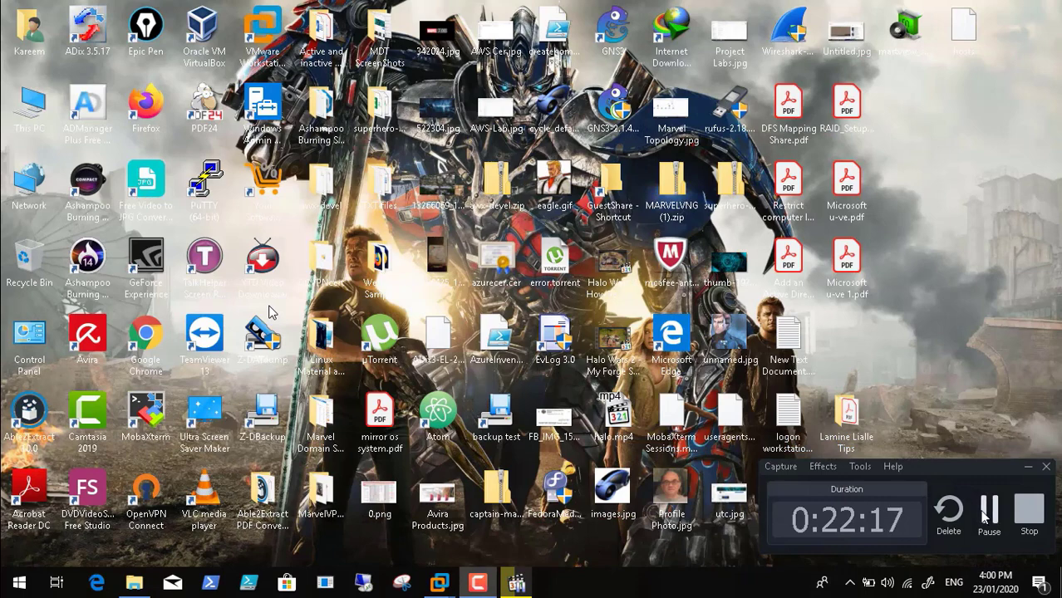
pyautogui.click(984, 510)
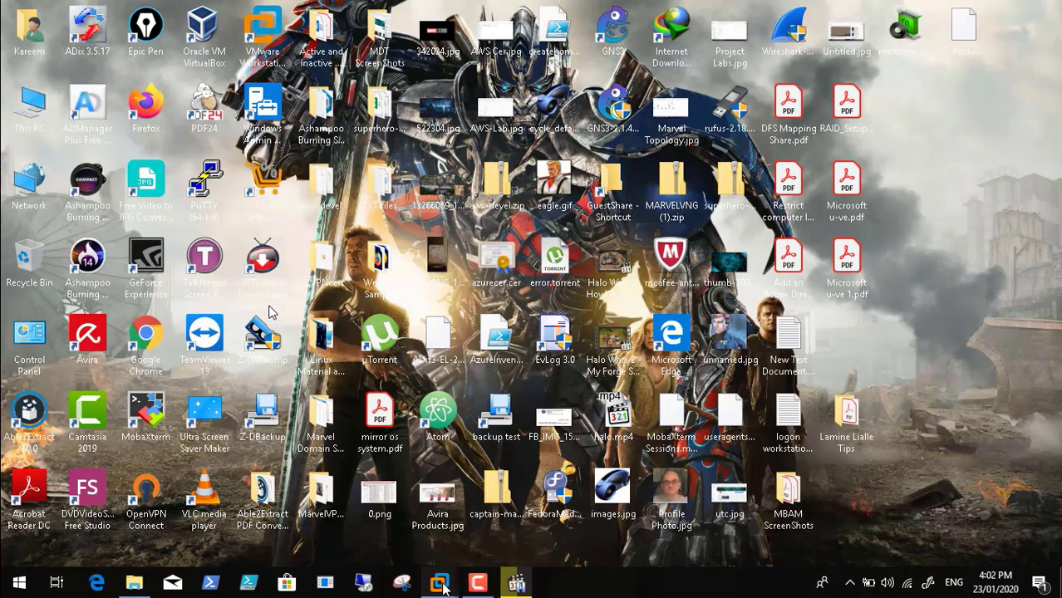
pyautogui.moveTo(445, 585)
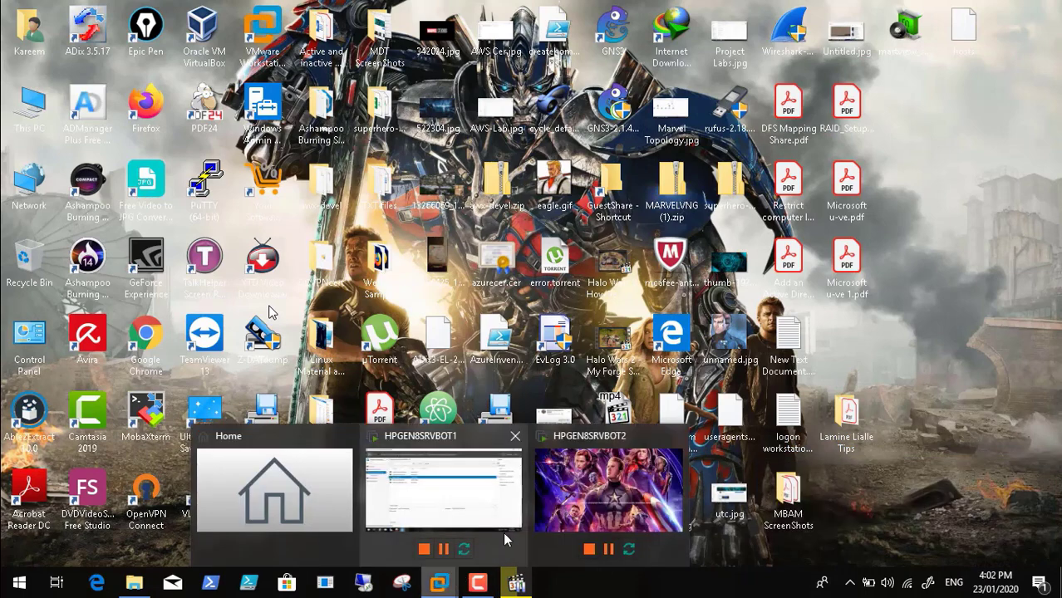
pyautogui.click(476, 507)
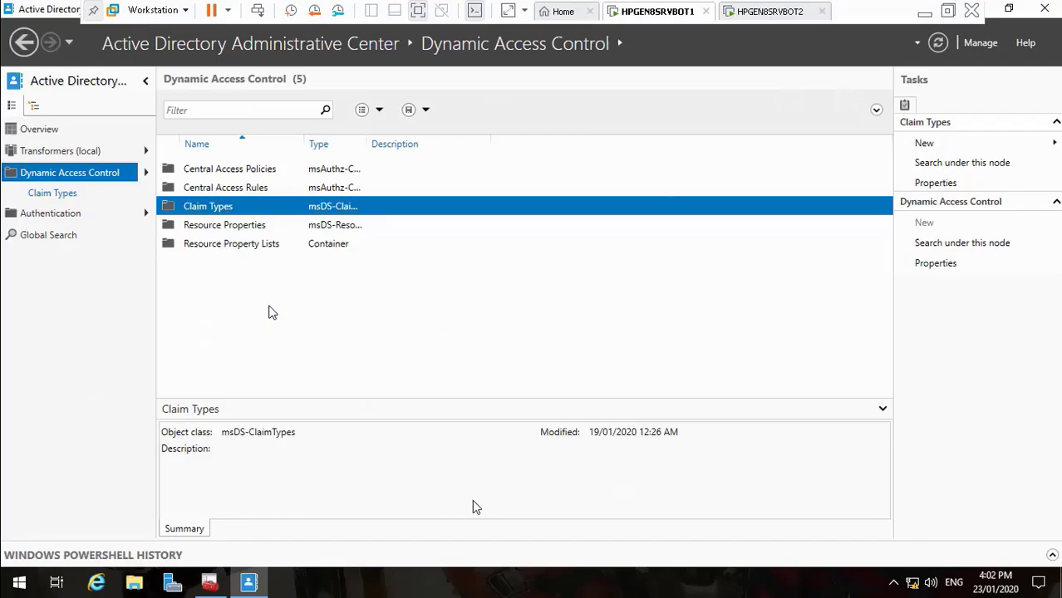
# Enable the Department resource property and widen the Description column
pyautogui.doubleClick(235, 226)
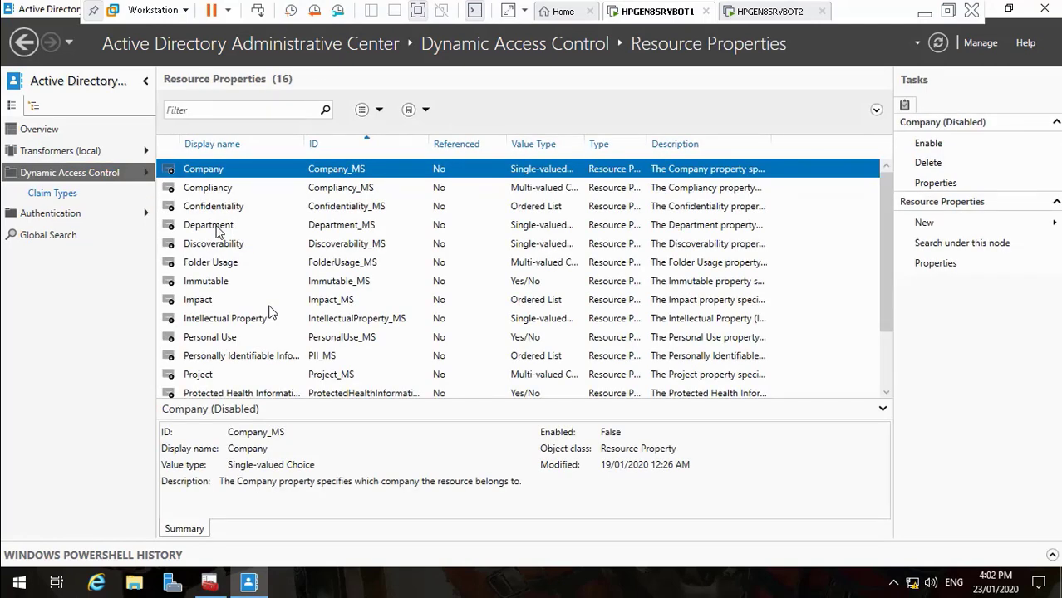
pyautogui.click(216, 227)
pyautogui.rightClick(216, 228)
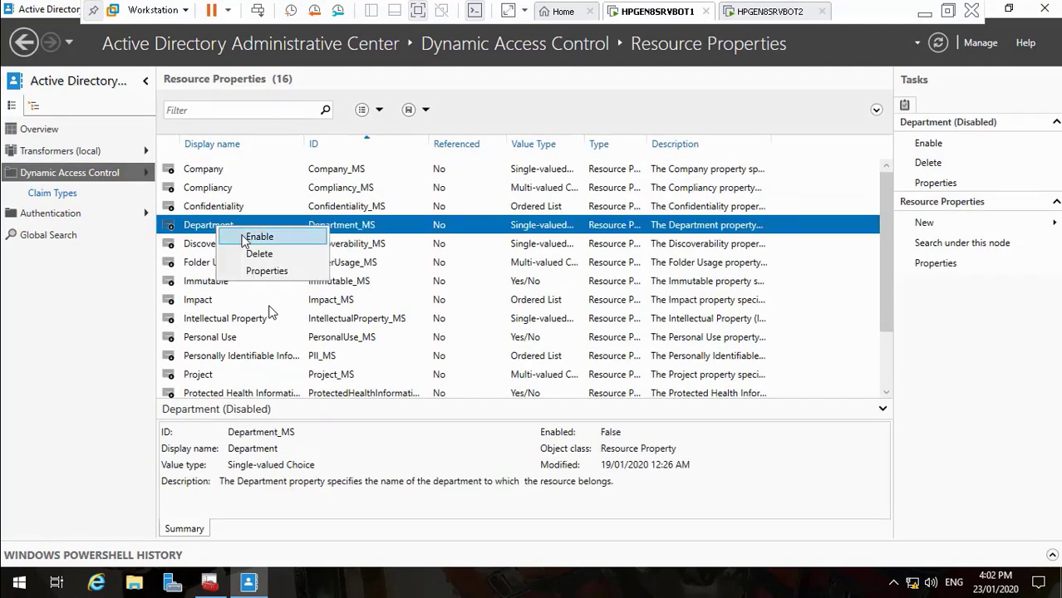
pyautogui.click(243, 237)
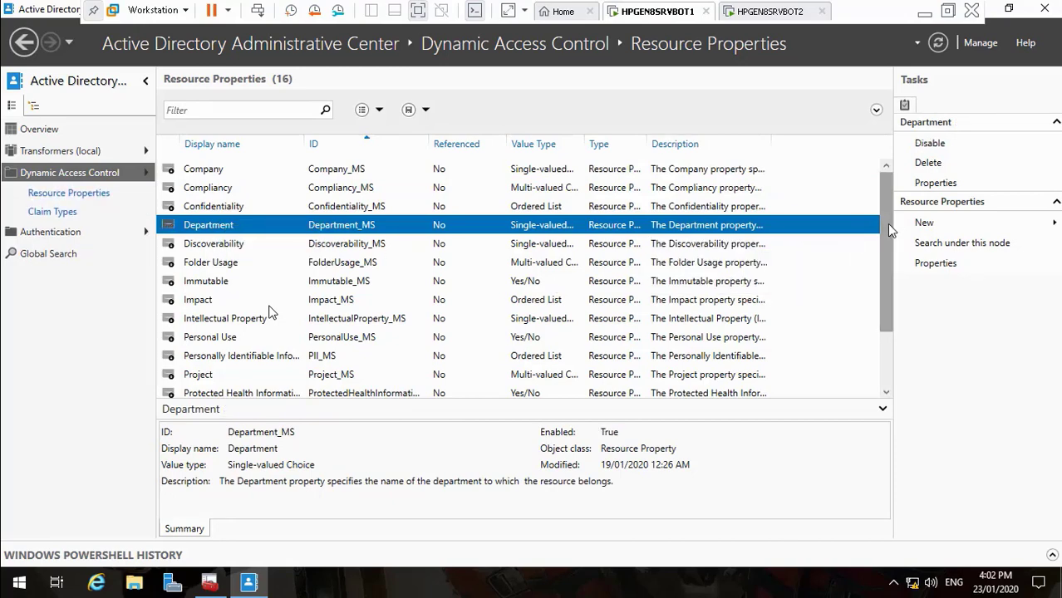
pyautogui.moveTo(887, 226)
pyautogui.mouseDown()
pyautogui.moveTo(886, 295)
pyautogui.moveTo(892, 204)
pyautogui.mouseUp()
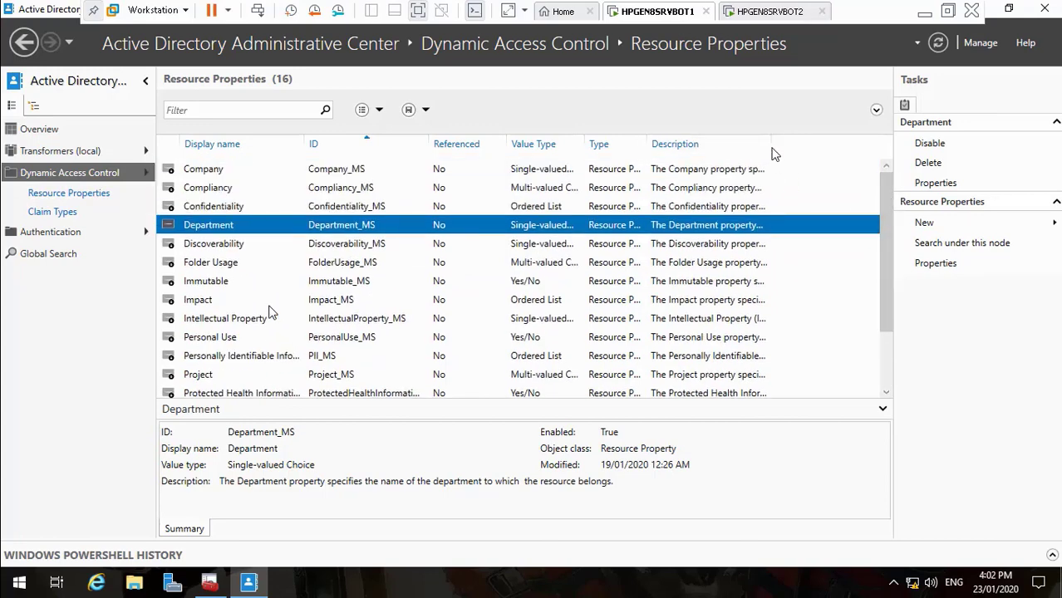
pyautogui.moveTo(772, 151); pyautogui.dragTo(886, 152)
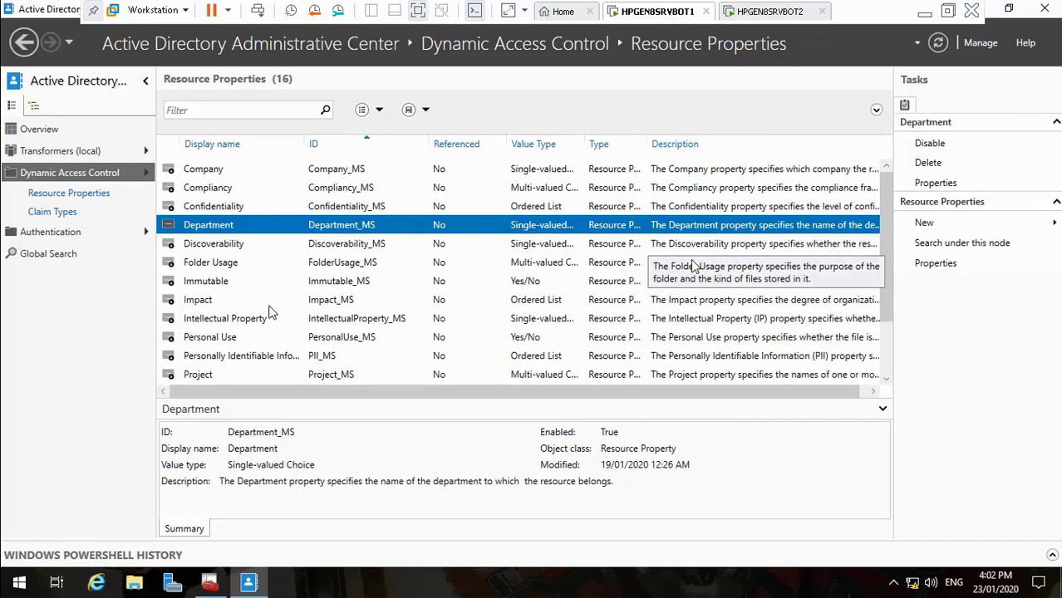
# Open Department's properties maximized and scroll its suggested values, Administration to Support
pyautogui.doubleClick(213, 226)
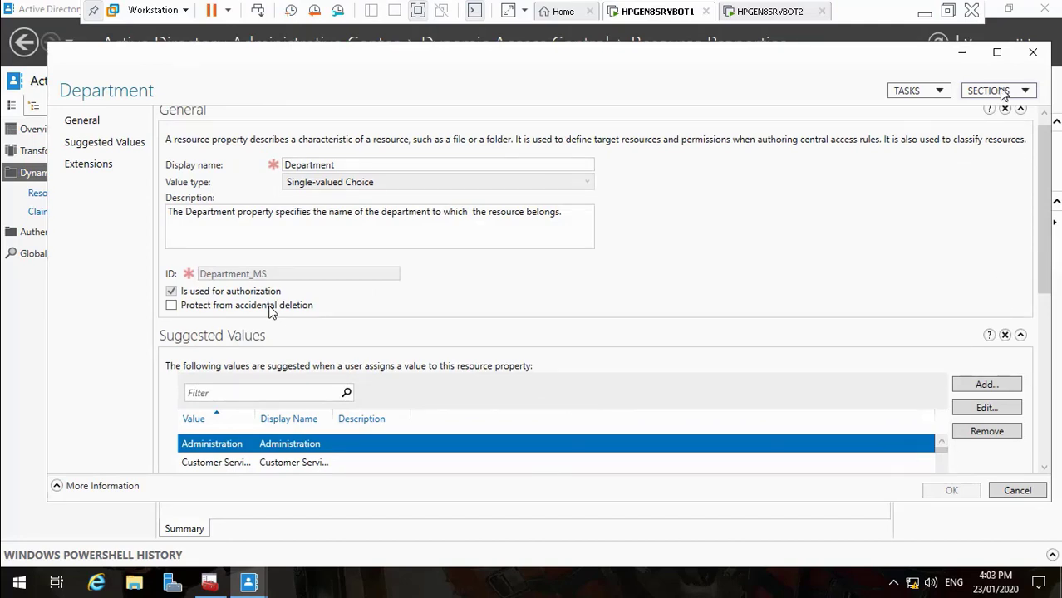
pyautogui.click(997, 52)
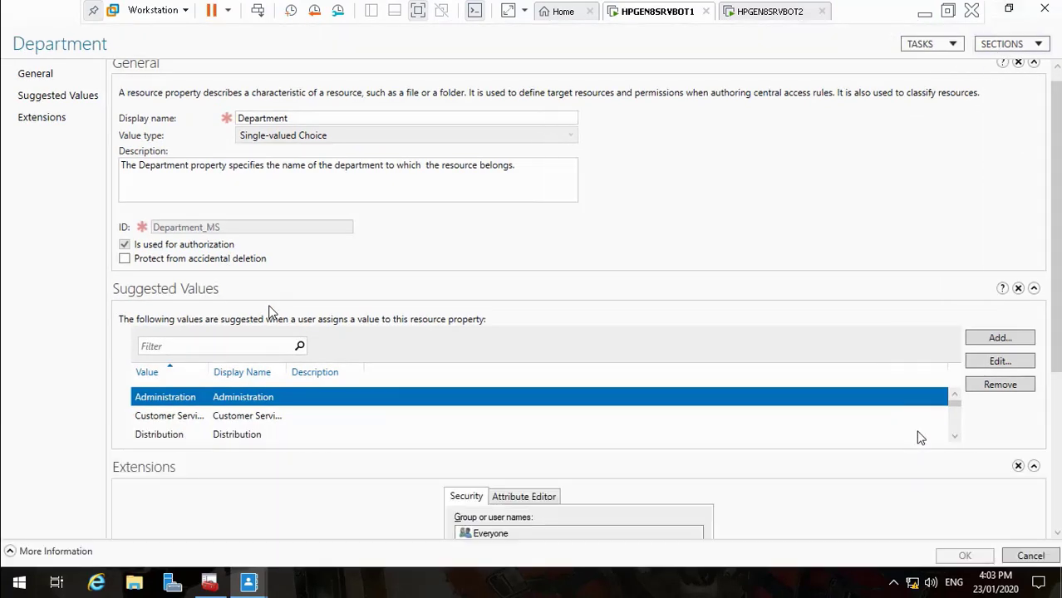
pyautogui.click(955, 437)
pyautogui.click(955, 437)
pyautogui.click(956, 437)
pyautogui.click(956, 437)
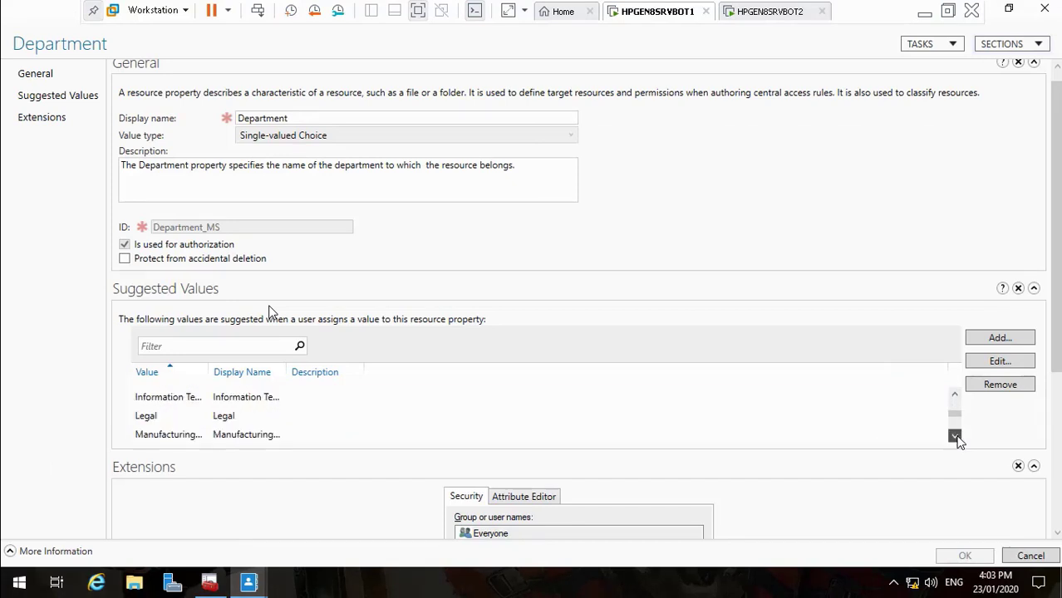
pyautogui.click(956, 437)
pyautogui.click(955, 437)
pyautogui.click(956, 437)
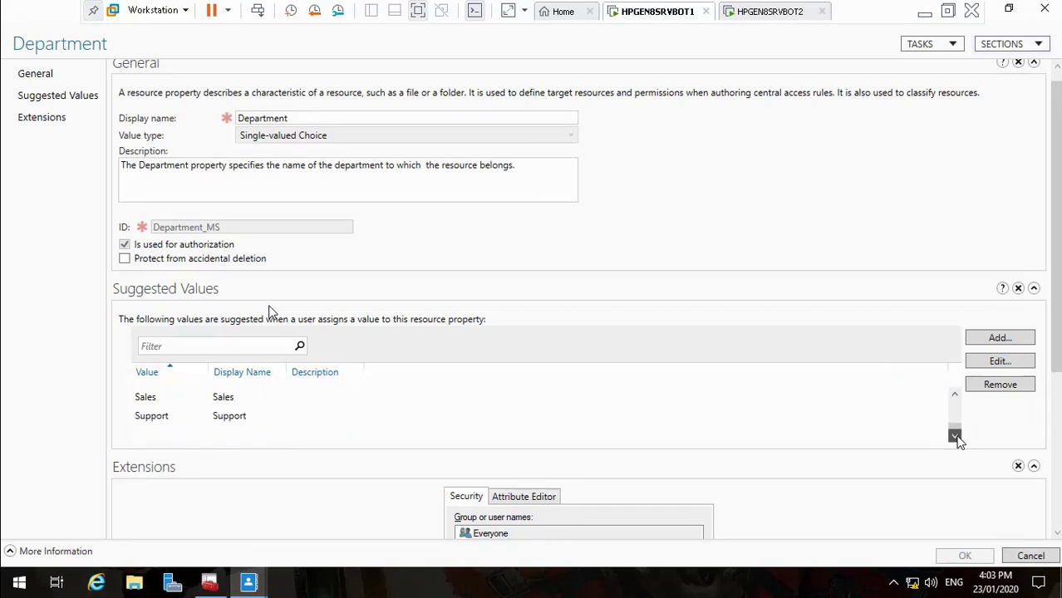
pyautogui.moveTo(957, 440); pyautogui.dragTo(960, 404)
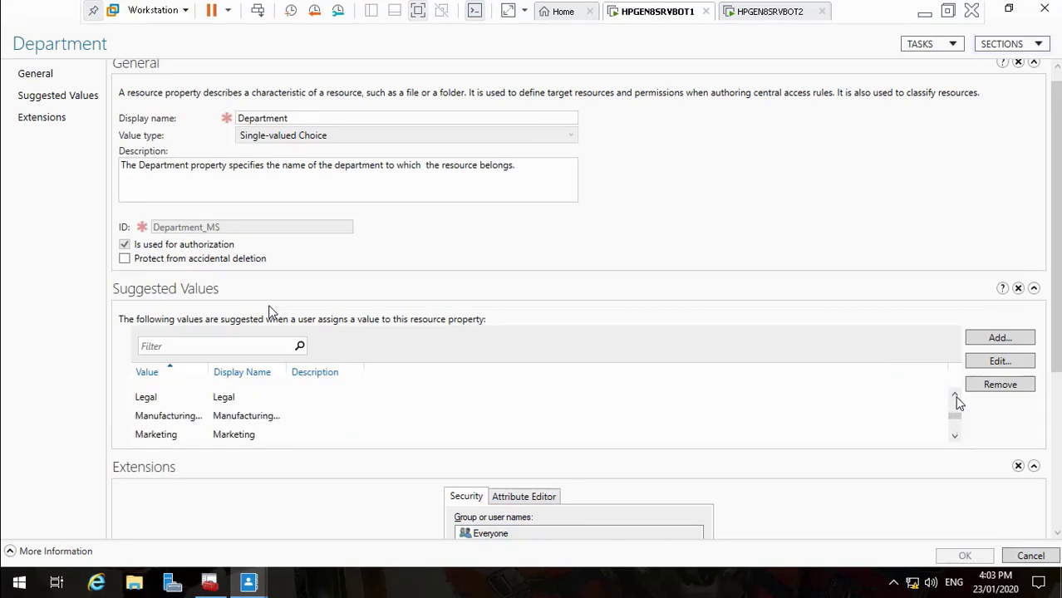
pyautogui.click(18, 585)
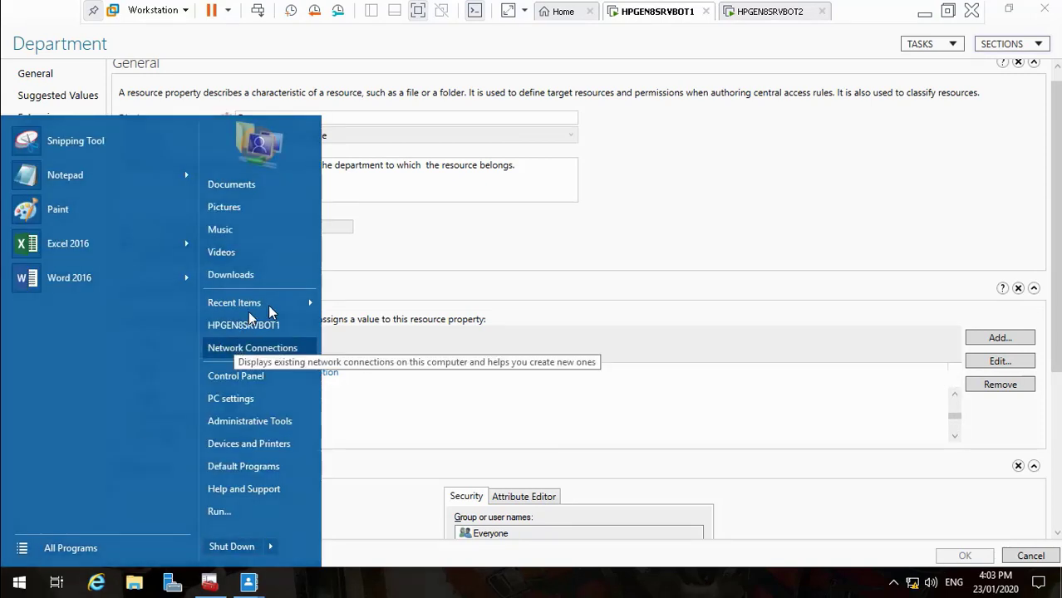
# Browse to D:\Transformers\DCDomain\Import-Marvel-master and pick the dc_users spreadsheet
pyautogui.click(596, 218)
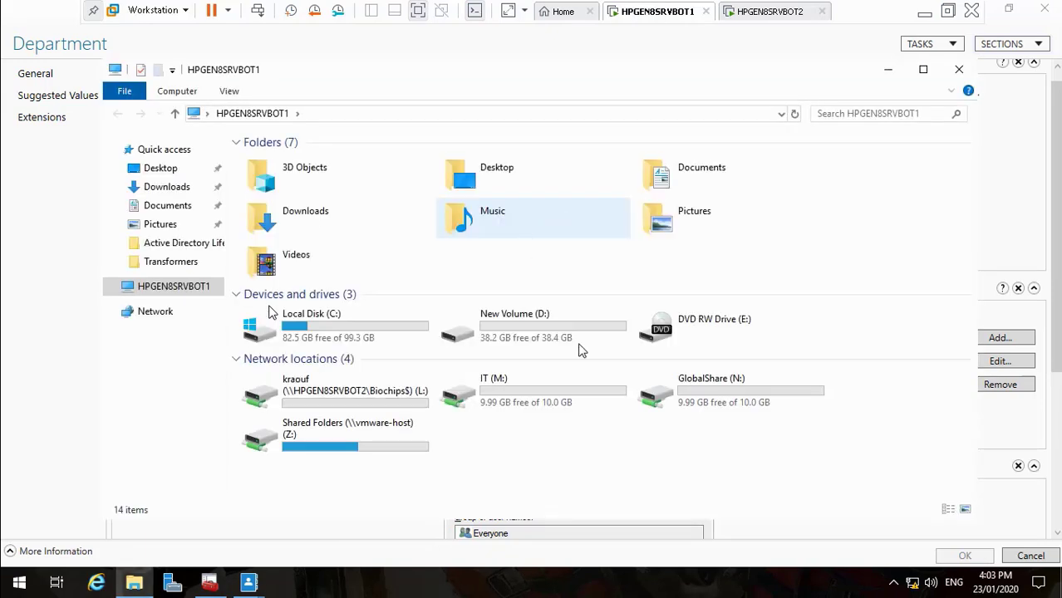
pyautogui.doubleClick(536, 339)
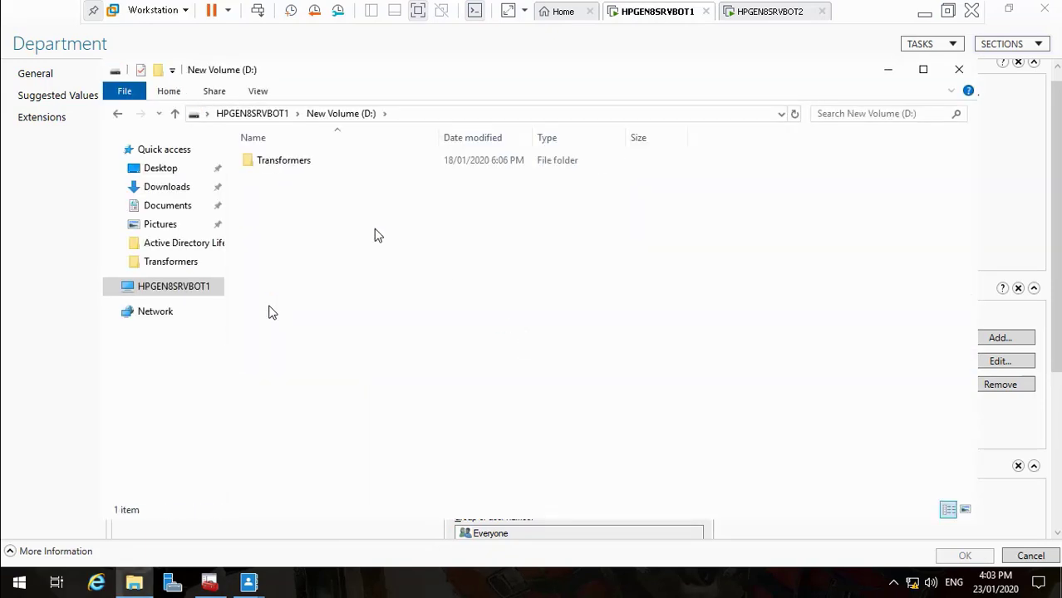
pyautogui.doubleClick(270, 160)
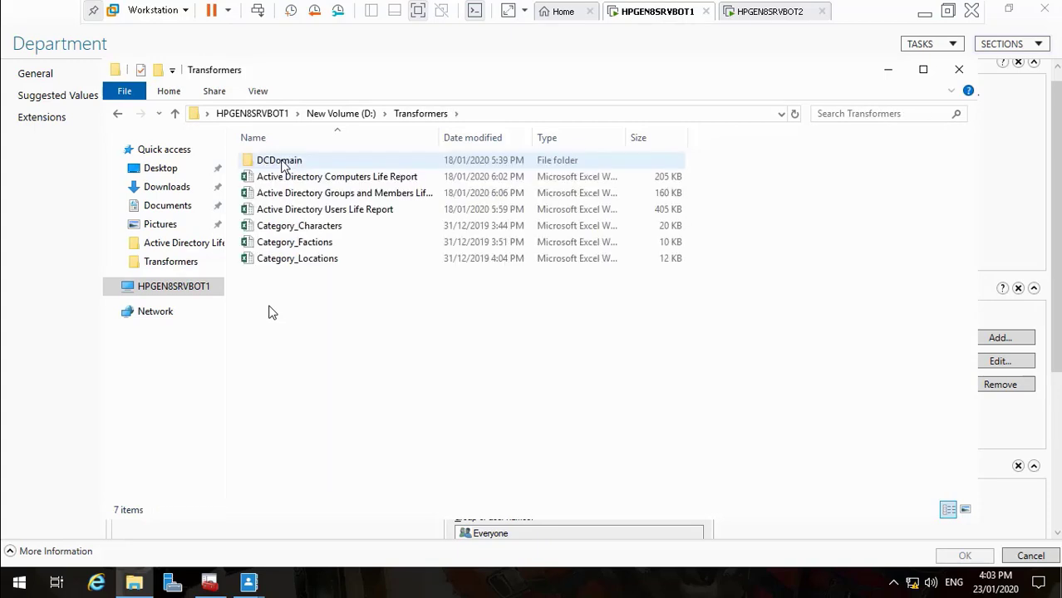
pyautogui.doubleClick(285, 162)
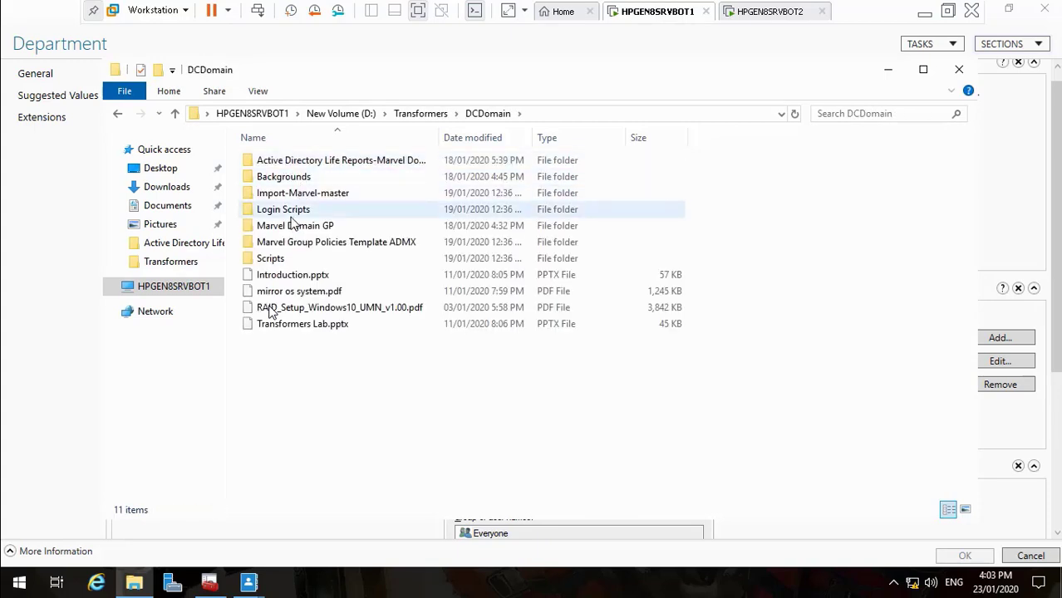
pyautogui.doubleClick(302, 195)
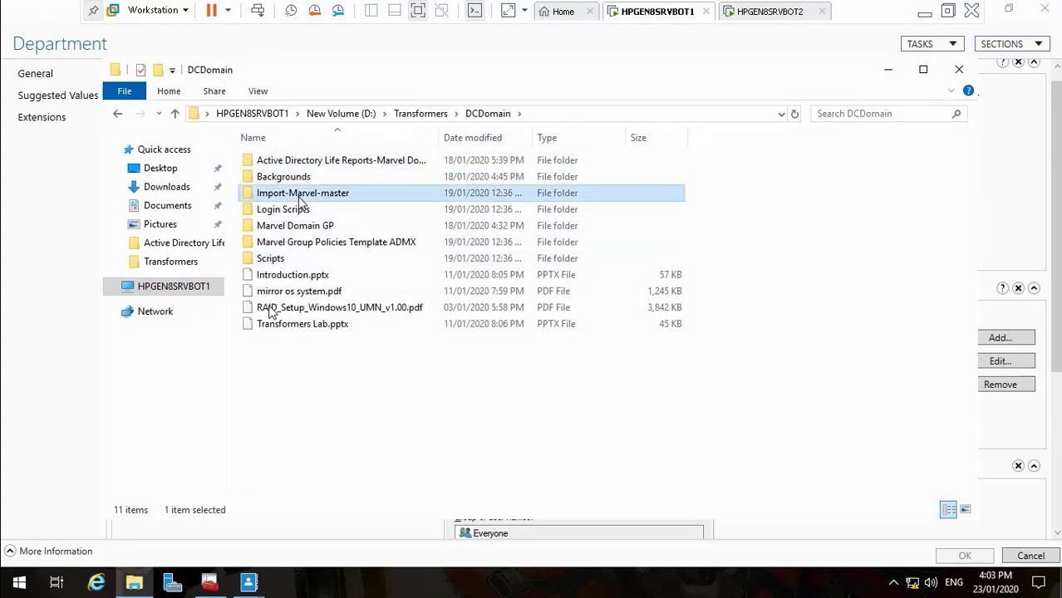
pyautogui.click(287, 164)
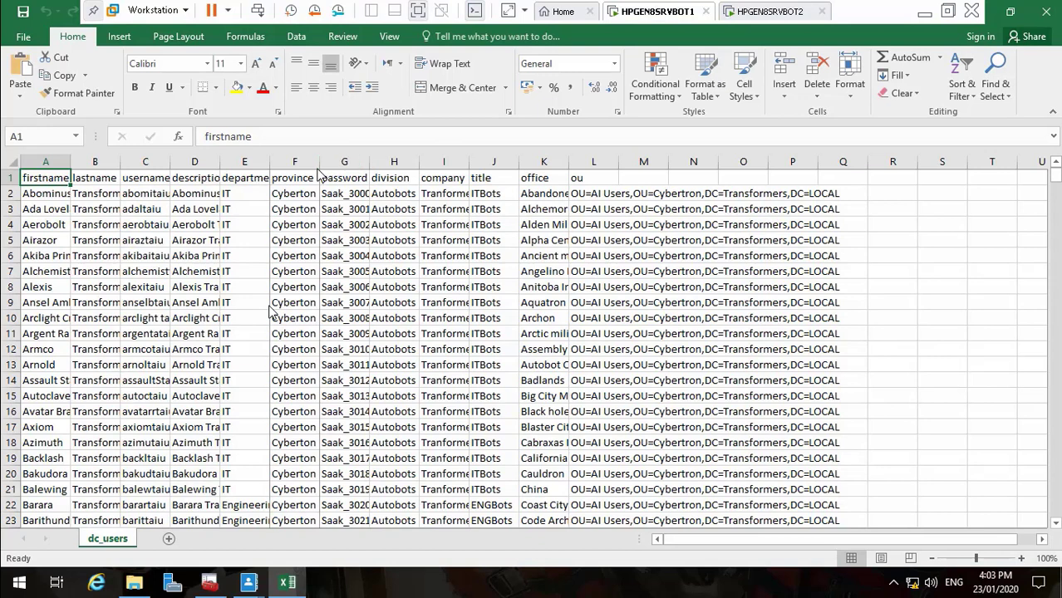
# Autofit the description column, copy the IT department value from E2, and return to Department
pyautogui.moveTo(270, 170); pyautogui.dragTo(286, 170)
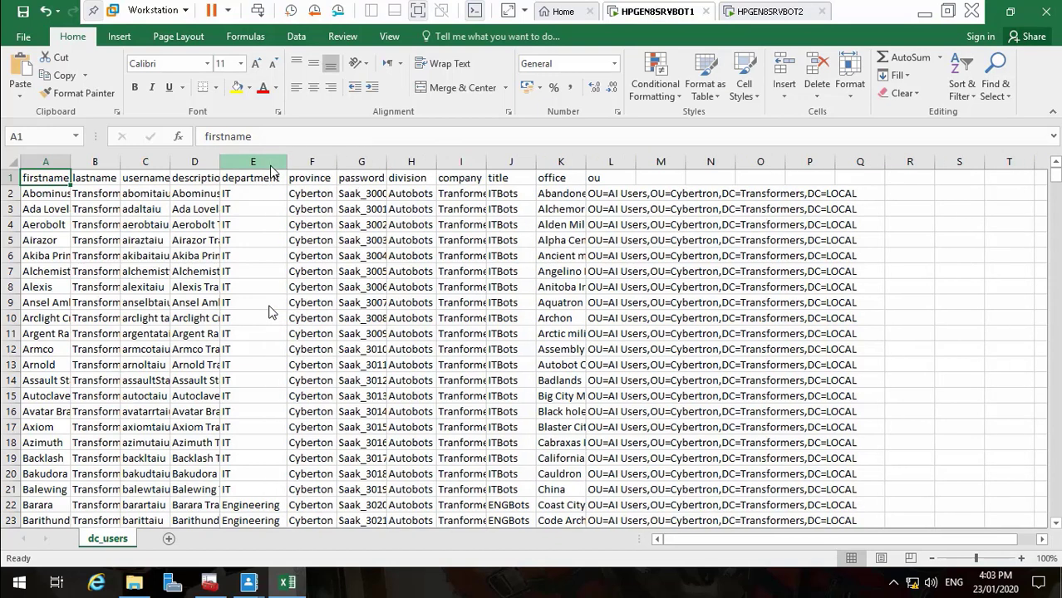
pyautogui.doubleClick(219, 170)
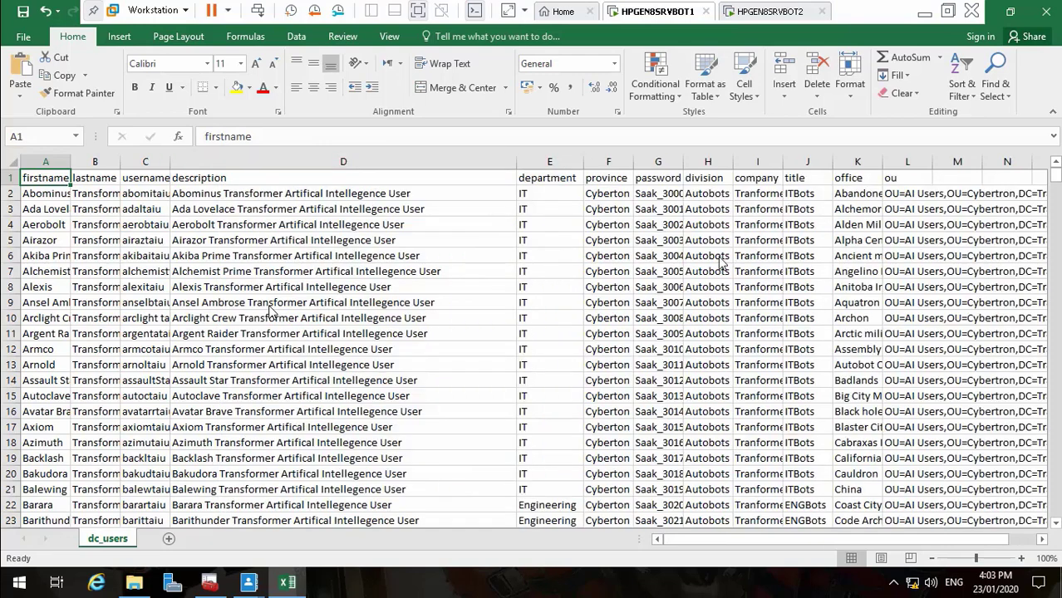
pyautogui.click(539, 199)
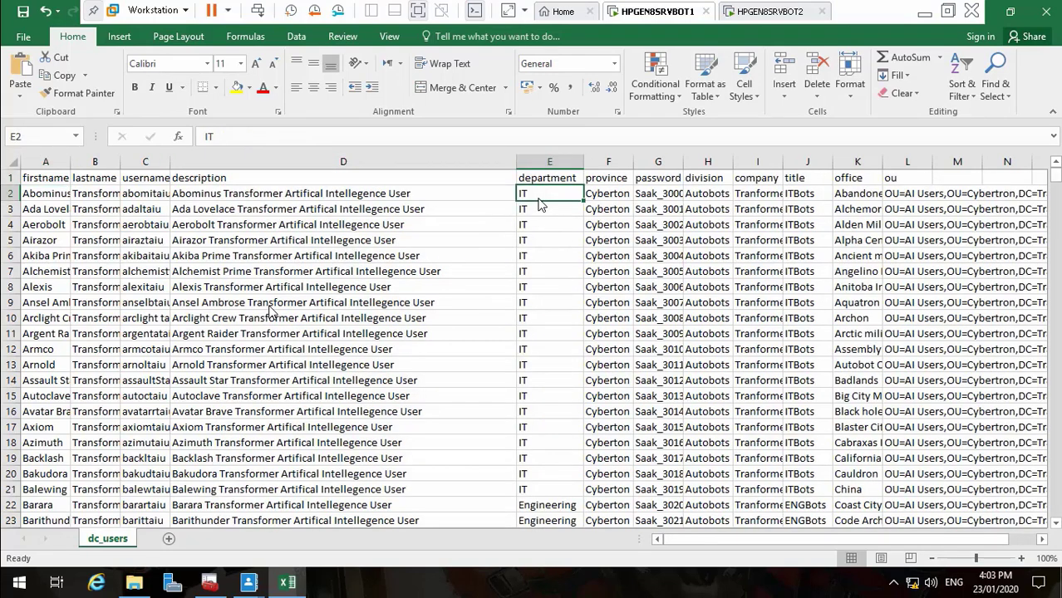
pyautogui.hotkey('ctrl', 'c')
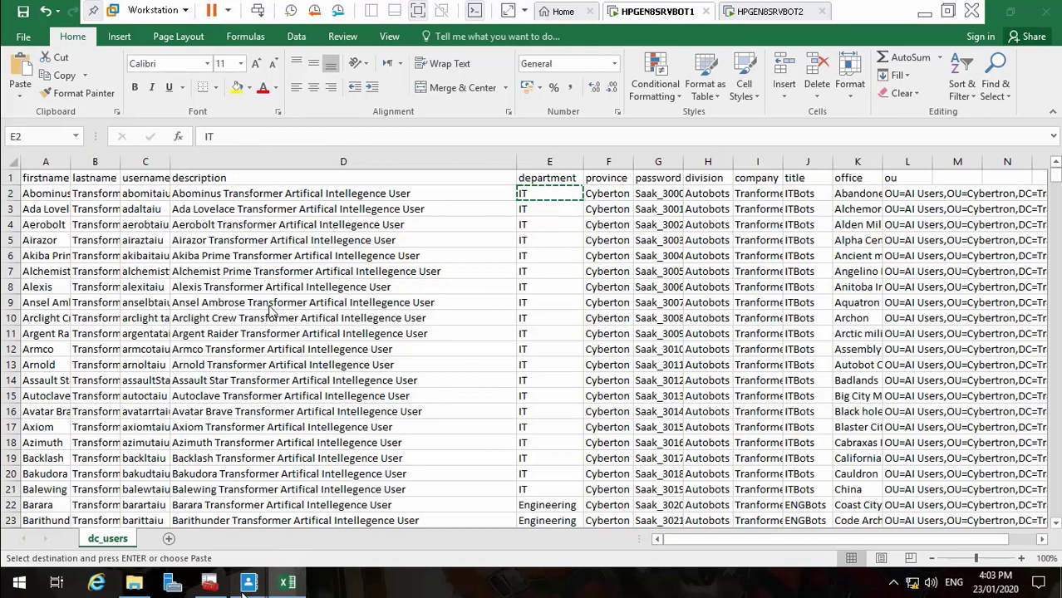
pyautogui.click(332, 507)
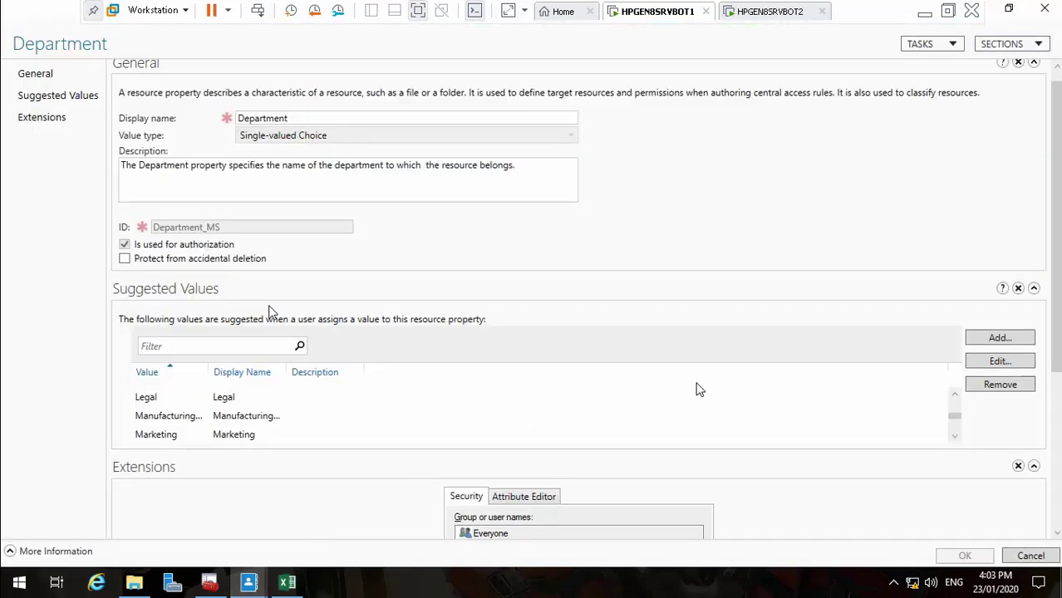
# Add IT as a Department suggested value, with IT as its display name
pyautogui.click(1000, 338)
pyautogui.hotkey('ctrl', 'v')
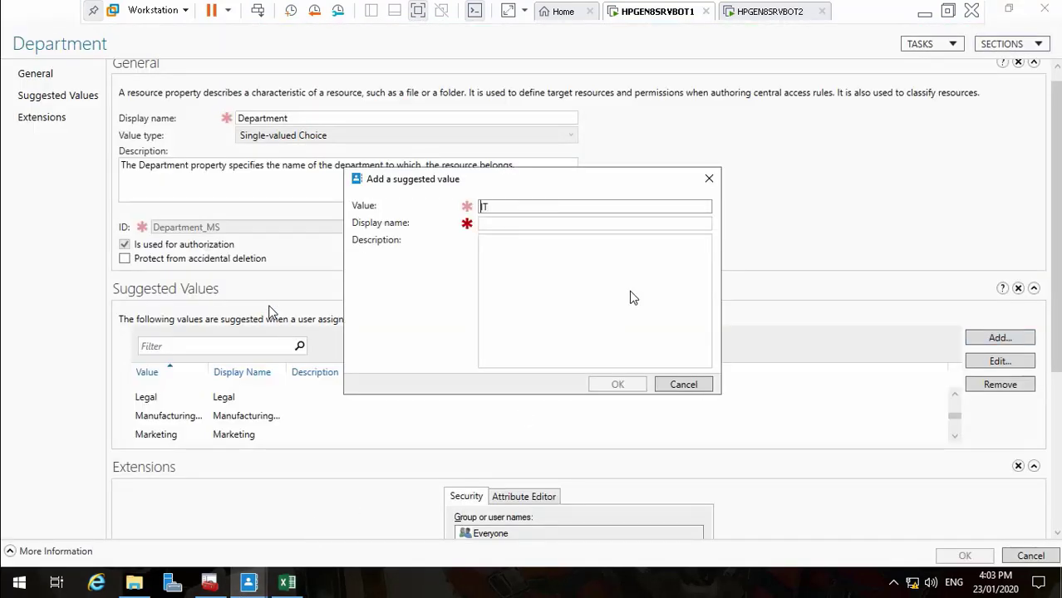
pyautogui.click(490, 226)
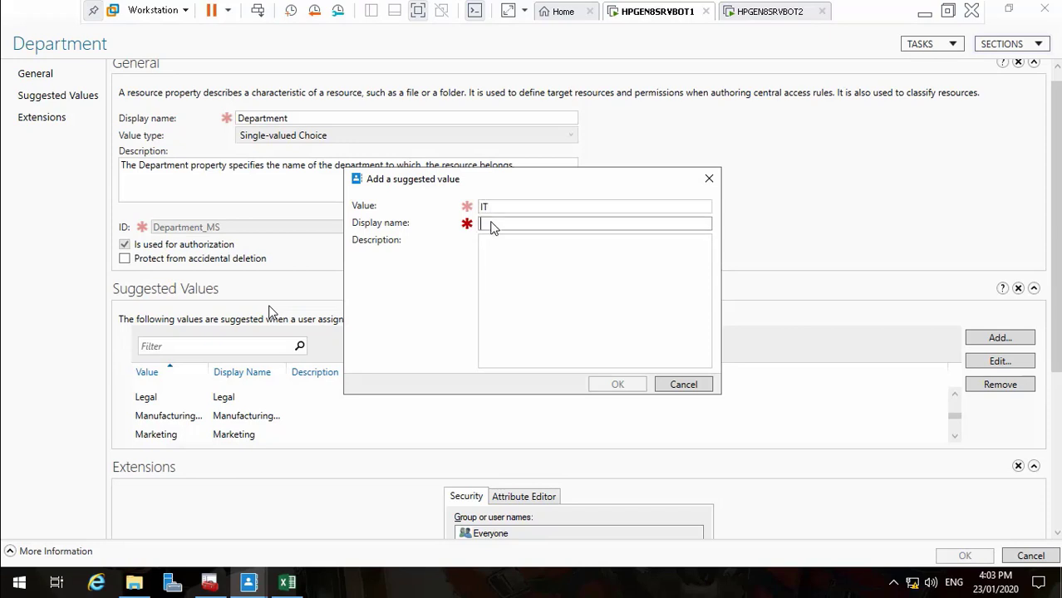
pyautogui.hotkey('ctrl', 'v')
pyautogui.click(497, 256)
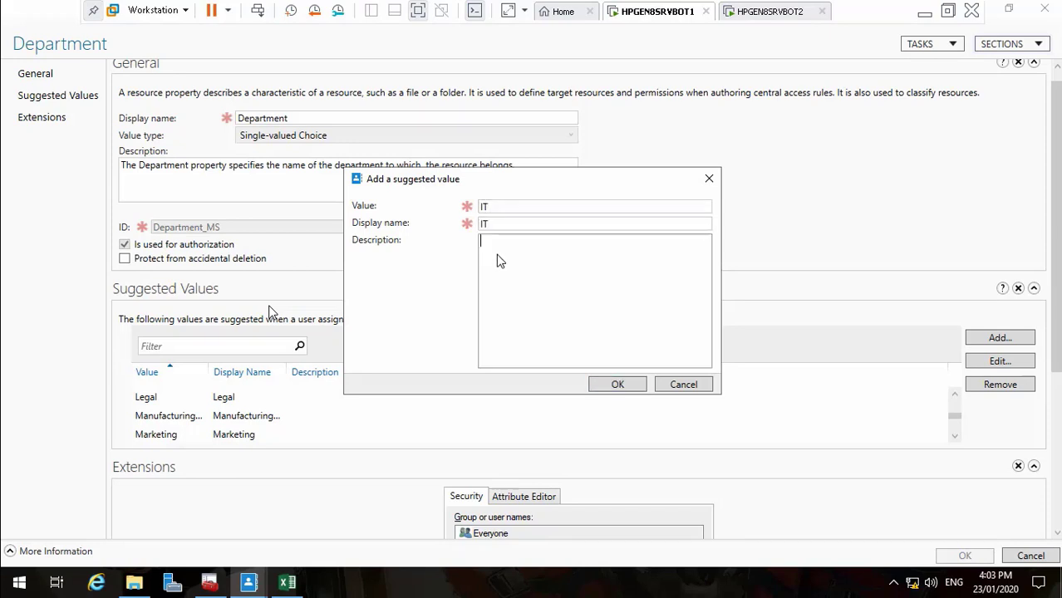
pyautogui.click(615, 385)
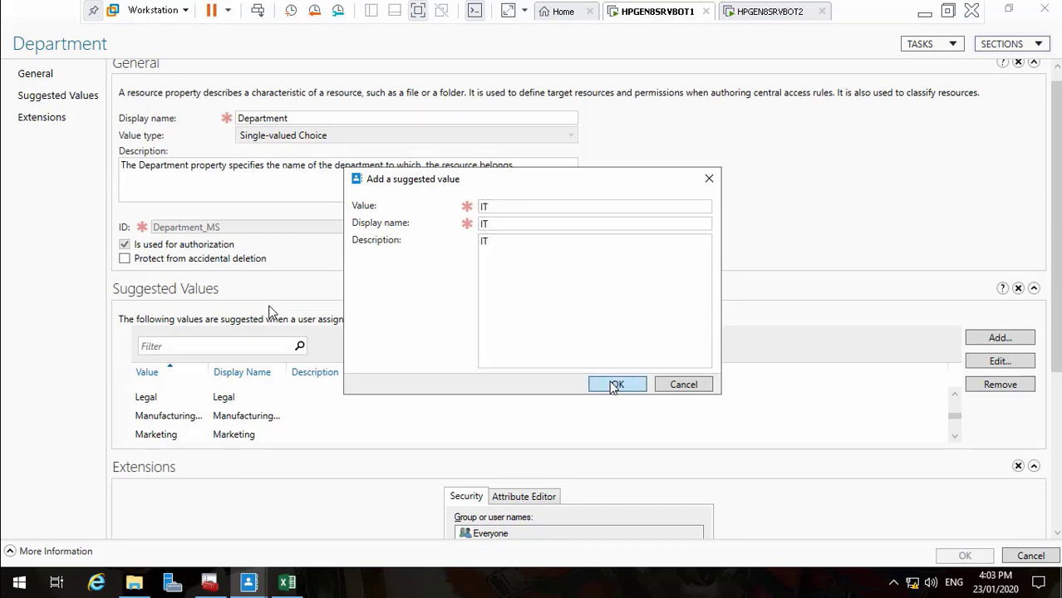
# Copy the Security department name from the dc_users spreadsheet
pyautogui.click(303, 587)
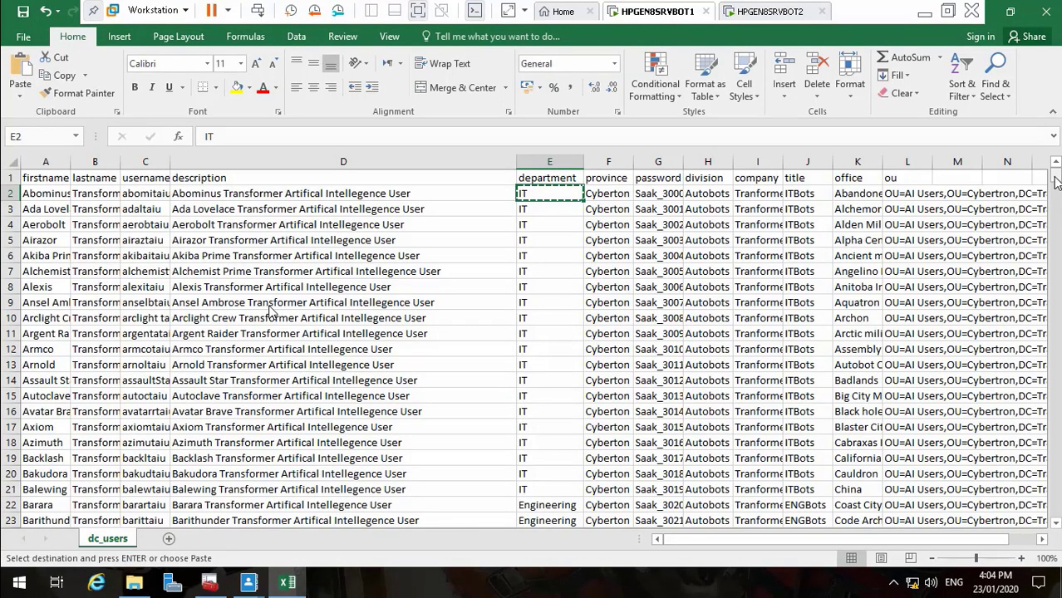
pyautogui.moveTo(1055, 182); pyautogui.dragTo(1055, 191)
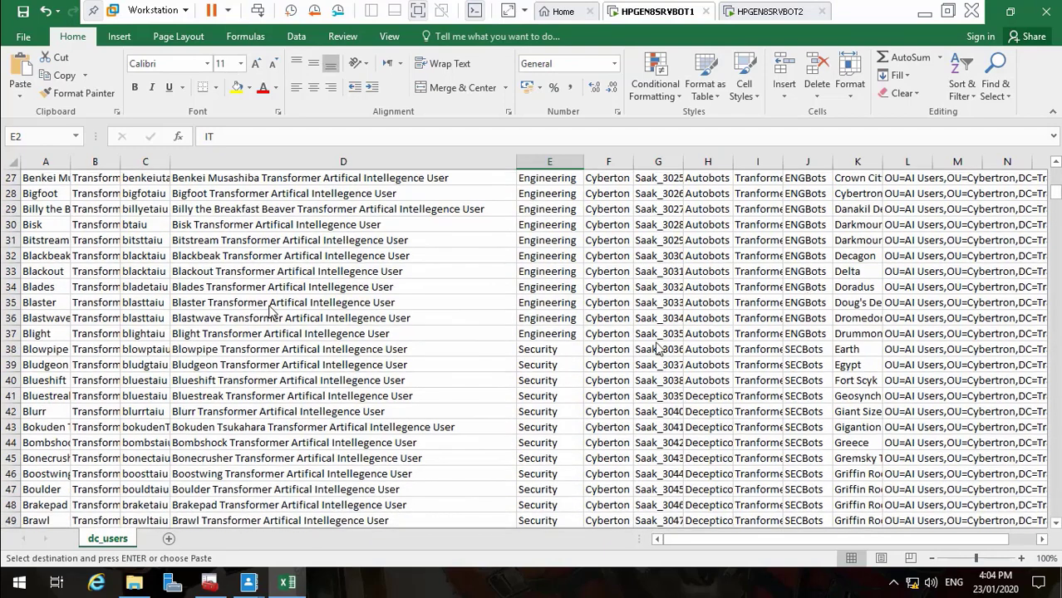
pyautogui.click(568, 354)
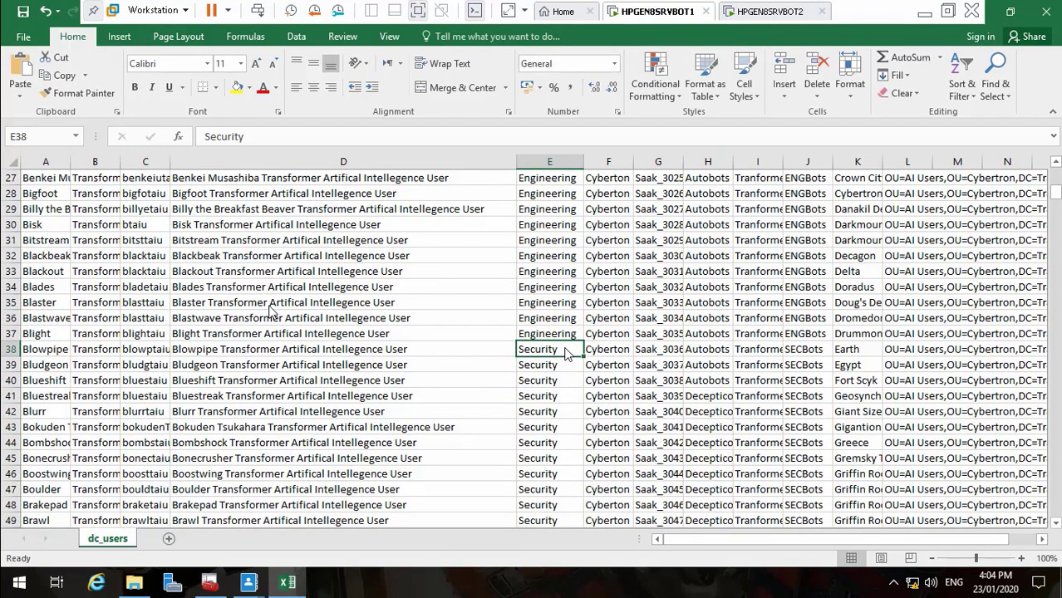
pyautogui.hotkey('ctrl', 'c')
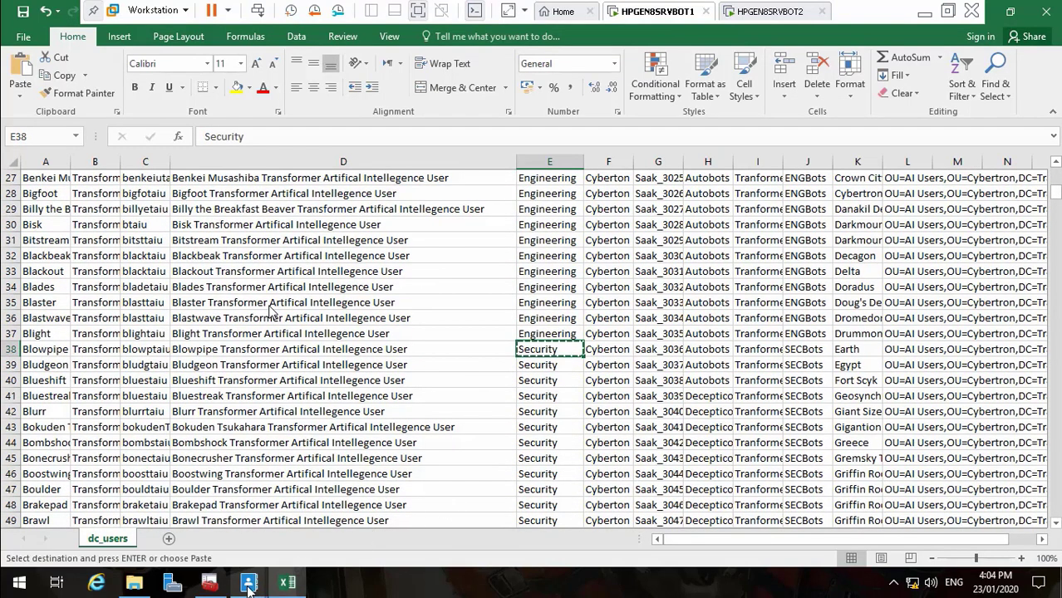
pyautogui.moveTo(248, 582)
pyautogui.click(368, 491)
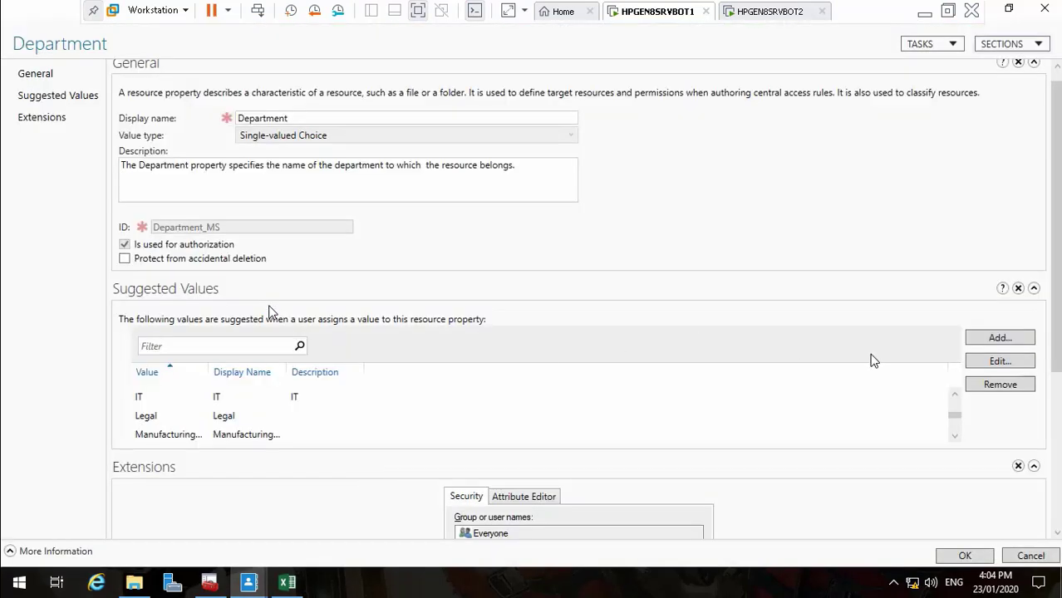
# Add Security as a Department suggested value with matching display name and description
pyautogui.click(991, 341)
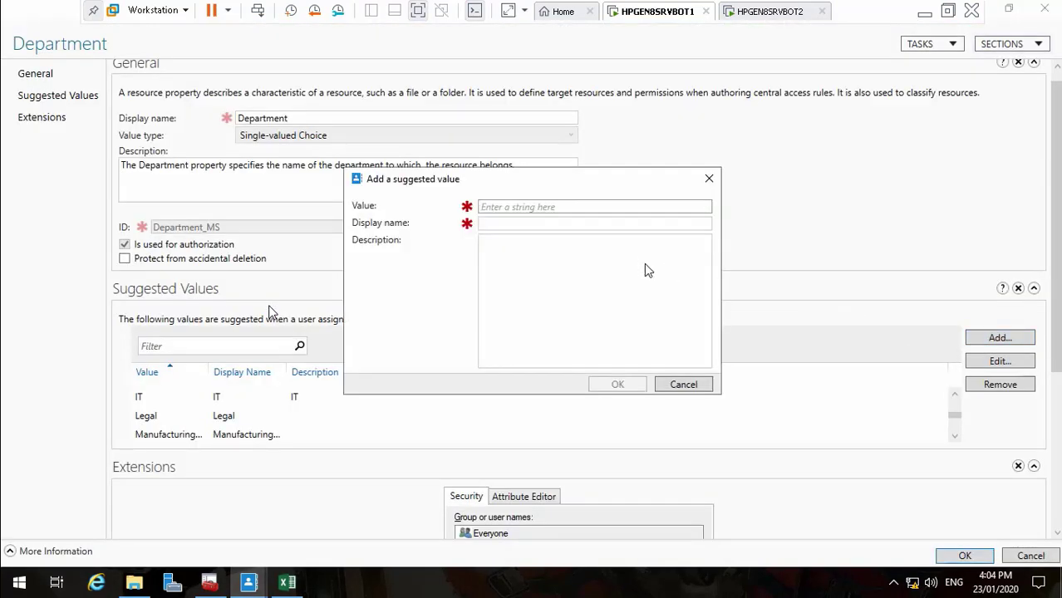
pyautogui.write('Security')
pyautogui.click(571, 225)
pyautogui.hotkey('ctrl', 'v')
pyautogui.click(565, 272)
pyautogui.hotkey('ctrl', 'v')
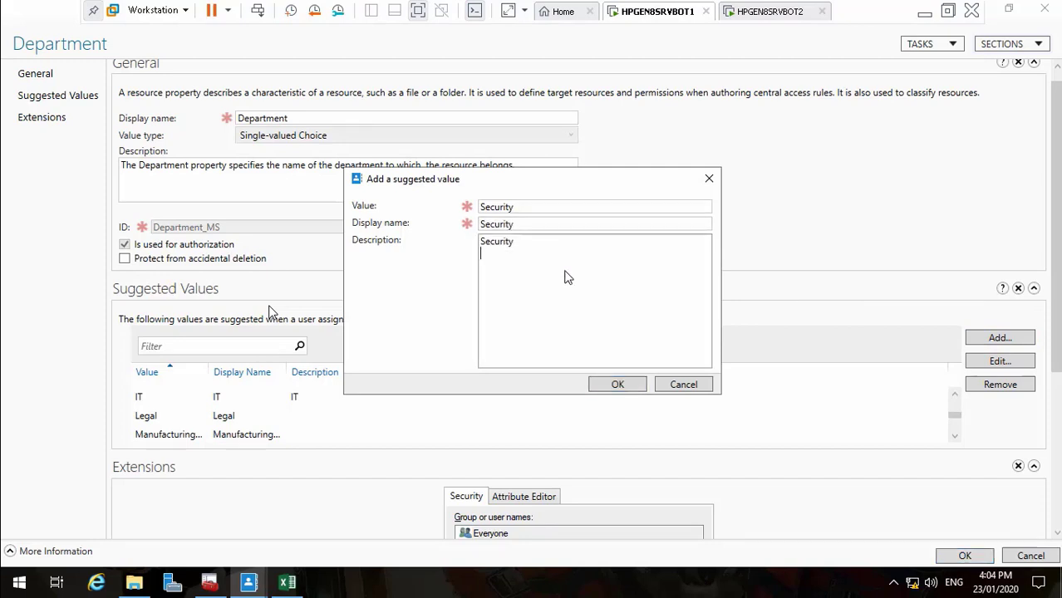
pyautogui.click(616, 383)
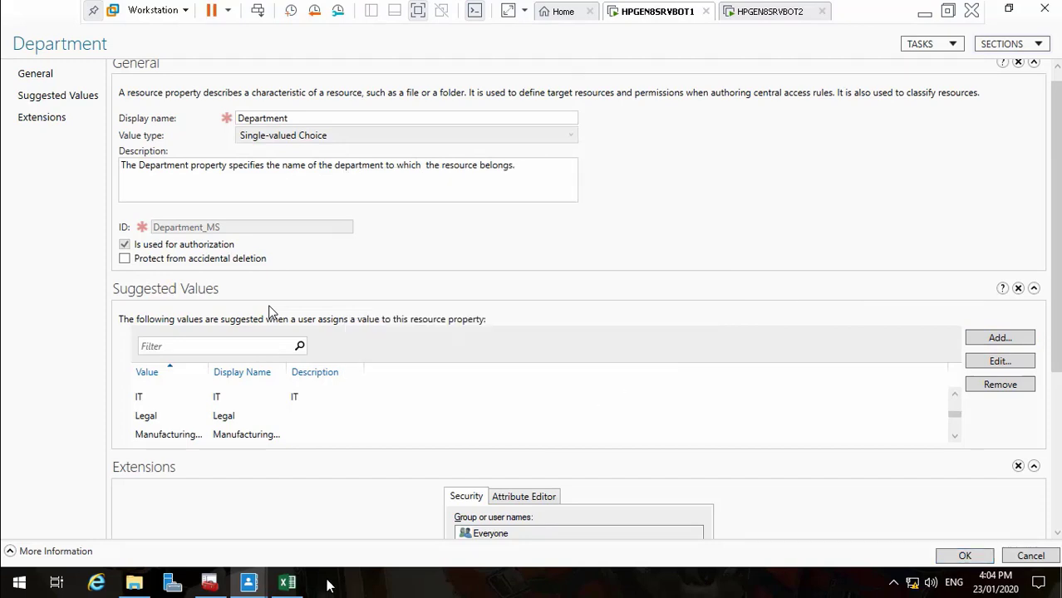
# Locate the first Medical department cell in the spreadsheet's department column
pyautogui.click(301, 587)
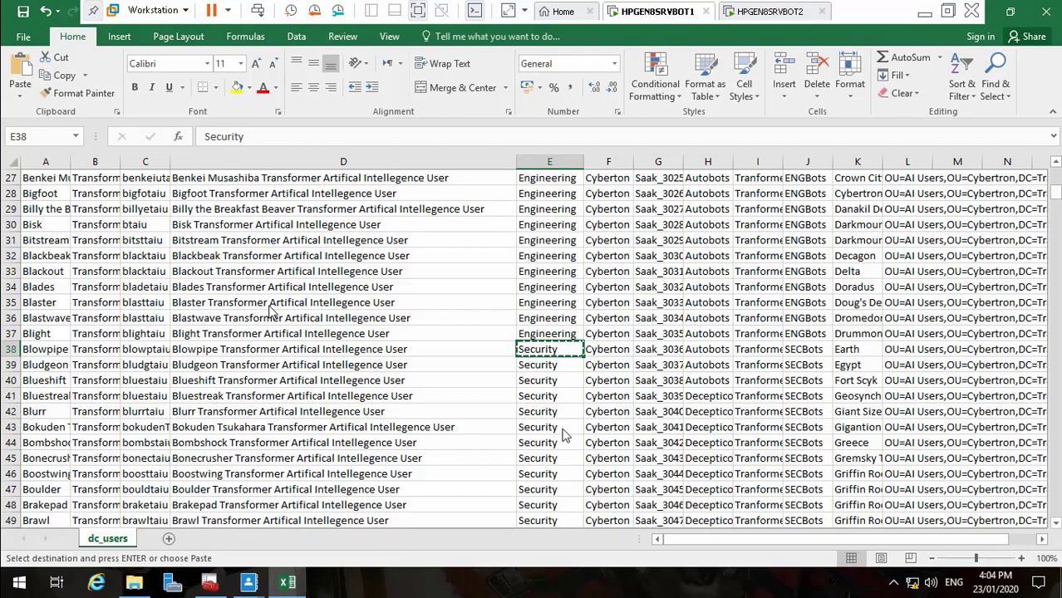
pyautogui.press('Down')
pyautogui.press('Down')
pyautogui.press('Down')
pyautogui.press('Down')
pyautogui.press('Down')
pyautogui.press('Down')
pyautogui.press('Down')
pyautogui.press('Down')
pyautogui.press('Down')
pyautogui.press('Down')
pyautogui.press('Down')
pyautogui.press('Down')
pyautogui.press('Down')
pyautogui.press('Down')
pyautogui.press('Down')
pyautogui.press('Down')
pyautogui.press('Down')
pyautogui.press('Down')
pyautogui.press('Down')
pyautogui.press('Down')
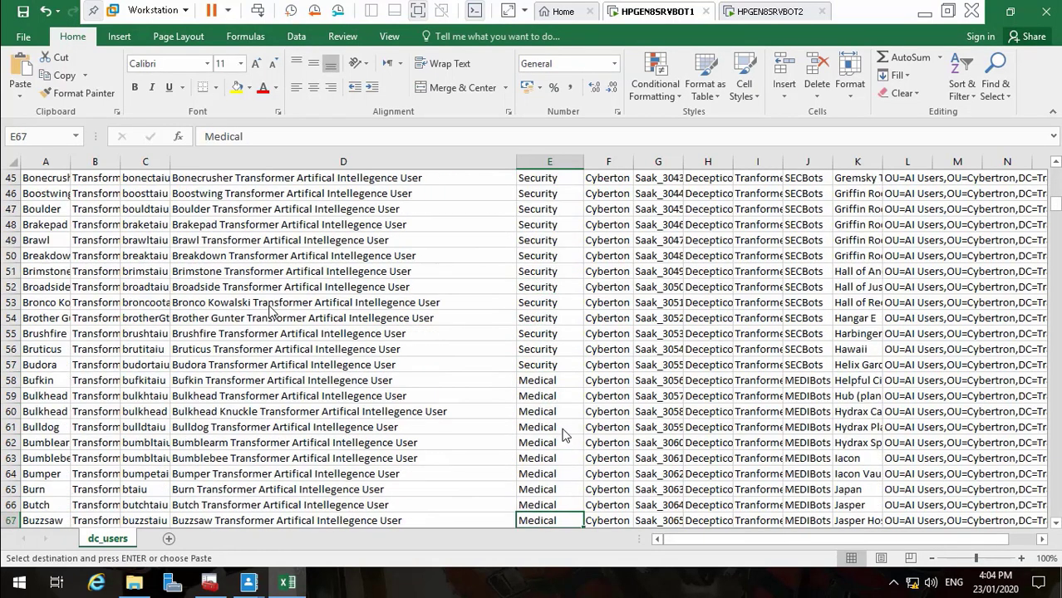
pyautogui.press('Up')
pyautogui.press('Up')
pyautogui.press('Up')
pyautogui.press('Up')
pyautogui.press('Up')
pyautogui.press('Up')
pyautogui.press('Up')
pyautogui.press('Up')
pyautogui.press('Up')
pyautogui.press('Up')
pyautogui.press('Up')
pyautogui.press('Up')
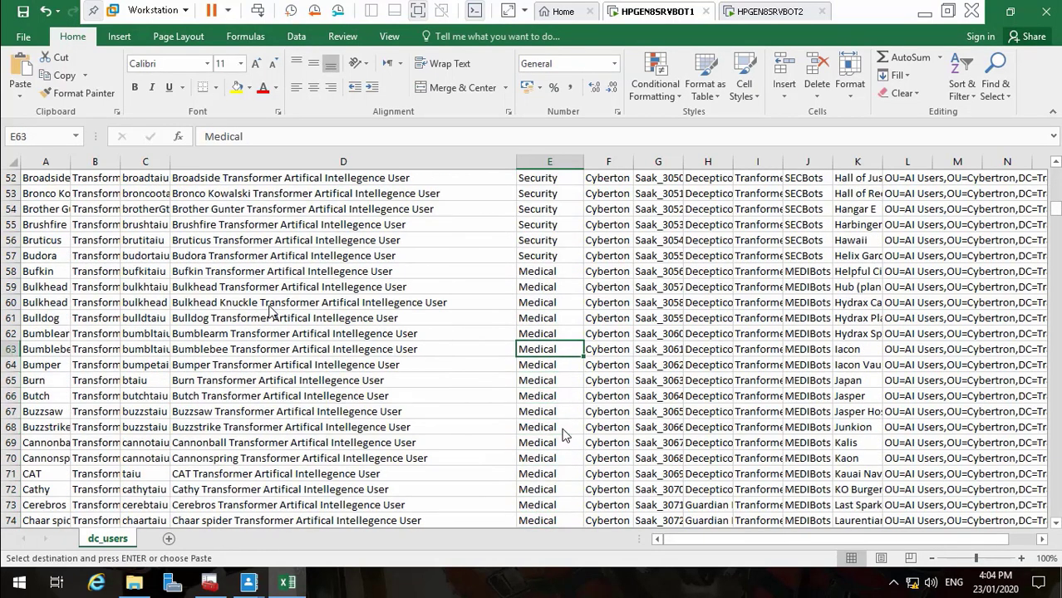
pyautogui.press('Up')
pyautogui.press('Up')
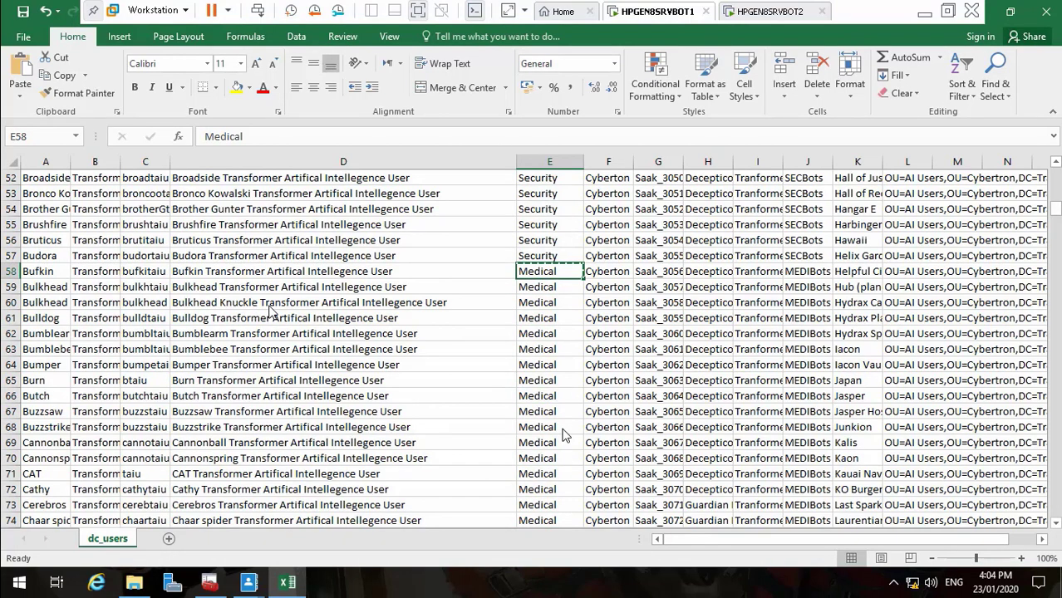
pyautogui.moveTo(270, 574)
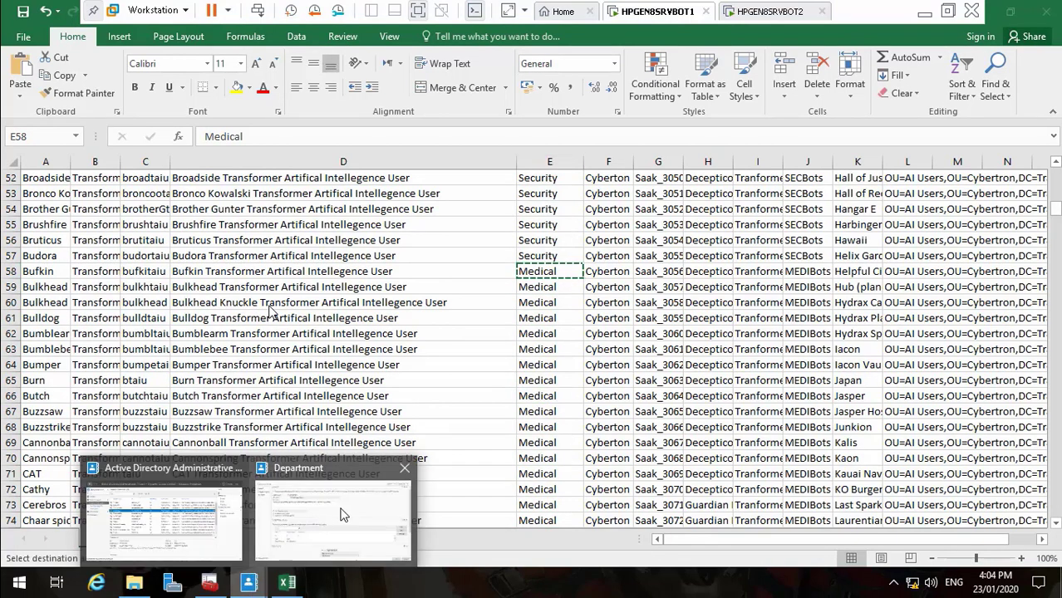
pyautogui.click(377, 483)
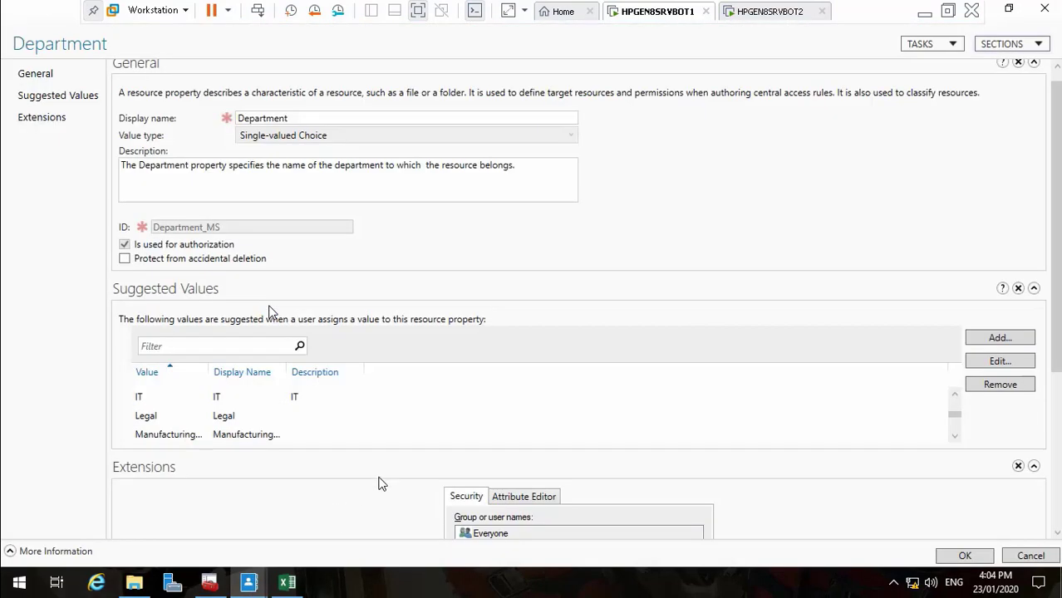
# Add Medical as a Department suggested value with matching display name and description
pyautogui.click(1000, 338)
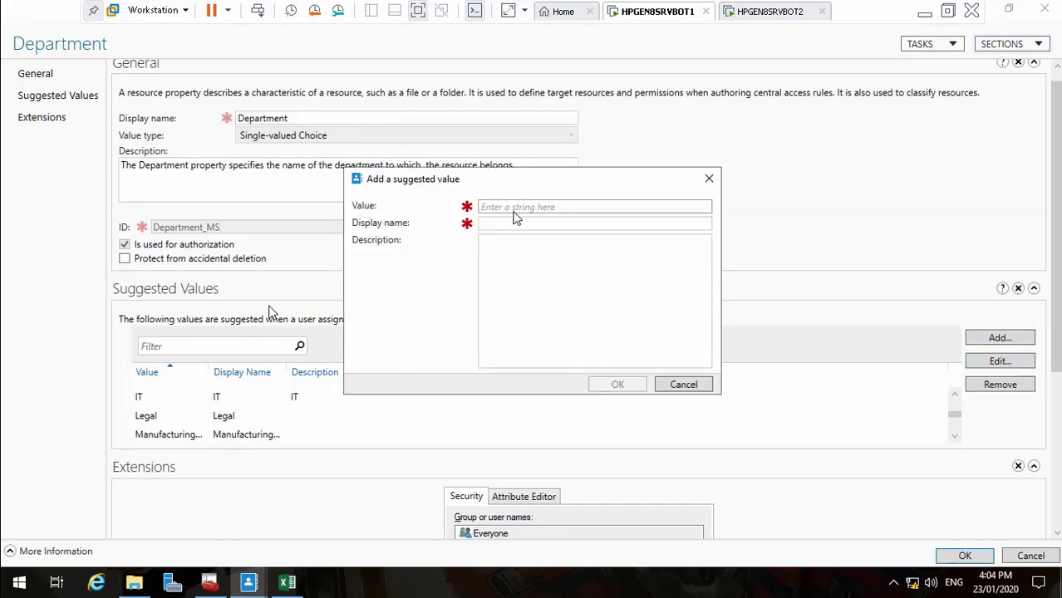
pyautogui.write('Medical')
pyautogui.click(512, 224)
pyautogui.write('Medical')
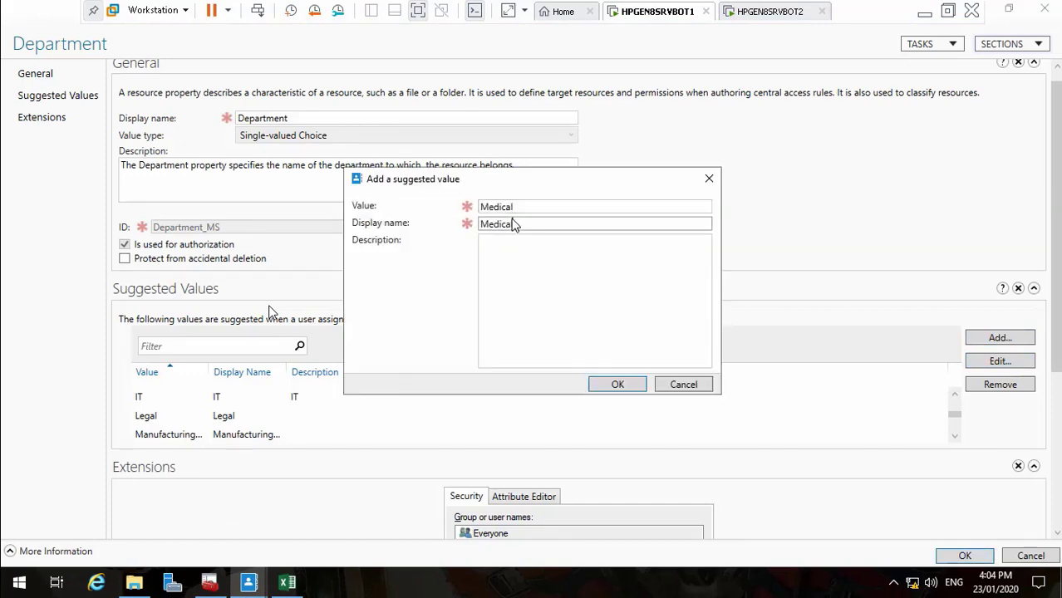
pyautogui.click(514, 260)
pyautogui.write('Medical')
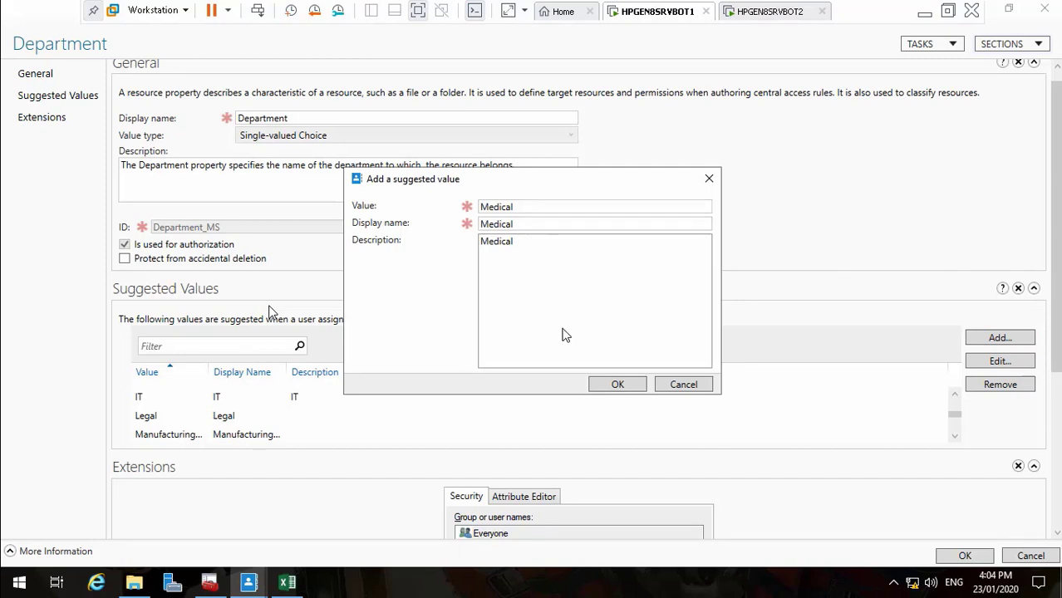
pyautogui.click(615, 387)
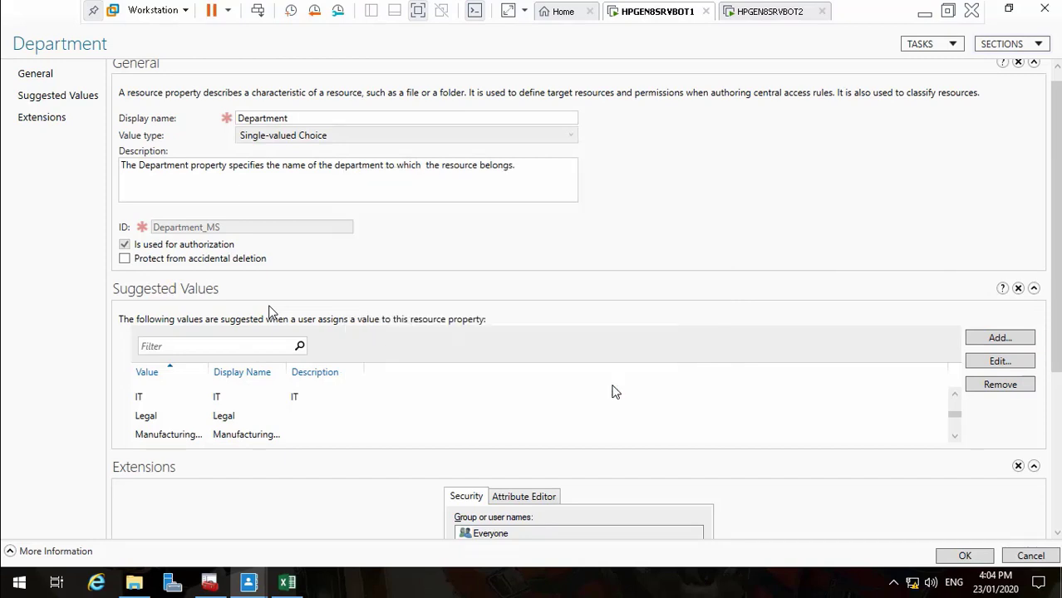
pyautogui.click(1000, 337)
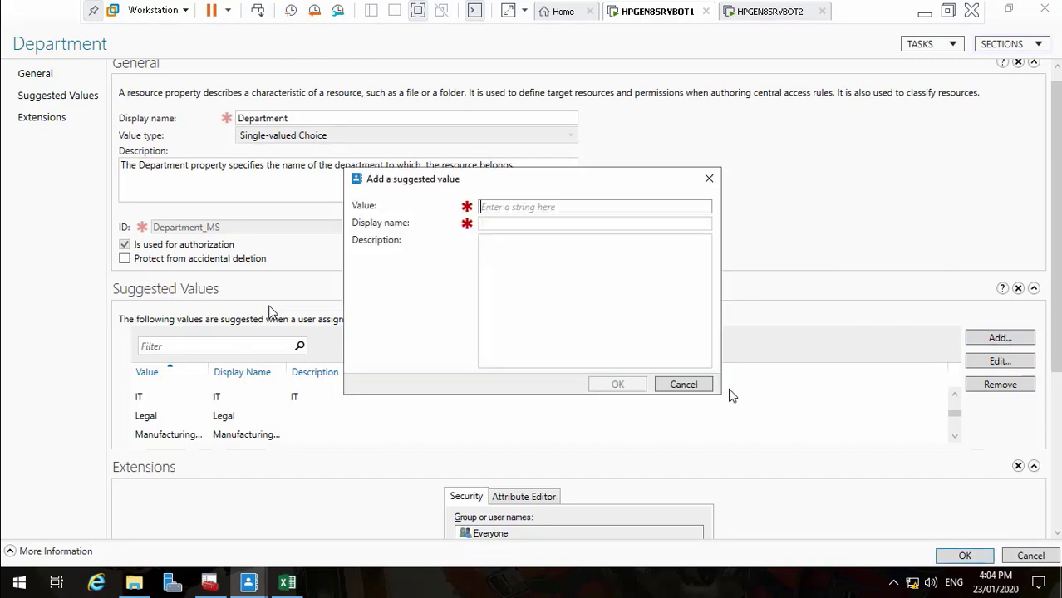
pyautogui.click(289, 583)
# Copy the Combat department name from the first Combat row in column E
pyautogui.click(555, 381)
pyautogui.press('Down')
pyautogui.press('Down')
pyautogui.press('Down')
pyautogui.press('Down')
pyautogui.press('Down')
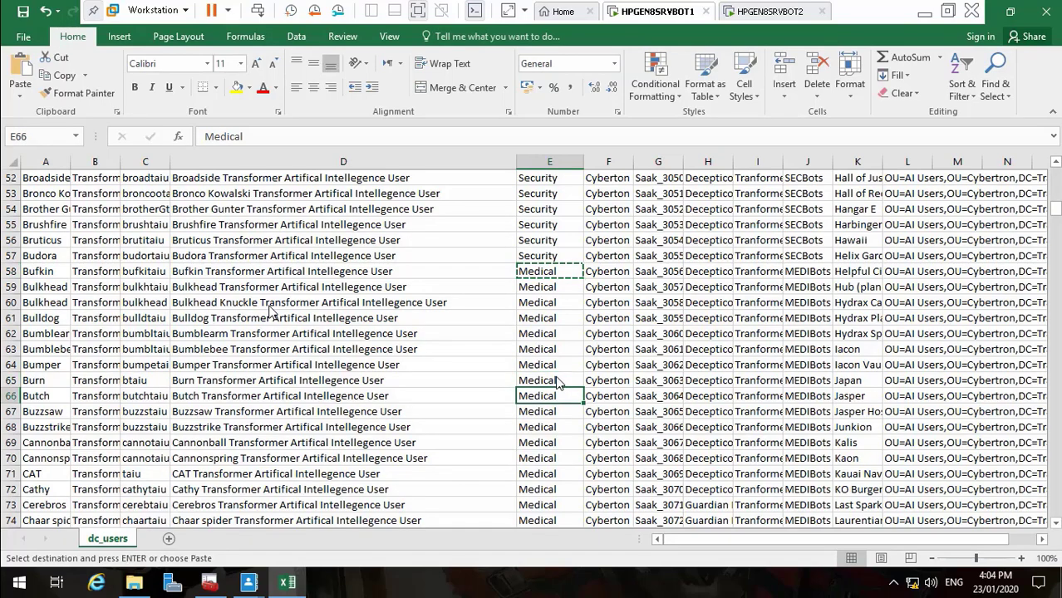
pyautogui.press('Down')
pyautogui.press('Down')
pyautogui.press('Down')
pyautogui.press('Down')
pyautogui.press('Down')
pyautogui.press('Down')
pyautogui.press('Down')
pyautogui.press('Down')
pyautogui.press('Down')
pyautogui.press('Down')
pyautogui.press('Down')
pyautogui.press('Down')
pyautogui.press('Down')
pyautogui.press('Down')
pyautogui.press('Down')
pyautogui.press('Down')
pyautogui.press('Down')
pyautogui.press('Down')
pyautogui.press('Down')
pyautogui.press('Down')
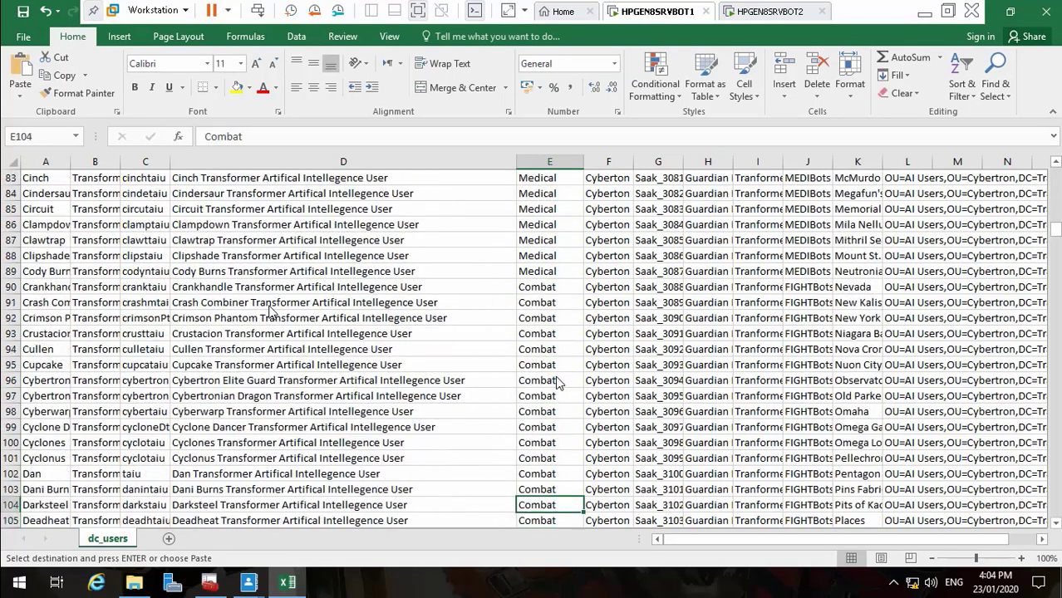
pyautogui.press('Up')
pyautogui.press('Up')
pyautogui.press('Up')
pyautogui.press('Up')
pyautogui.press('Up')
pyautogui.press('Up')
pyautogui.press('Up')
pyautogui.press('Up')
pyautogui.press('Up')
pyautogui.press('Up')
pyautogui.press('Up')
pyautogui.press('Up')
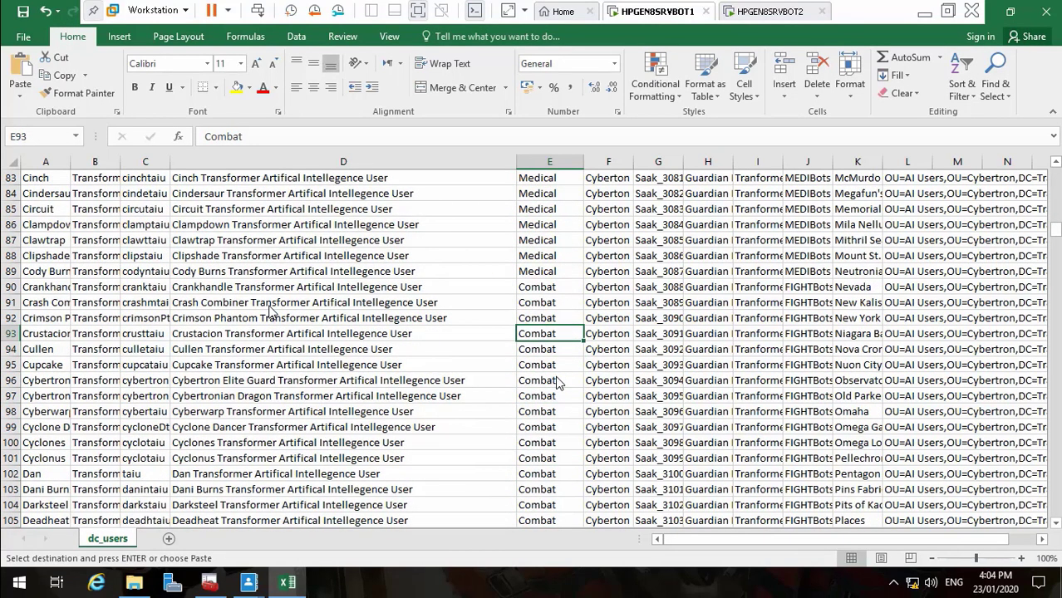
pyautogui.hotkey('ctrl', 'c')
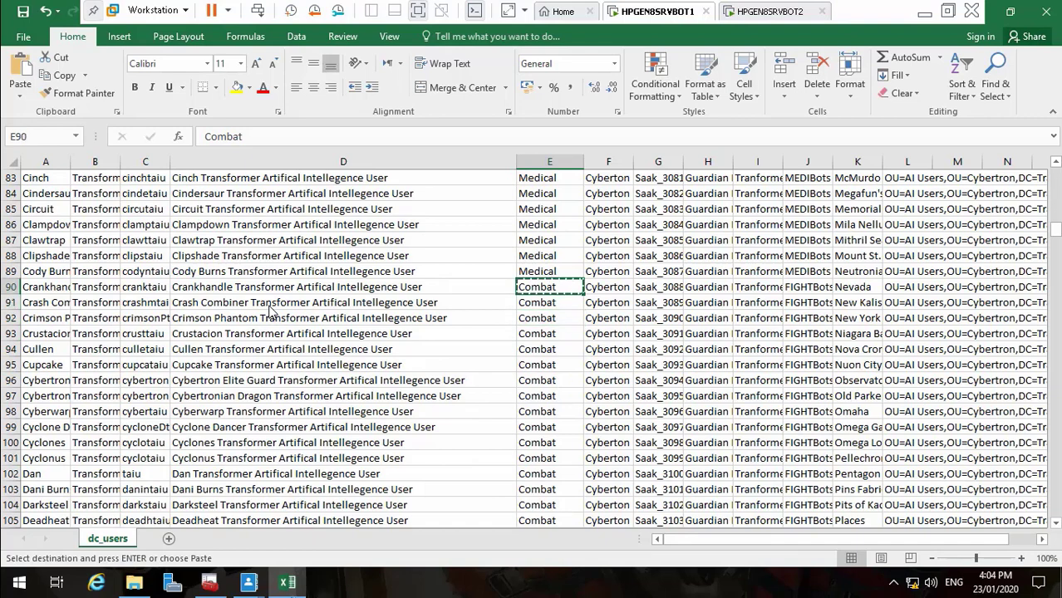
# Add Combat as a Department suggested value with matching display name and description
pyautogui.click(249, 582)
pyautogui.click(309, 532)
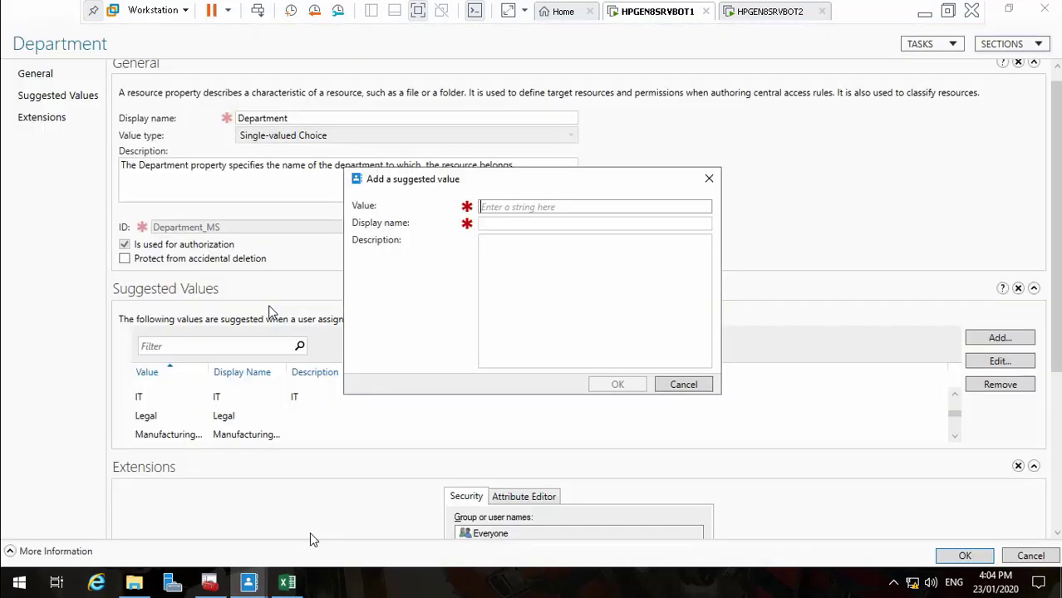
pyautogui.click(540, 229)
pyautogui.hotkey('ctrl', 'v')
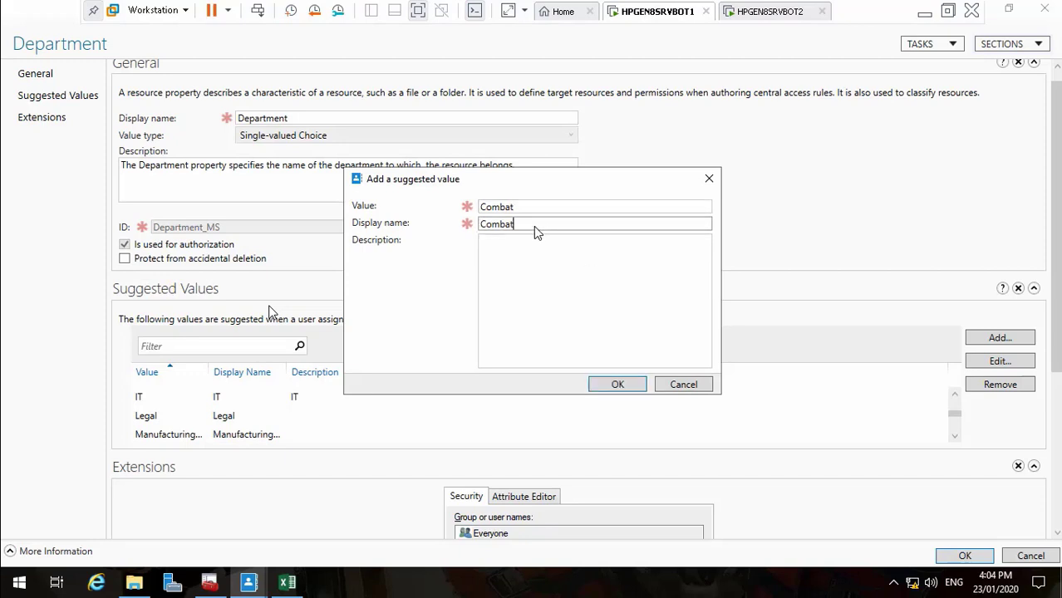
pyautogui.hotkey('ctrl', 'v')
pyautogui.click(544, 331)
pyautogui.hotkey('ctrl', 'v')
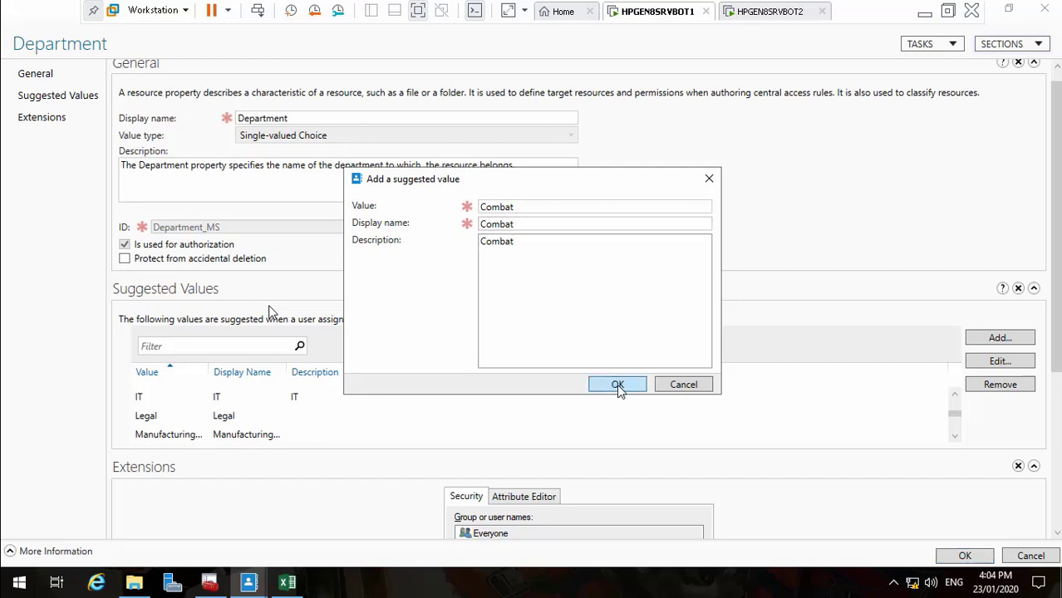
pyautogui.click(616, 383)
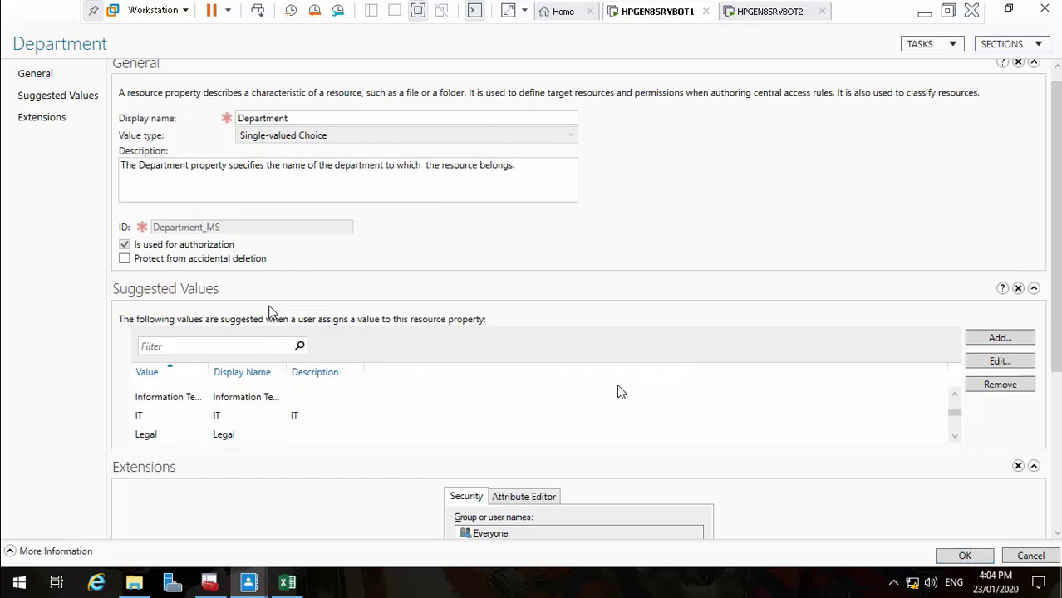
# Start another suggested value and move down column E toward the Cleaning rows
pyautogui.click(998, 338)
pyautogui.click(286, 583)
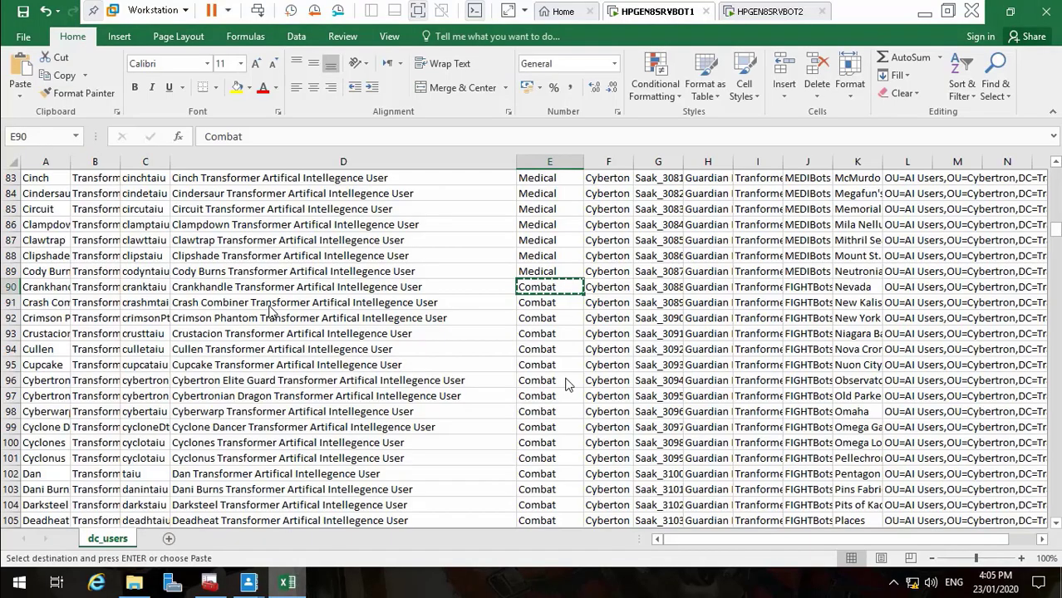
pyautogui.click(529, 382)
pyautogui.click(528, 394)
pyautogui.press('Down')
pyautogui.press('Down')
pyautogui.press('Down')
pyautogui.press('Down')
pyautogui.press('Down')
pyautogui.press('Down')
pyautogui.press('Down')
pyautogui.press('Down')
pyautogui.press('Down')
pyautogui.press('Down')
pyautogui.press('Down')
pyautogui.press('Down')
pyautogui.press('Down')
pyautogui.press('Down')
pyautogui.press('Down')
pyautogui.press('Down')
pyautogui.press('Down')
pyautogui.press('Down')
pyautogui.press('Down')
pyautogui.press('Down')
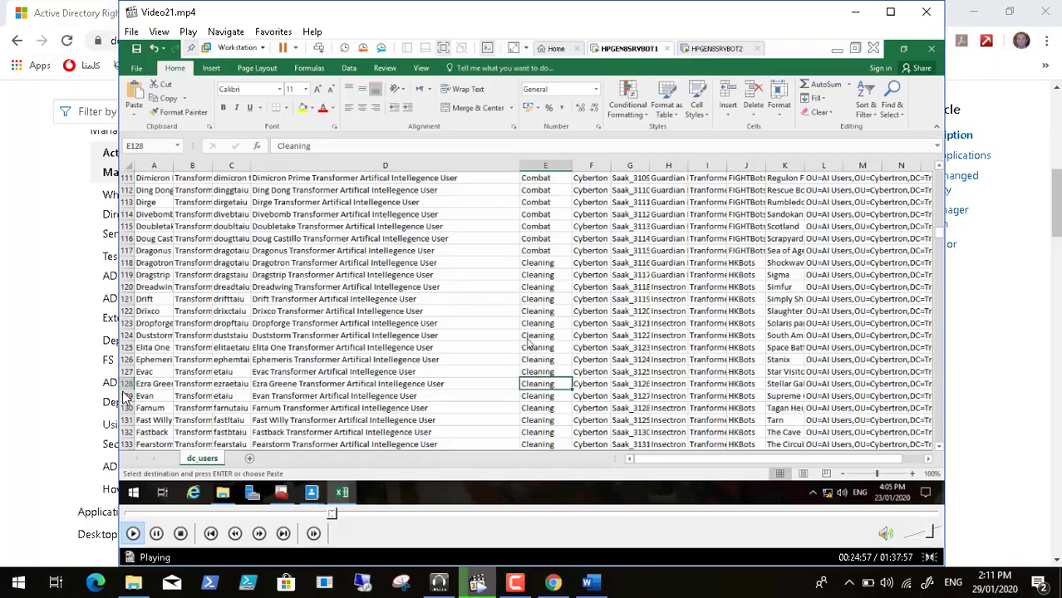
# Seek the video to the blank Create Resource Property form
pyautogui.click(339, 517)
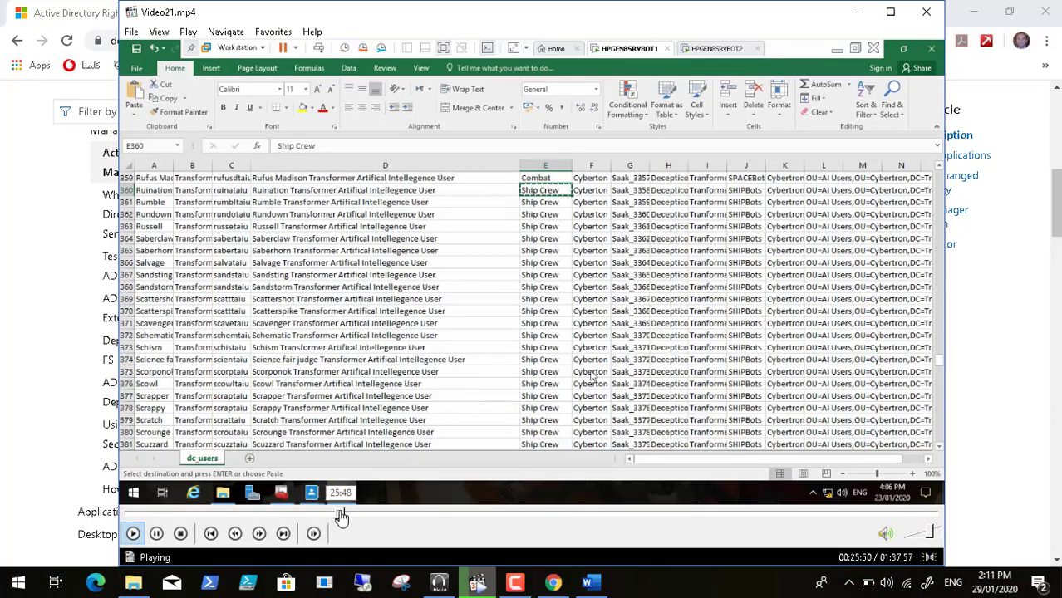
pyautogui.click(350, 516)
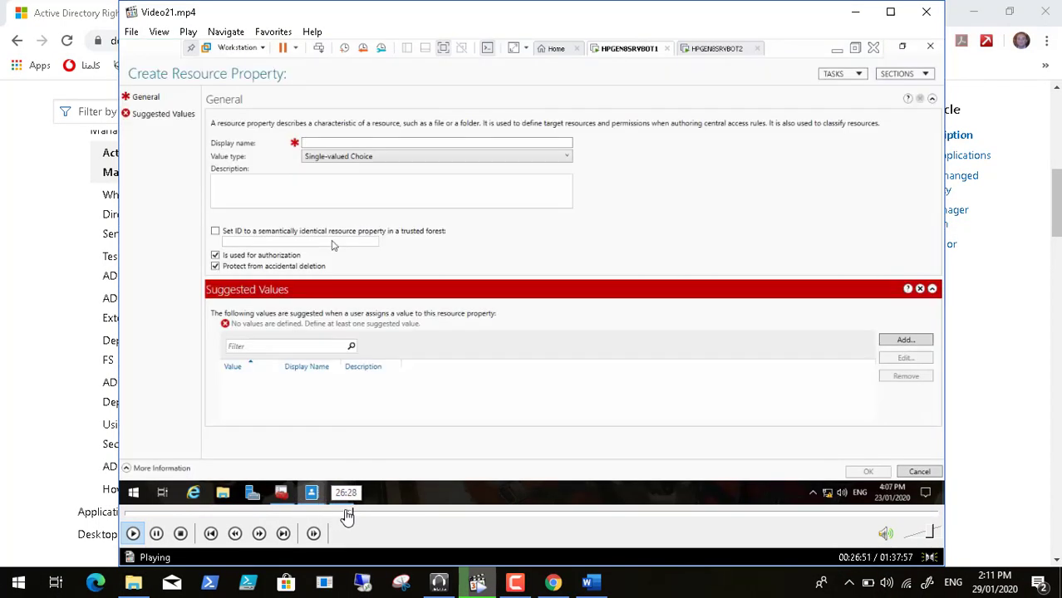
pyautogui.click(347, 516)
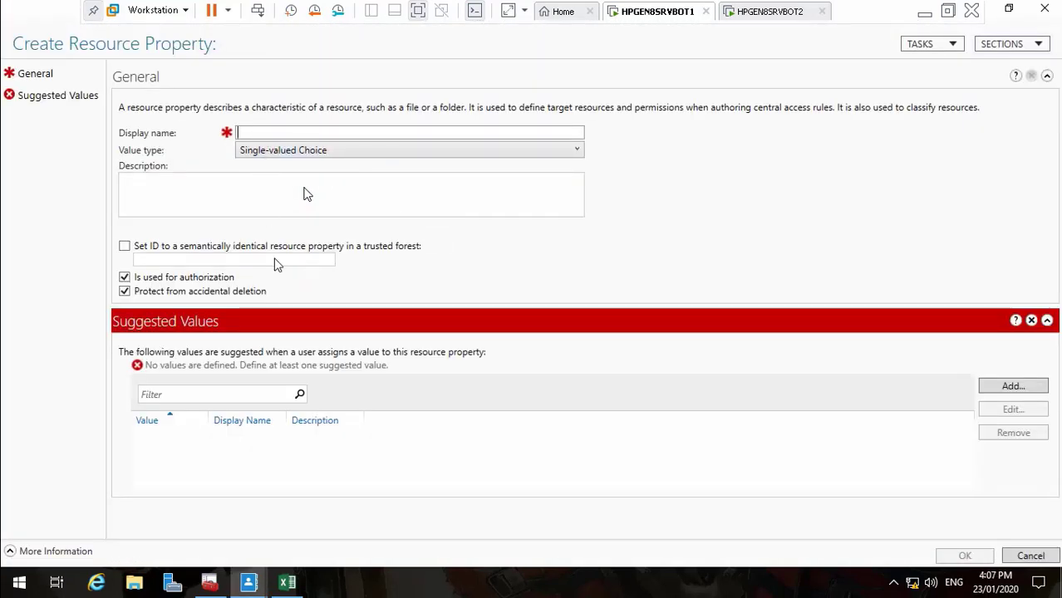
# Name the resource property Title, describe it as 'Title of the User', and add a suggested value
pyautogui.write('Title')
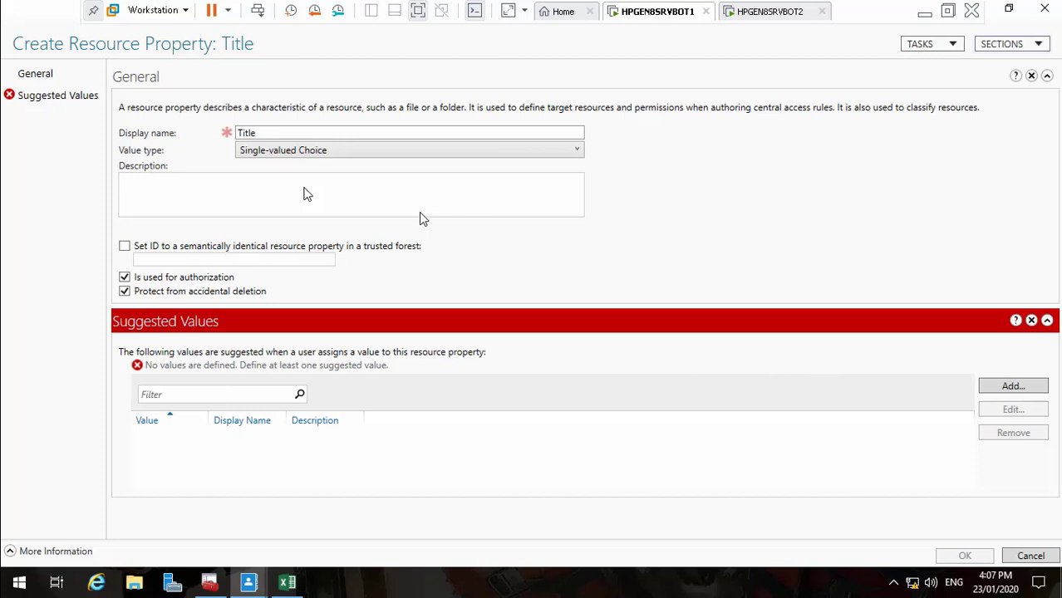
pyautogui.click(359, 210)
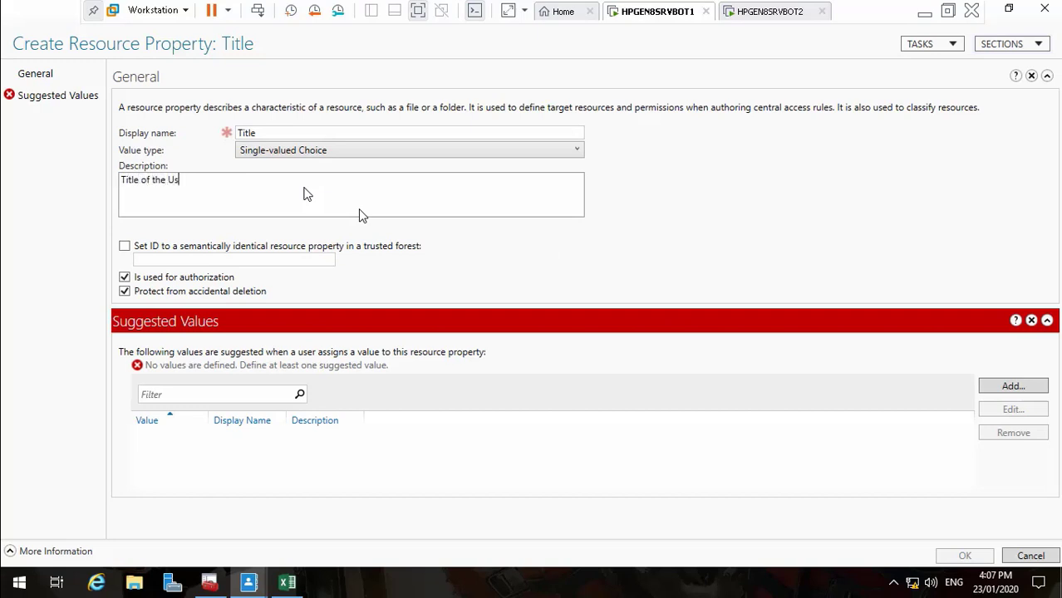
pyautogui.write('Title of the Users/')
pyautogui.click(1010, 389)
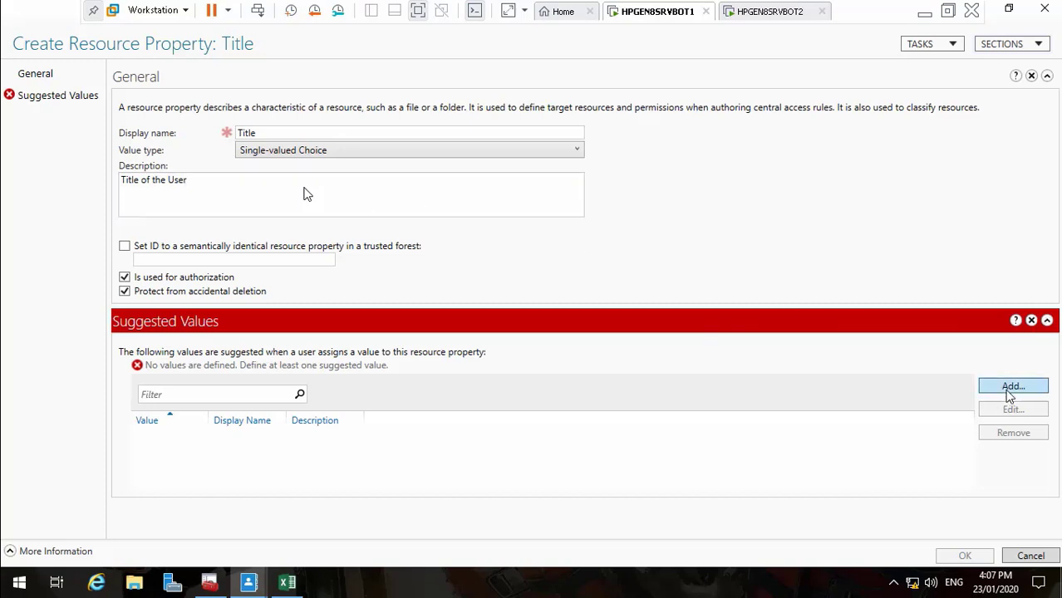
# Maximize the spreadsheet, autofit the title column J, and copy ITBots from J2
pyautogui.click(288, 583)
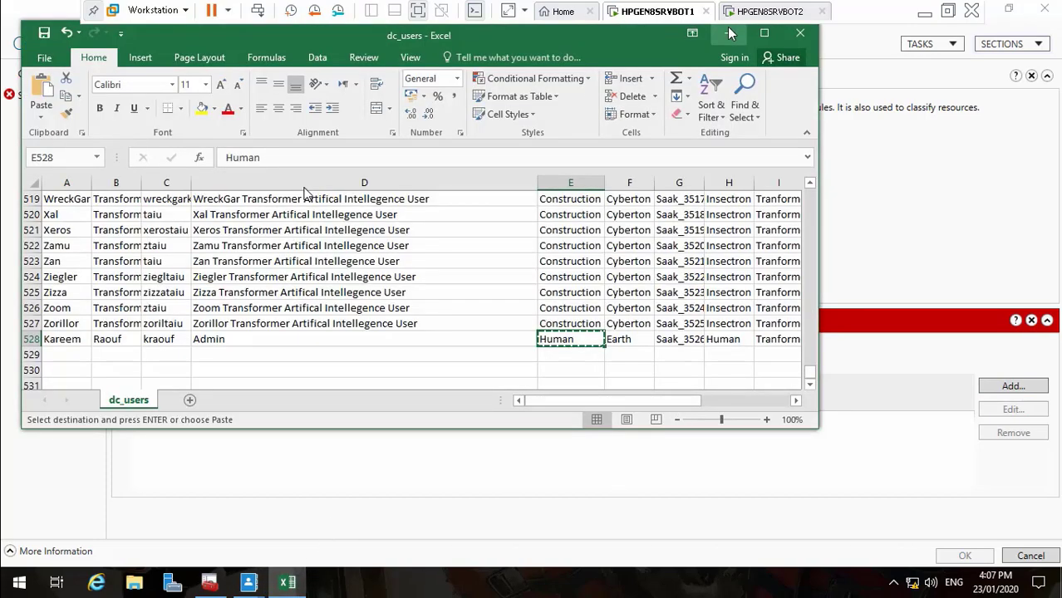
pyautogui.click(764, 34)
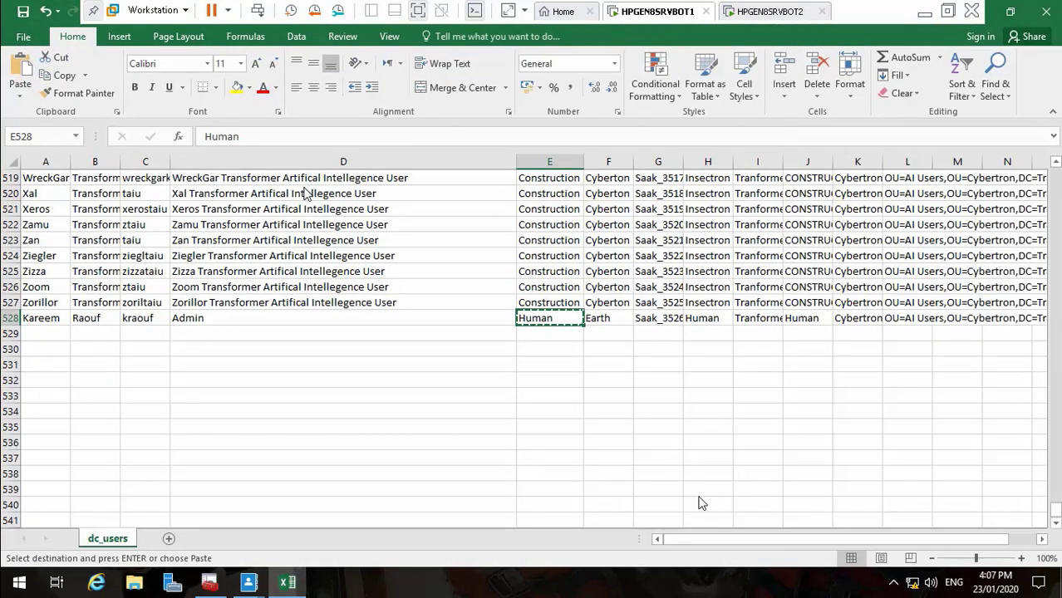
pyautogui.moveTo(702, 536); pyautogui.dragTo(867, 542)
pyautogui.moveTo(1056, 514); pyautogui.dragTo(1055, 162)
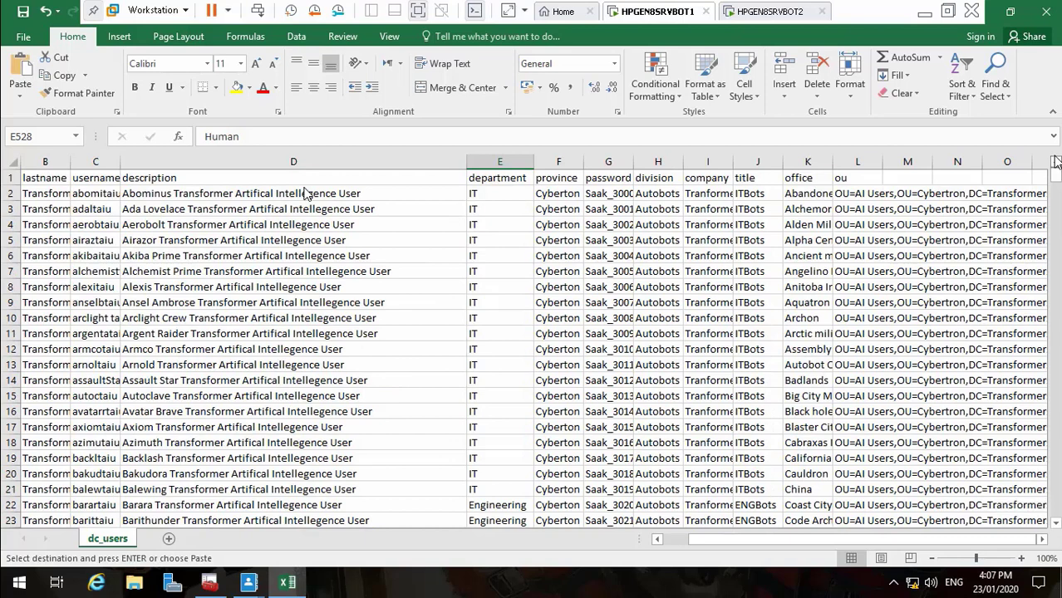
pyautogui.doubleClick(782, 170)
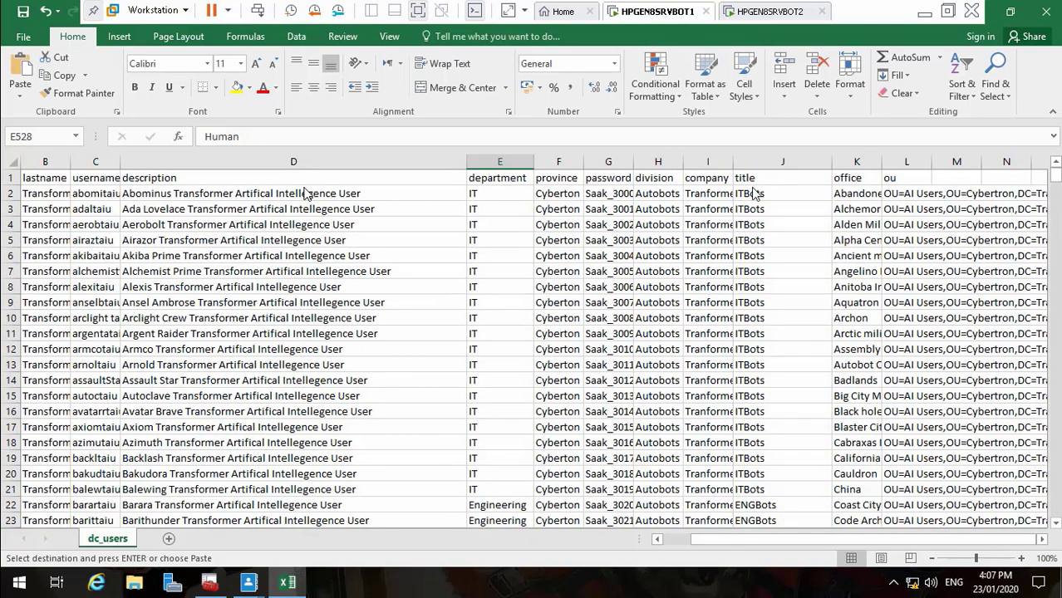
pyautogui.click(752, 196)
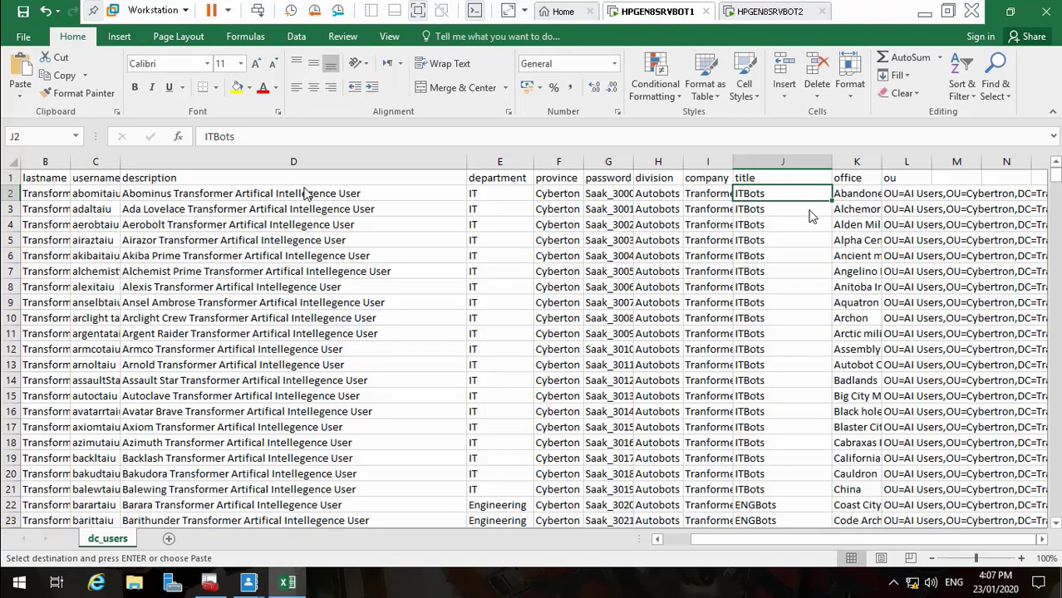
pyautogui.hotkey('ctrl', 'c')
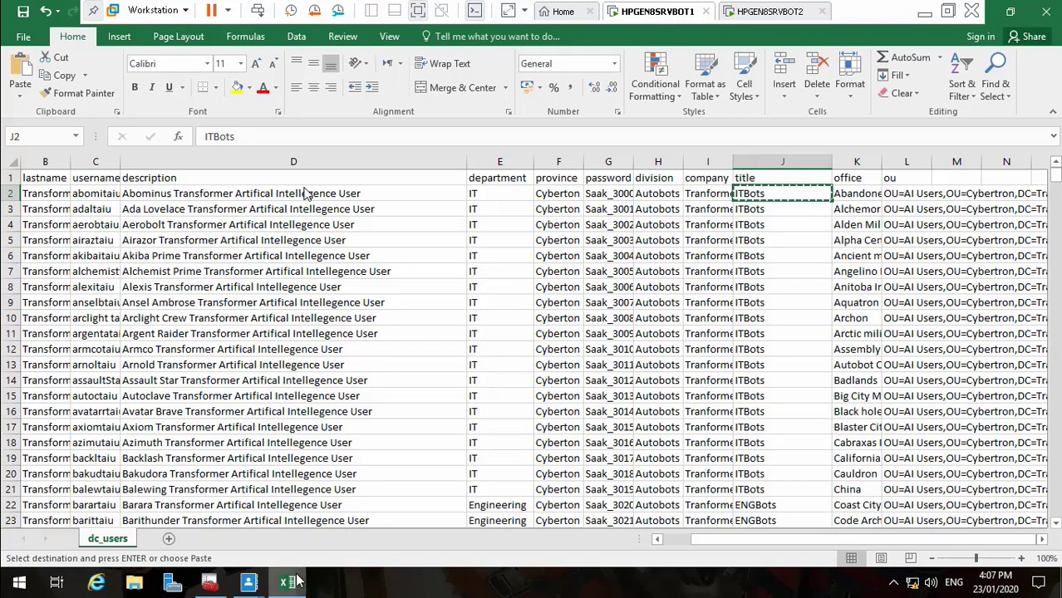
# Save ITBots as Title's suggested value, with matching display name and description
pyautogui.moveTo(249, 584)
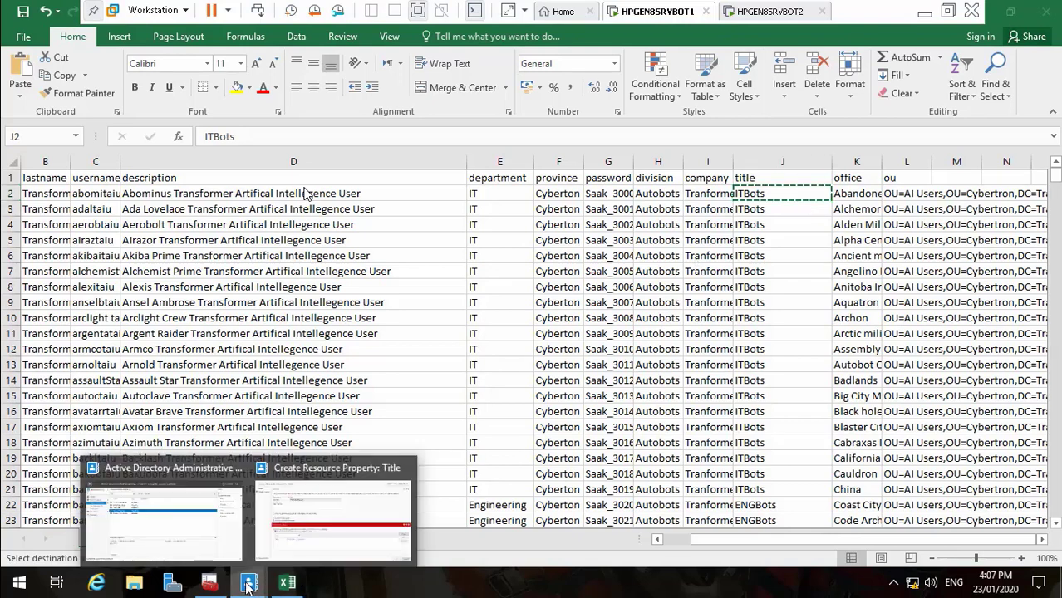
pyautogui.click(292, 538)
pyautogui.hotkey('ctrl', 'v')
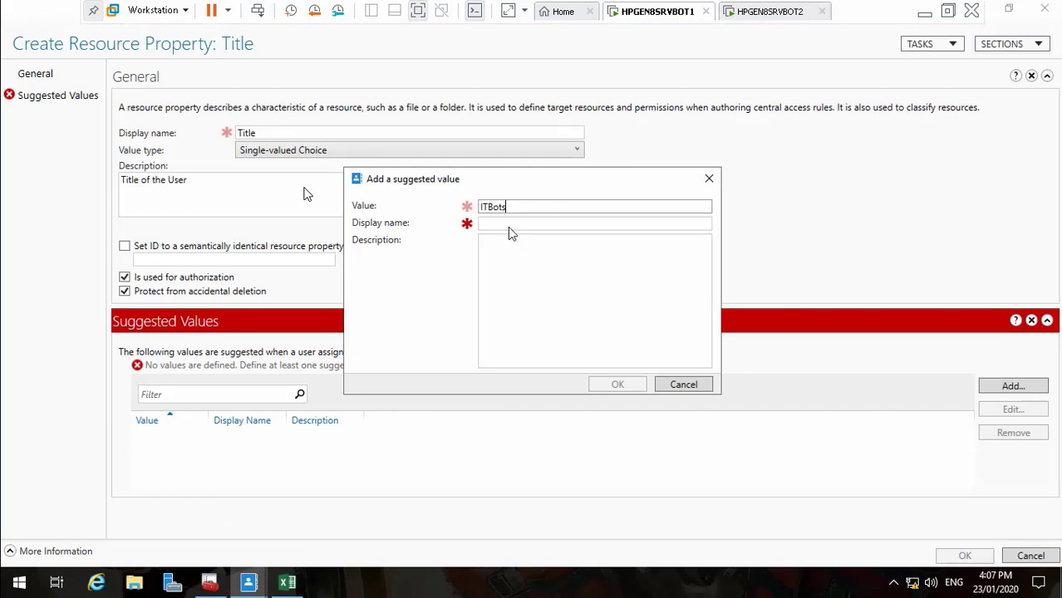
pyautogui.click(496, 224)
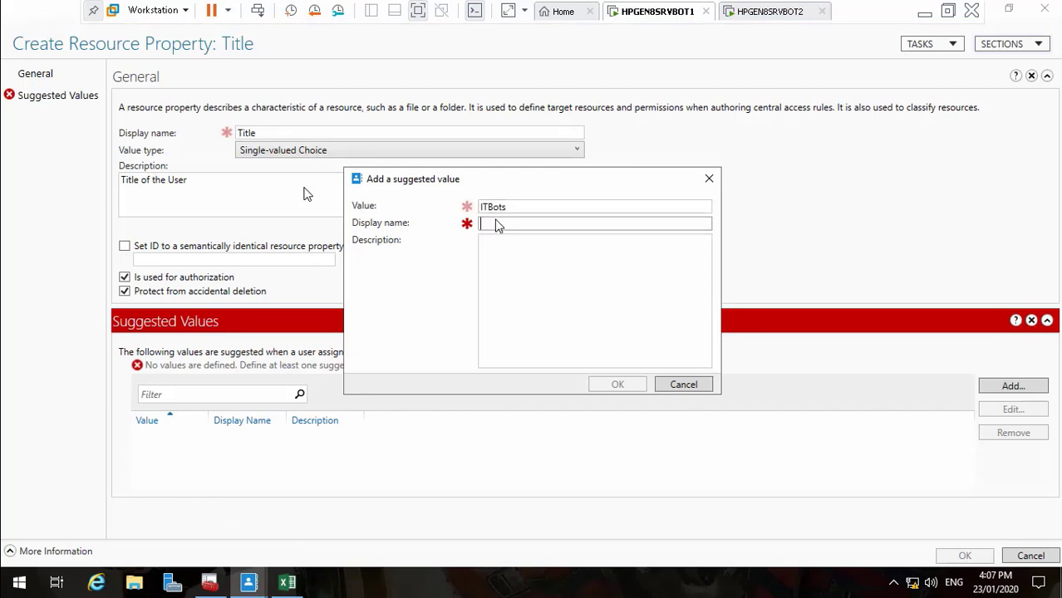
pyautogui.hotkey('ctrl', 'v')
pyautogui.click(496, 250)
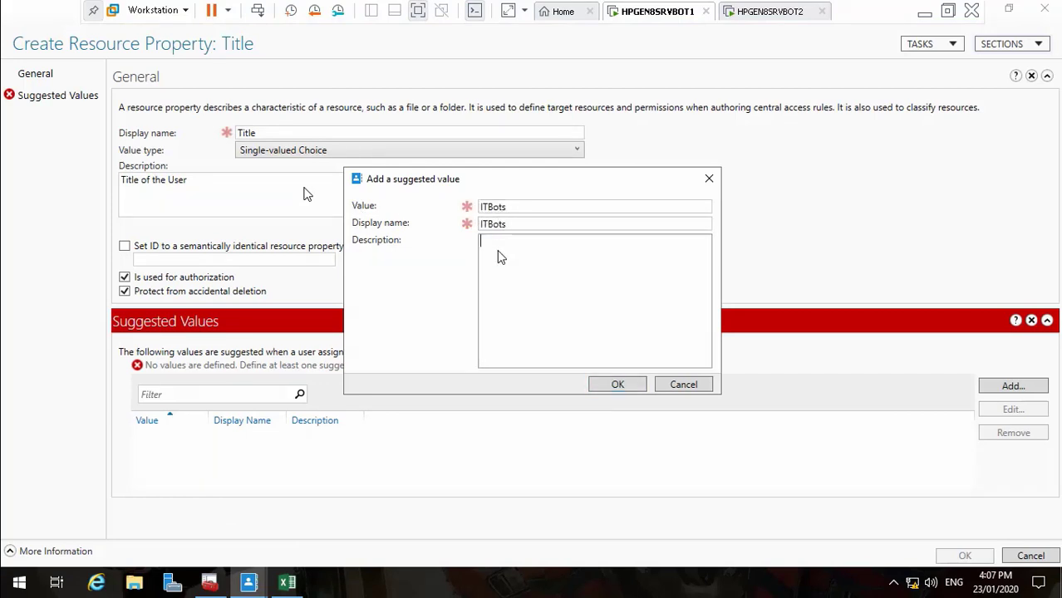
pyautogui.hotkey('ctrl', 'v')
pyautogui.click(619, 387)
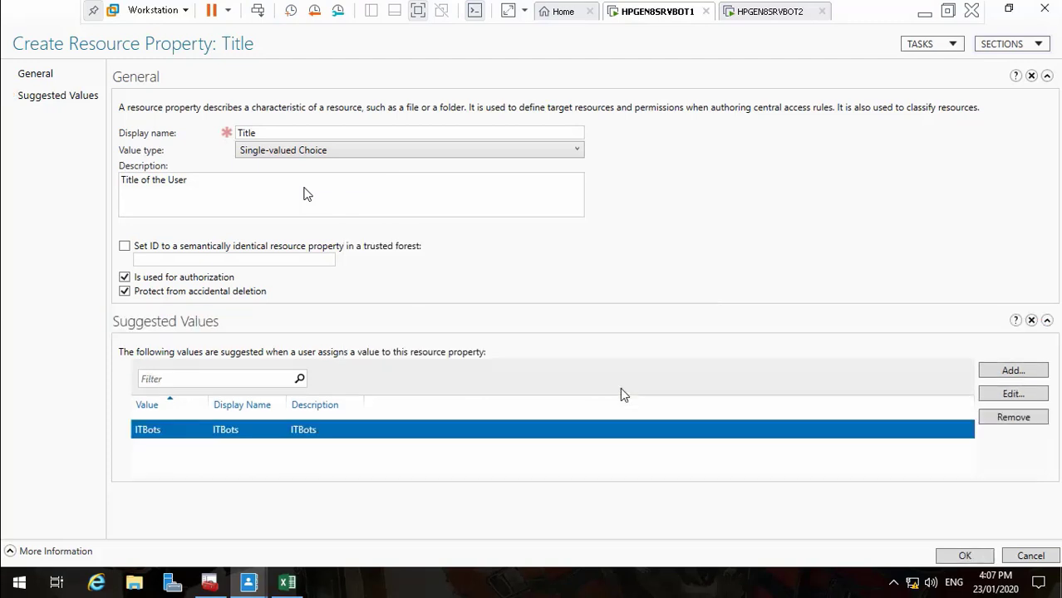
# Copy the first ENGBots title value from column J of the spreadsheet
pyautogui.click(1013, 371)
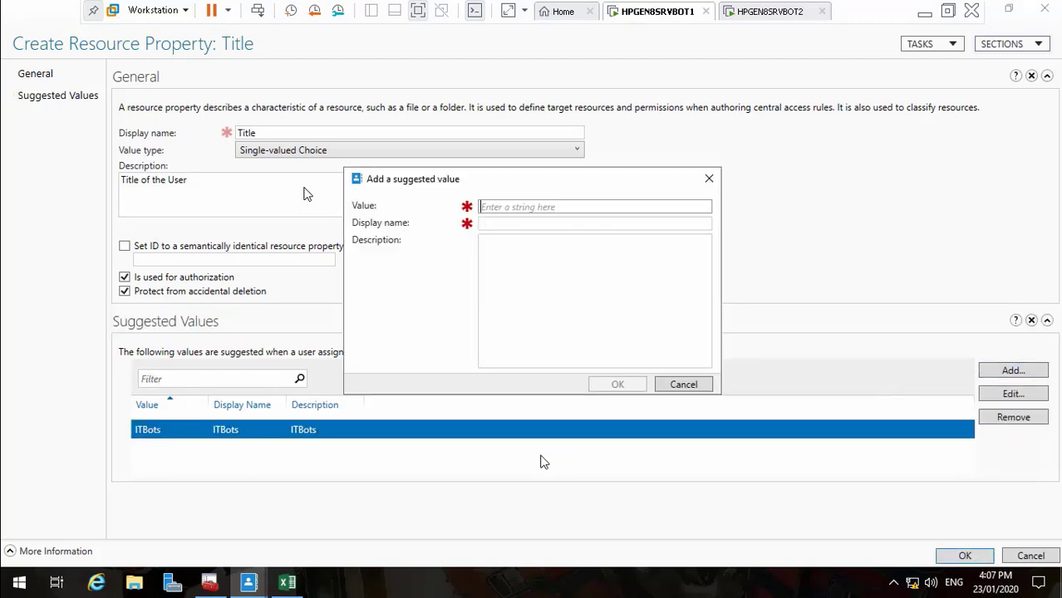
pyautogui.click(287, 582)
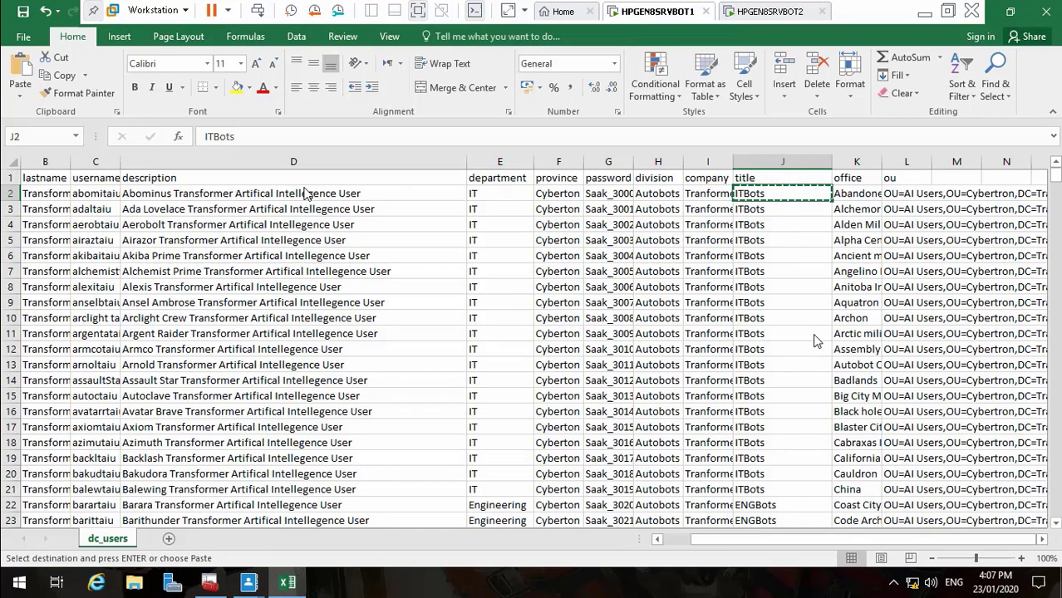
pyautogui.click(766, 336)
pyautogui.press('Down')
pyautogui.press('Down')
pyautogui.press('Down')
pyautogui.press('Down')
pyautogui.press('Down')
pyautogui.press('Down')
pyautogui.press('Down')
pyautogui.press('Down')
pyautogui.press('Down')
pyautogui.press('Down')
pyautogui.press('Down')
pyautogui.press('Down')
pyautogui.press('Down')
pyautogui.press('Down')
pyautogui.press('Down')
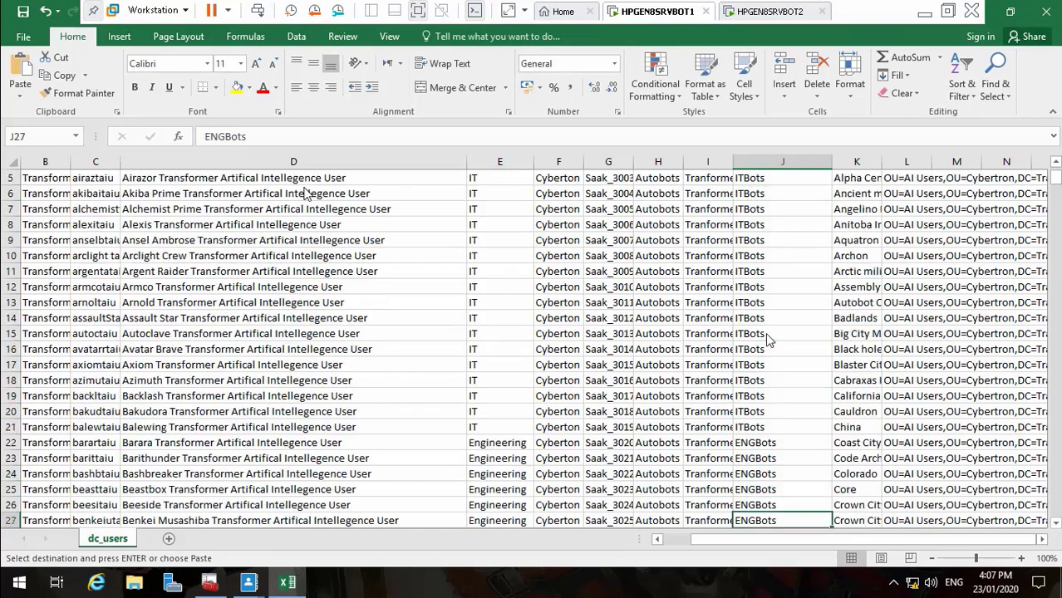
pyautogui.press('Up')
pyautogui.press('Up')
pyautogui.press('Up')
pyautogui.press('Up')
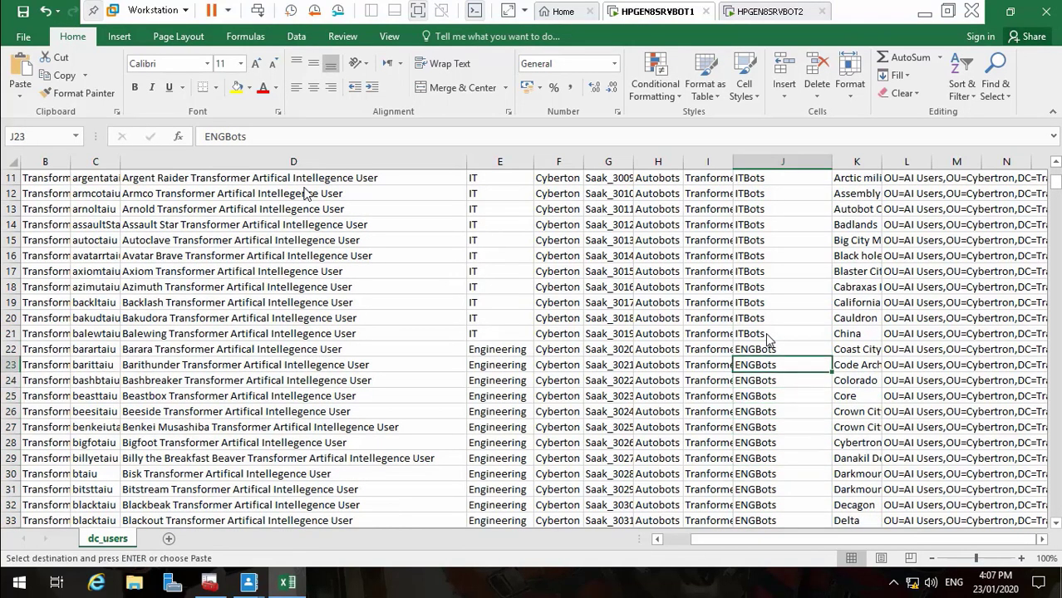
pyautogui.hotkey('ctrl', 'c')
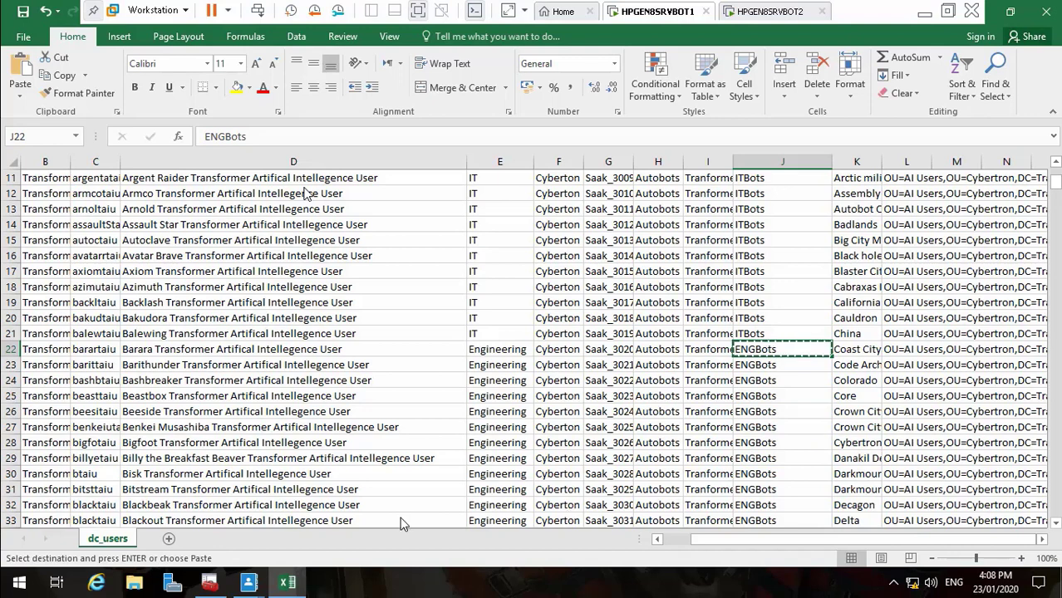
# Save ENGBots as a Title suggested value with matching display name and description
pyautogui.click(261, 587)
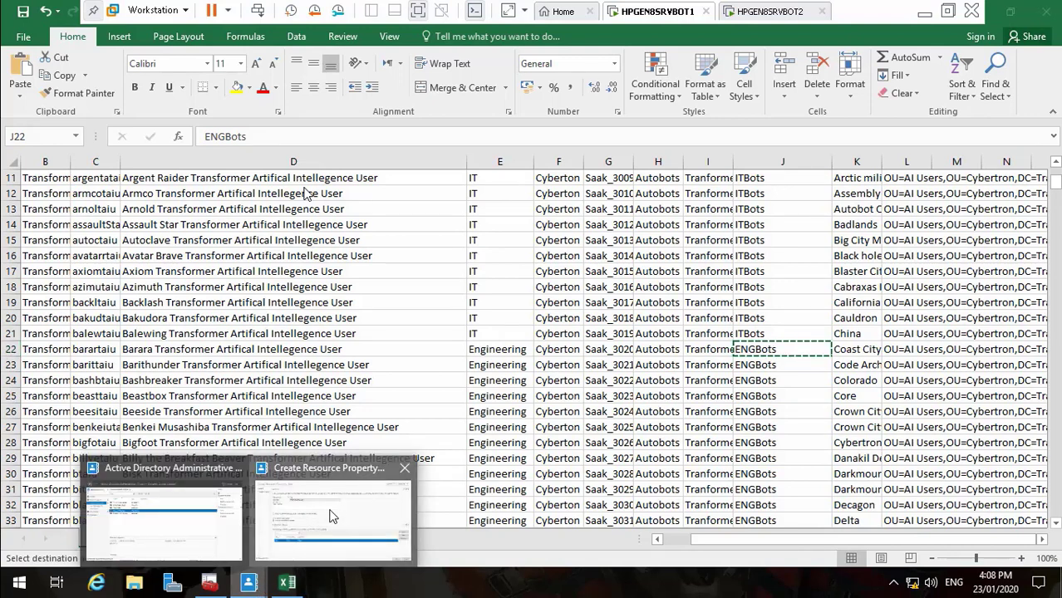
pyautogui.click(299, 465)
pyautogui.hotkey('ctrl', 'v')
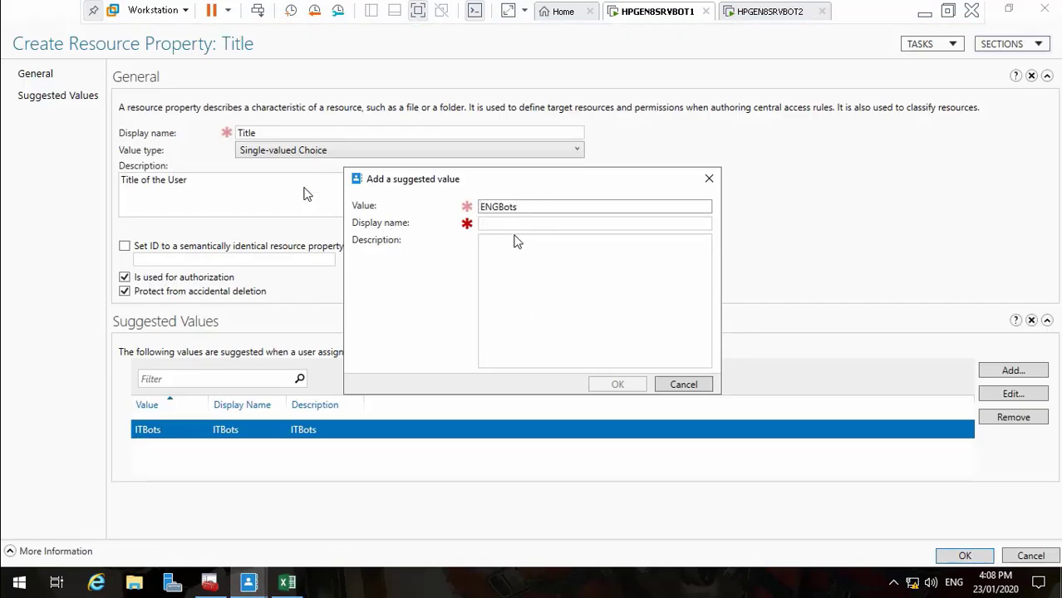
pyautogui.click(509, 225)
pyautogui.hotkey('ctrl', 'v')
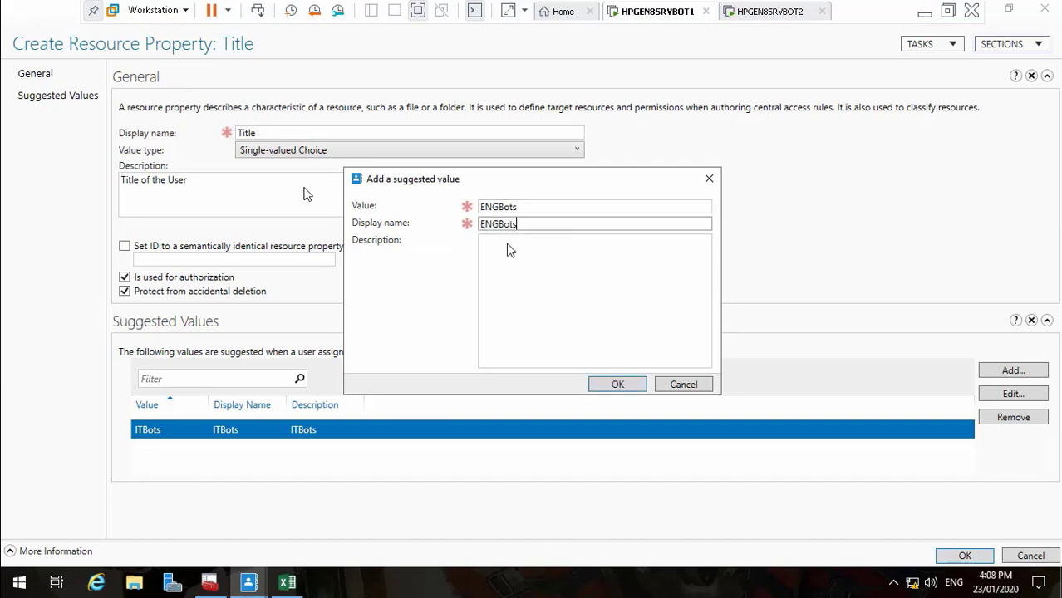
pyautogui.click(508, 271)
pyautogui.hotkey('ctrl', 'v')
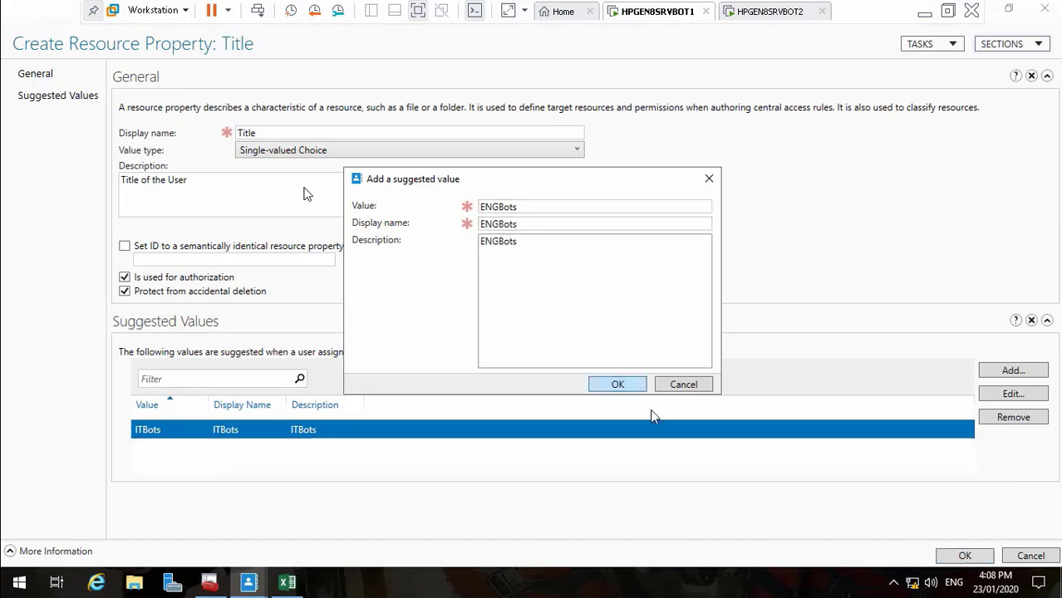
pyautogui.click(632, 384)
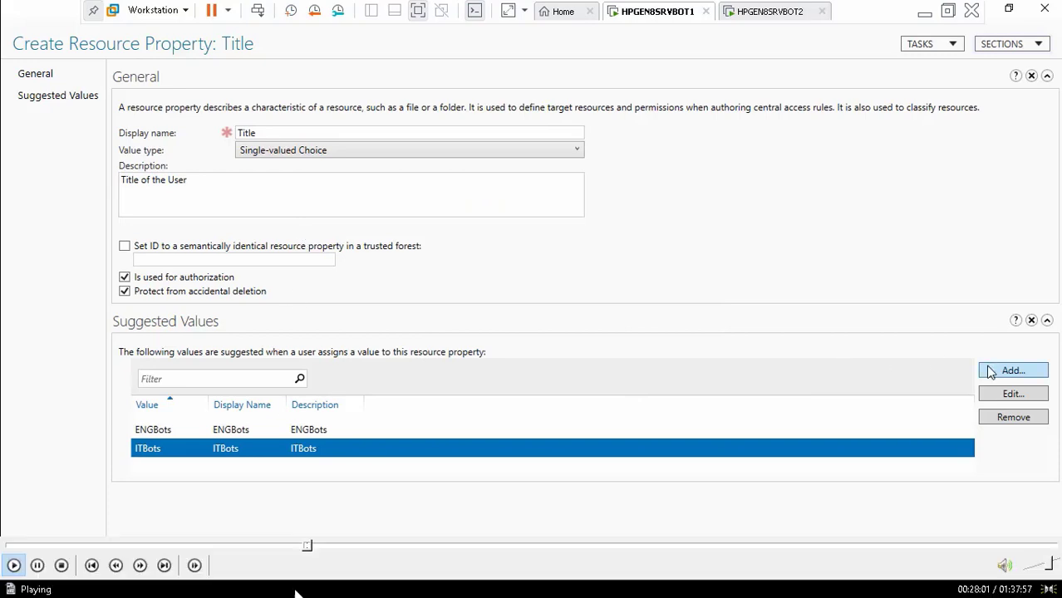
# Seek Video21.mp4 to the FIGHTBots and HKBots rows and play it full screen
pyautogui.doubleClick(262, 412)
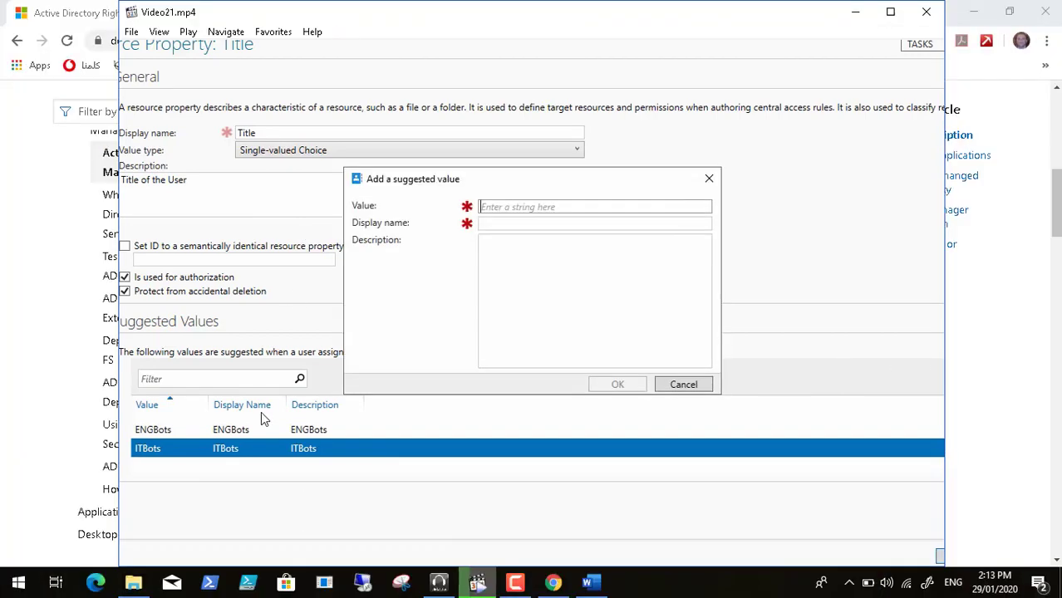
pyautogui.click(366, 515)
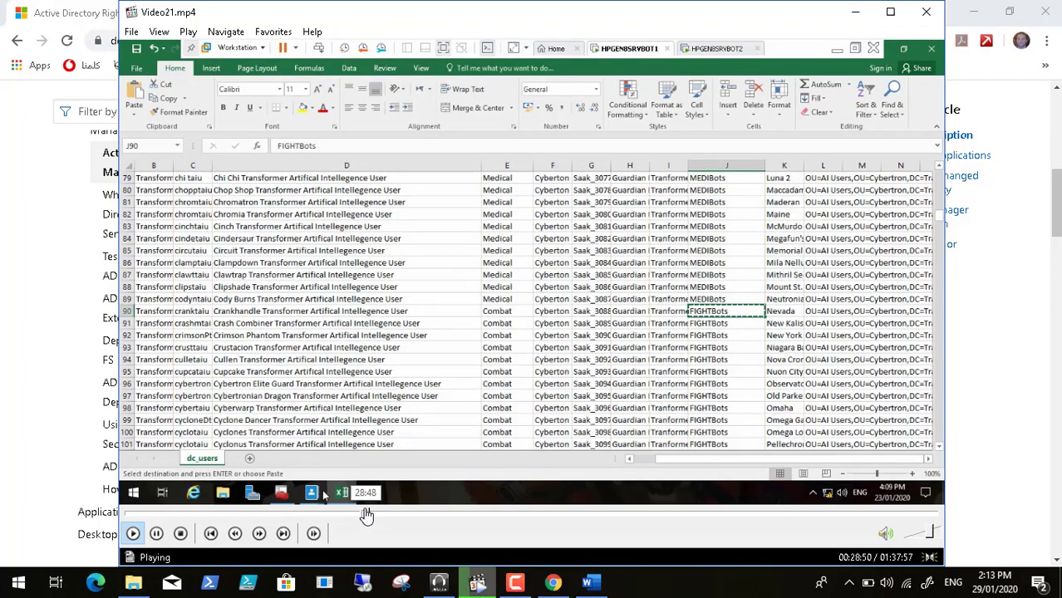
pyautogui.click(371, 516)
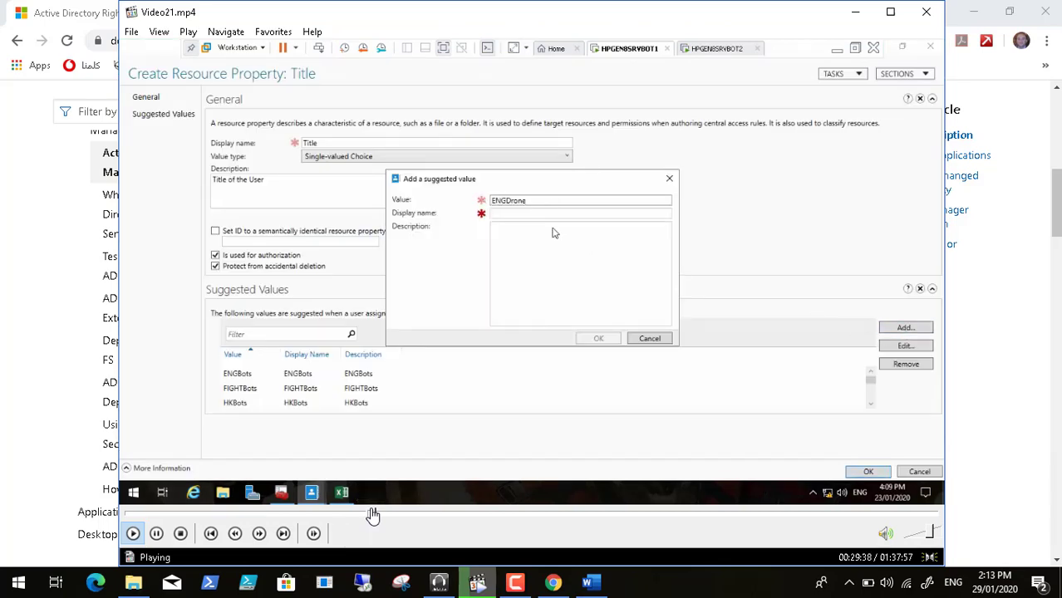
pyautogui.click(367, 515)
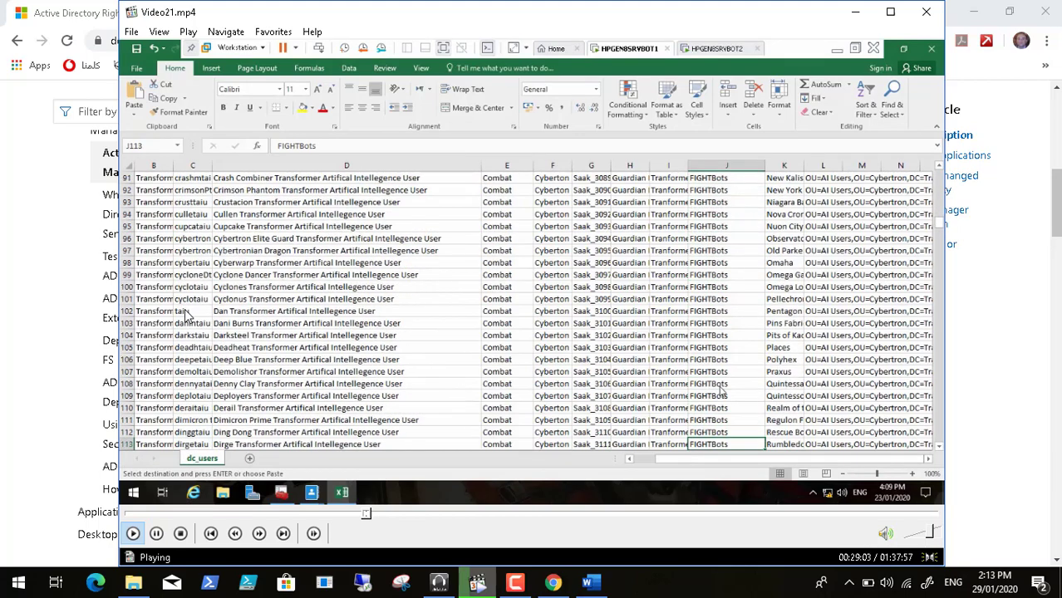
pyautogui.click(159, 32)
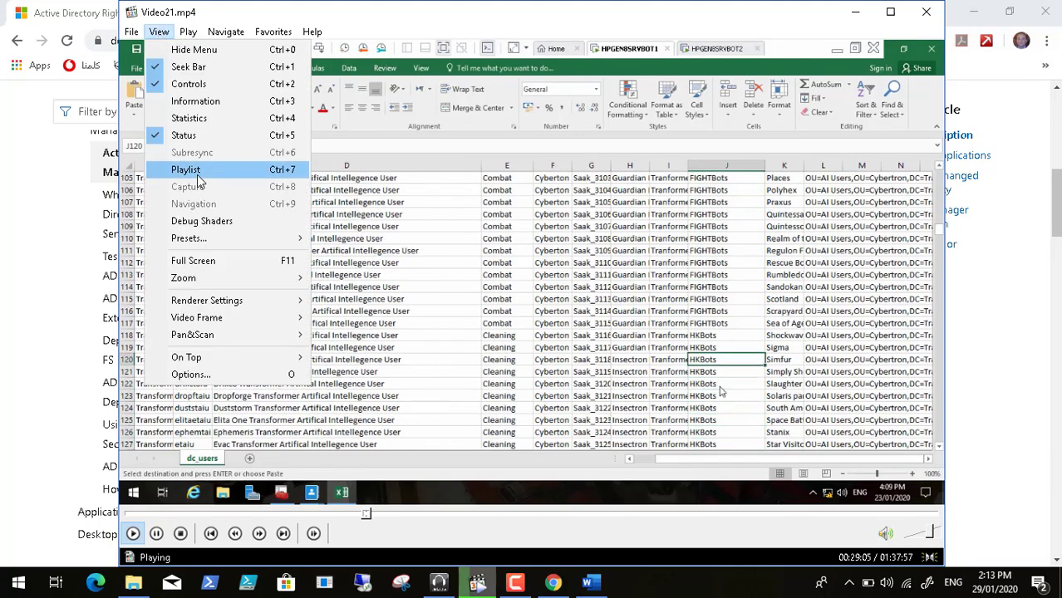
pyautogui.click(209, 262)
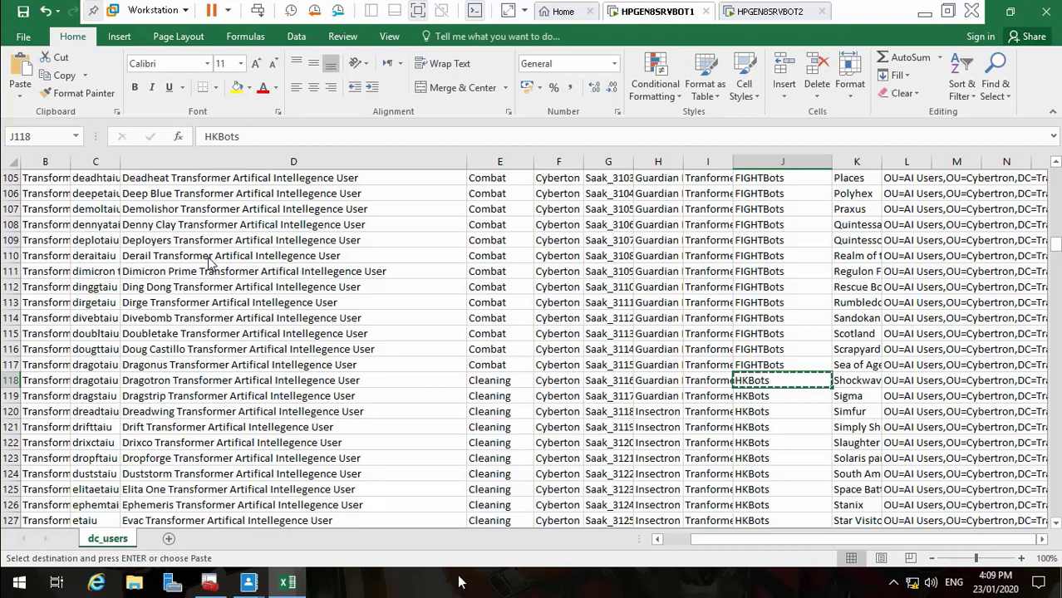
# Add HKBots as a Title suggested value with matching display name and description
pyautogui.moveTo(251, 584)
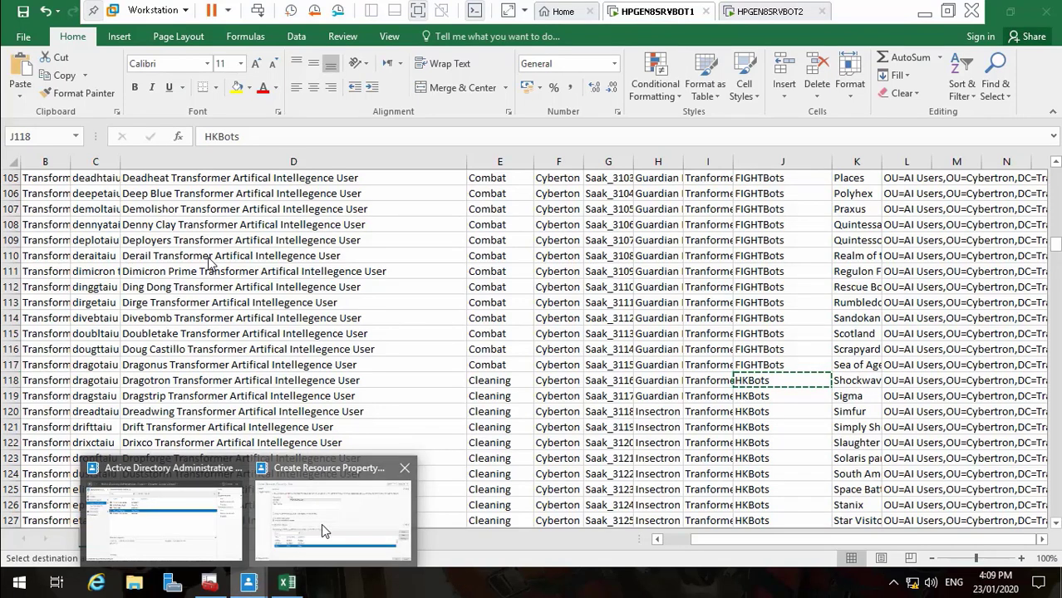
pyautogui.click(321, 523)
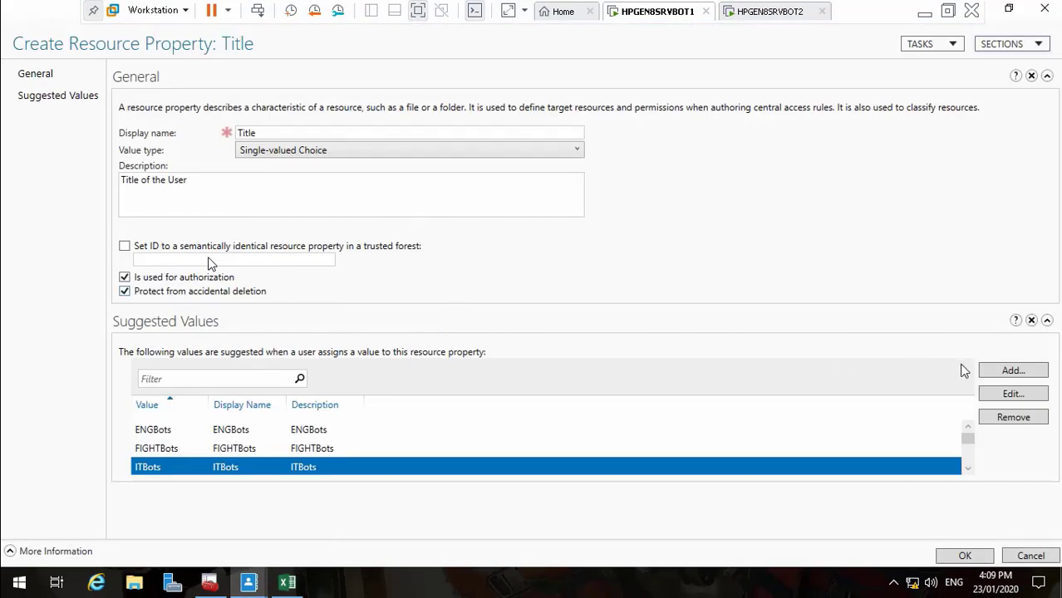
pyautogui.click(990, 376)
pyautogui.write('HKBots')
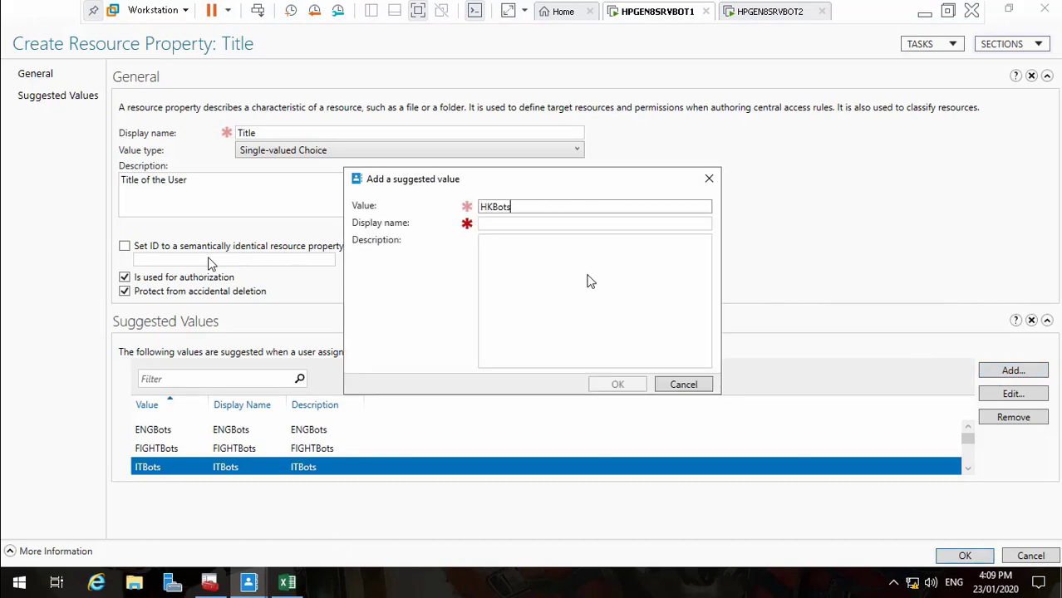
pyautogui.click(546, 224)
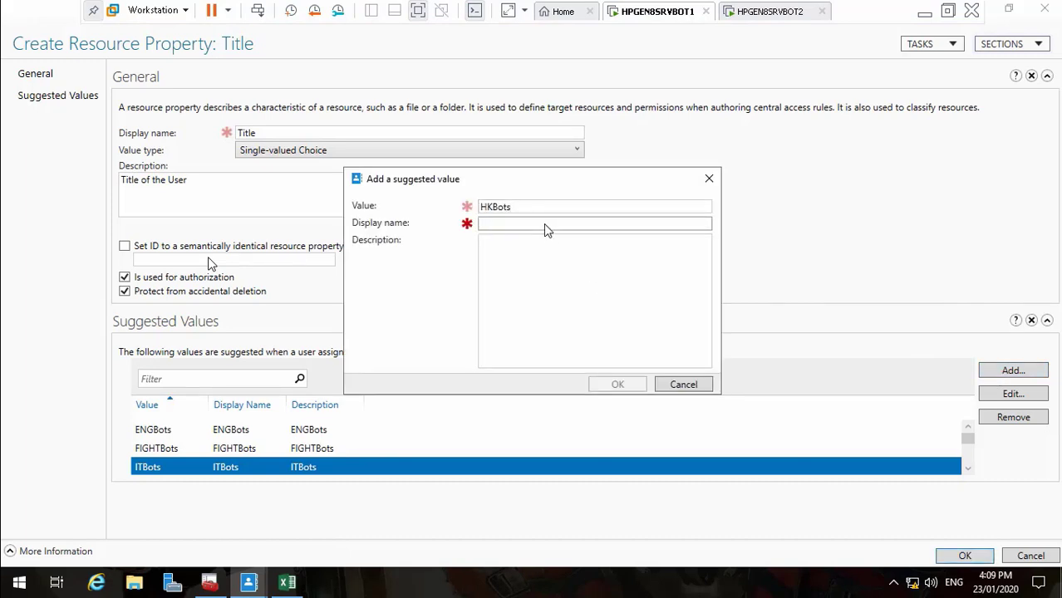
pyautogui.hotkey('ctrl', 'v')
pyautogui.hotkey('ctrl', 'v')
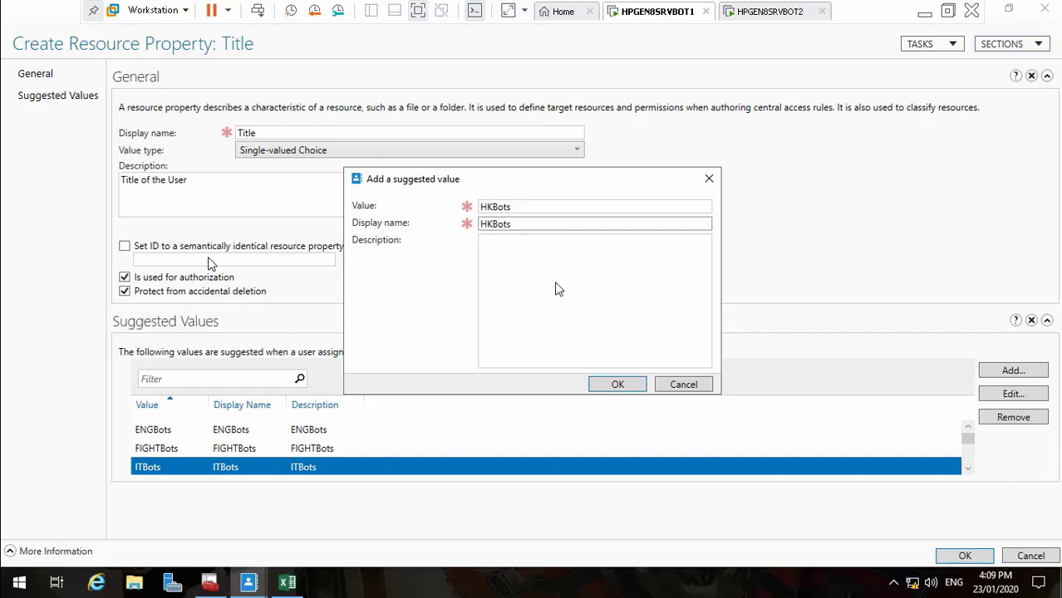
pyautogui.click(547, 289)
pyautogui.hotkey('ctrl', 'v')
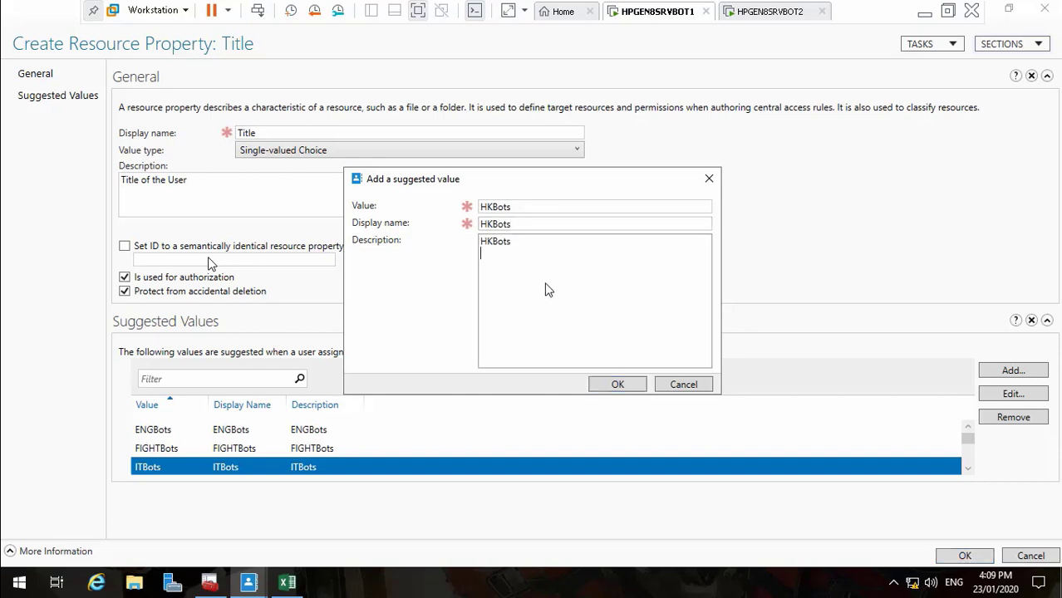
pyautogui.click(623, 387)
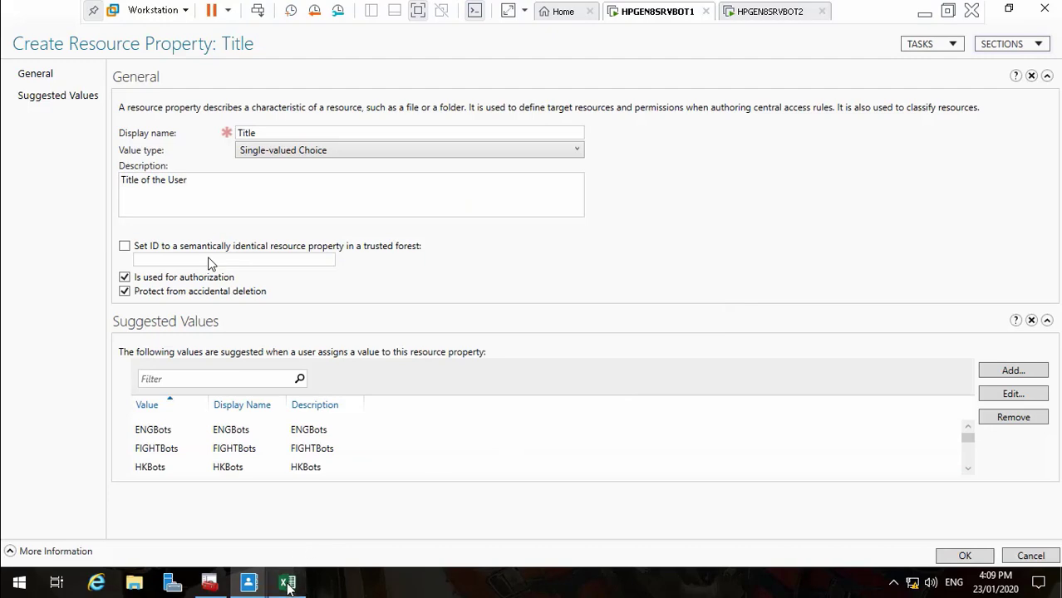
# Copy ENGDrone from cell J156 and return to the Title property window
pyautogui.click(288, 581)
pyautogui.click(750, 458)
pyautogui.press('Down')
pyautogui.press('Down')
pyautogui.press('Down')
pyautogui.press('Down')
pyautogui.press('Down')
pyautogui.press('Down')
pyautogui.press('Down')
pyautogui.press('Down')
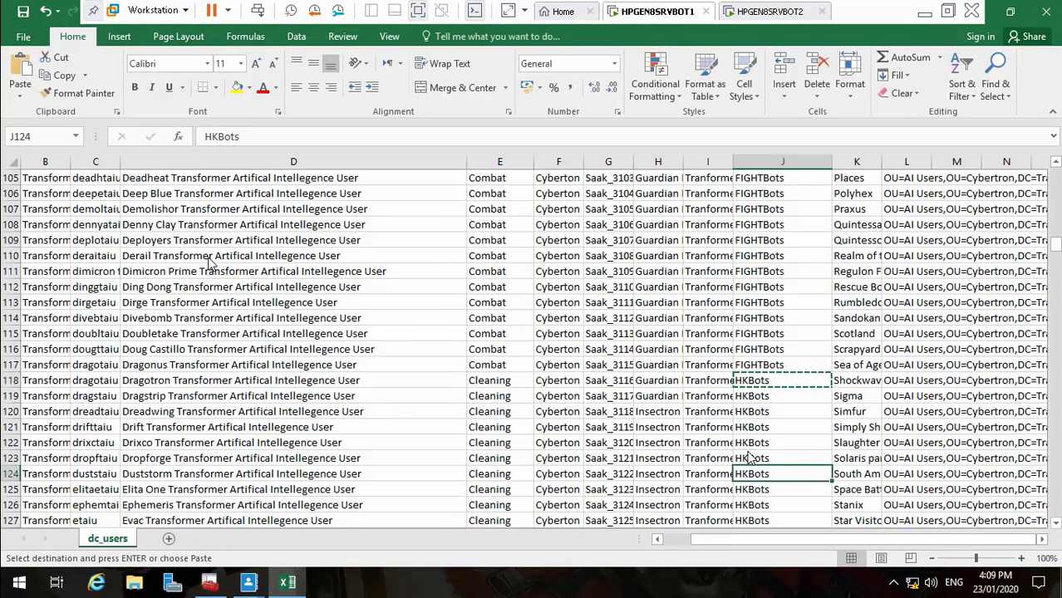
pyautogui.press('Down')
pyautogui.press('Down')
pyautogui.press('Down')
pyautogui.press('Down')
pyautogui.press('Down')
pyautogui.press('Down')
pyautogui.press('Down')
pyautogui.press('Down')
pyautogui.press('Down')
pyautogui.press('Down')
pyautogui.press('Down')
pyautogui.press('Down')
pyautogui.press('Down')
pyautogui.press('Down')
pyautogui.press('Down')
pyautogui.press('Down')
pyautogui.press('Down')
pyautogui.press('Down')
pyautogui.press('Down')
pyautogui.press('Down')
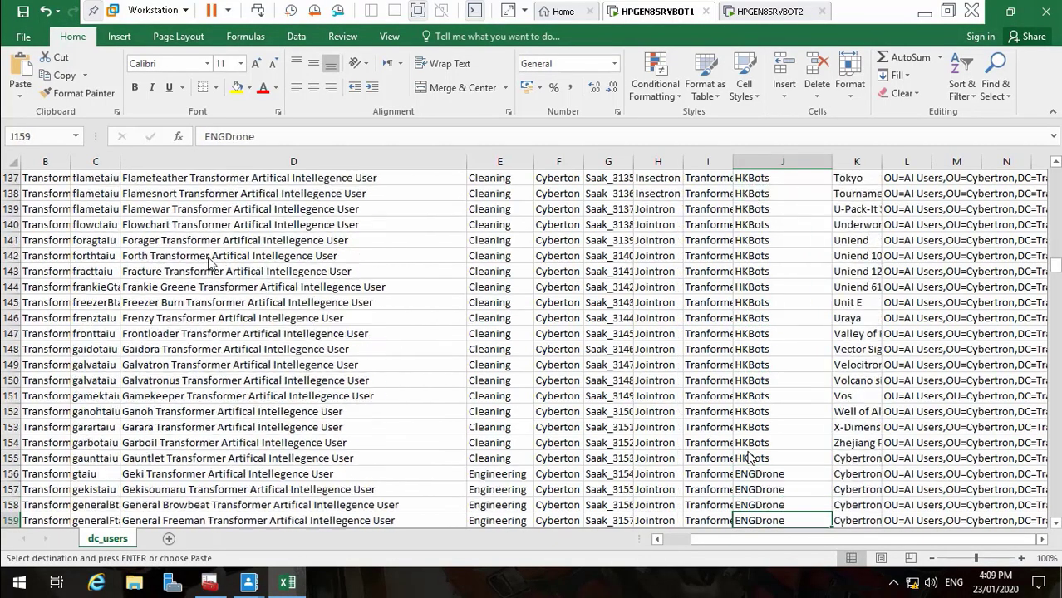
pyautogui.press('Up')
pyautogui.press('Up')
pyautogui.press('Up')
pyautogui.press('Up')
pyautogui.press('Up')
pyautogui.press('Up')
pyautogui.press('Up')
pyautogui.press('Up')
pyautogui.press('Up')
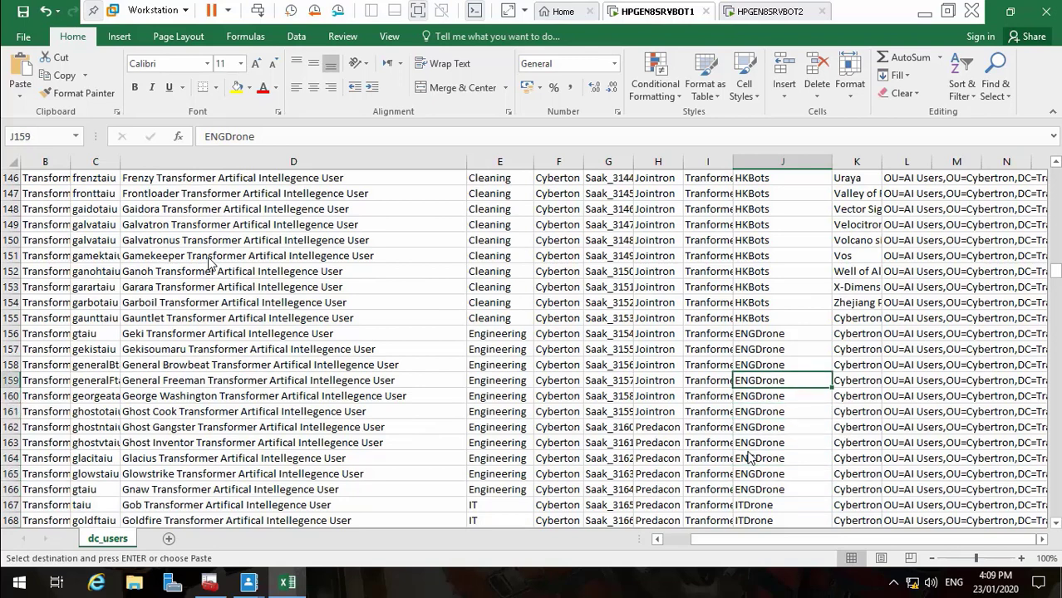
pyautogui.hotkey('ctrl', 'c')
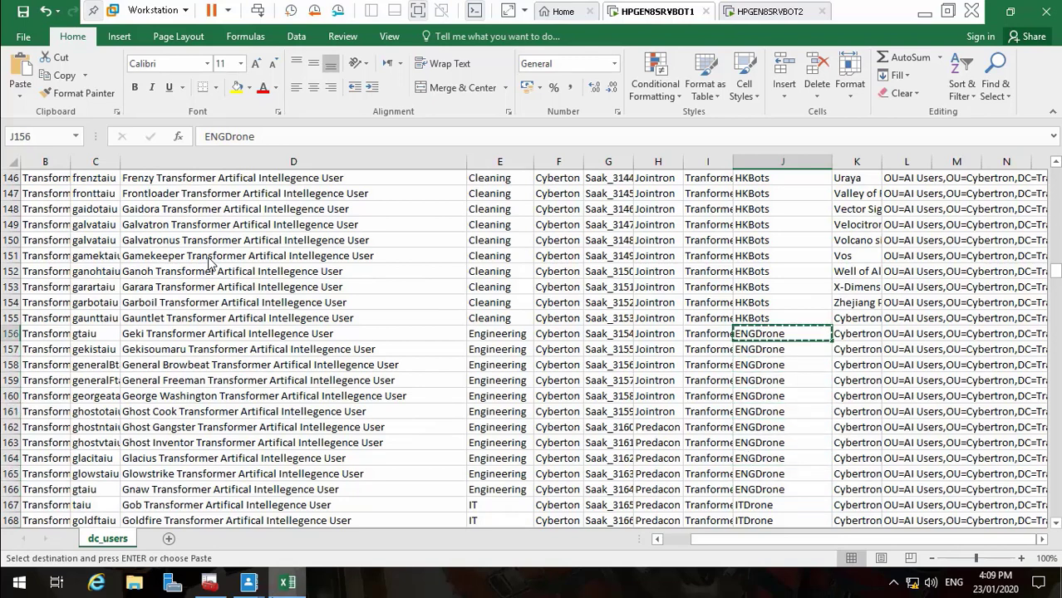
pyautogui.moveTo(253, 584)
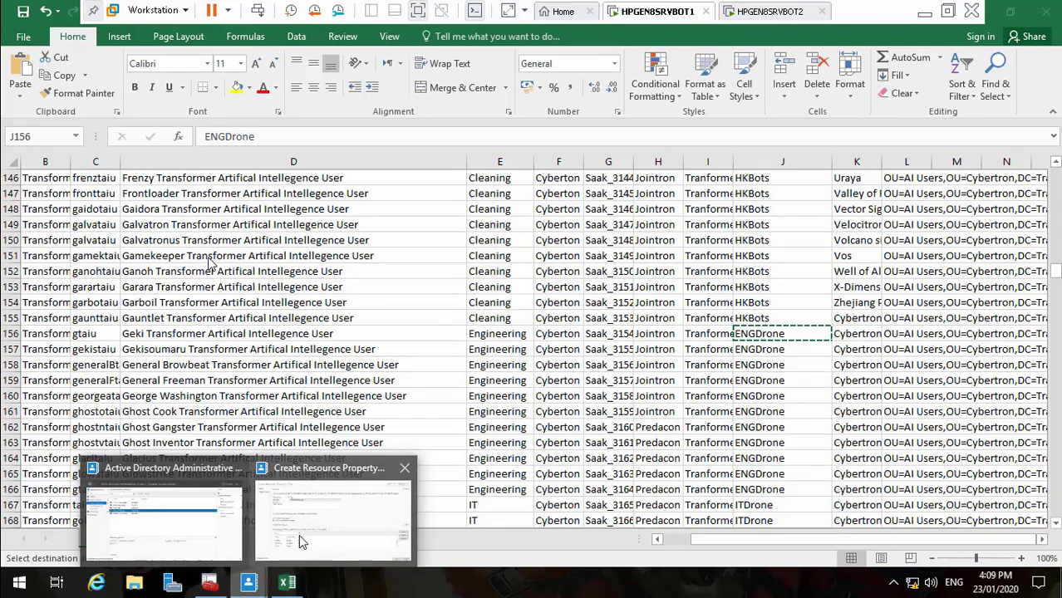
pyautogui.click(299, 535)
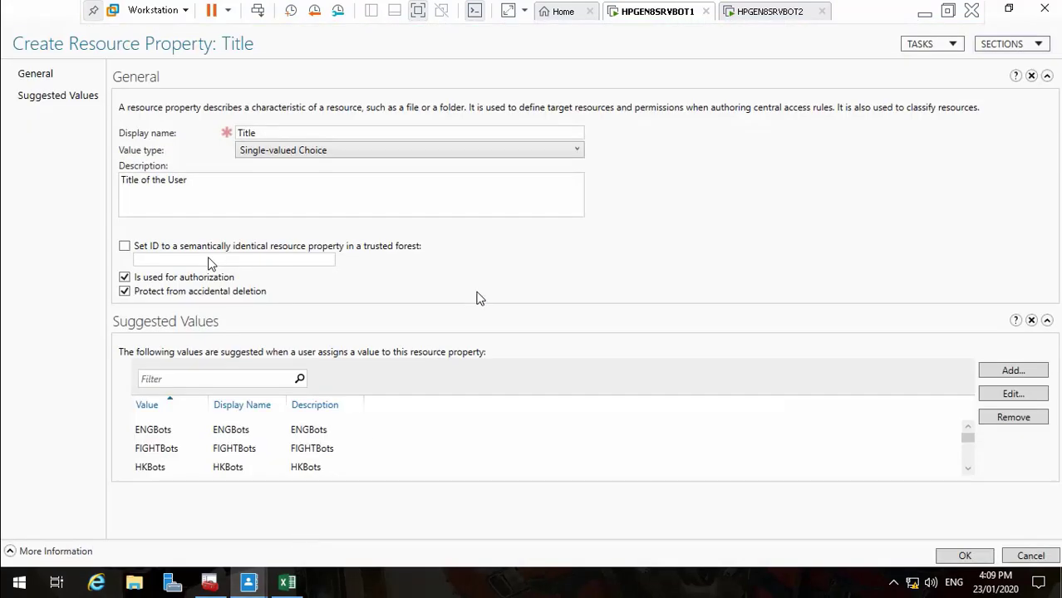
pyautogui.doubleClick(315, 291)
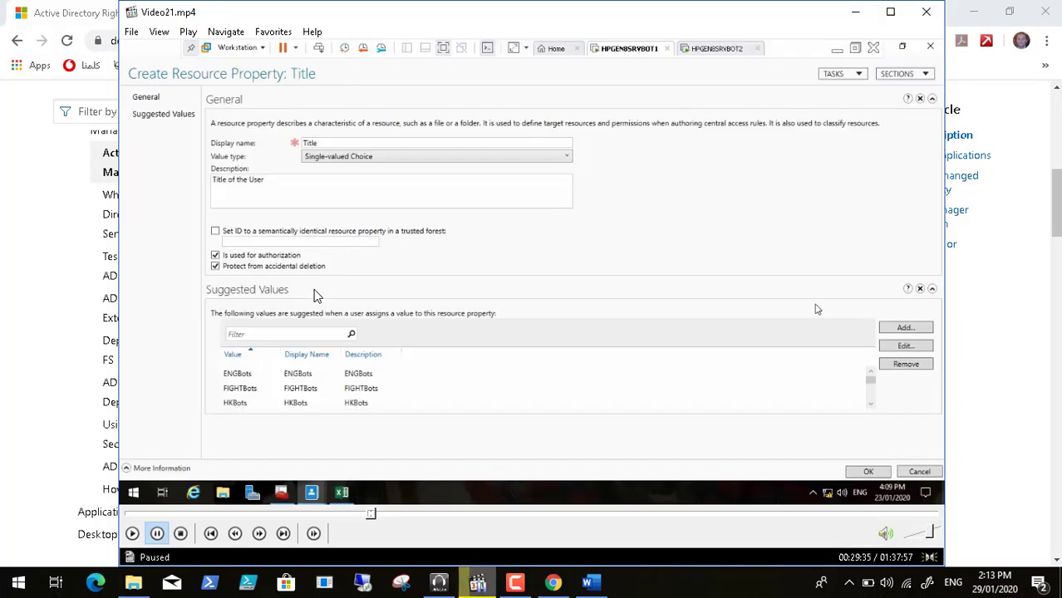
# Scrub the video to where SPACEBot is added to Title and show it full screen
pyautogui.click(375, 516)
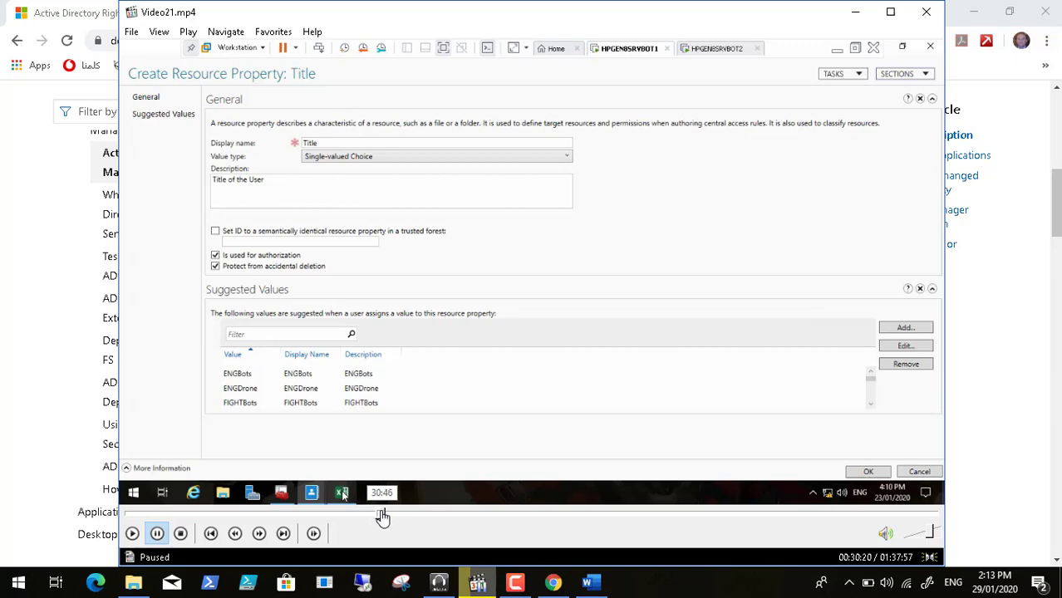
pyautogui.click(383, 516)
pyautogui.click(387, 516)
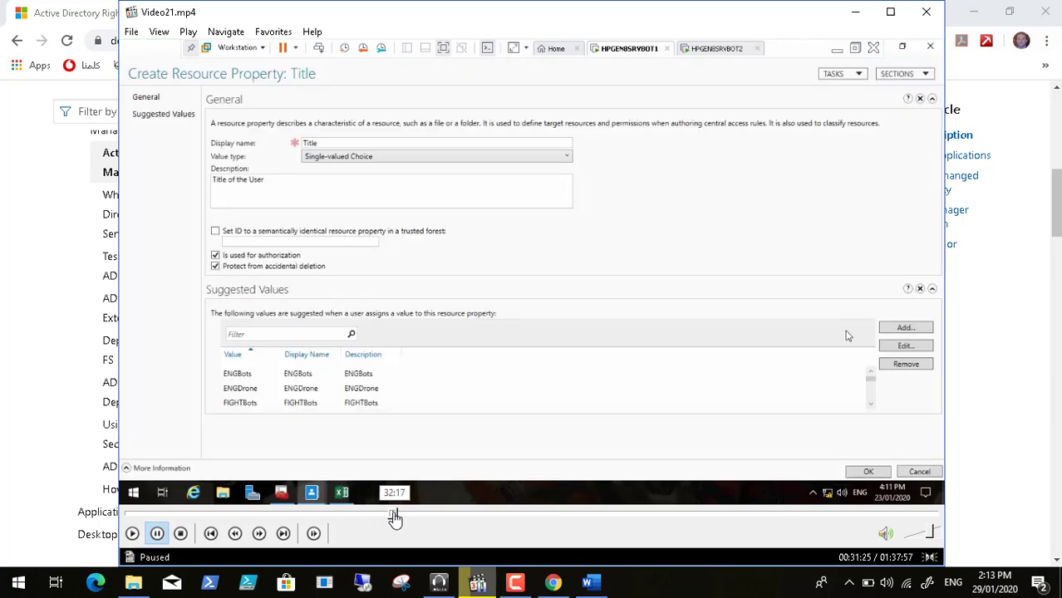
pyautogui.click(394, 516)
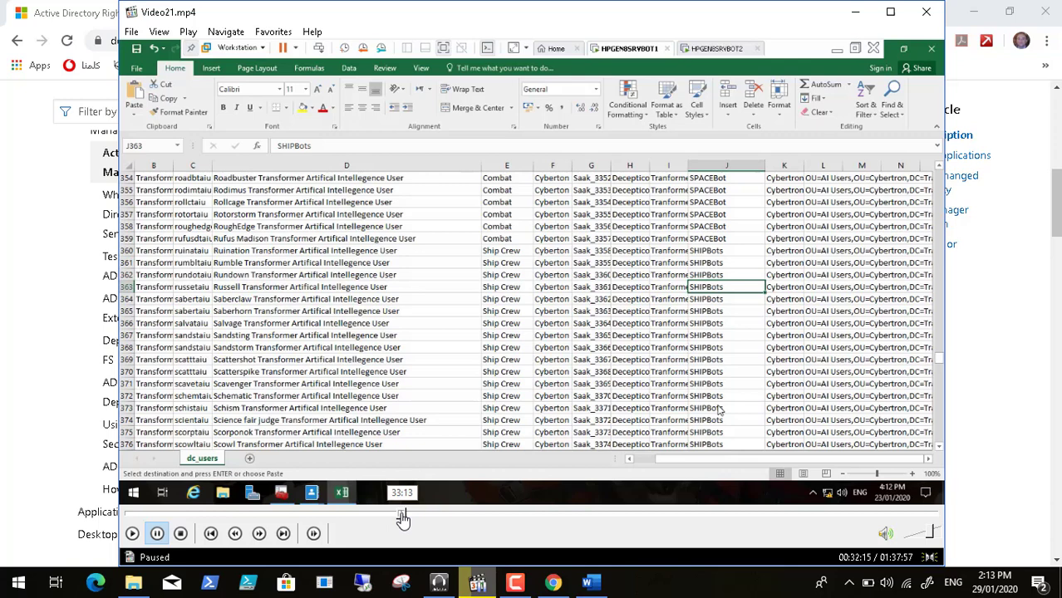
pyautogui.click(402, 516)
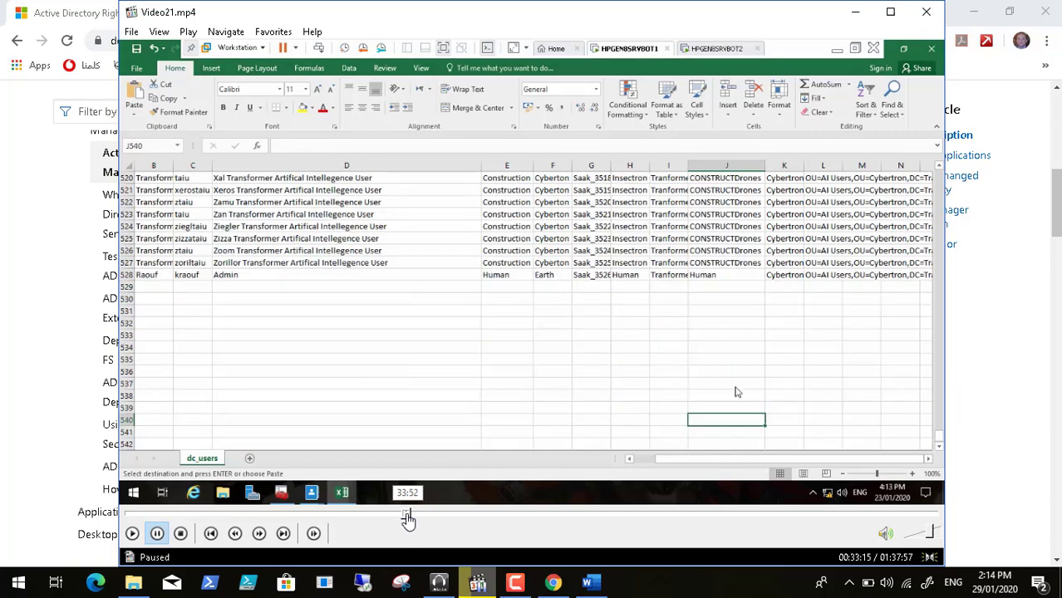
pyautogui.click(407, 516)
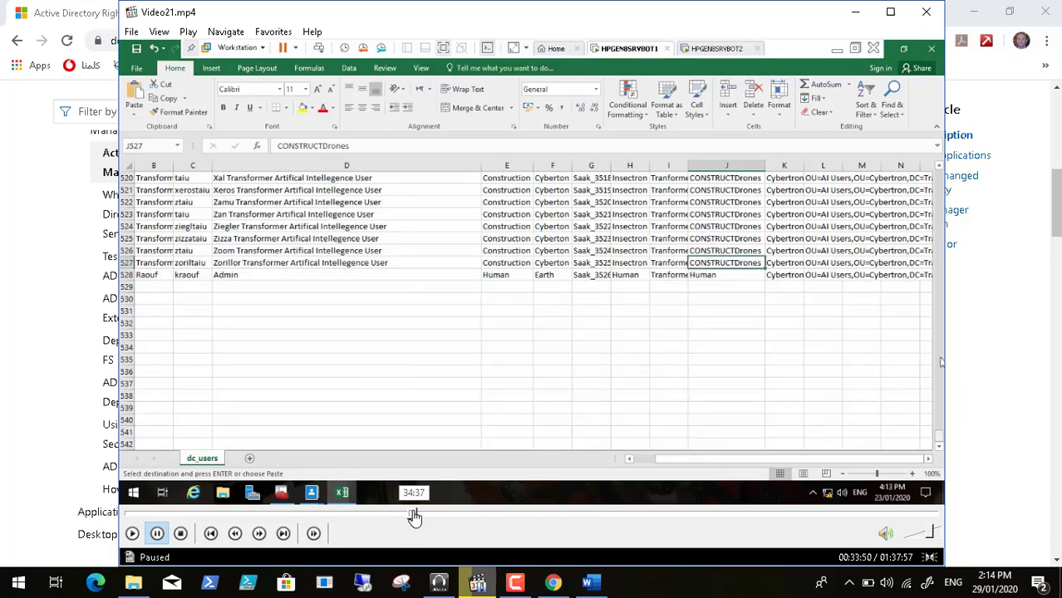
pyautogui.click(415, 516)
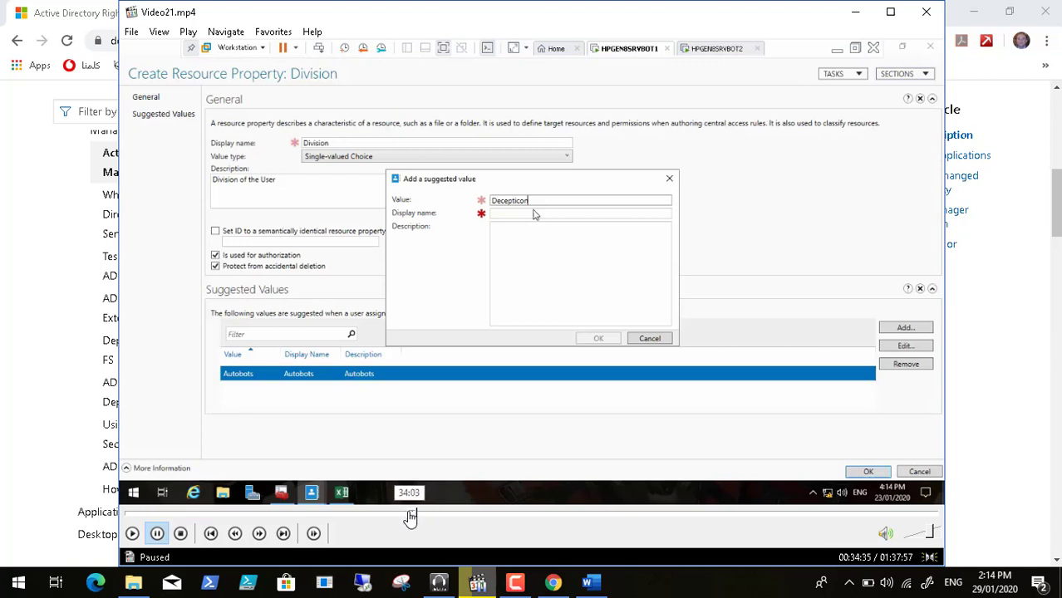
pyautogui.click(406, 515)
pyautogui.click(406, 514)
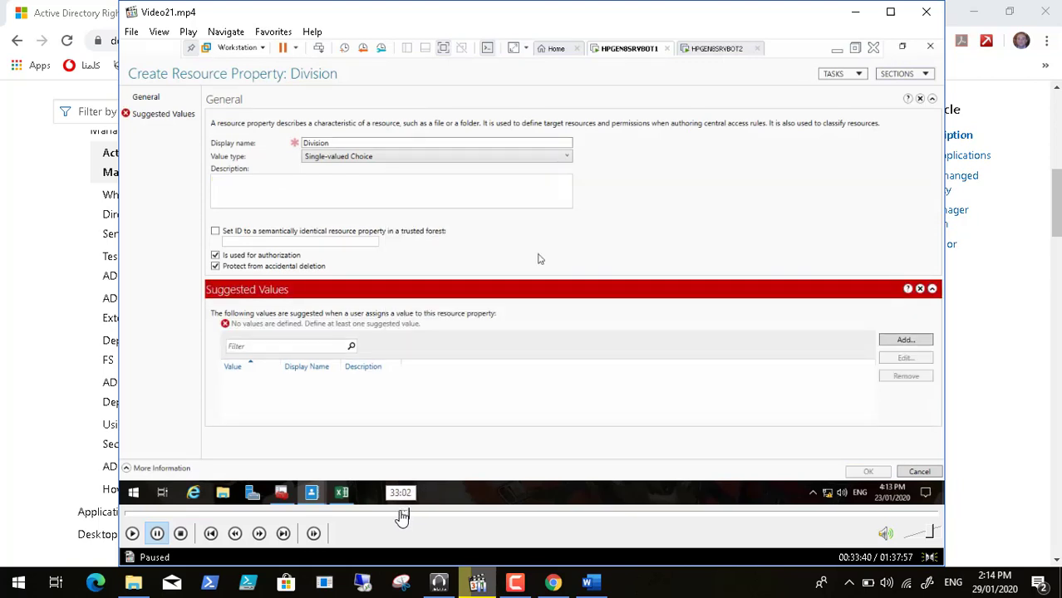
pyautogui.click(397, 516)
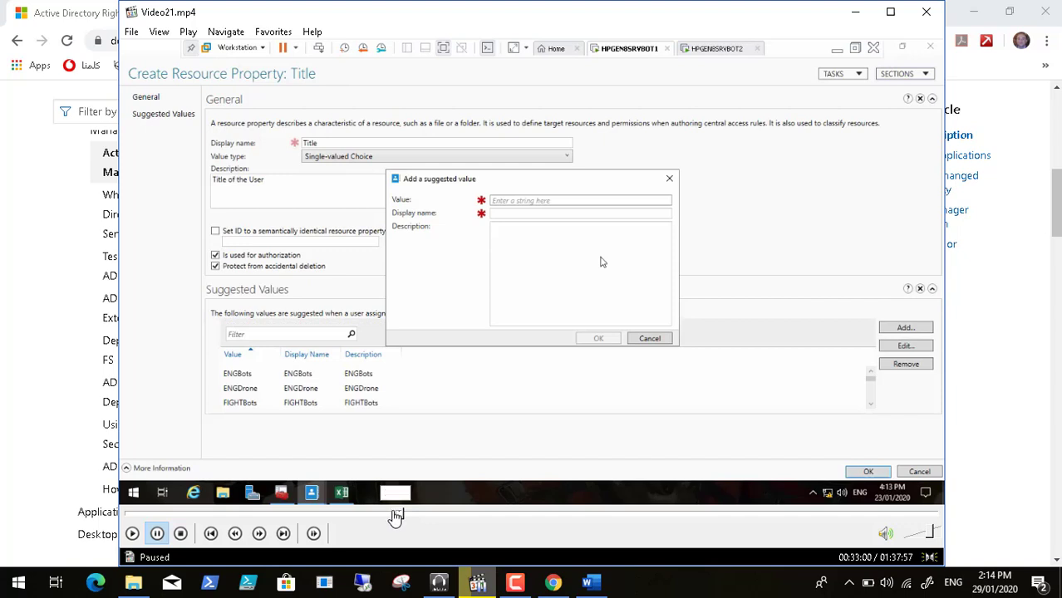
pyautogui.click(394, 516)
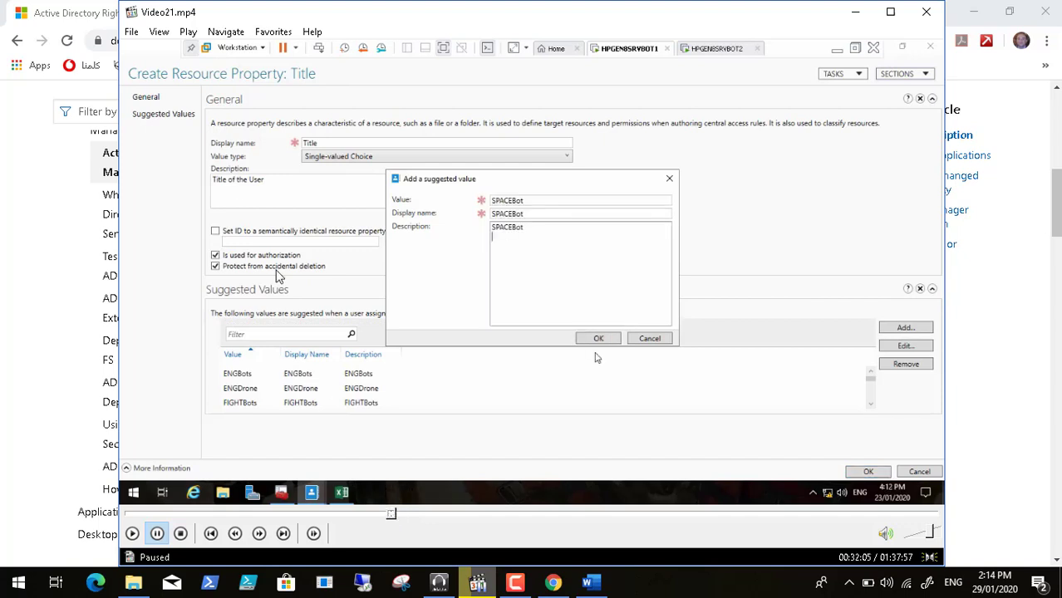
pyautogui.click(159, 32)
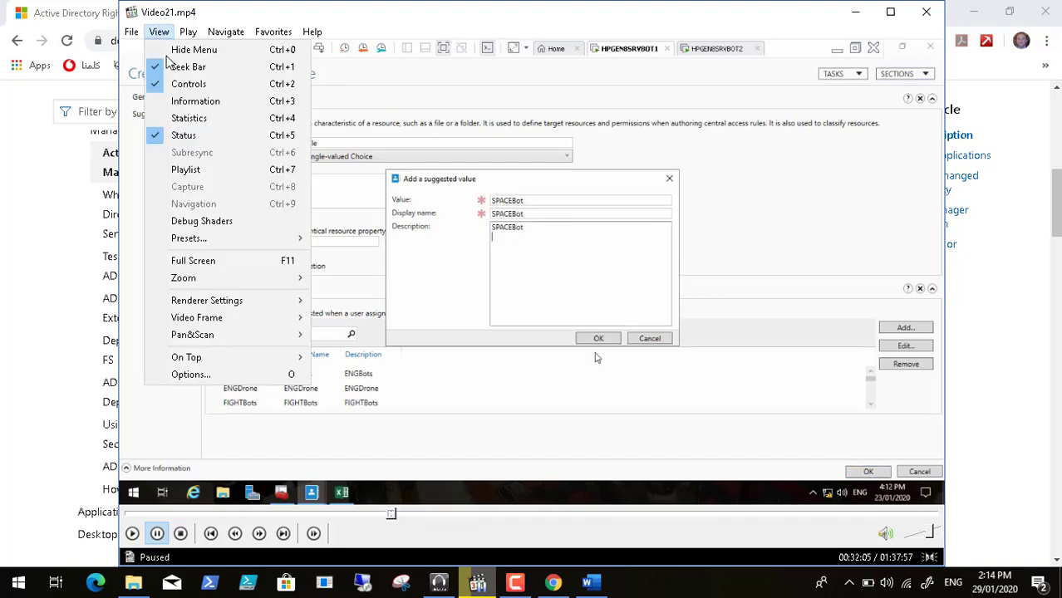
pyautogui.click(194, 261)
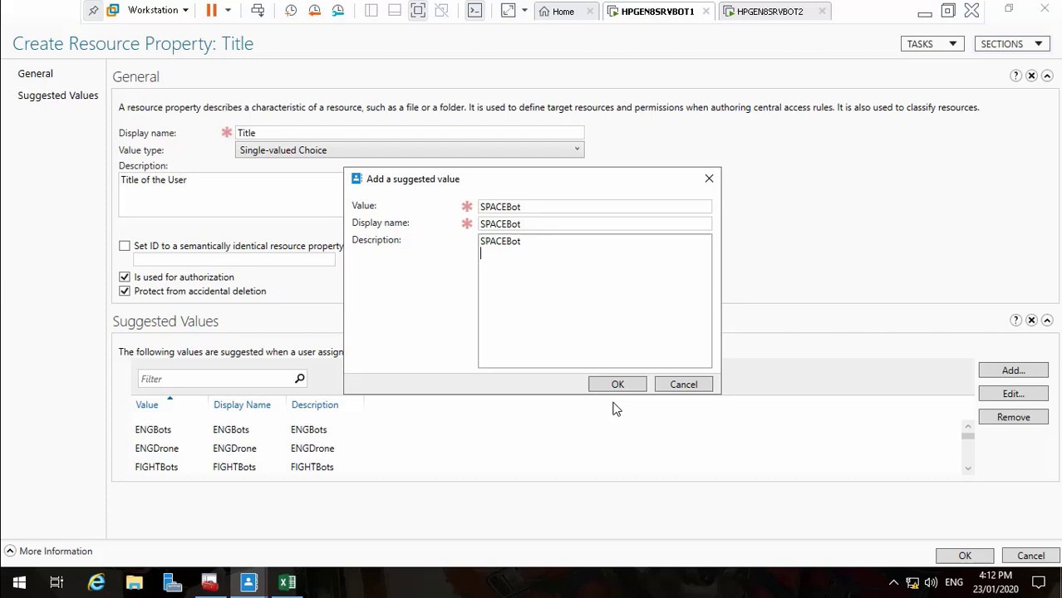
# Resume the recording and jump ahead to 33:05, then to about 33:44
pyautogui.moveTo(13, 568)
pyautogui.click(13, 566)
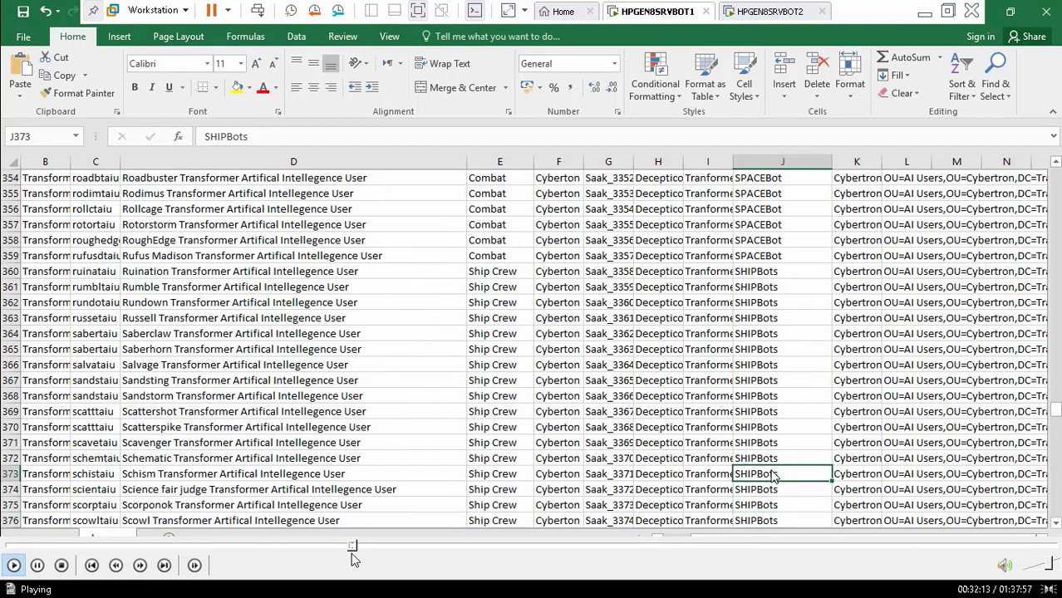
pyautogui.click(364, 548)
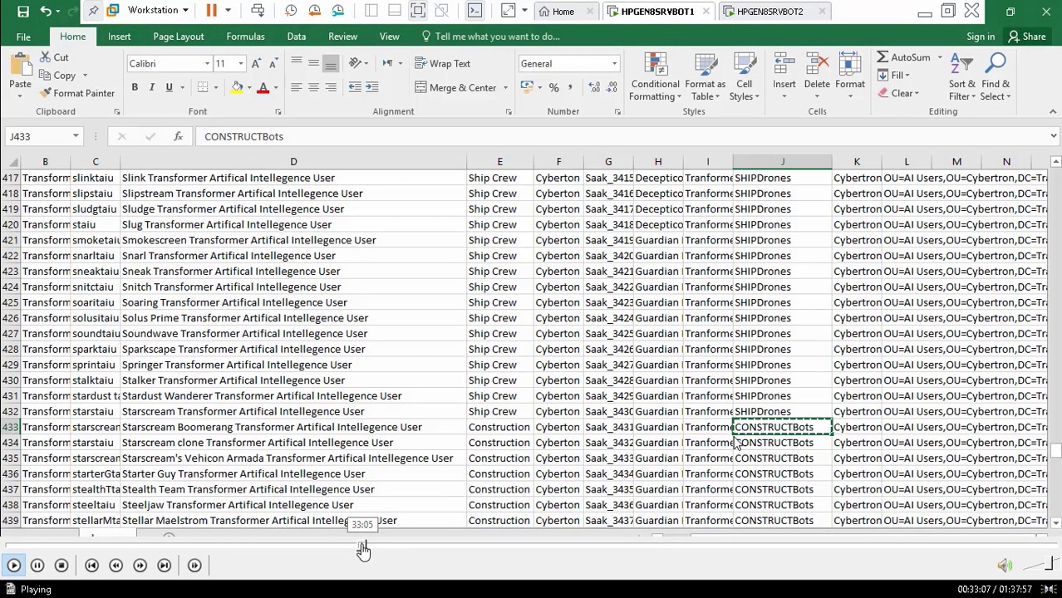
pyautogui.click(369, 548)
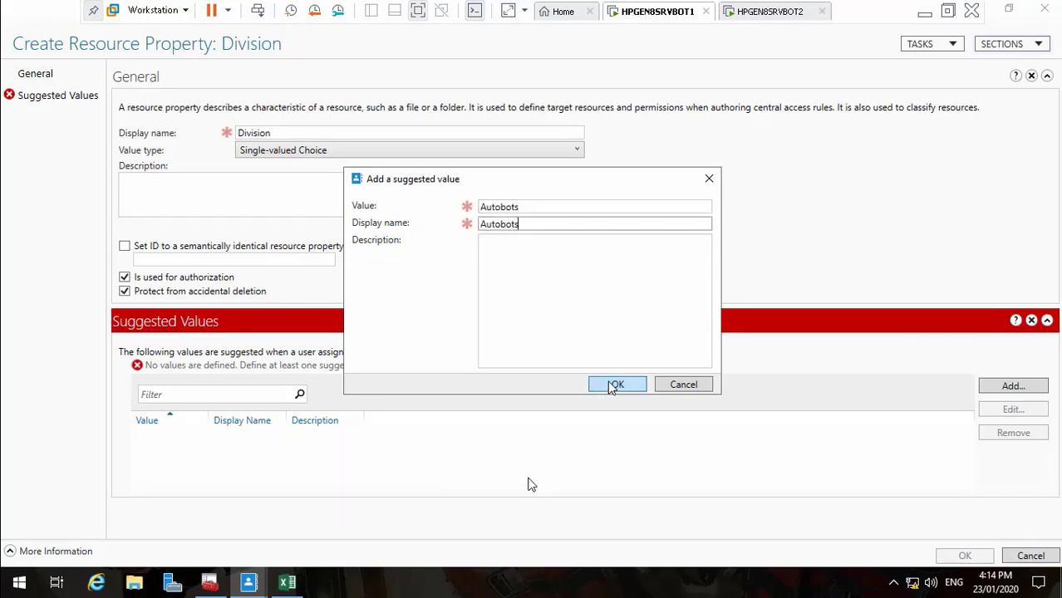
# Rewind the recording to about 33:15 and switch the player from full screen to a window
pyautogui.moveTo(414, 558)
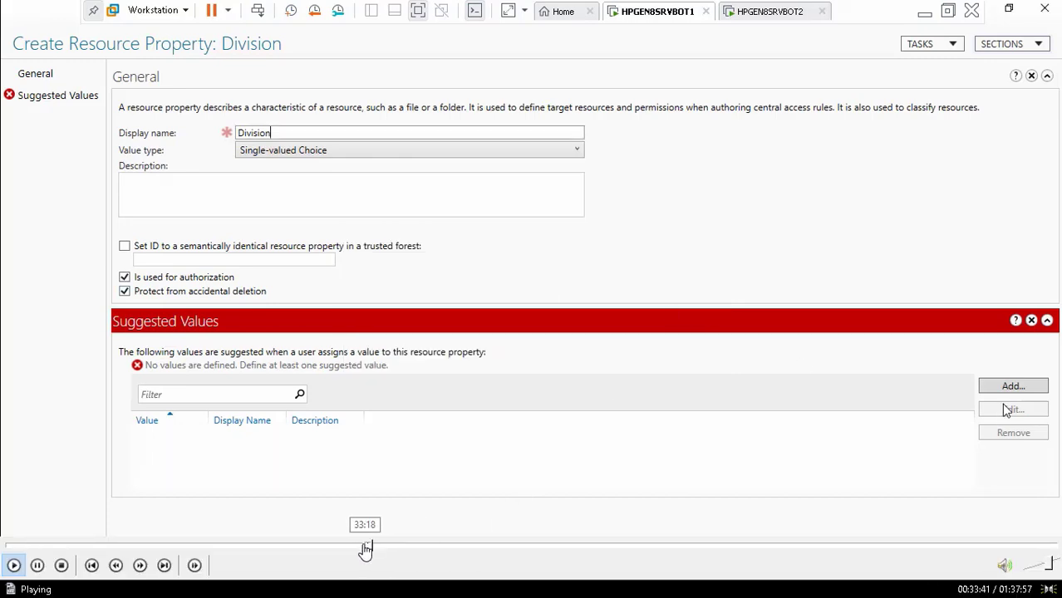
pyautogui.click(366, 549)
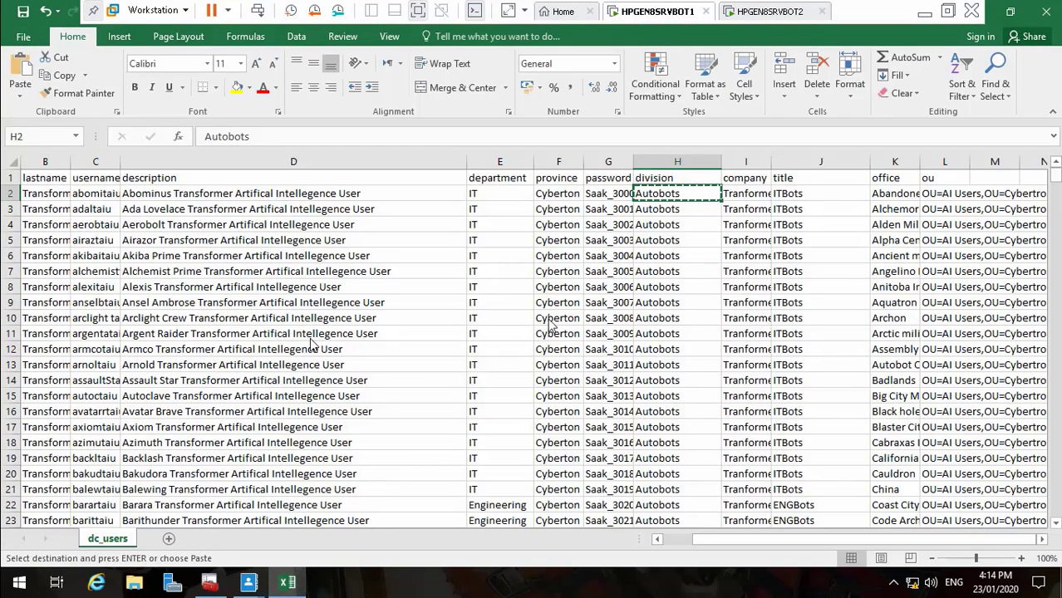
pyautogui.doubleClick(309, 339)
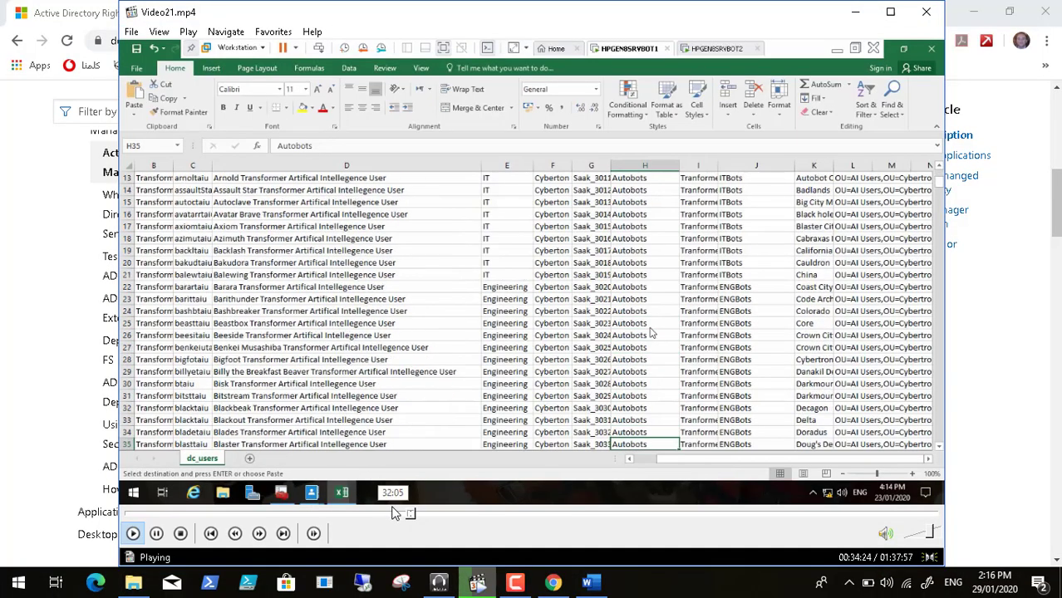
# Scrub the recording between 36:52 and 38:35, settle at 37:11, and return to full screen
pyautogui.moveTo(418, 516); pyautogui.dragTo(439, 519)
pyautogui.click(447, 519)
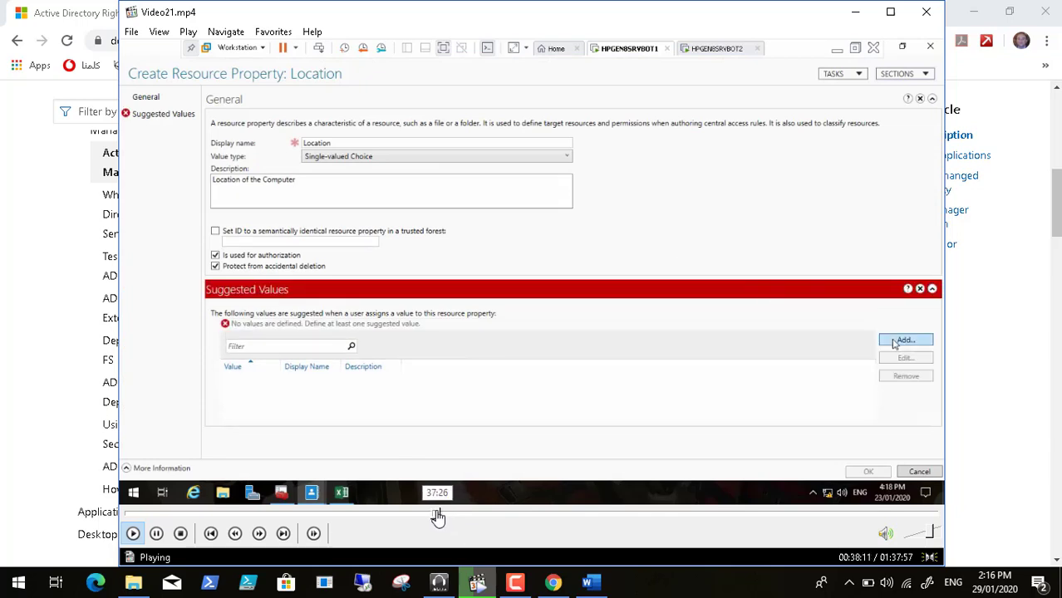
pyautogui.click(438, 517)
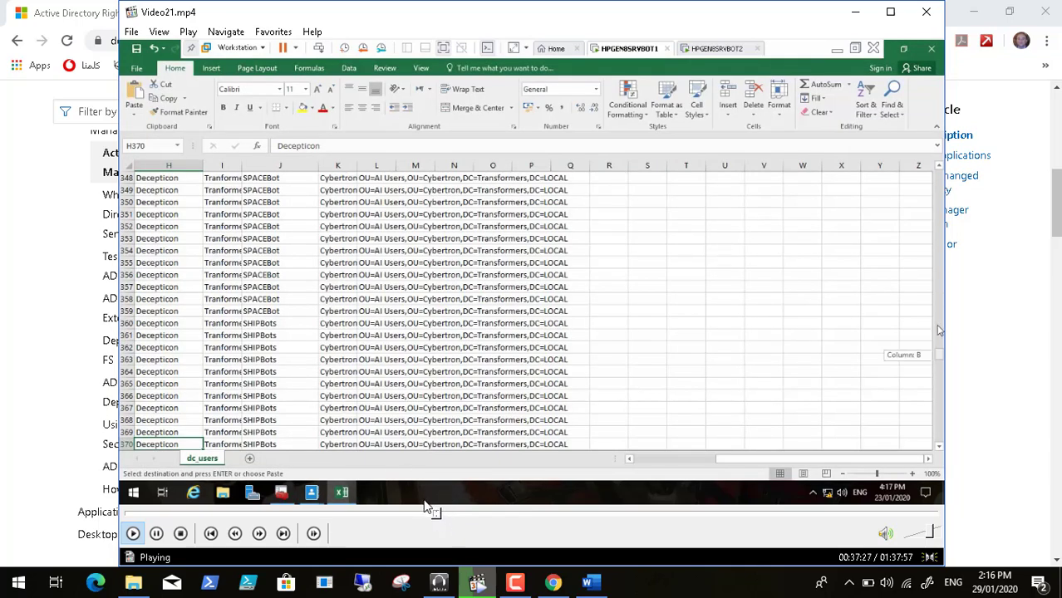
pyautogui.click(434, 517)
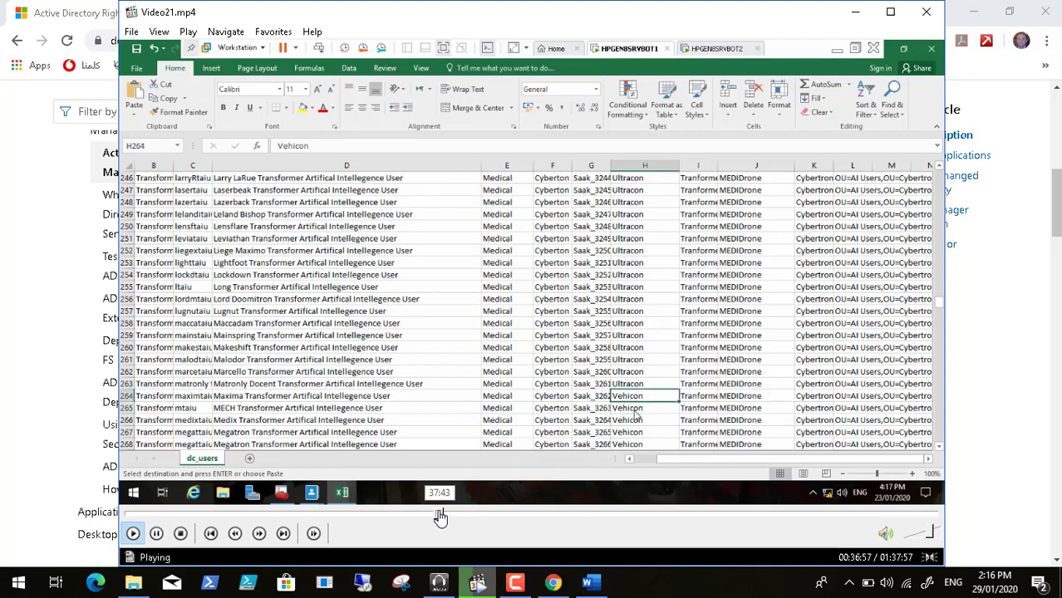
pyautogui.click(438, 516)
pyautogui.click(434, 514)
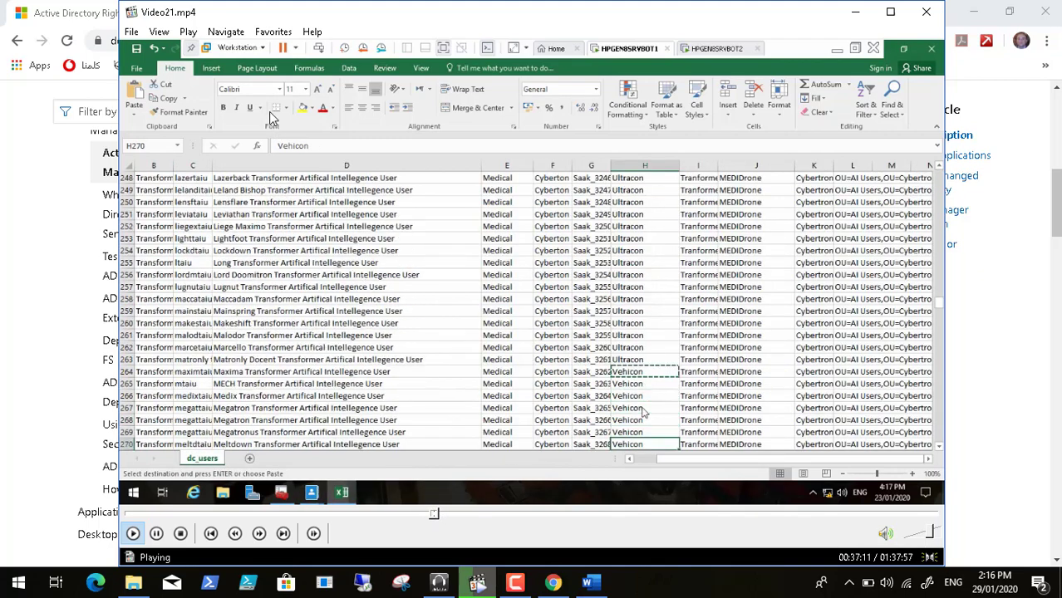
pyautogui.click(163, 31)
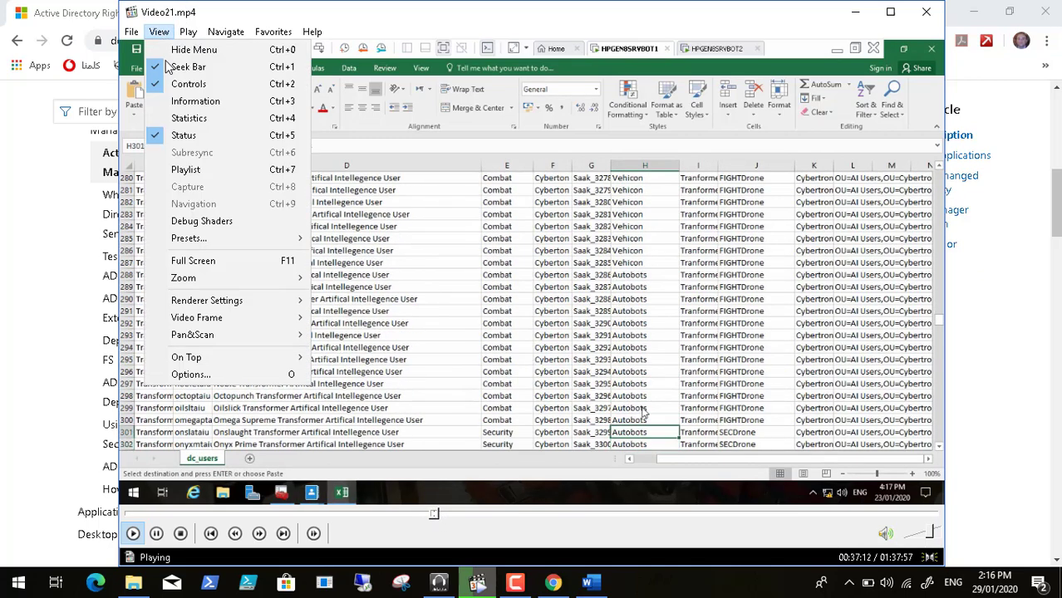
pyautogui.click(231, 264)
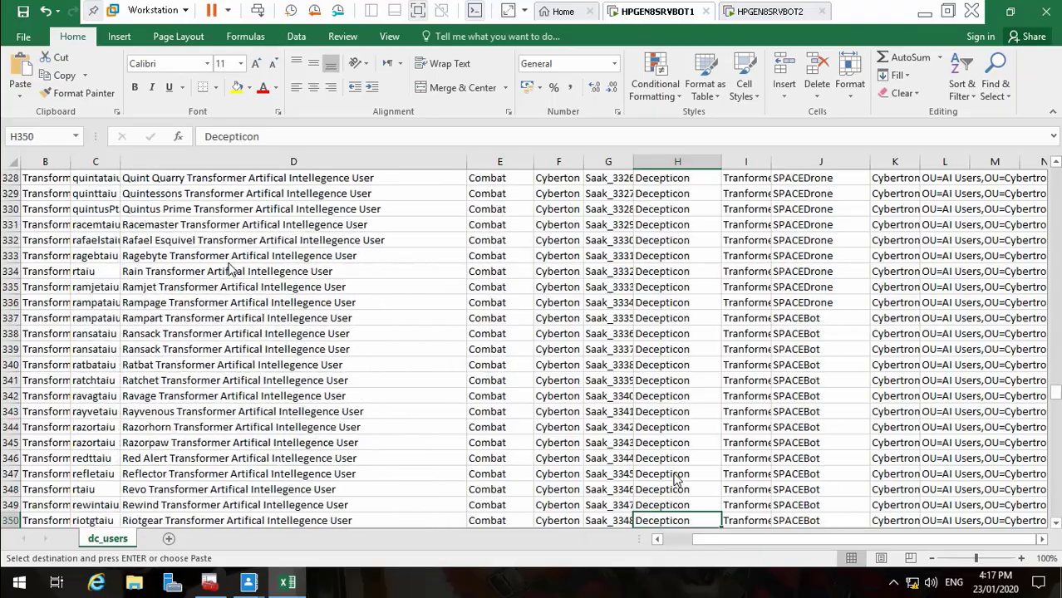
# Scroll the dc_users sheet to column H and autofit column K to the longest office name
pyautogui.click(756, 540)
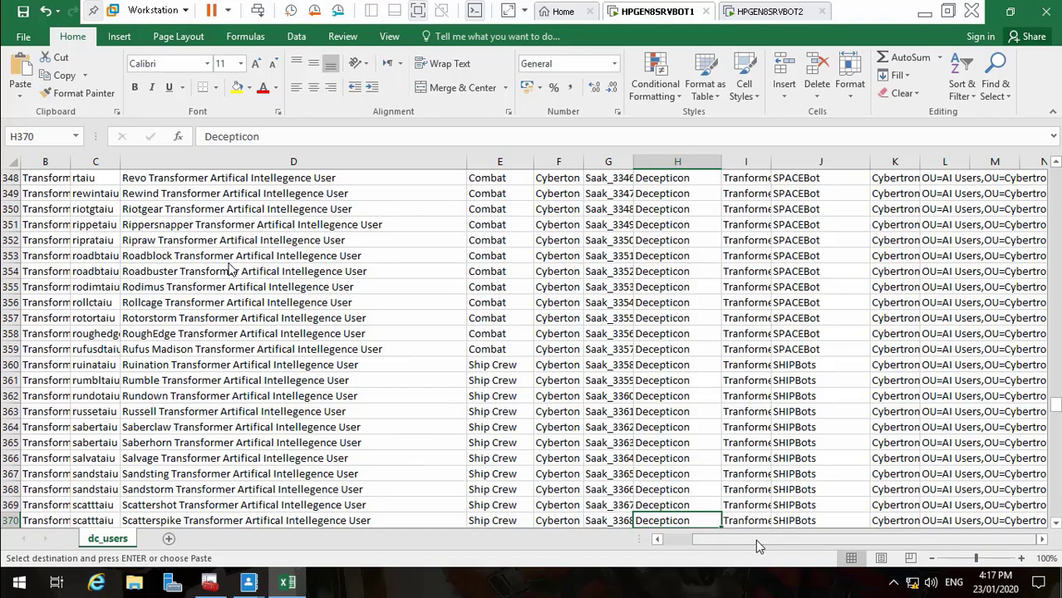
pyautogui.moveTo(757, 541); pyautogui.dragTo(841, 539)
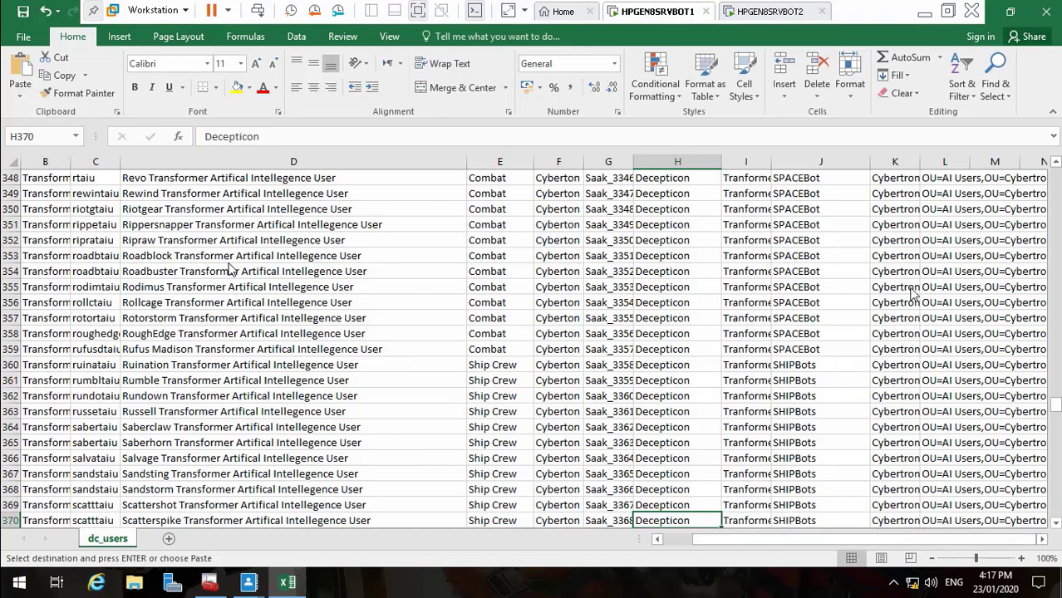
pyautogui.moveTo(1044, 540); pyautogui.dragTo(1044, 540)
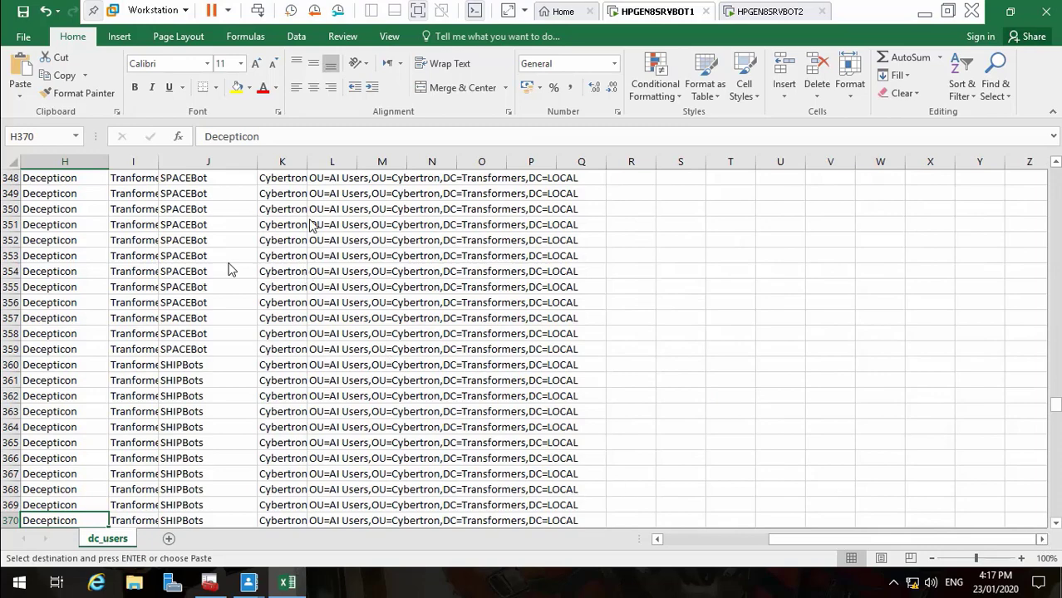
pyautogui.moveTo(1057, 414); pyautogui.dragTo(1055, 133)
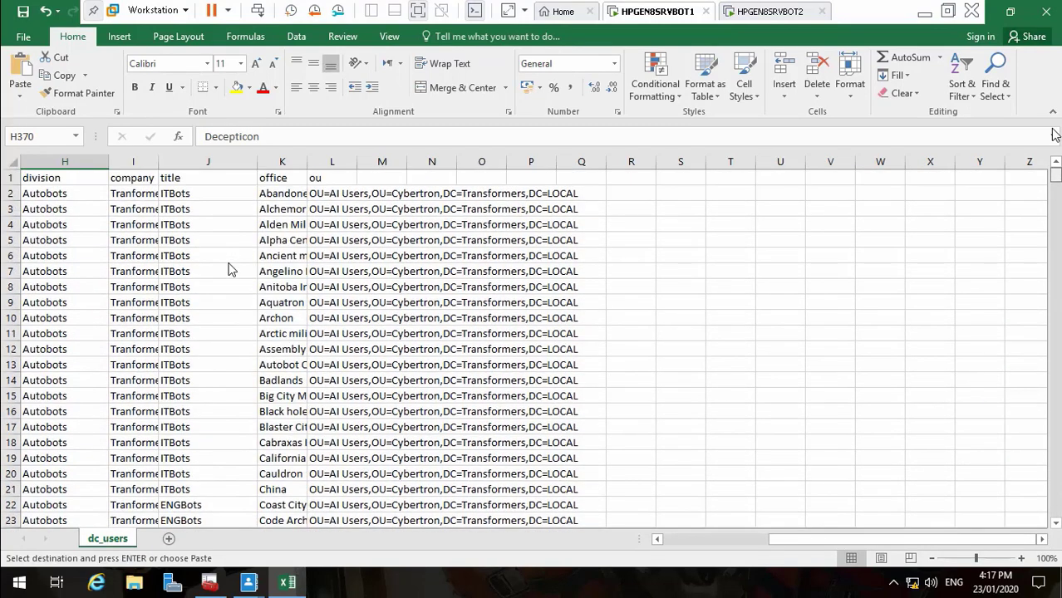
pyautogui.doubleClick(308, 164)
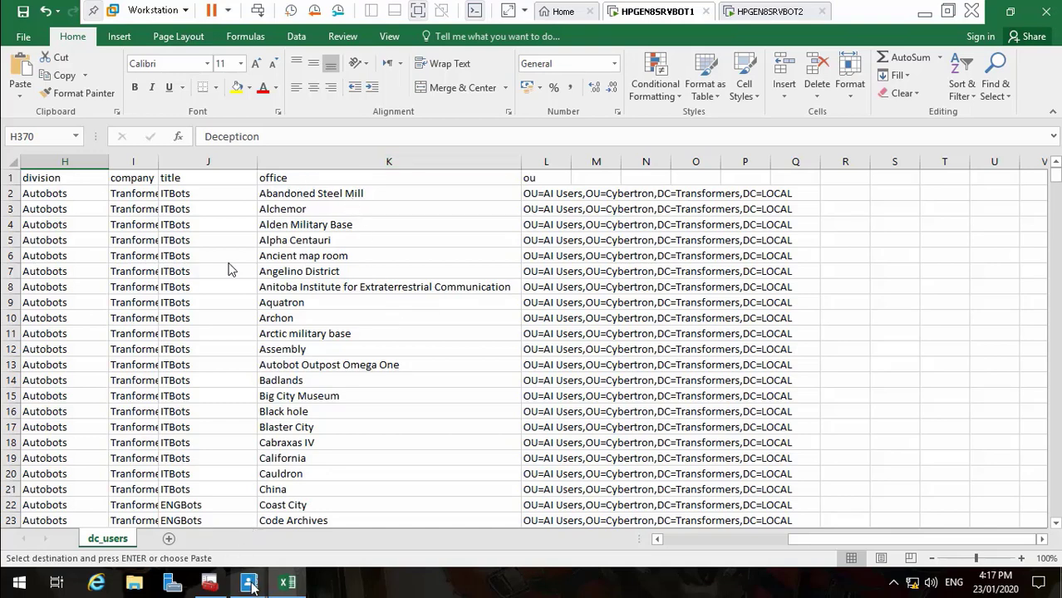
# Save the Division property and return to Active Directory Administrative Center
pyautogui.moveTo(249, 582)
pyautogui.click(308, 541)
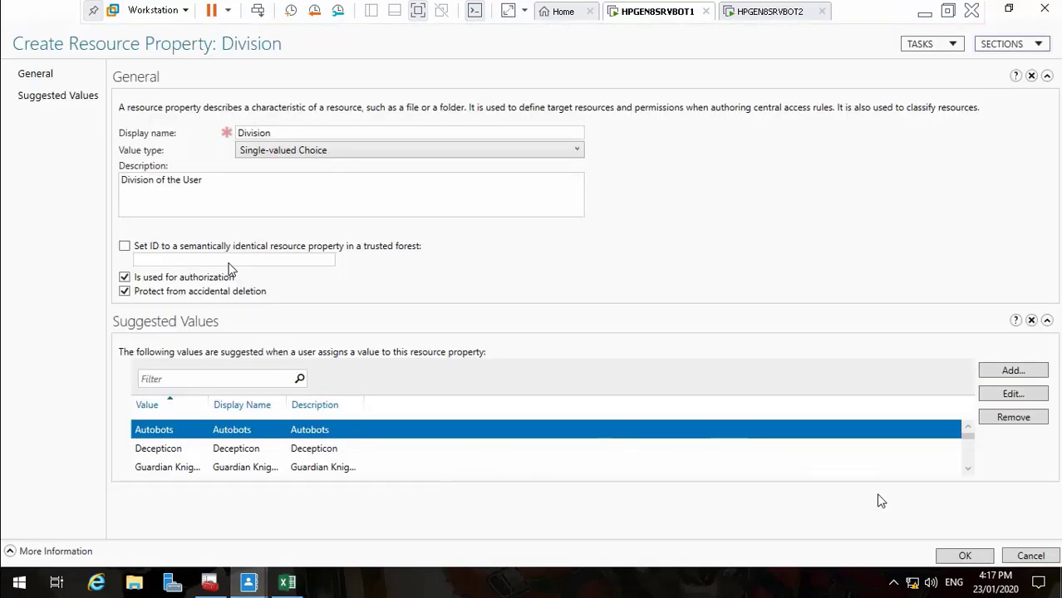
pyautogui.click(964, 556)
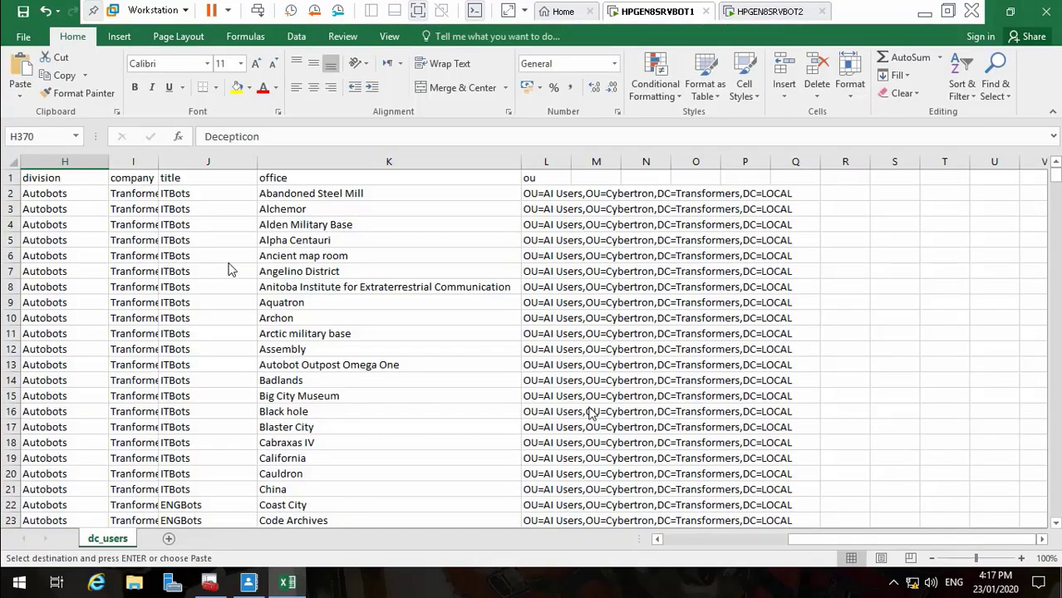
pyautogui.click(249, 583)
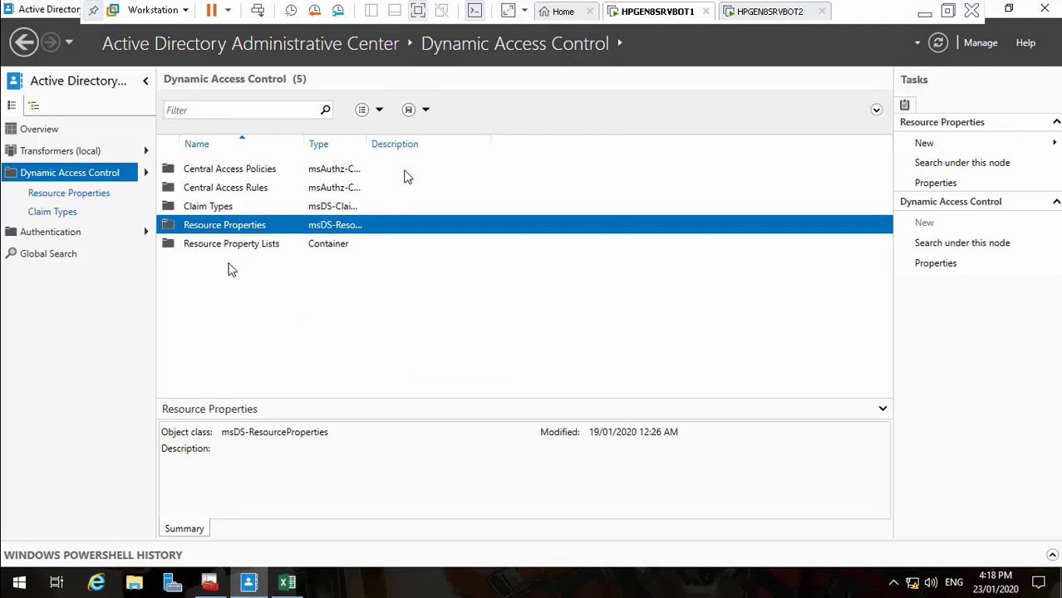
# Start a new Location resource property, typing 'Loc' into its display name
pyautogui.rightClick(207, 227)
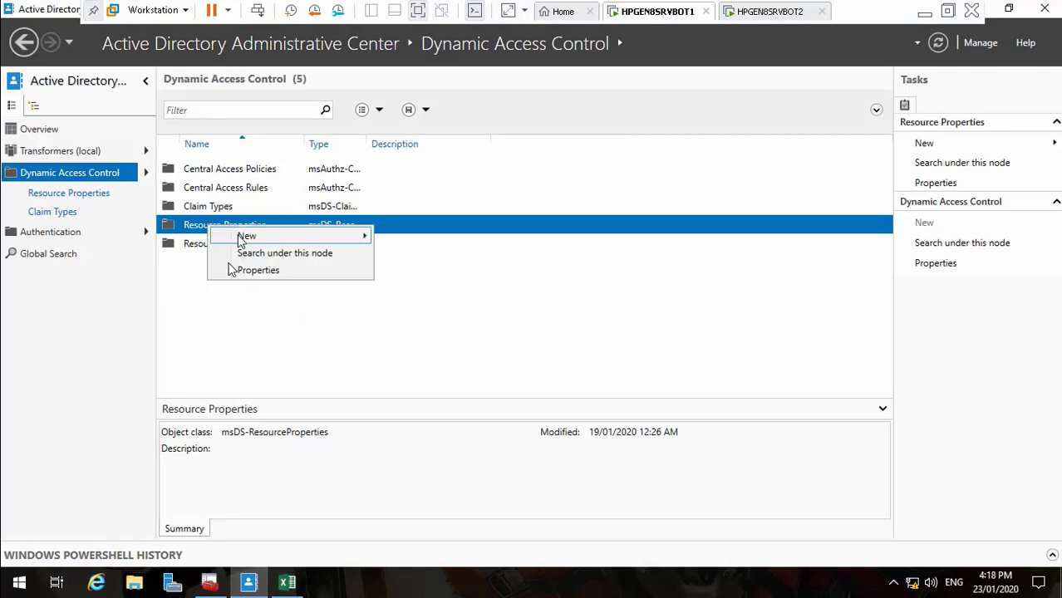
pyautogui.moveTo(239, 236)
pyautogui.click(408, 238)
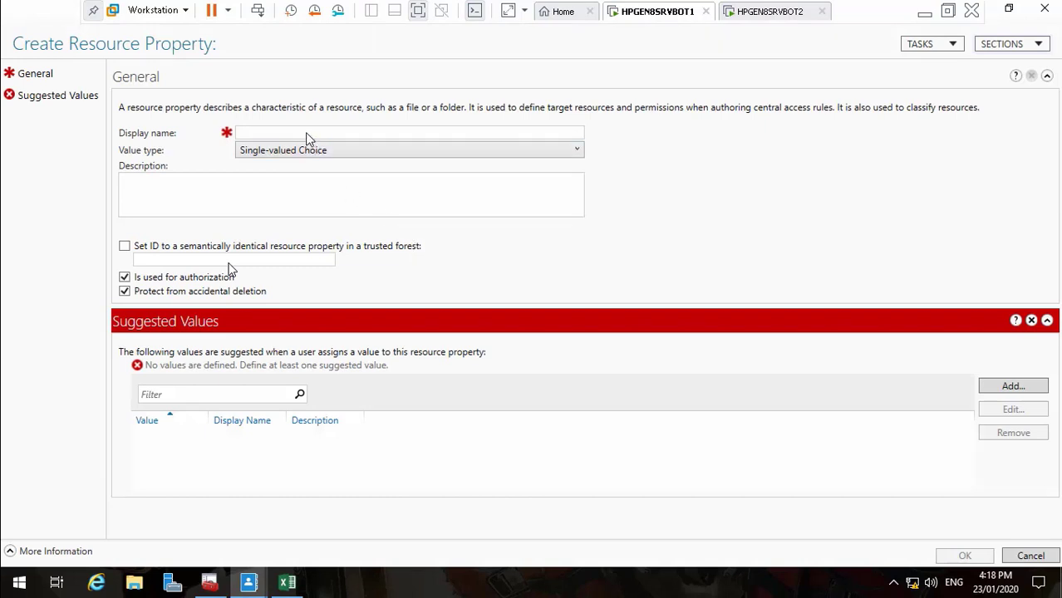
pyautogui.click(307, 134)
pyautogui.write('Location')
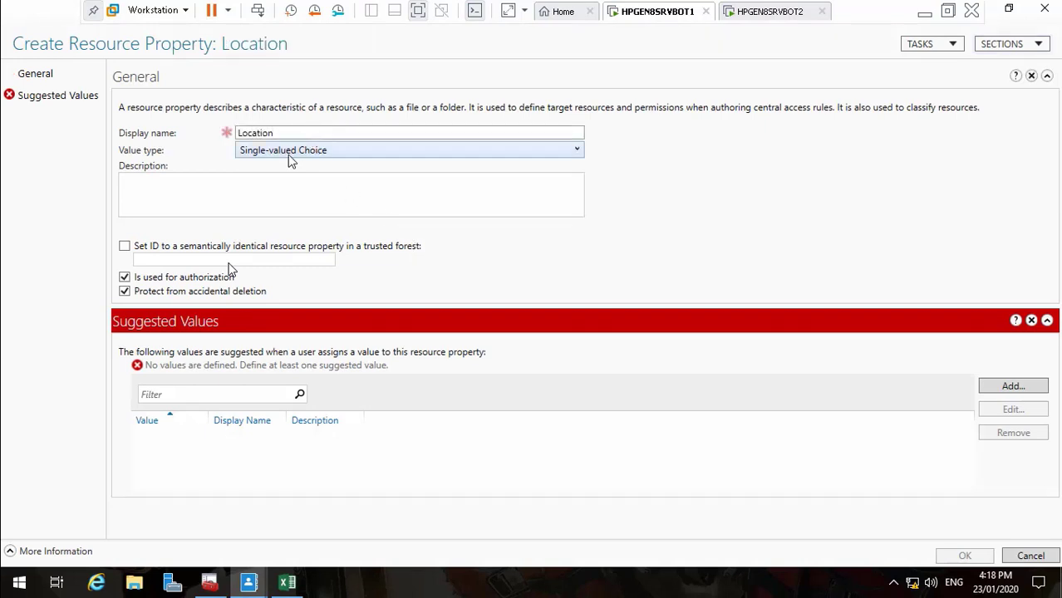
pyautogui.click(279, 192)
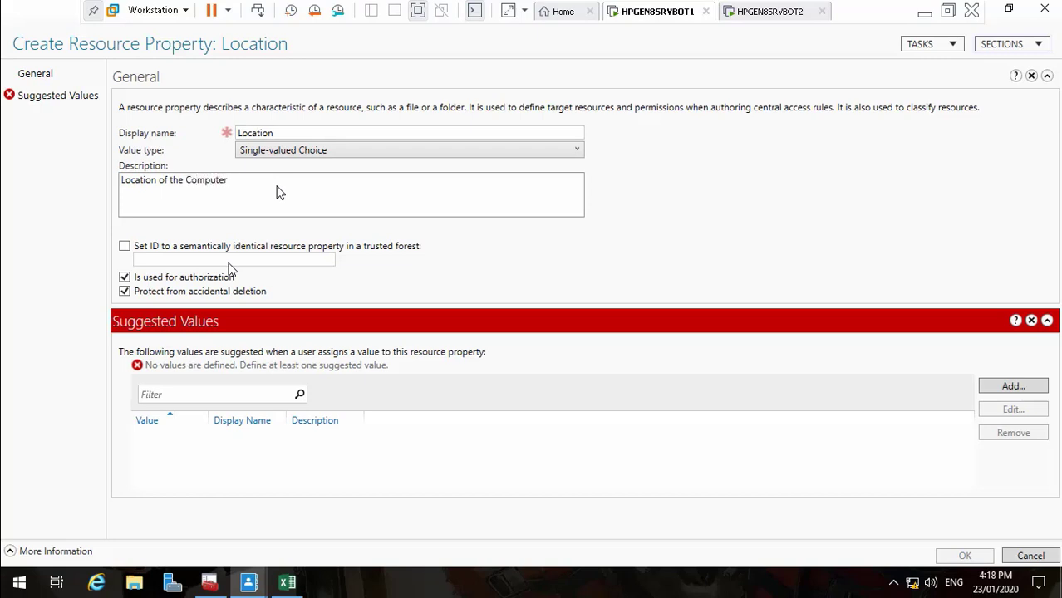
# Add a suggested value, pasting Abandoned Steel Mill copied from dc_users cell K2
pyautogui.click(997, 387)
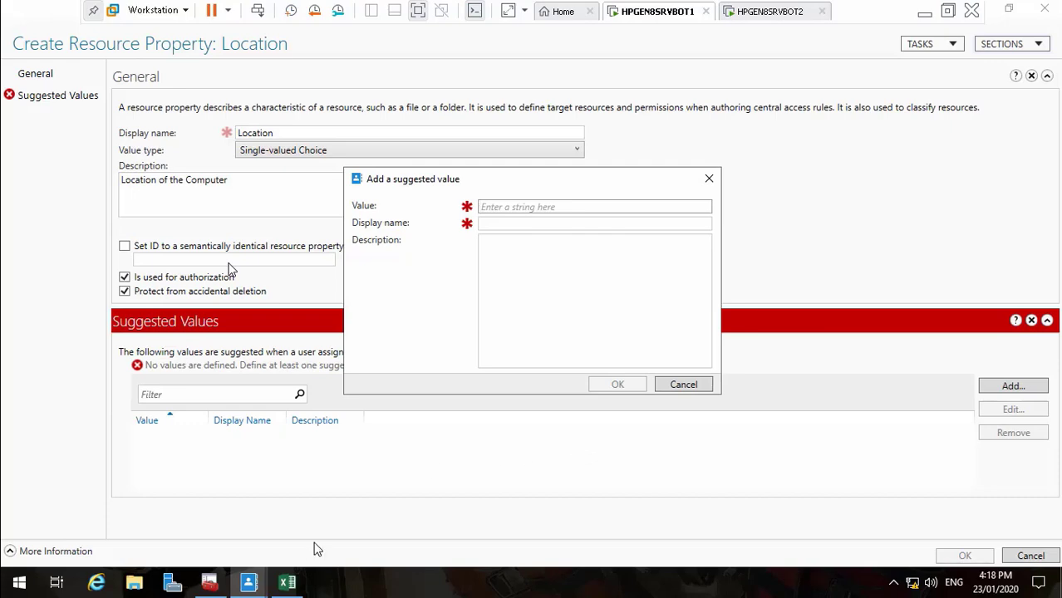
pyautogui.click(287, 582)
pyautogui.click(406, 196)
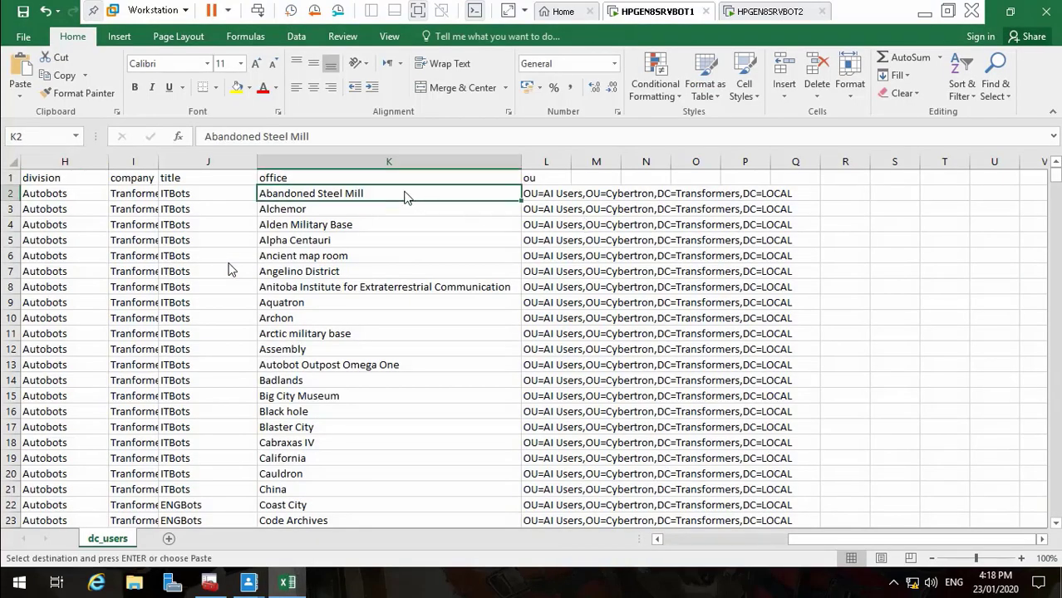
pyautogui.hotkey('ctrl', 'c')
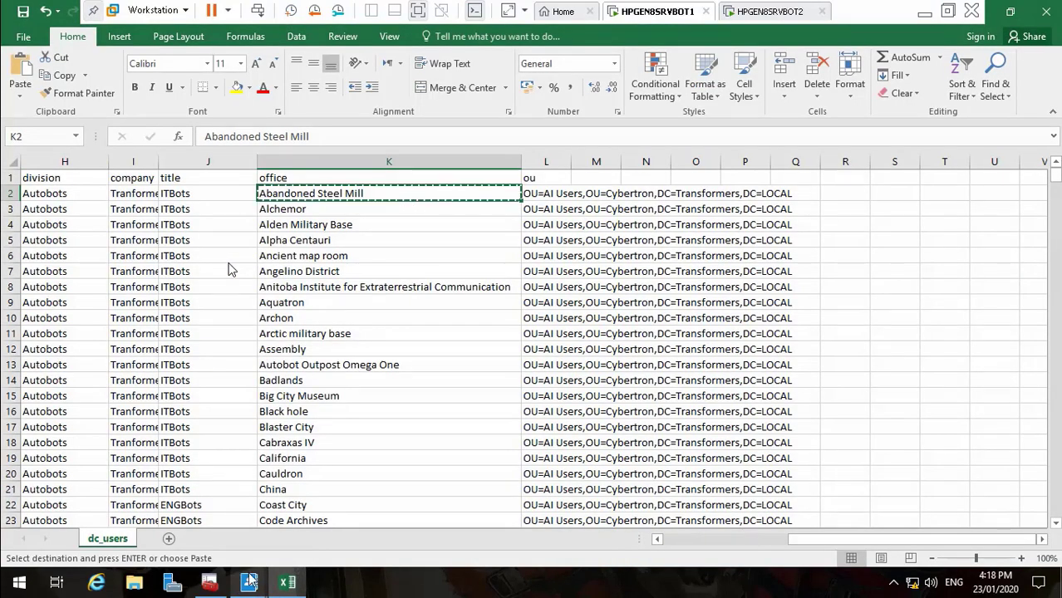
pyautogui.moveTo(249, 582)
pyautogui.click(355, 522)
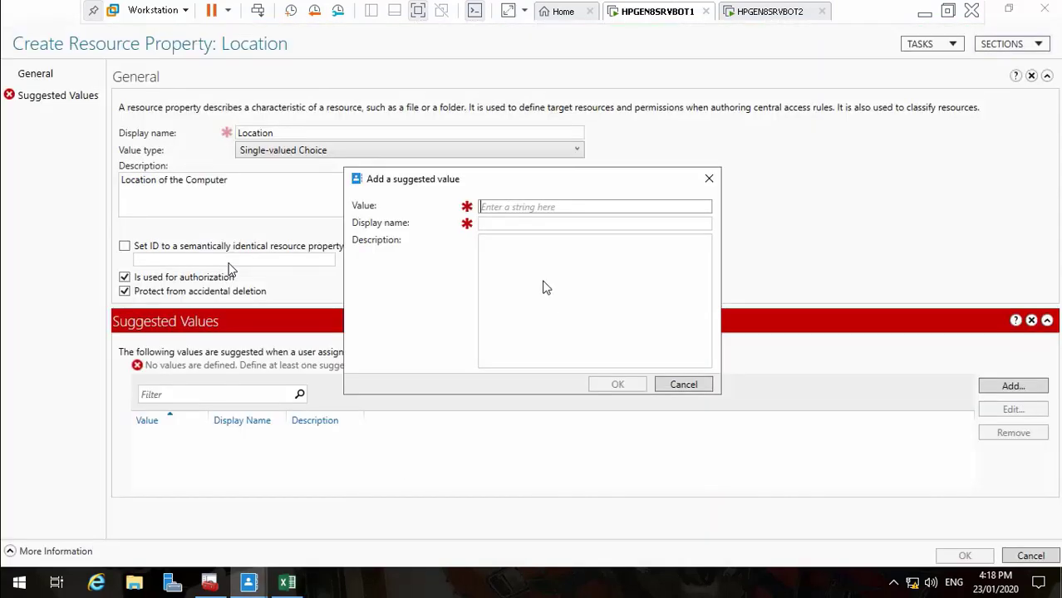
pyautogui.hotkey('ctrl', 'v')
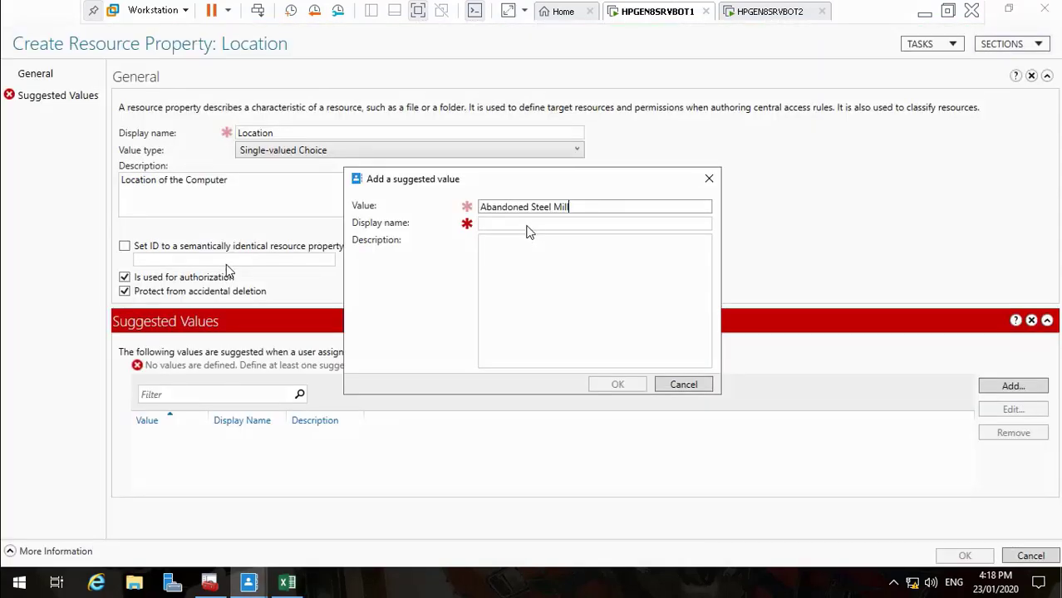
pyautogui.moveTo(342, 561)
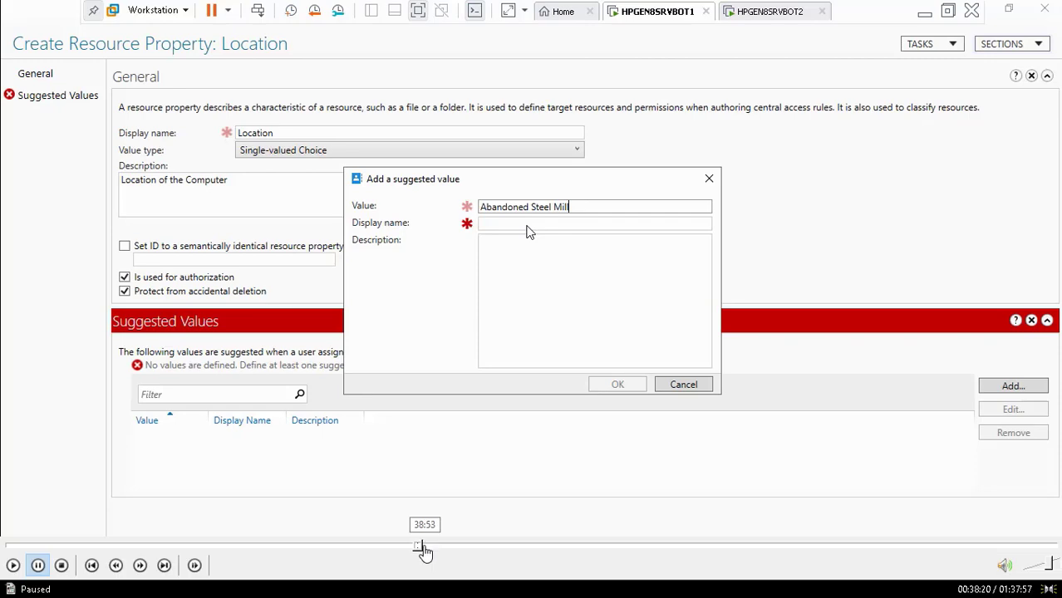
# Seek between the Notepad script and the PowerShell import command and its error output
pyautogui.click(425, 546)
pyautogui.click(441, 548)
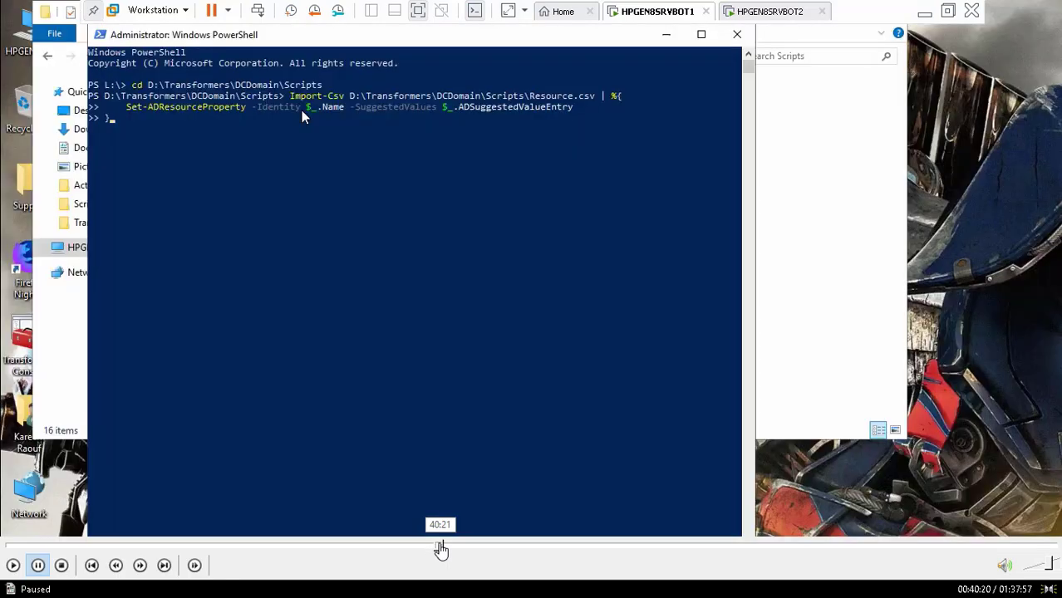
pyautogui.click(432, 549)
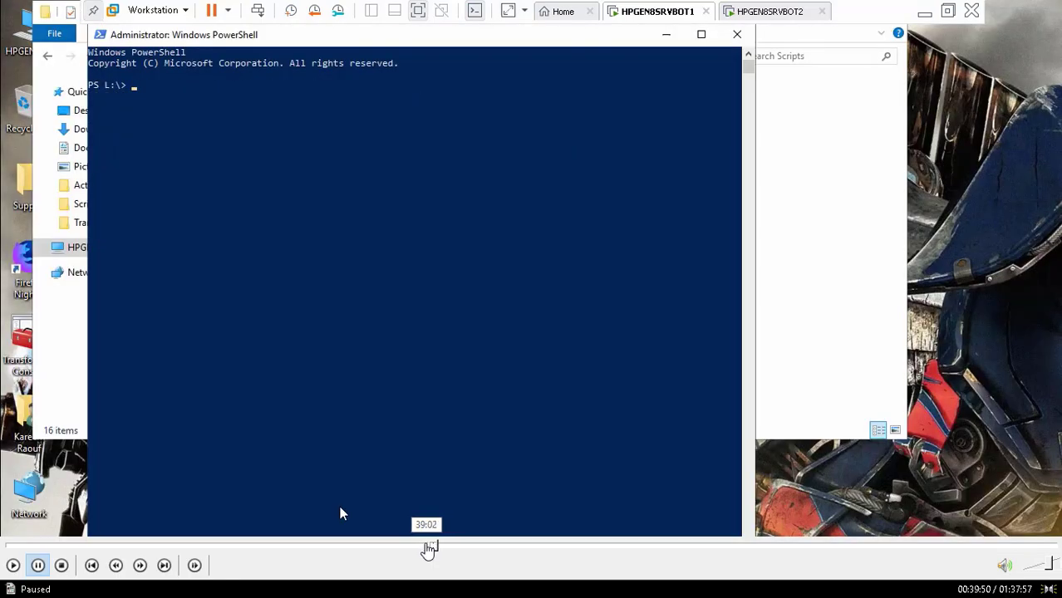
pyautogui.click(427, 548)
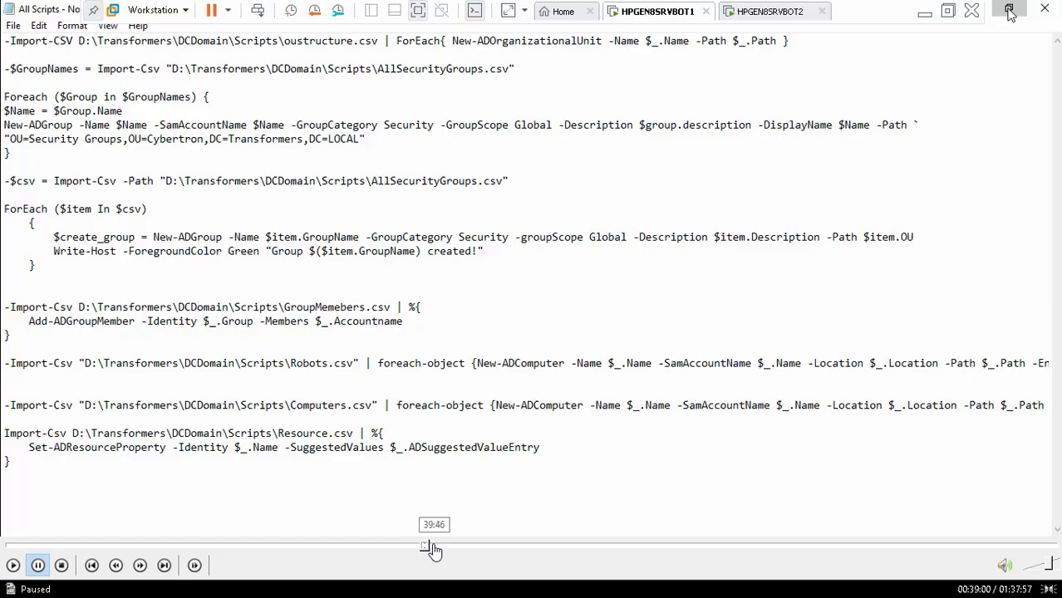
pyautogui.click(434, 546)
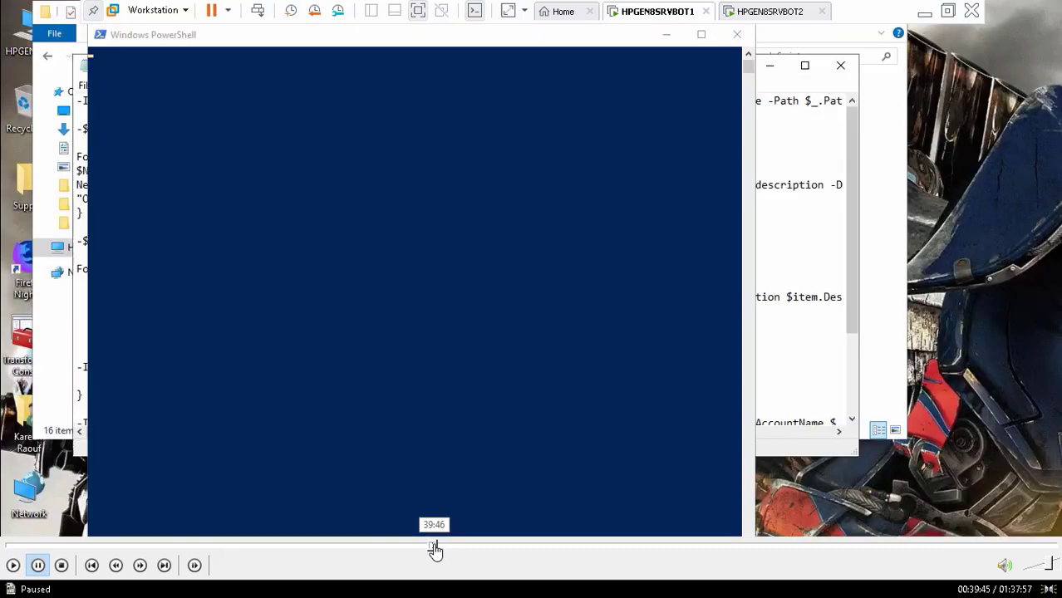
pyautogui.click(441, 547)
pyautogui.click(450, 547)
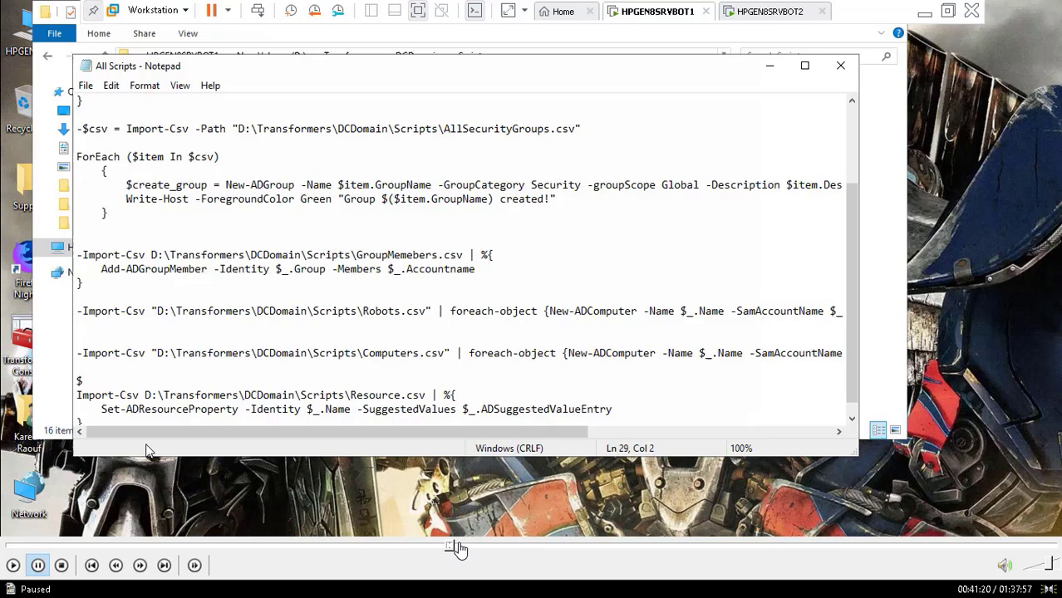
# Skip past the added $SV line and Scripts folder to the Windows sign-in part
pyautogui.click(462, 549)
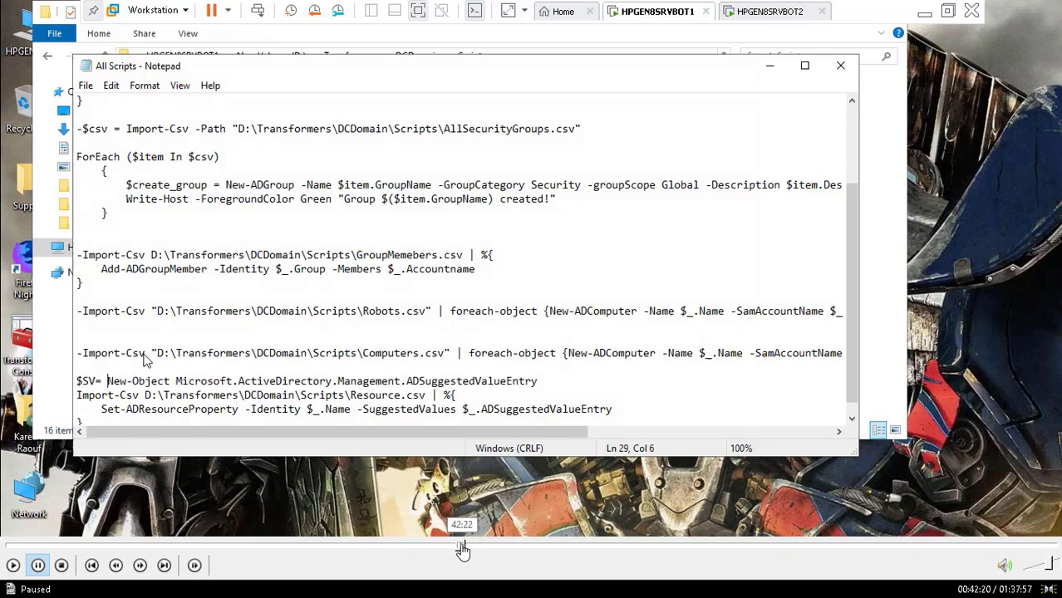
pyautogui.click(469, 549)
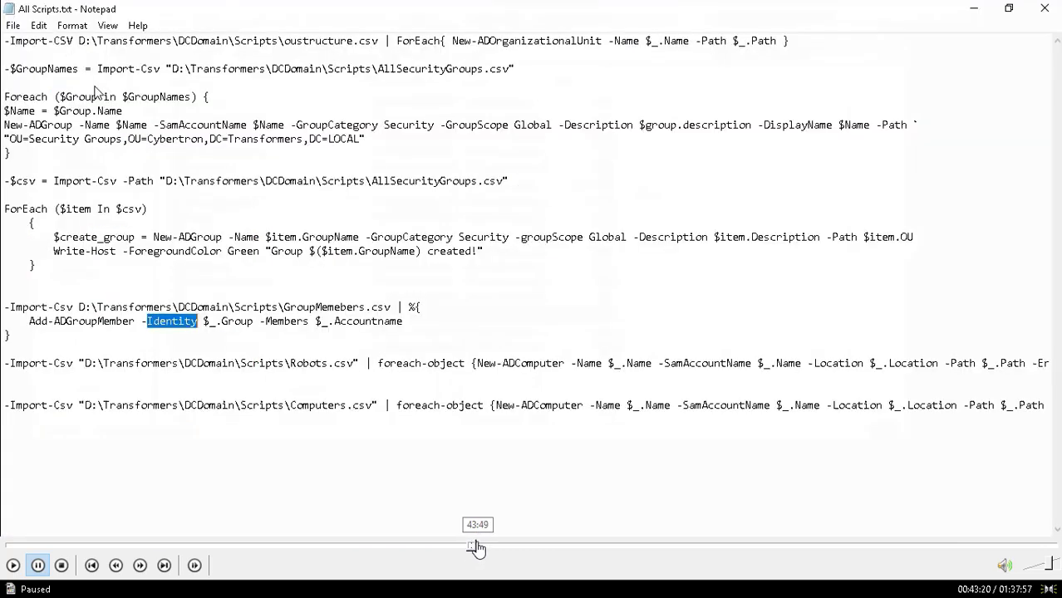
pyautogui.click(474, 548)
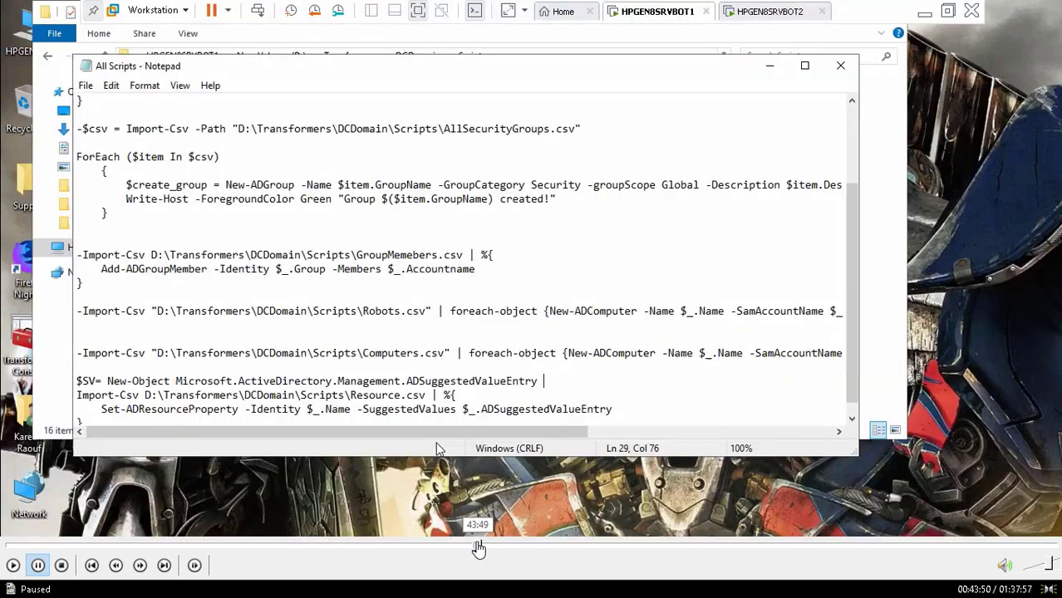
pyautogui.click(496, 549)
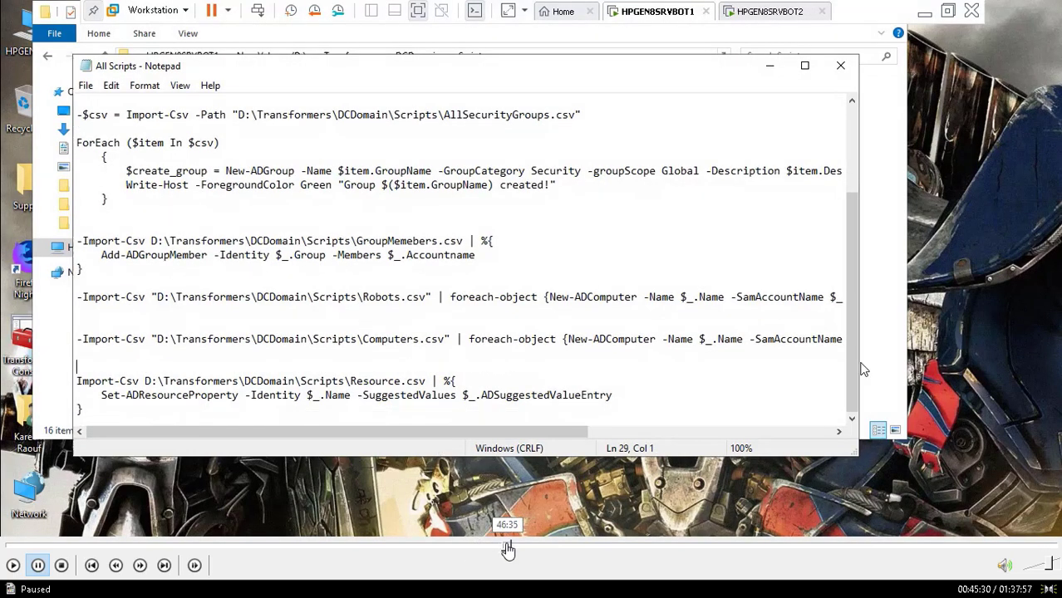
pyautogui.click(509, 548)
pyautogui.click(515, 549)
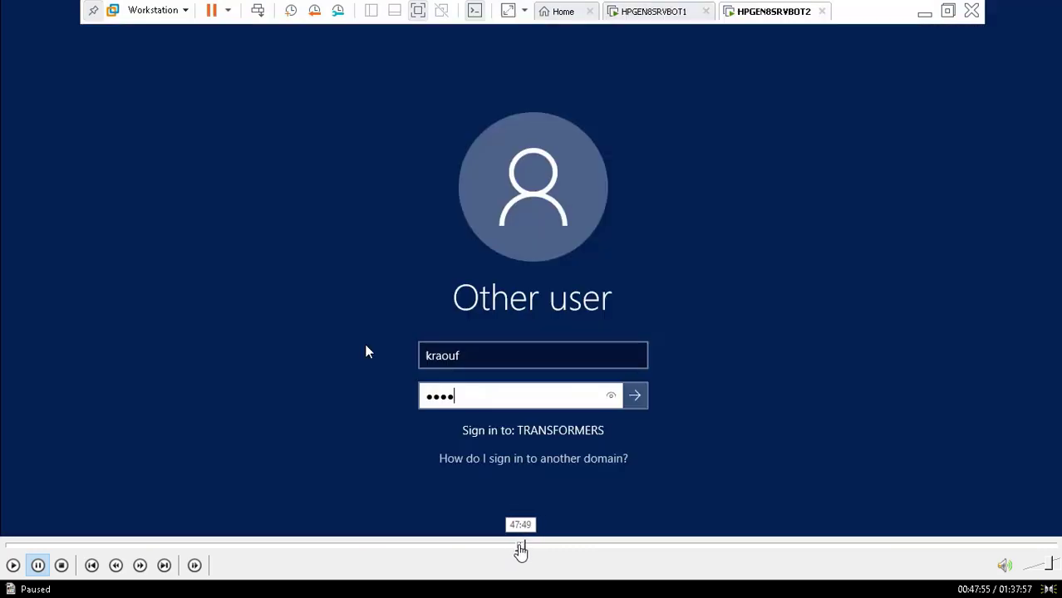
# Resume playback at the sign-in part and switch to the HPGEN8SRVBOT2 console
pyautogui.click(518, 549)
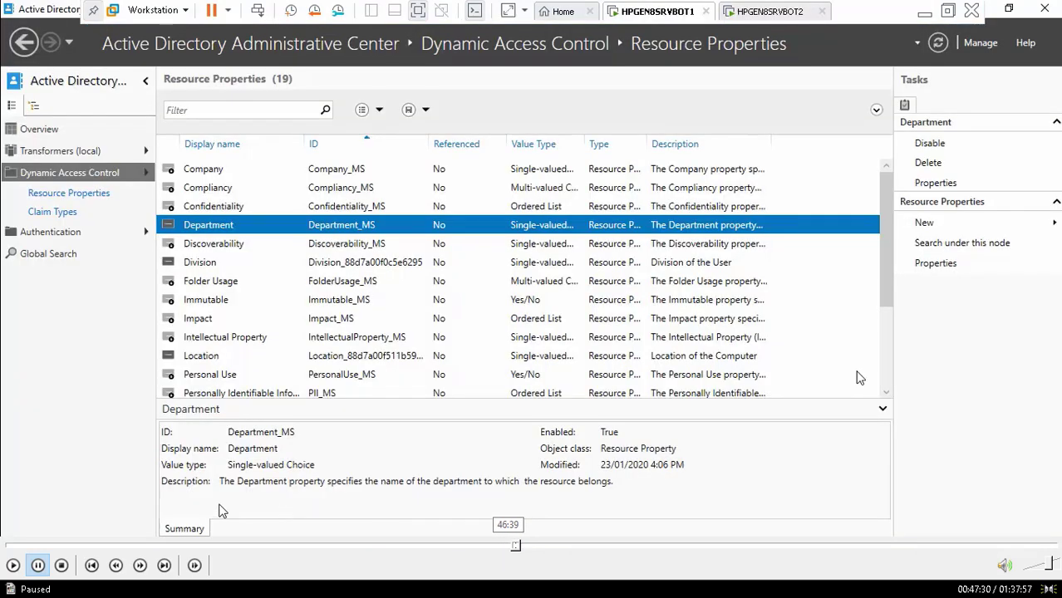
pyautogui.click(13, 565)
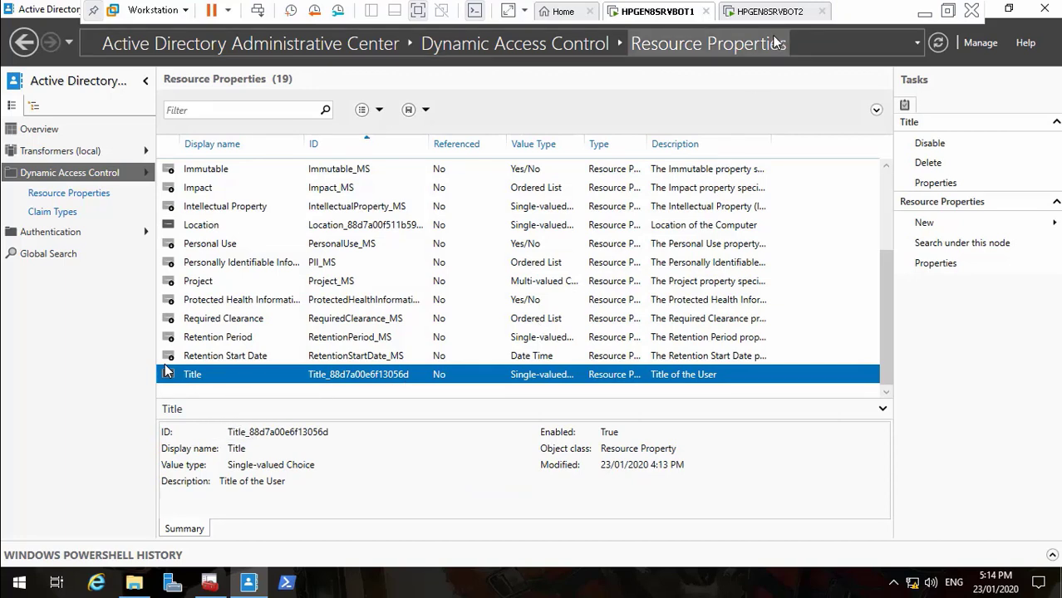
pyautogui.click(762, 11)
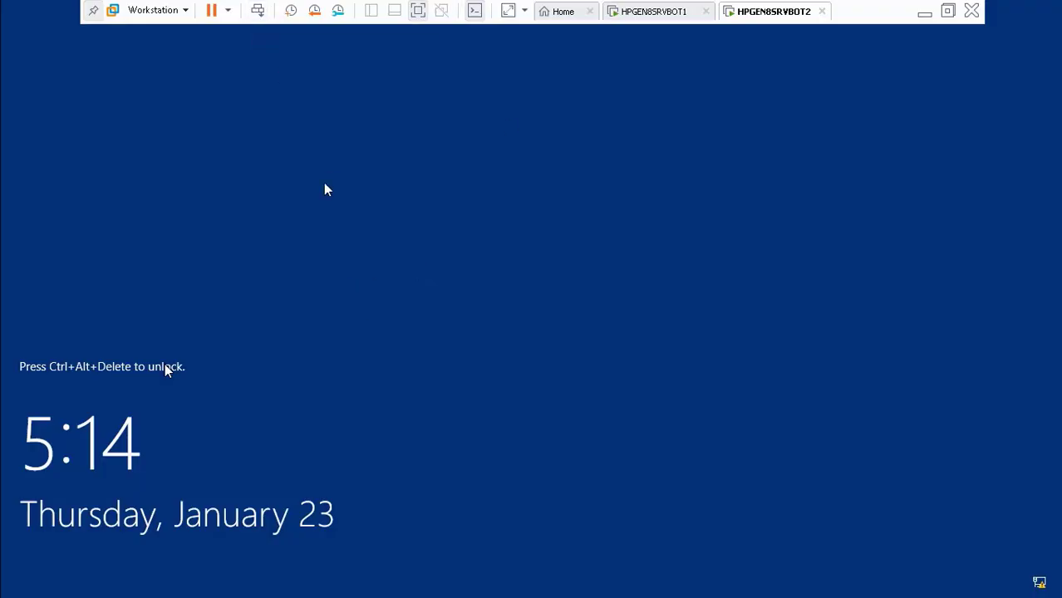
# Sign in to HPGEN8SRVBOT2 as a TRANSFORMERS domain user after accepting the legal notice
pyautogui.click(257, 10)
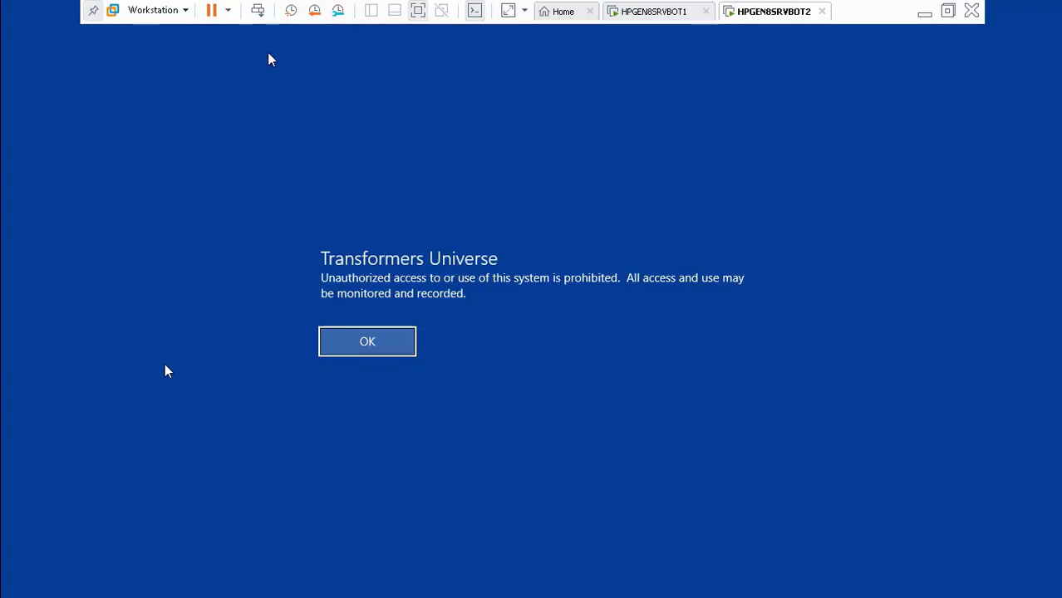
pyautogui.click(367, 347)
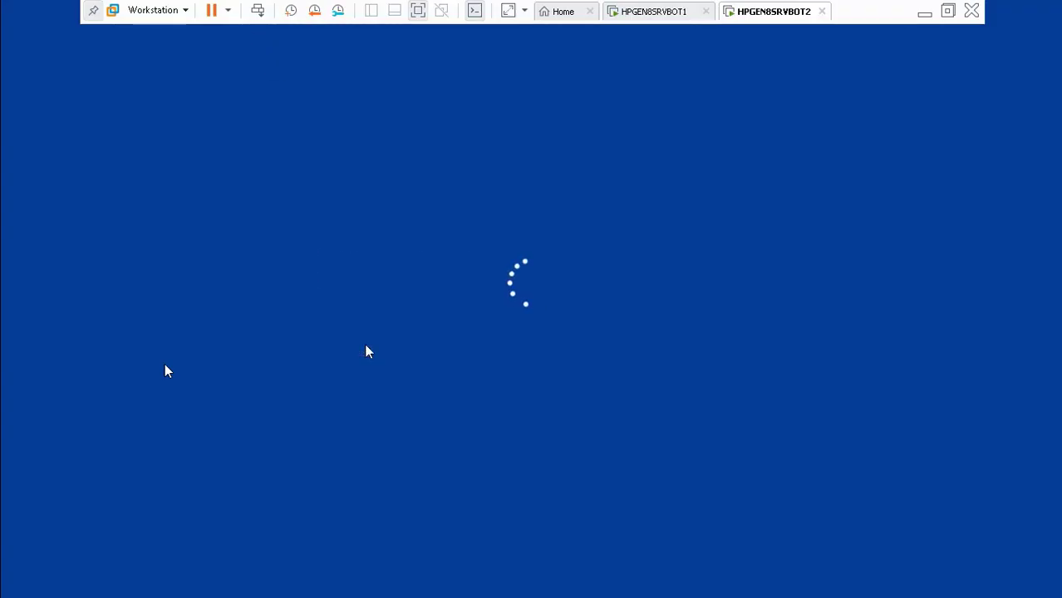
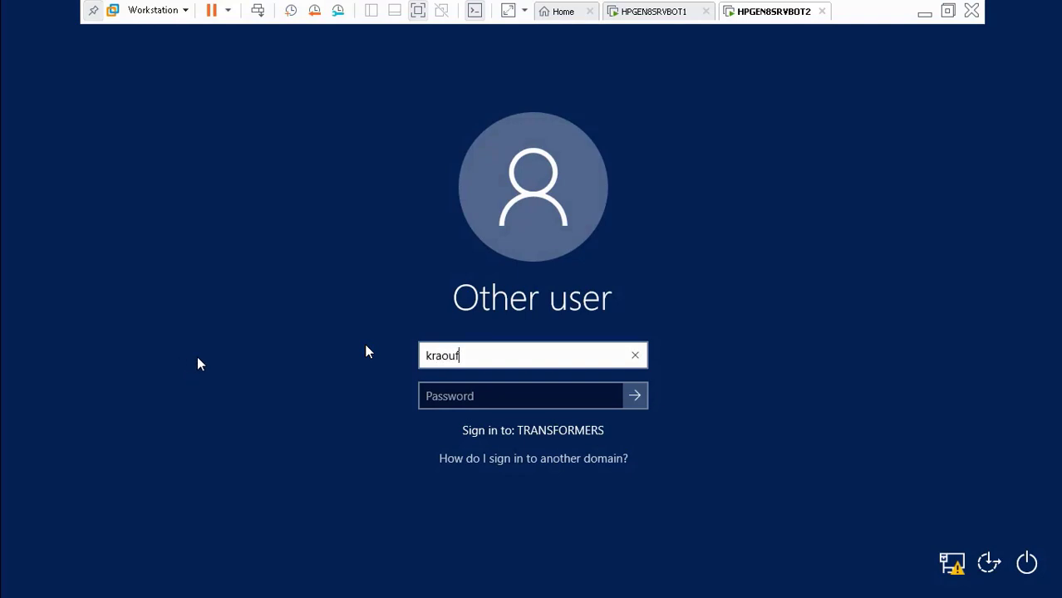
pyautogui.press('Tab')
pyautogui.write('*****')
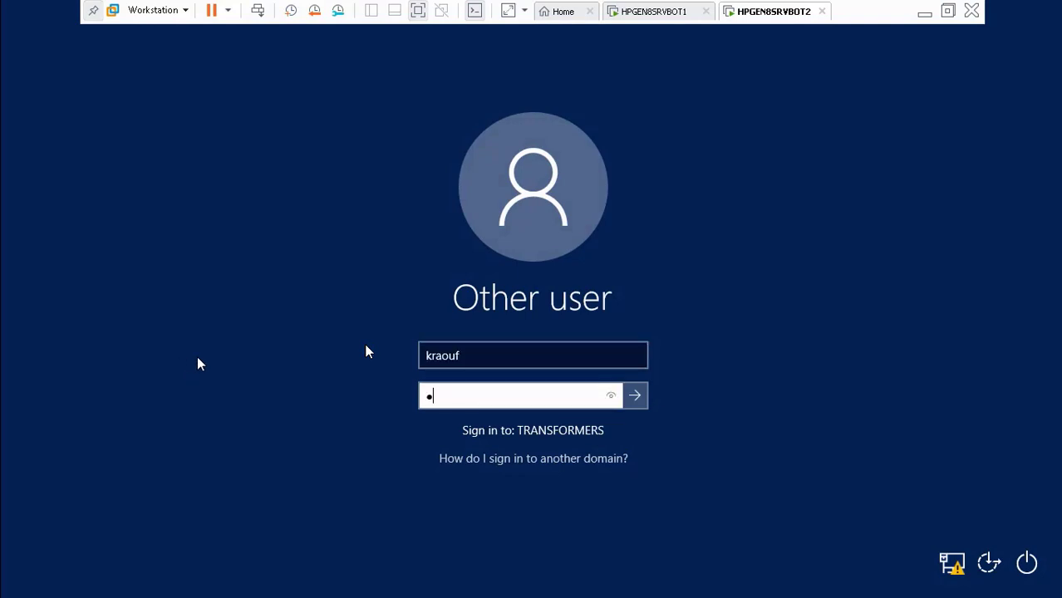
pyautogui.write('******')
pyautogui.press('Return')
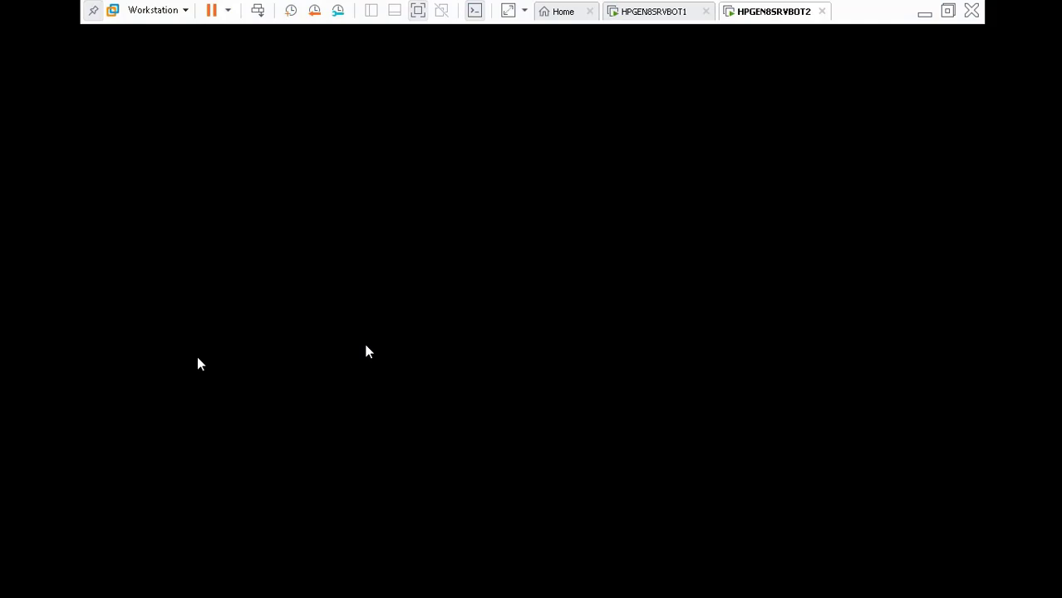
pyautogui.moveTo(57, 579)
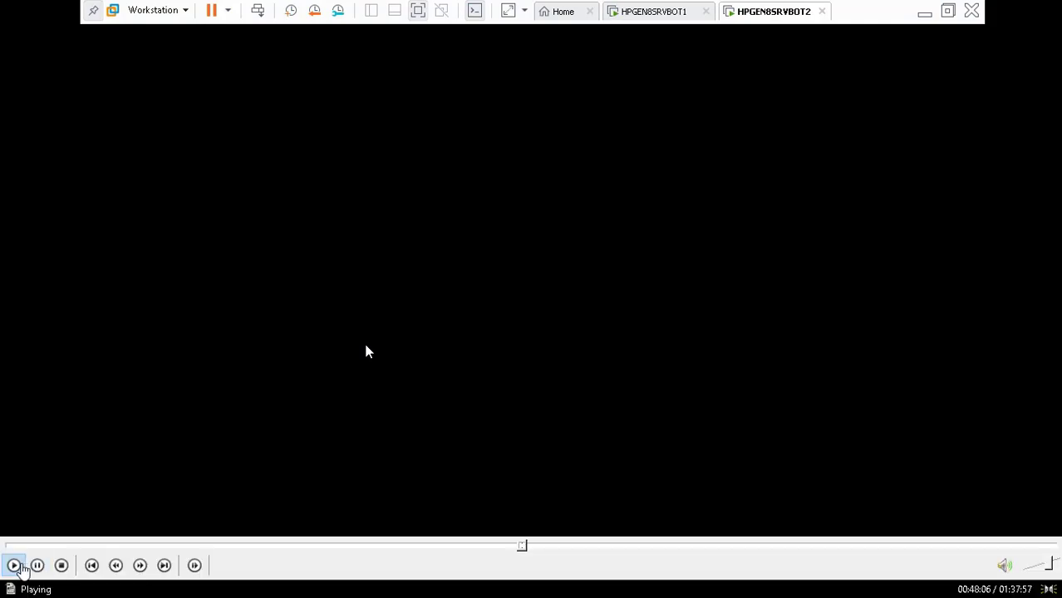
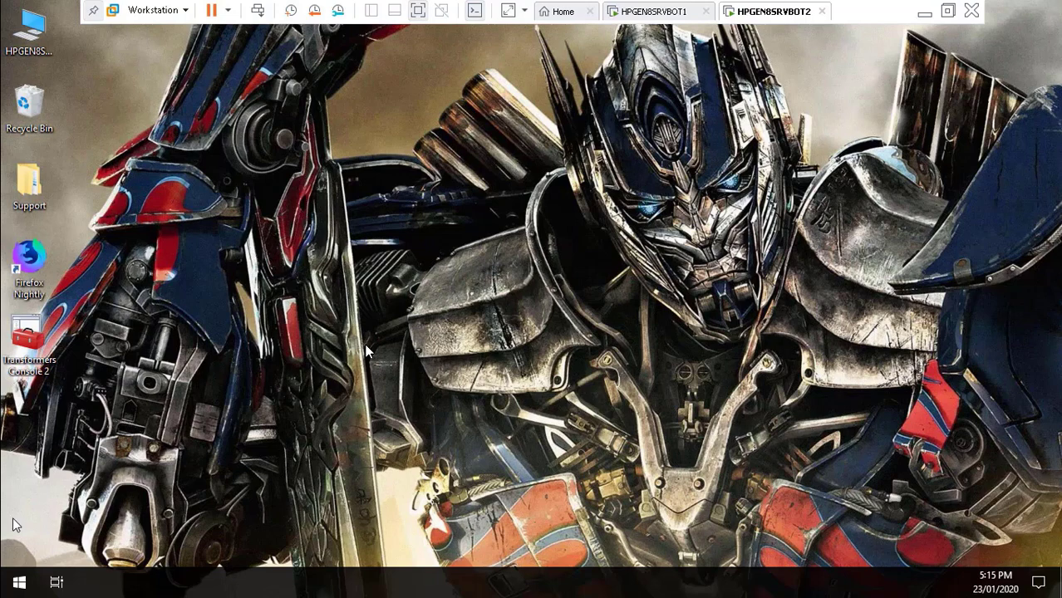
# Launch Windows PowerShell as Administrator from its taskbar icon on HPGEN8SRVBOT2
pyautogui.moveTo(5, 561)
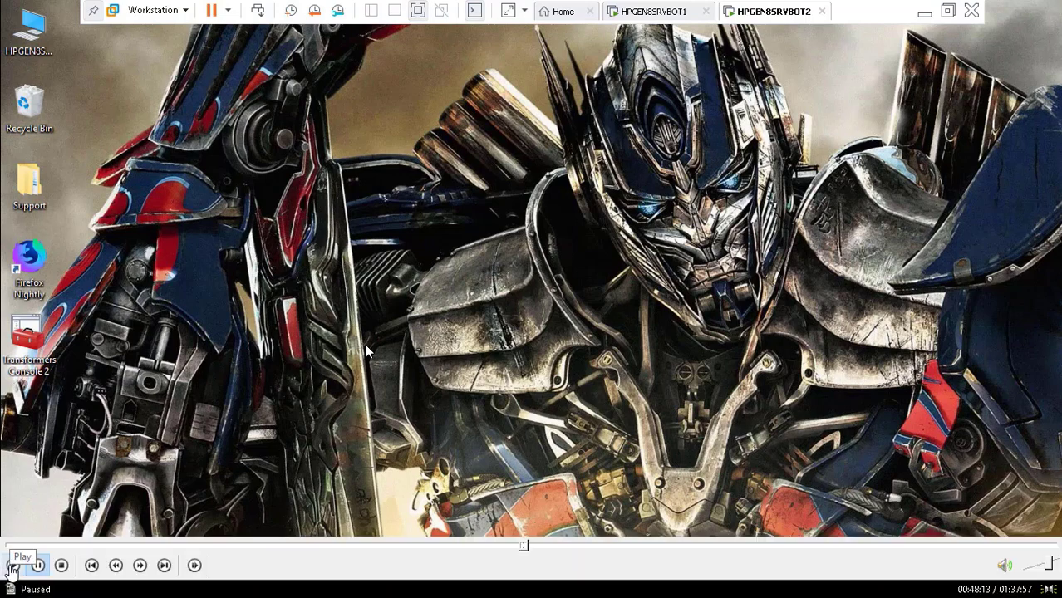
pyautogui.click(13, 566)
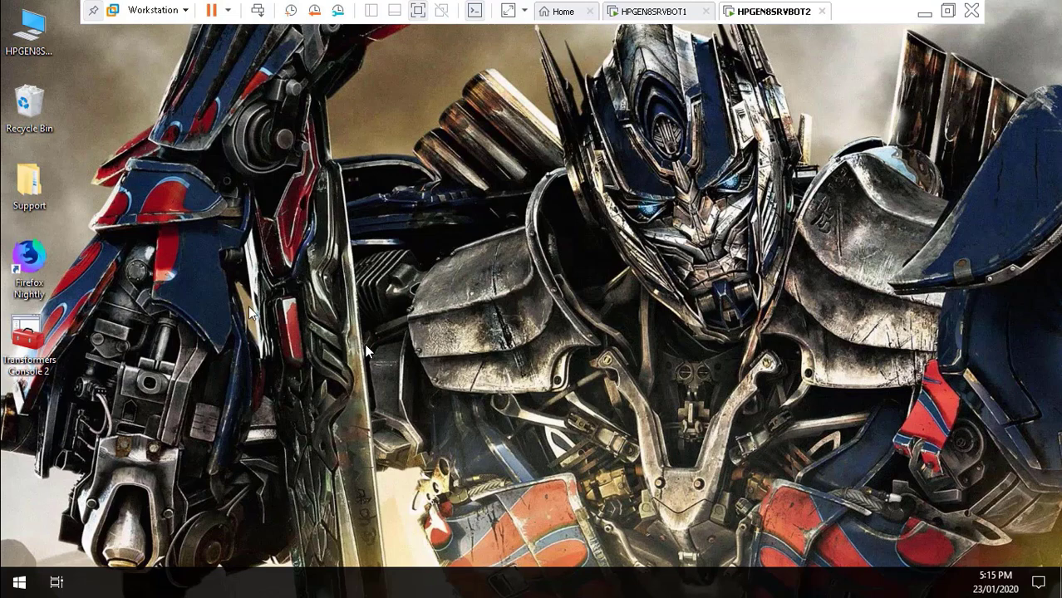
pyautogui.moveTo(7, 571)
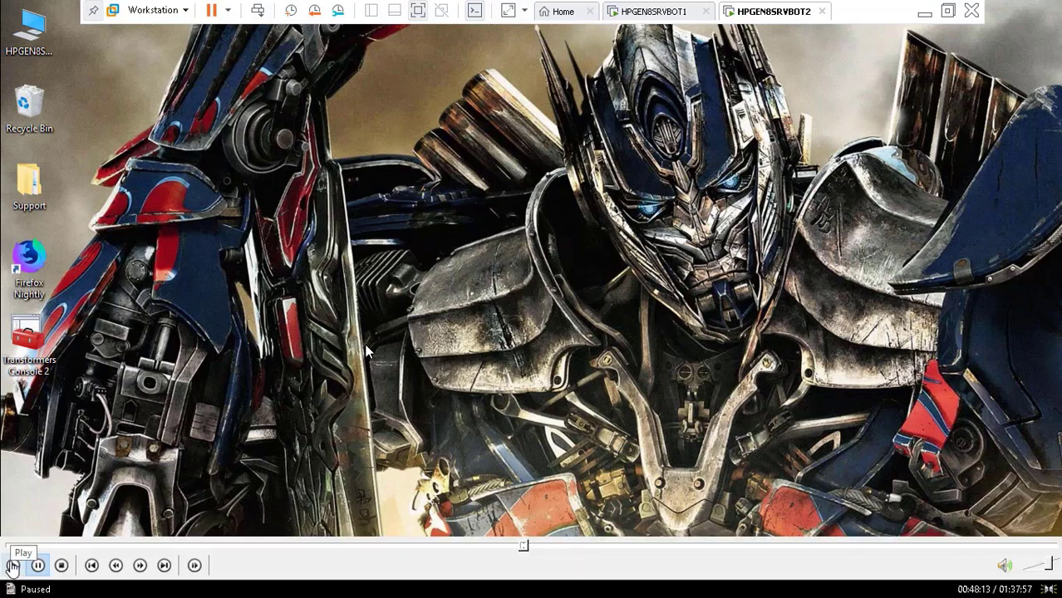
pyautogui.click(12, 566)
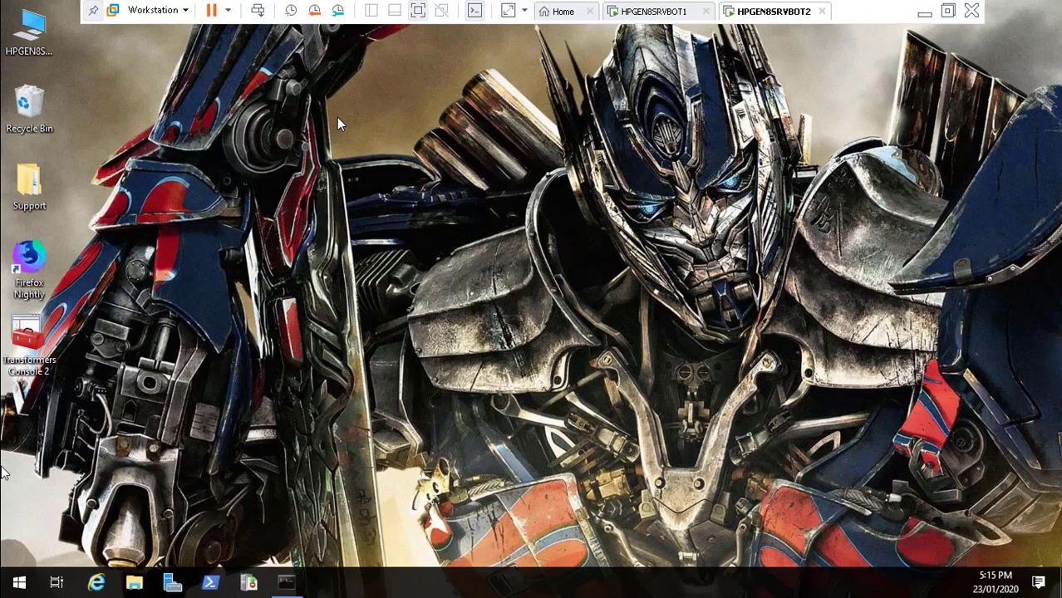
pyautogui.rightClick(205, 581)
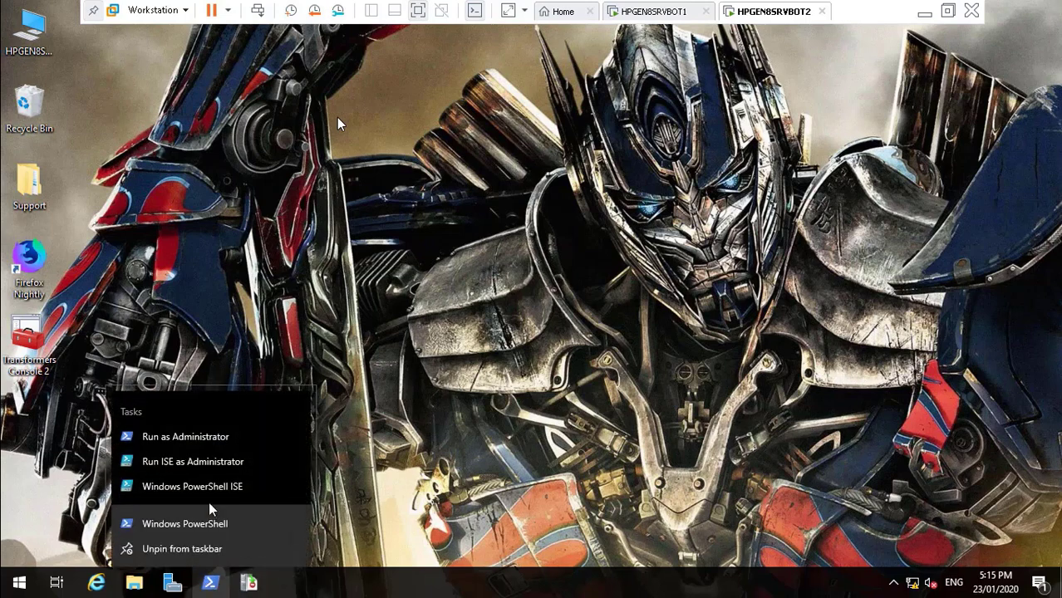
pyautogui.click(224, 441)
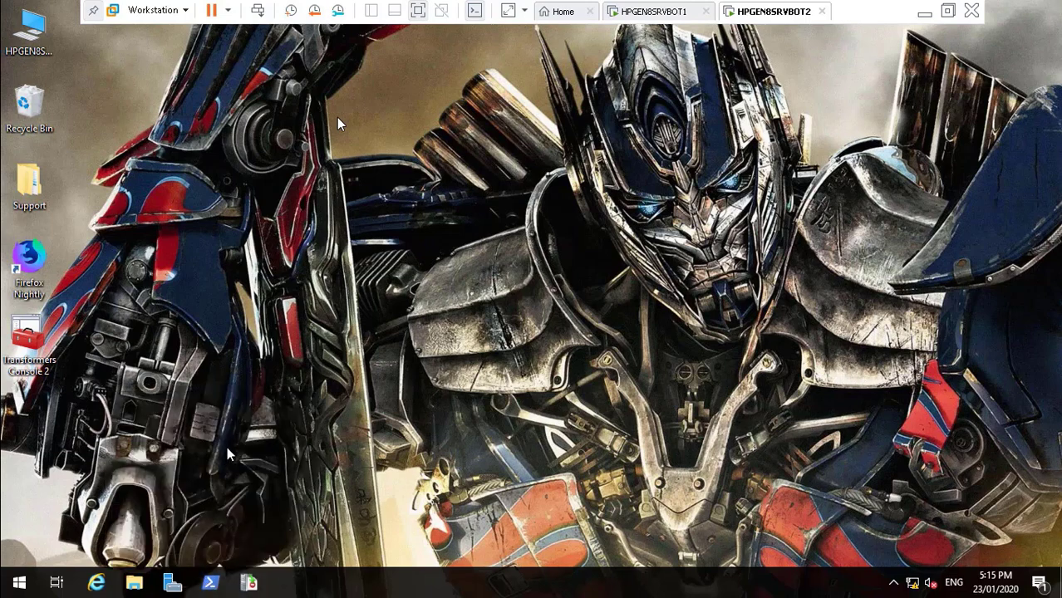
pyautogui.rightClick(210, 582)
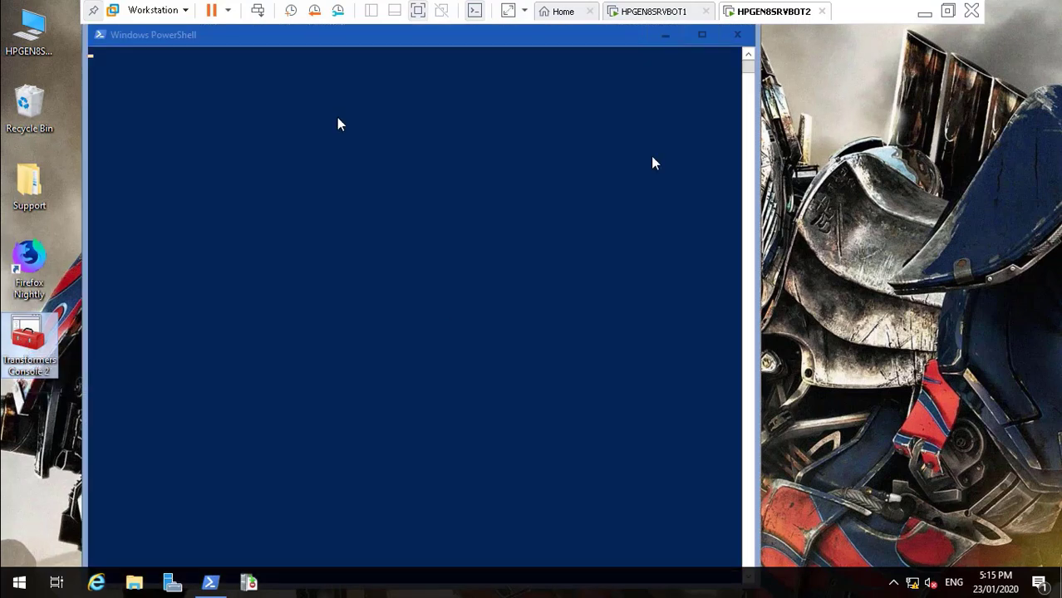
pyautogui.click(924, 13)
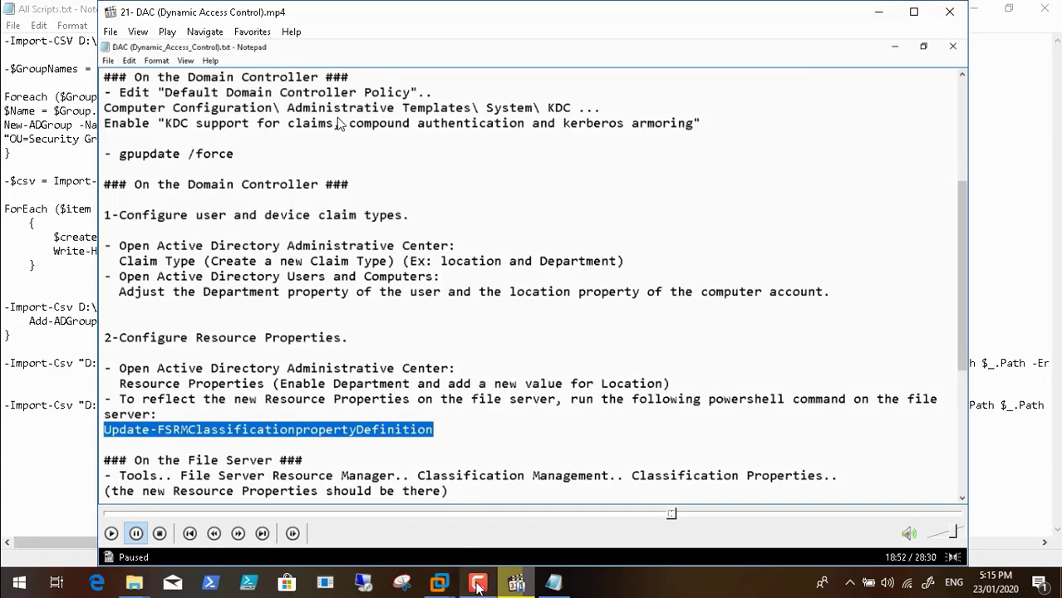
pyautogui.moveTo(478, 586)
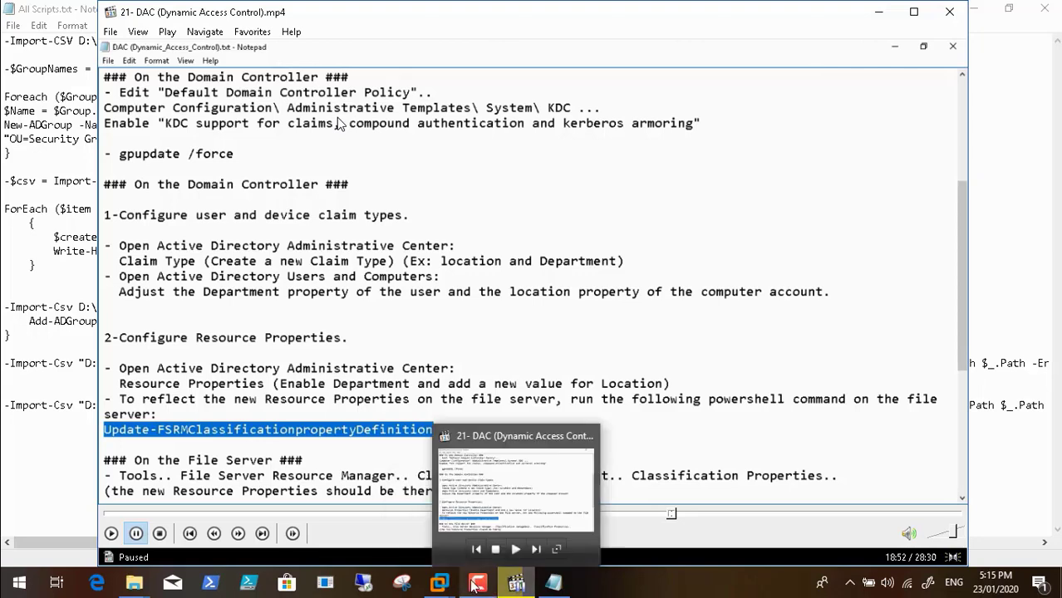
pyautogui.moveTo(441, 586)
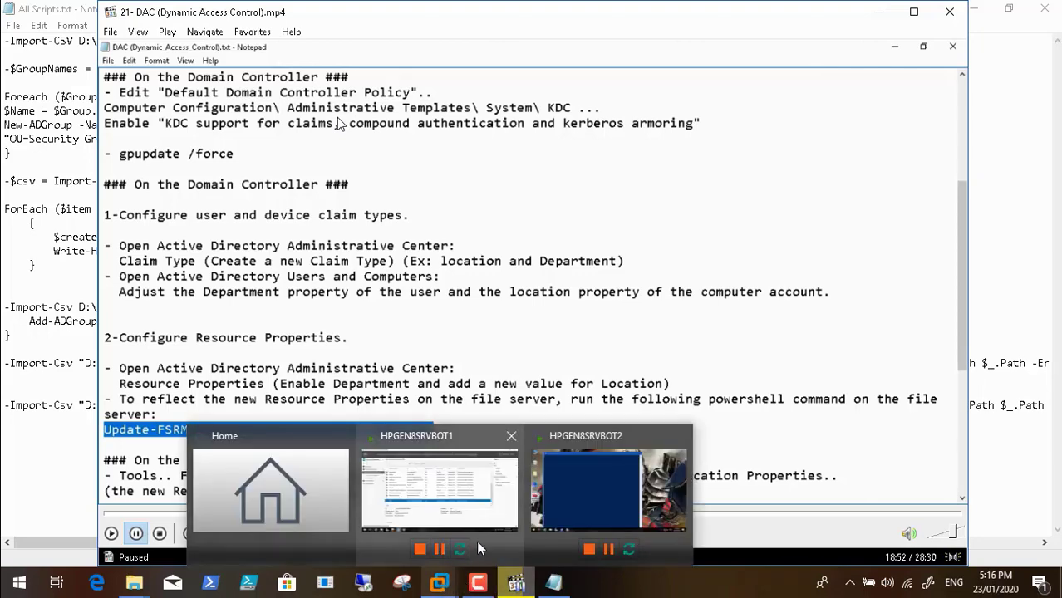
pyautogui.click(580, 477)
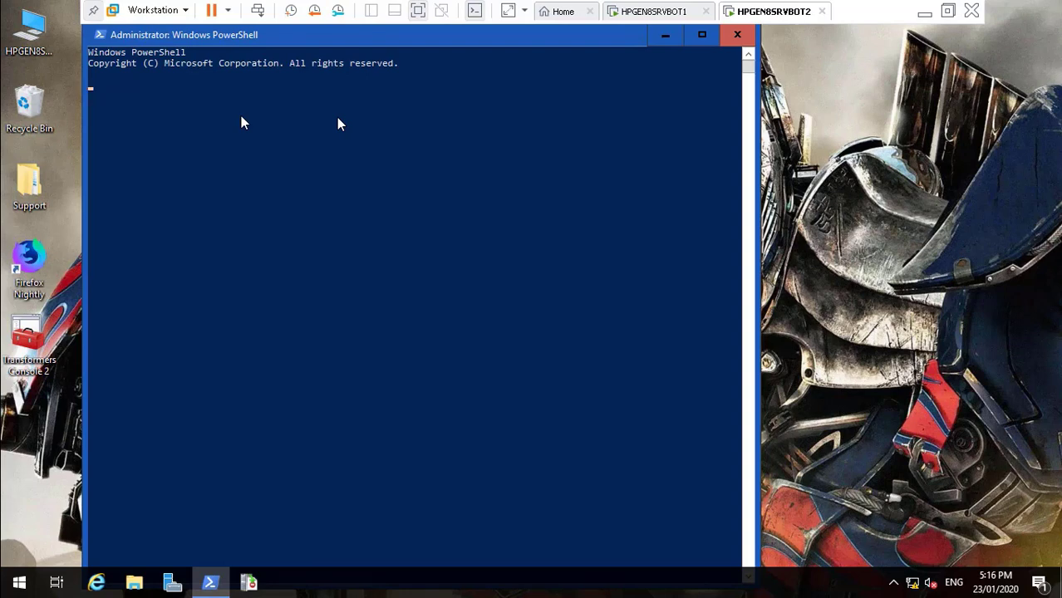
# Close the stray server file browser window and restore PowerShell at the L:\> prompt
pyautogui.click(29, 38)
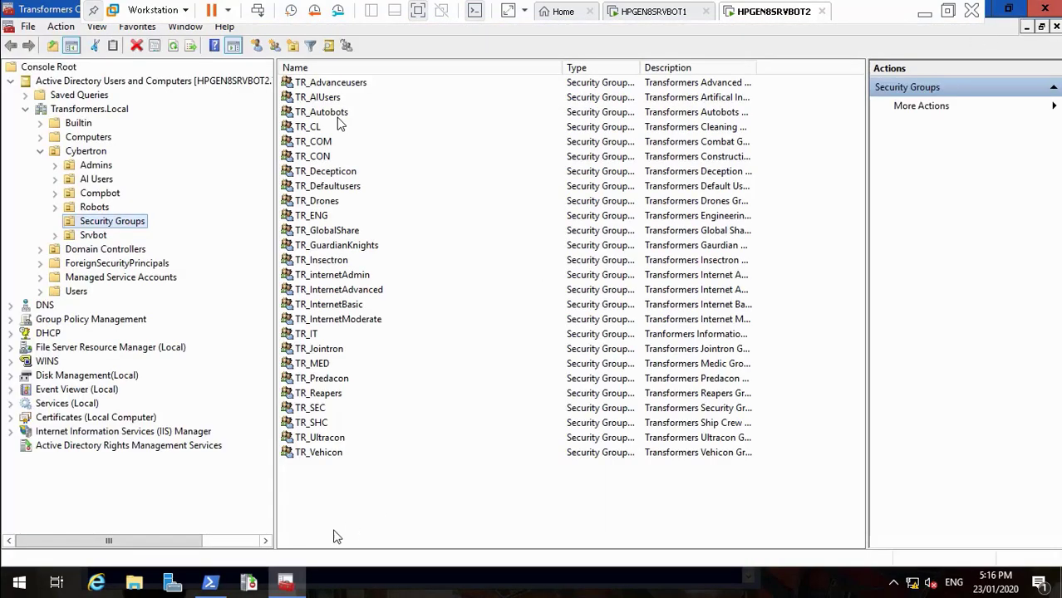
pyautogui.click(211, 584)
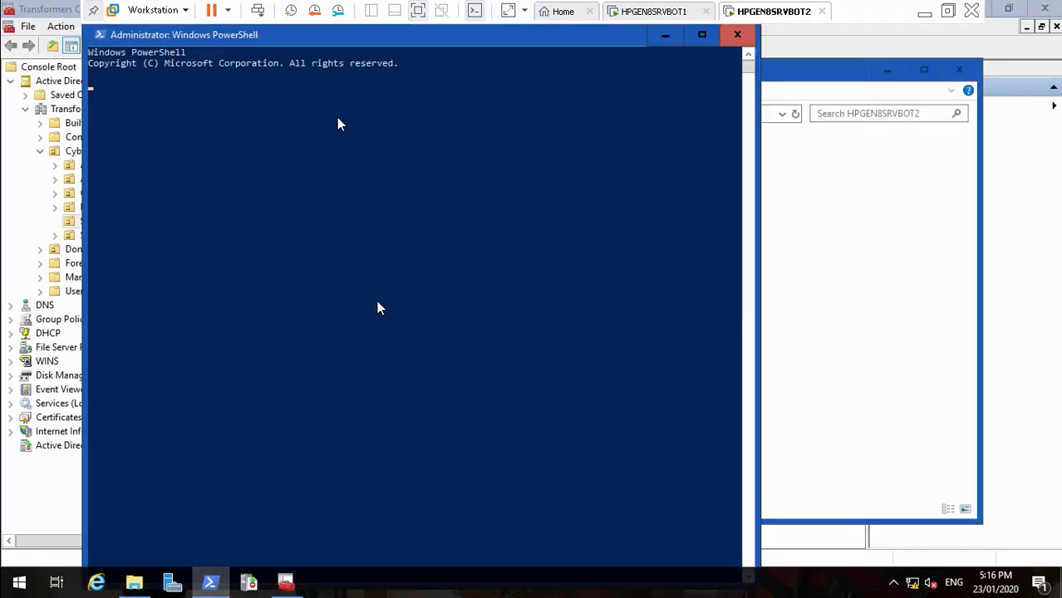
pyautogui.click(665, 35)
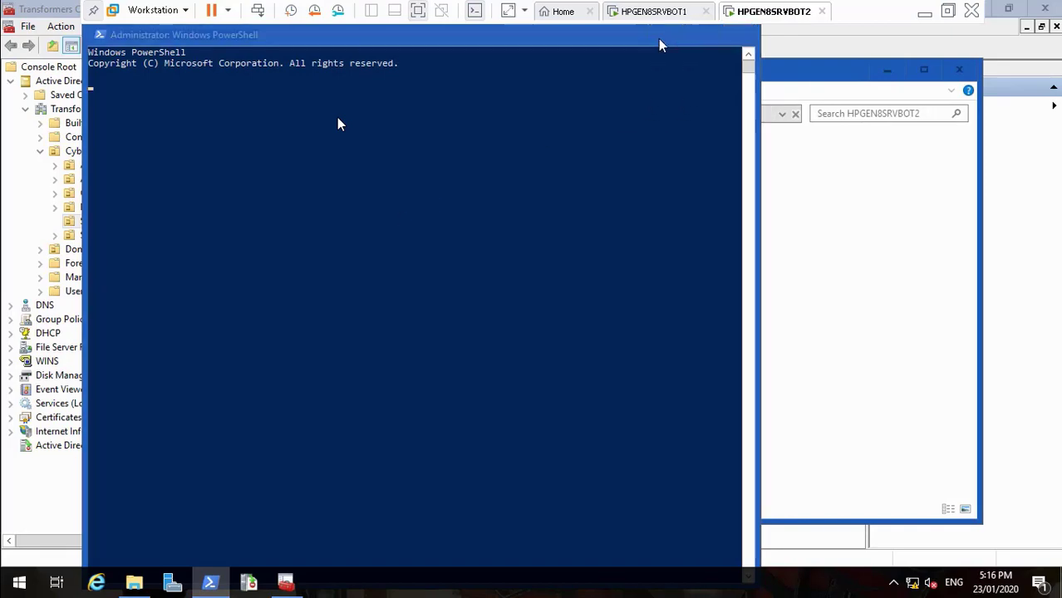
pyautogui.click(960, 73)
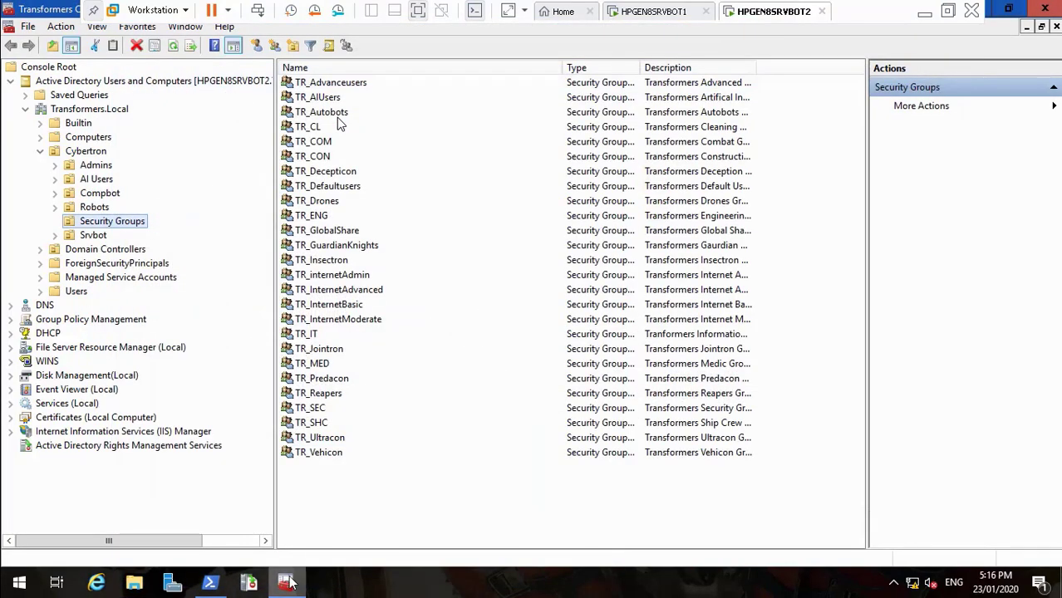
pyautogui.click(212, 584)
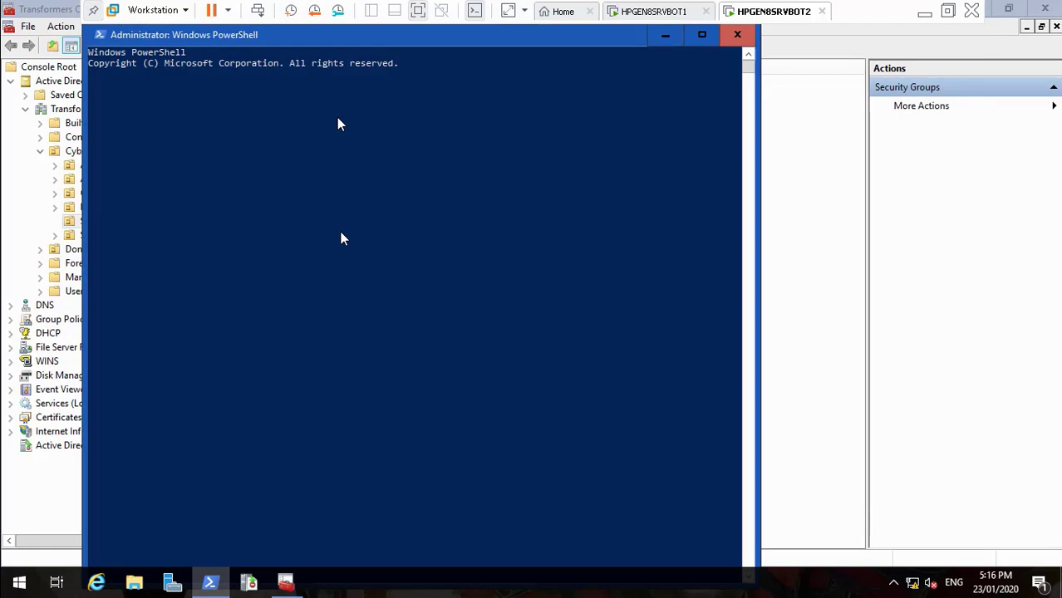
# Type 'Update-FSRMClassification' at the prompt, correcting the capital U and removing the stray text
pyautogui.write('update')
pyautogui.click(286, 195)
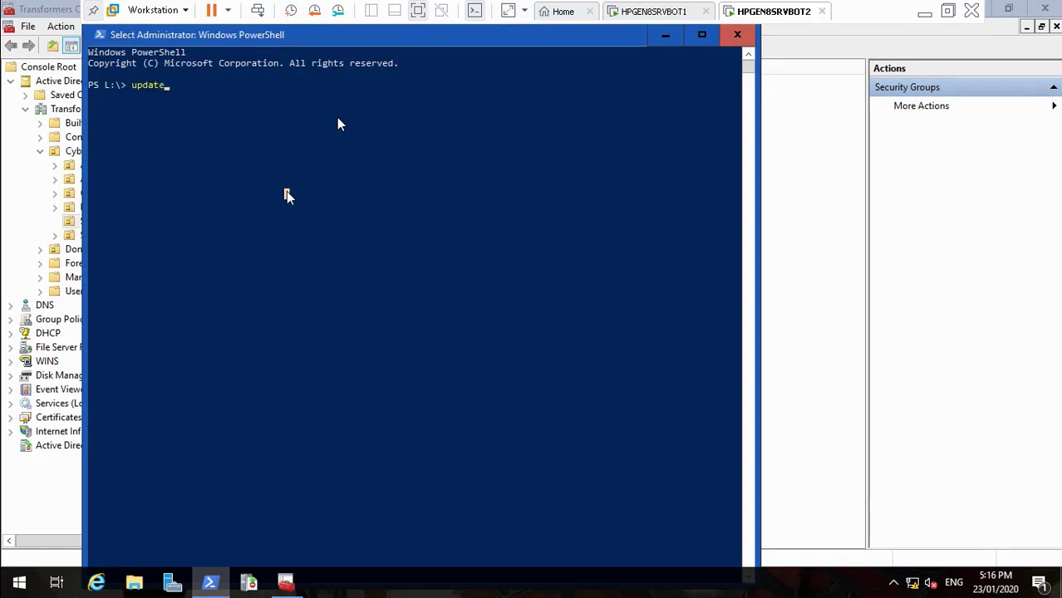
pyautogui.press('Escape')
pyautogui.write('FS')
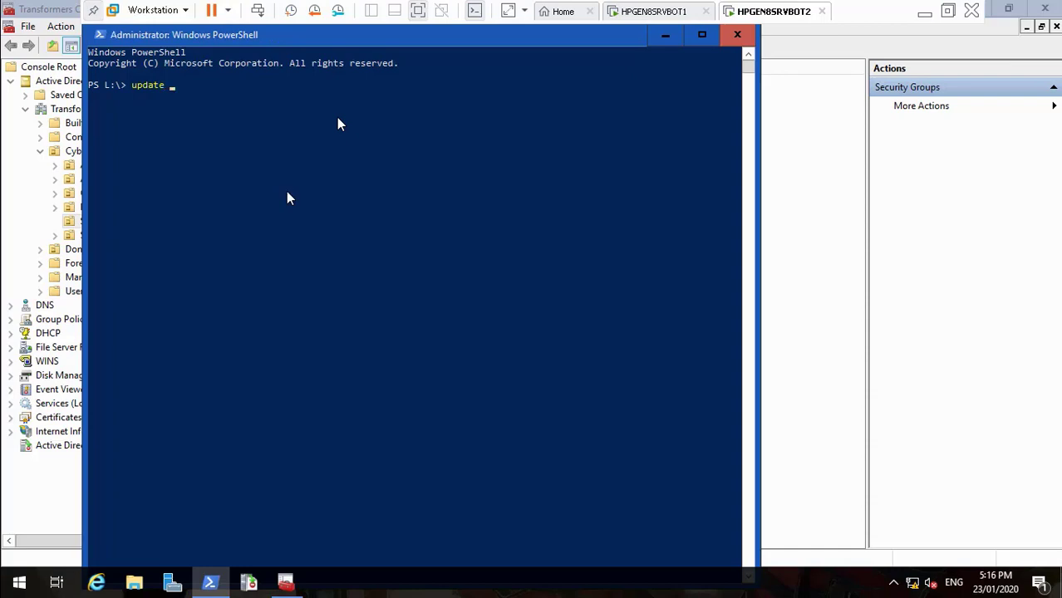
pyautogui.write('RM')
pyautogui.click(922, 9)
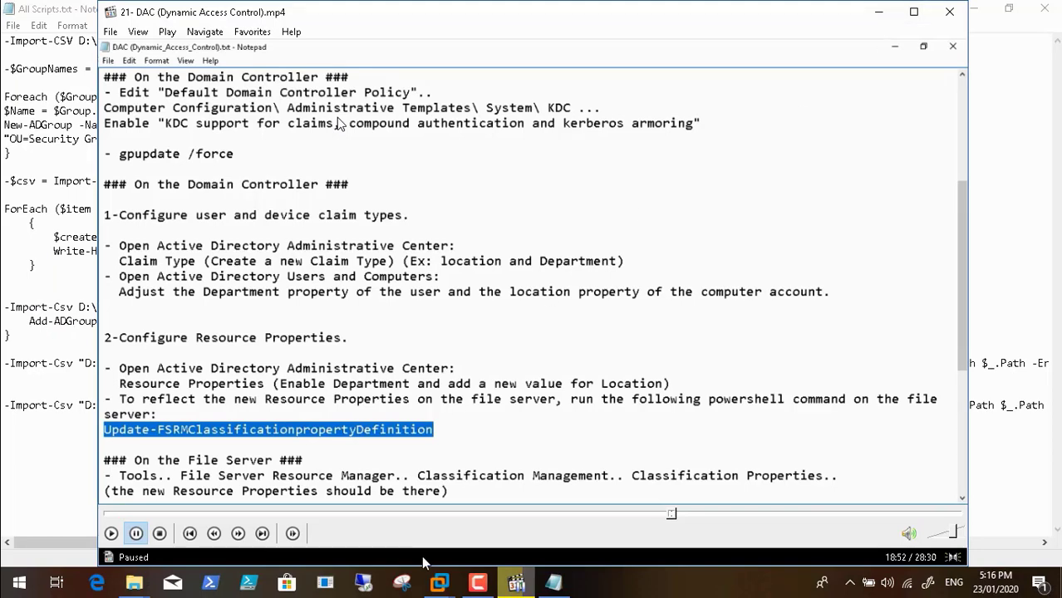
pyautogui.click(439, 583)
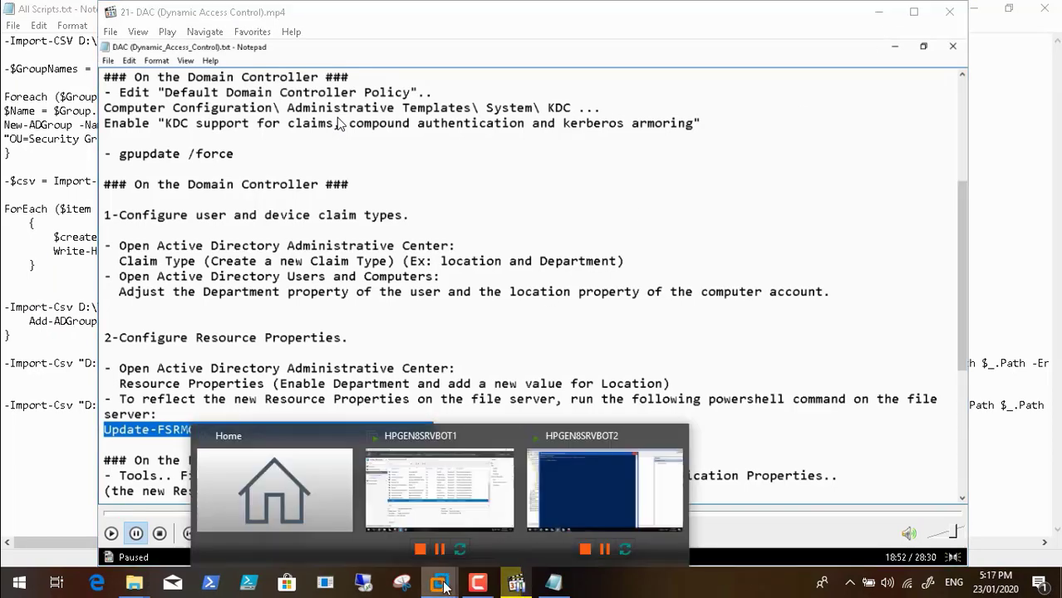
pyautogui.click(565, 468)
pyautogui.press('BackSpace')
pyautogui.press('BackSpace')
pyautogui.press('BackSpace')
pyautogui.press('BackSpace')
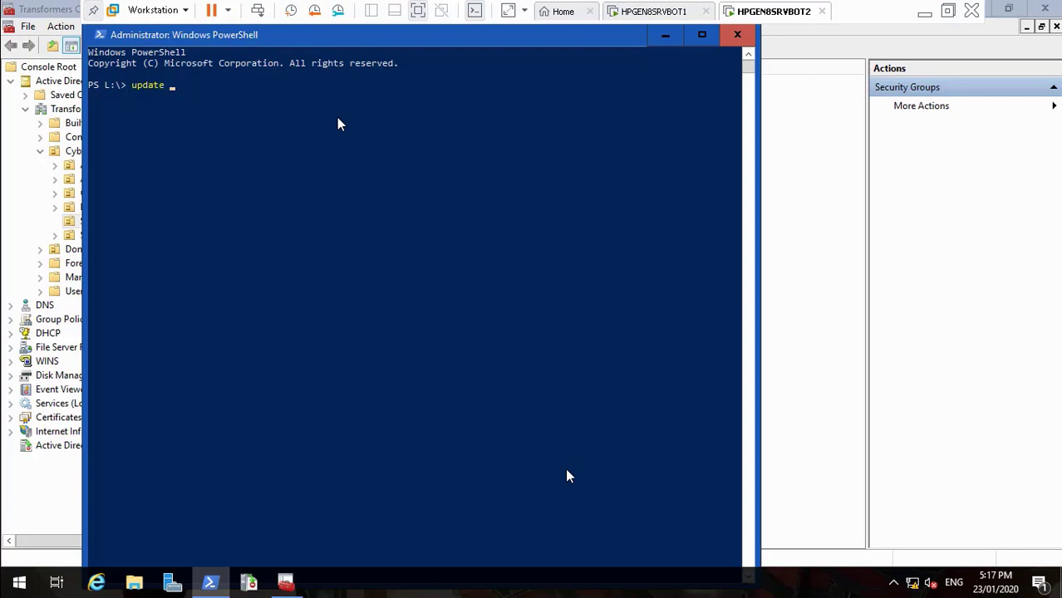
pyautogui.press('BackSpace')
pyautogui.press('Left')
pyautogui.press('Left')
pyautogui.press('Left')
pyautogui.press('Left')
pyautogui.press('Left')
pyautogui.press('BackSpace')
pyautogui.write('U')
pyautogui.press('Right')
pyautogui.press('Right')
pyautogui.press('Right')
pyautogui.press('Right')
pyautogui.press('Right')
pyautogui.write('-FSRMClassification')
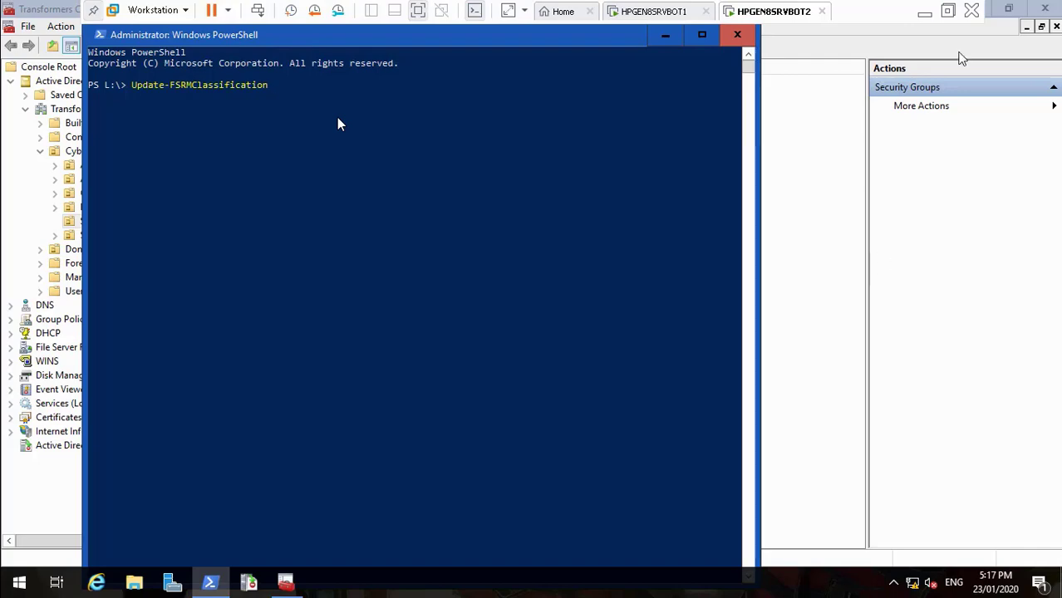
# Complete and run Update-FSRMClassificationPropertyDefinition, then minimize PowerShell
pyautogui.click(924, 13)
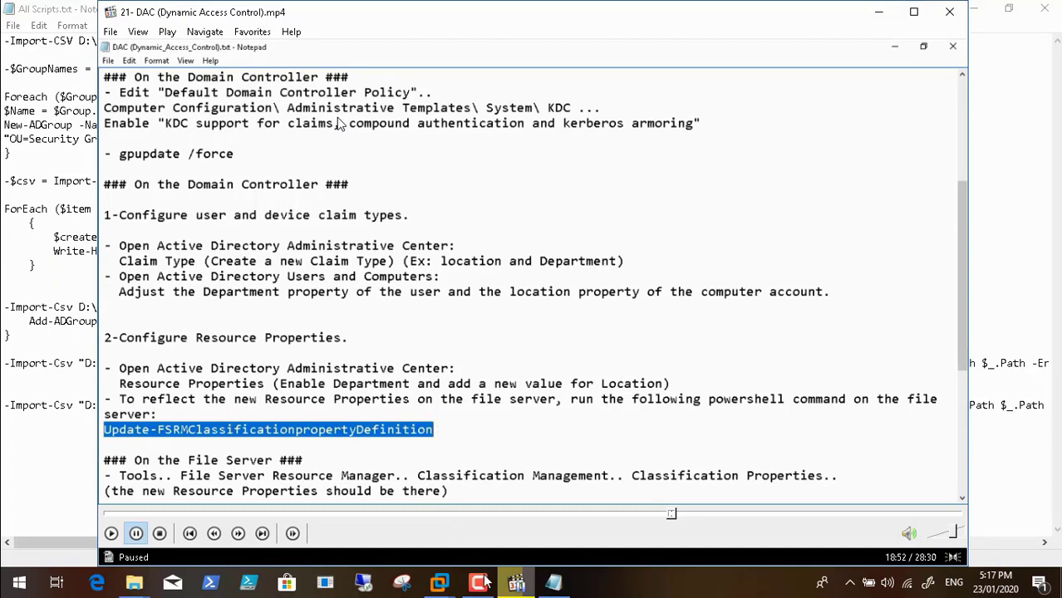
pyautogui.moveTo(440, 584)
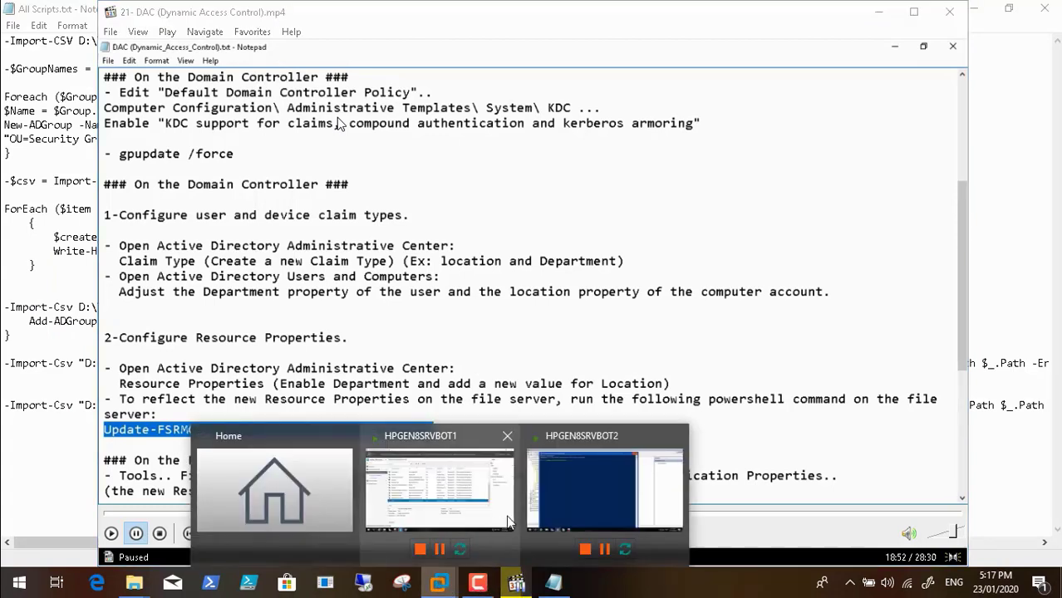
pyautogui.click(559, 504)
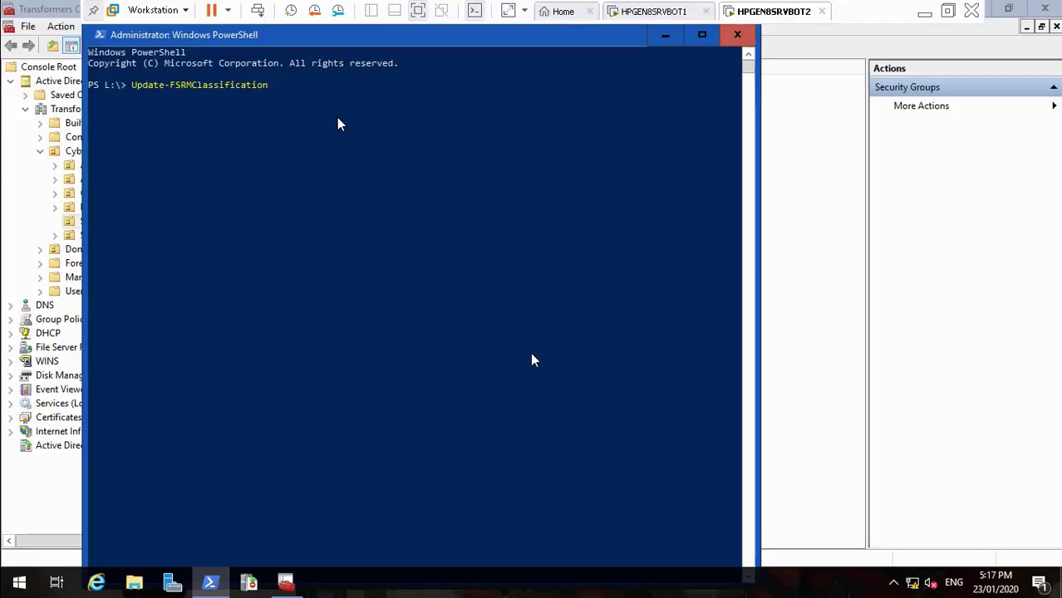
pyautogui.write('Prop')
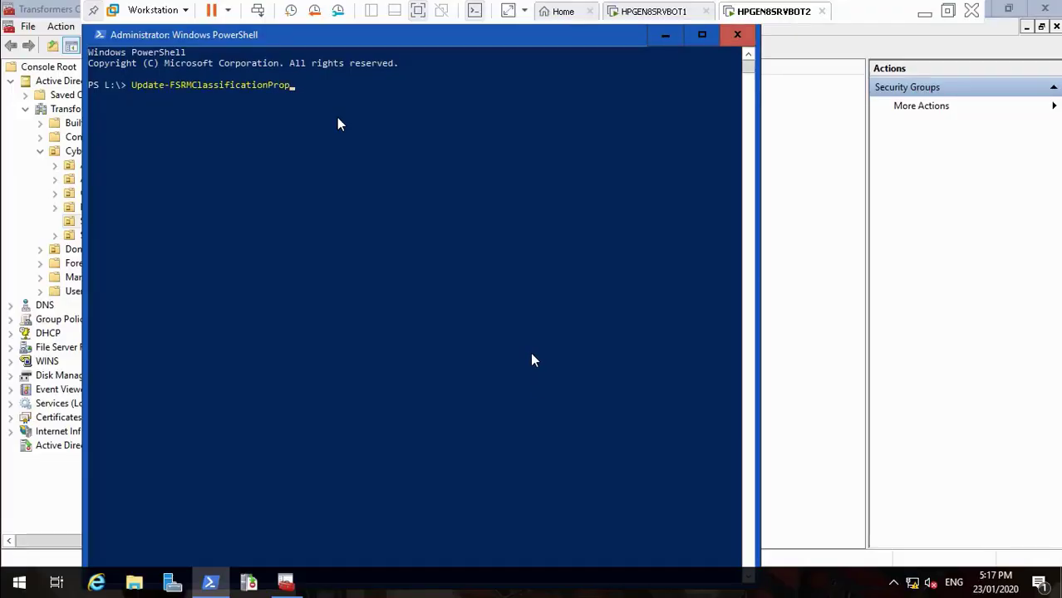
pyautogui.write('ertyDefinition')
pyautogui.press('Return')
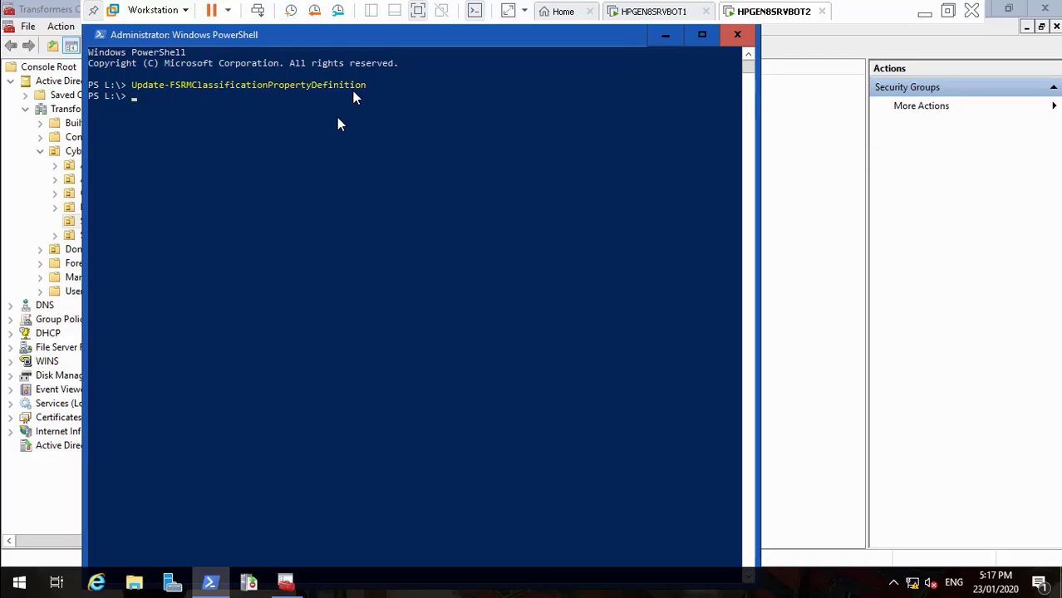
pyautogui.click(665, 35)
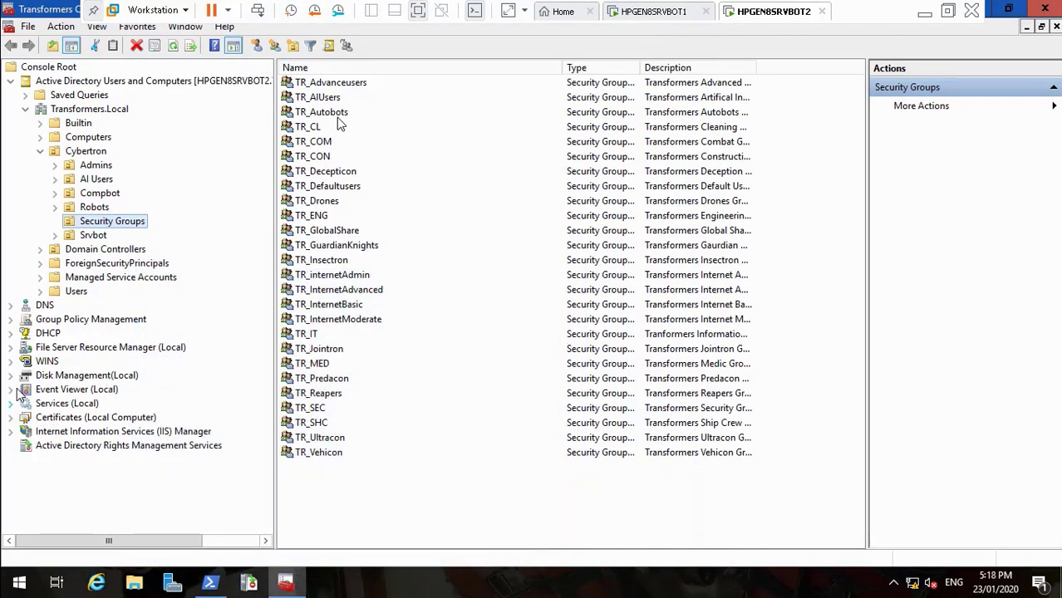
# Open Classification Properties and look over the Title, Location, Division and Department properties
pyautogui.click(13, 348)
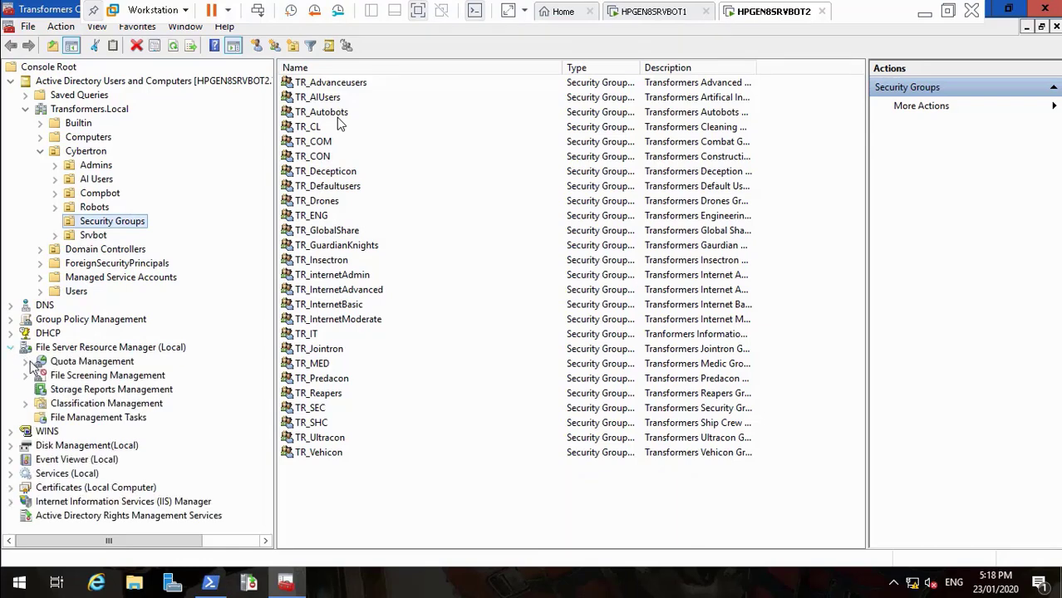
pyautogui.click(73, 406)
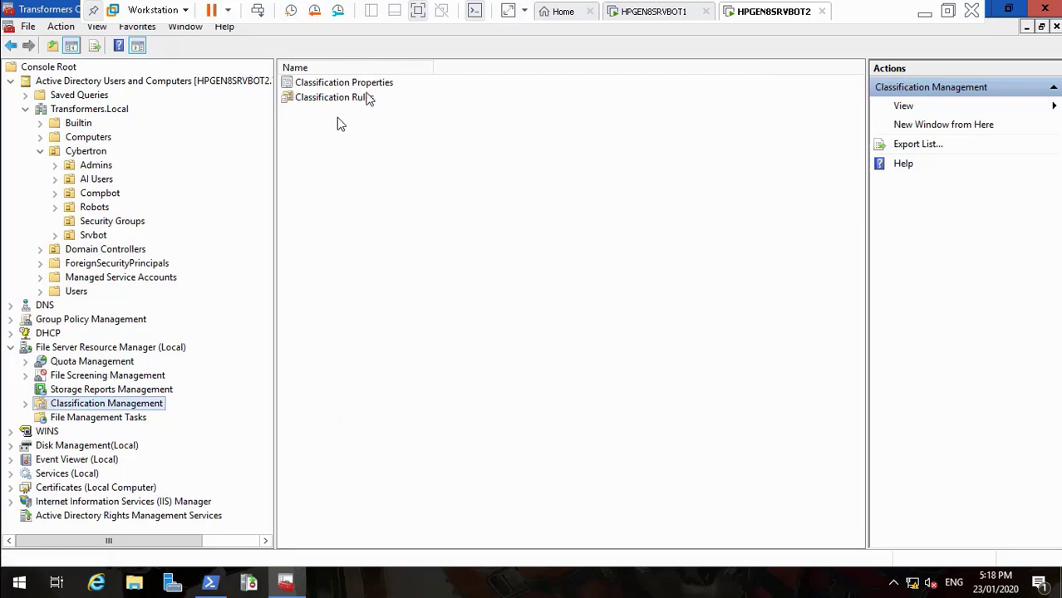
pyautogui.doubleClick(364, 83)
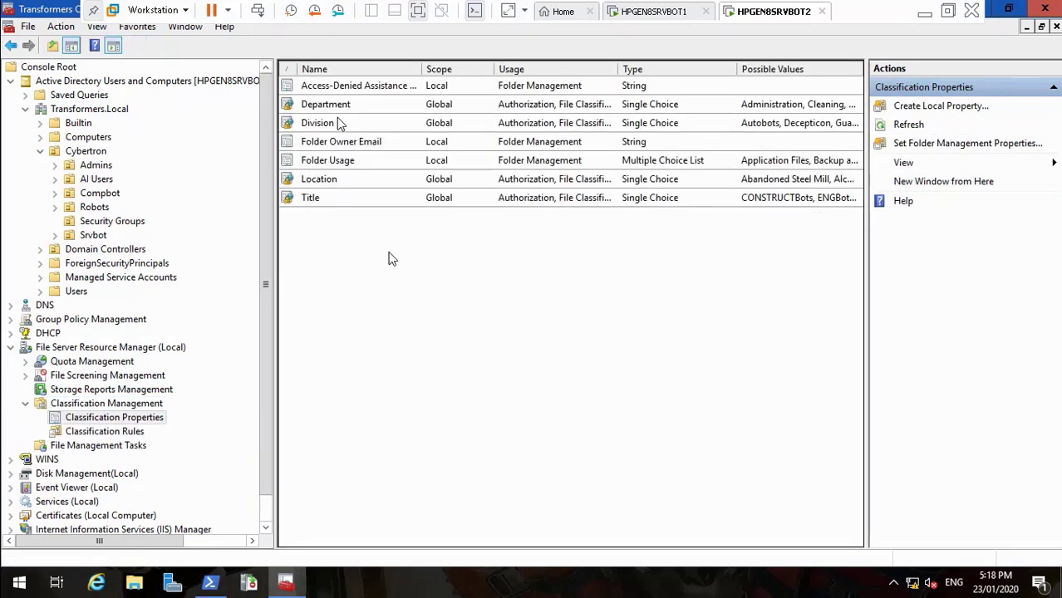
pyautogui.click(327, 202)
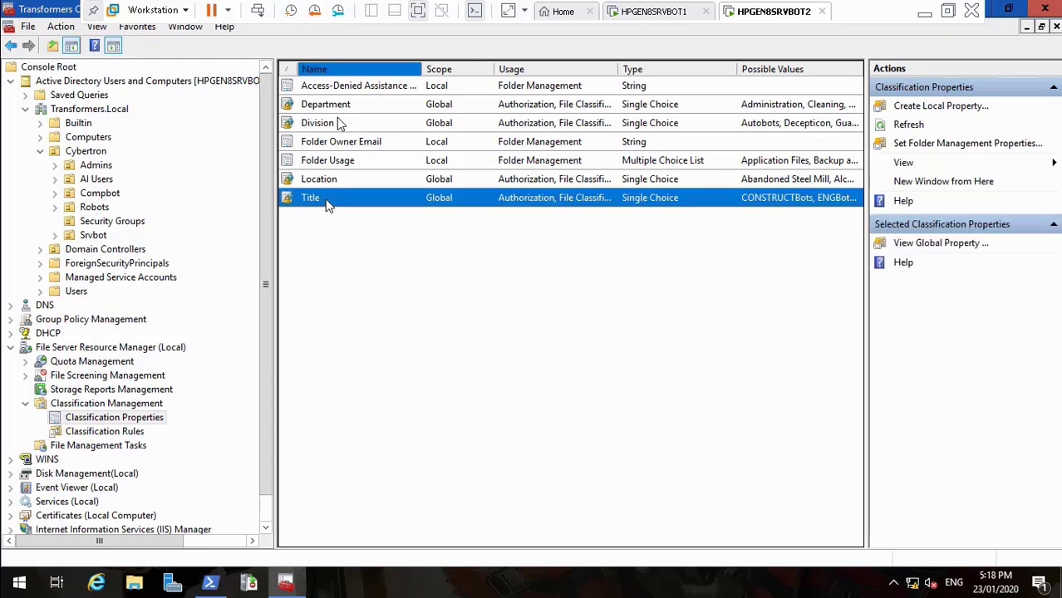
pyautogui.click(342, 184)
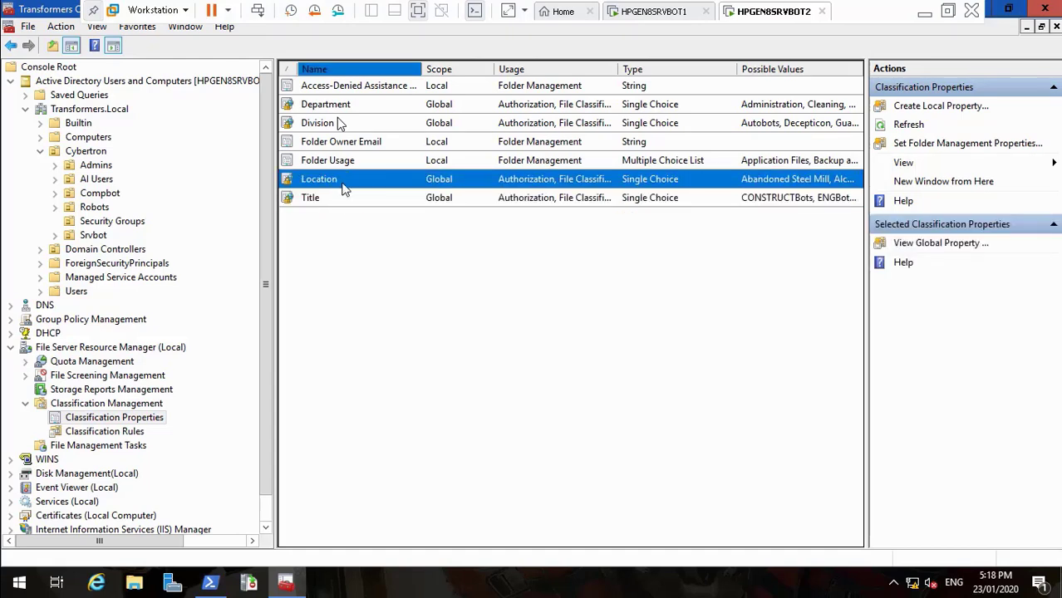
pyautogui.click(339, 122)
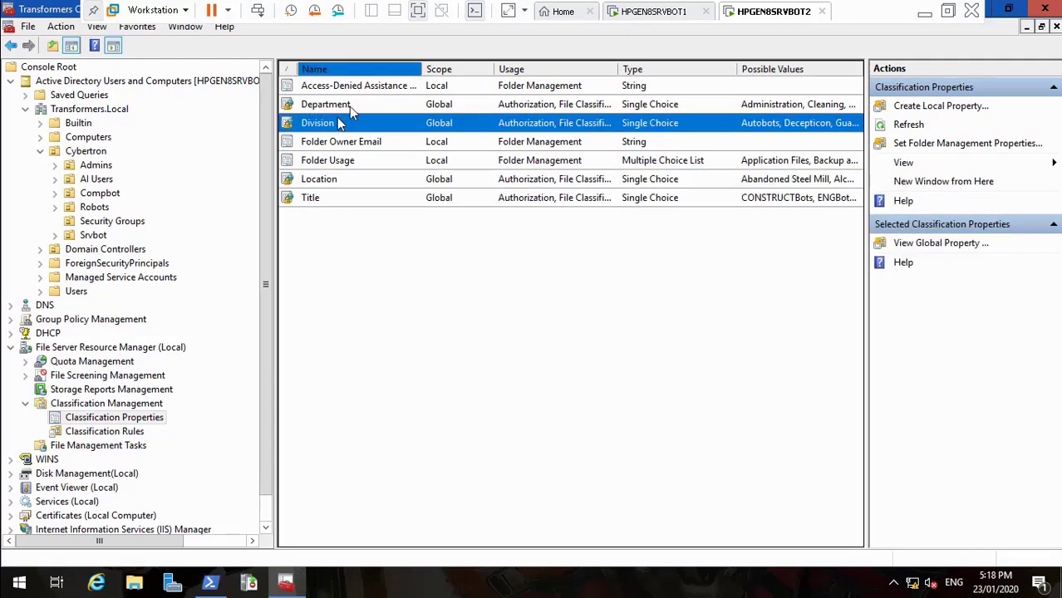
pyautogui.click(349, 107)
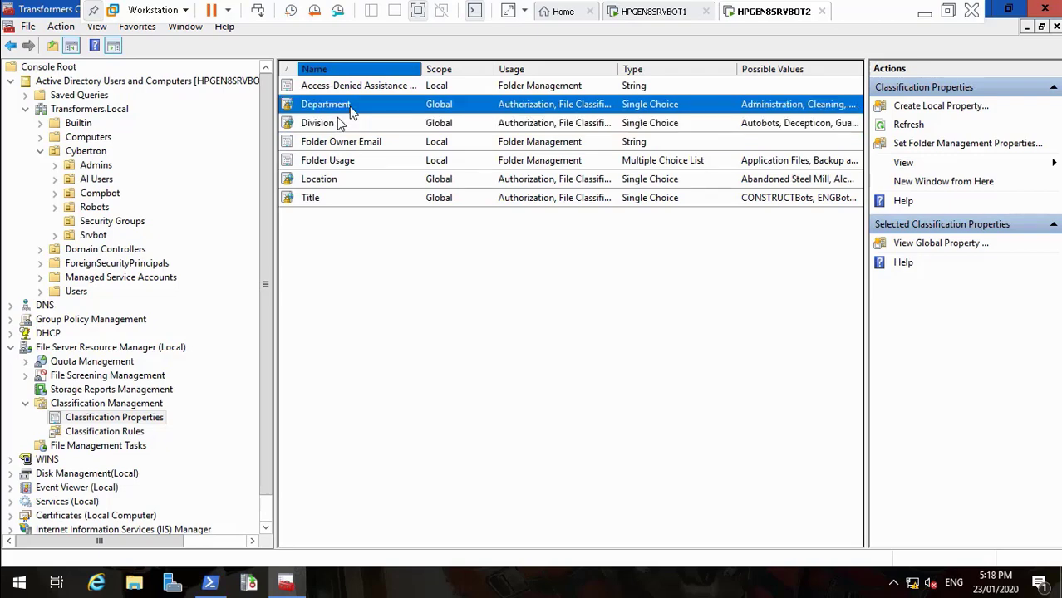
# Inspect the Department property's definition and values, then close it with OK
pyautogui.doubleClick(349, 108)
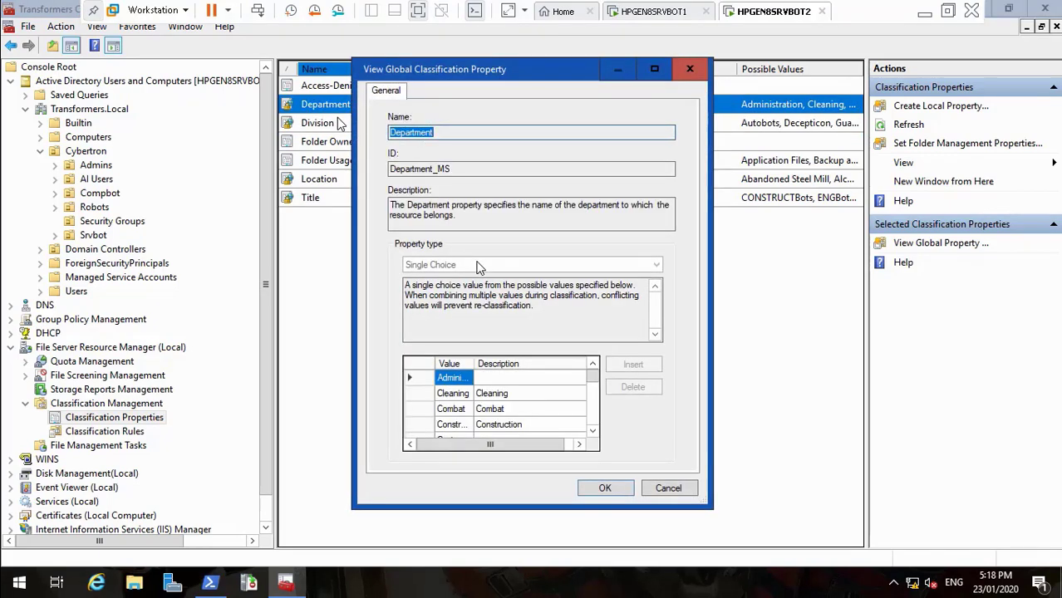
pyautogui.click(592, 431)
pyautogui.click(593, 431)
pyautogui.click(592, 431)
pyautogui.click(593, 431)
pyautogui.click(592, 431)
pyautogui.click(592, 431)
pyautogui.click(592, 431)
pyautogui.click(592, 431)
pyautogui.click(593, 432)
pyautogui.click(592, 432)
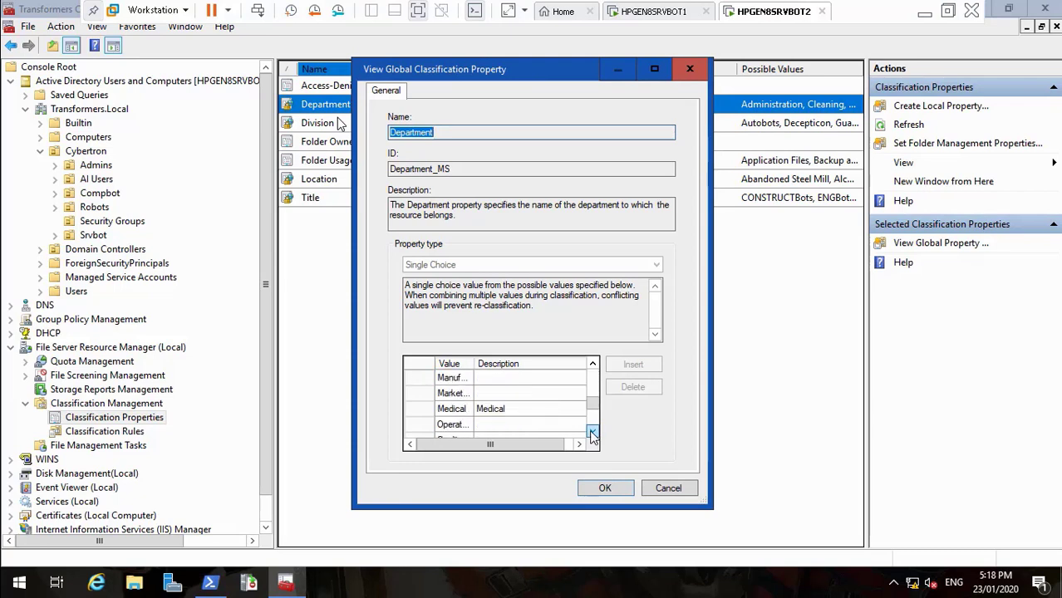
pyautogui.click(592, 431)
pyautogui.click(593, 431)
pyautogui.click(593, 432)
pyautogui.click(592, 431)
pyautogui.click(592, 433)
pyautogui.click(592, 433)
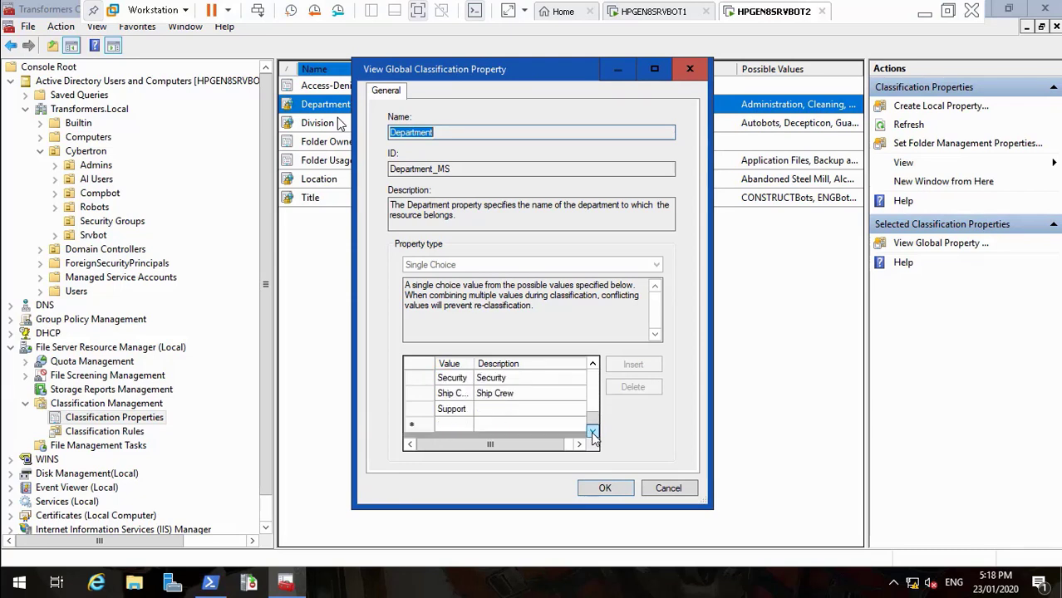
pyautogui.click(593, 382)
pyautogui.click(593, 381)
pyautogui.click(593, 381)
pyautogui.click(592, 381)
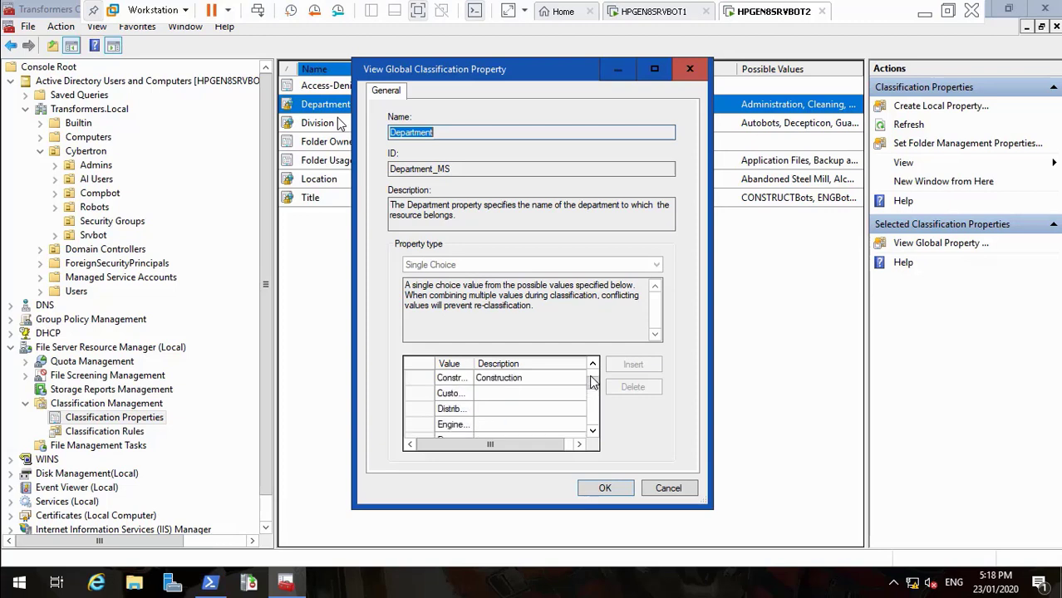
pyautogui.click(593, 381)
pyautogui.click(593, 430)
pyautogui.click(594, 431)
pyautogui.click(593, 430)
pyautogui.click(594, 431)
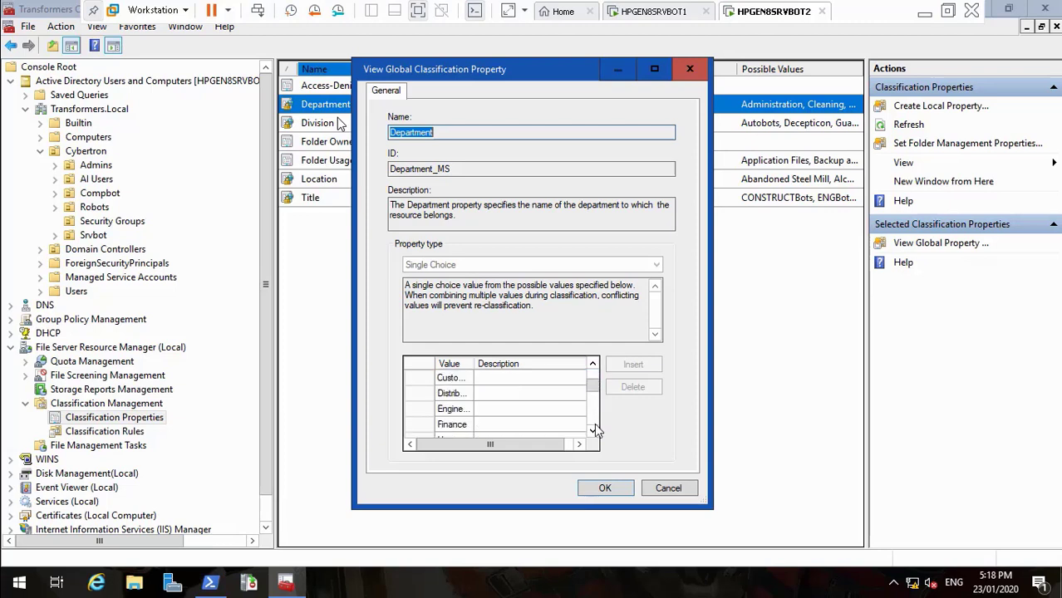
pyautogui.click(593, 431)
pyautogui.click(593, 431)
pyautogui.click(593, 431)
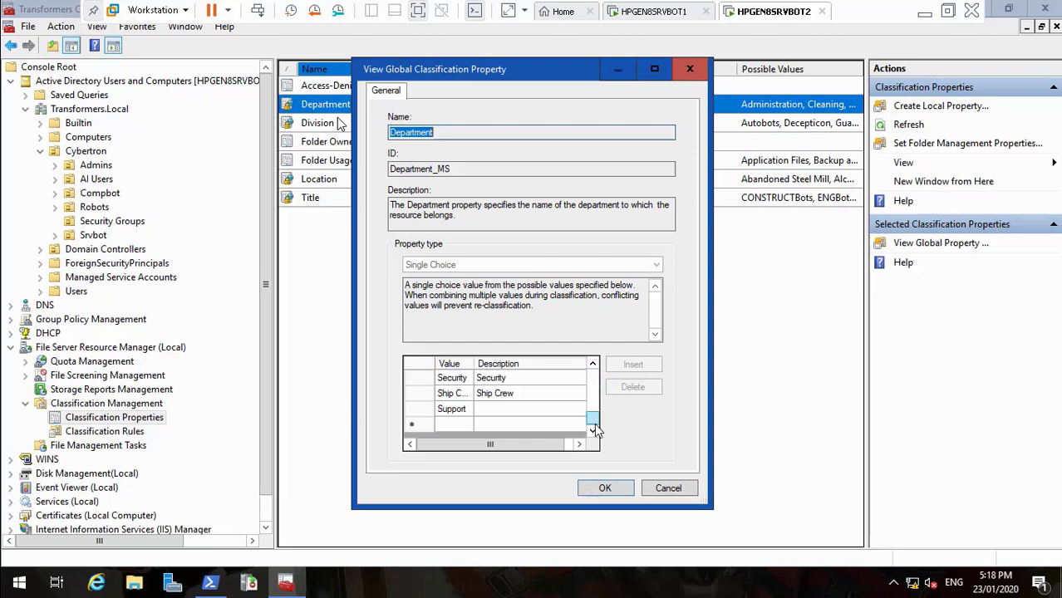
pyautogui.click(605, 487)
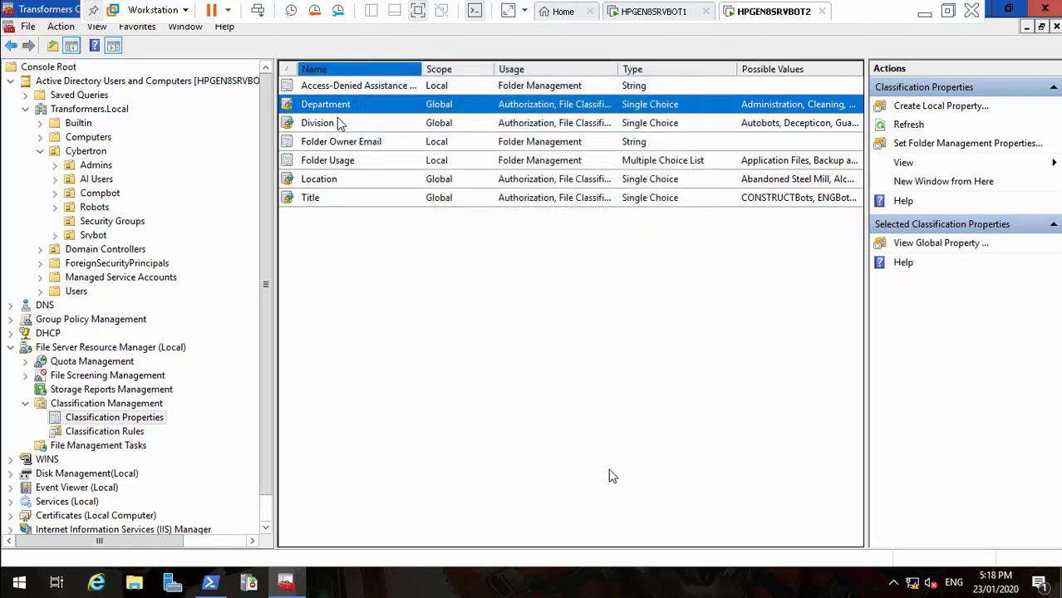
# Restore the File Server Resource Manager console to a smaller window and minimize it
pyautogui.click(923, 16)
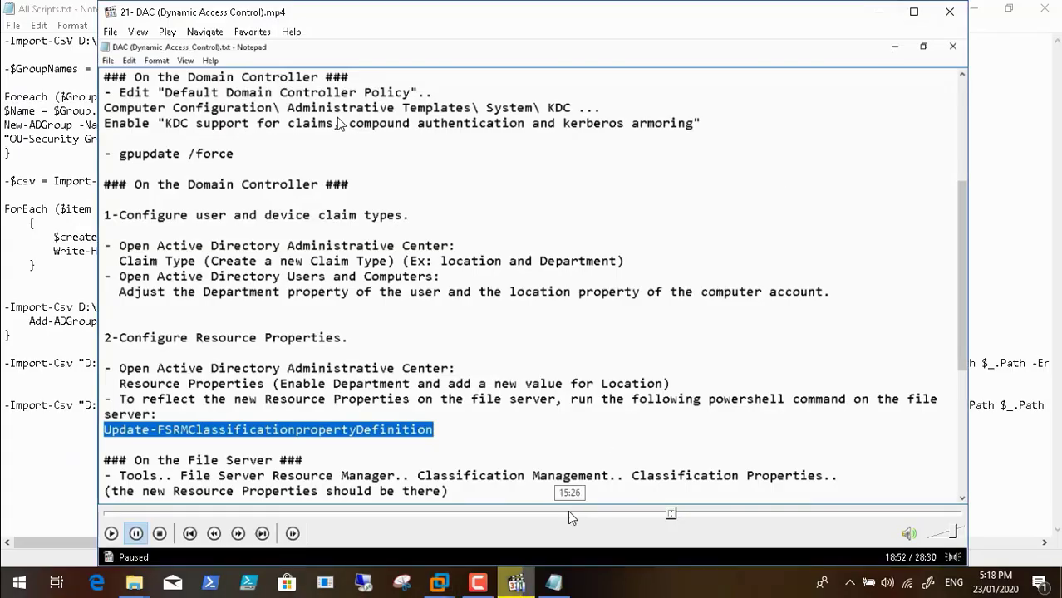
pyautogui.click(479, 585)
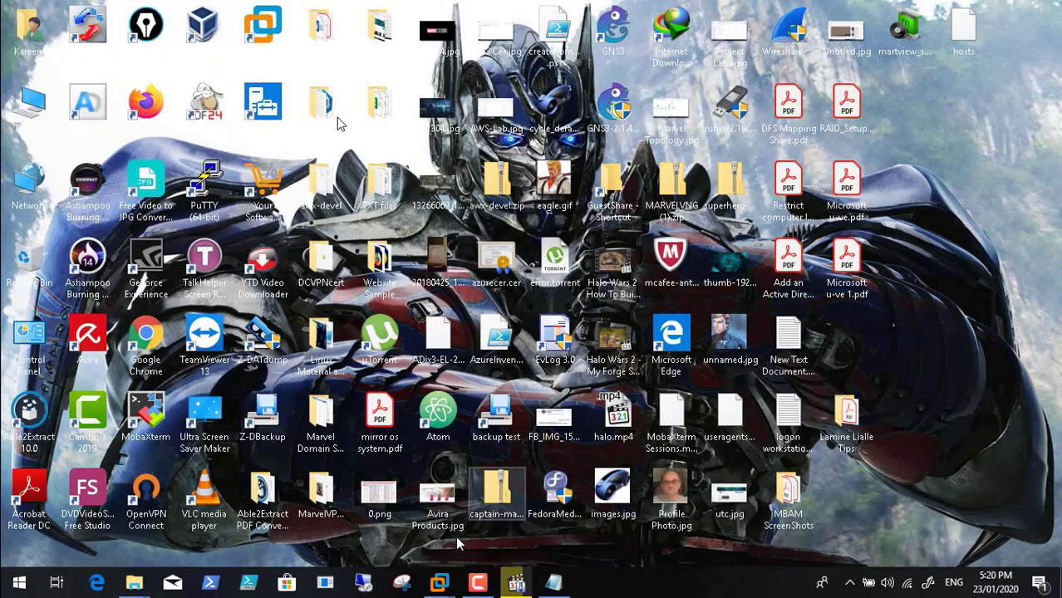
pyautogui.moveTo(439, 584)
pyautogui.click(563, 475)
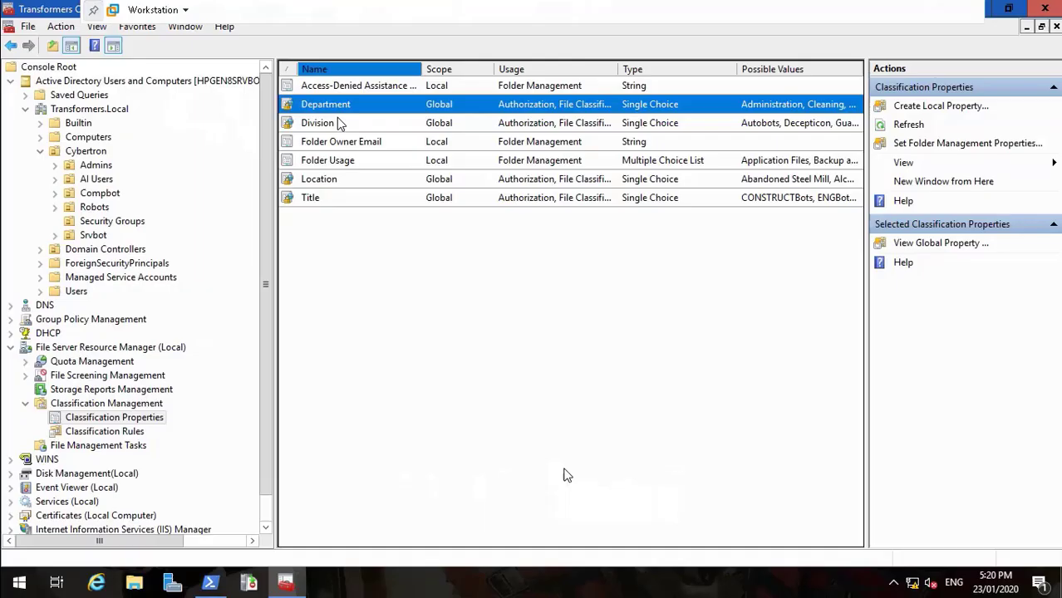
pyautogui.click(1009, 8)
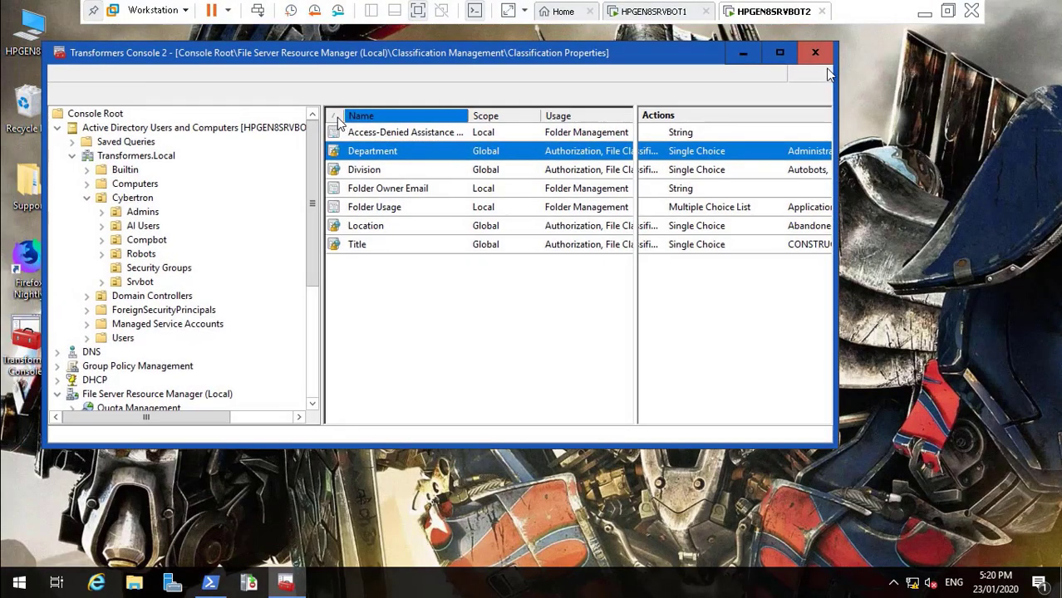
pyautogui.click(743, 53)
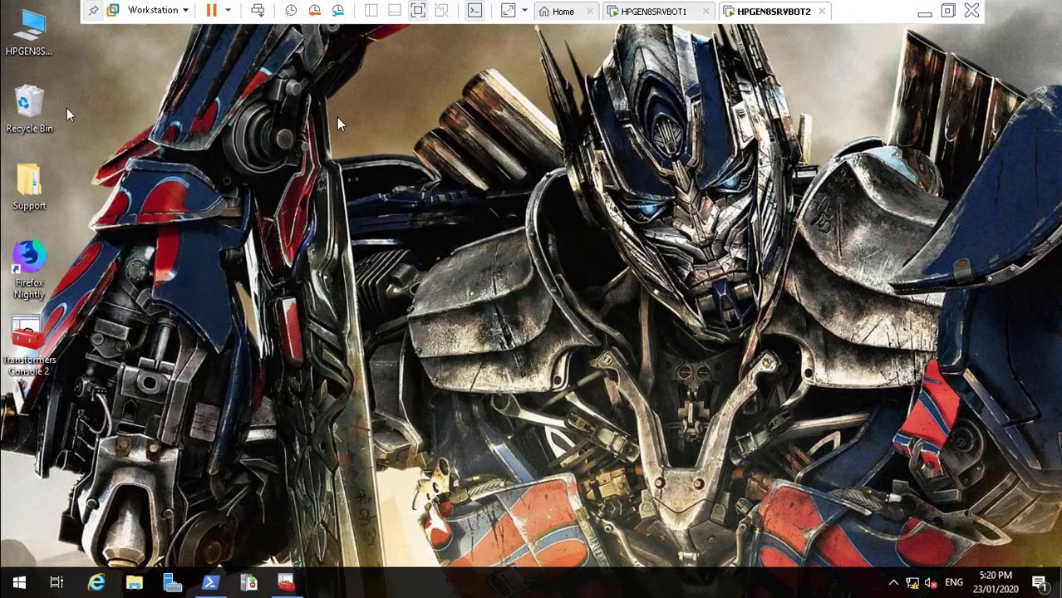
# Check the Biochips folder on D: has unset Department, Division, Location and Title classifications
pyautogui.doubleClick(32, 33)
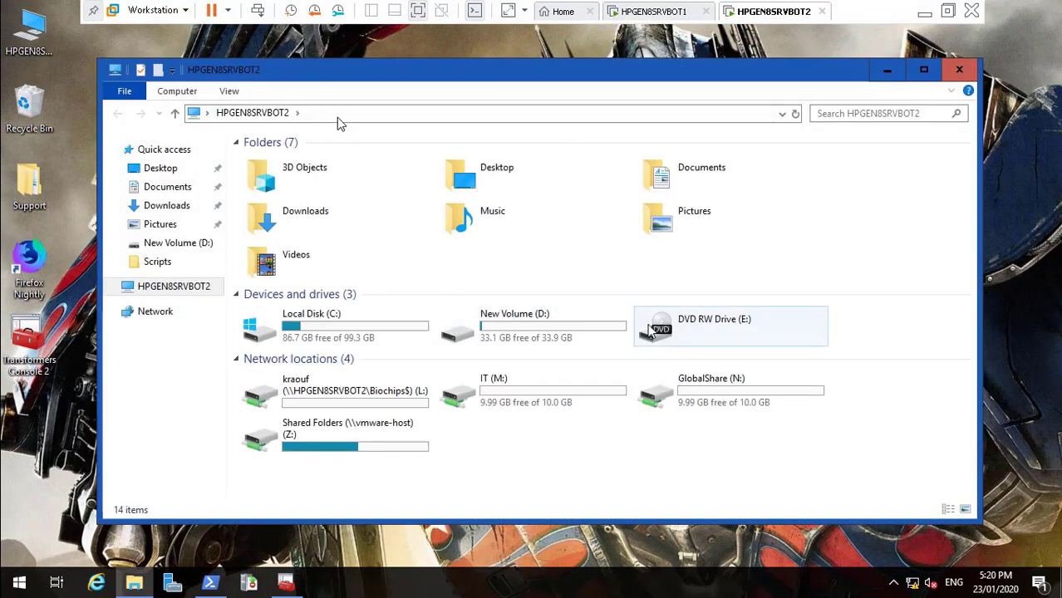
pyautogui.click(547, 324)
pyautogui.doubleClick(547, 324)
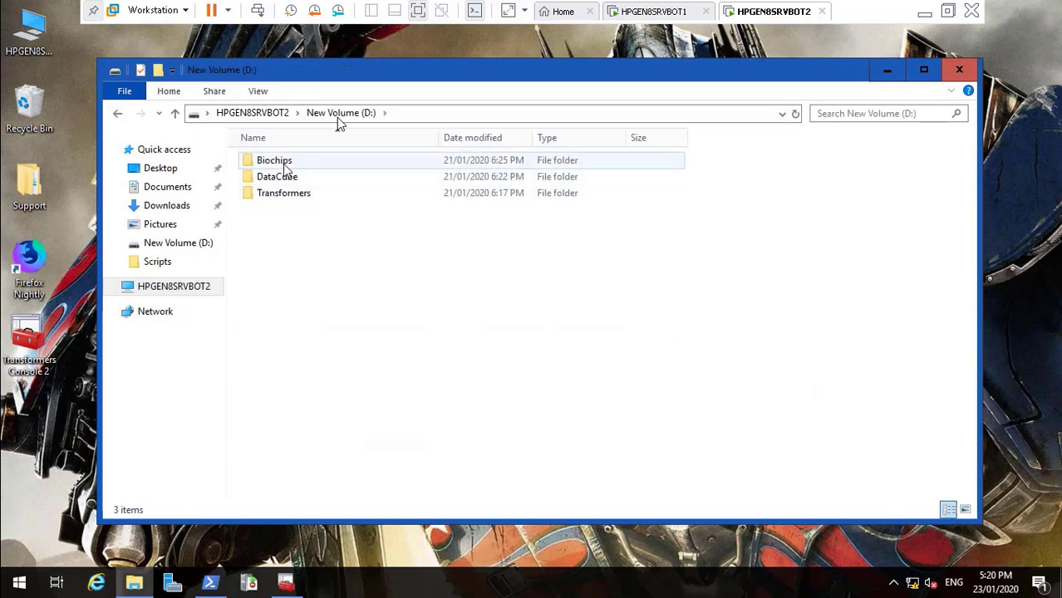
pyautogui.click(281, 164)
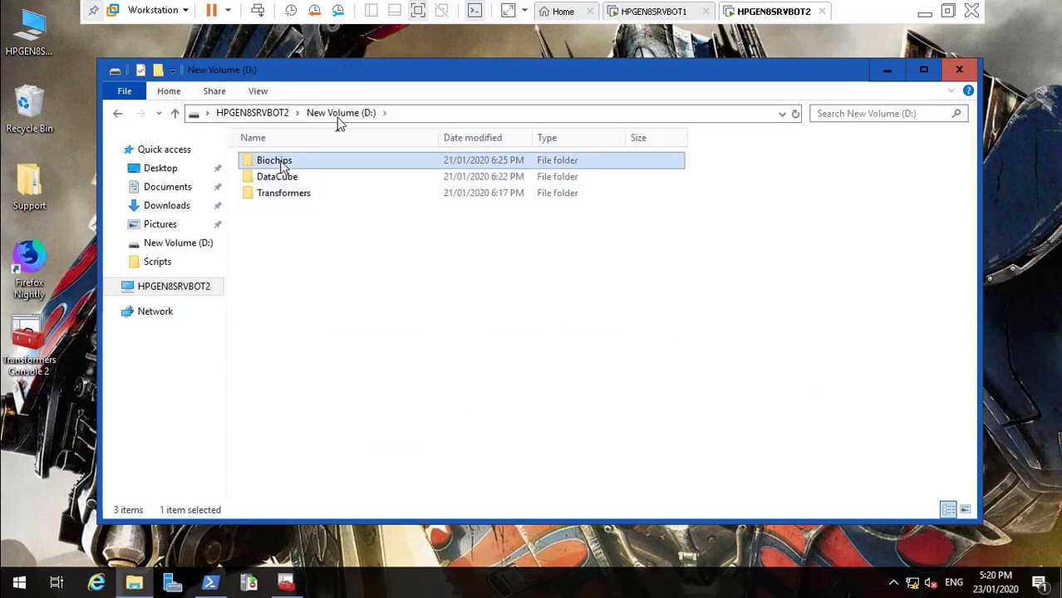
pyautogui.hotkey('shift', 'F10')
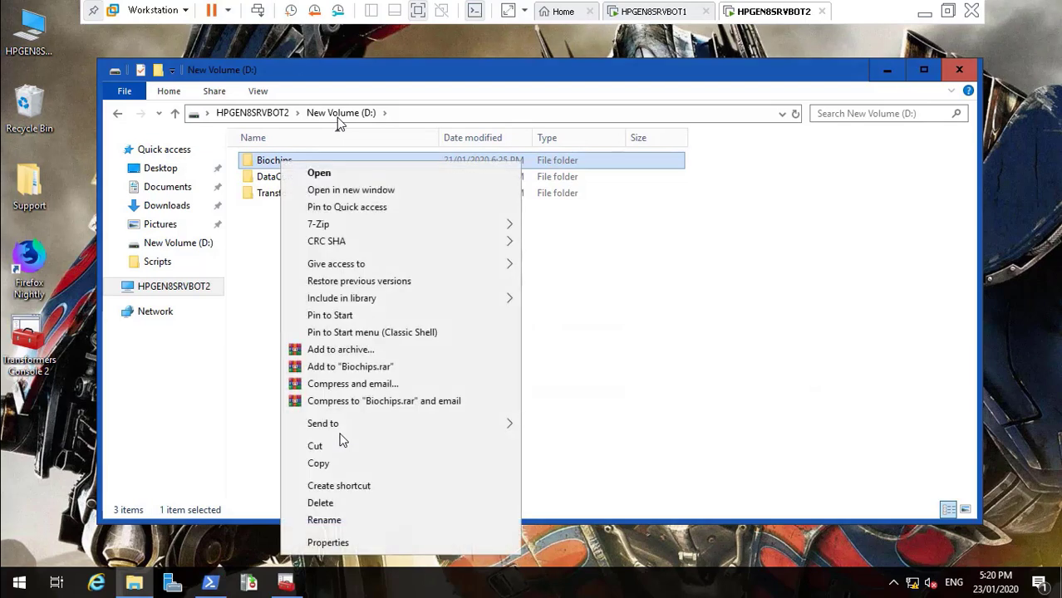
pyautogui.click(353, 546)
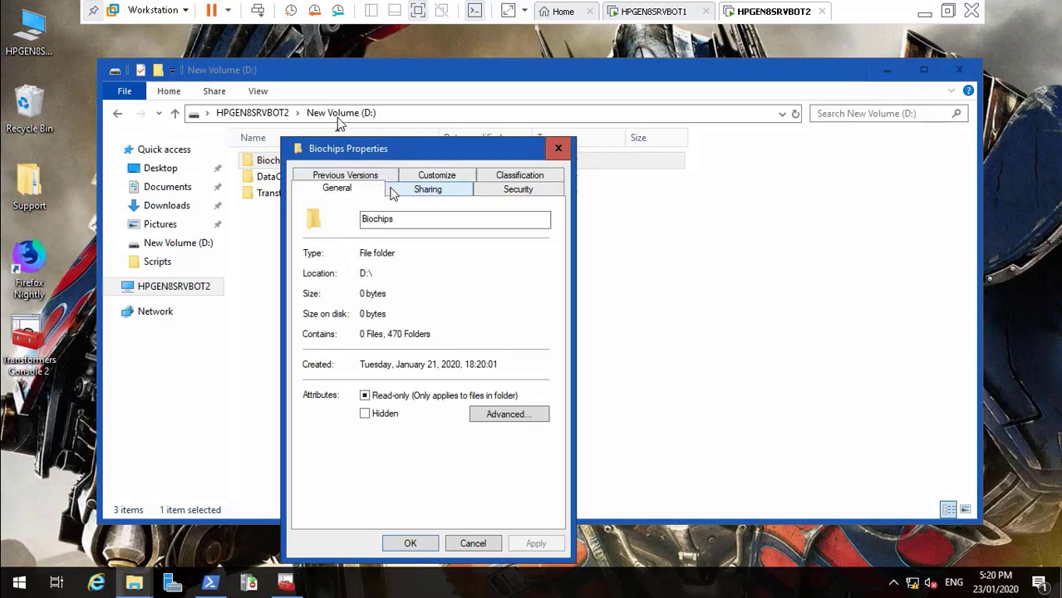
pyautogui.click(504, 177)
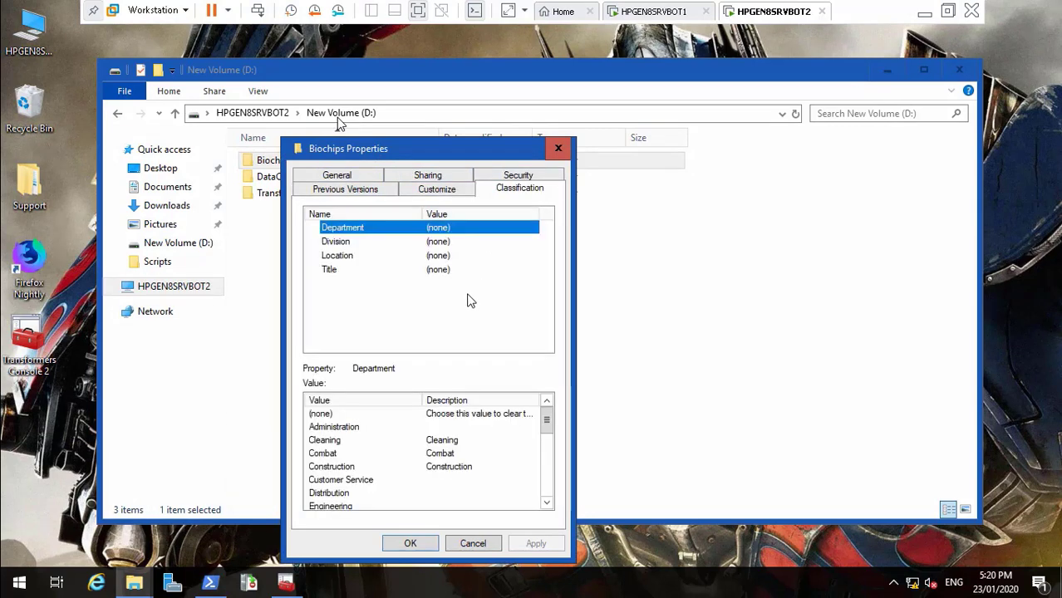
pyautogui.click(403, 245)
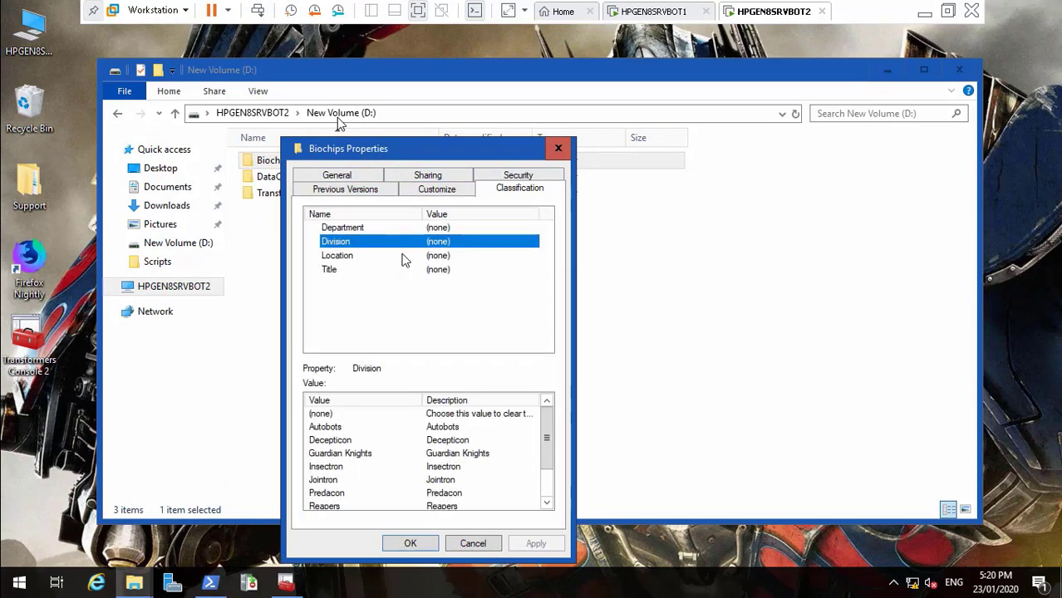
pyautogui.click(404, 256)
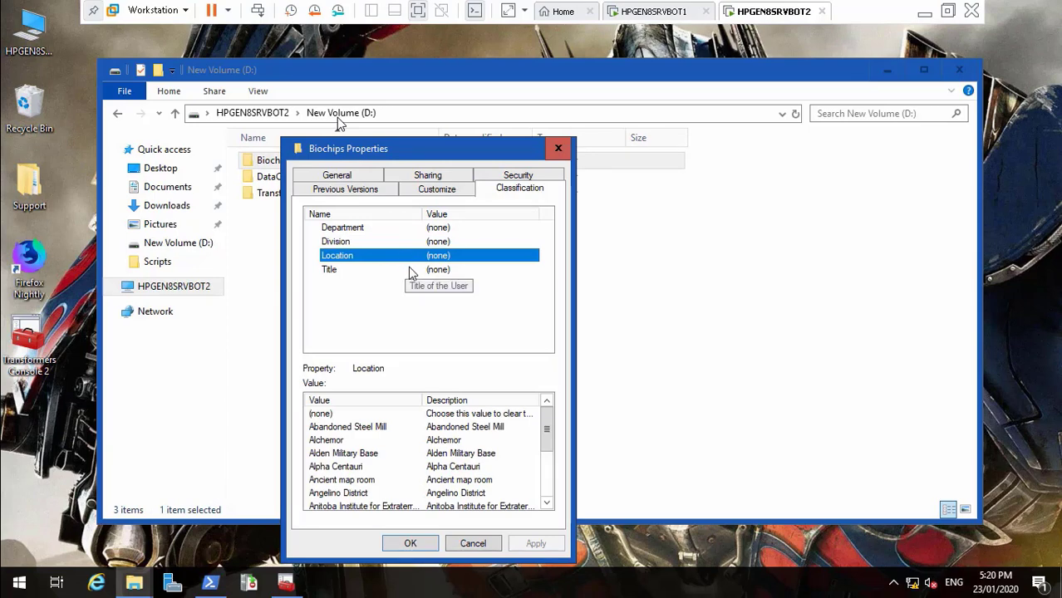
pyautogui.click(417, 271)
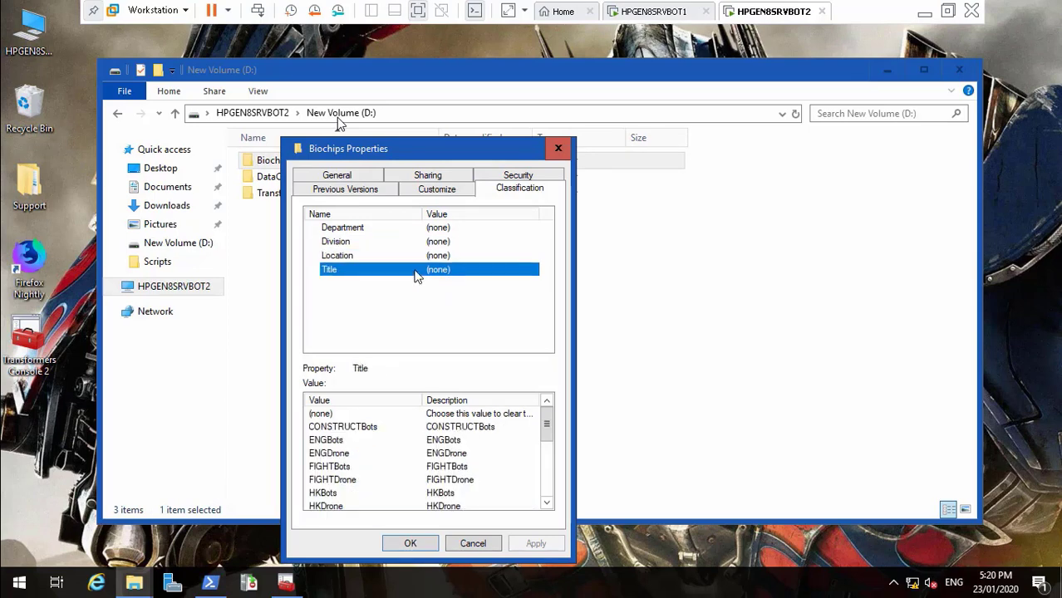
pyautogui.click(469, 539)
# Open the DataCube folder, then close its File Explorer window
pyautogui.click(290, 182)
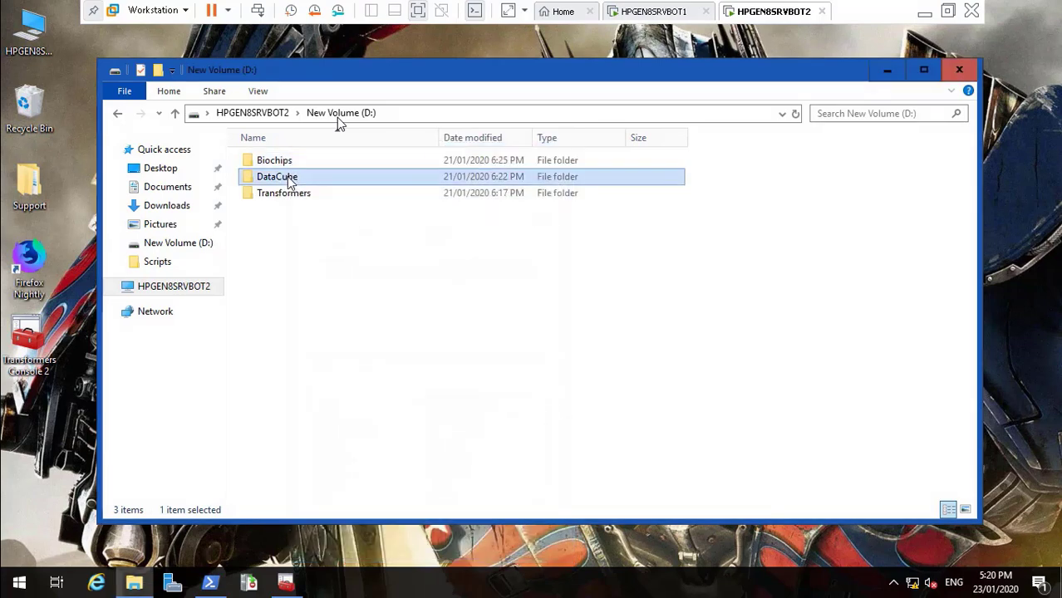
pyautogui.doubleClick(290, 182)
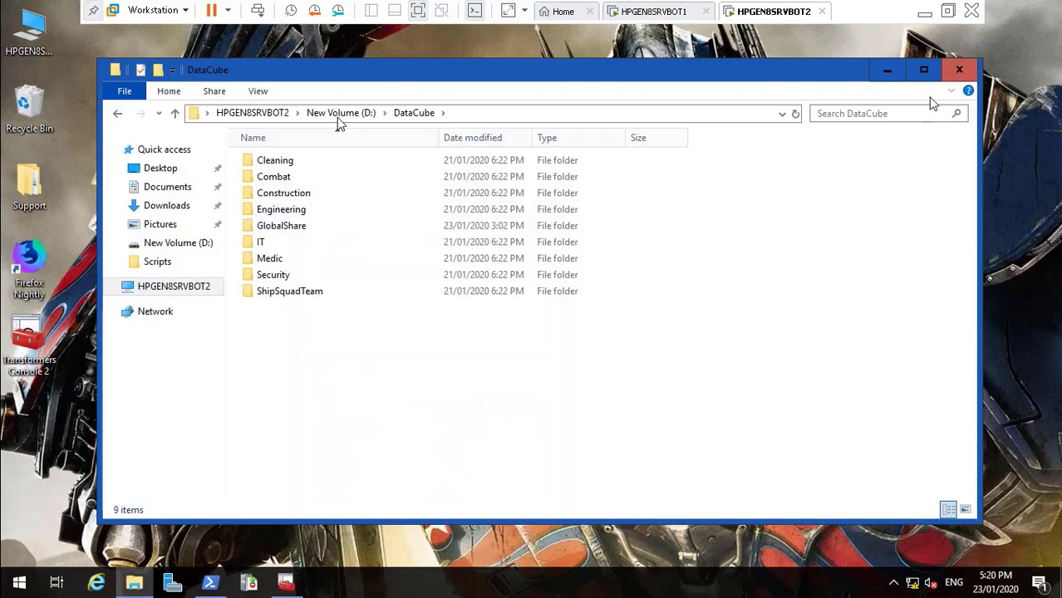
pyautogui.click(959, 70)
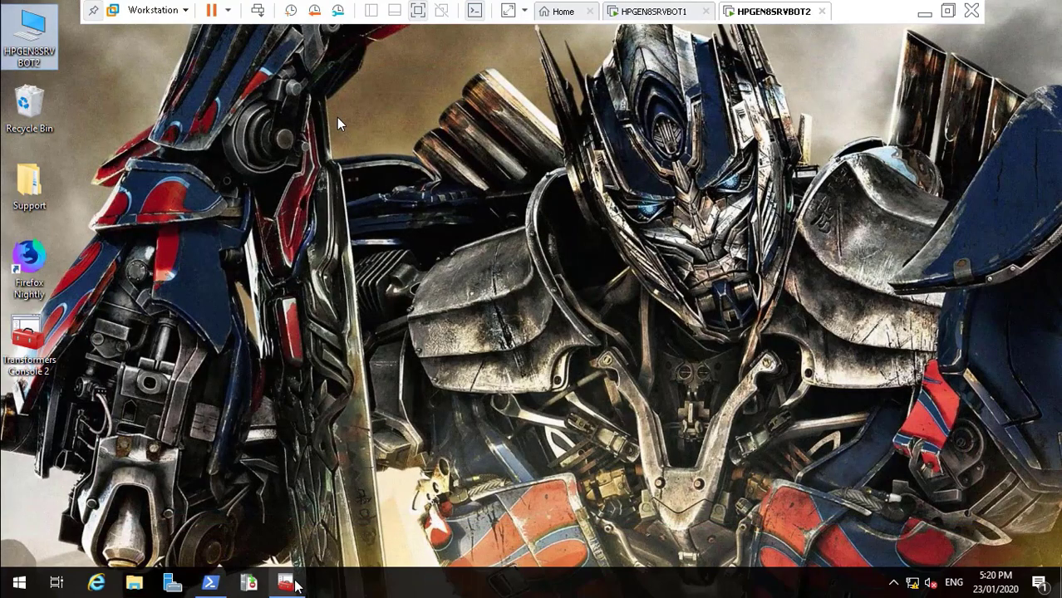
# Maximize Transformers Console 2 and start a new rule from Classification Rules
pyautogui.click(286, 583)
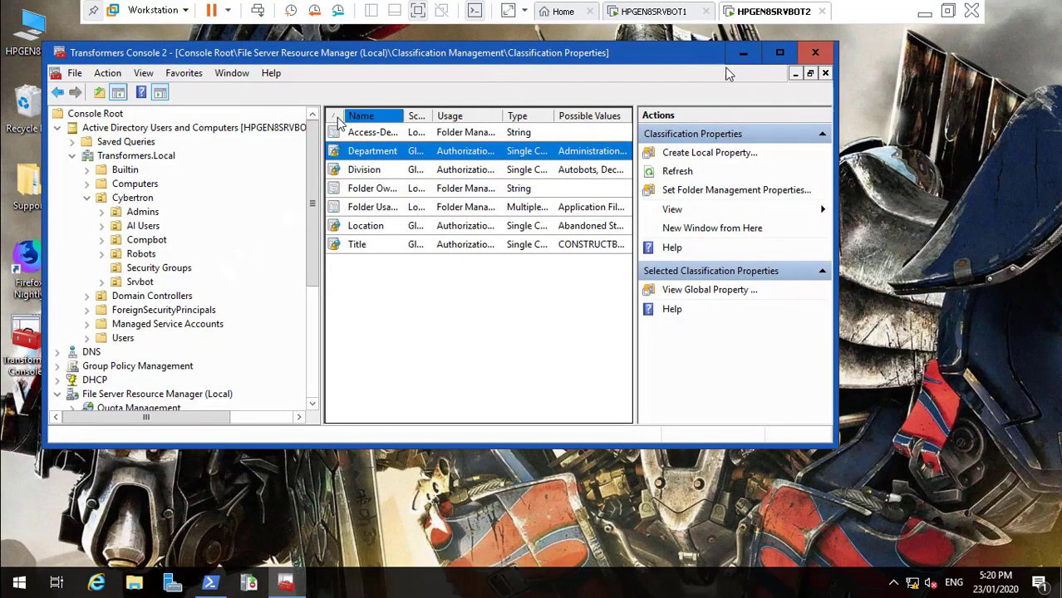
pyautogui.click(780, 53)
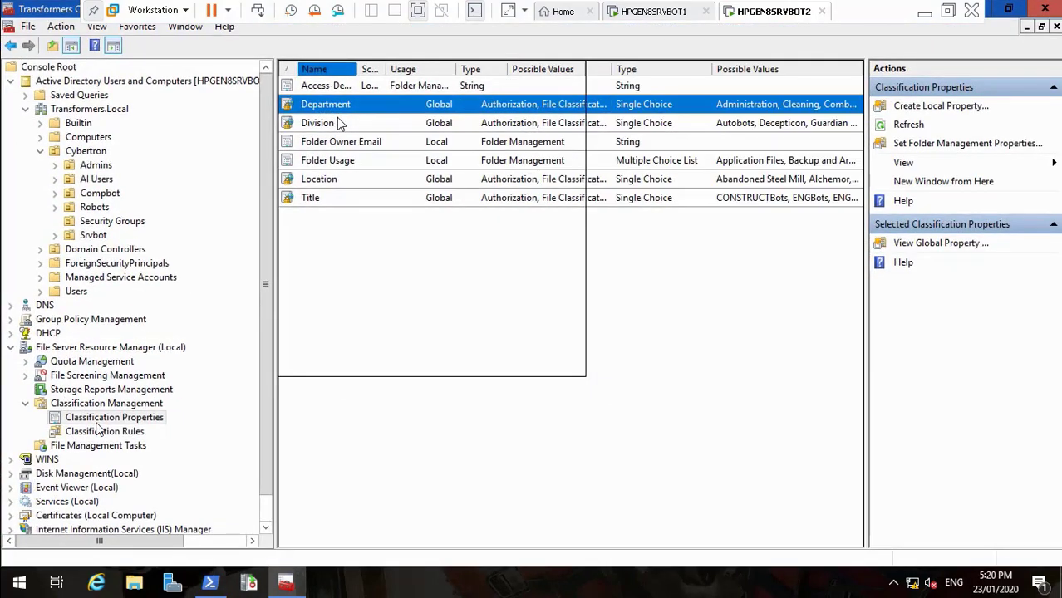
pyautogui.click(101, 431)
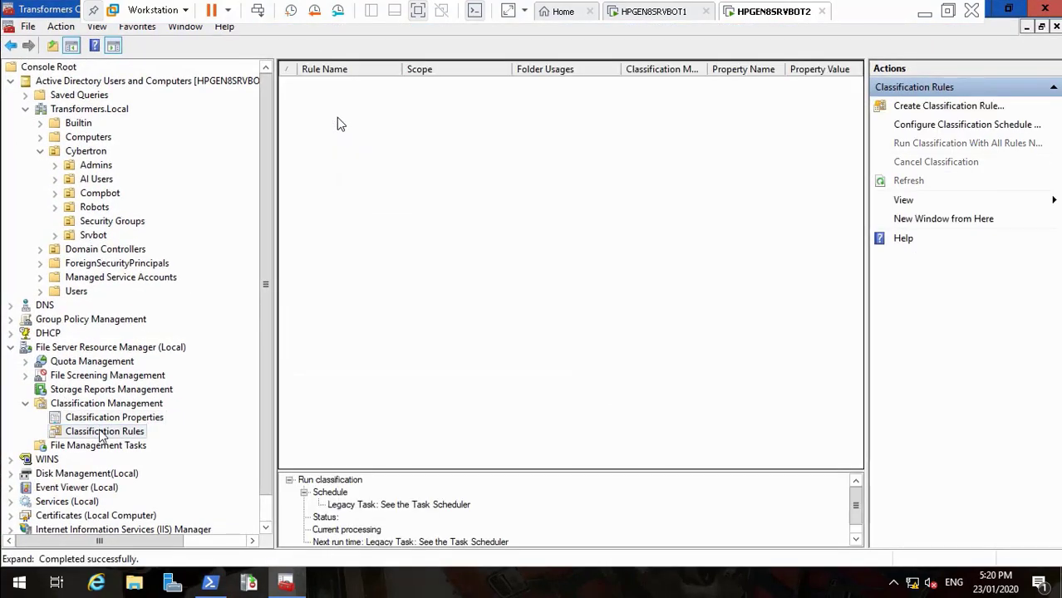
pyautogui.rightClick(101, 431)
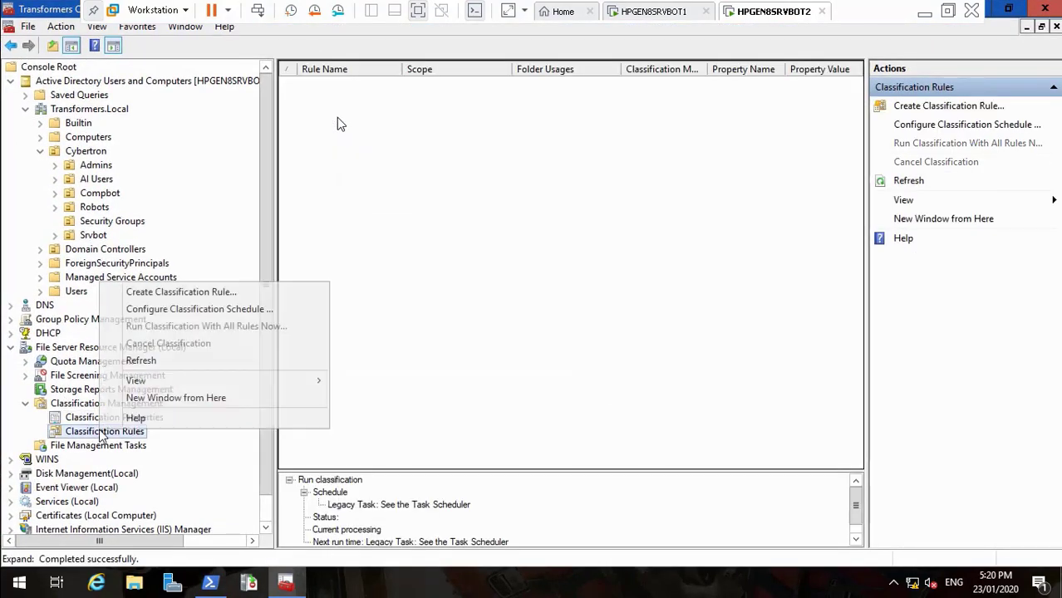
pyautogui.click(212, 292)
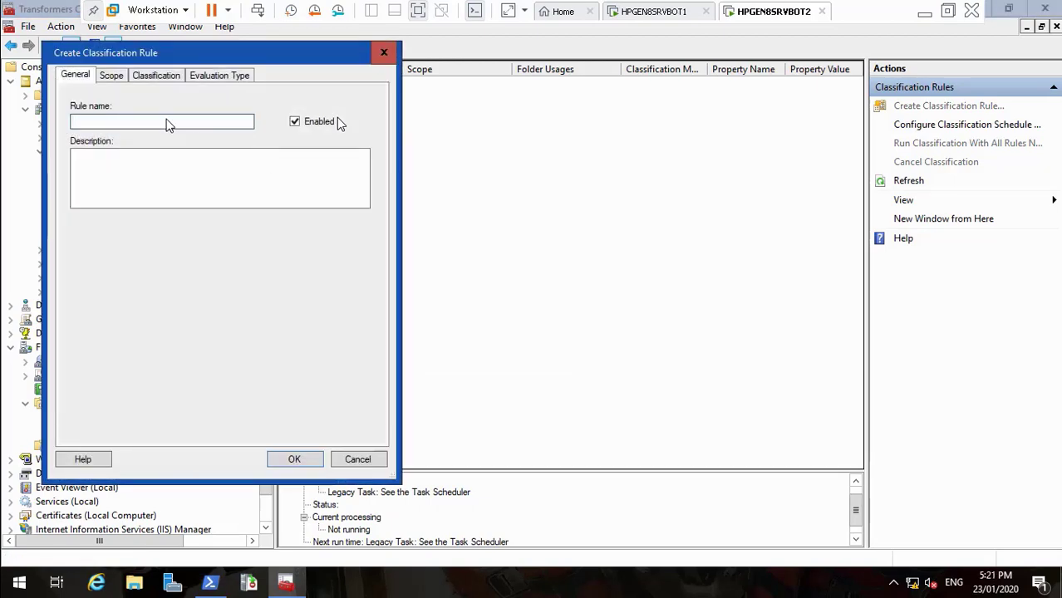
# Name the rule 'Classify IT Department Folder' and paste the same text as its description
pyautogui.write('Classify Departme')
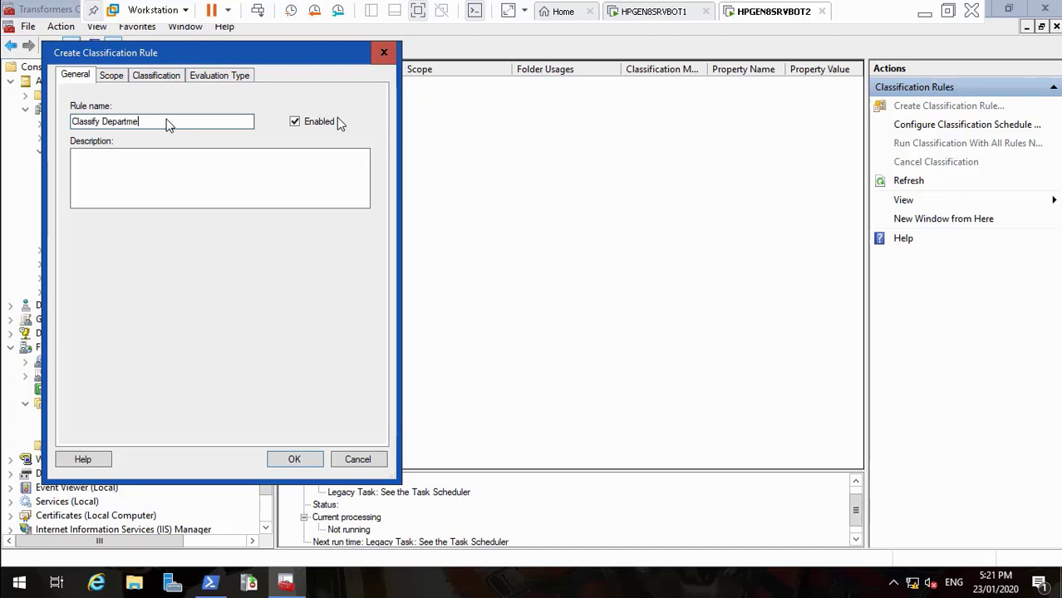
pyautogui.write('Folders')
pyautogui.press('Left')
pyautogui.press('Left')
pyautogui.press('Left')
pyautogui.press('Left')
pyautogui.press('Left')
pyautogui.press('Left')
pyautogui.press('Left')
pyautogui.press('Left')
pyautogui.press('Left')
pyautogui.press('Left')
pyautogui.press('Left')
pyautogui.press('Left')
pyautogui.press('Left')
pyautogui.press('Left')
pyautogui.press('Left')
pyautogui.write('IT')
pyautogui.moveTo(185, 123); pyautogui.dragTo(127, 123)
pyautogui.moveTo(58, 137); pyautogui.dragTo(43, 139)
pyautogui.hotkey('ctrl', 'c')
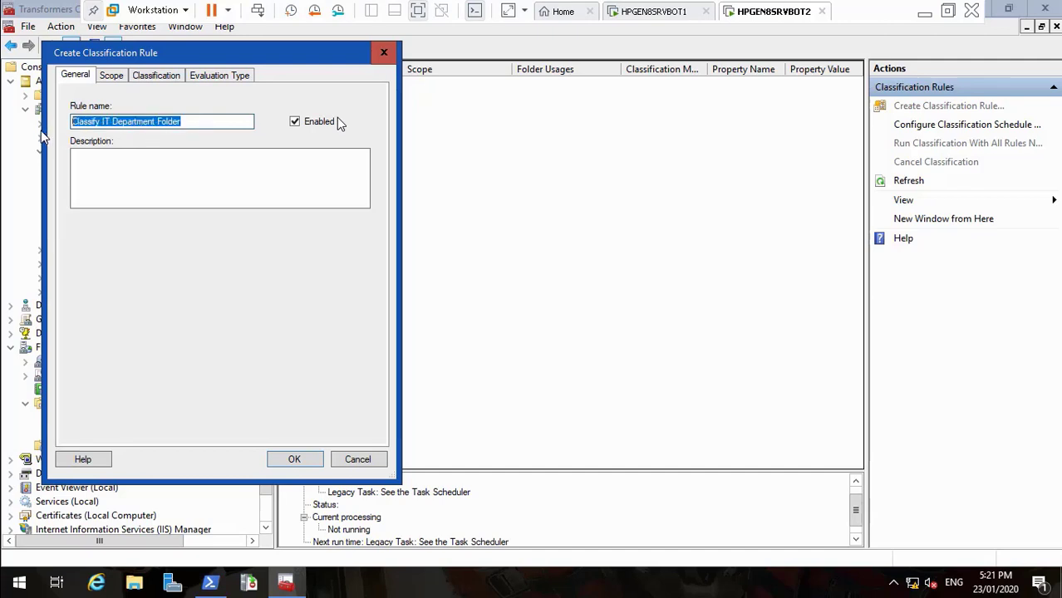
pyautogui.click(83, 170)
pyautogui.hotkey('ctrl', 'v')
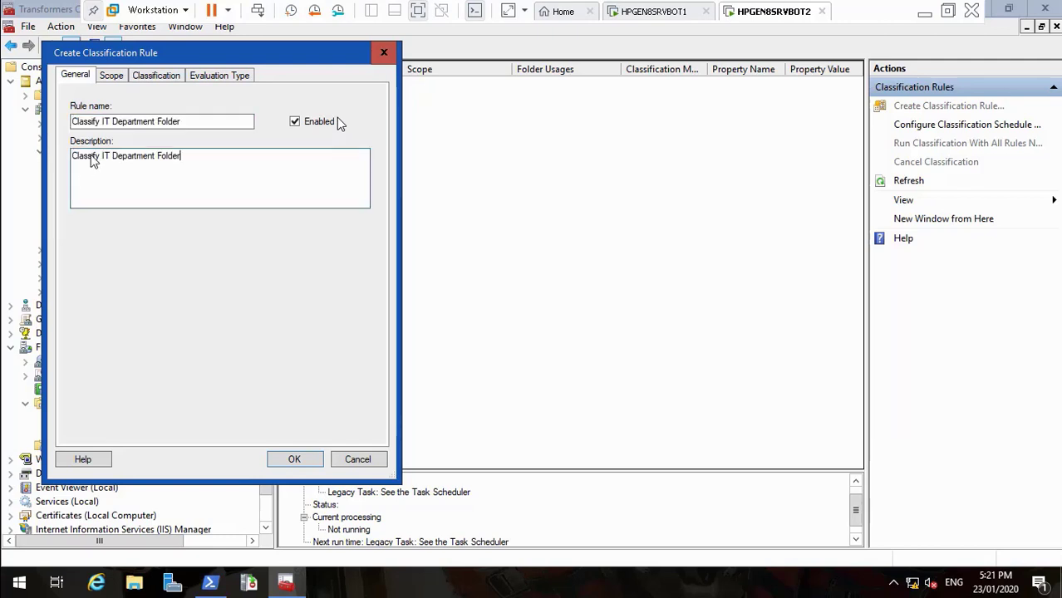
pyautogui.click(111, 77)
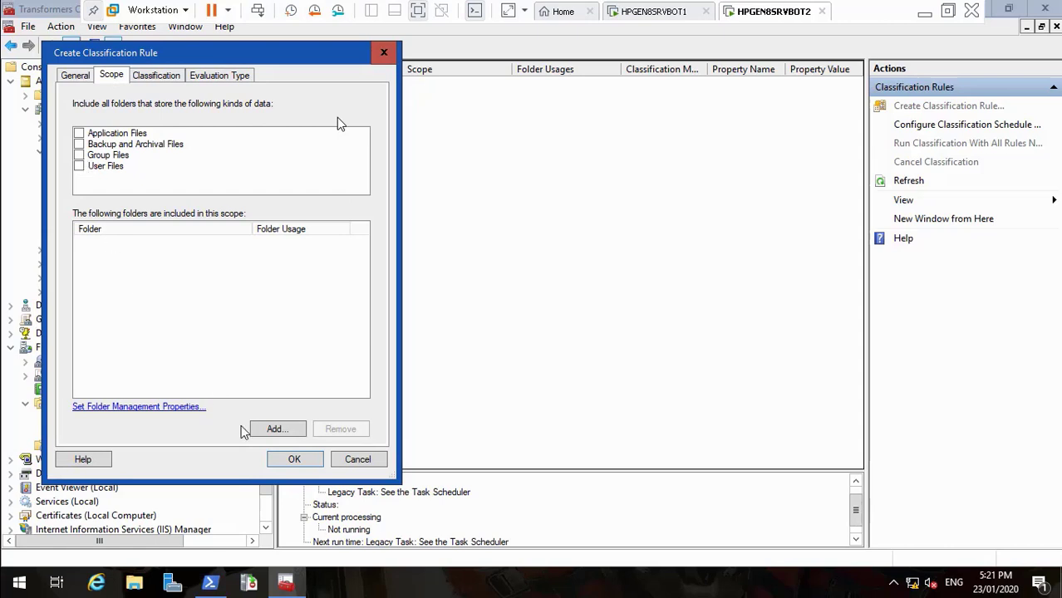
# Add the D:\DataCube\IT folder from New Volume (D:) to the rule's scope
pyautogui.click(275, 429)
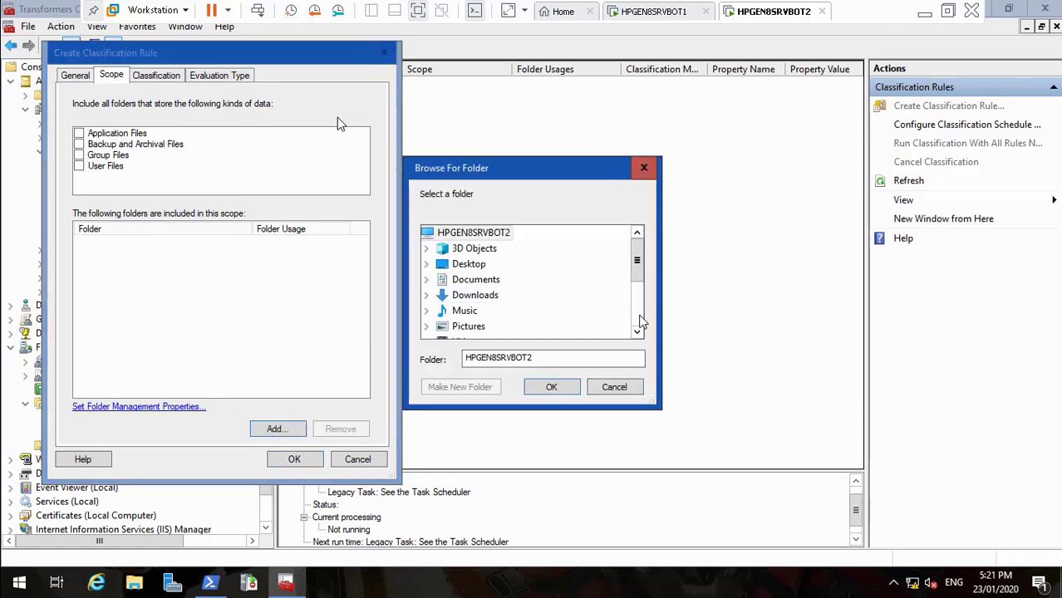
pyautogui.scroll(-2, 640, 317)
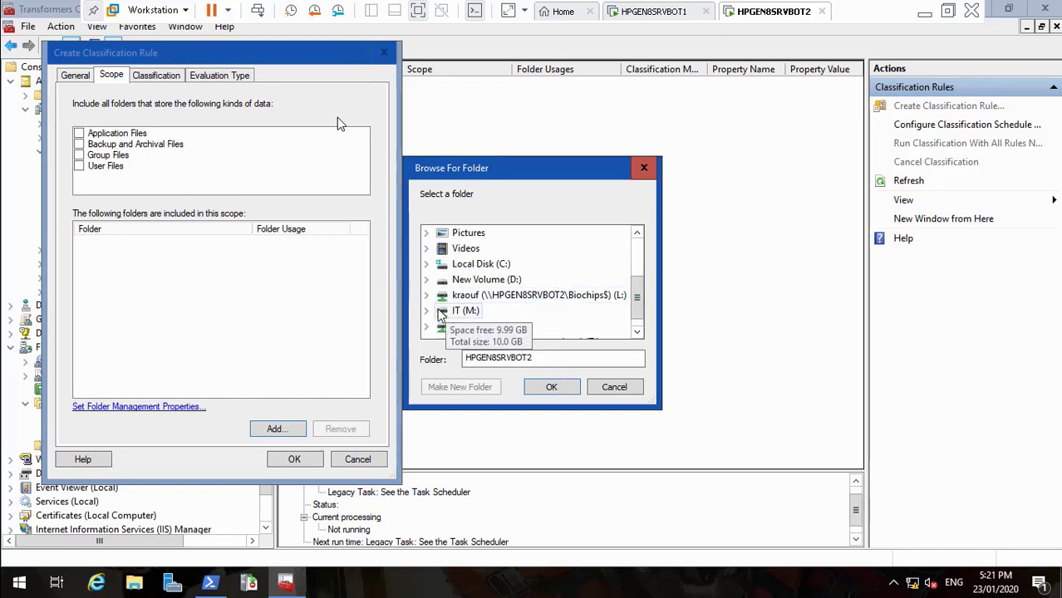
pyautogui.click(429, 280)
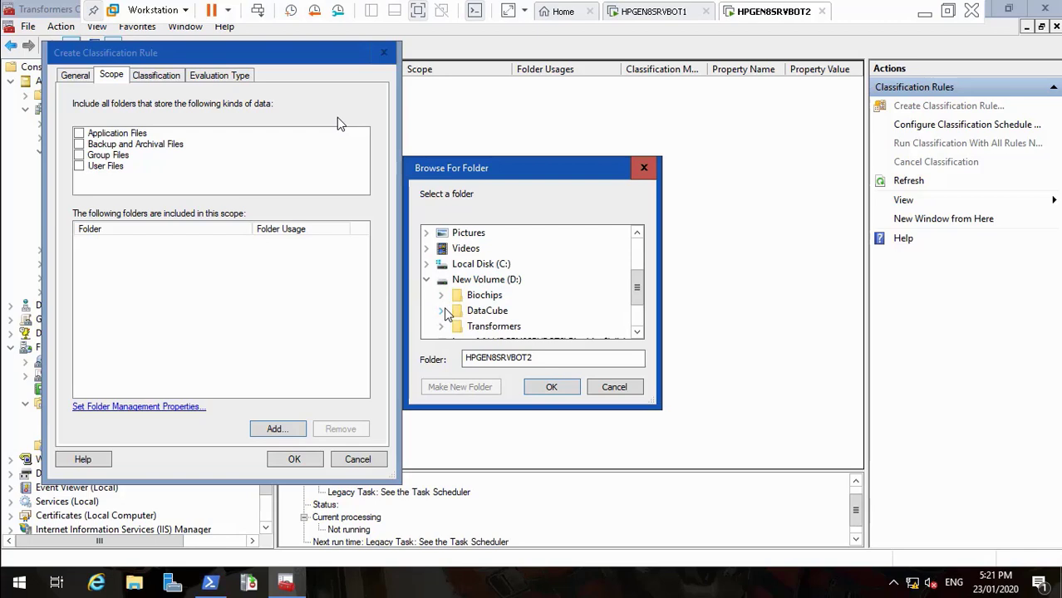
pyautogui.click(441, 310)
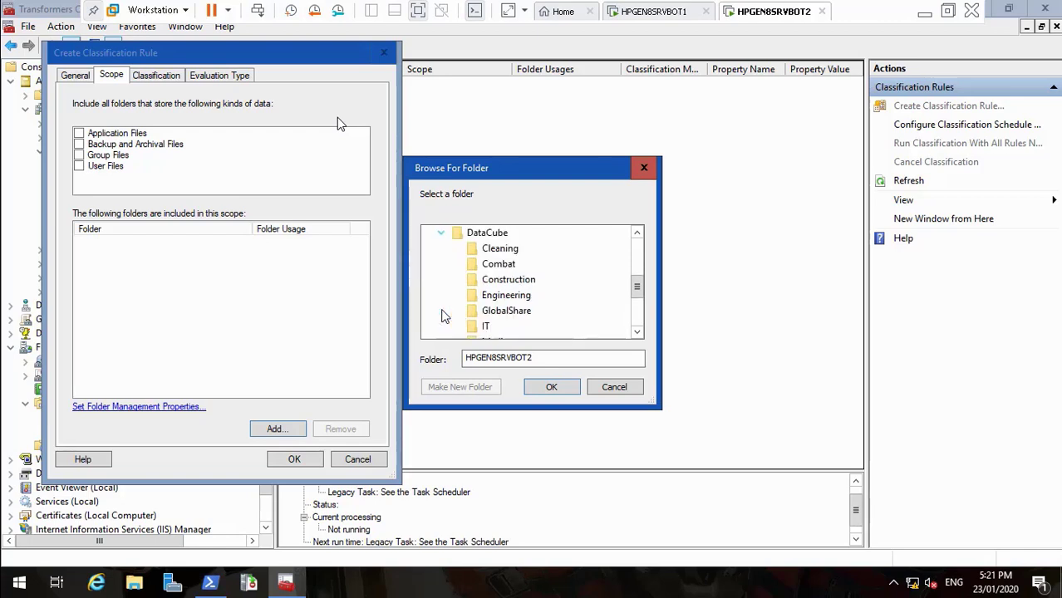
pyautogui.click(488, 327)
pyautogui.click(548, 387)
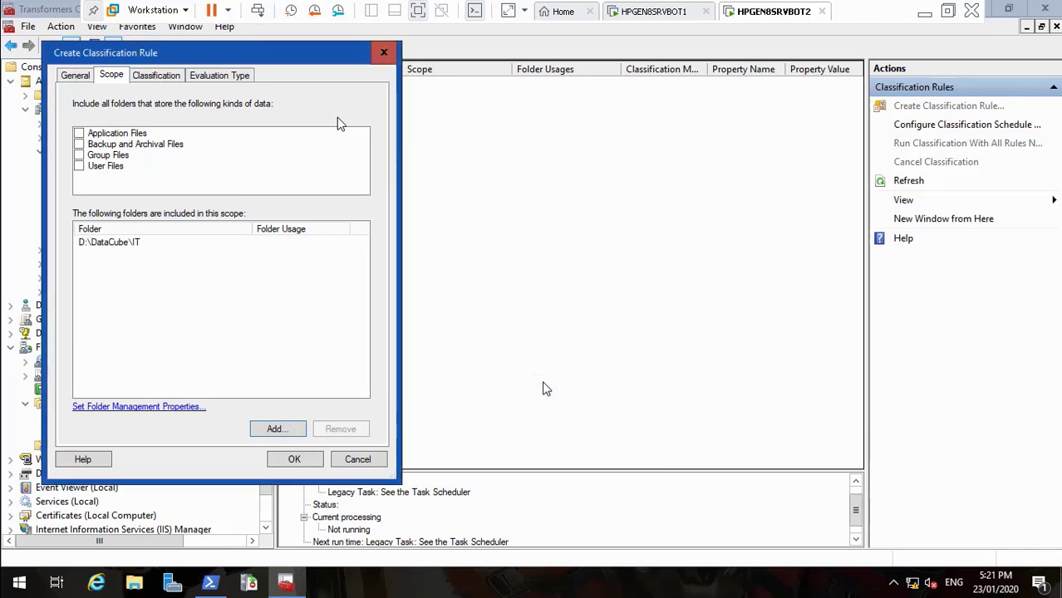
pyautogui.click(158, 76)
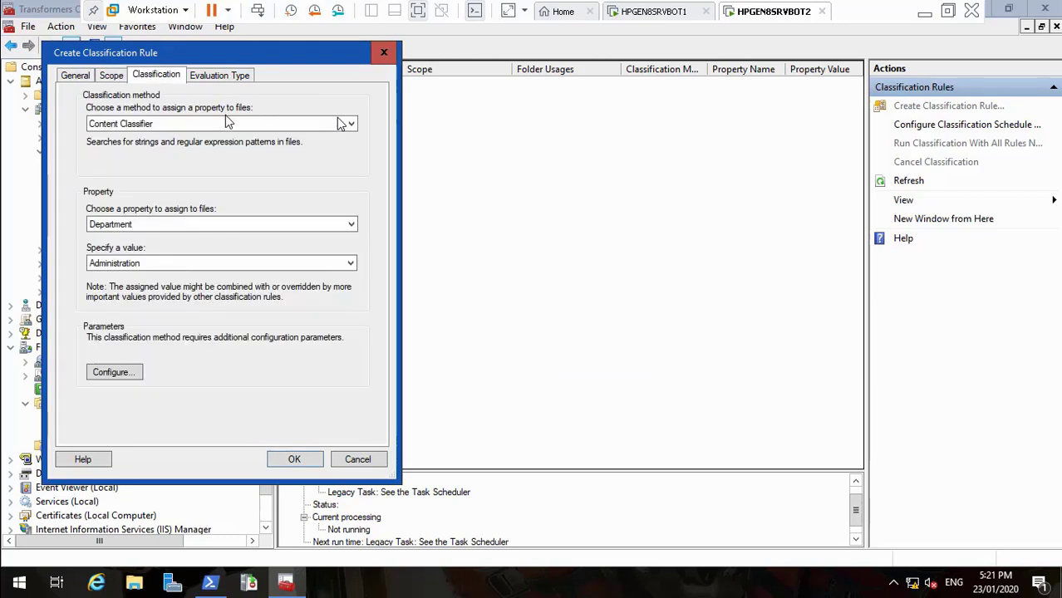
# Choose Folder Classifier as the method and assign Department value IT
pyautogui.click(230, 124)
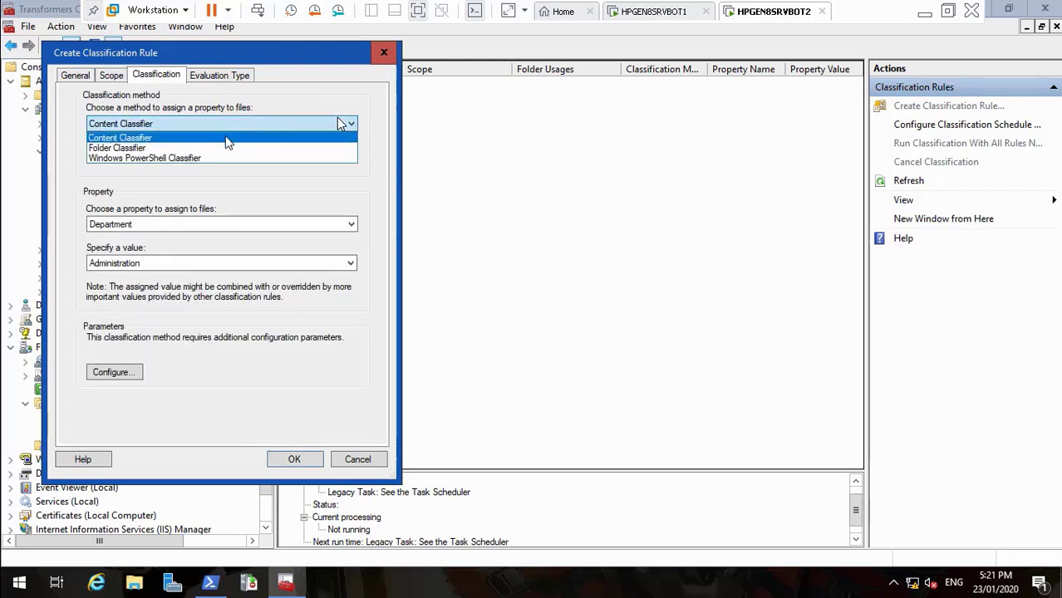
pyautogui.click(225, 148)
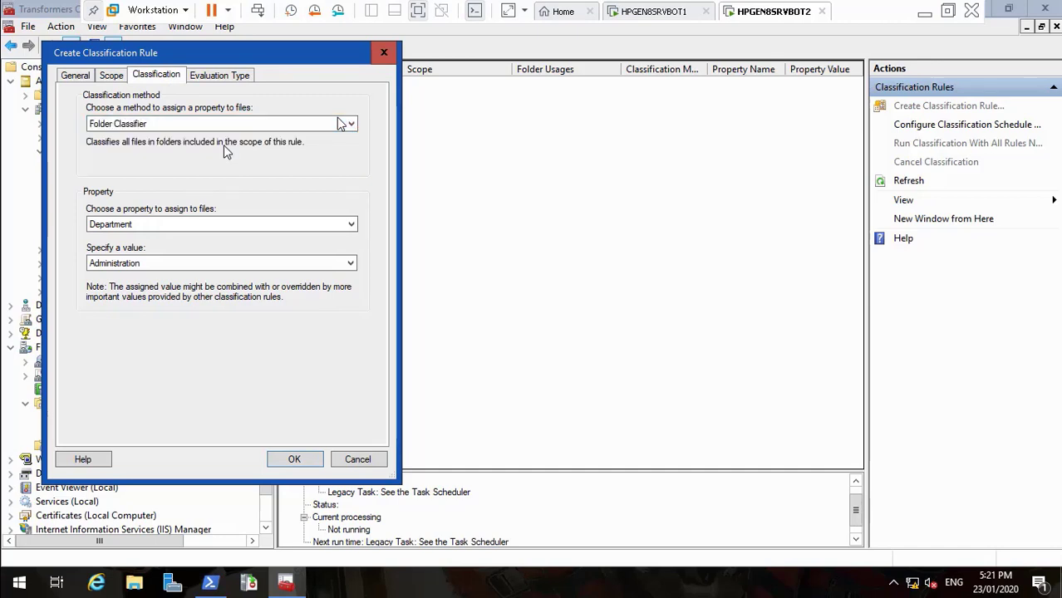
pyautogui.click(295, 262)
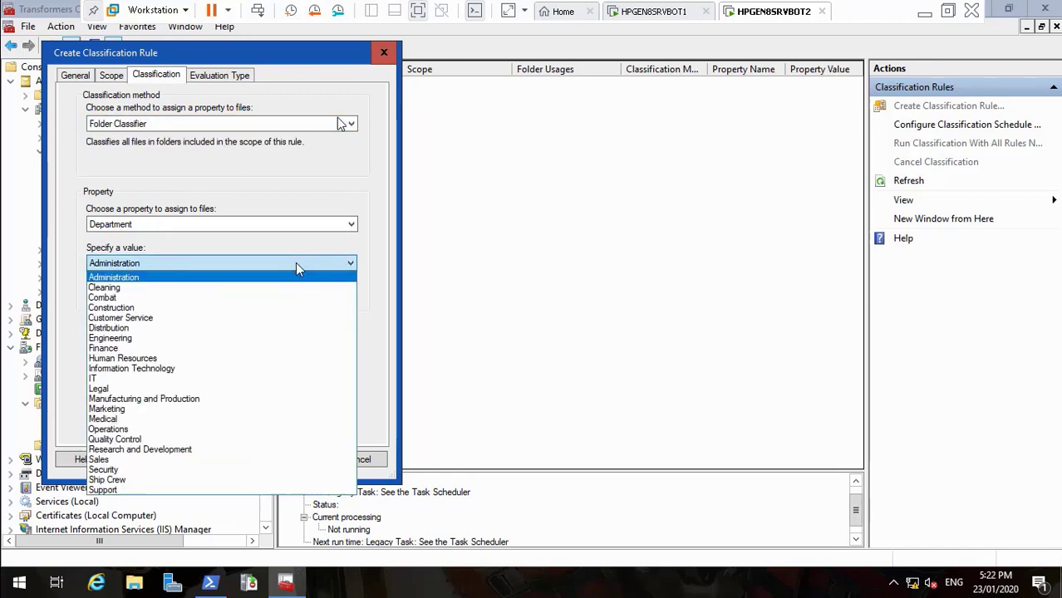
pyautogui.click(201, 379)
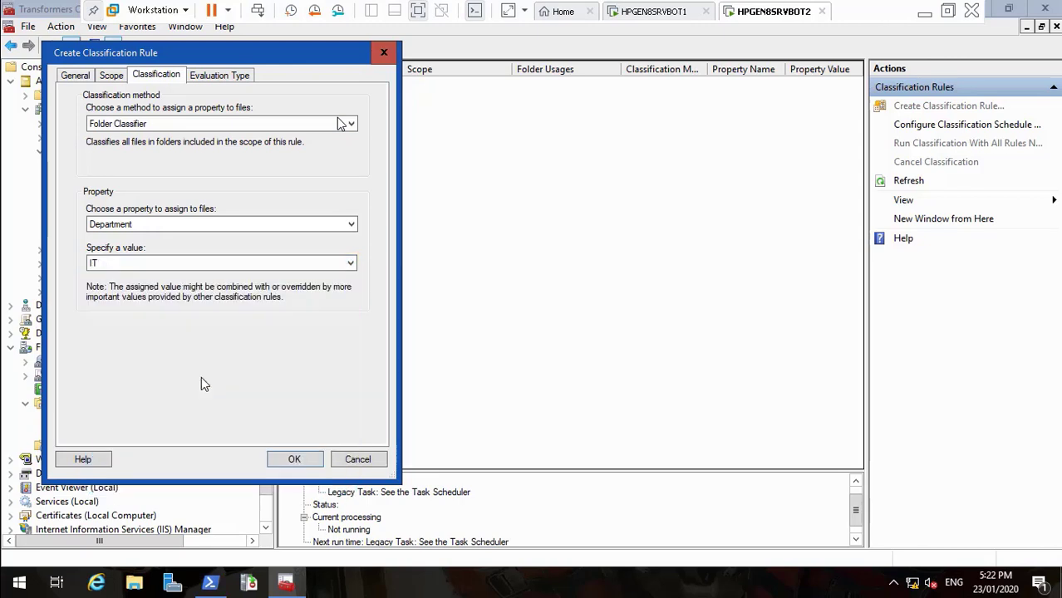
pyautogui.click(209, 78)
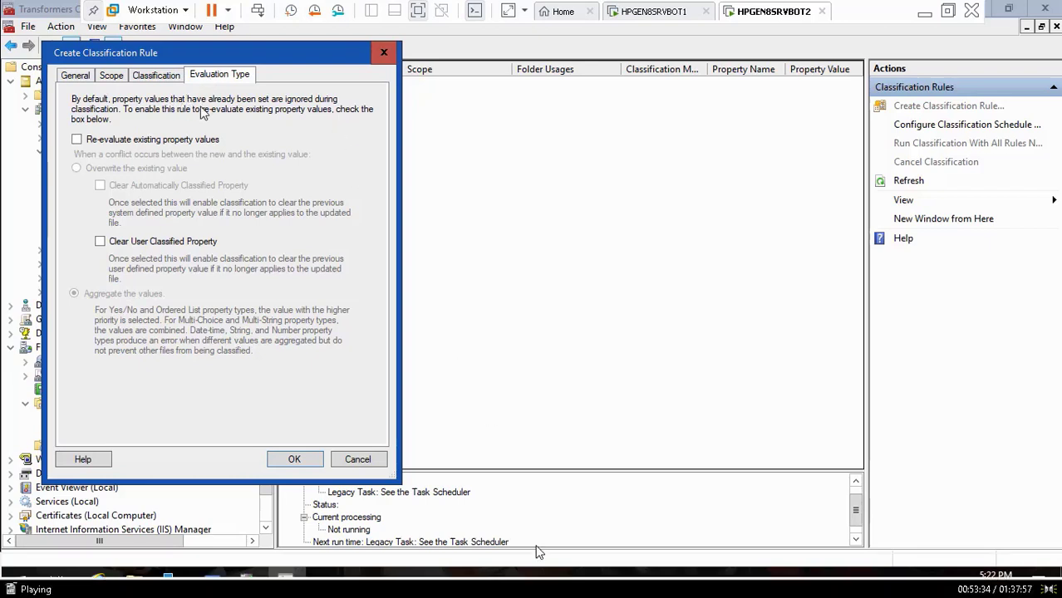
pyautogui.moveTo(577, 573)
pyautogui.click(570, 553)
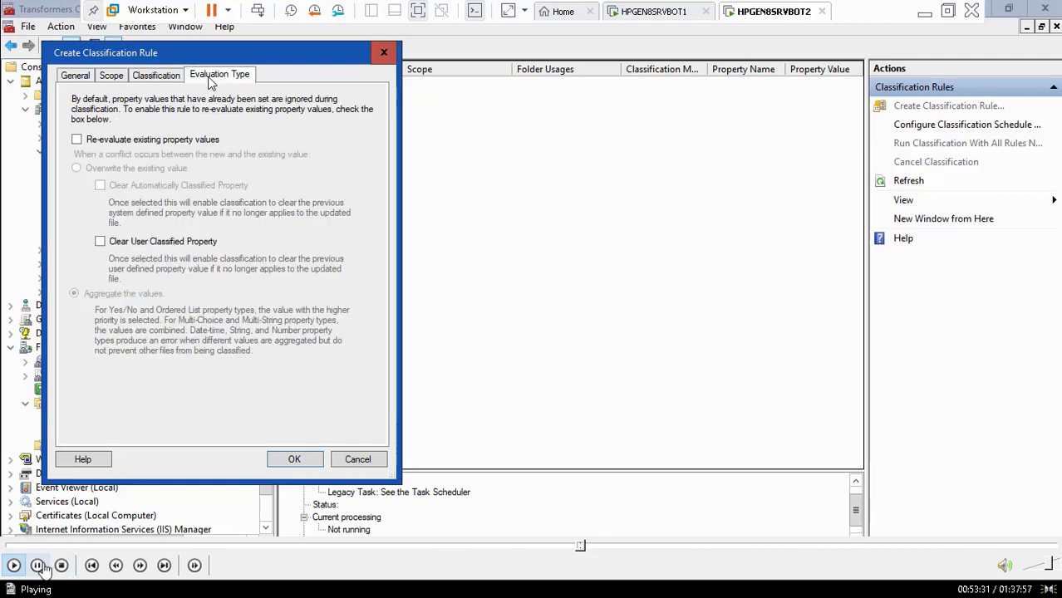
pyautogui.click(575, 547)
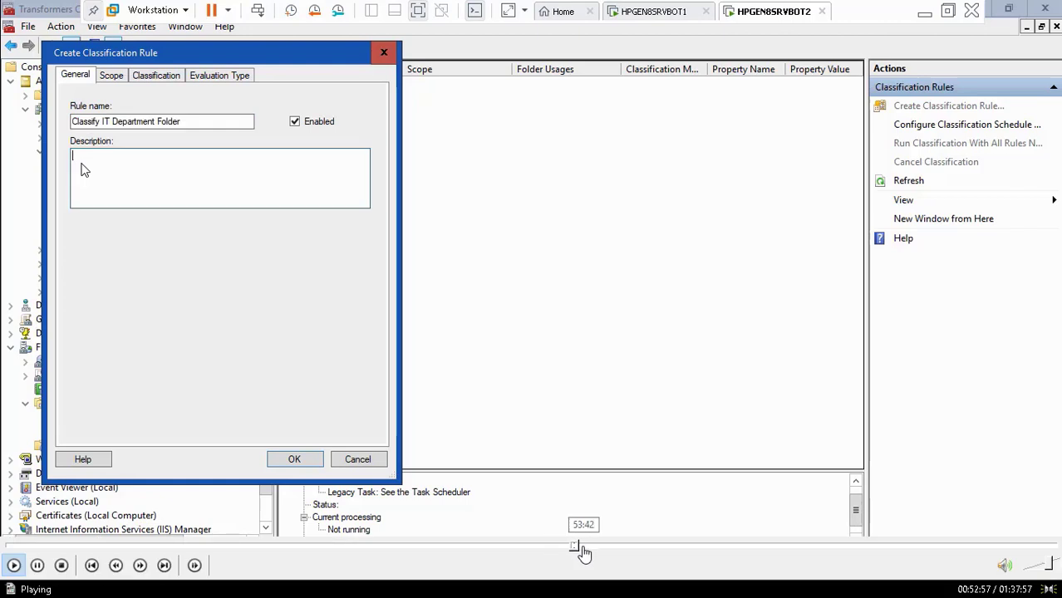
pyautogui.click(579, 548)
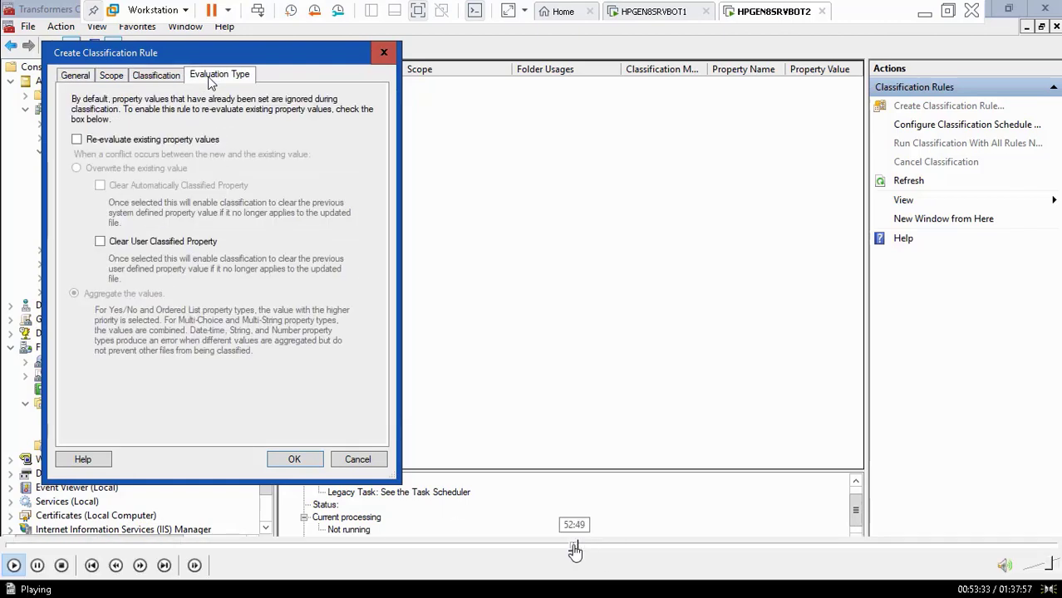
pyautogui.click(573, 546)
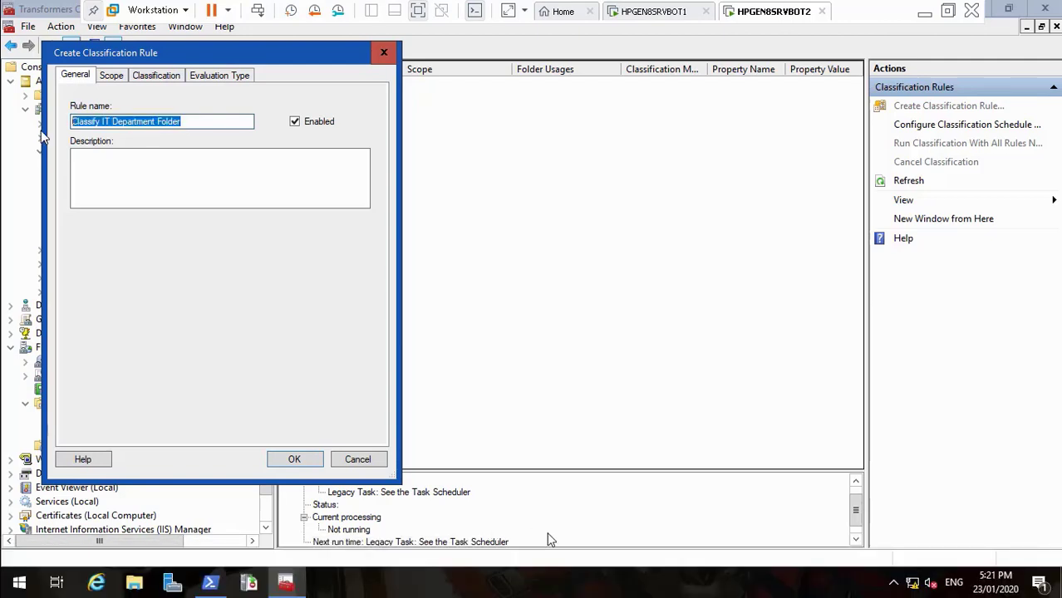
pyautogui.click(581, 547)
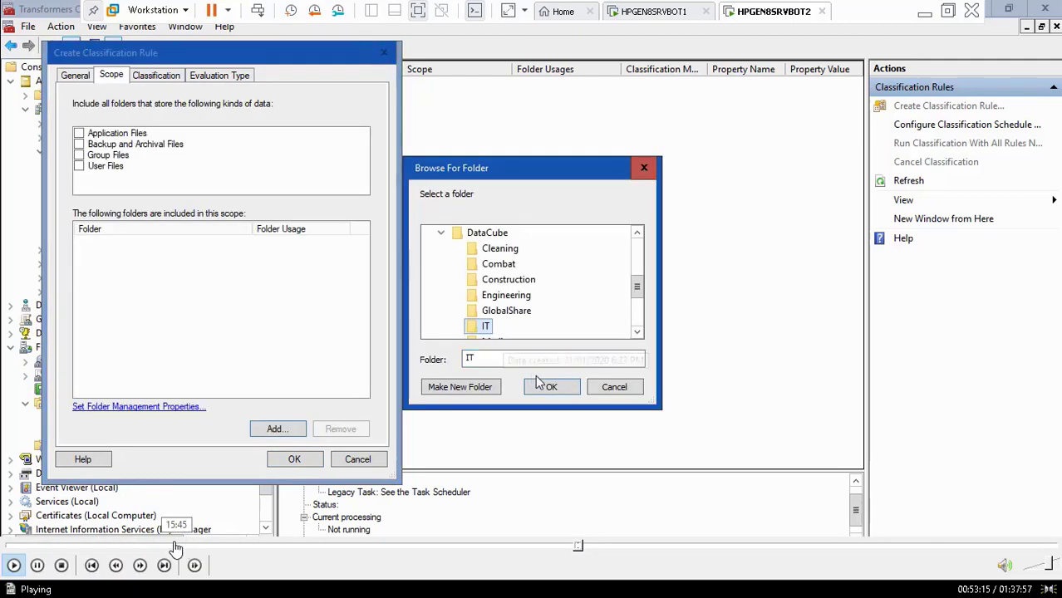
# Review the rule's General, Scope, Classification and Evaluation Type tabs, then save it with OK
pyautogui.click(39, 566)
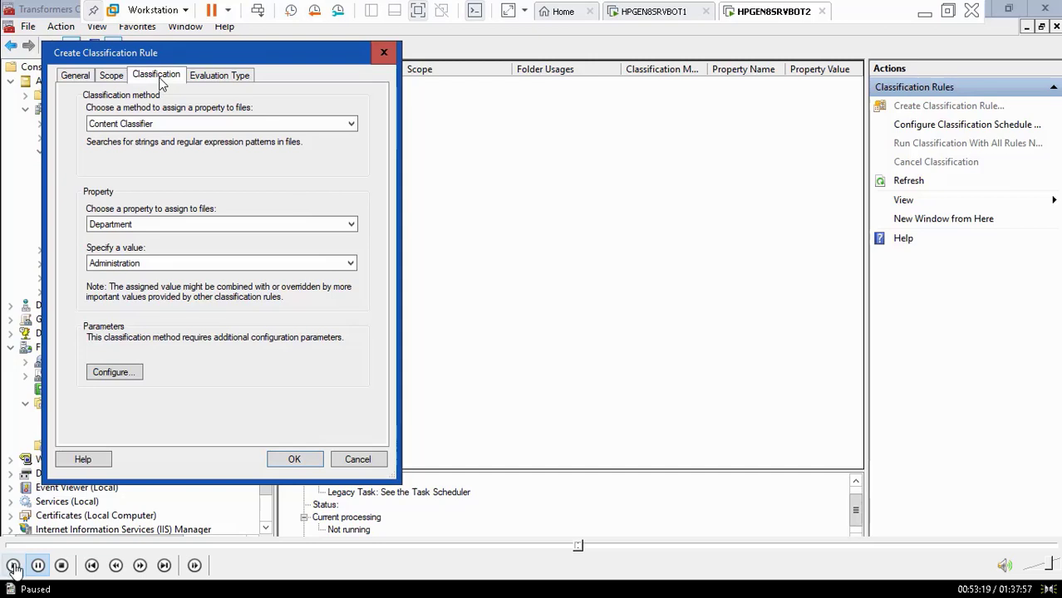
pyautogui.click(13, 566)
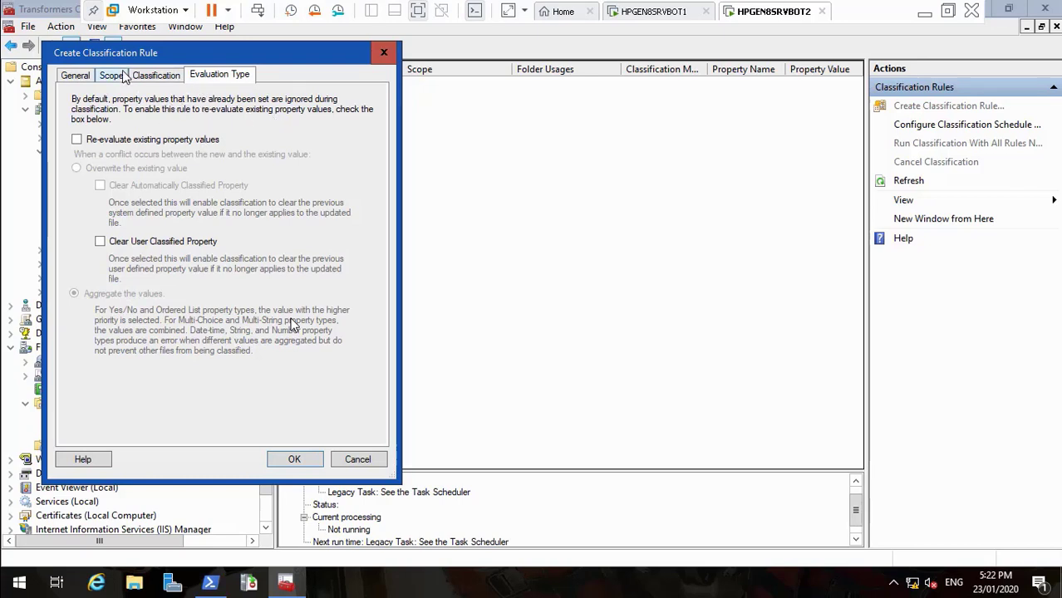
pyautogui.click(81, 80)
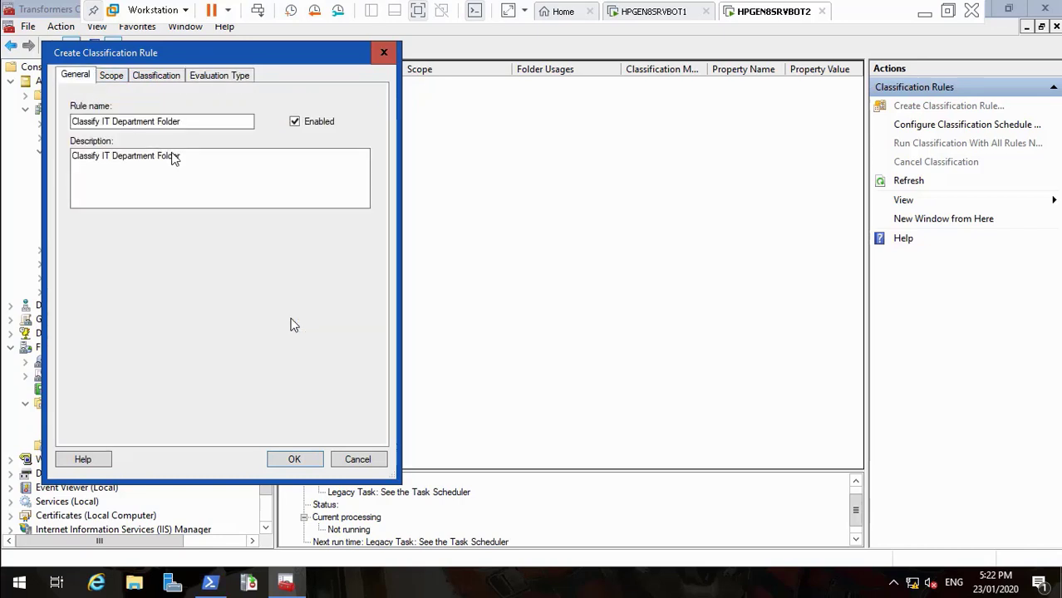
pyautogui.moveTo(189, 160); pyautogui.dragTo(55, 161)
pyautogui.hotkey('ctrl', 'c')
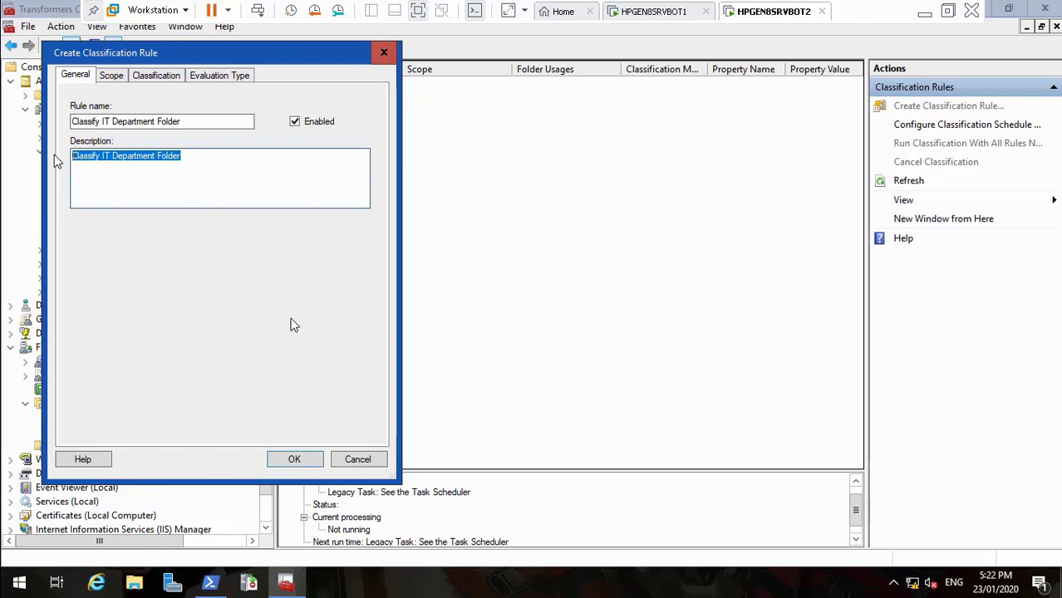
pyautogui.click(112, 78)
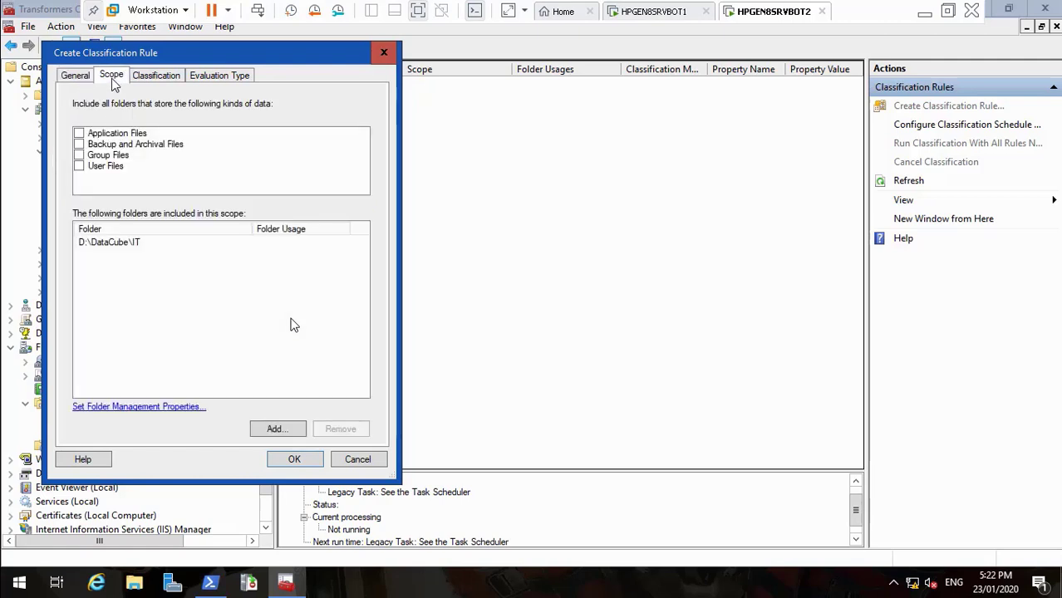
pyautogui.click(161, 77)
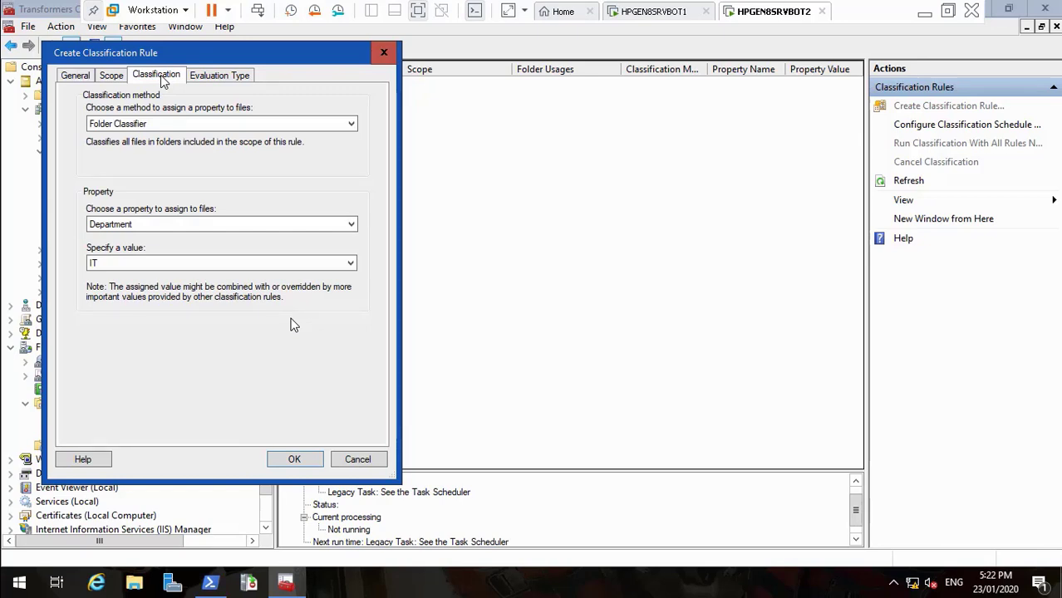
pyautogui.click(213, 75)
pyautogui.click(170, 79)
pyautogui.click(119, 77)
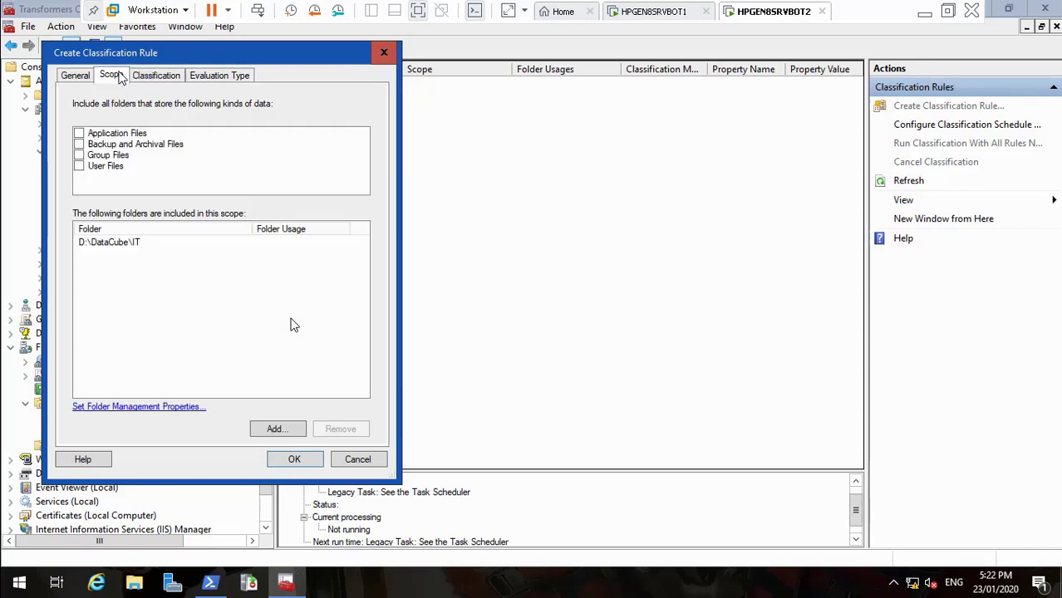
pyautogui.click(74, 78)
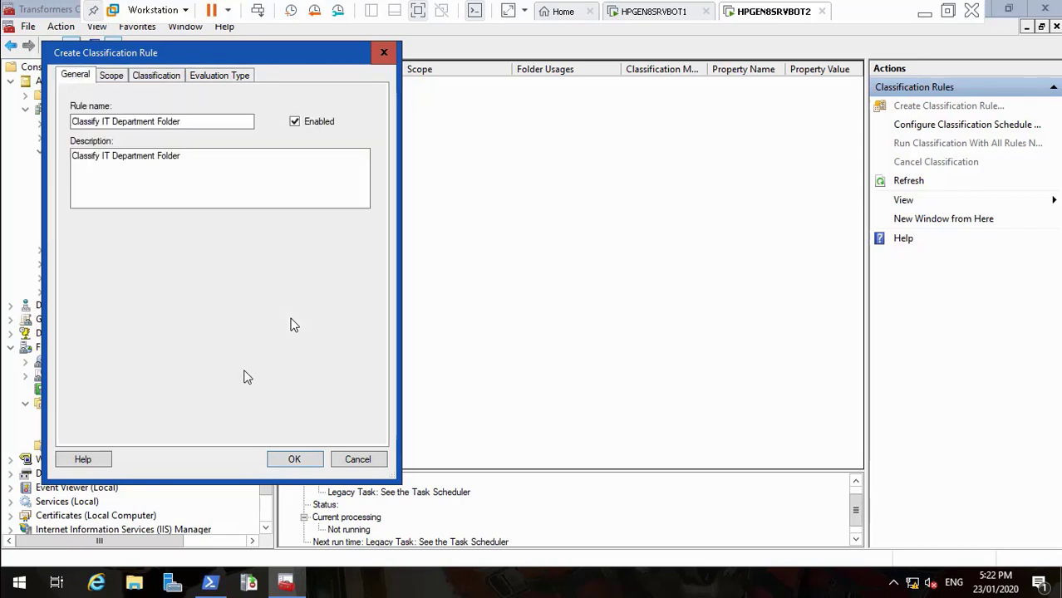
pyautogui.click(294, 464)
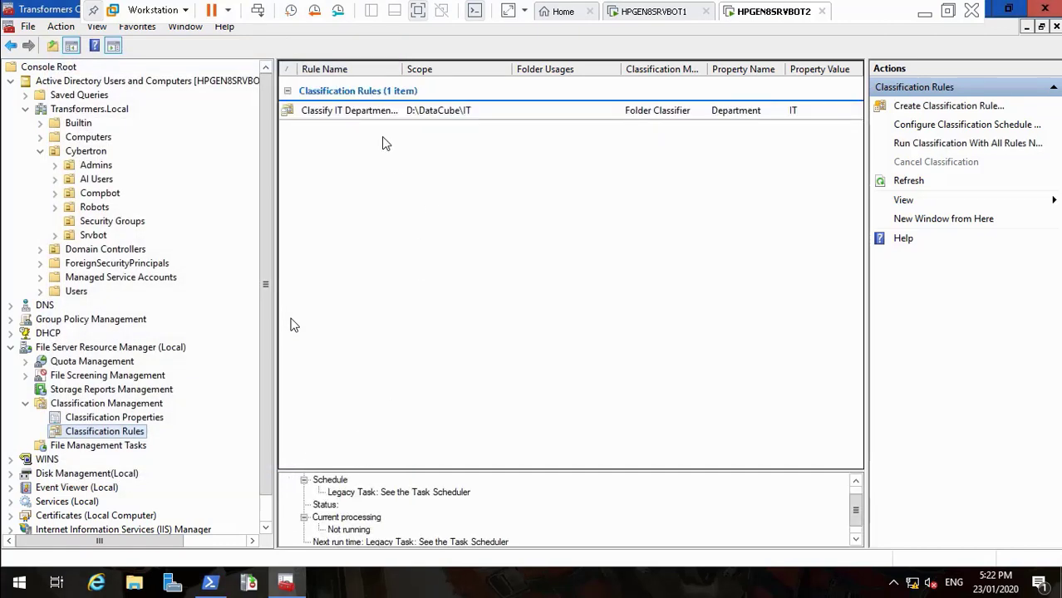
# Run classification with all rules now, confirming it runs in the background
pyautogui.rightClick(344, 115)
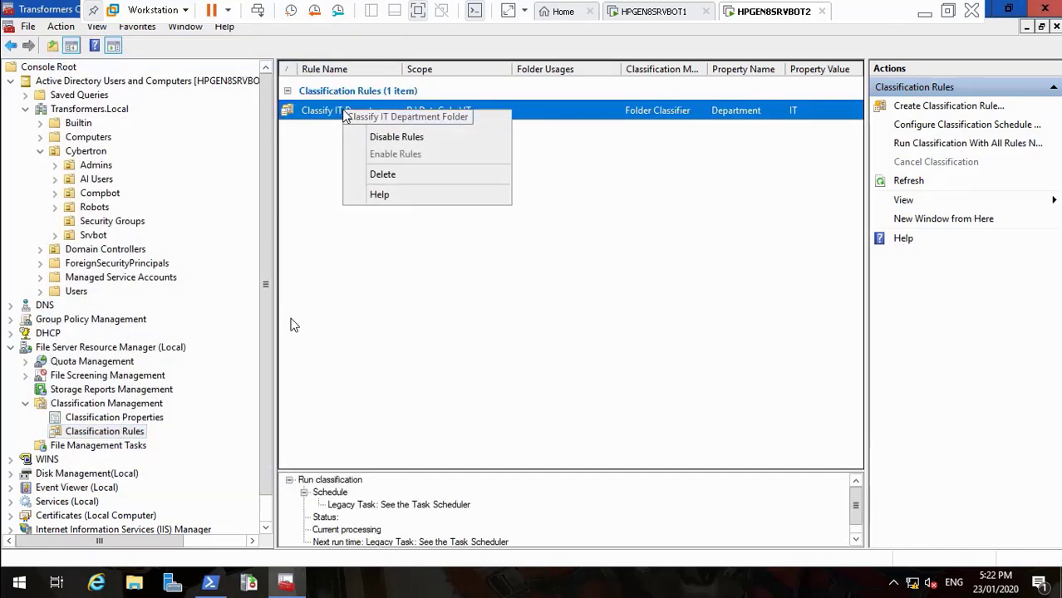
pyautogui.click(332, 172)
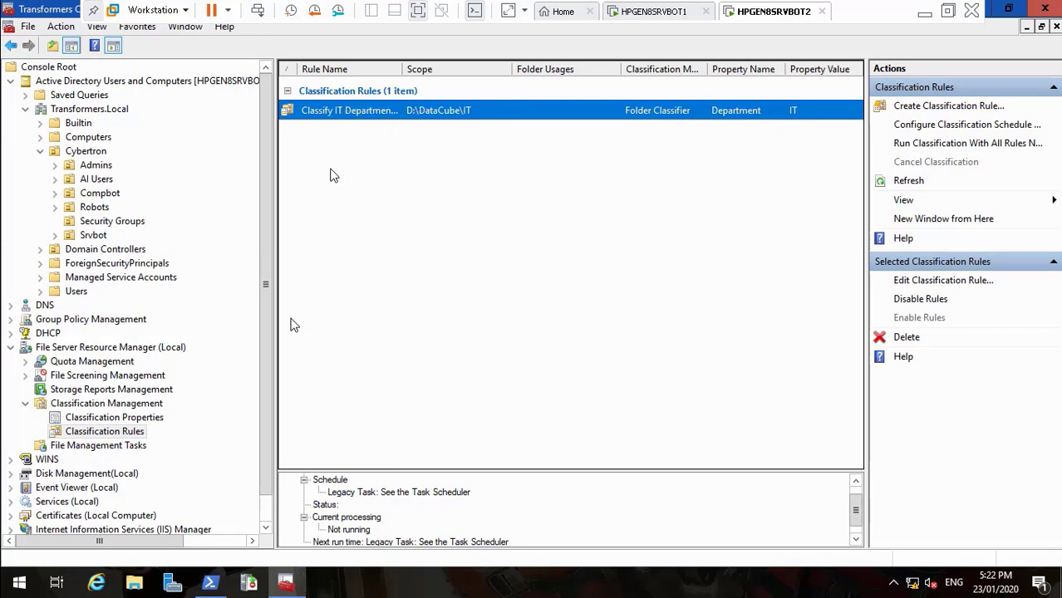
pyautogui.rightClick(339, 119)
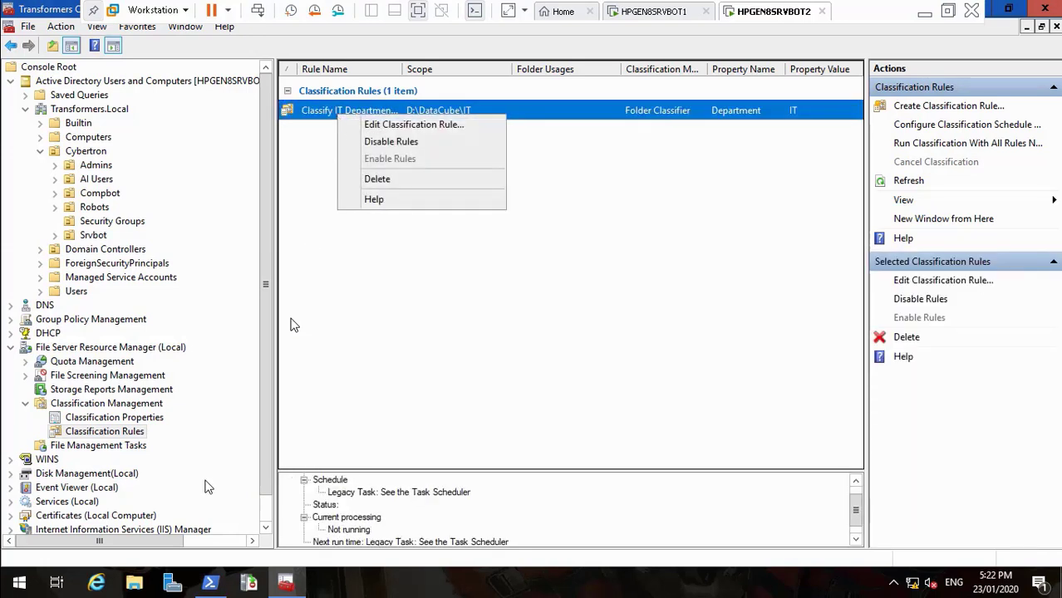
pyautogui.click(266, 527)
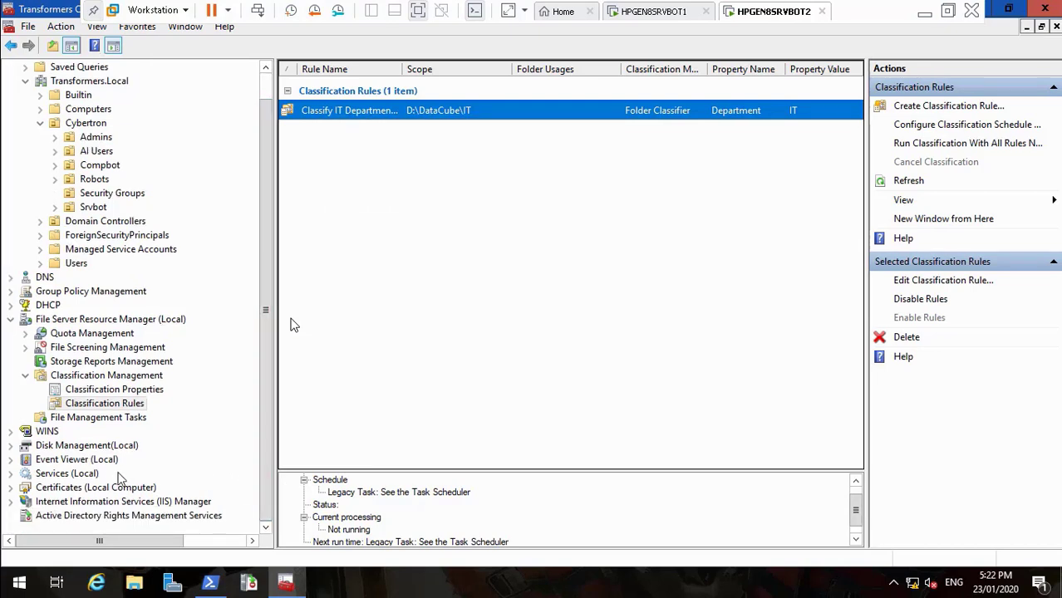
pyautogui.click(114, 405)
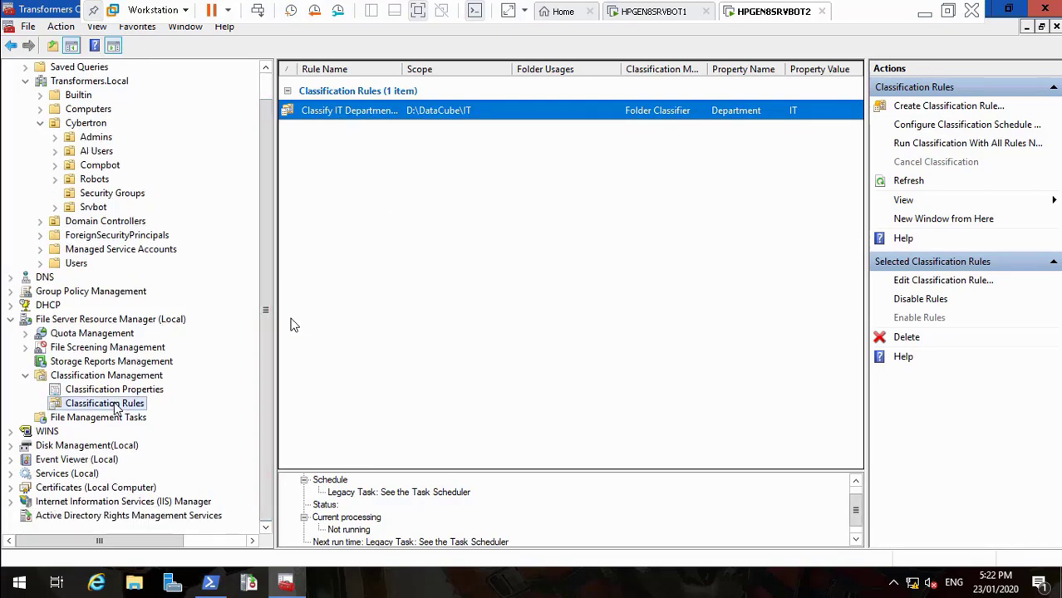
pyautogui.rightClick(114, 407)
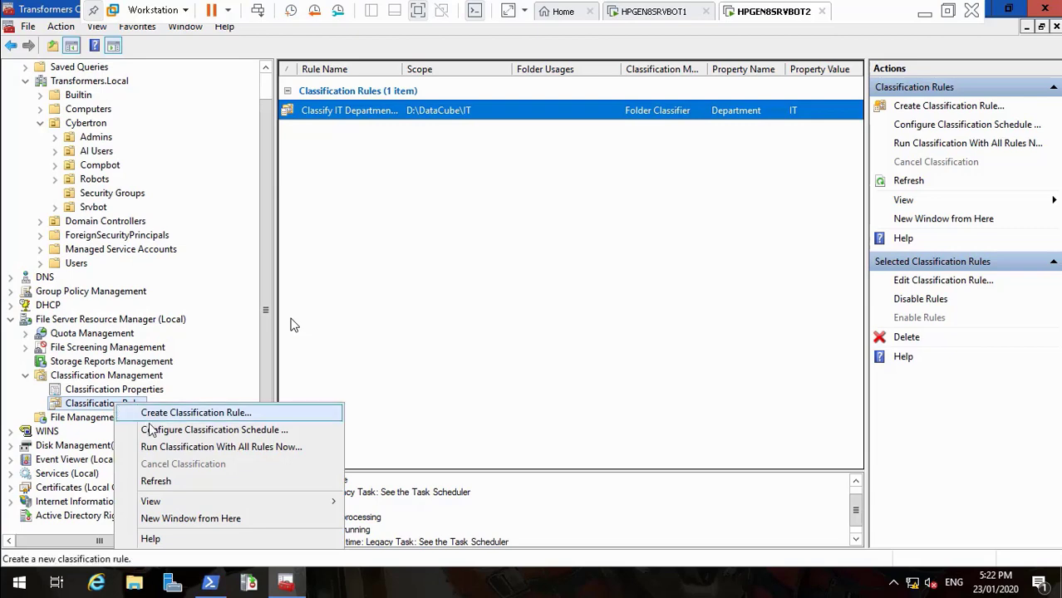
pyautogui.click(166, 448)
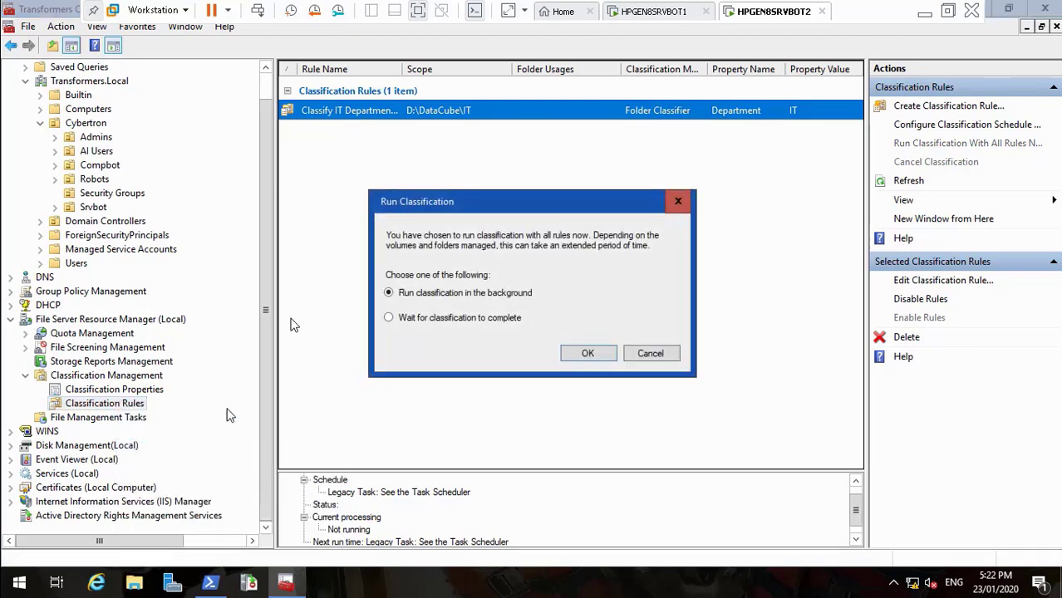
pyautogui.click(586, 354)
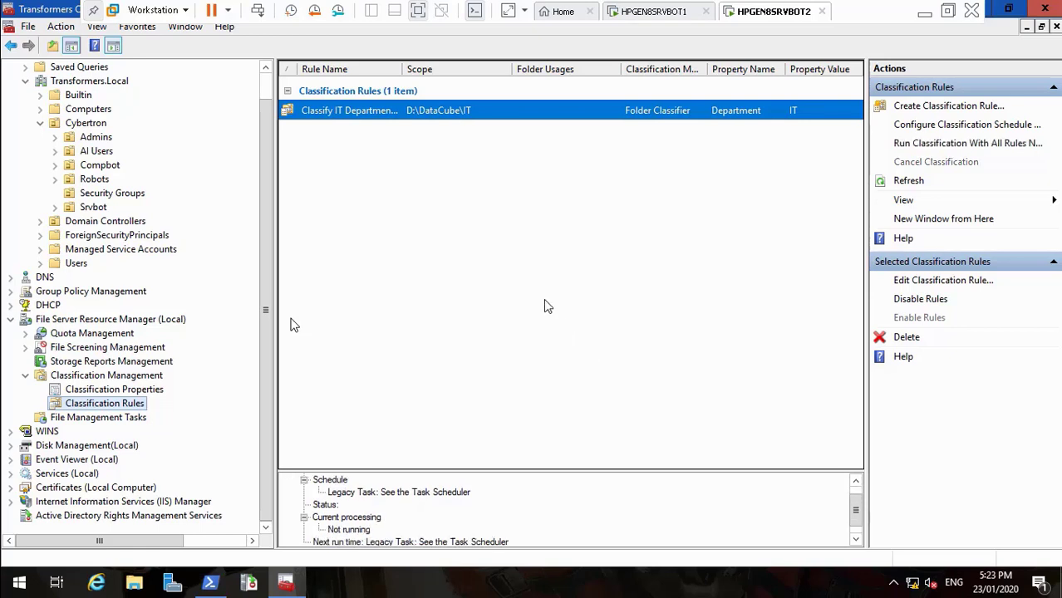
# Widen the Rule Name column to show the full 'Classify IT Department Folder' name
pyautogui.moveTo(403, 75); pyautogui.dragTo(464, 79)
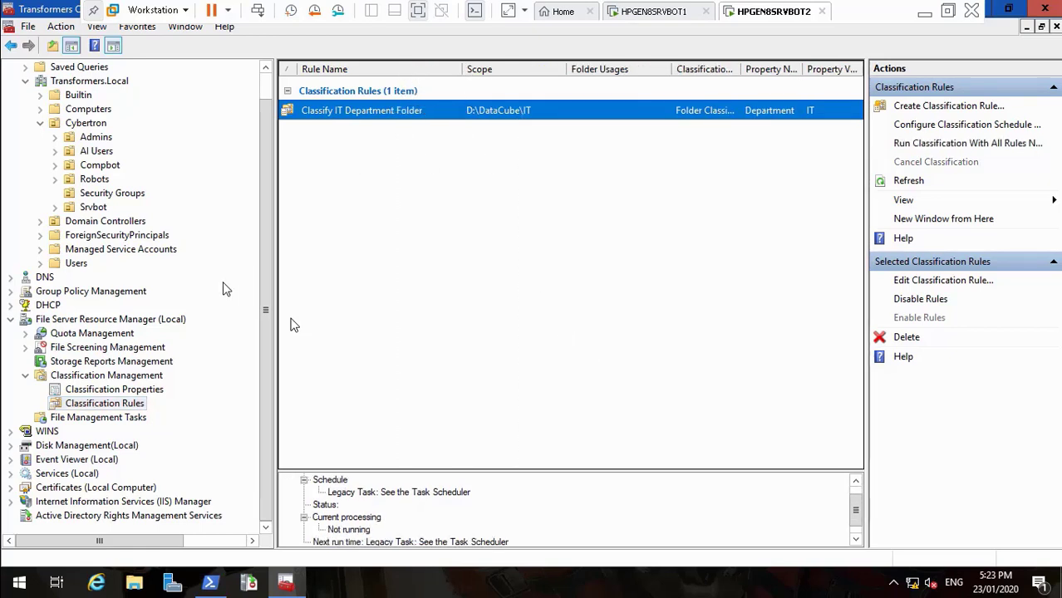
pyautogui.click(140, 391)
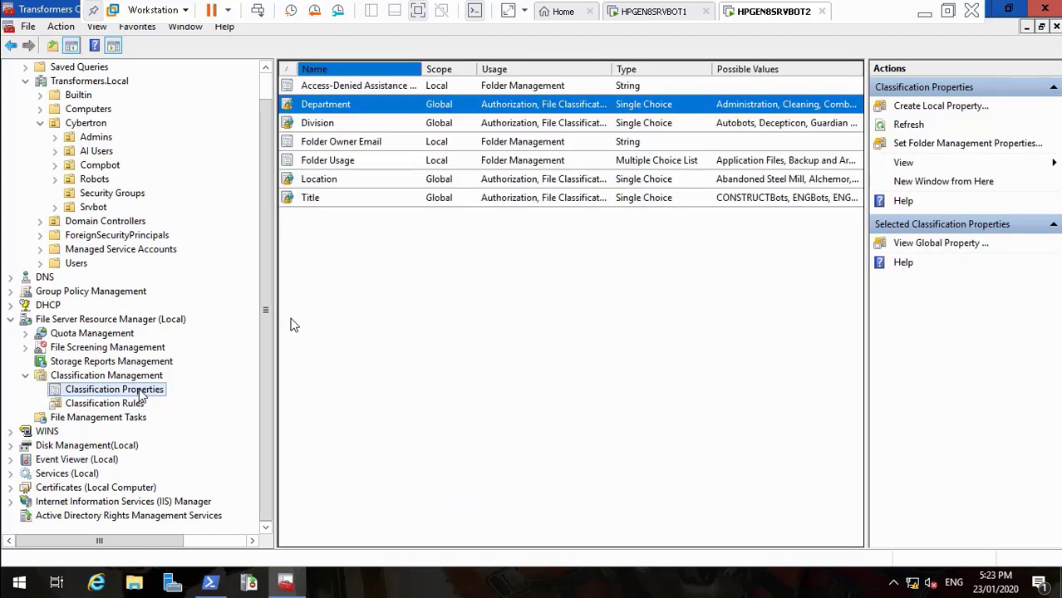
pyautogui.click(130, 405)
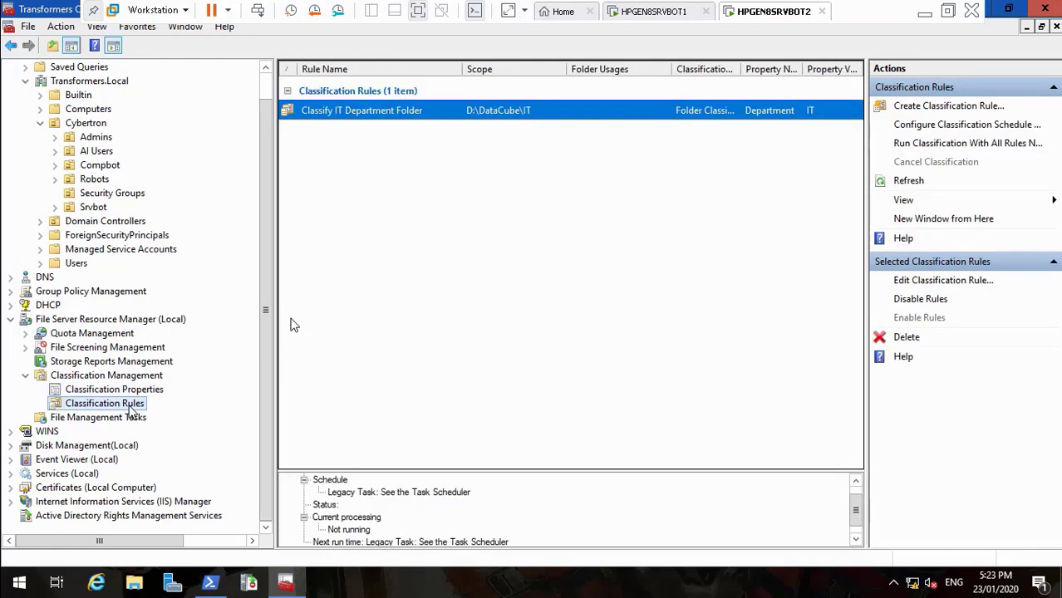
pyautogui.rightClick(130, 410)
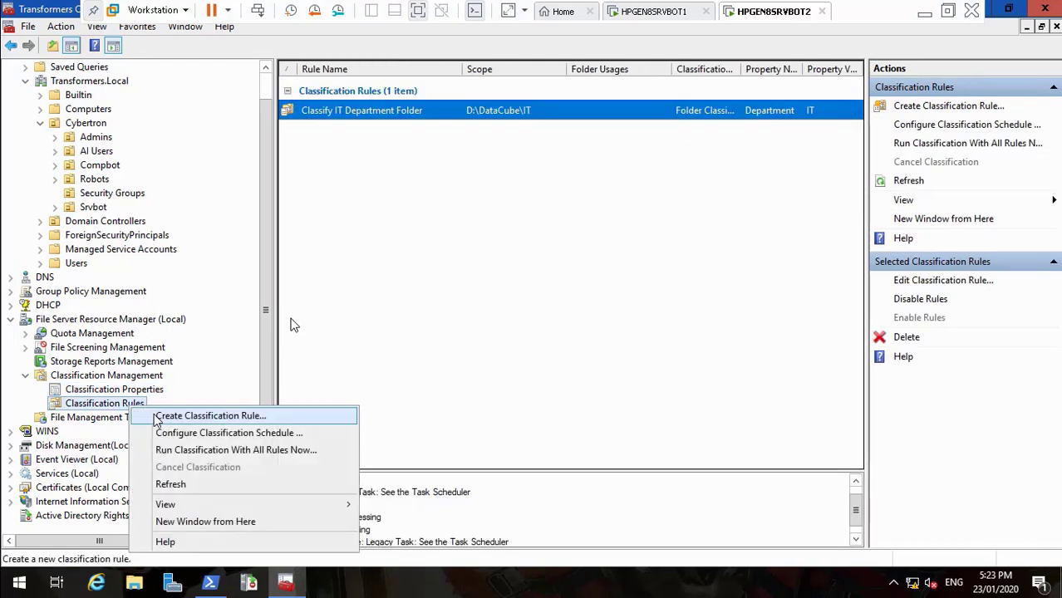
# Create a new classification rule named 'Classify Engineering Department Folder'
pyautogui.click(158, 416)
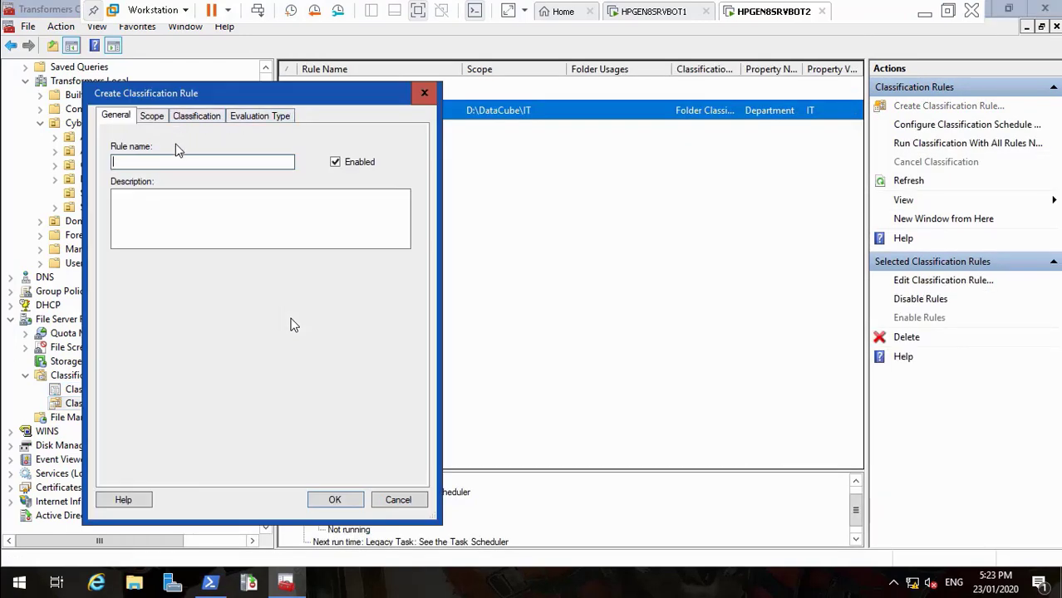
pyautogui.hotkey('ctrl', 'v')
pyautogui.click(152, 163)
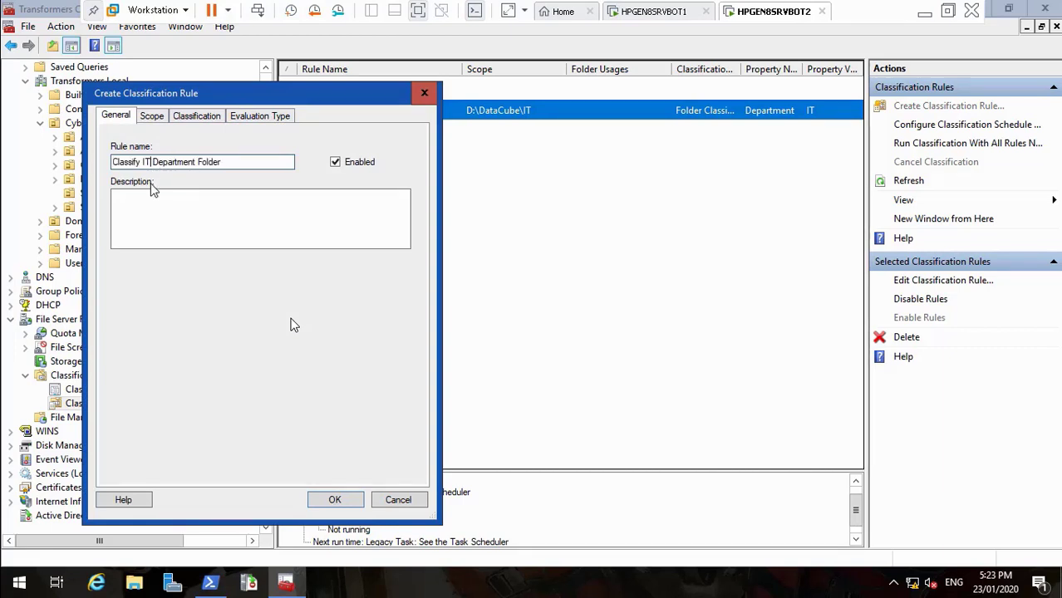
pyautogui.press('BackSpace')
pyautogui.press('BackSpace')
pyautogui.write('Engineering')
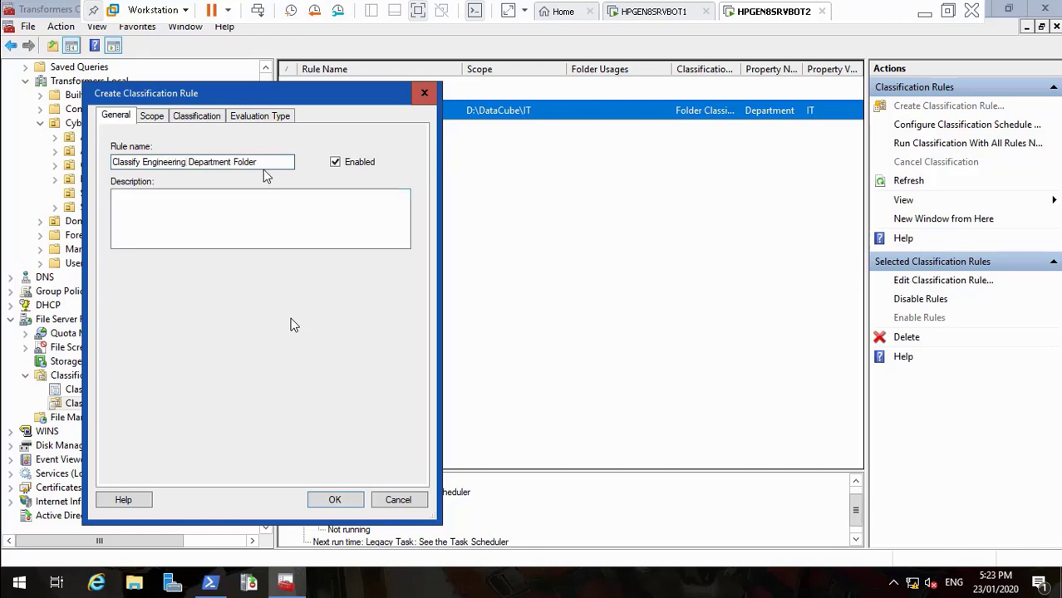
# Copy the rule name 'Classify Engineering Department Folder' into its description
pyautogui.moveTo(264, 162); pyautogui.dragTo(40, 177)
pyautogui.hotkey('ctrl', 'c')
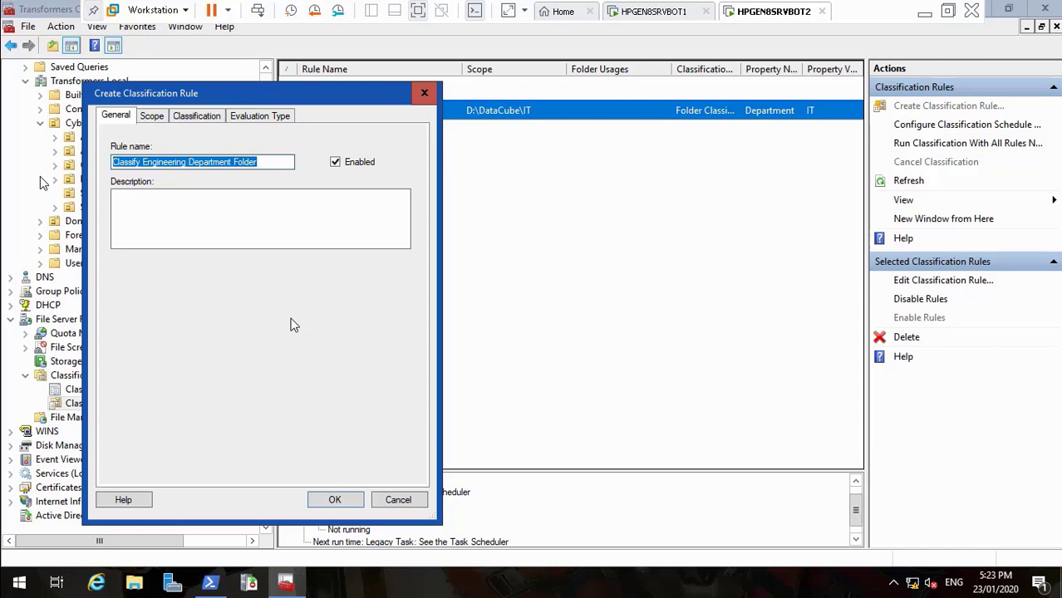
pyautogui.click(117, 206)
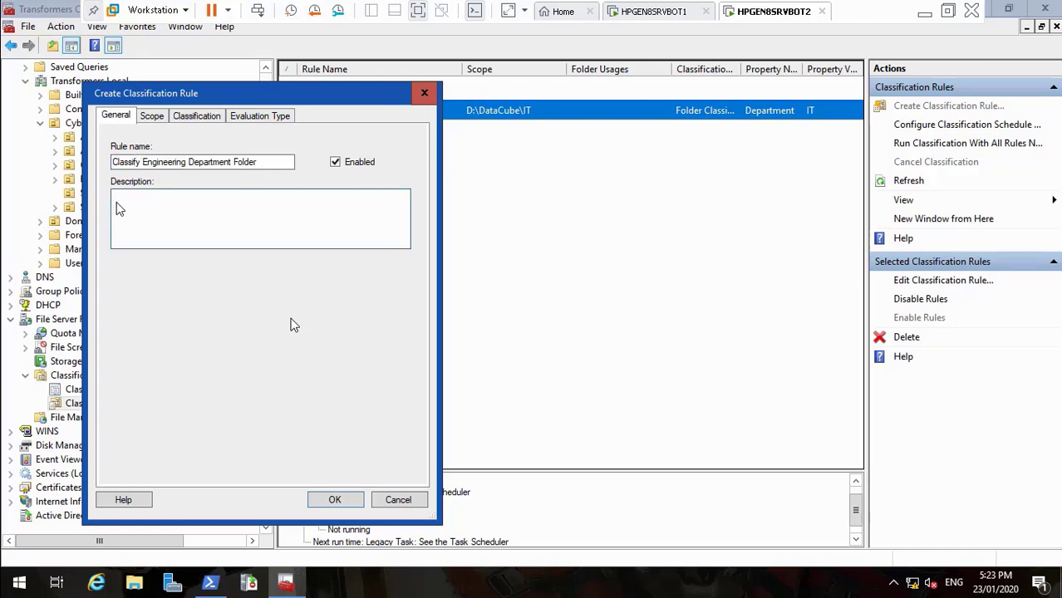
pyautogui.hotkey('ctrl', 'v')
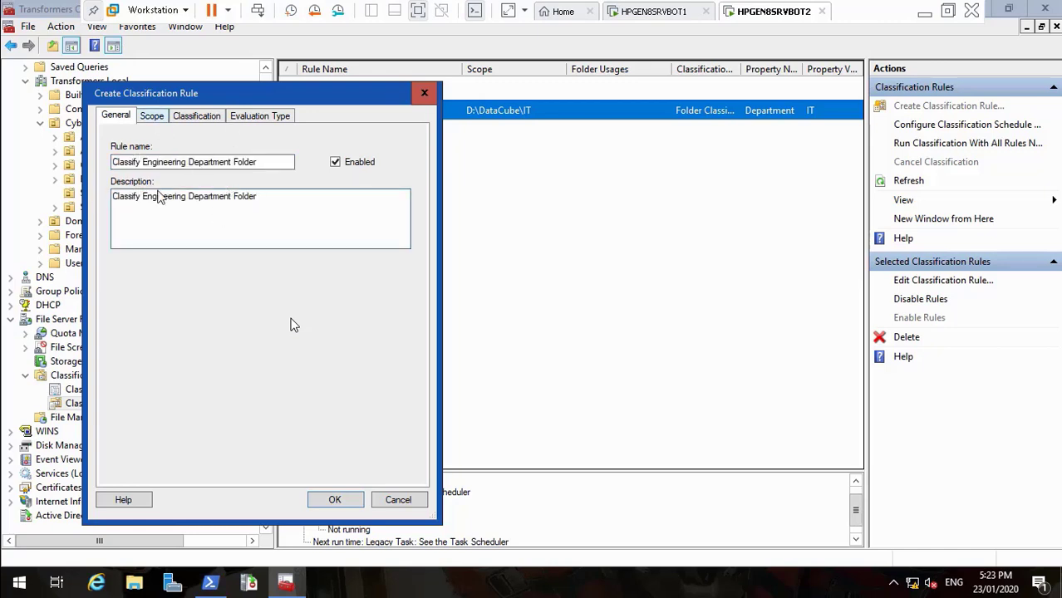
pyautogui.hotkey('ctrl', 'Tab')
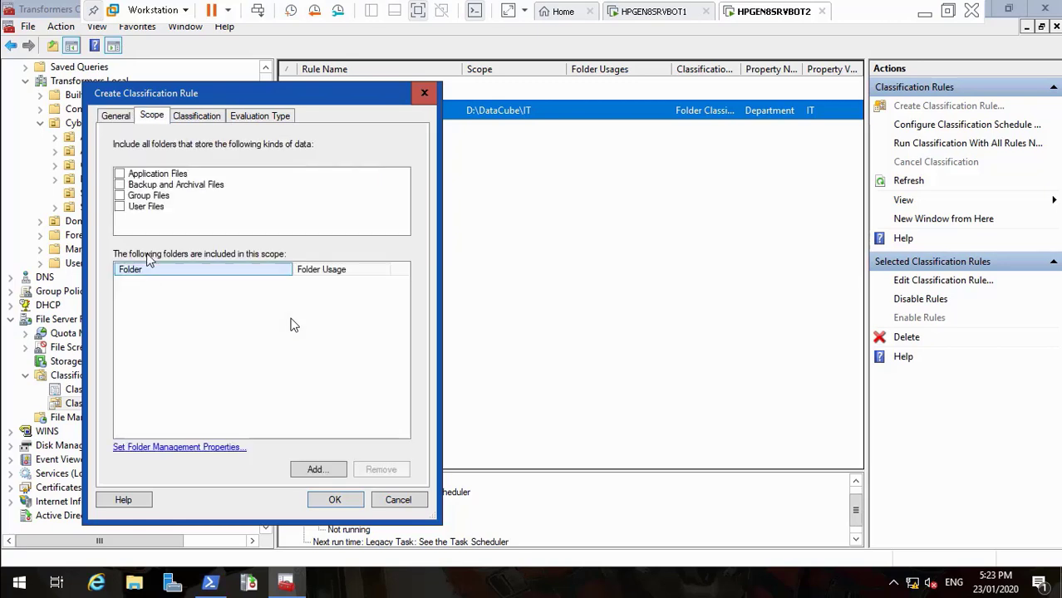
# Add the D:\DataCube\Engineering folder to the rule's scope
pyautogui.click(326, 471)
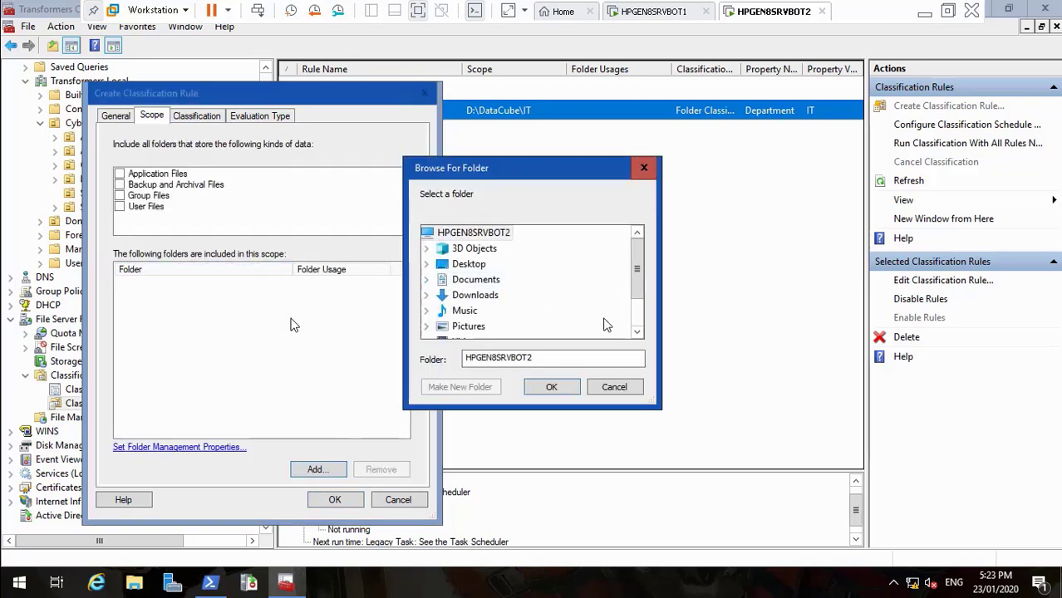
pyautogui.scroll(-1, 607, 320)
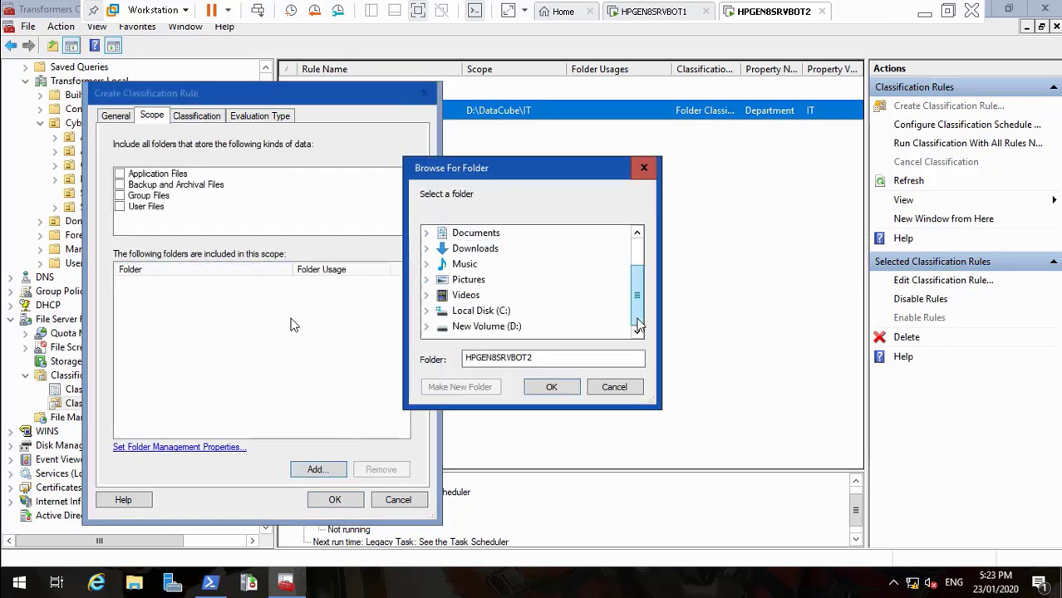
pyautogui.click(428, 330)
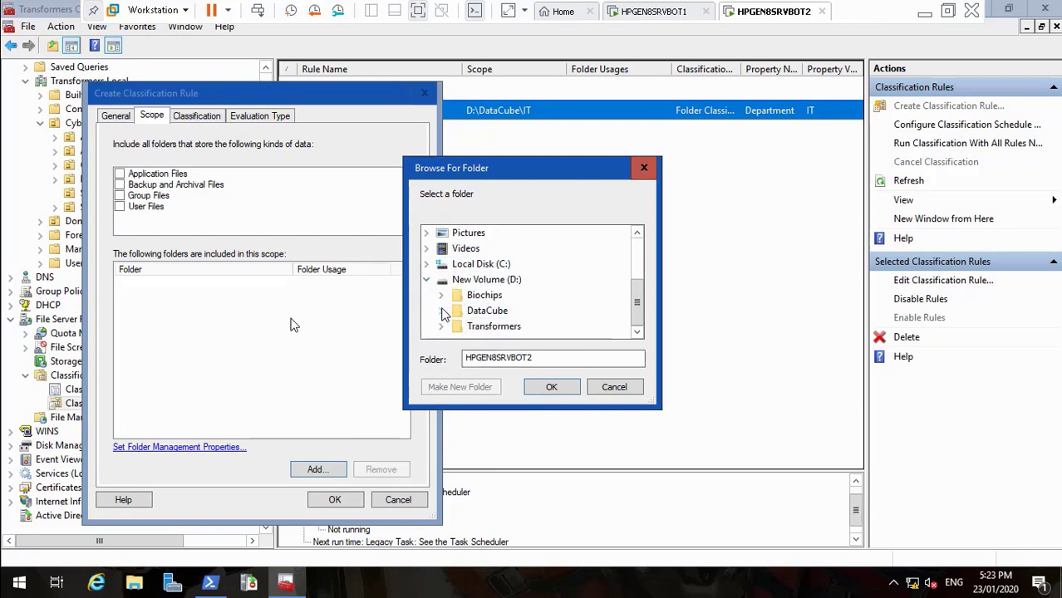
pyautogui.click(441, 311)
pyautogui.click(505, 296)
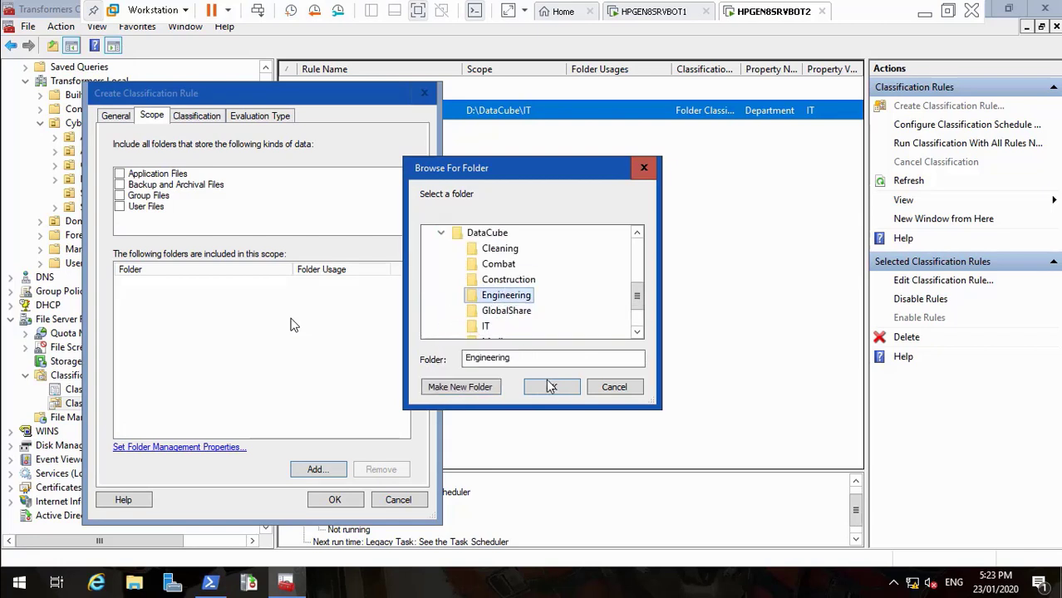
pyautogui.click(551, 388)
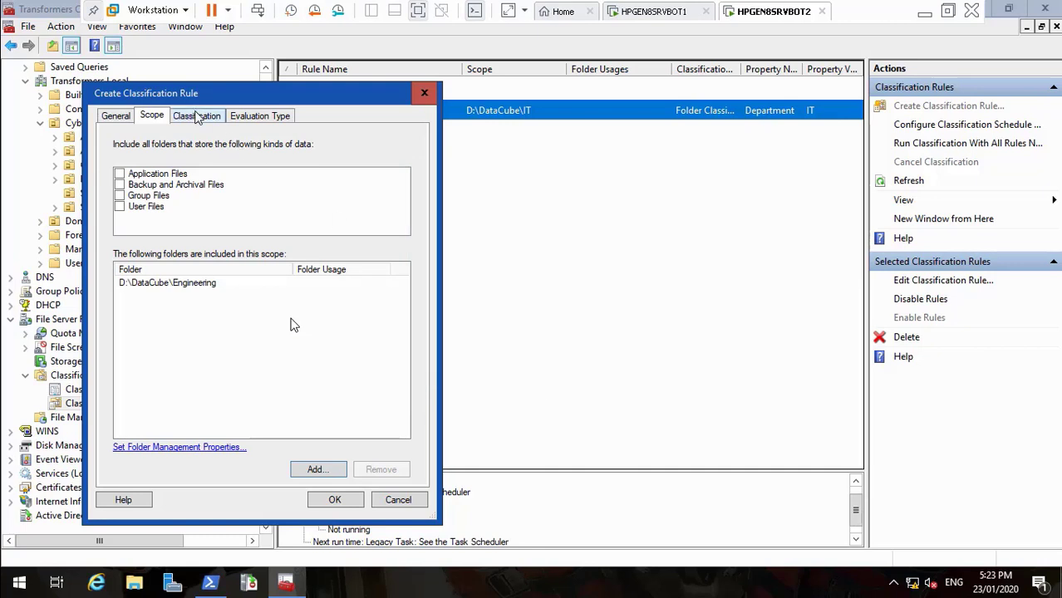
# Use the Folder Classifier method with Department set to Engineering, and save the rule
pyautogui.click(197, 116)
pyautogui.click(199, 163)
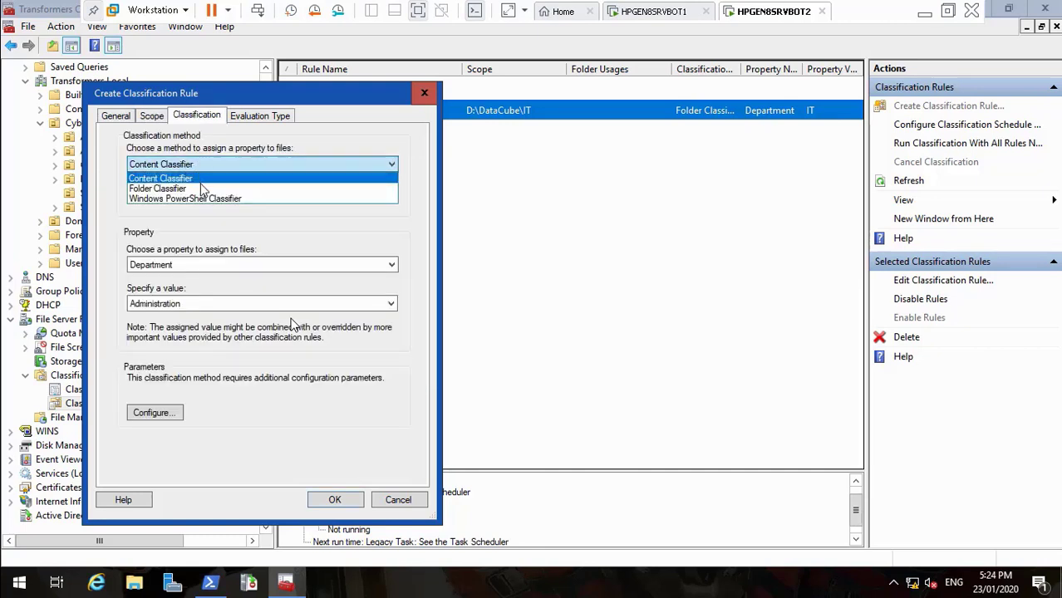
pyautogui.click(199, 189)
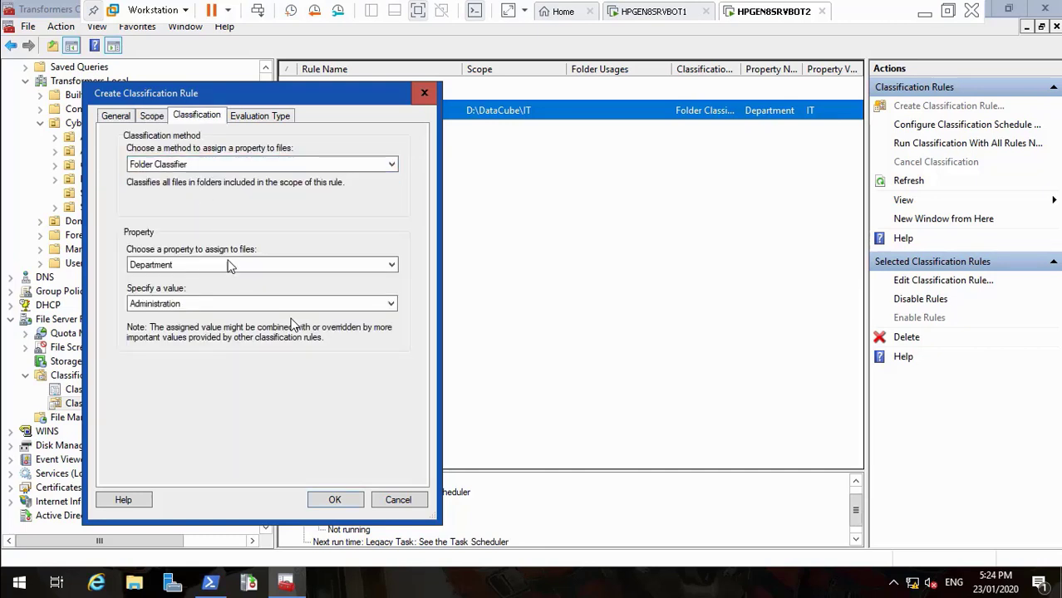
pyautogui.click(246, 303)
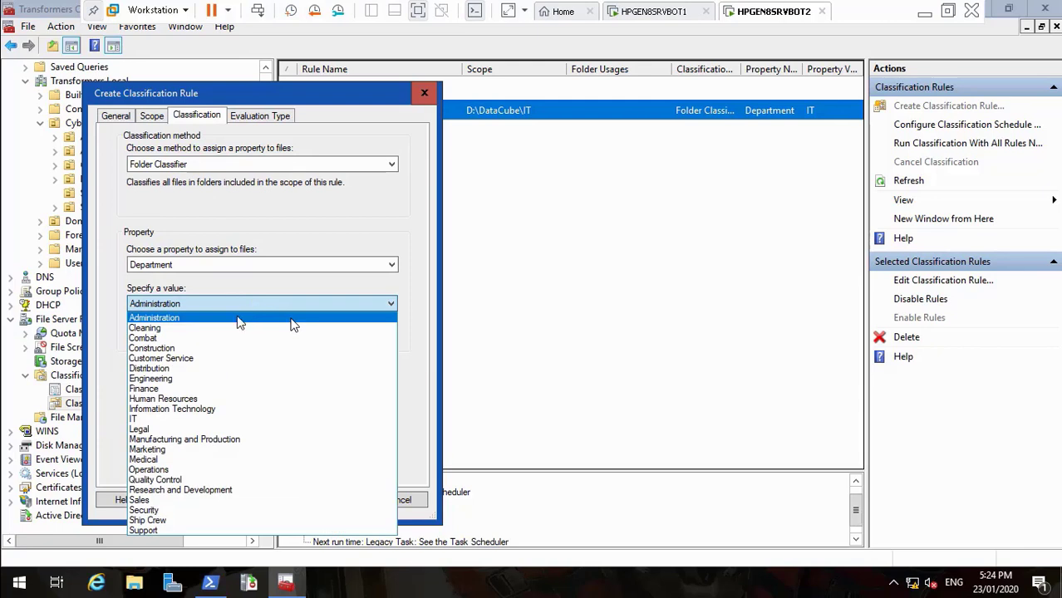
pyautogui.click(211, 379)
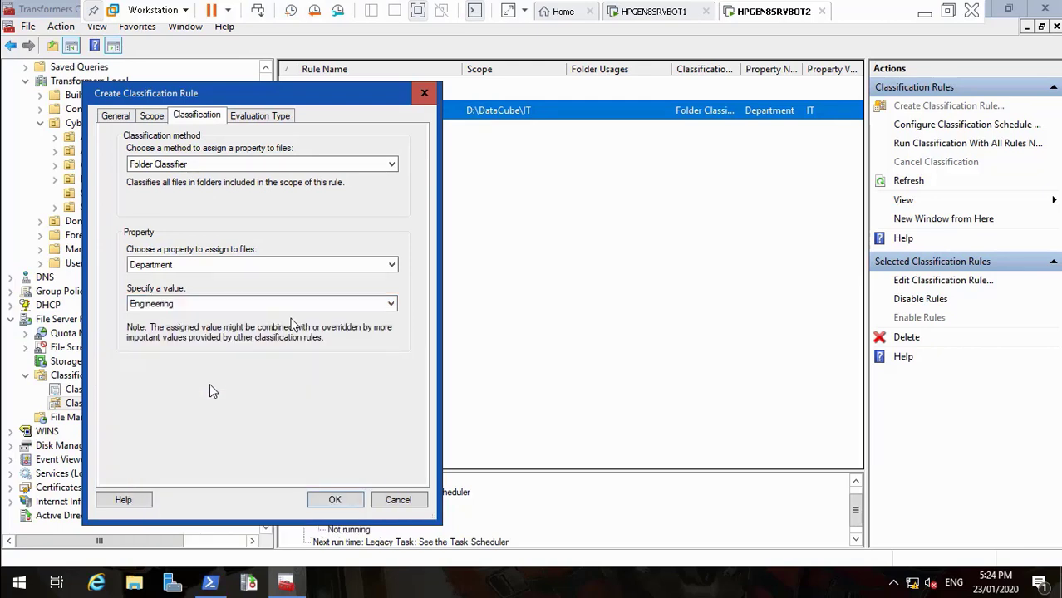
pyautogui.click(260, 304)
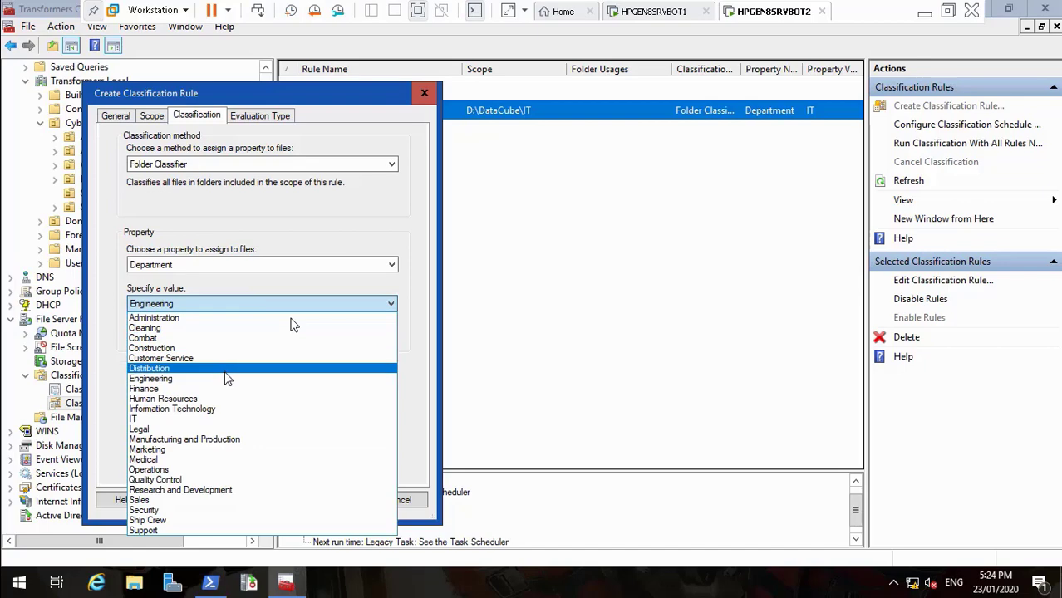
pyautogui.click(225, 379)
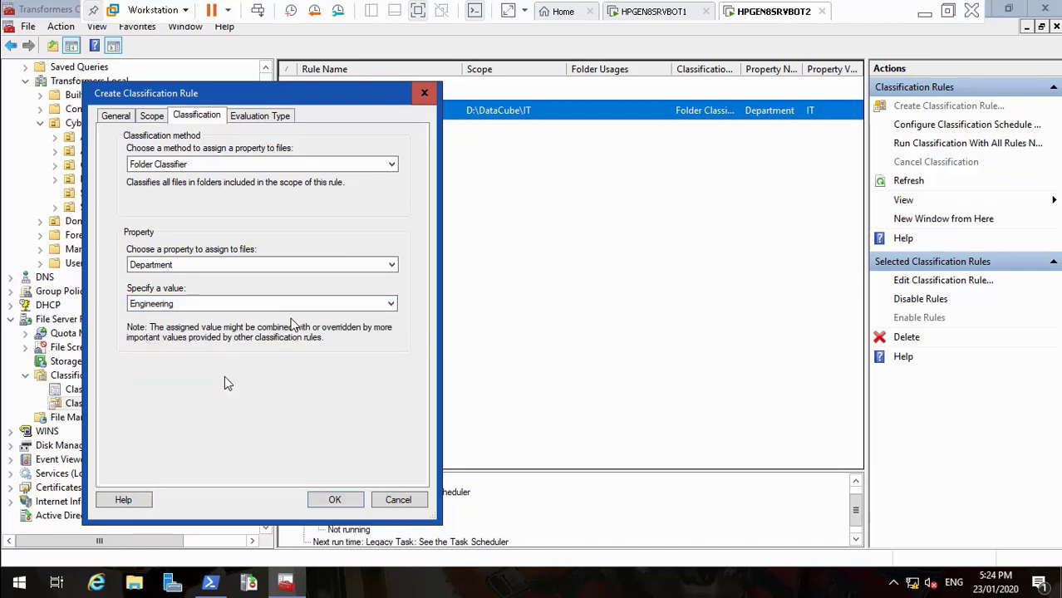
pyautogui.click(335, 501)
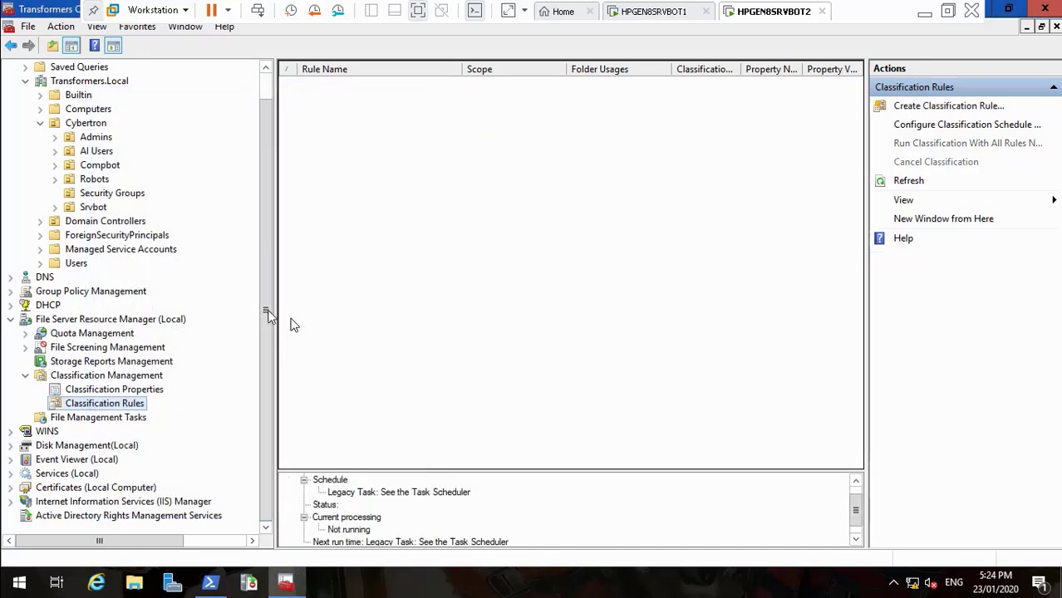
# Run classification with all rules now
pyautogui.rightClick(112, 409)
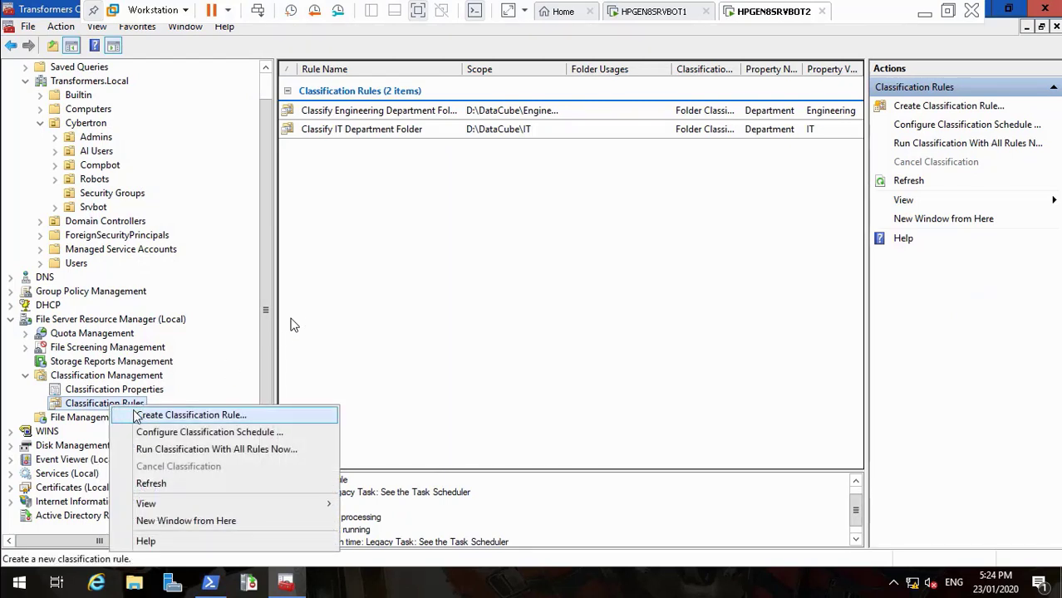
pyautogui.click(152, 449)
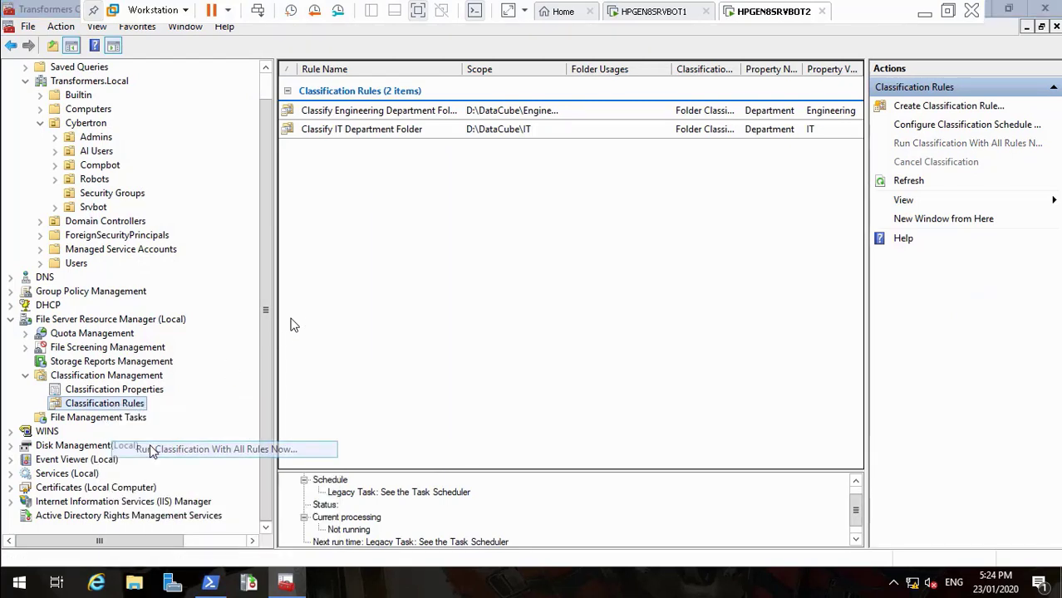
pyautogui.click(585, 356)
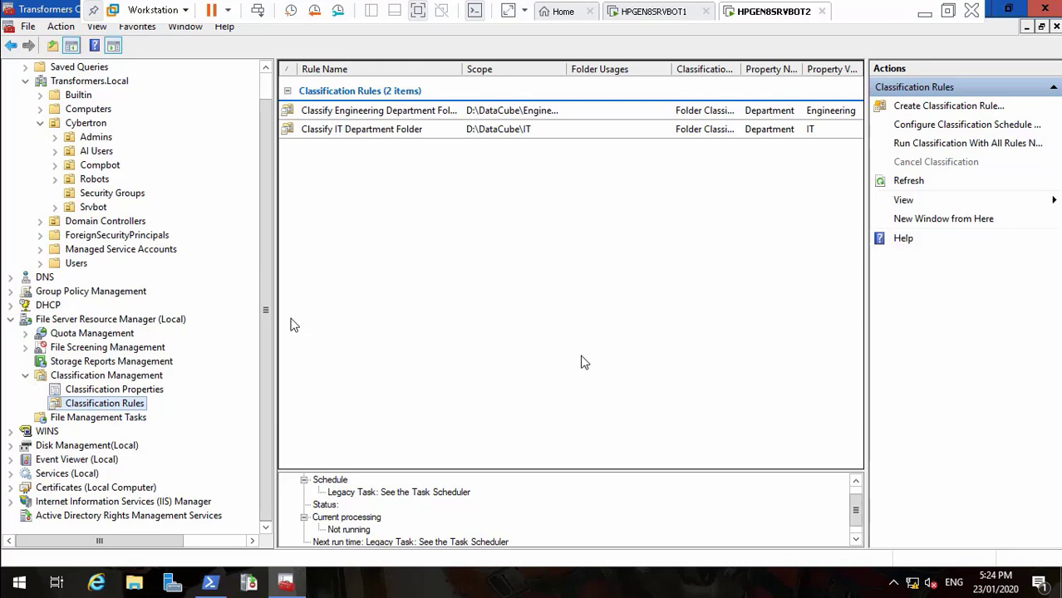
# Close the PowerShell window and minimize the File Server Resource Manager console
pyautogui.click(210, 583)
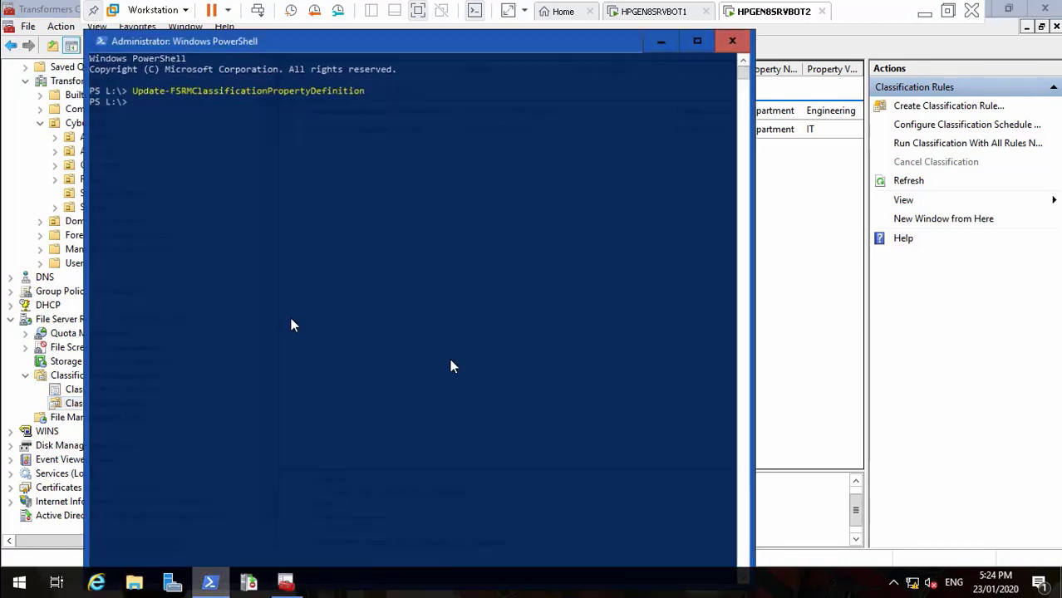
pyautogui.click(737, 37)
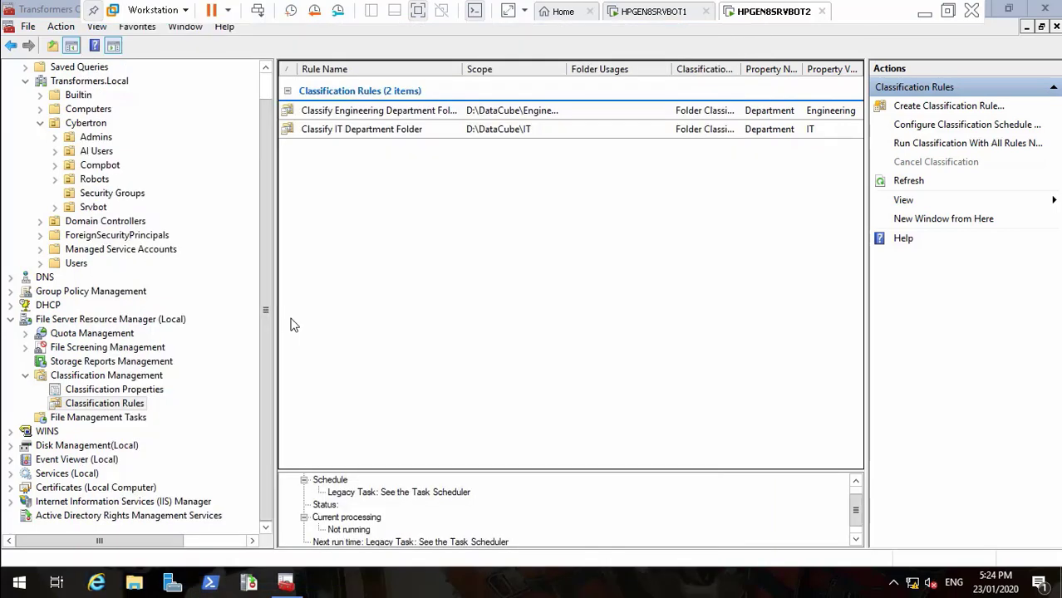
pyautogui.click(1012, 8)
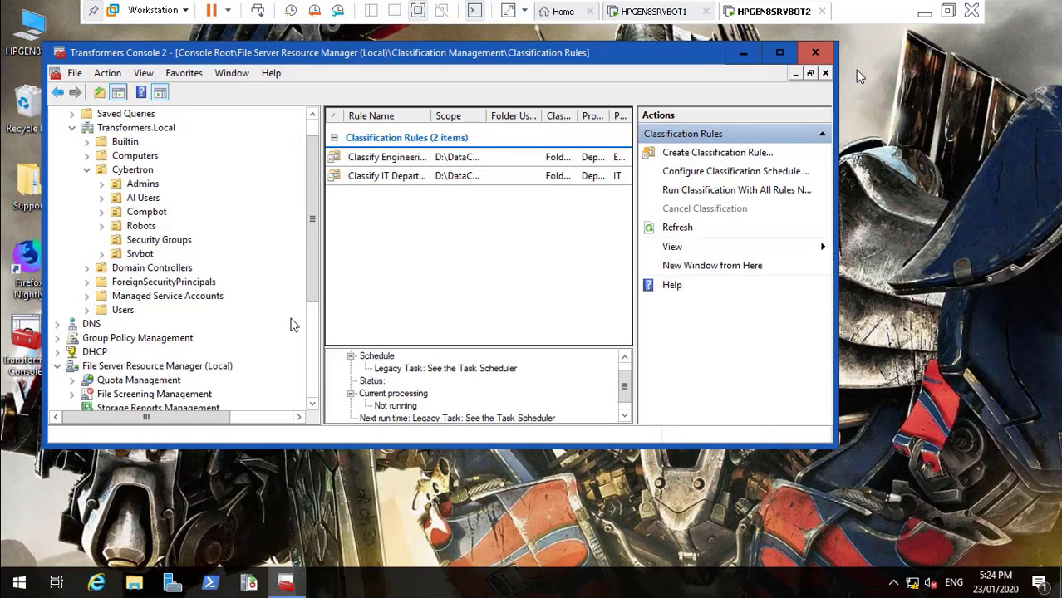
pyautogui.click(742, 57)
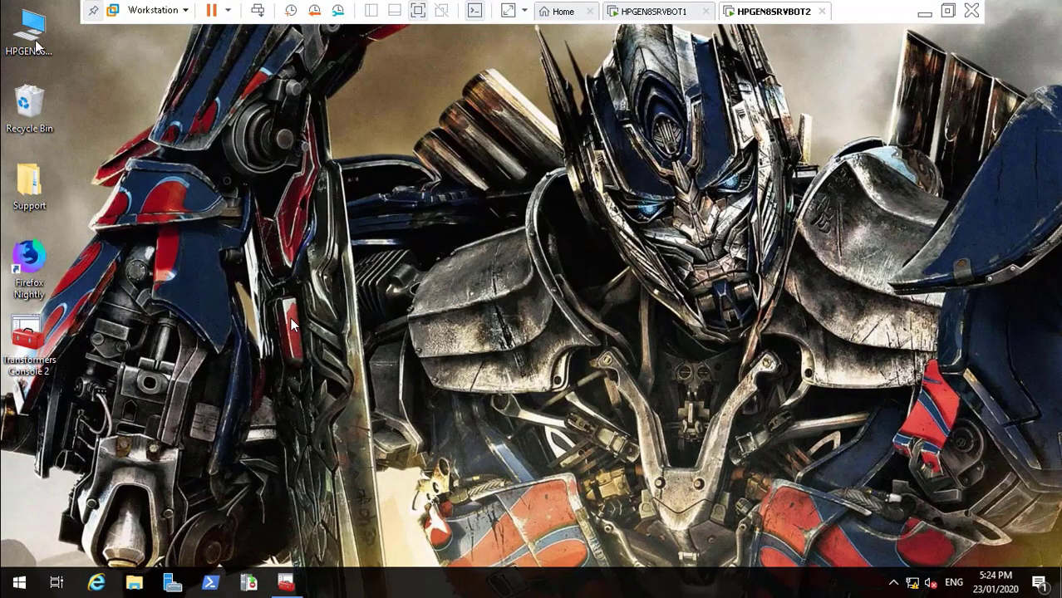
# Browse from This PC to the D:\DataCube folder
pyautogui.doubleClick(29, 32)
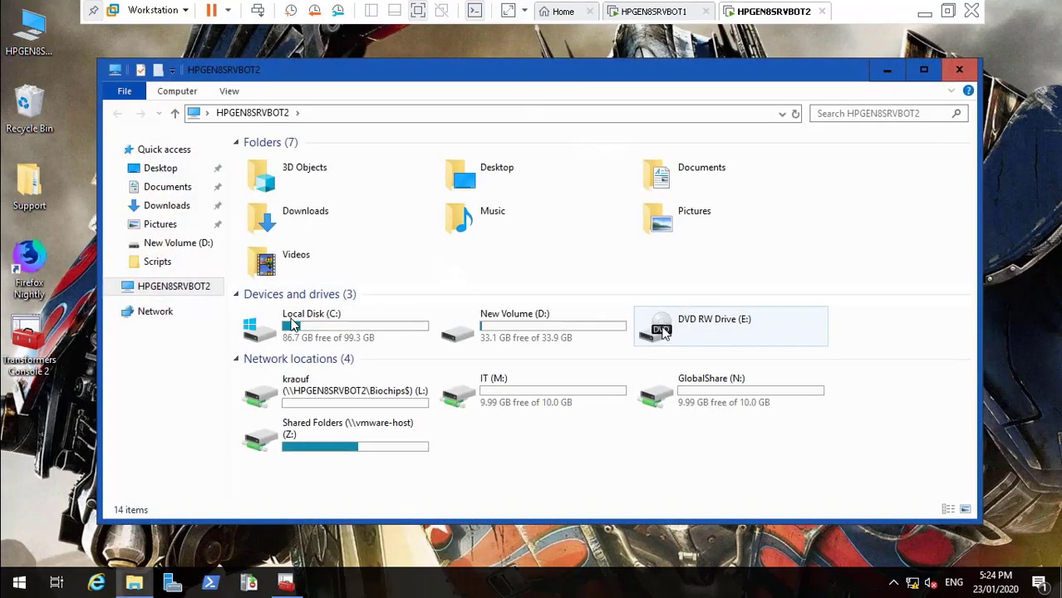
pyautogui.click(590, 328)
pyautogui.doubleClick(588, 329)
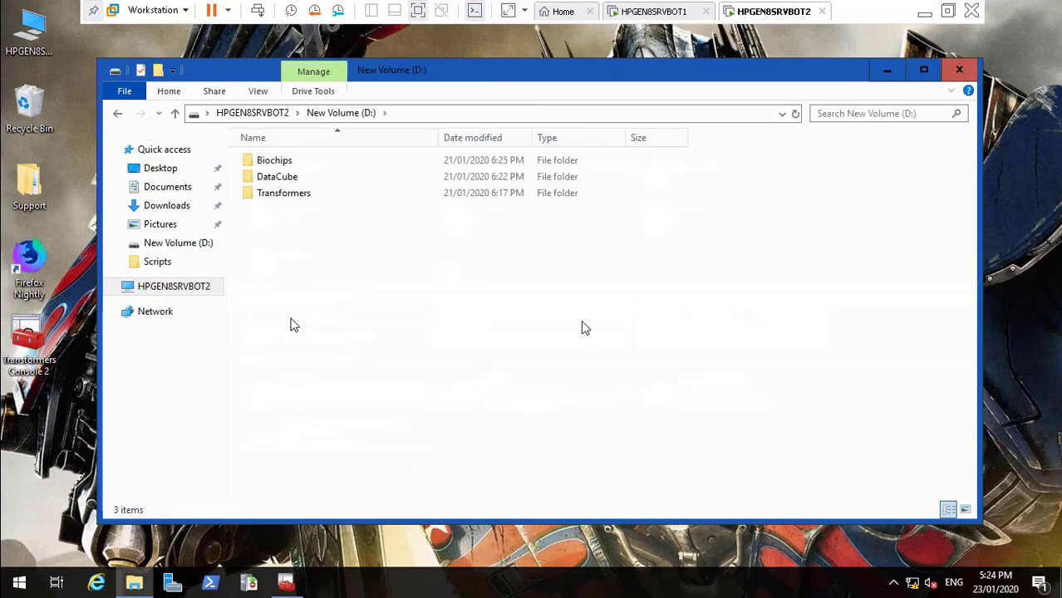
pyautogui.doubleClick(297, 180)
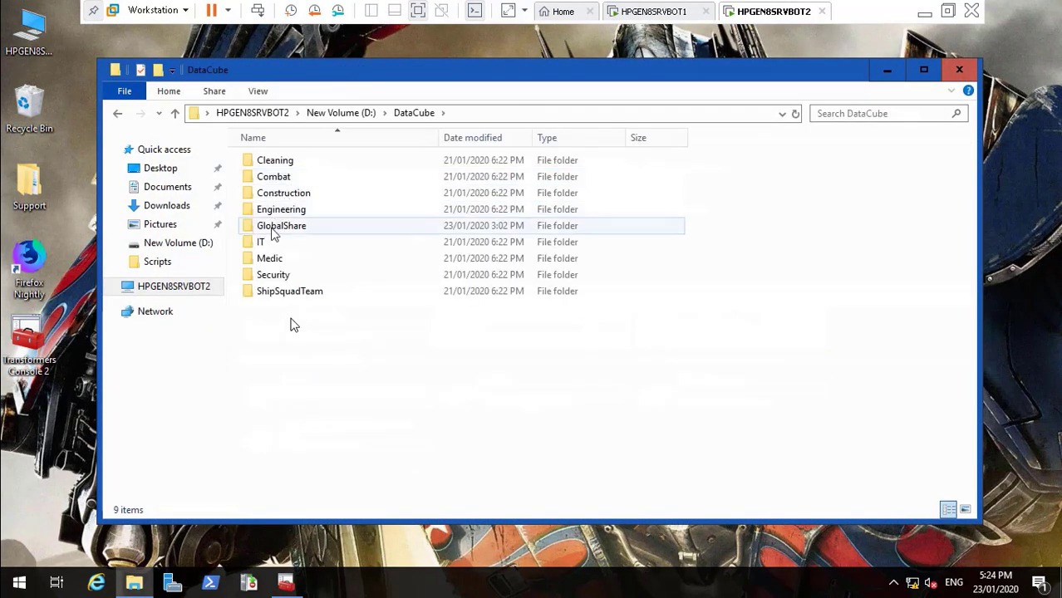
# Check the IT folder's Department classification, cancel, and refresh the DataCube listing
pyautogui.click(262, 243)
pyautogui.rightClick(262, 243)
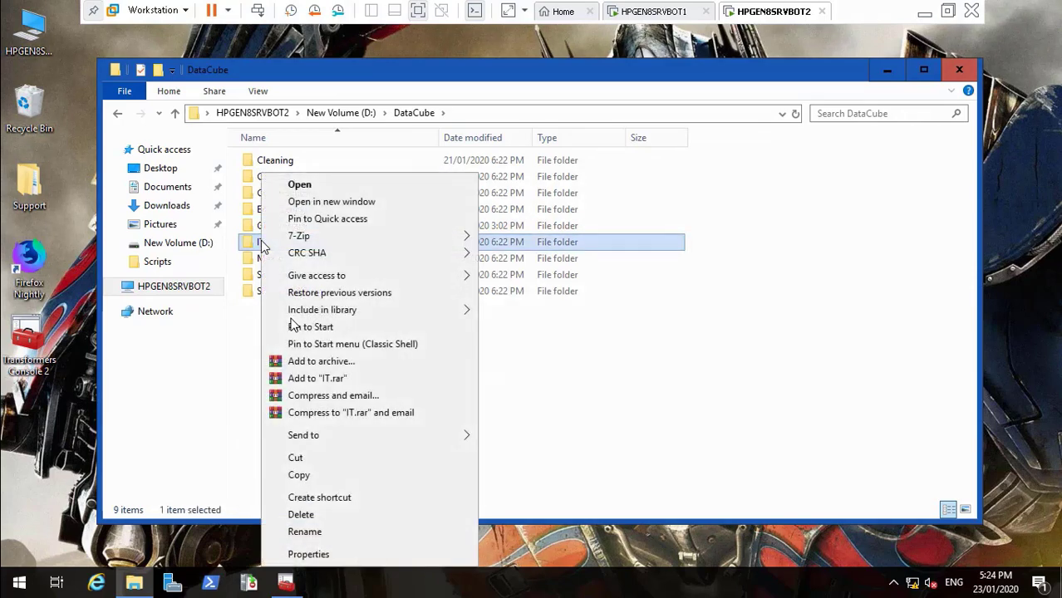
pyautogui.click(323, 557)
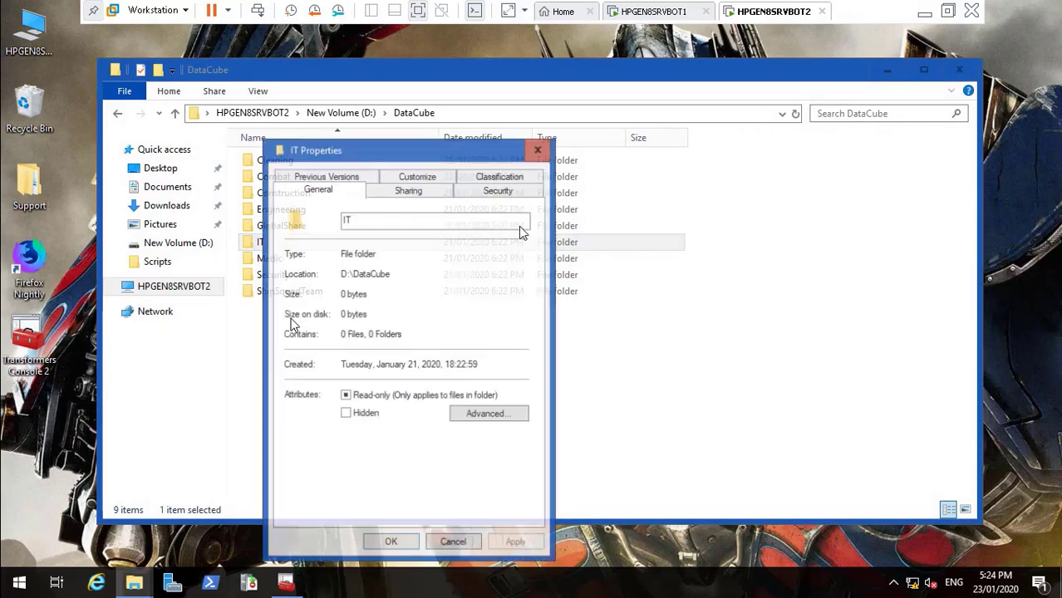
pyautogui.click(506, 174)
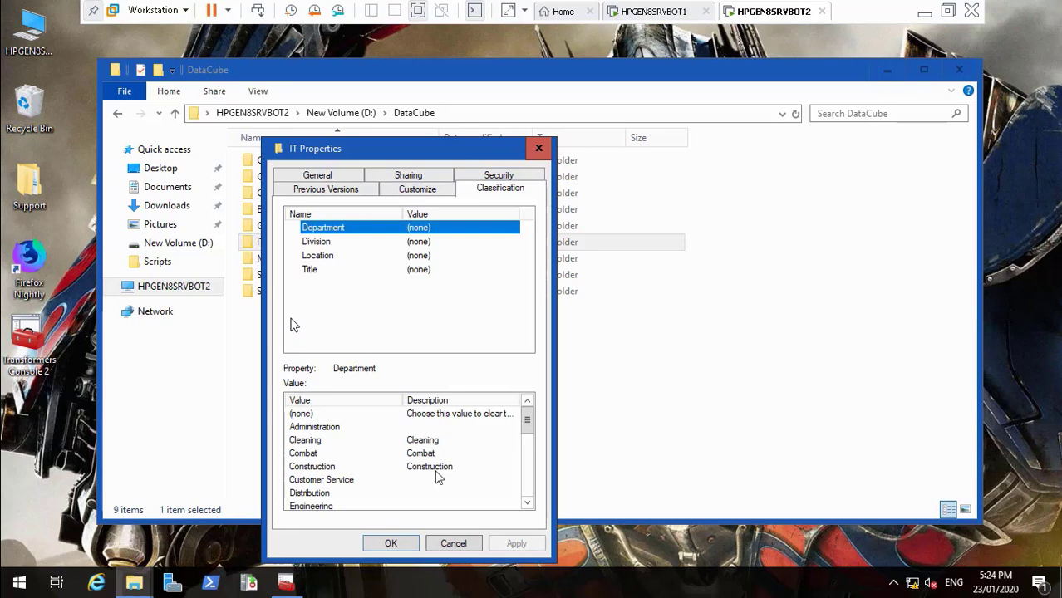
pyautogui.click(454, 545)
pyautogui.rightClick(356, 385)
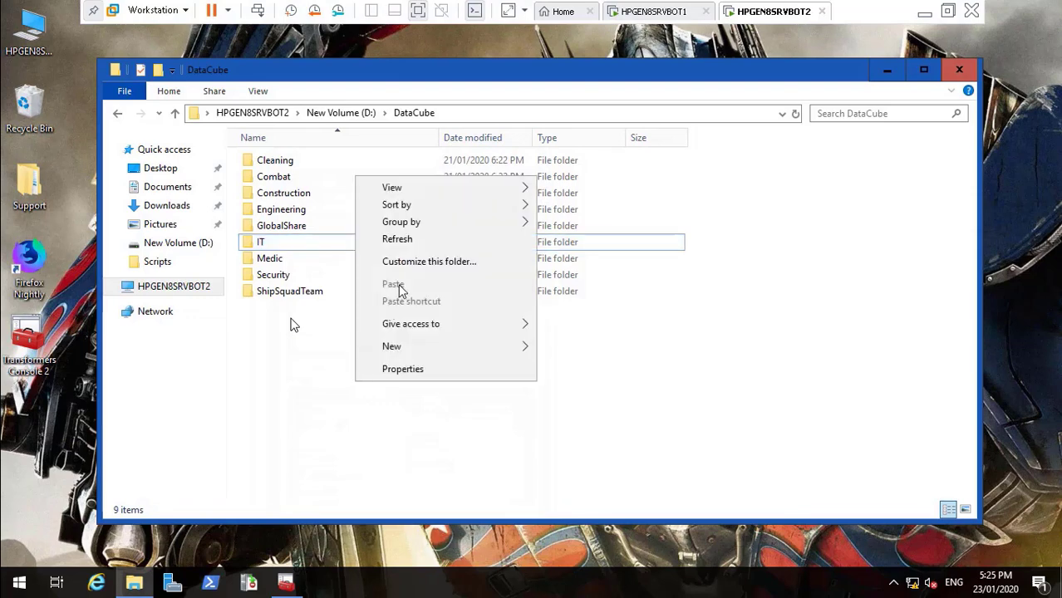
pyautogui.click(403, 242)
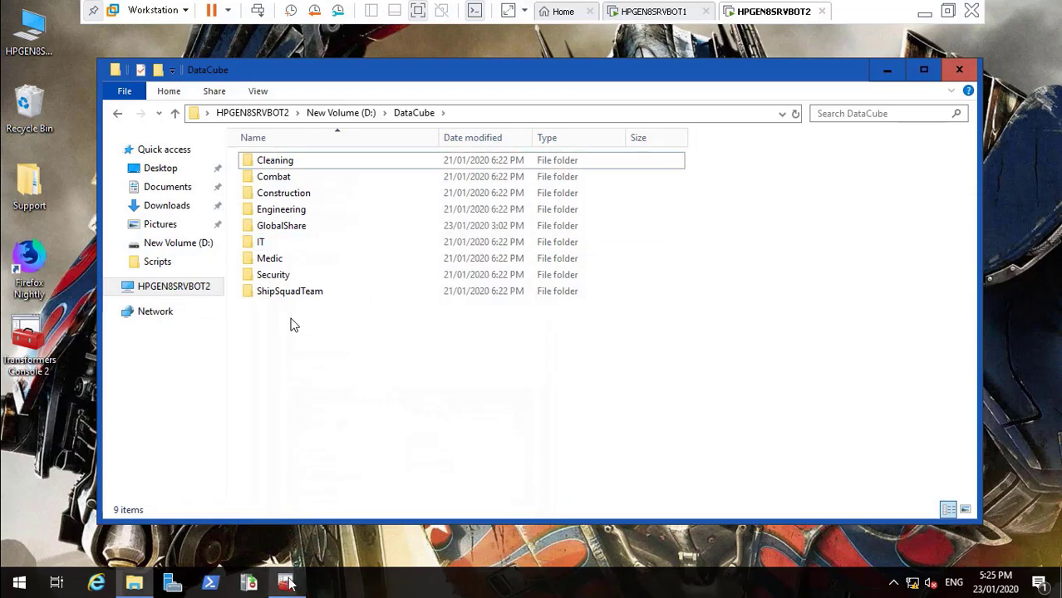
# Maximize the console and review the IT and Engineering classification rules
pyautogui.click(285, 582)
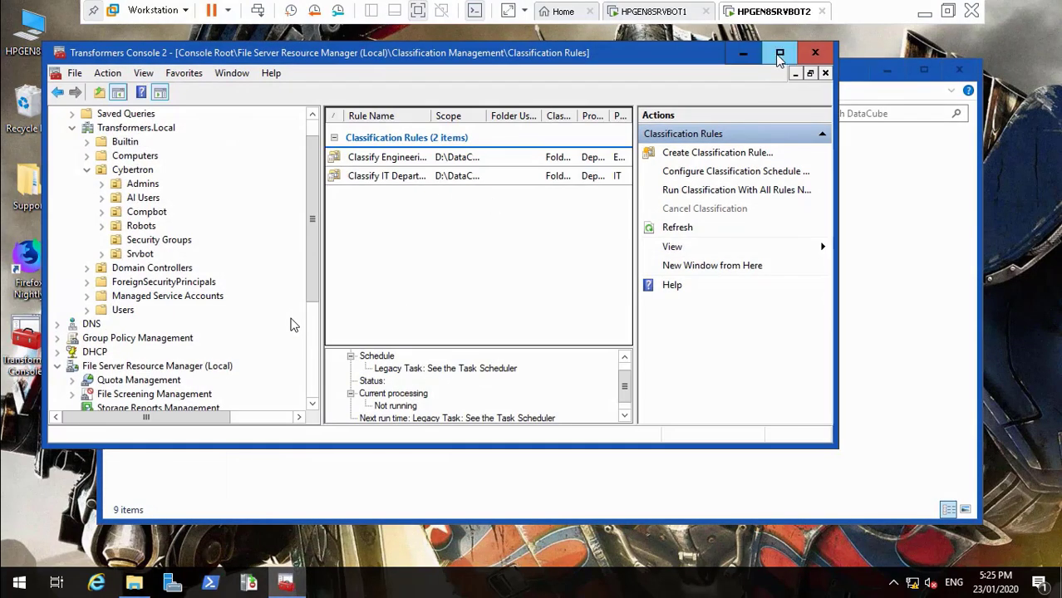
pyautogui.click(779, 55)
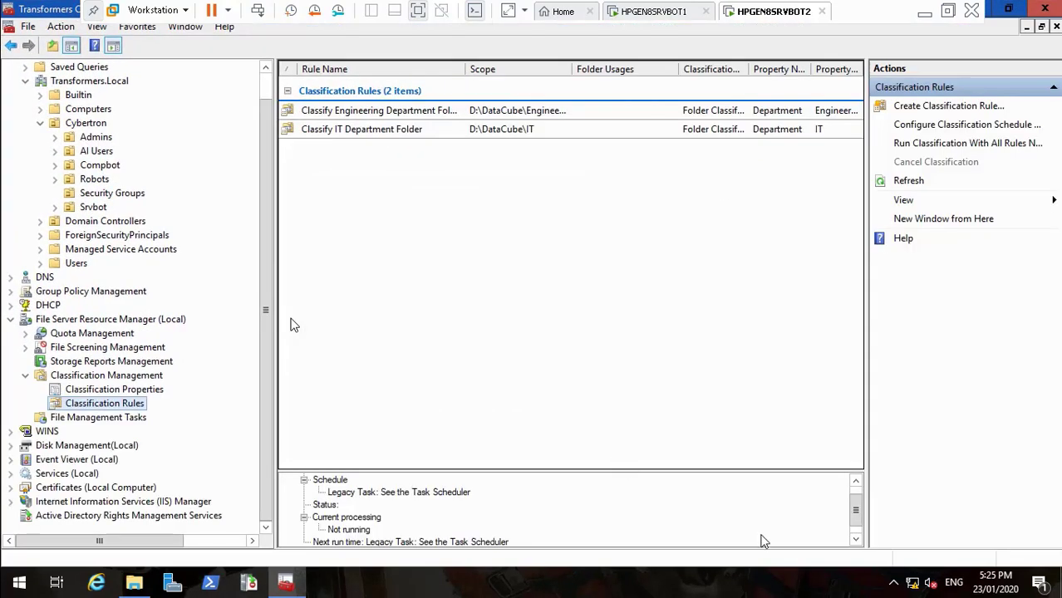
pyautogui.click(855, 541)
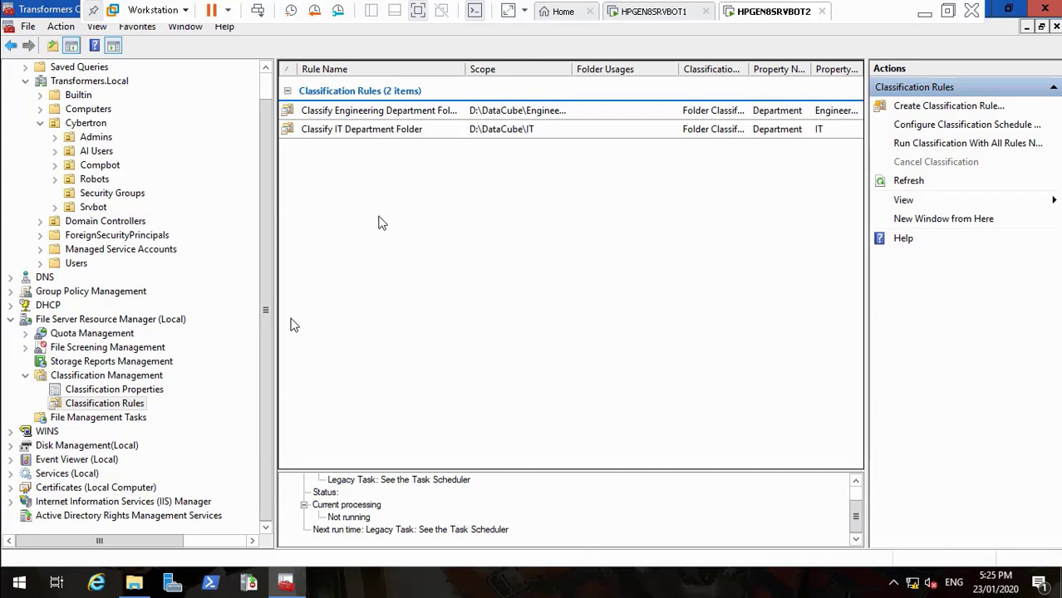
pyautogui.click(343, 132)
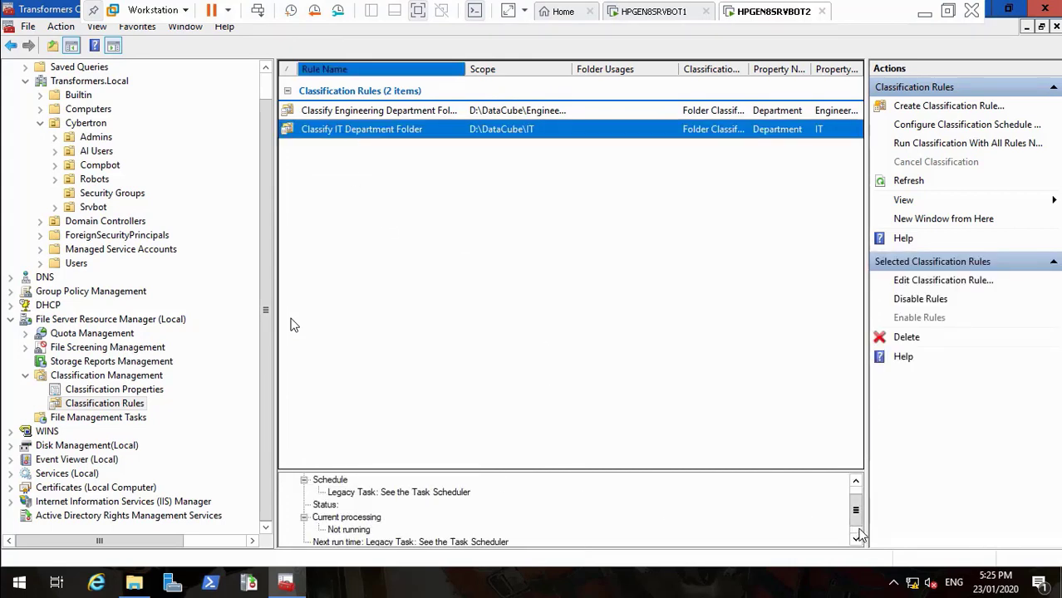
pyautogui.click(855, 483)
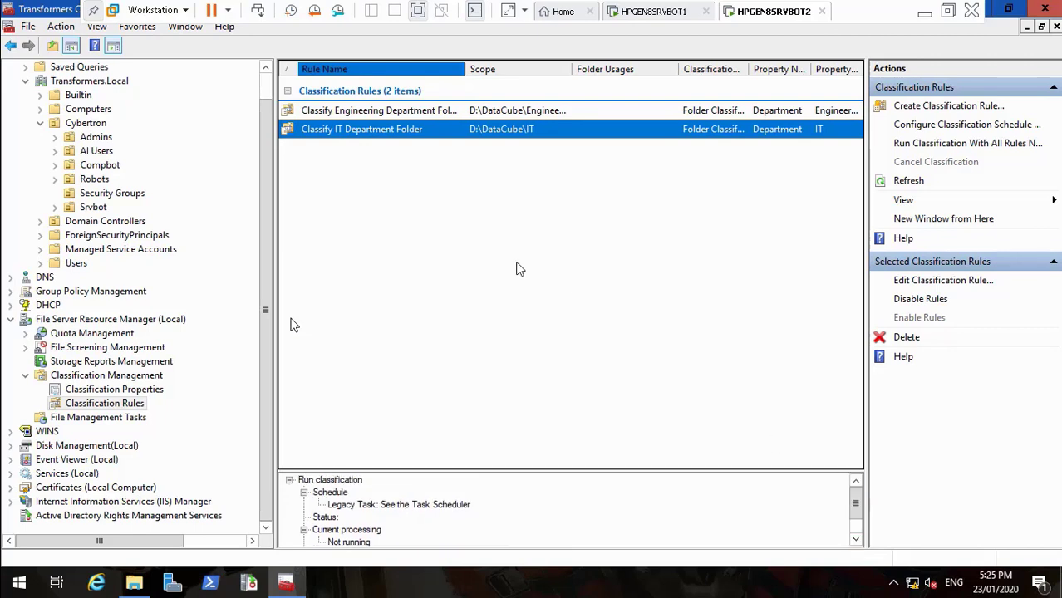
pyautogui.click(394, 115)
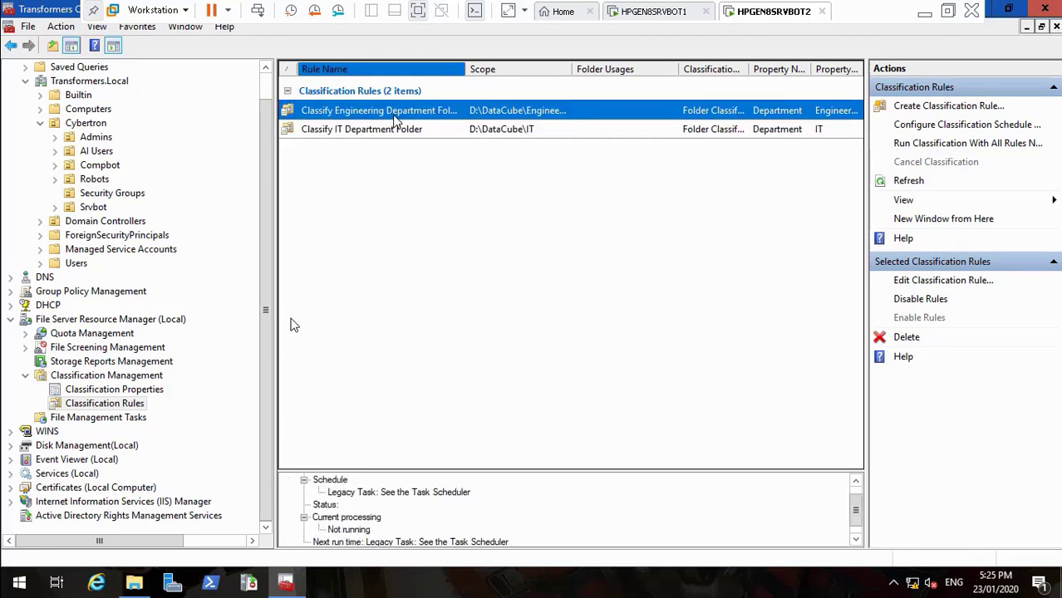
pyautogui.rightClick(396, 120)
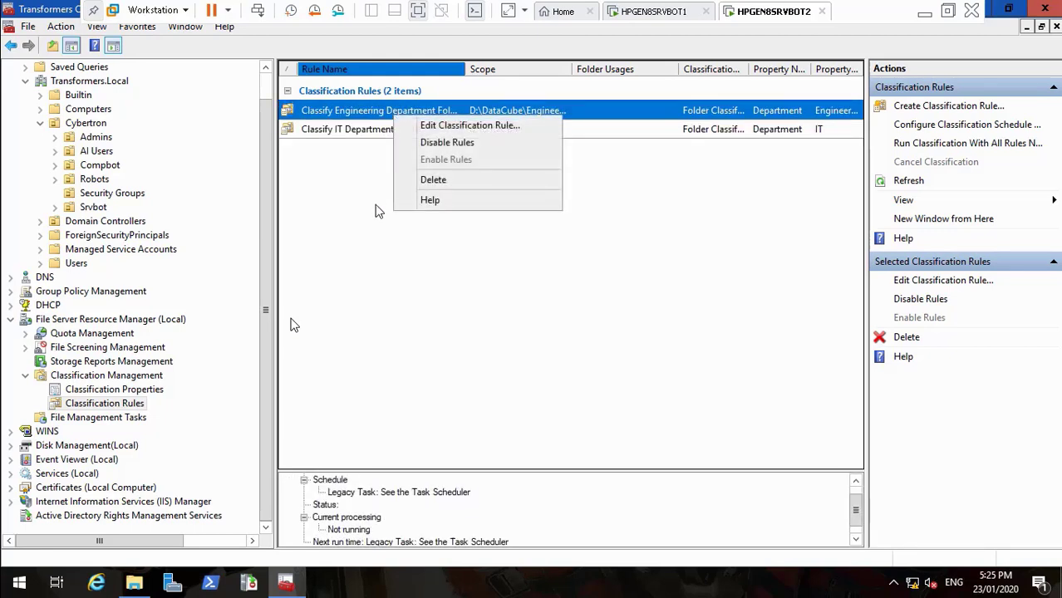
pyautogui.click(368, 241)
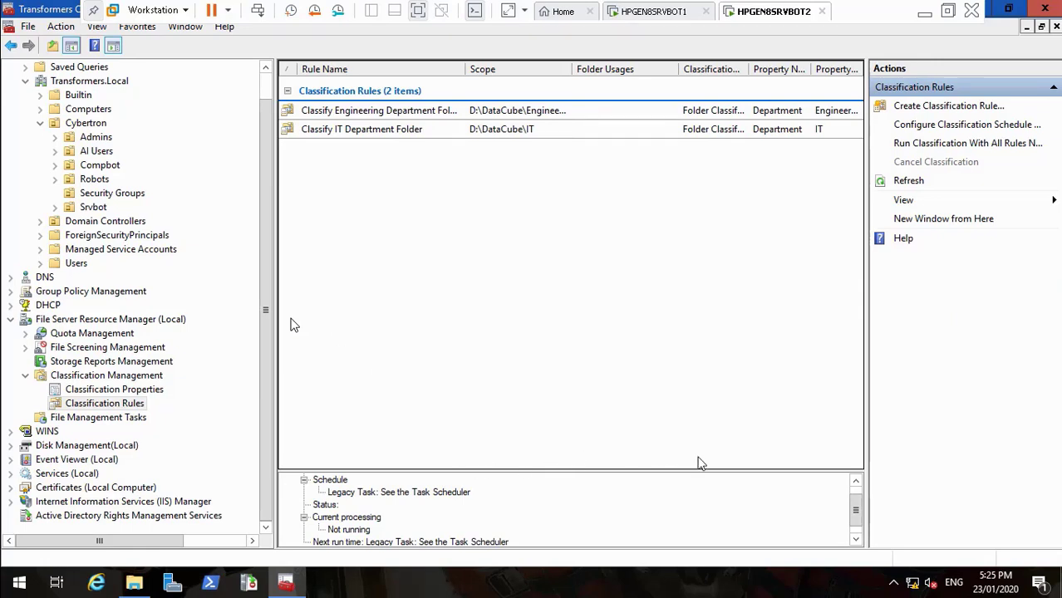
# Bring the File Explorer DataCube window back to the front
pyautogui.click(855, 540)
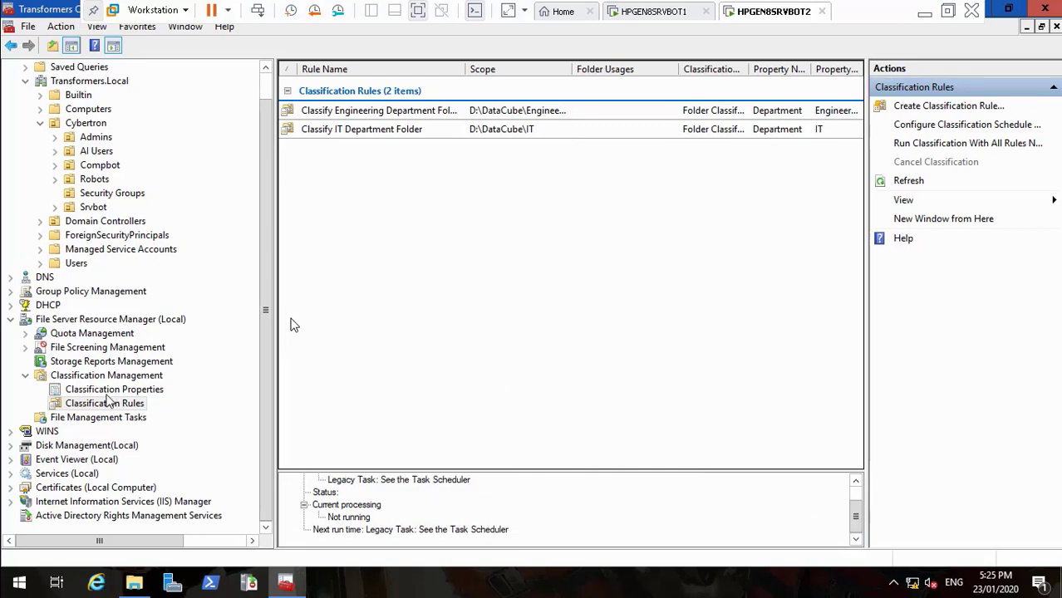
pyautogui.click(136, 585)
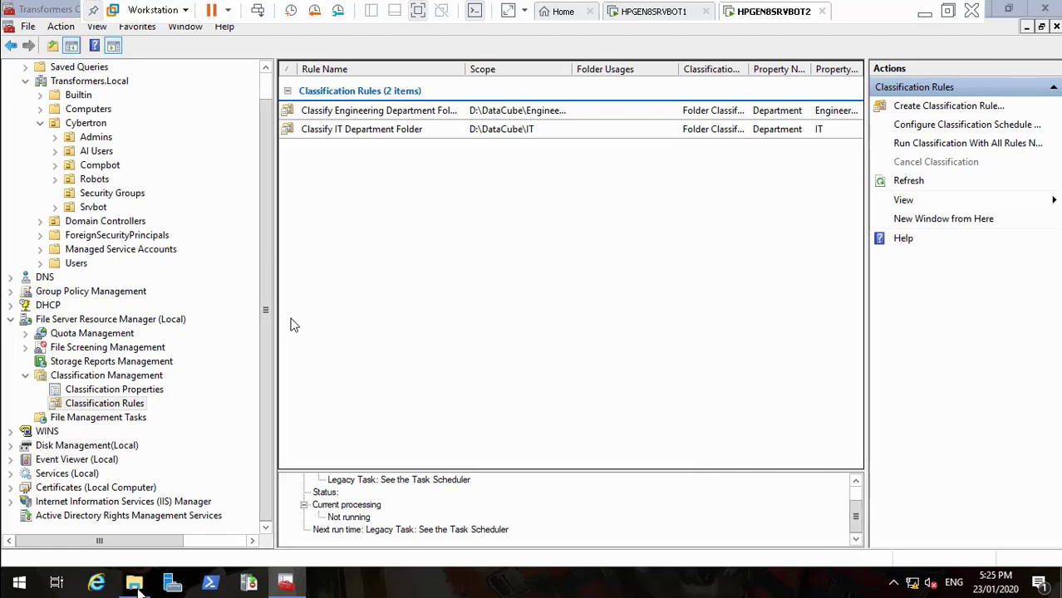
pyautogui.click(136, 585)
pyautogui.click(136, 585)
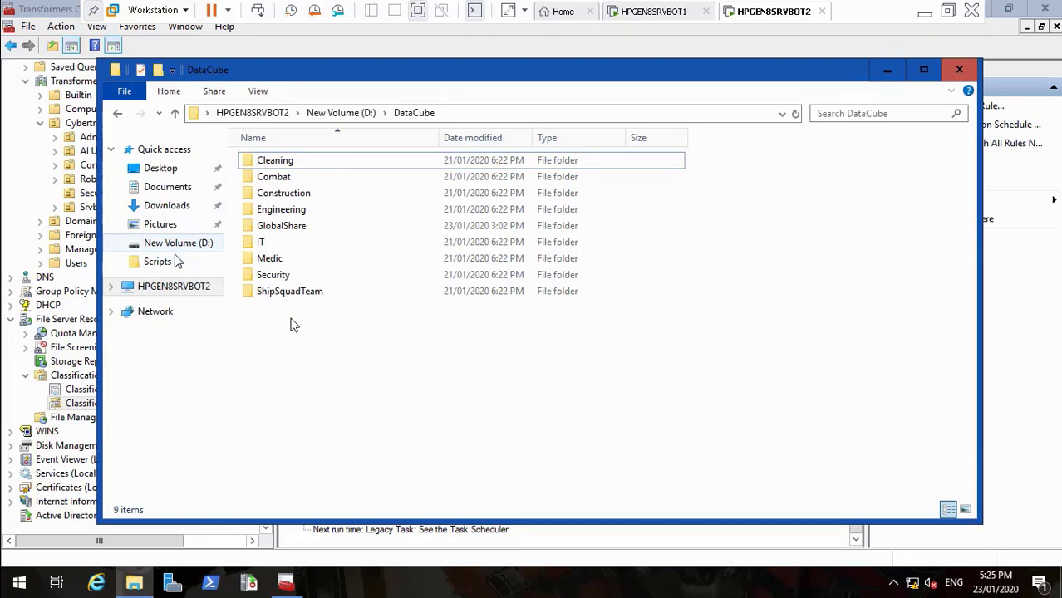
# Browse to C:\StorageReports\Interactive
pyautogui.click(175, 288)
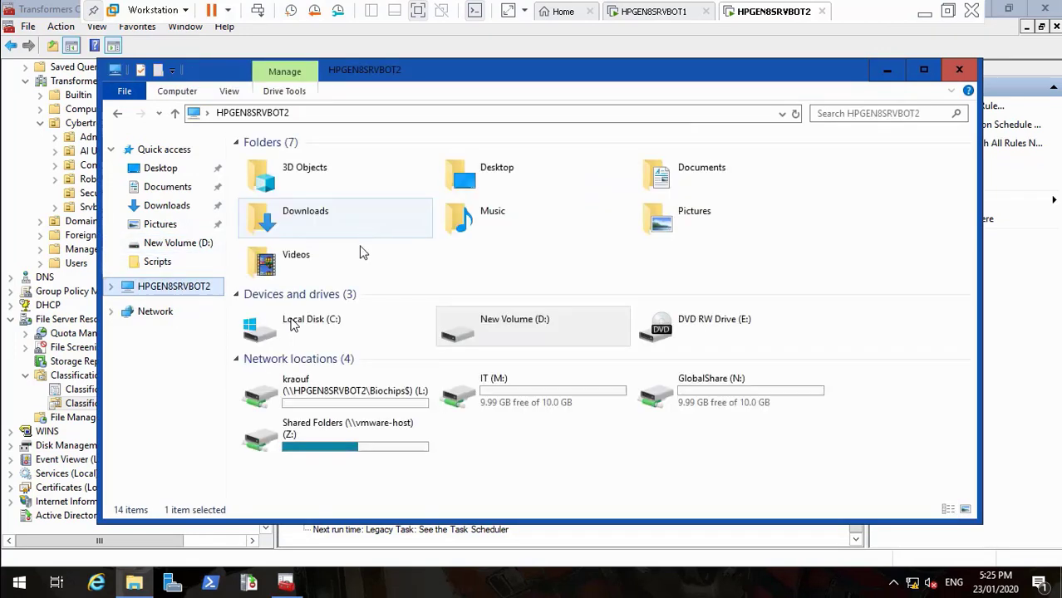
pyautogui.doubleClick(339, 333)
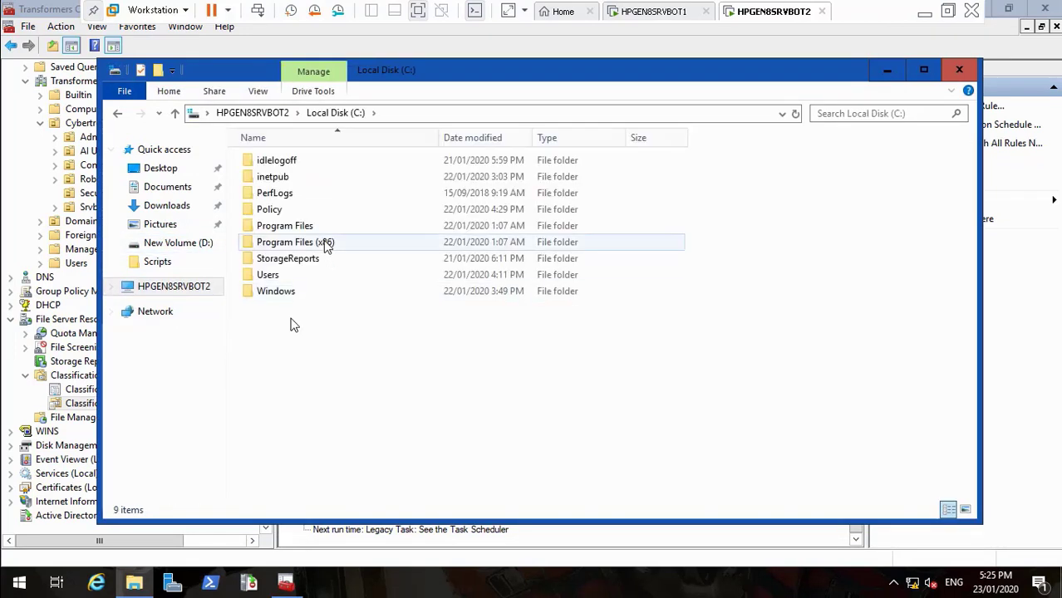
pyautogui.doubleClick(307, 262)
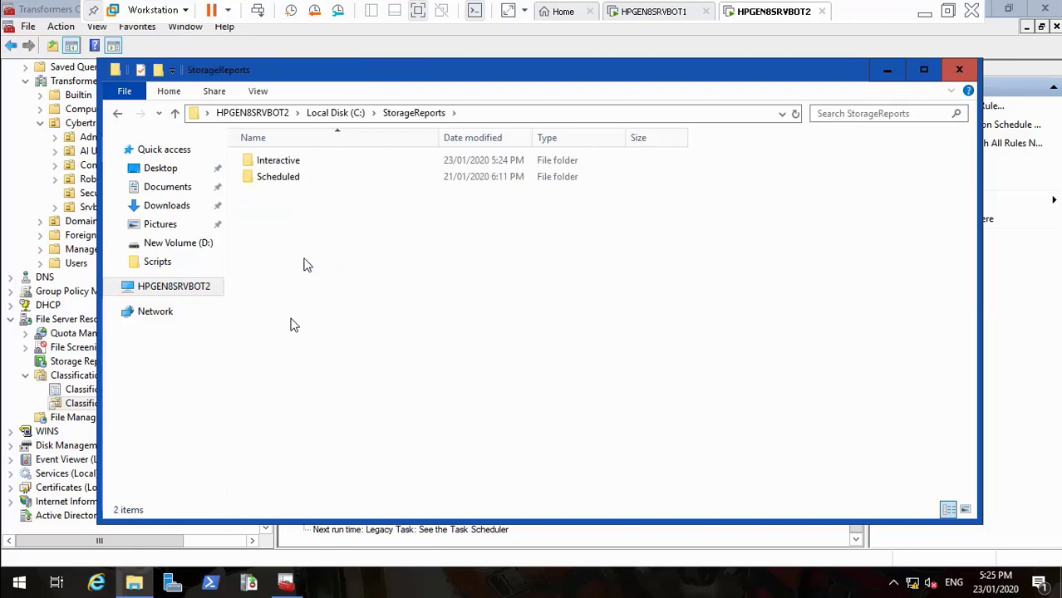
pyautogui.doubleClick(291, 163)
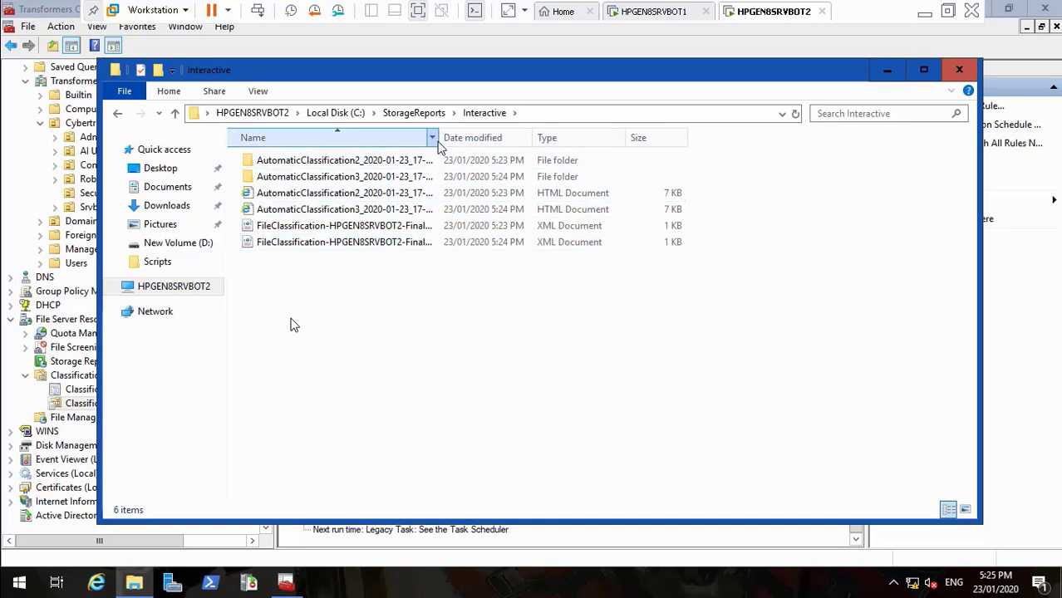
# Widen the Name column and open the AutomaticClassification2 HTML report
pyautogui.moveTo(441, 146); pyautogui.dragTo(620, 141)
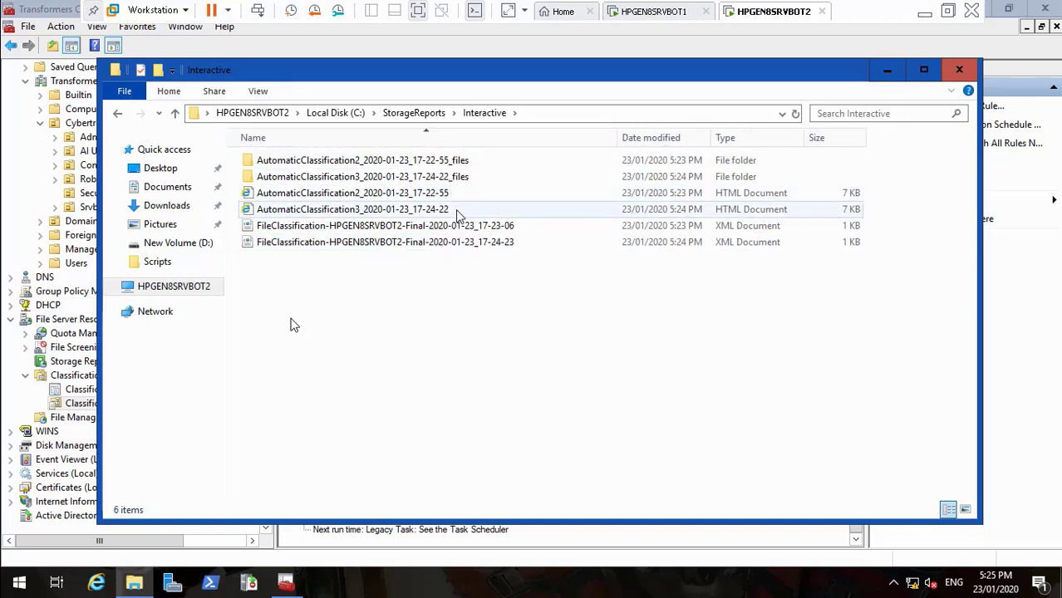
pyautogui.click(420, 213)
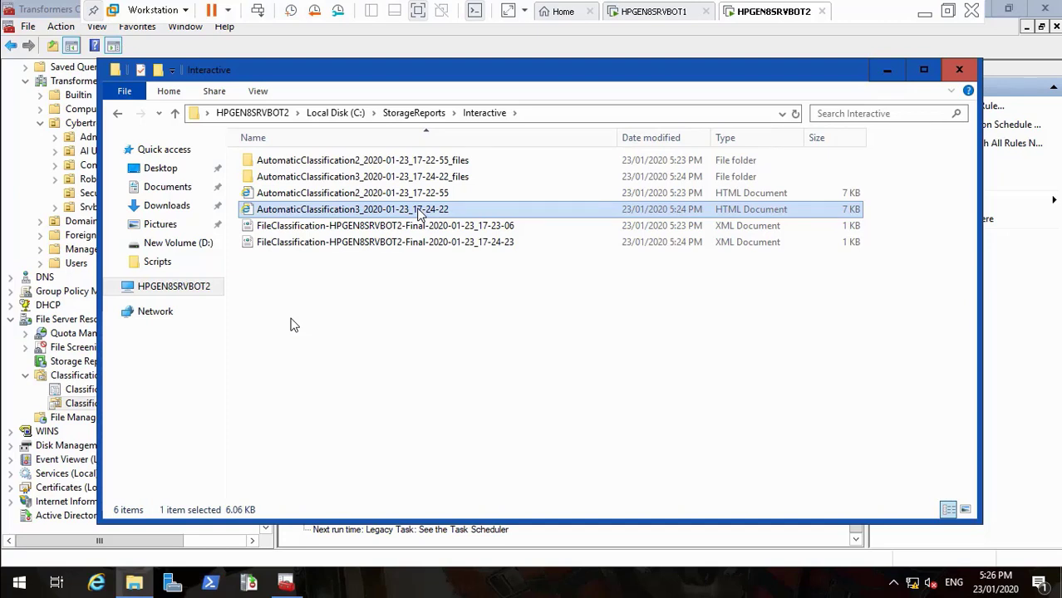
pyautogui.click(388, 194)
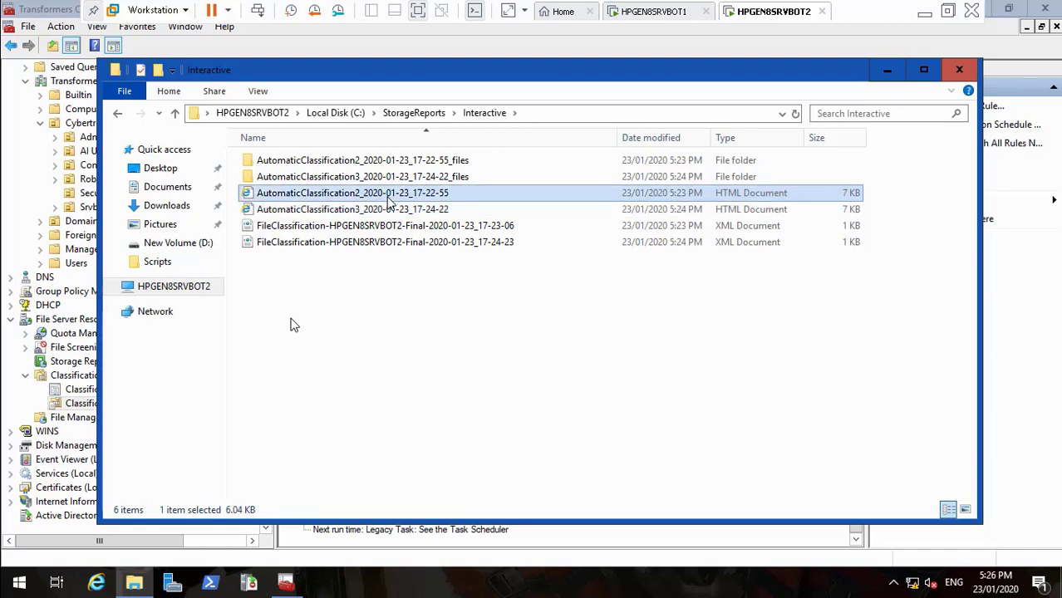
pyautogui.doubleClick(388, 198)
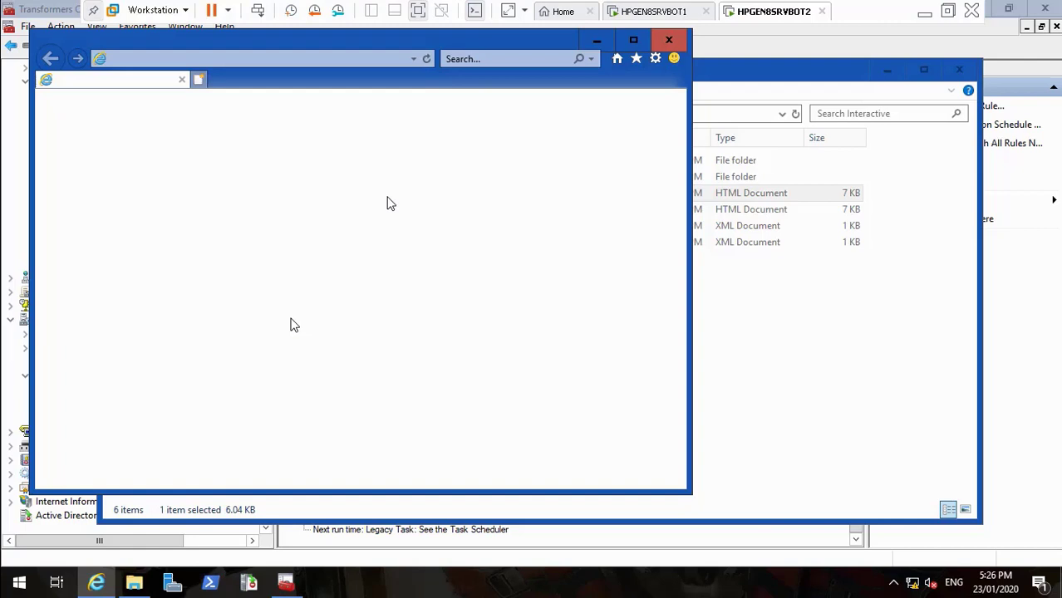
# Close the unresponsive Internet Explorer window, return to HPGEN8SRVBOT2, and minimize the console
pyautogui.click(595, 41)
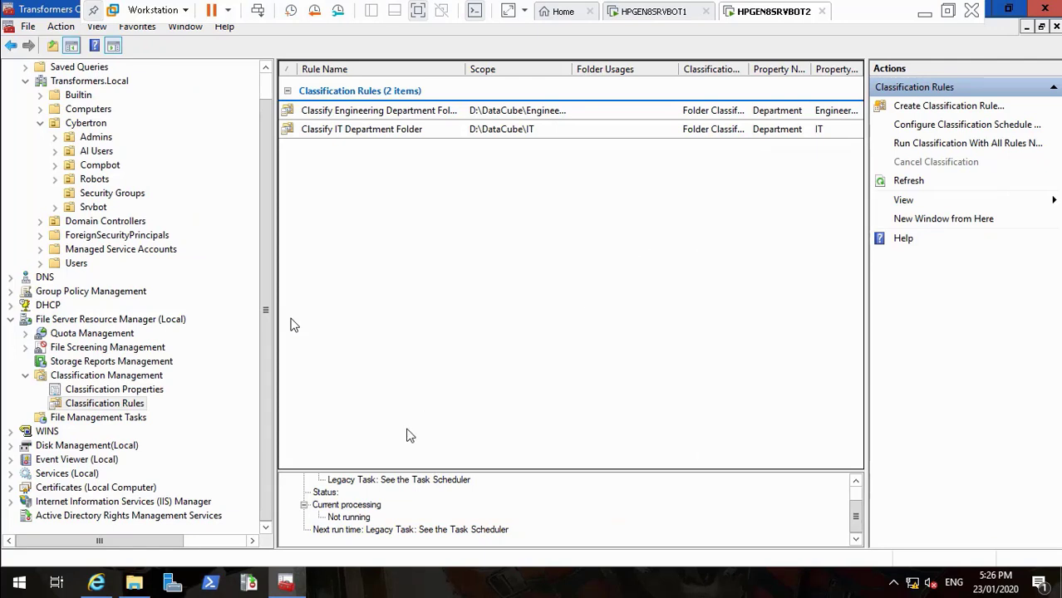
pyautogui.click(924, 12)
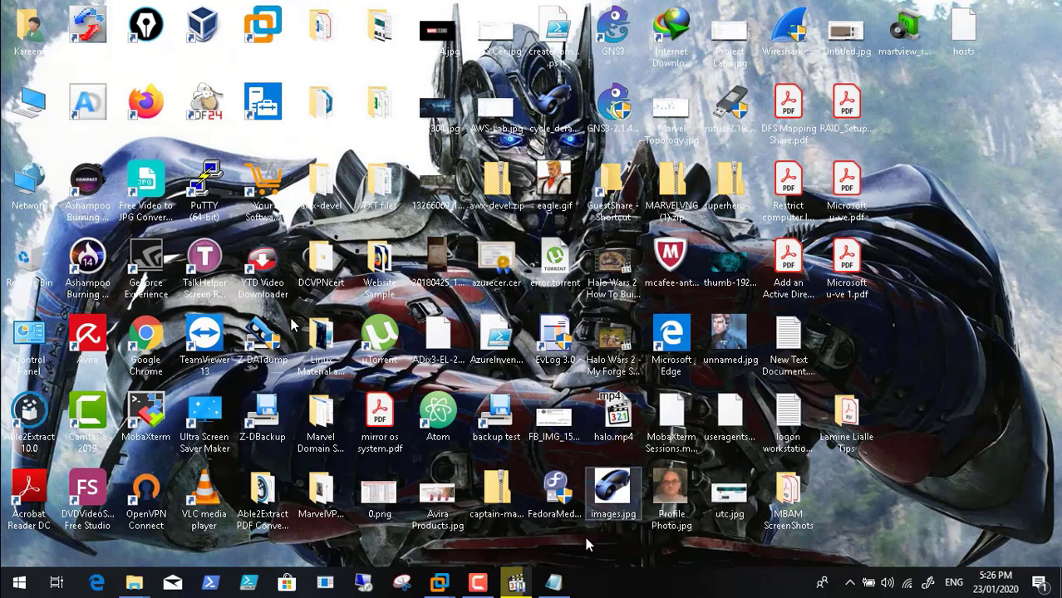
pyautogui.click(486, 588)
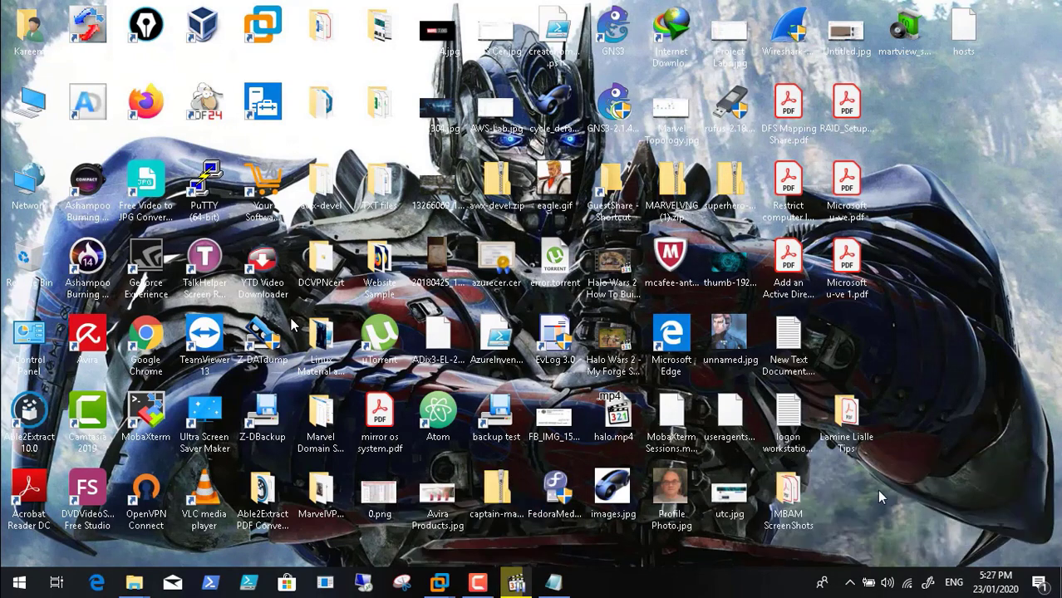
pyautogui.moveTo(439, 583)
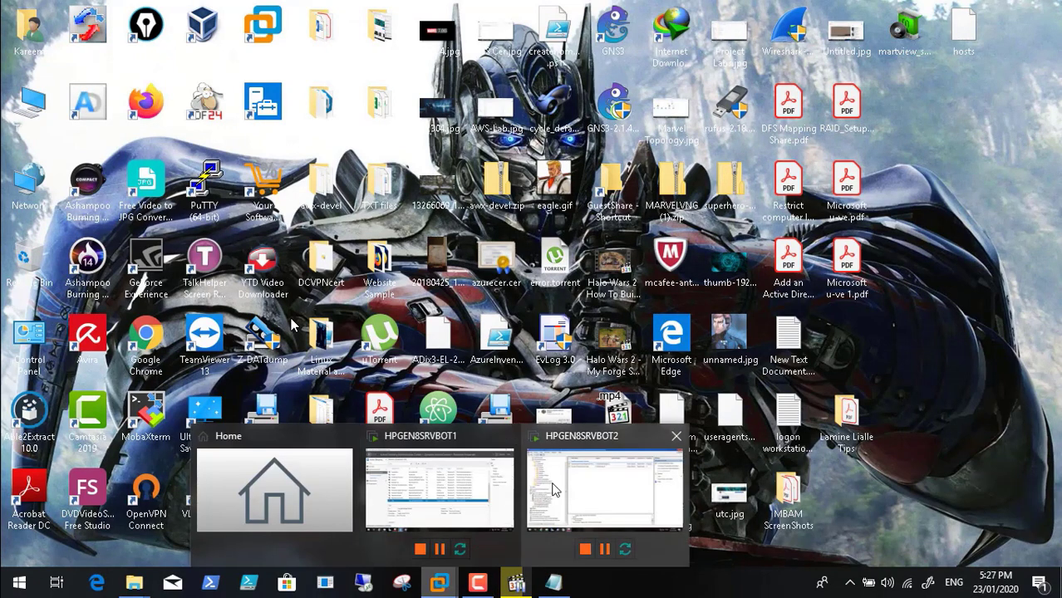
pyautogui.click(555, 490)
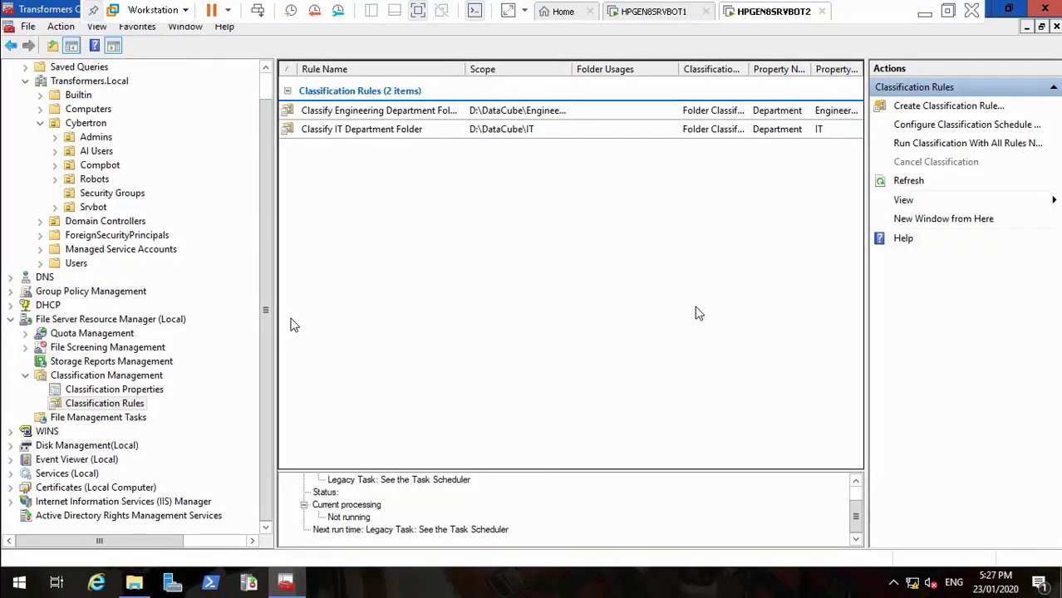
pyautogui.click(1006, 10)
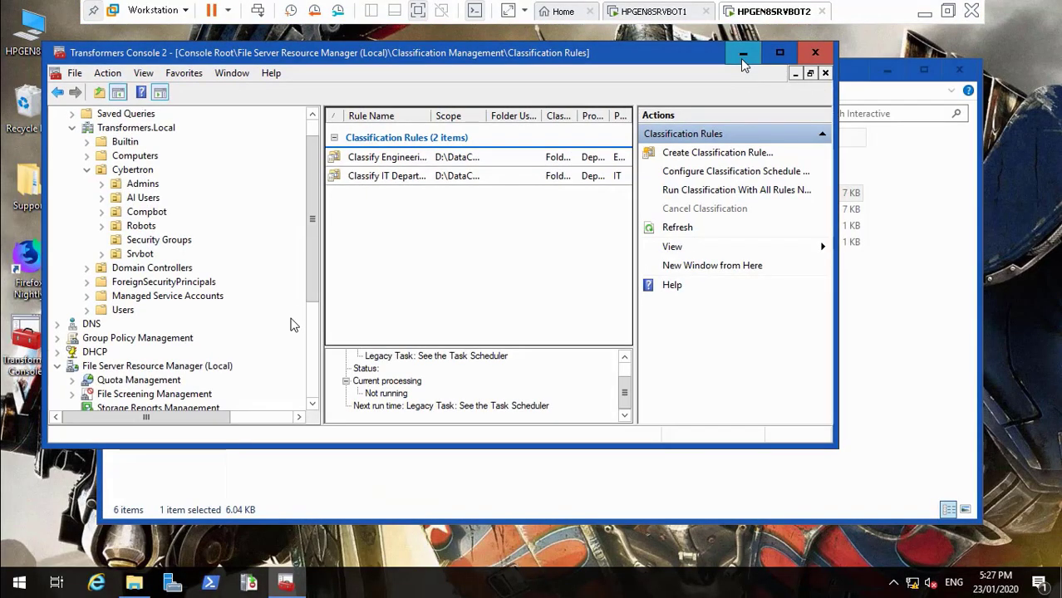
pyautogui.click(743, 54)
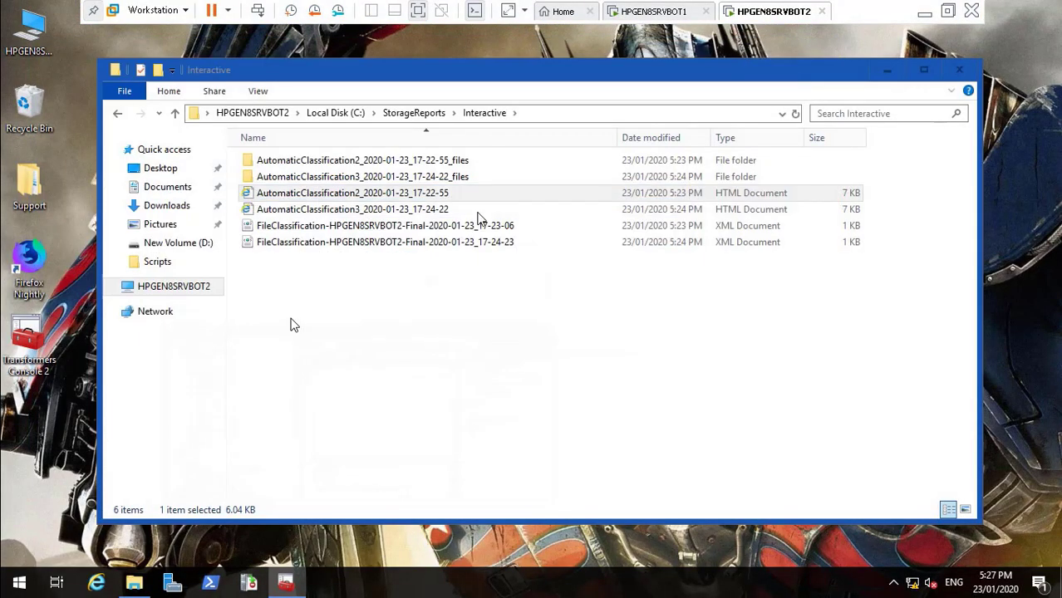
# Create a New Text Document in D:\DataCube\IT
pyautogui.click(182, 287)
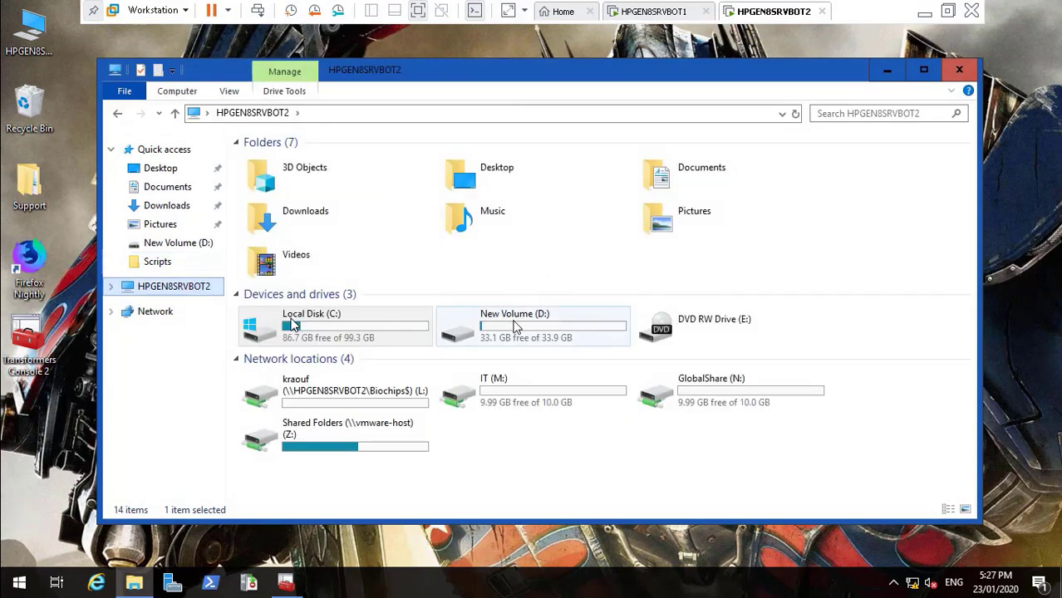
pyautogui.doubleClick(515, 327)
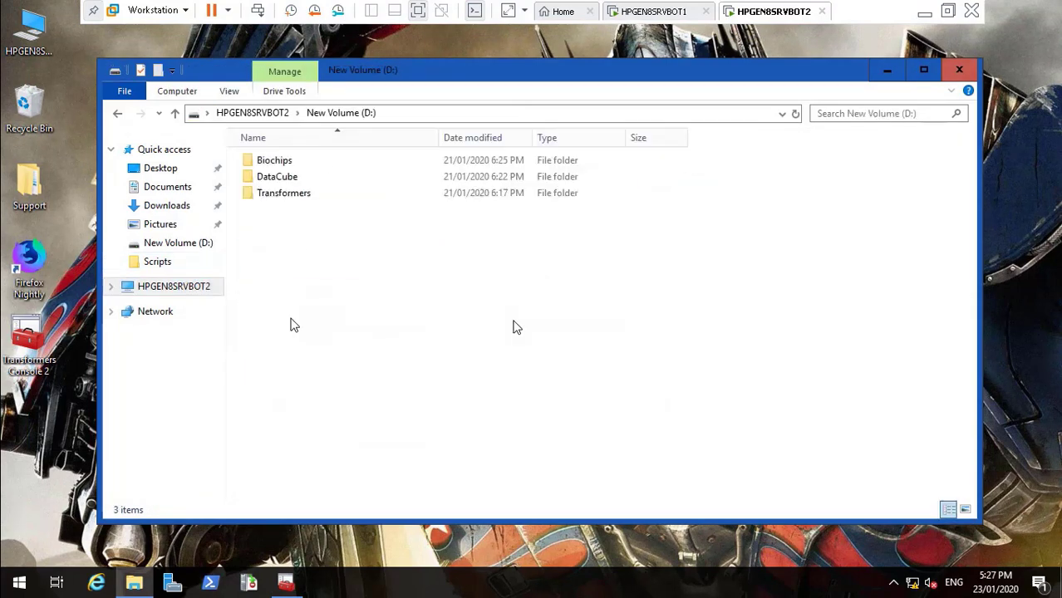
pyautogui.doubleClick(295, 178)
pyautogui.doubleClick(267, 246)
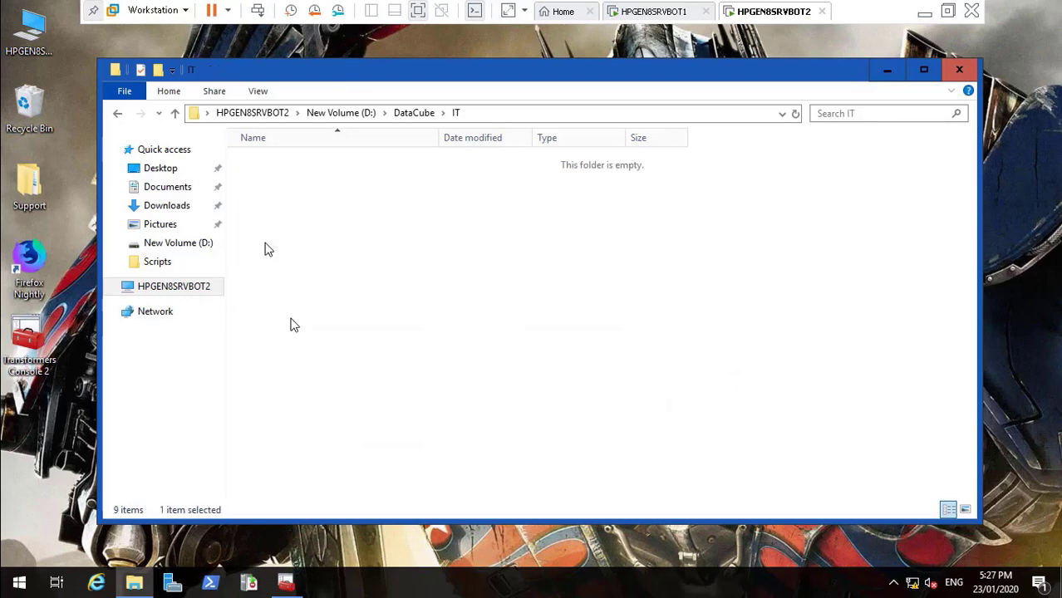
pyautogui.rightClick(293, 249)
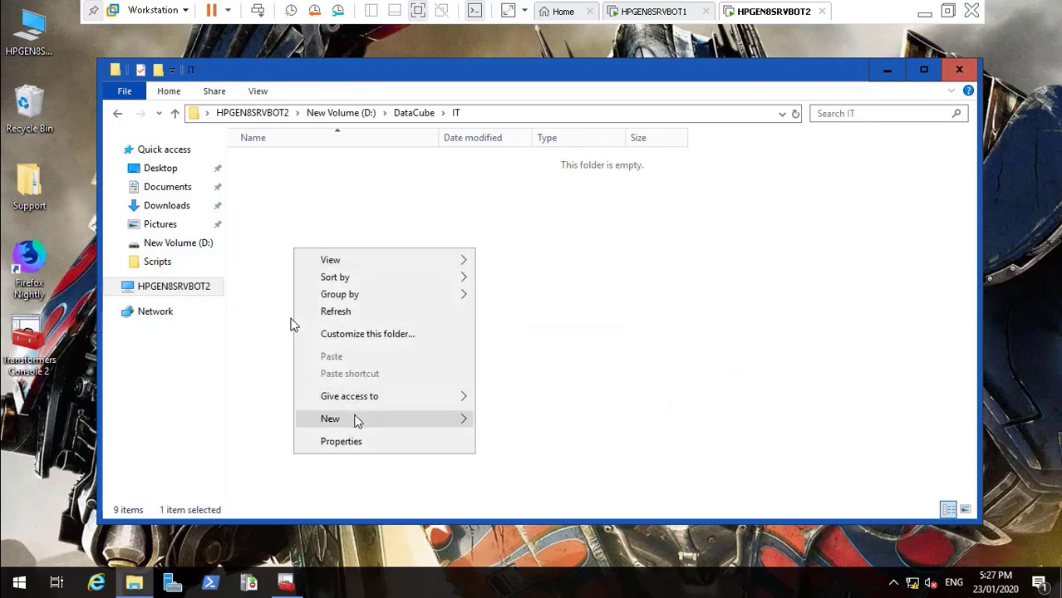
pyautogui.moveTo(395, 420)
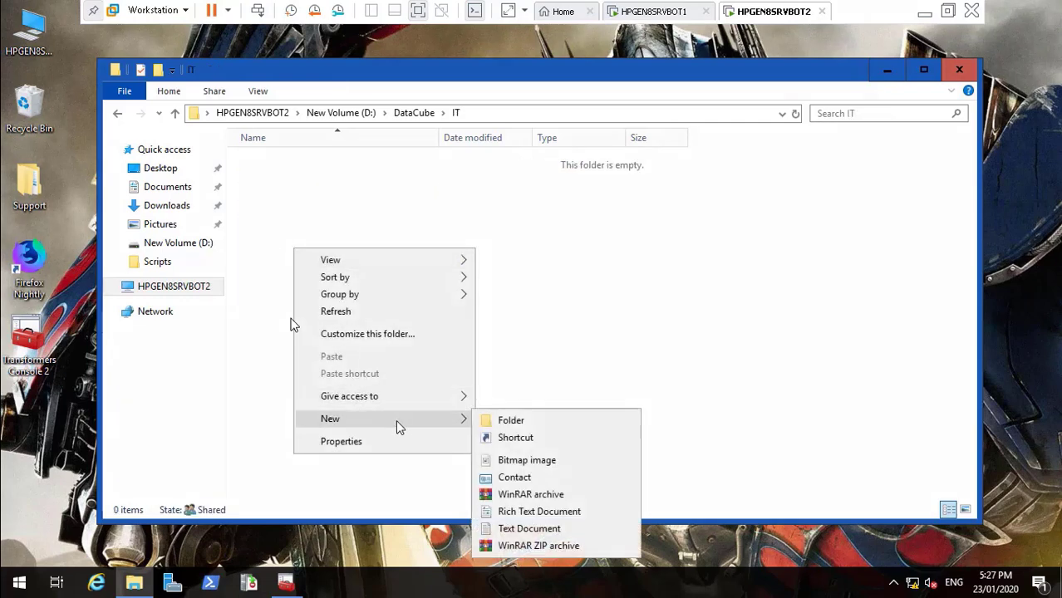
pyautogui.click(526, 529)
pyautogui.click(302, 188)
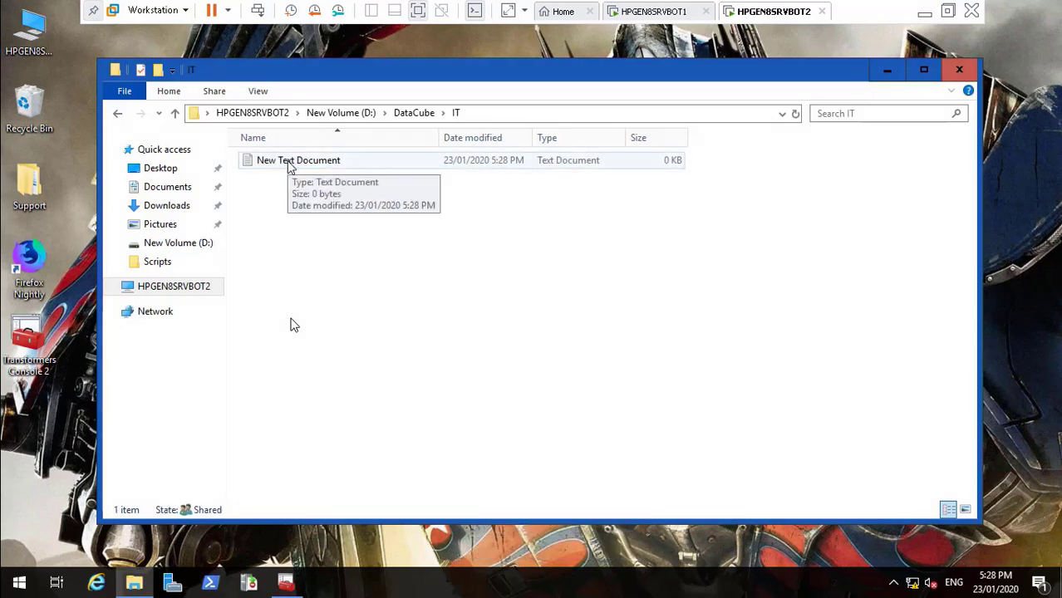
# Check the New Text Document's classification properties, then cancel
pyautogui.rightClick(287, 162)
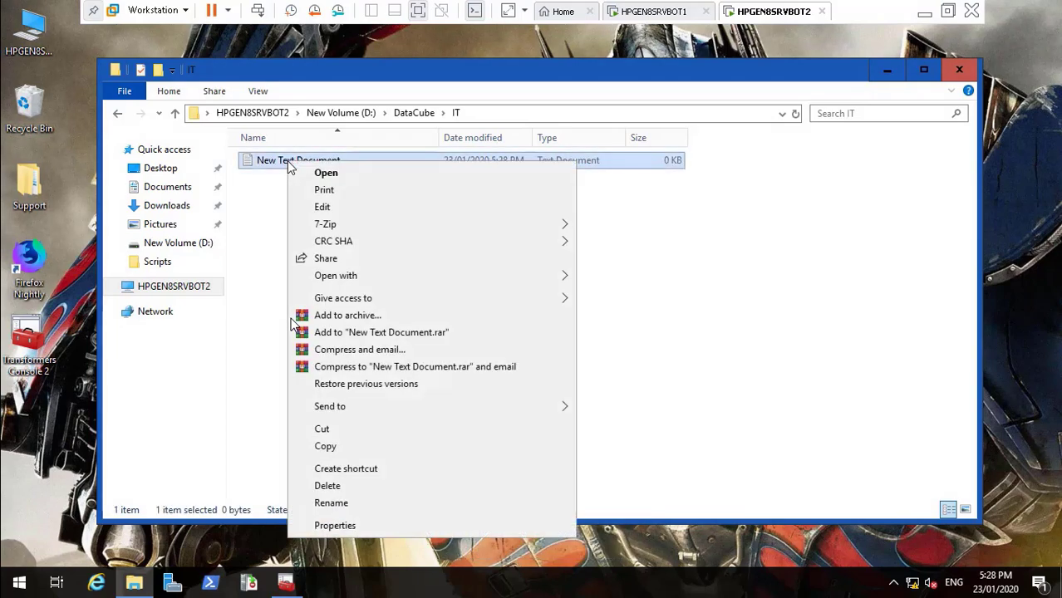
pyautogui.click(356, 521)
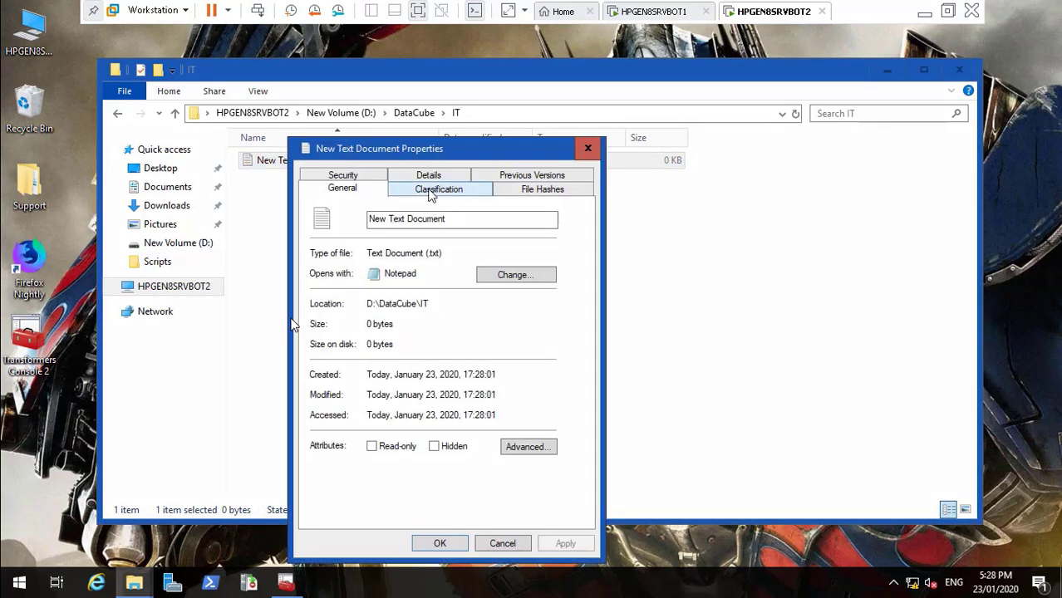
pyautogui.click(432, 190)
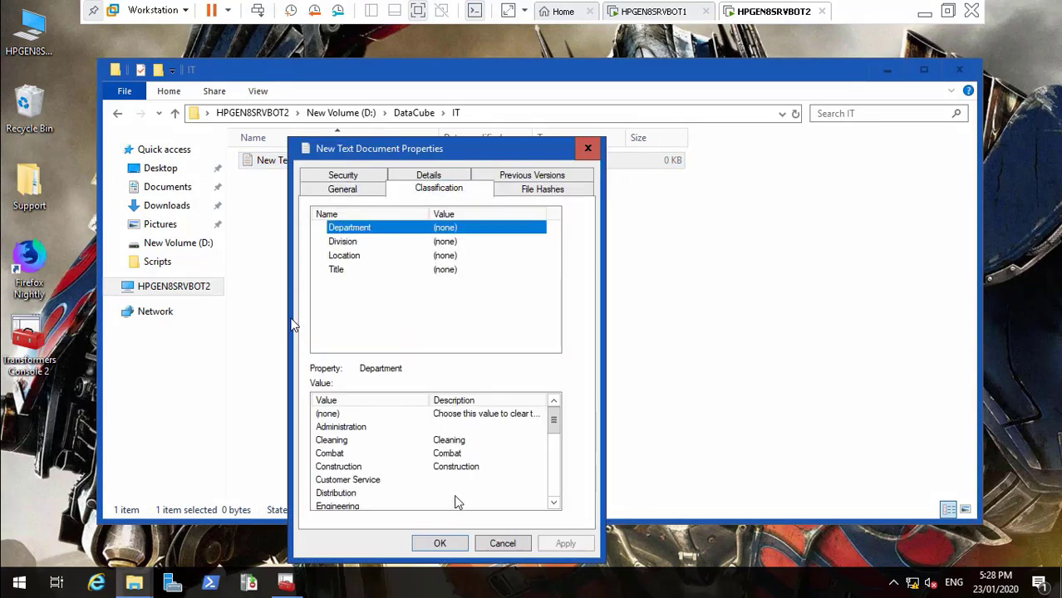
pyautogui.click(499, 545)
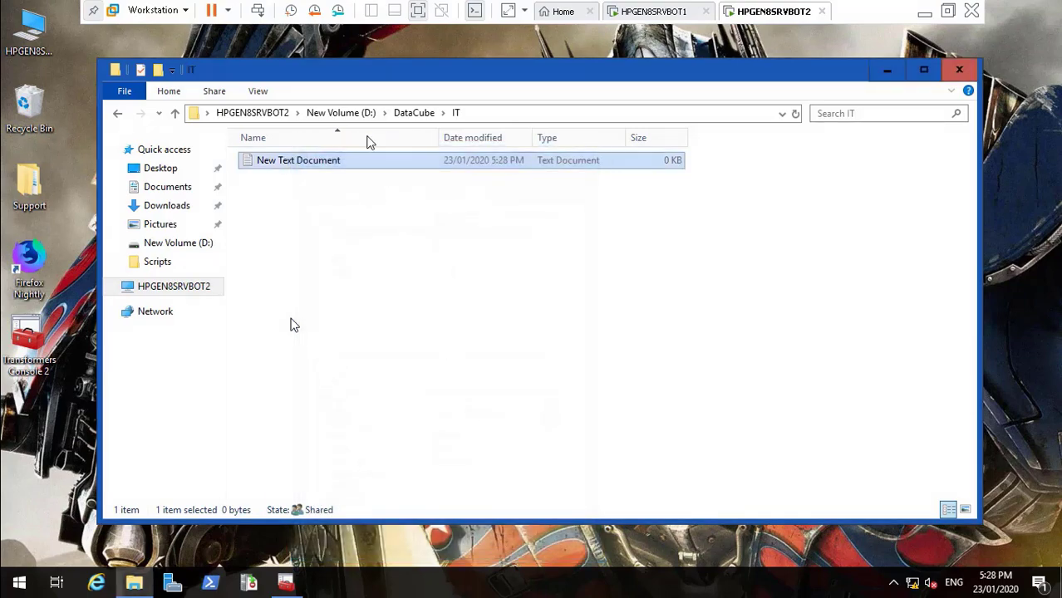
# Close File Explorer and bring the File Server Resource Manager console back full-screen
pyautogui.click(340, 113)
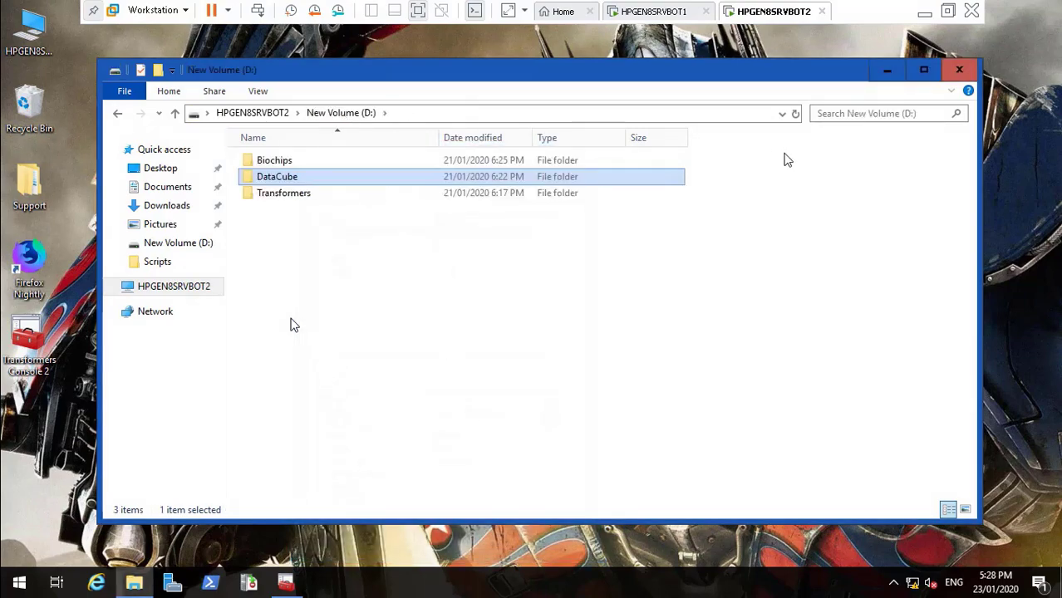
pyautogui.click(959, 72)
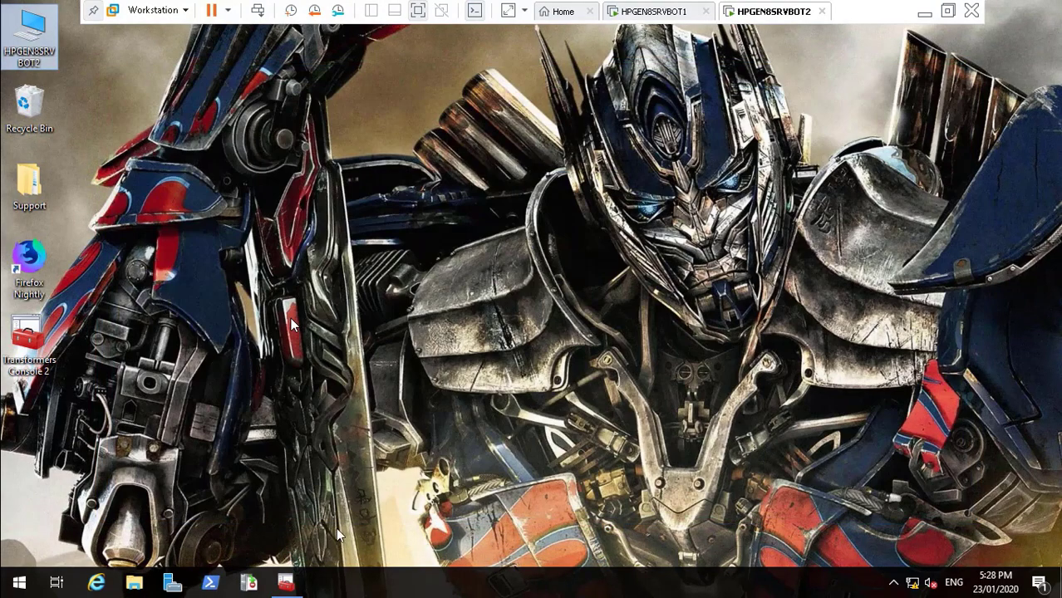
pyautogui.click(285, 584)
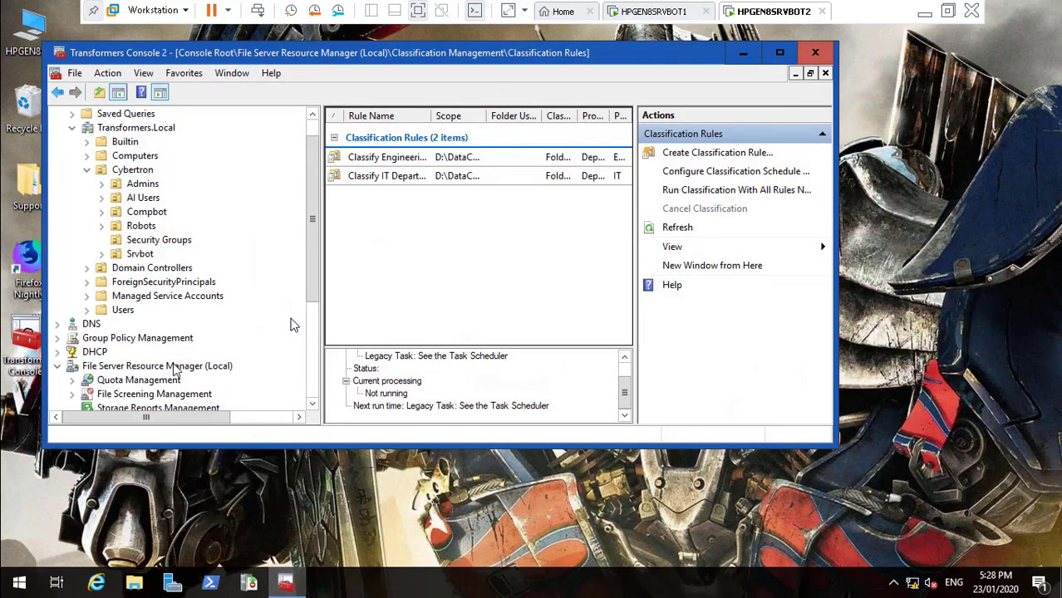
pyautogui.scroll(-4, 312, 390)
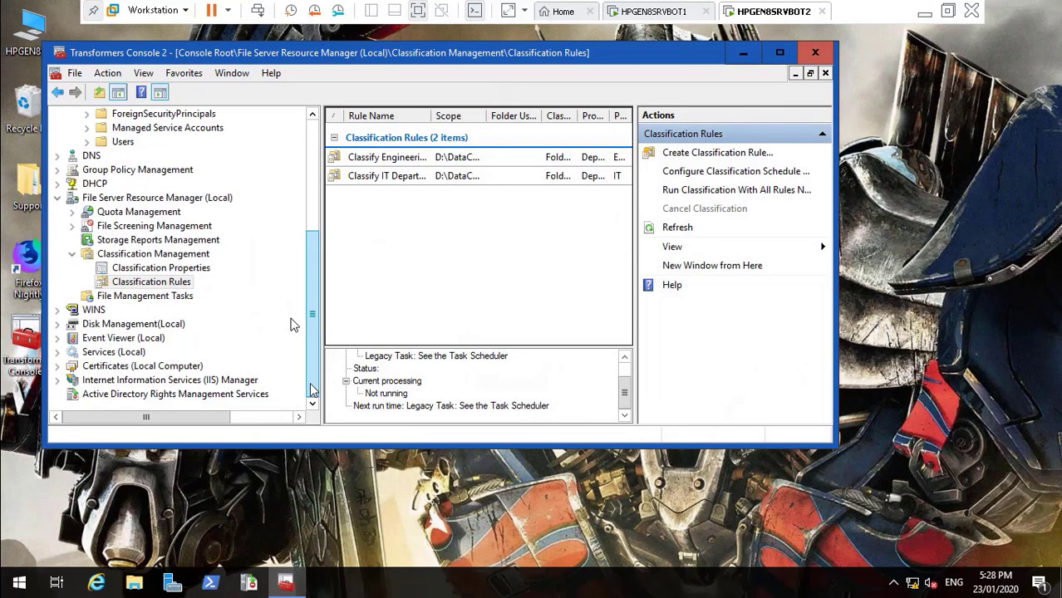
pyautogui.click(779, 53)
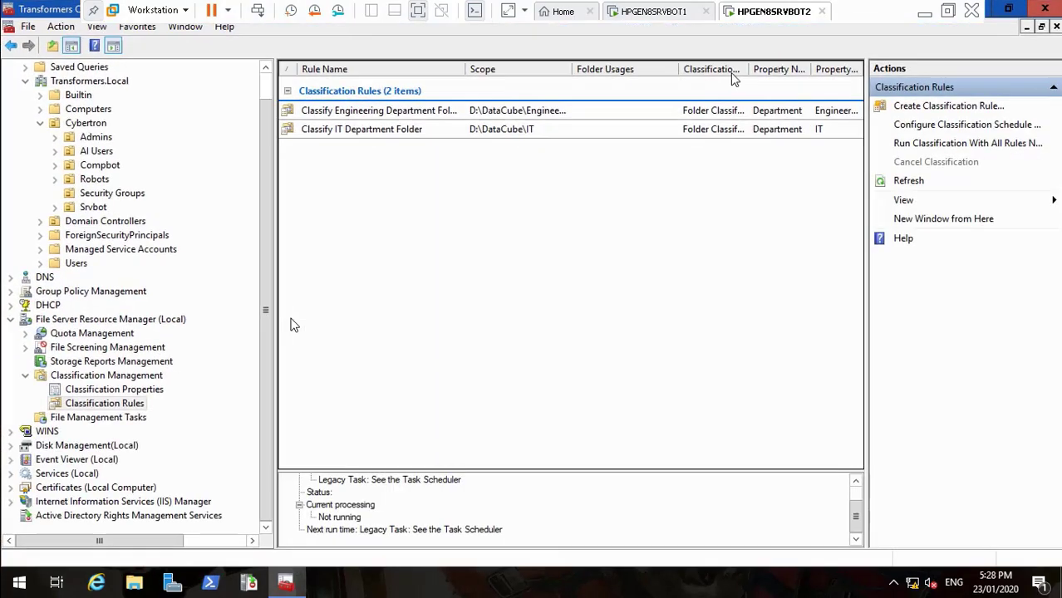
# Run classification with all rules, waiting for completion, then close the report
pyautogui.rightClick(118, 407)
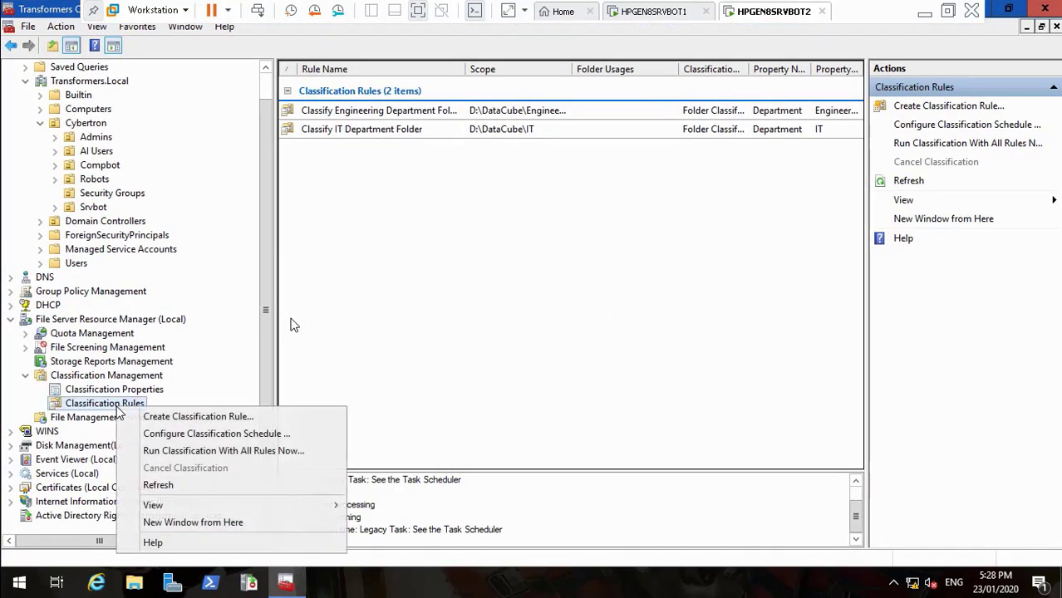
pyautogui.click(178, 454)
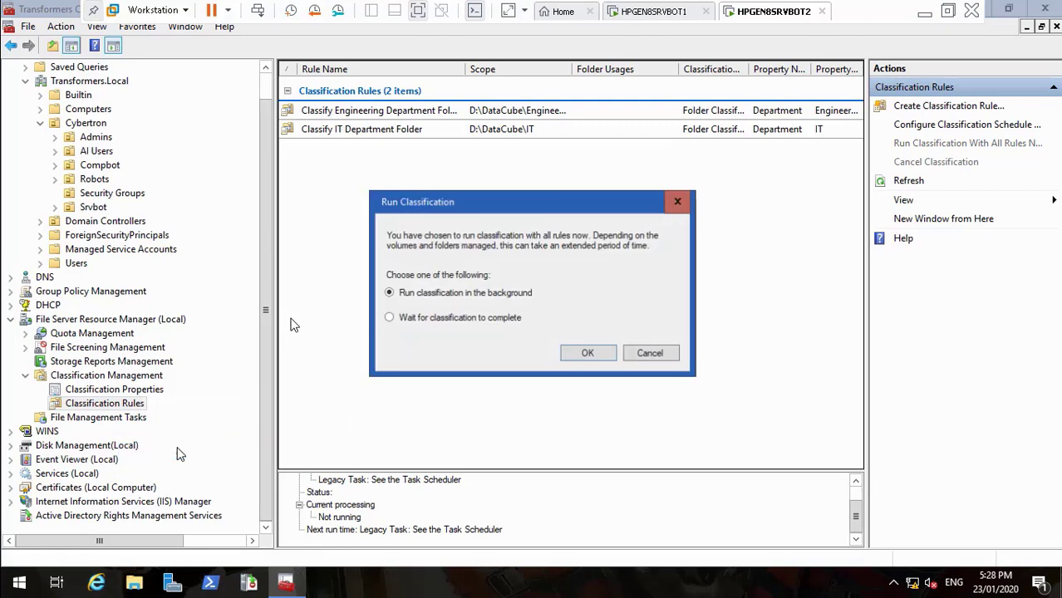
pyautogui.click(454, 323)
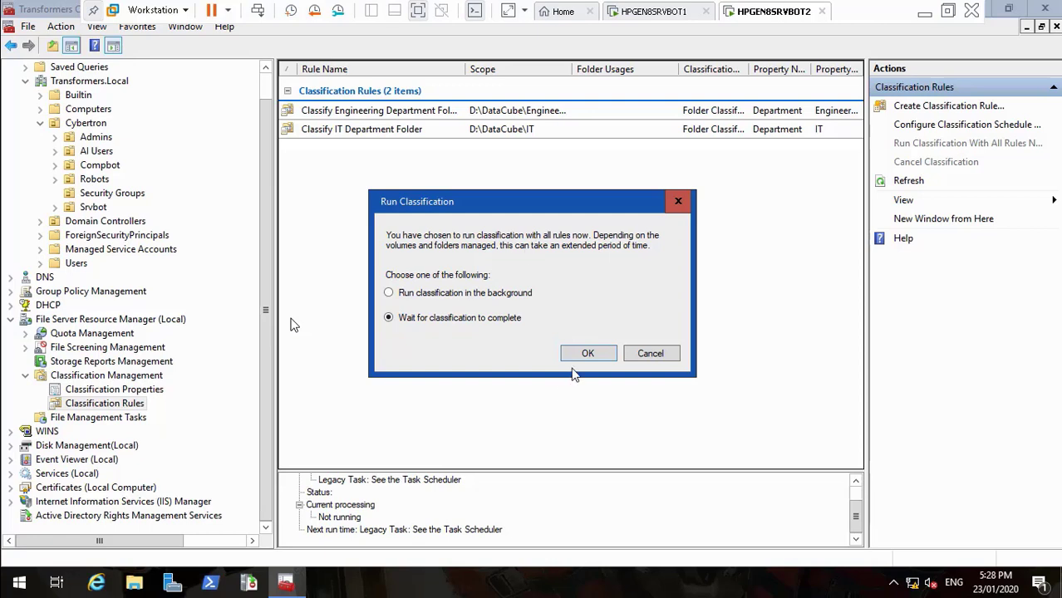
pyautogui.click(595, 355)
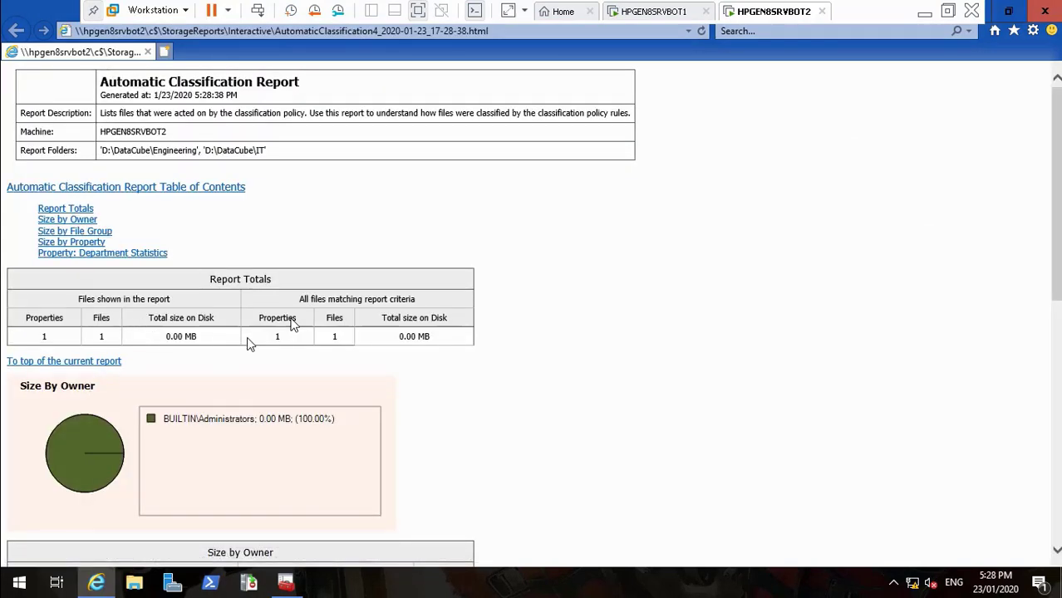
pyautogui.click(1045, 11)
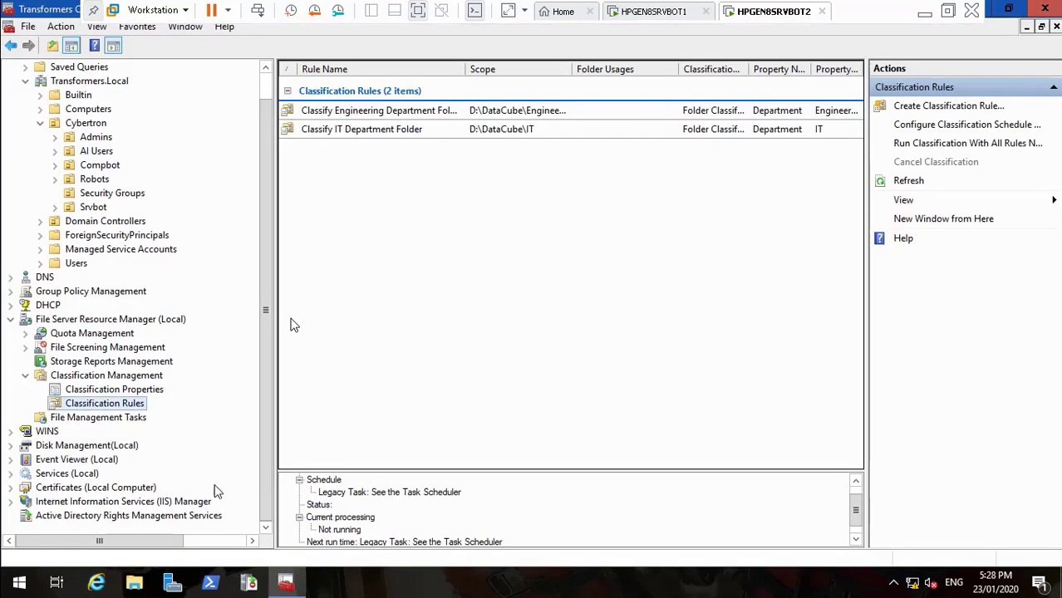
# Open File Explorer at D:\DataCube\IT
pyautogui.click(135, 583)
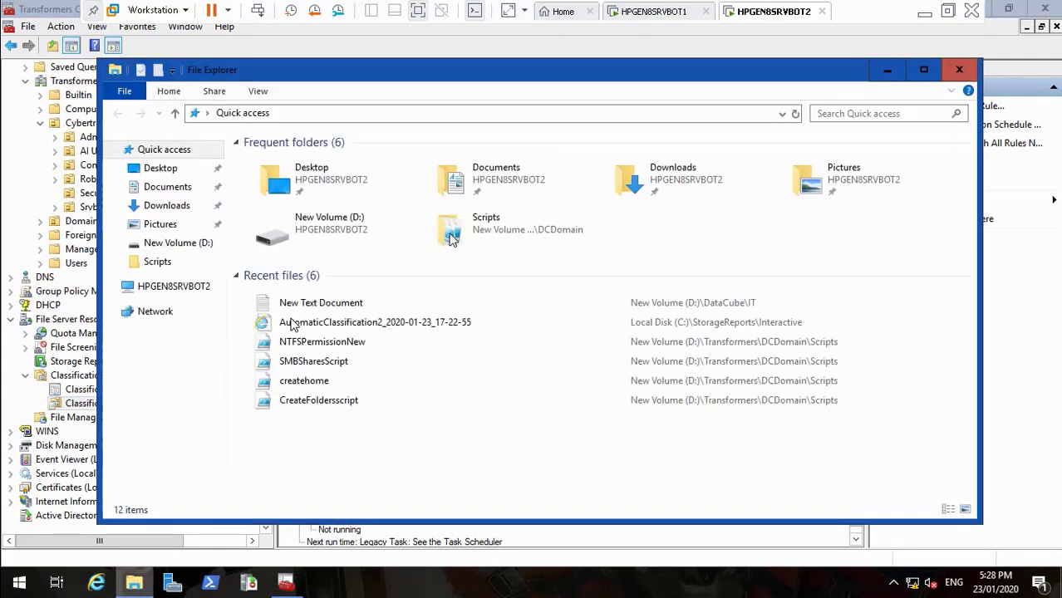
pyautogui.click(191, 290)
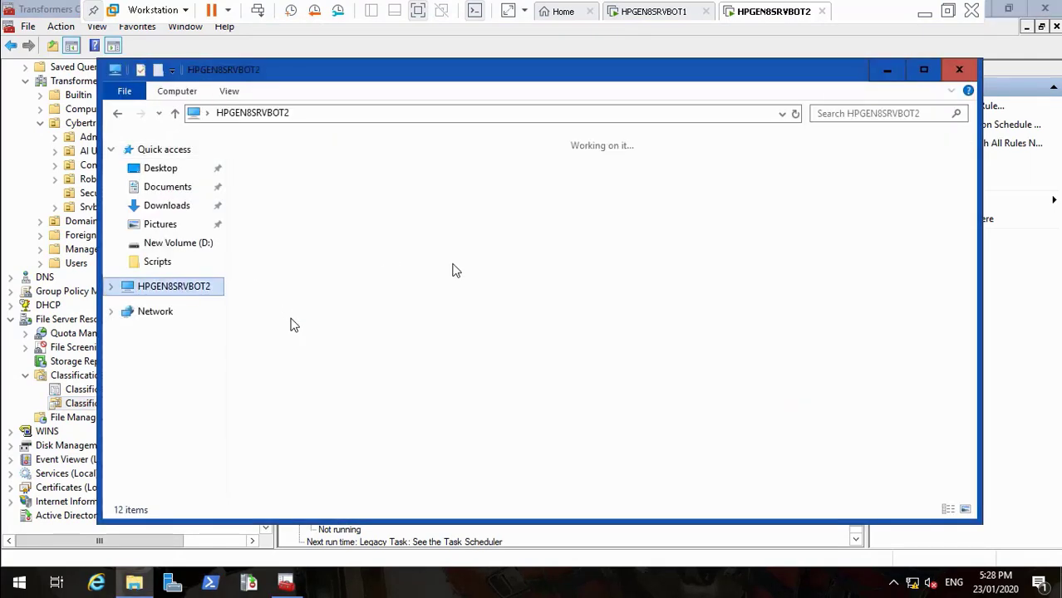
pyautogui.doubleClick(522, 332)
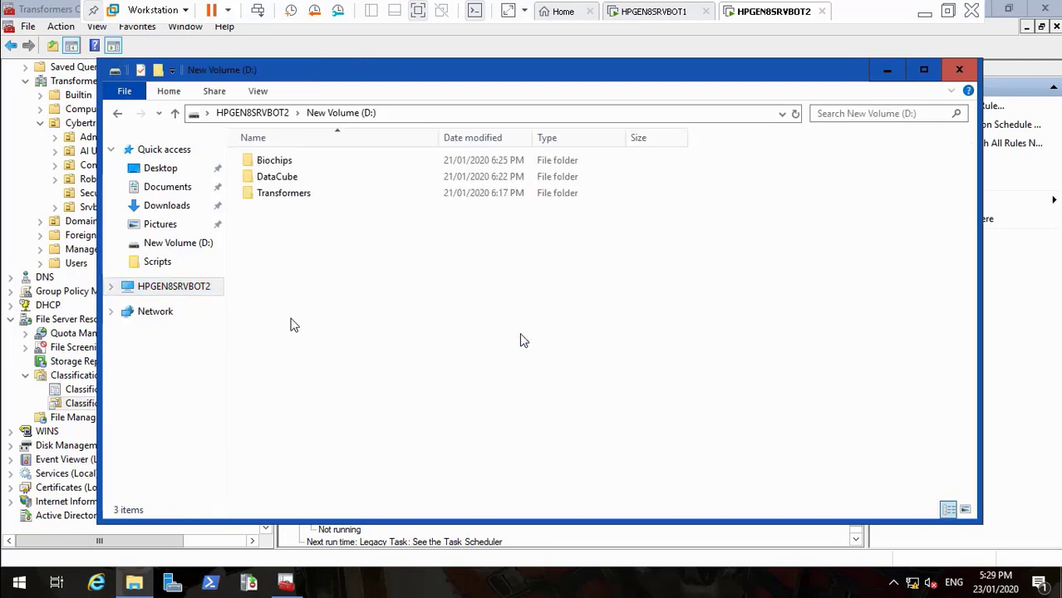
pyautogui.doubleClick(305, 178)
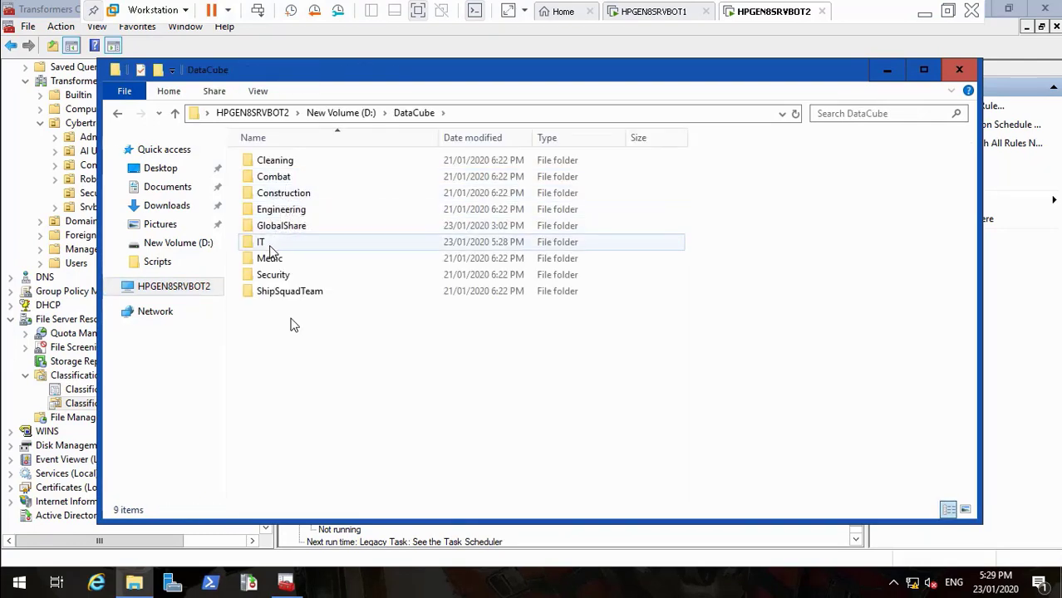
pyautogui.doubleClick(269, 246)
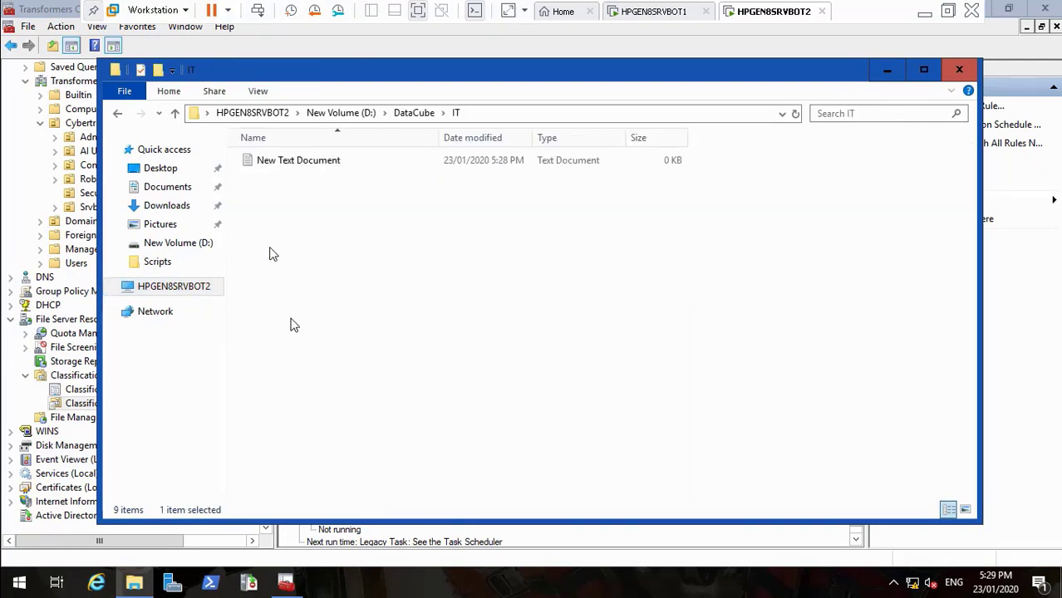
# Verify New Text Document's classification shows Department IT, then close Explorer
pyautogui.rightClick(311, 161)
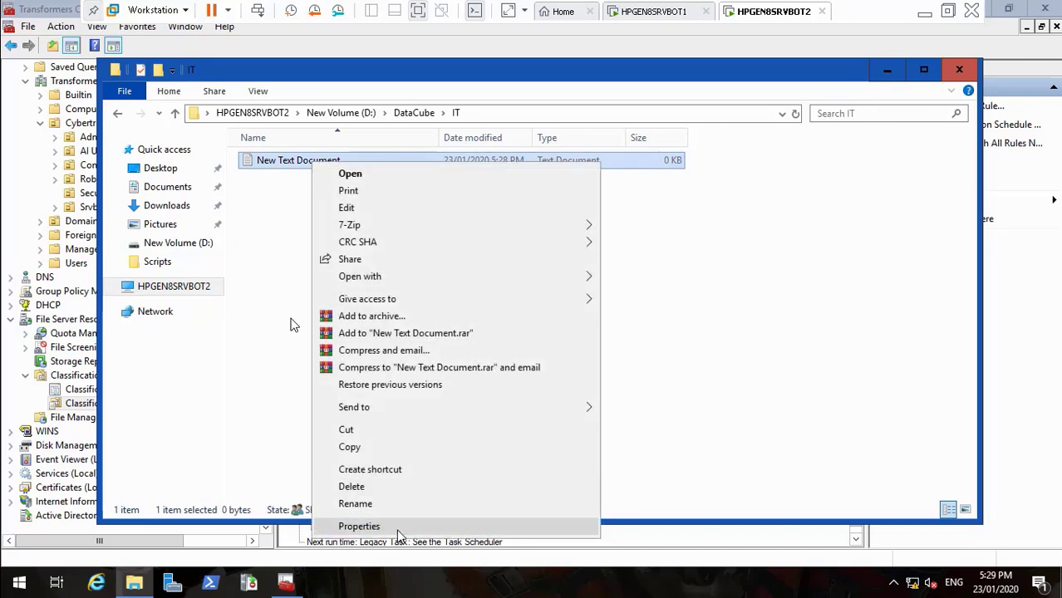
pyautogui.click(397, 525)
pyautogui.click(458, 188)
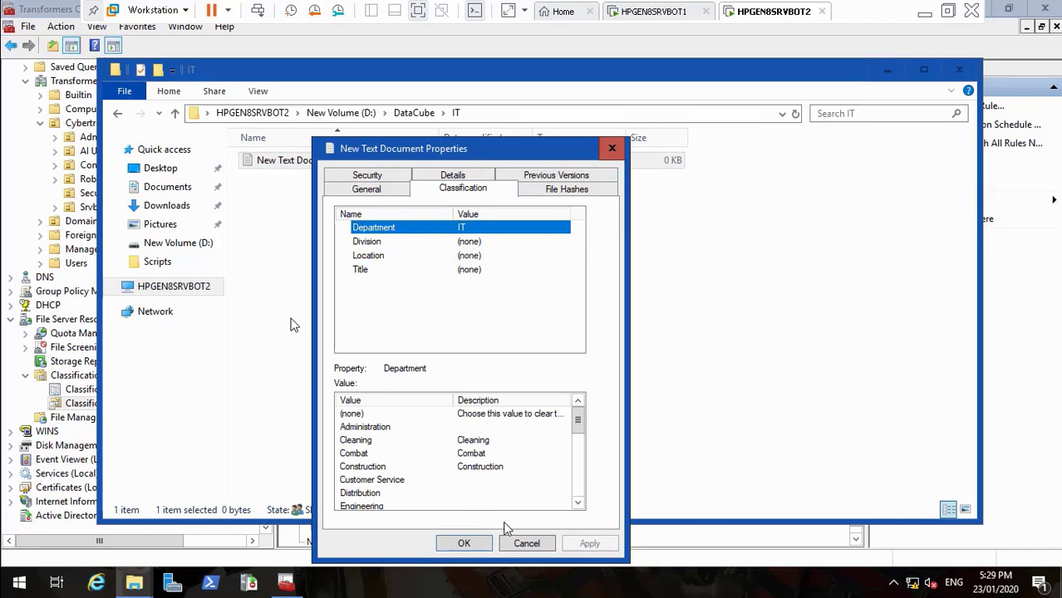
pyautogui.click(470, 242)
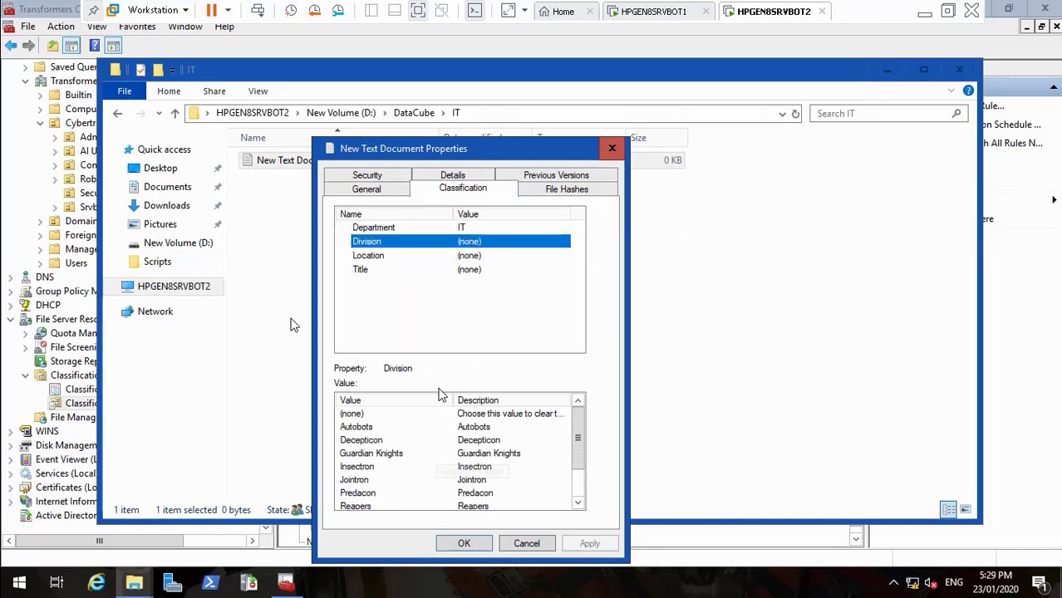
pyautogui.click(393, 258)
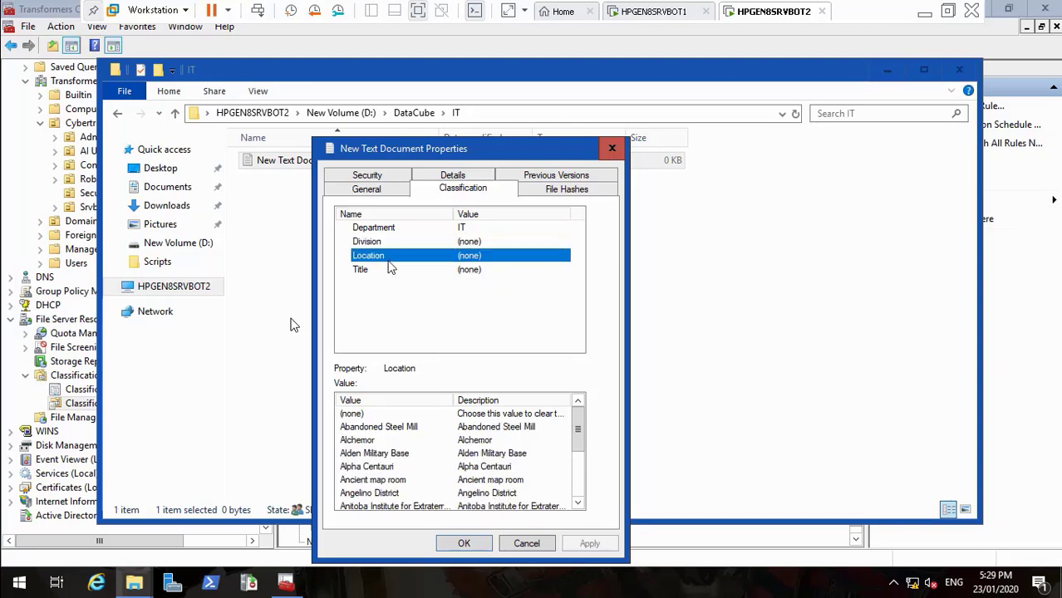
pyautogui.click(371, 270)
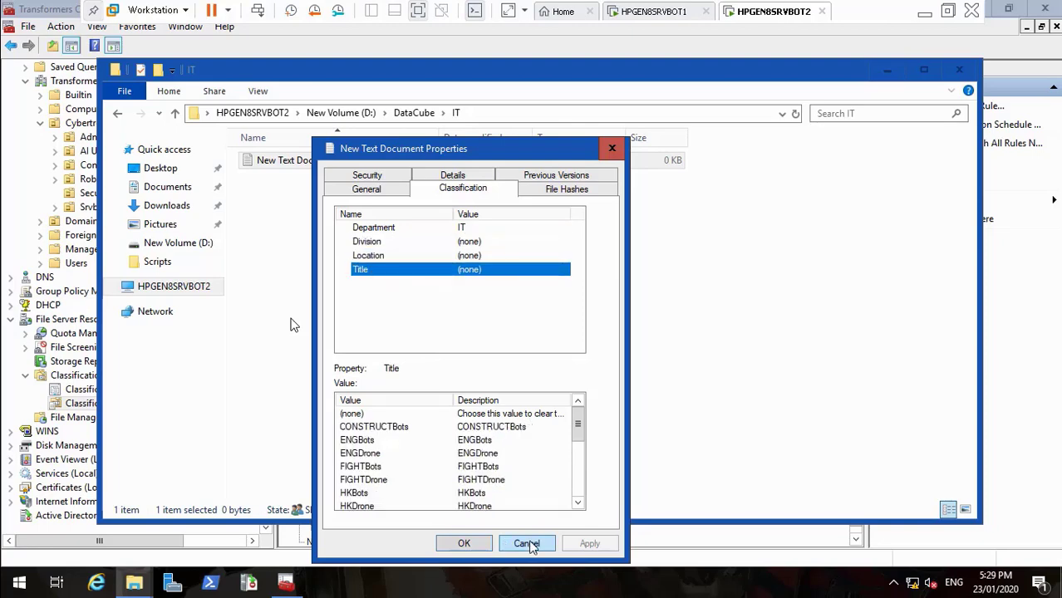
pyautogui.click(527, 544)
pyautogui.click(959, 71)
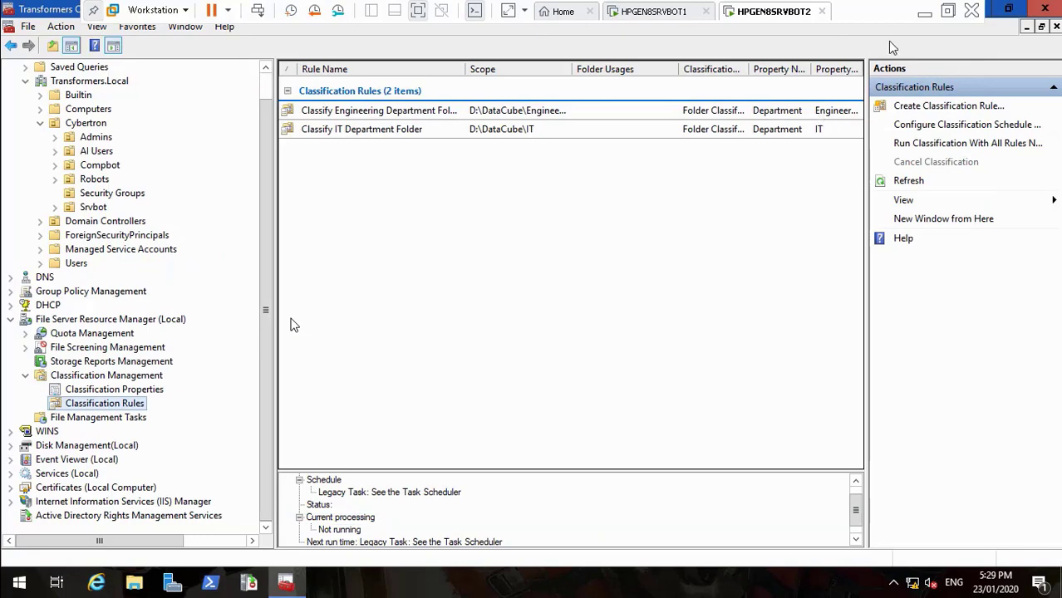
# Restore the HPGEN8SRVBOT2 virtual machine and unlock it by signing in with the account password
pyautogui.click(924, 17)
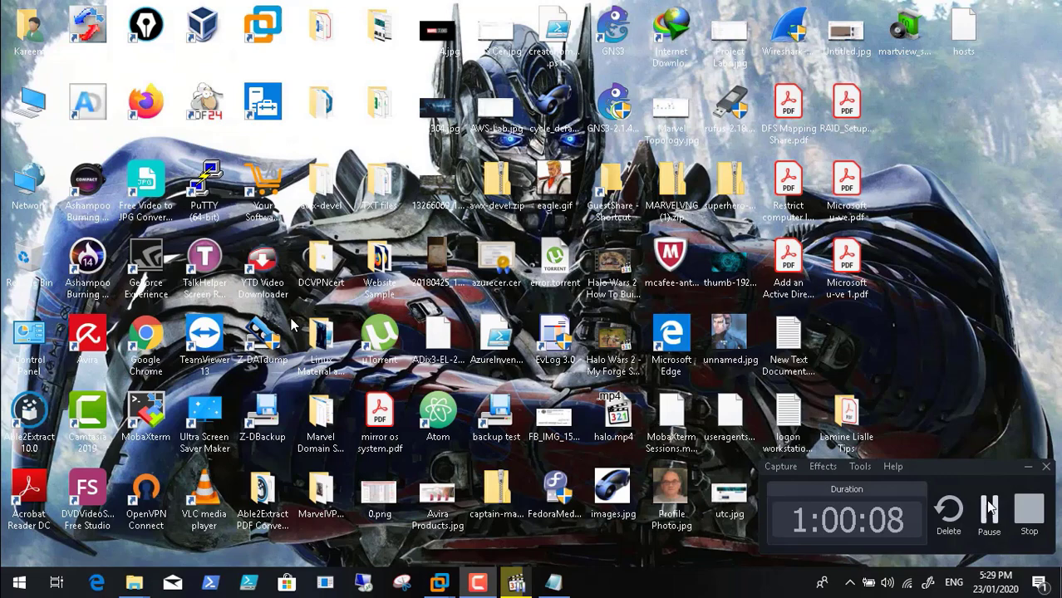
pyautogui.click(988, 508)
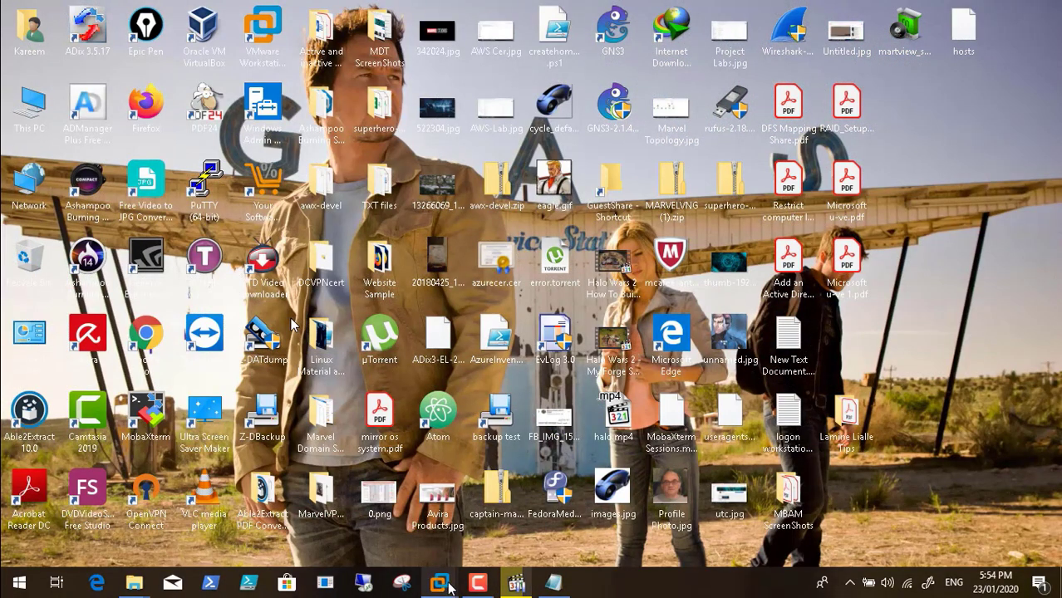
pyautogui.moveTo(438, 581)
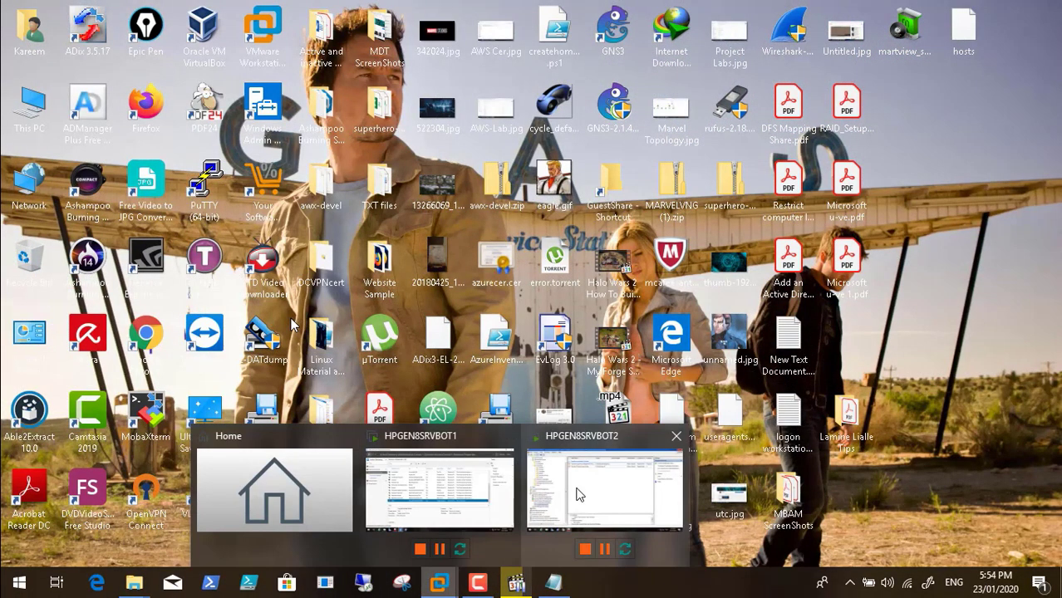
pyautogui.click(580, 495)
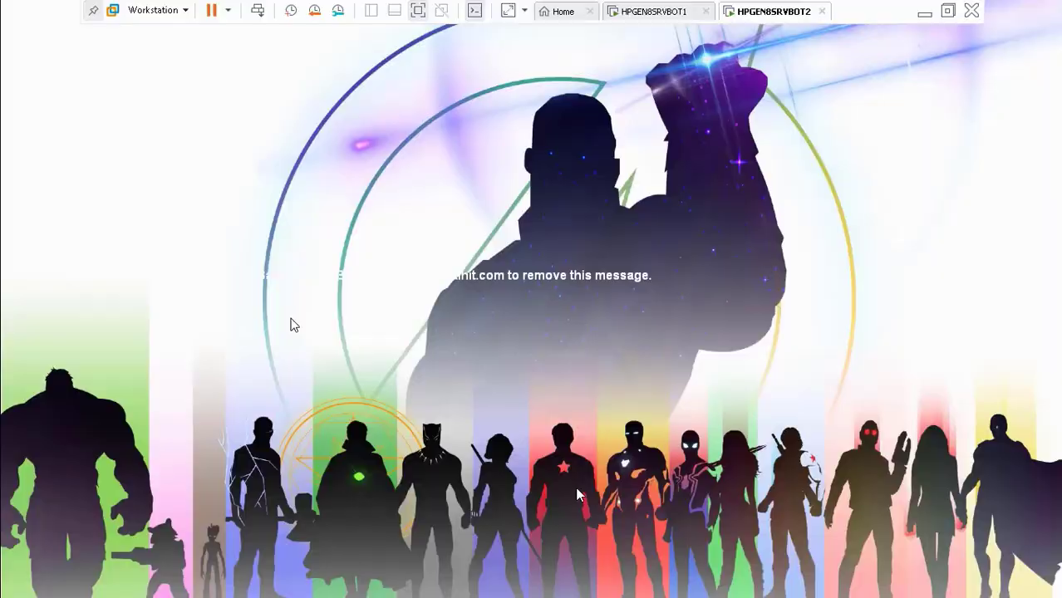
pyautogui.click(259, 15)
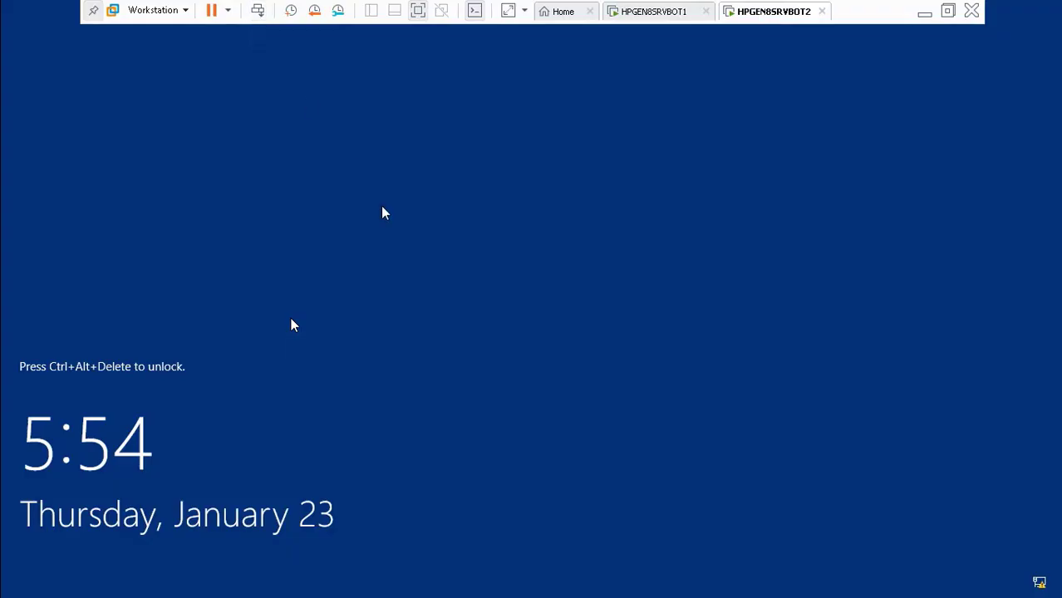
pyautogui.click(260, 15)
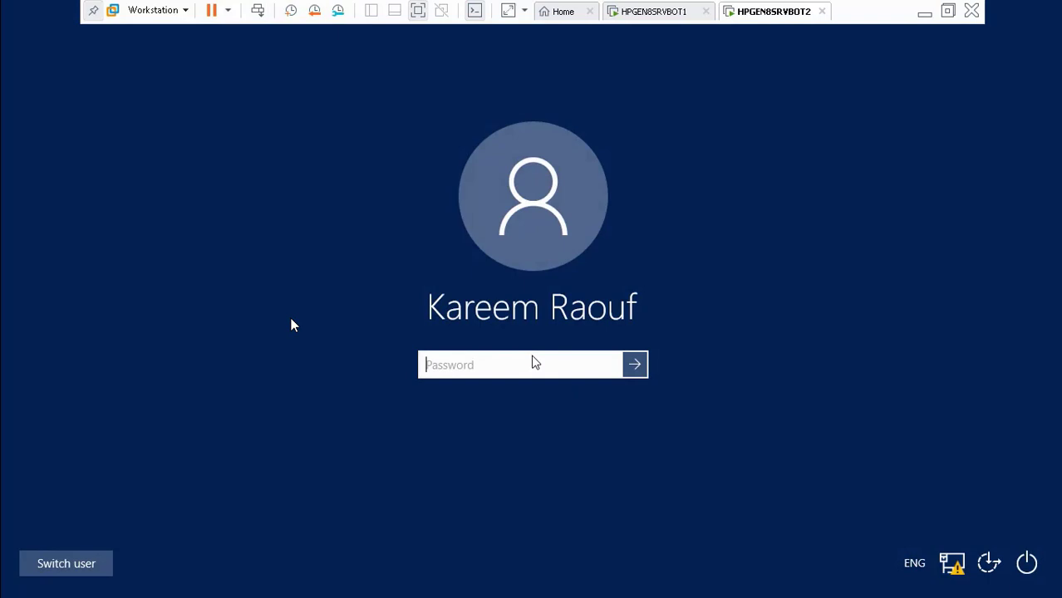
pyautogui.write('••••')
pyautogui.press('Return')
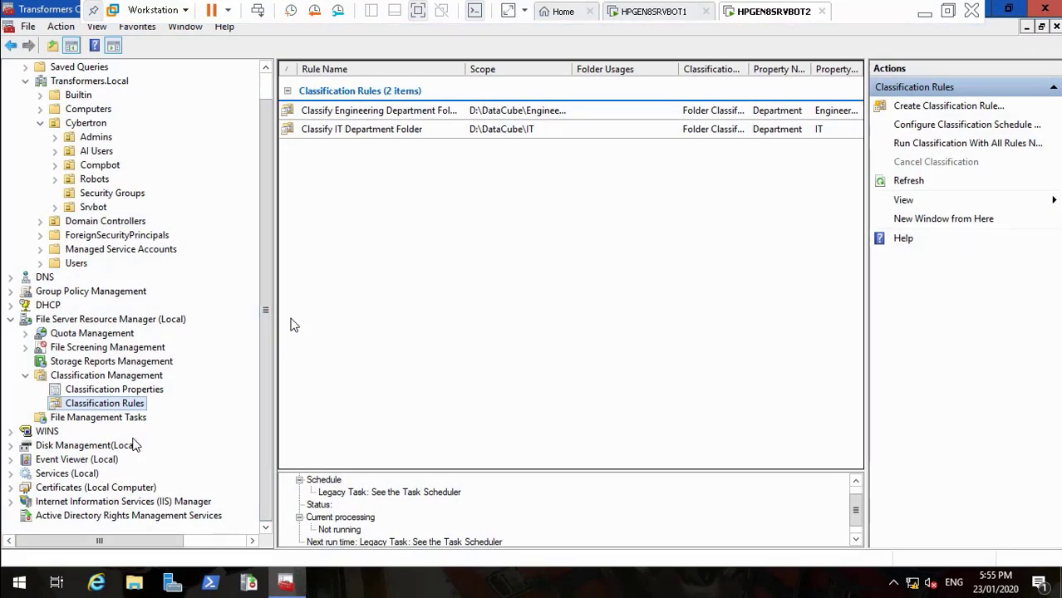
# Start a new classification rule, then skip the tutorial ahead past the department folder rules
pyautogui.rightClick(129, 407)
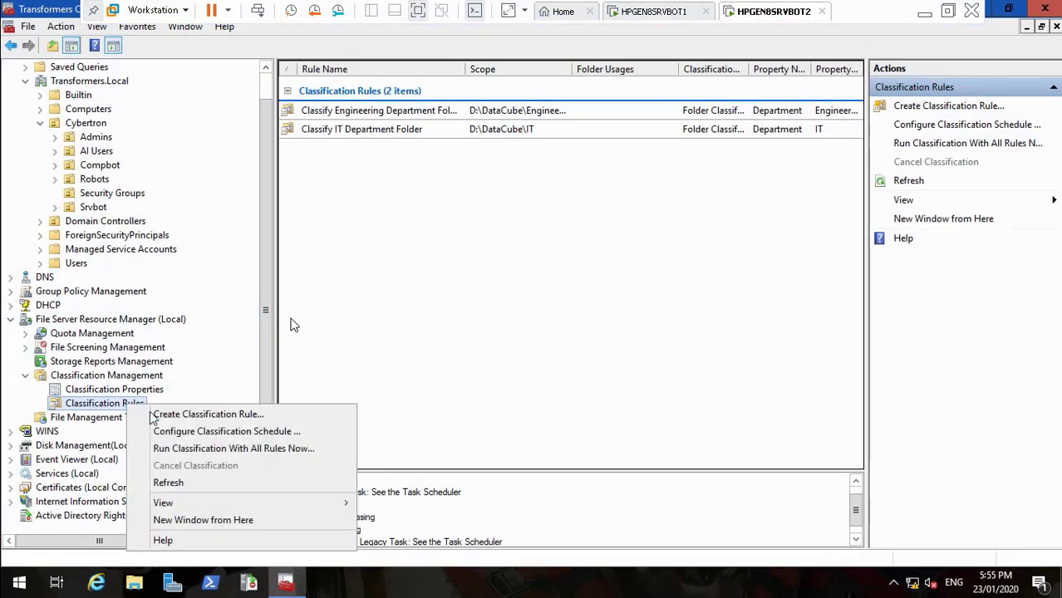
pyautogui.click(152, 413)
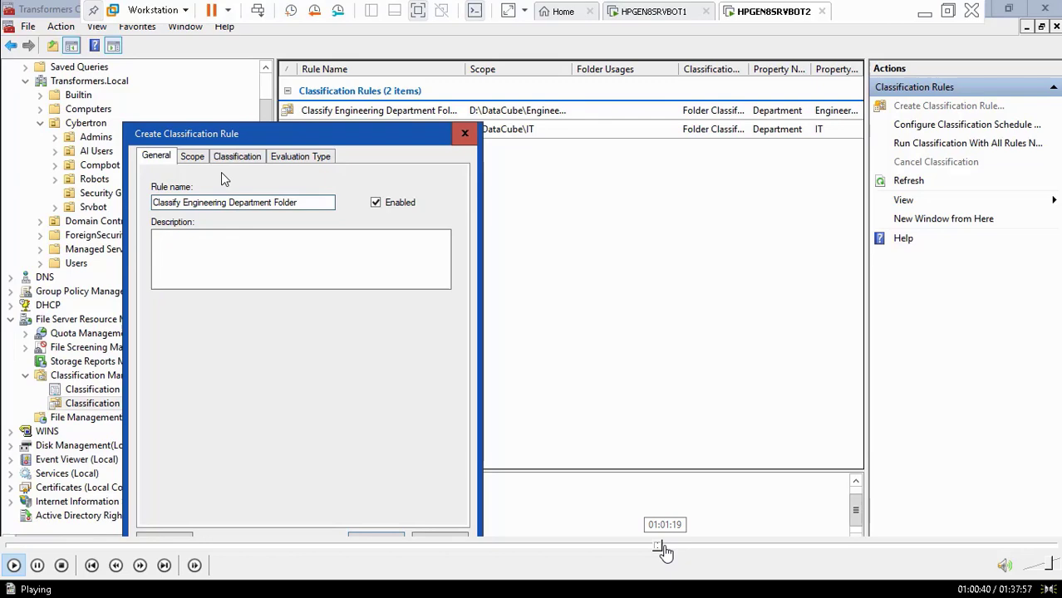
pyautogui.click(664, 548)
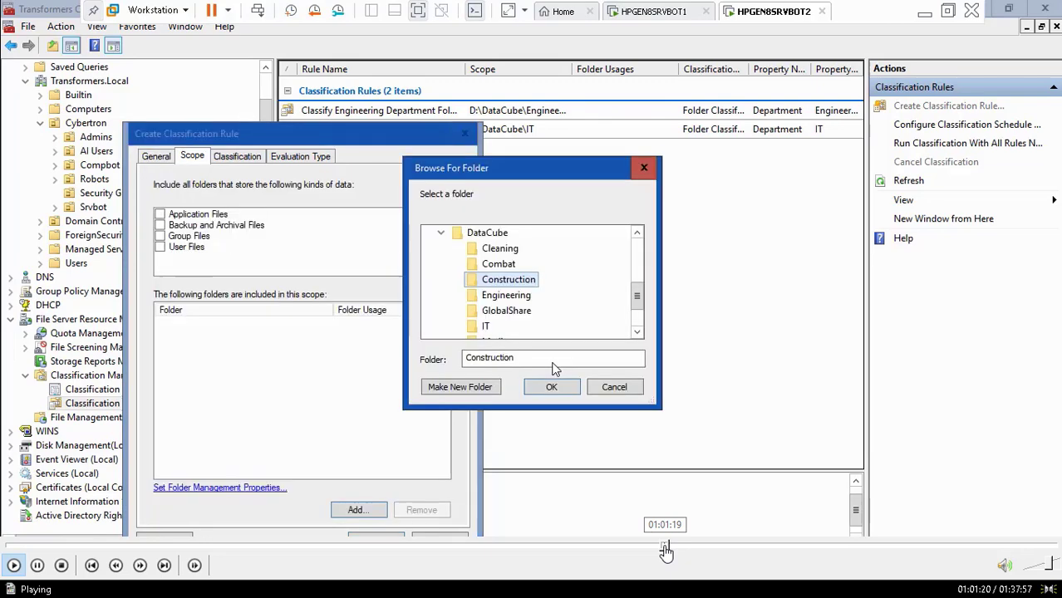
pyautogui.click(672, 549)
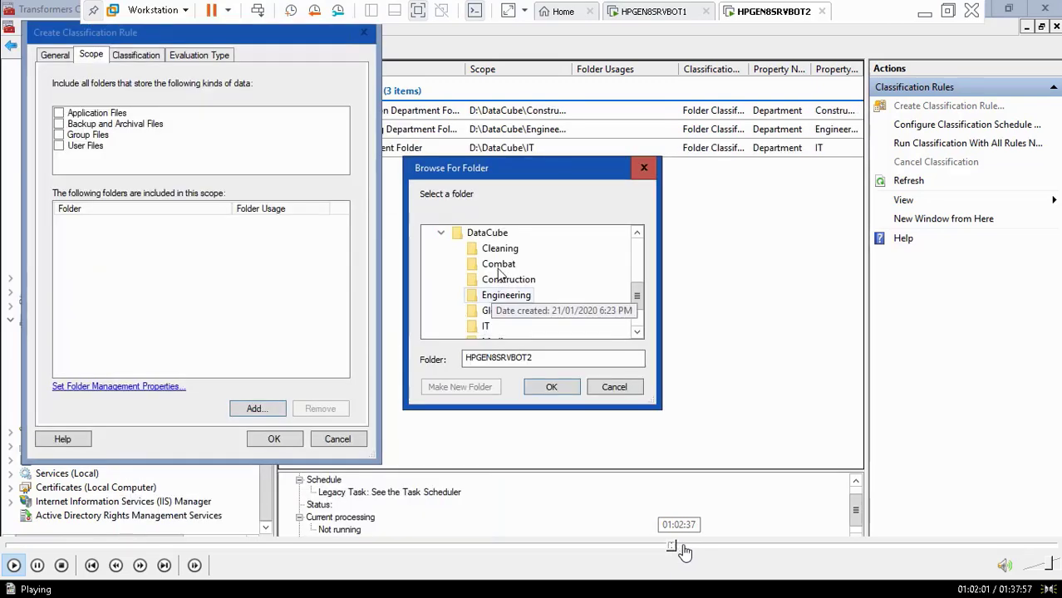
pyautogui.click(687, 550)
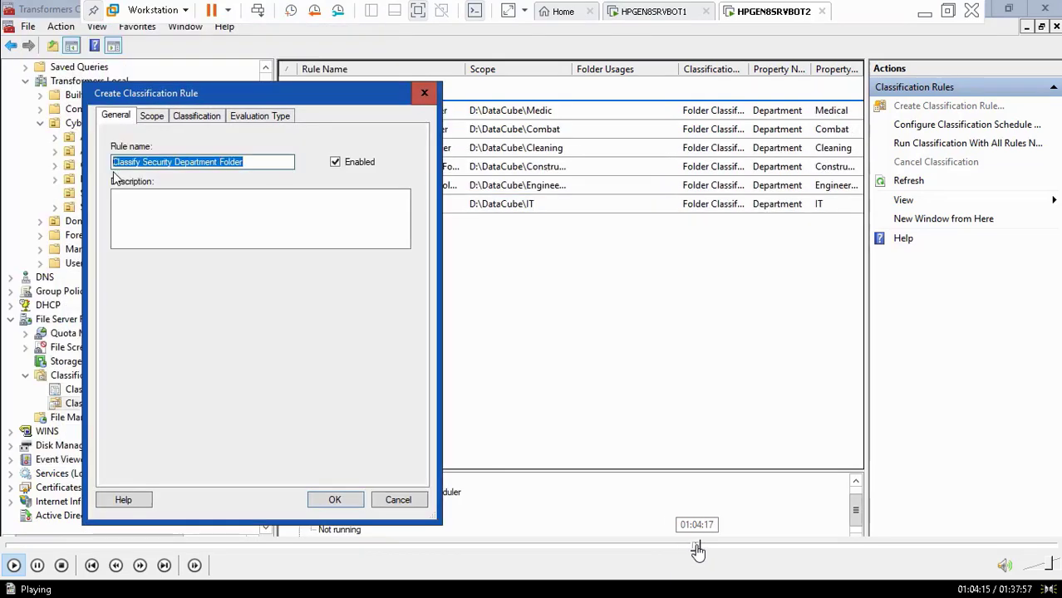
pyautogui.click(697, 550)
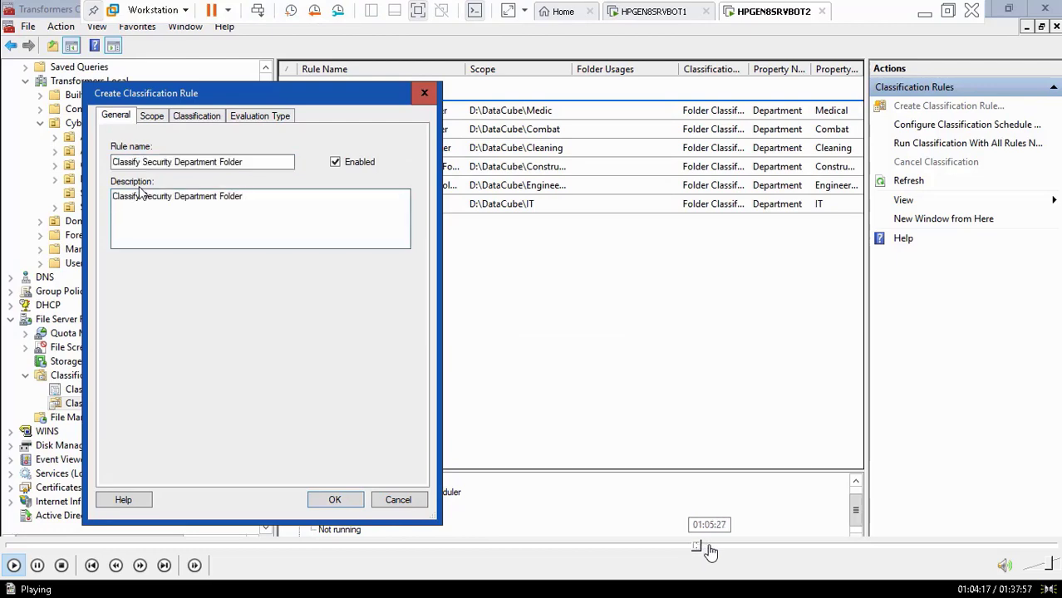
pyautogui.click(710, 550)
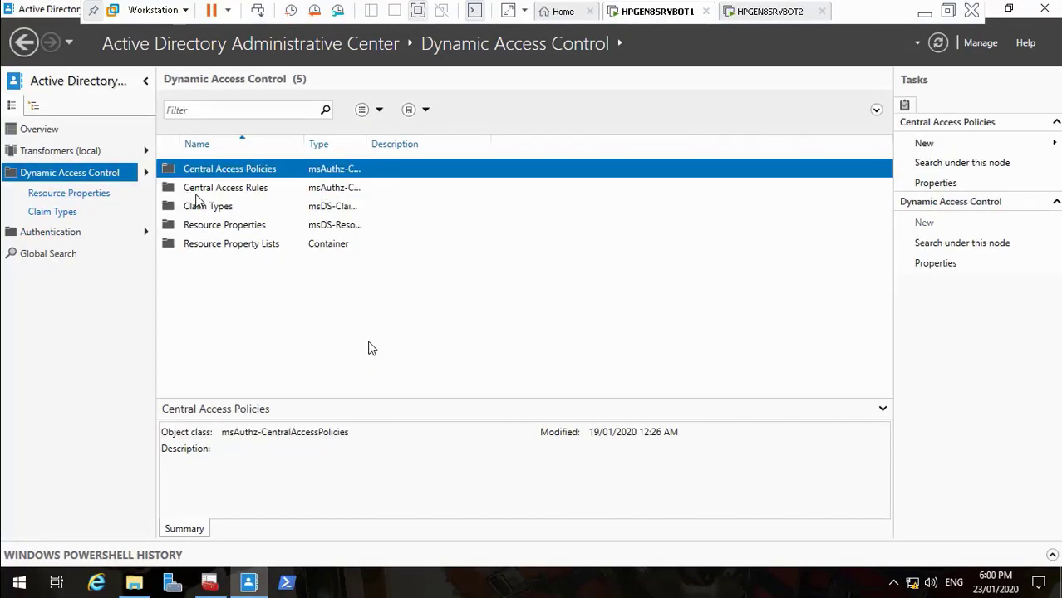
pyautogui.click(924, 12)
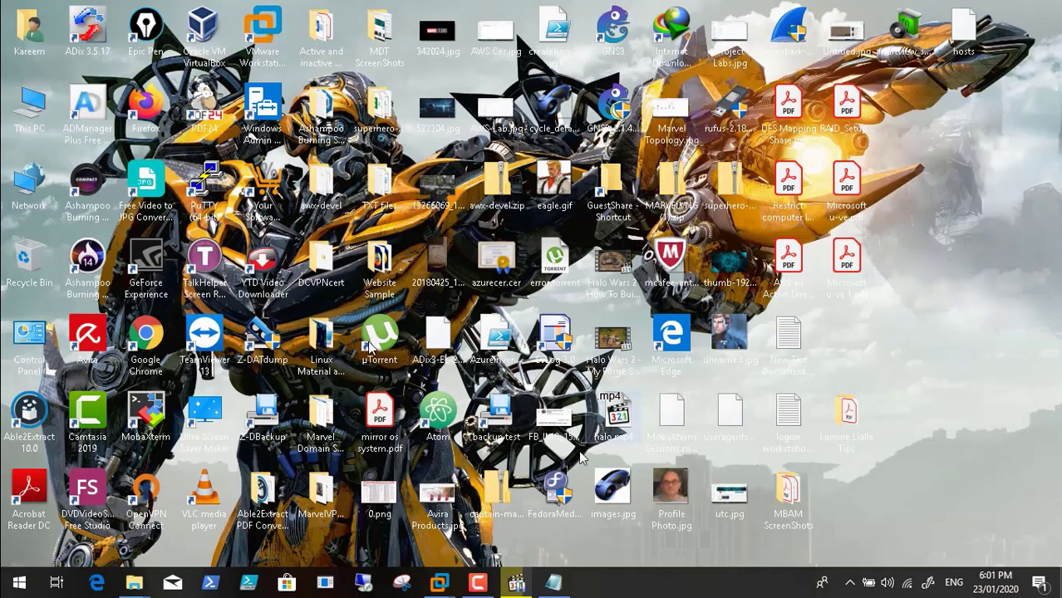
pyautogui.click(478, 584)
pyautogui.click(989, 508)
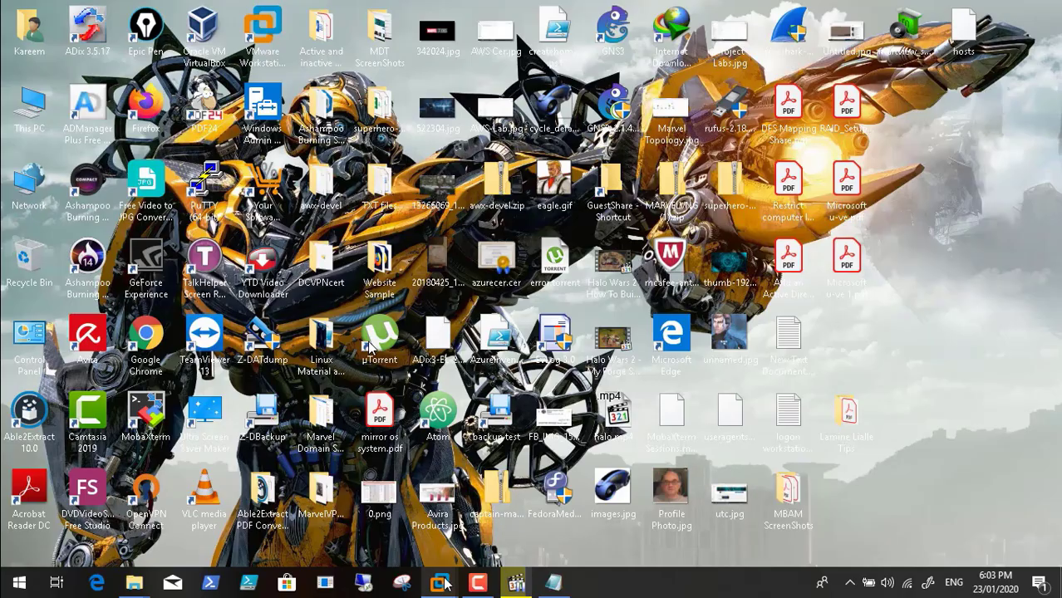
pyautogui.moveTo(440, 584)
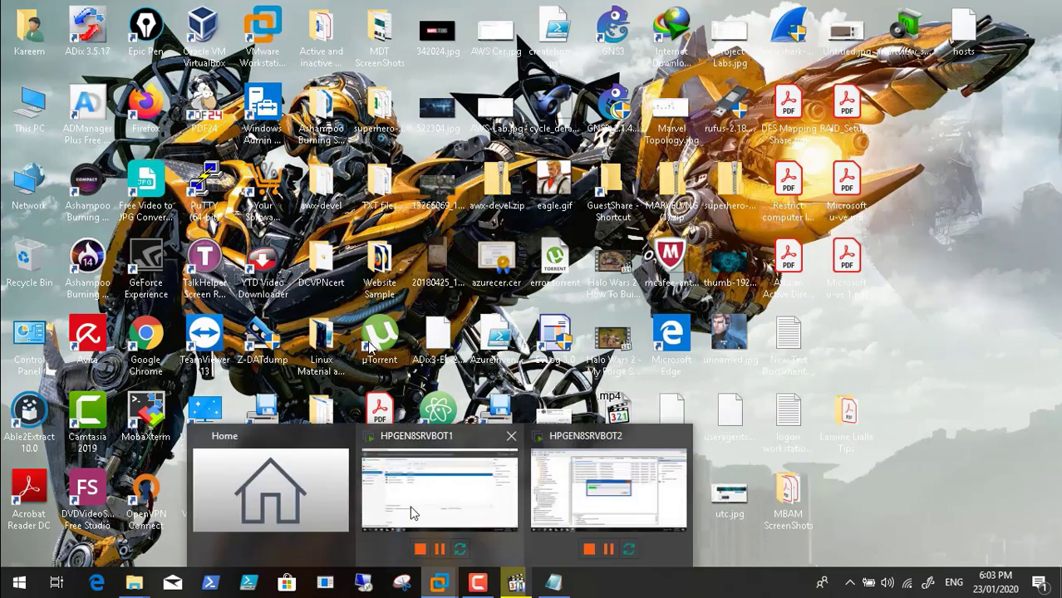
pyautogui.click(413, 511)
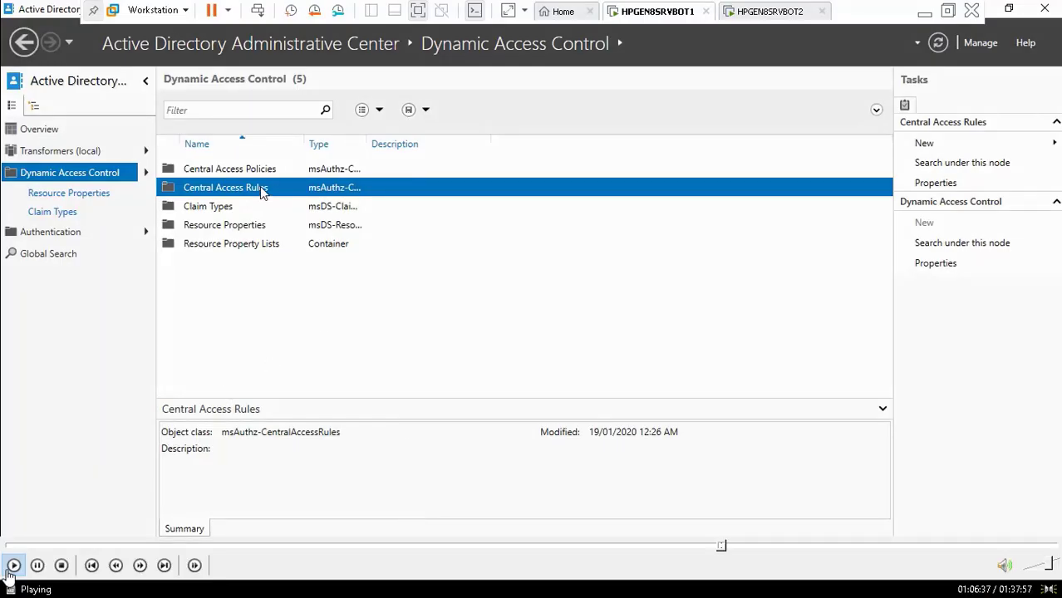
pyautogui.click(46, 565)
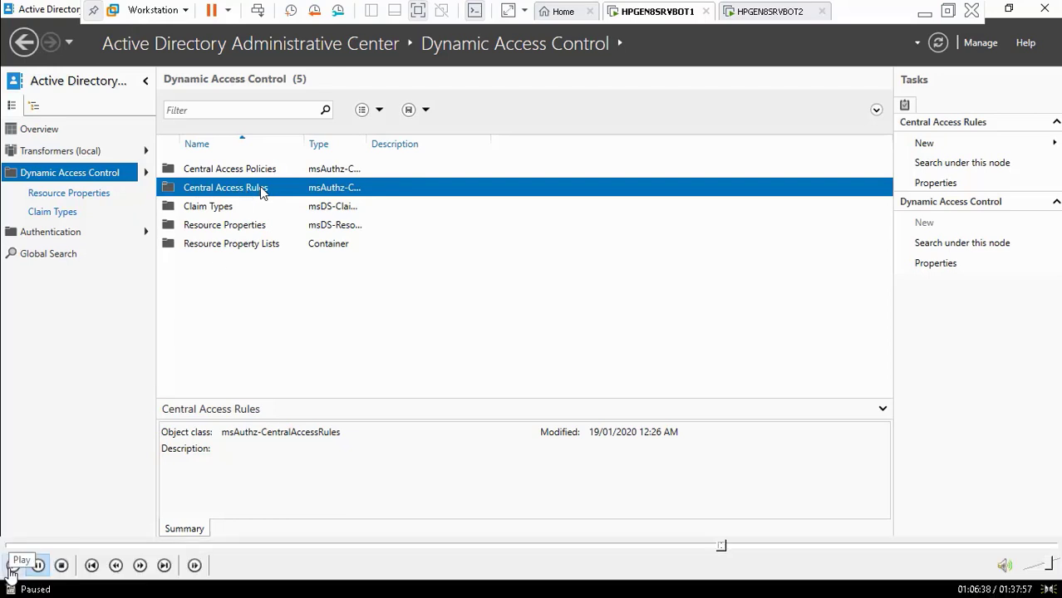
# Name the new central access rule 'Access Docments IT' and paste that name into its description
pyautogui.click(10, 570)
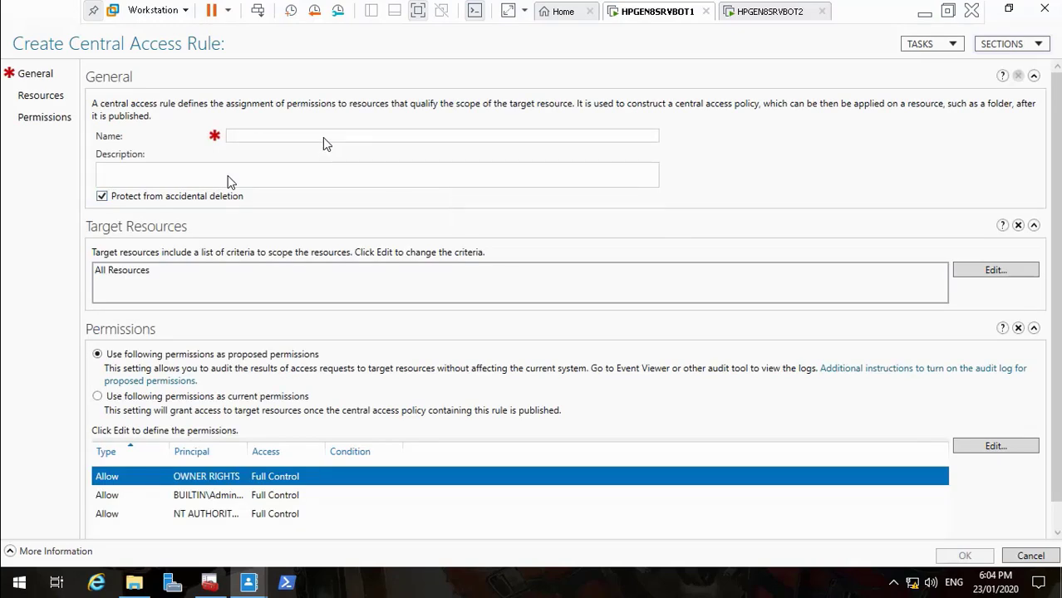
pyautogui.write('Acce')
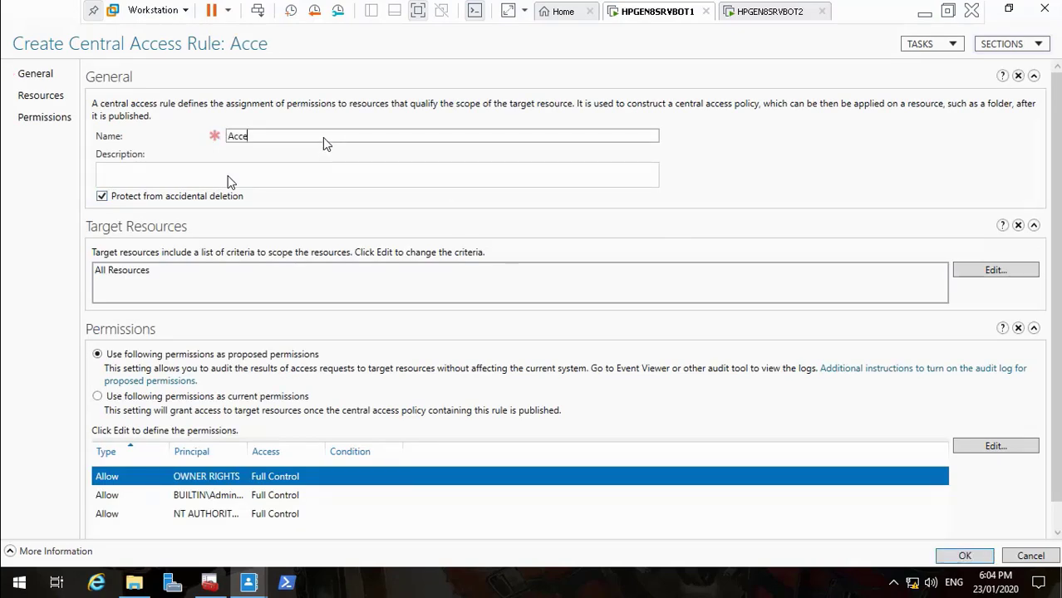
pyautogui.write('ss Docments IT')
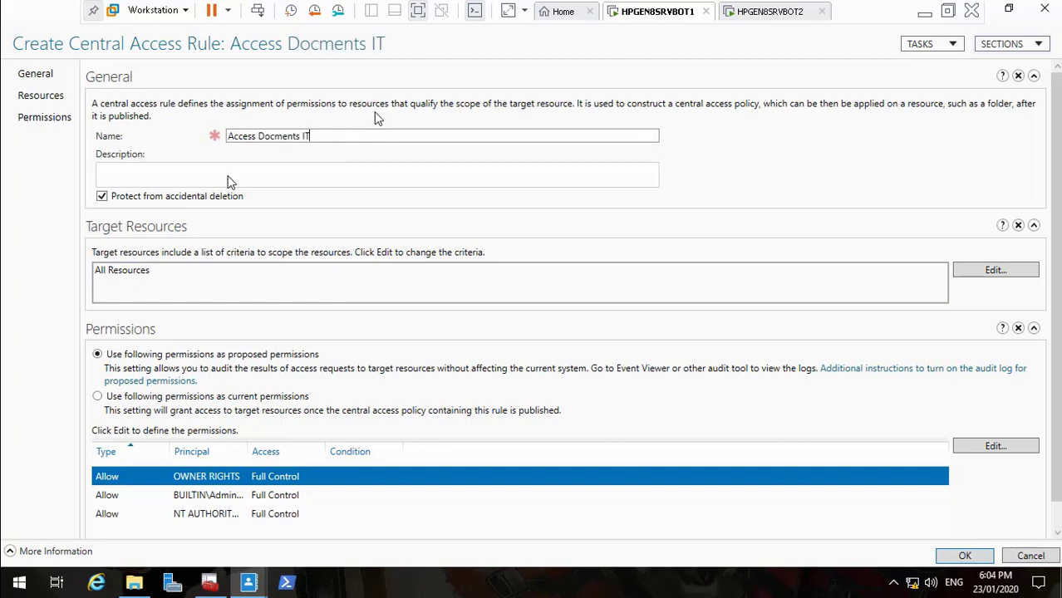
pyautogui.moveTo(343, 139); pyautogui.dragTo(229, 140)
pyautogui.hotkey('ctrl', 'c')
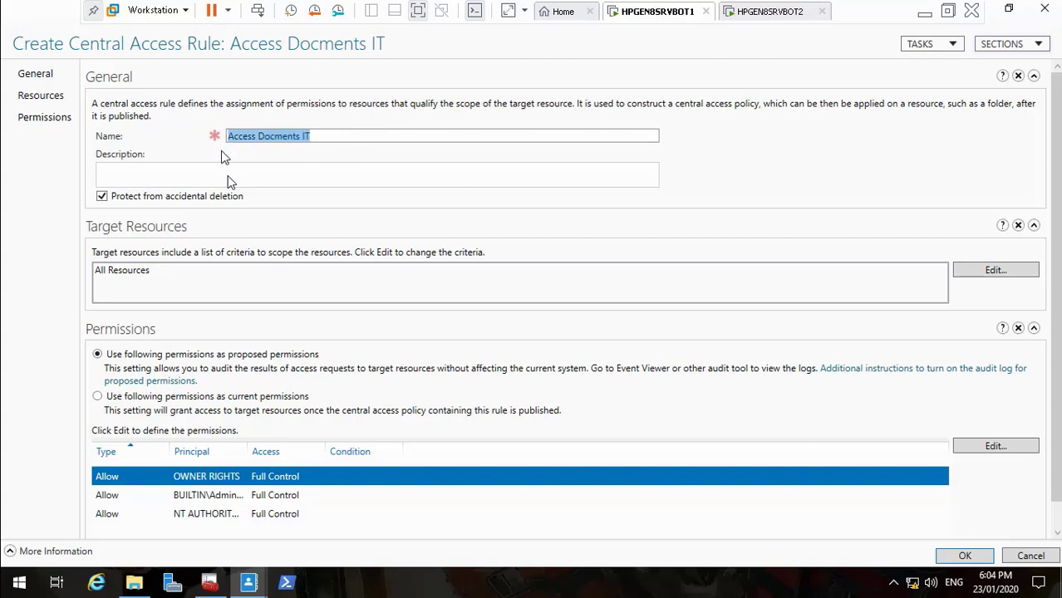
pyautogui.click(218, 175)
pyautogui.hotkey('ctrl', 'v')
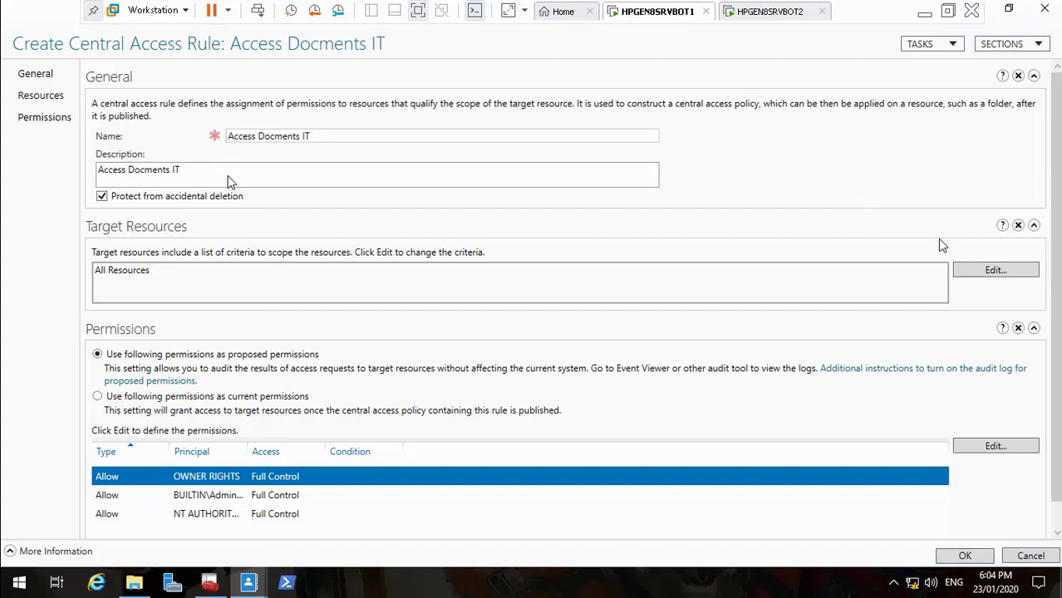
# Add a target resource condition comparing Resource Department with the Equals operator against a value
pyautogui.click(995, 273)
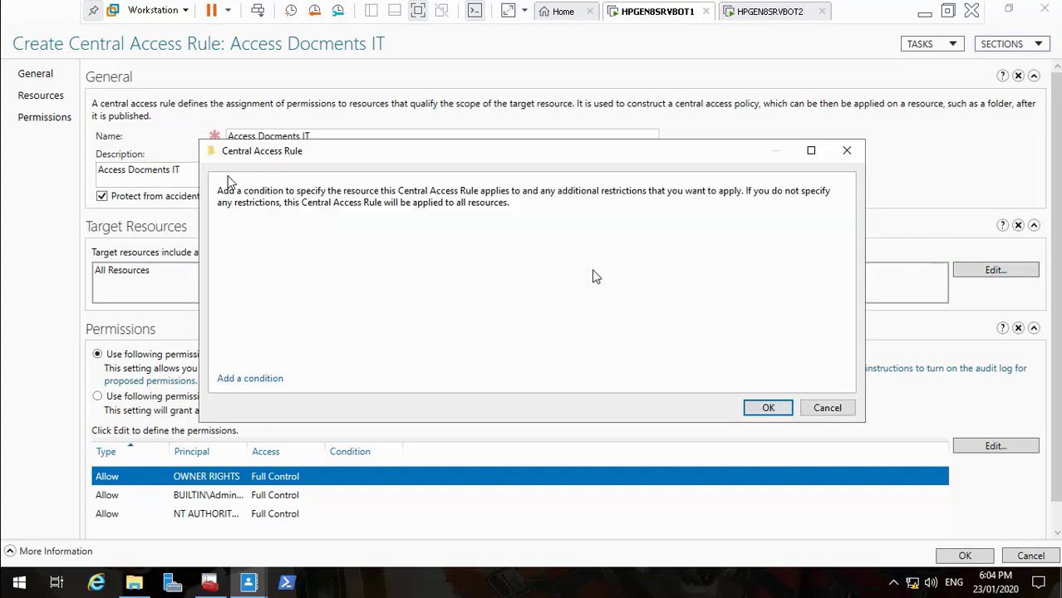
pyautogui.click(256, 377)
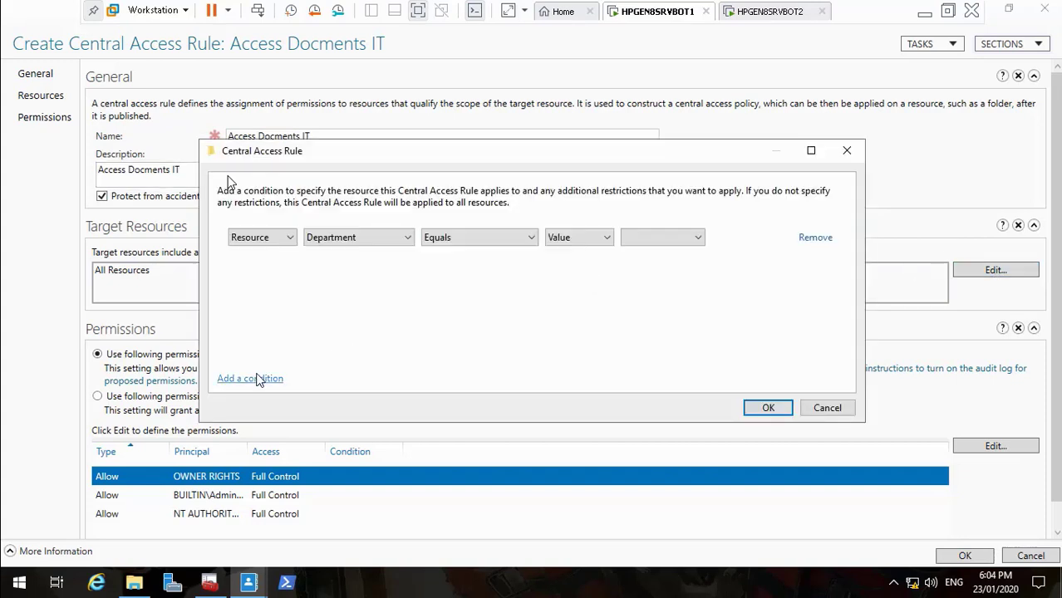
pyautogui.click(287, 237)
pyautogui.click(286, 238)
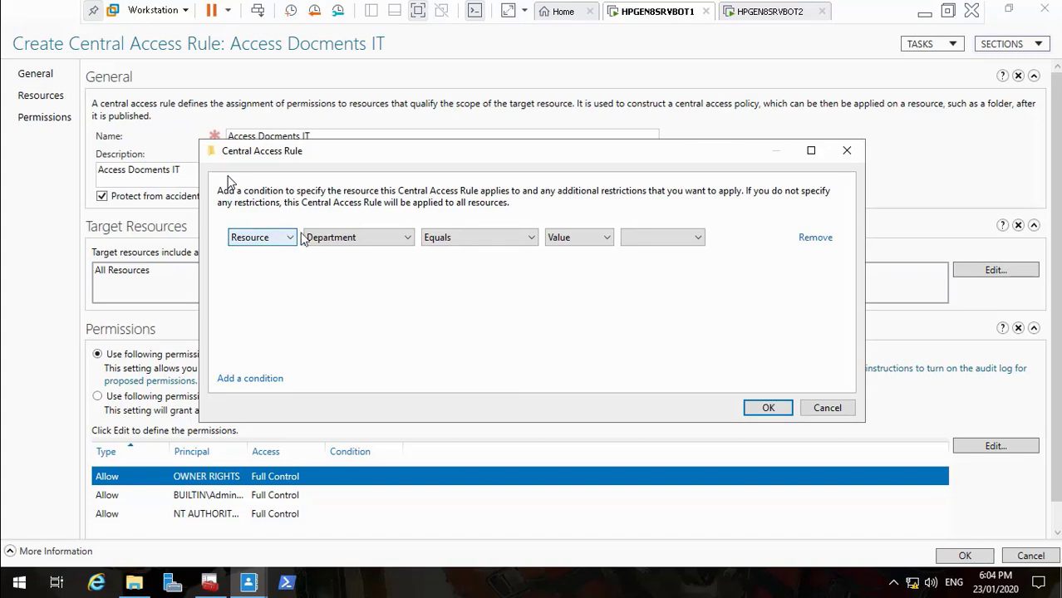
pyautogui.click(355, 238)
pyautogui.click(355, 238)
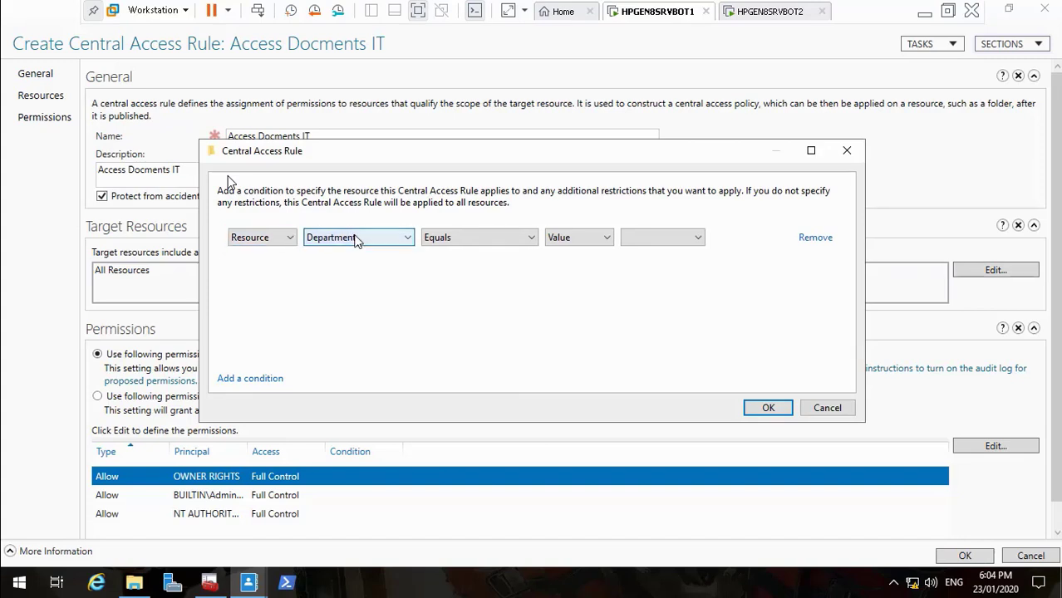
pyautogui.click(463, 238)
pyautogui.click(462, 238)
pyautogui.click(548, 239)
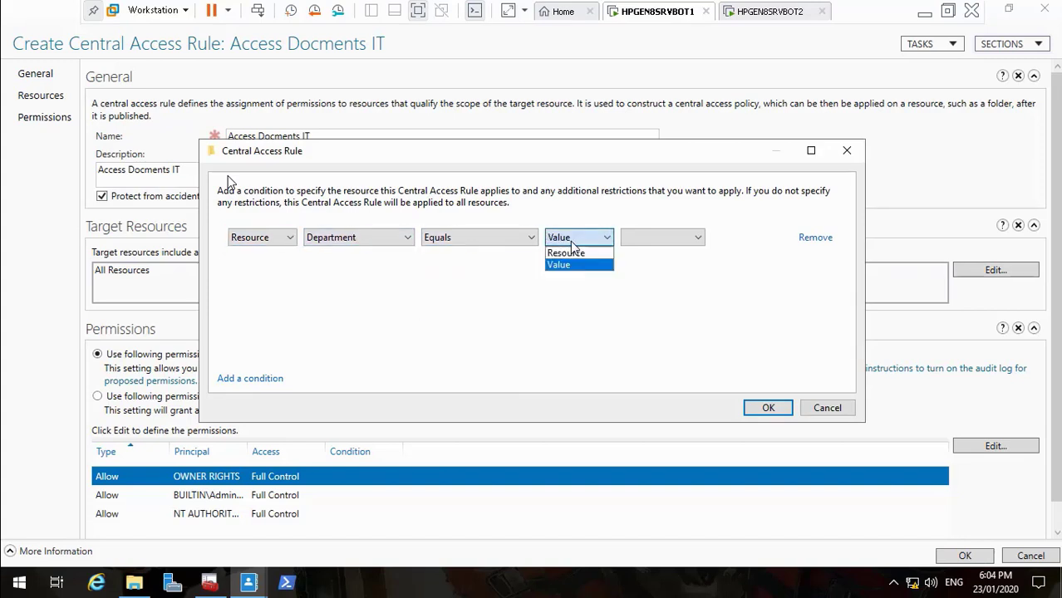
pyautogui.click(642, 241)
# Set the condition value to IT, confirm it, and apply the permissions as current permissions
pyautogui.click(642, 240)
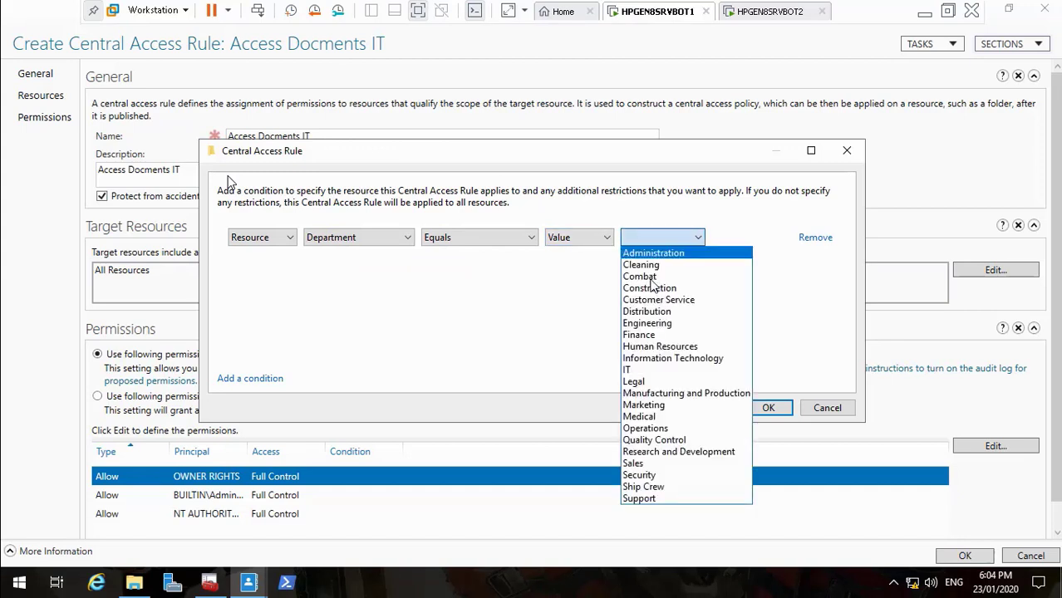
pyautogui.click(670, 382)
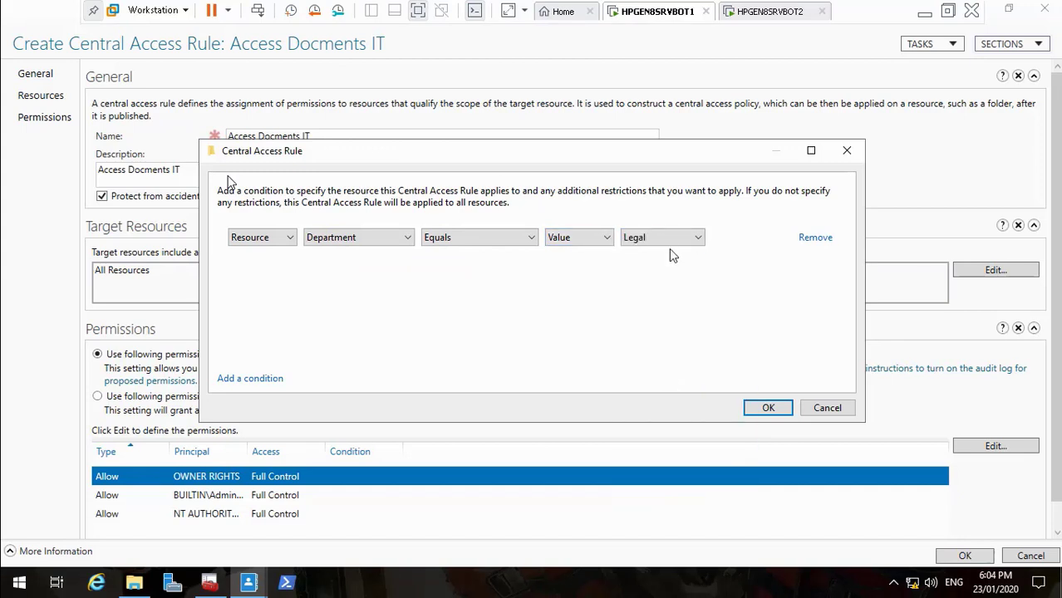
pyautogui.click(671, 238)
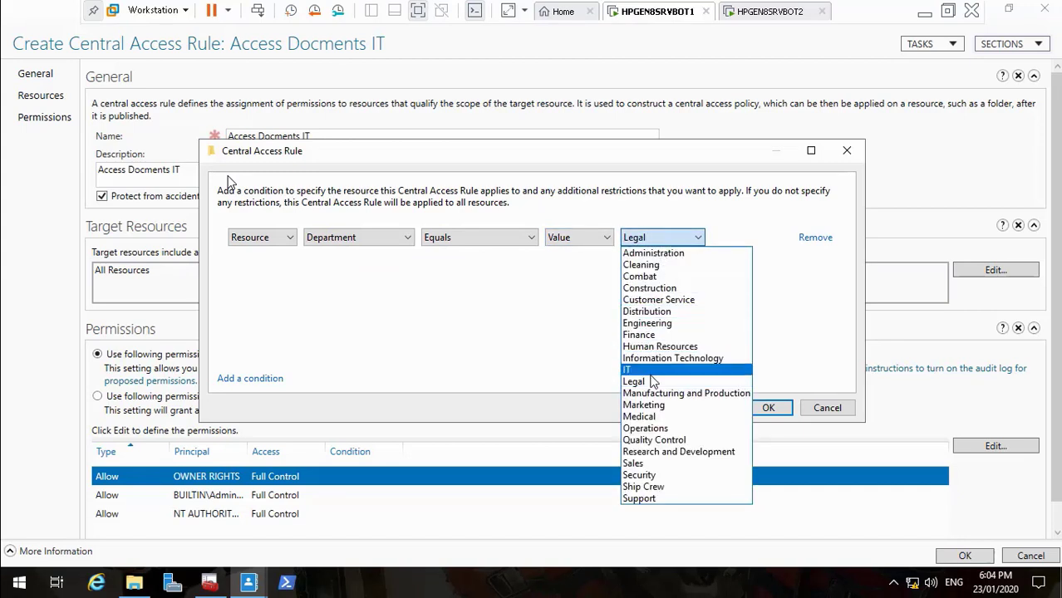
pyautogui.click(652, 371)
pyautogui.click(763, 408)
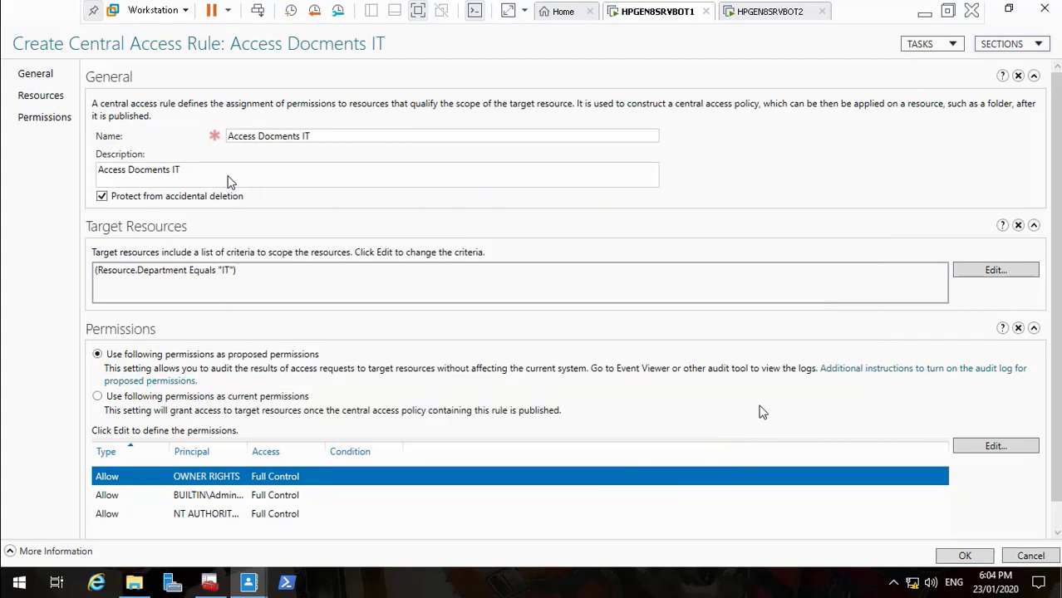
pyautogui.click(98, 398)
# Remove the OWNER RIGHTS entry and add a permission entry for the TR_IT group
pyautogui.click(993, 452)
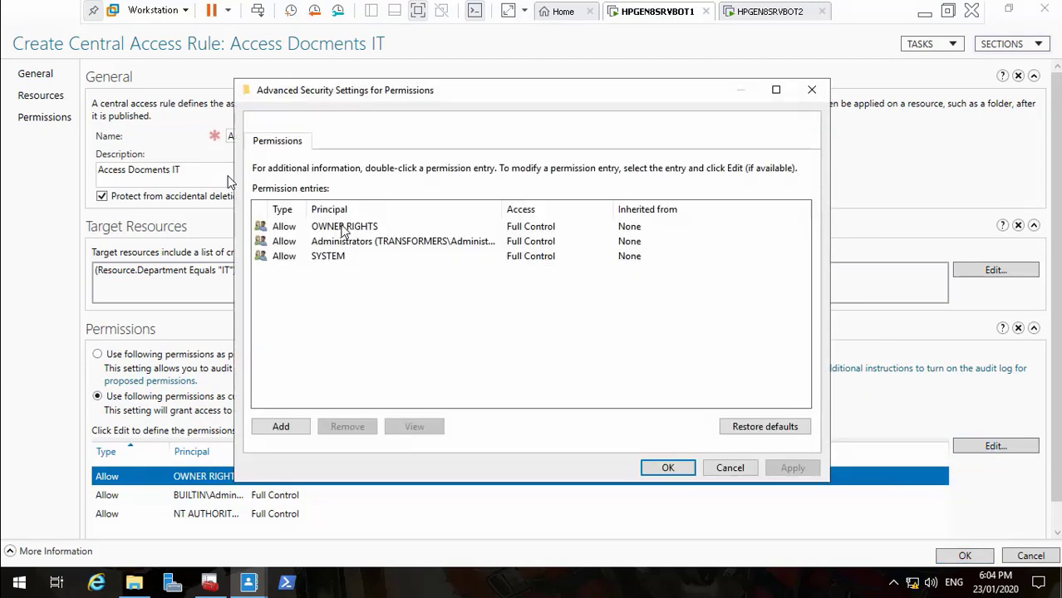
pyautogui.click(342, 228)
pyautogui.click(359, 430)
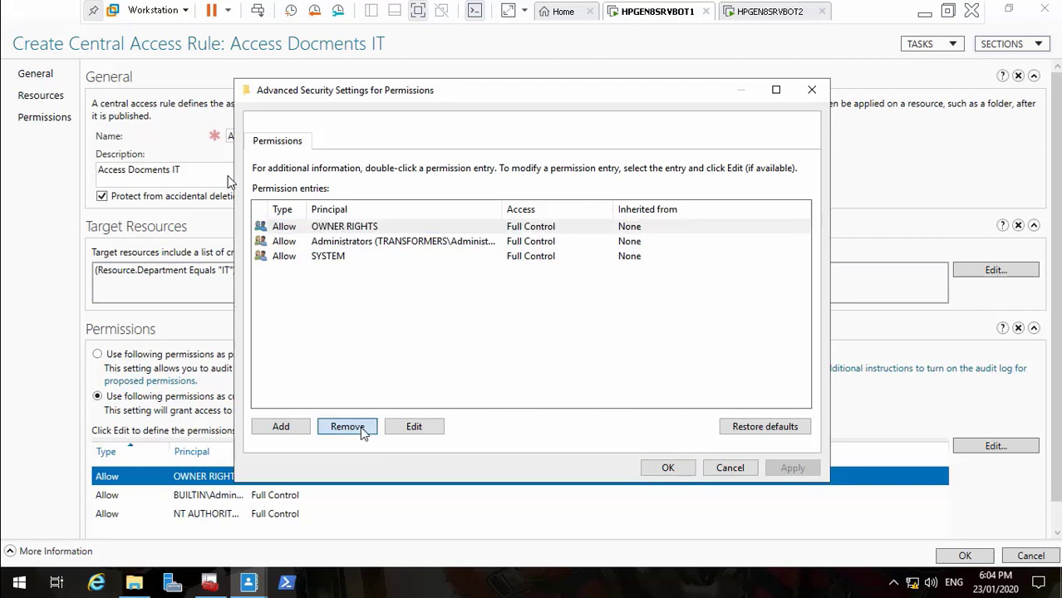
pyautogui.click(283, 427)
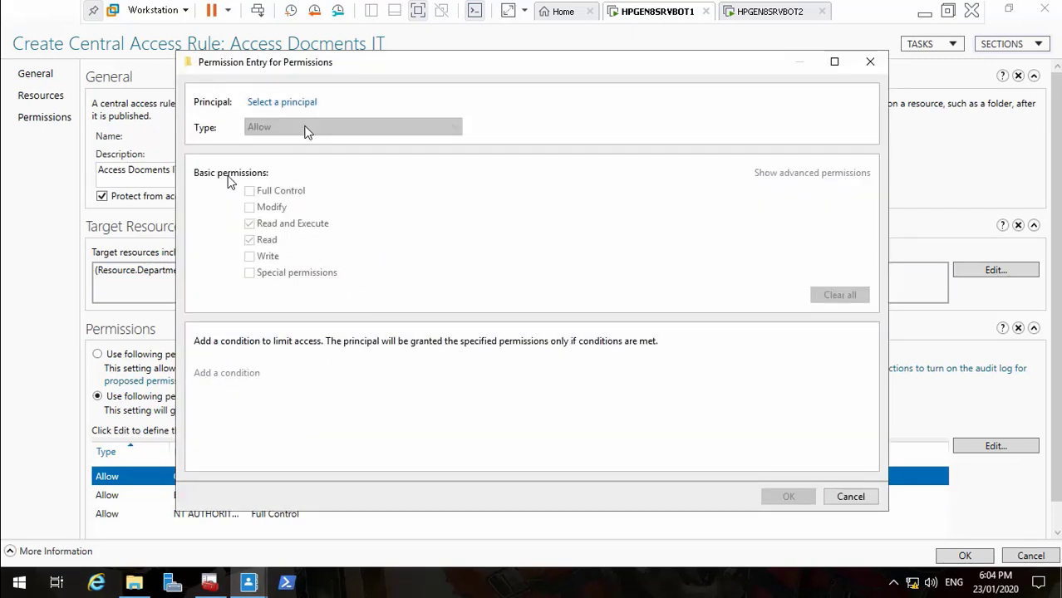
pyautogui.click(300, 103)
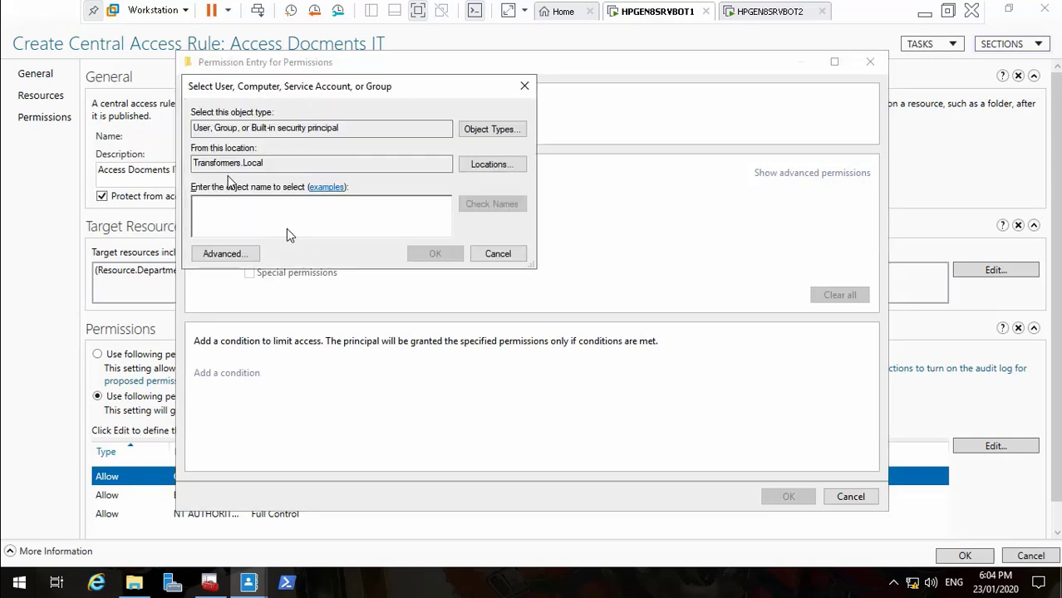
pyautogui.write('TR_IT')
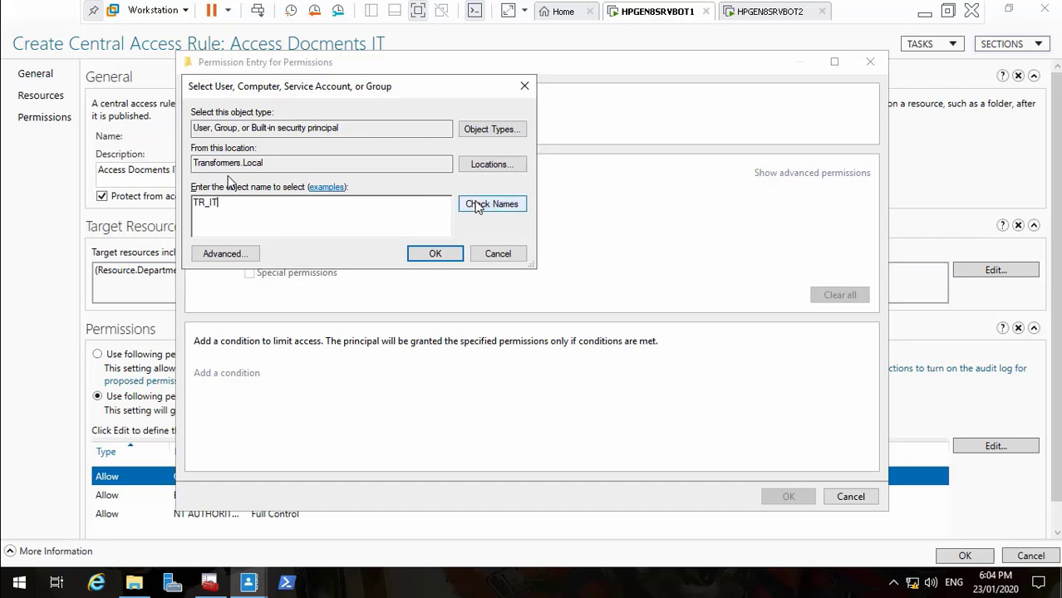
pyautogui.click(491, 208)
pyautogui.click(438, 254)
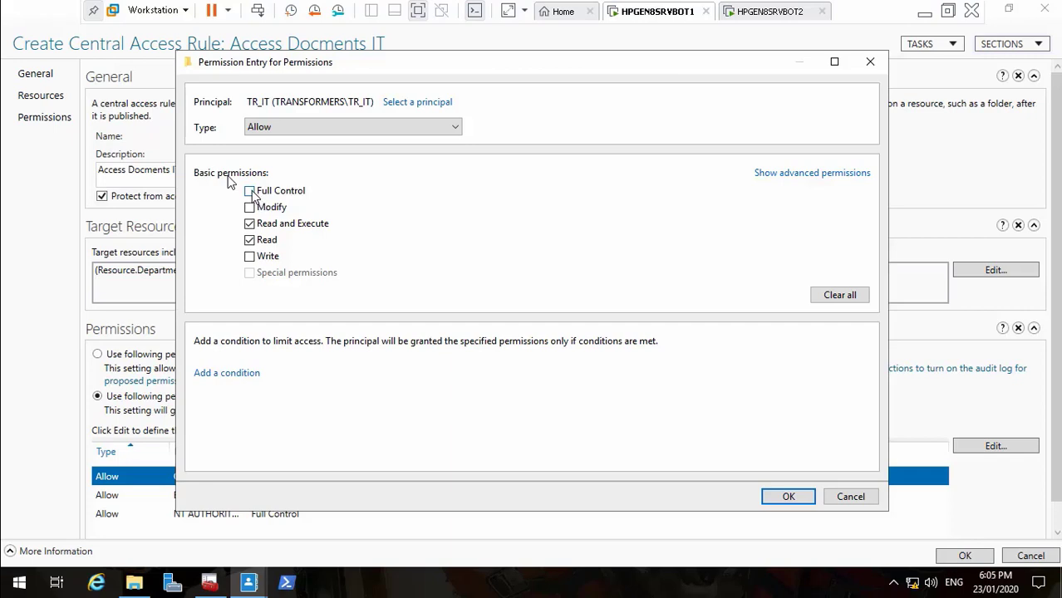
# Grant TR_IT Full Control and apply the updated permission list
pyautogui.click(250, 191)
pyautogui.click(786, 496)
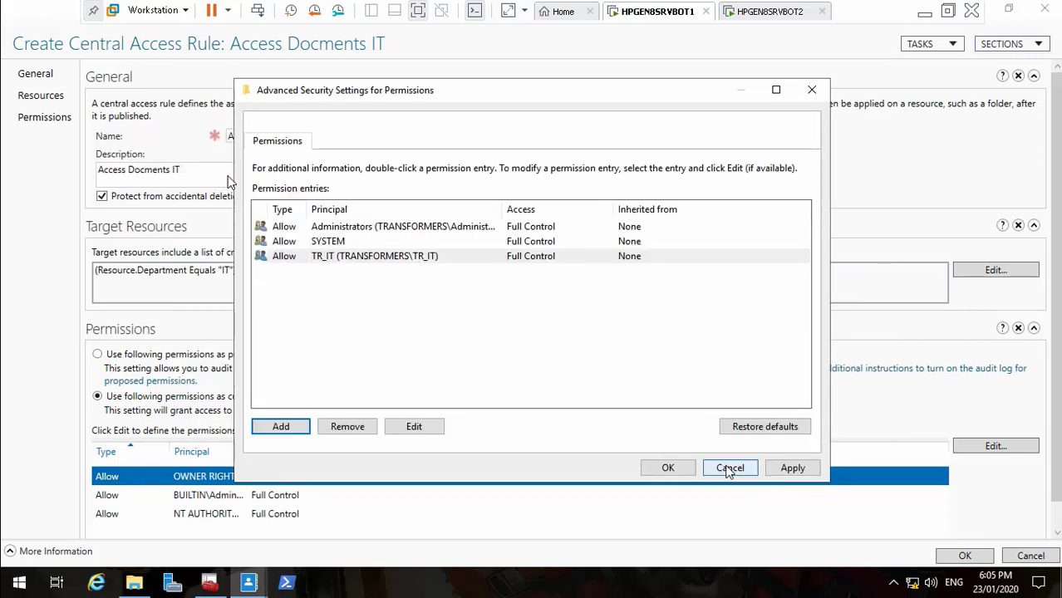
pyautogui.click(799, 467)
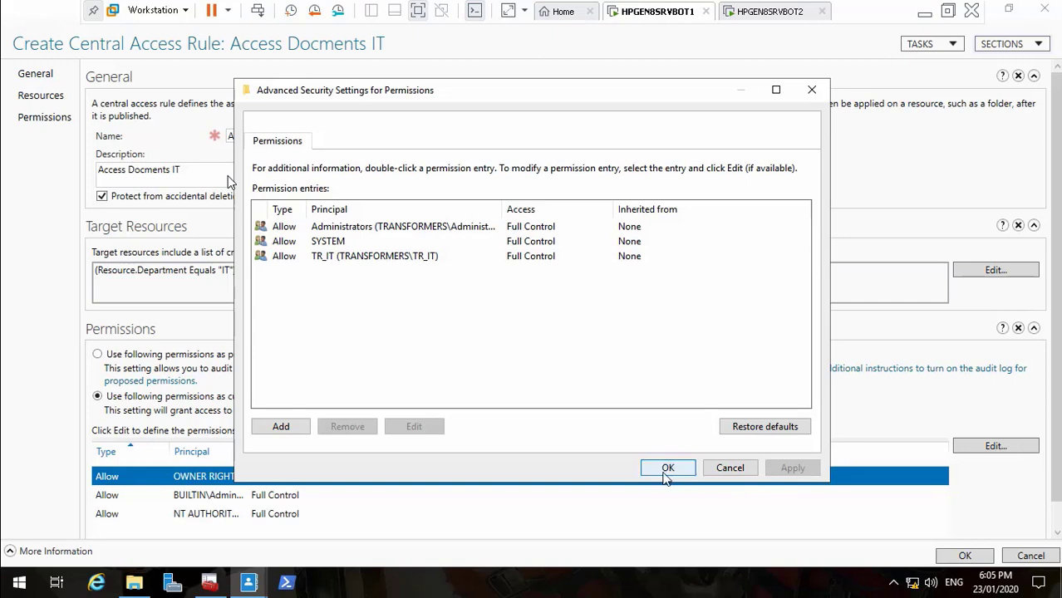
pyautogui.click(666, 469)
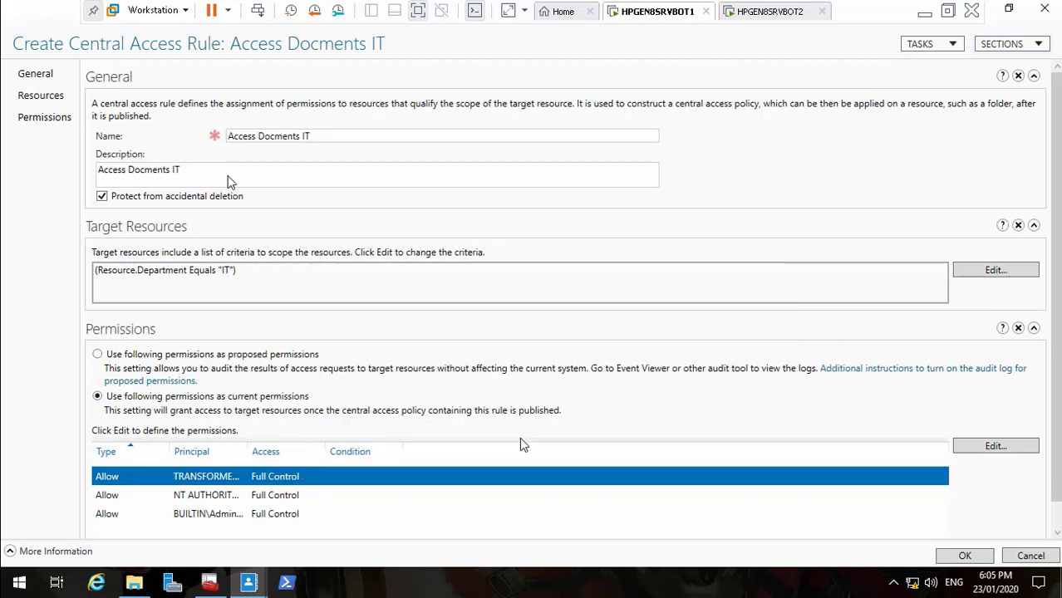
# Create the Access Docments IT rule and start a new central access rule
pyautogui.click(964, 556)
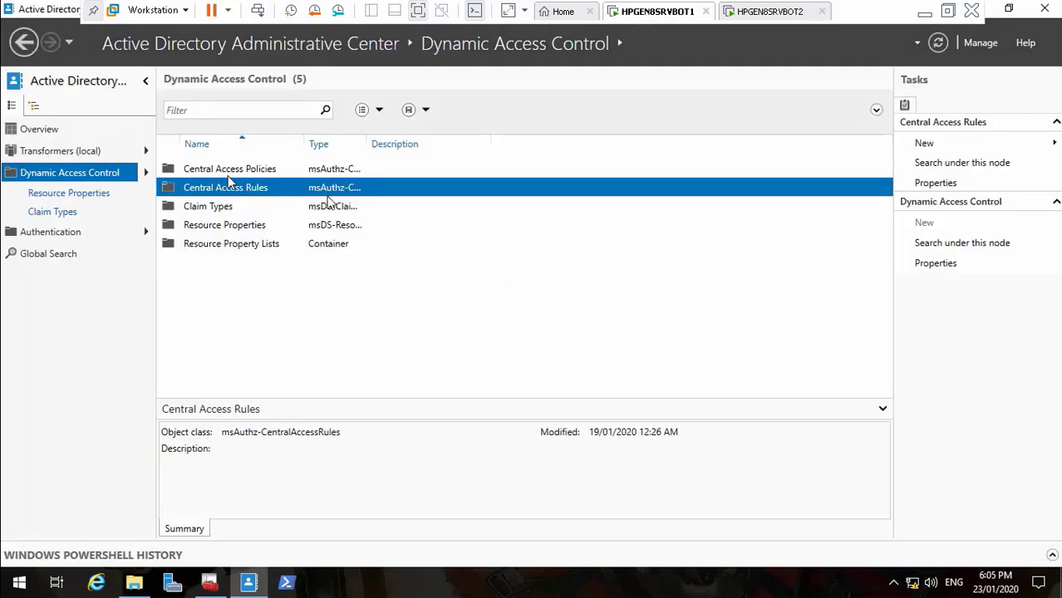
pyautogui.rightClick(256, 191)
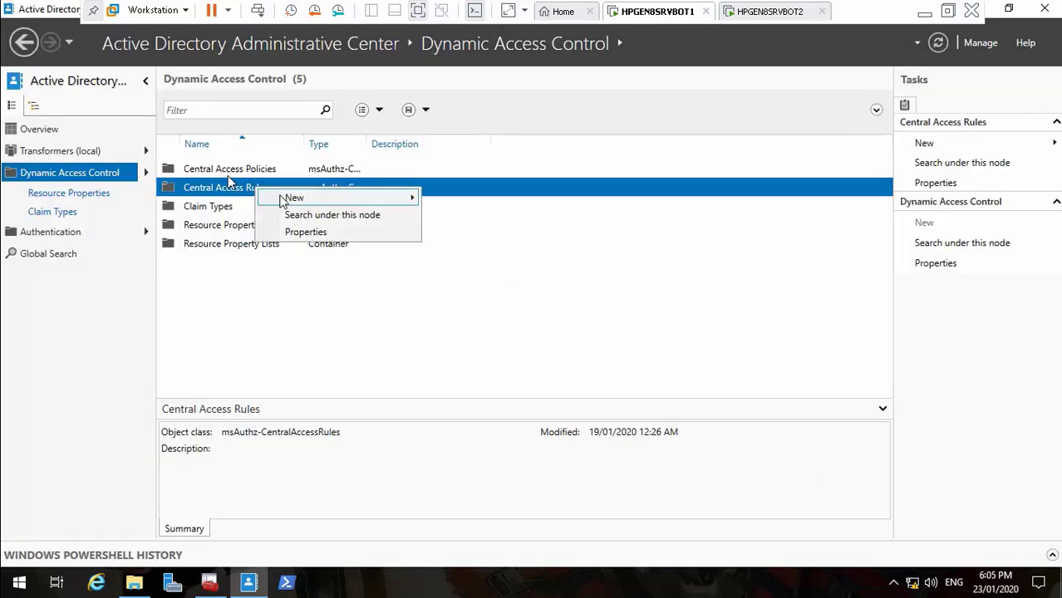
pyautogui.moveTo(287, 198)
pyautogui.click(482, 200)
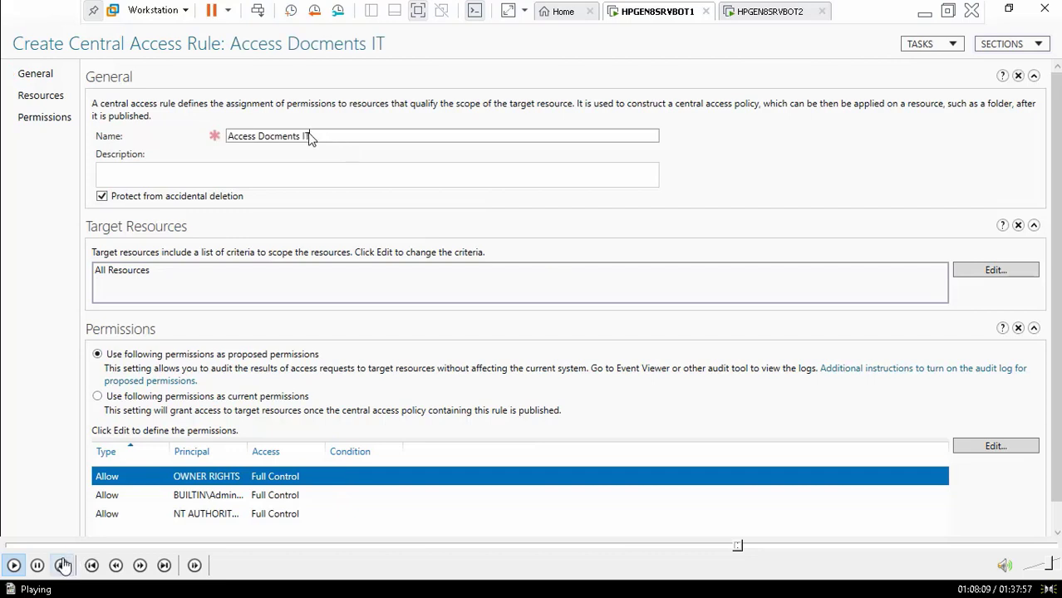
# Pause and resume the tutorial playback
pyautogui.click(38, 566)
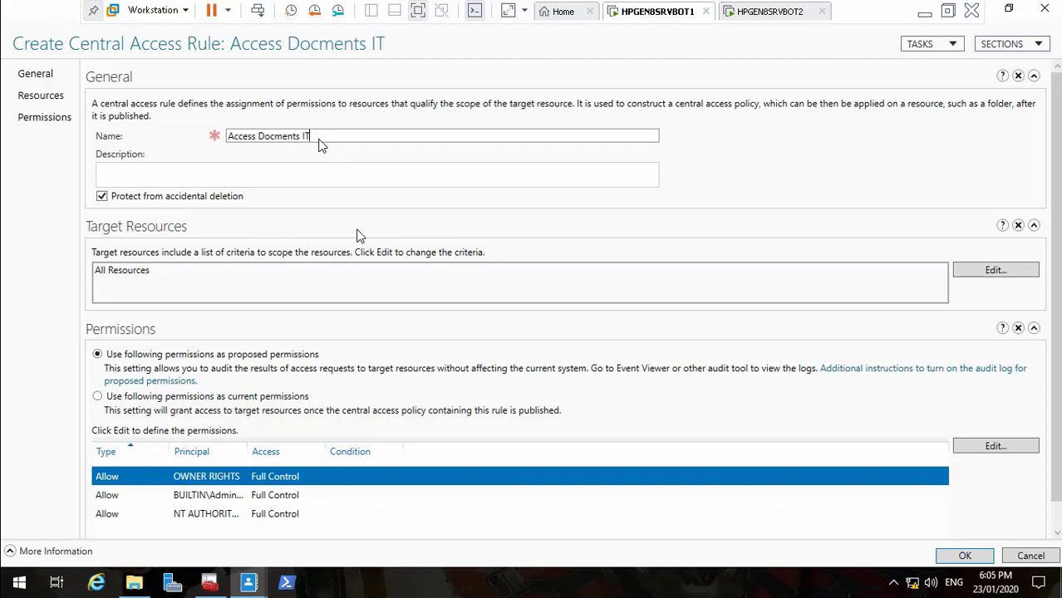
pyautogui.moveTo(12, 573)
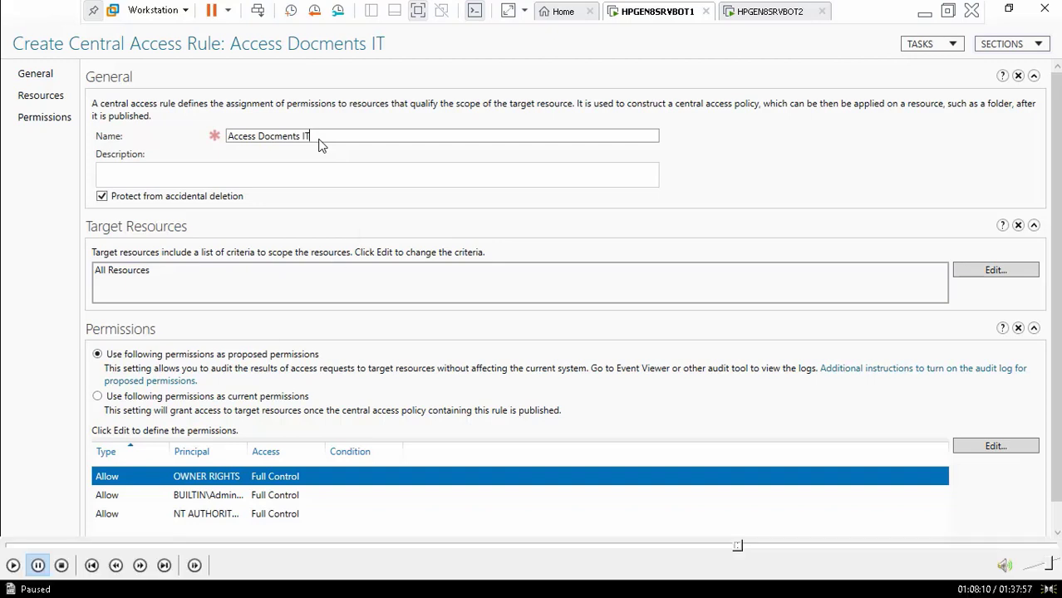
pyautogui.click(12, 573)
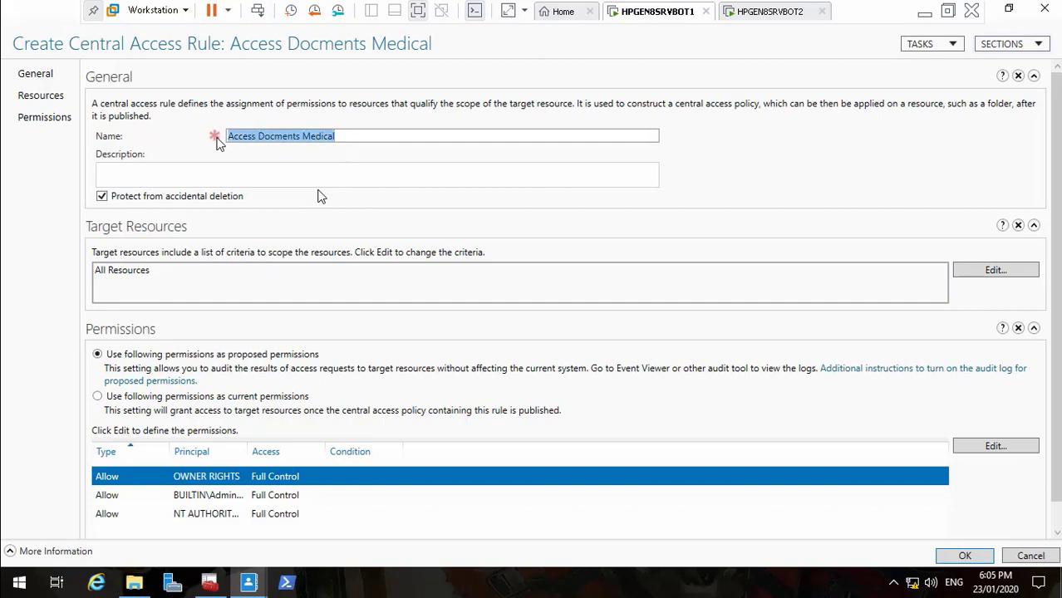
# Paste the rule name into the description and target resources where Department equals Medical
pyautogui.click(220, 175)
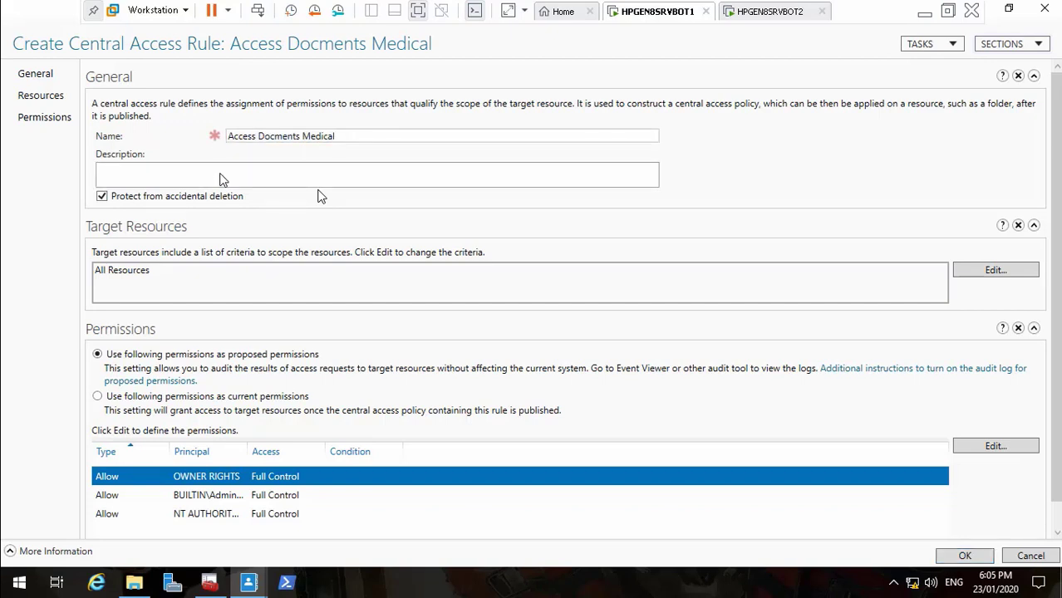
pyautogui.write('Access Docments Medical')
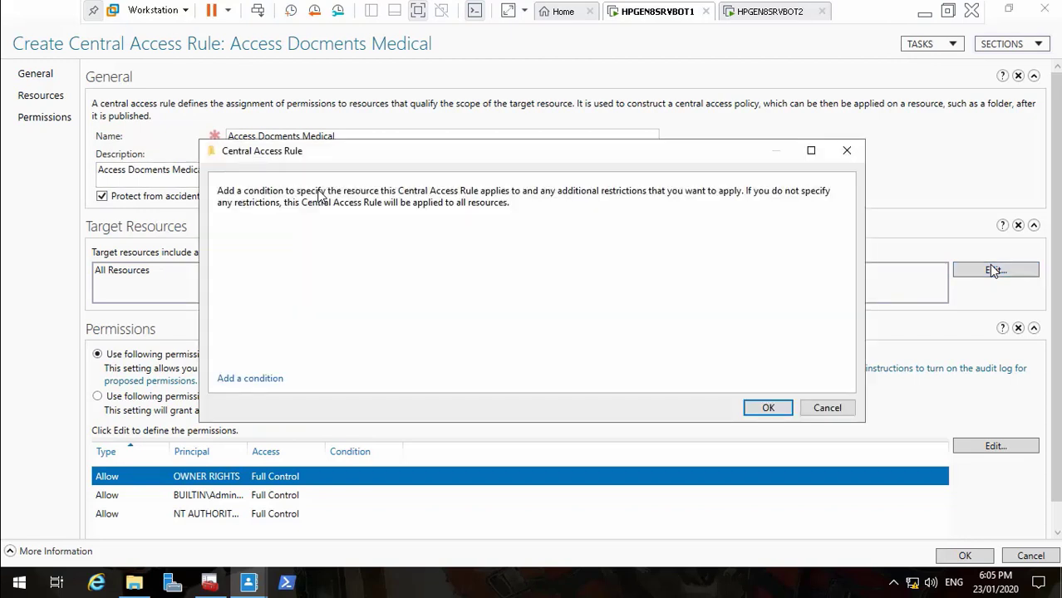
pyautogui.click(989, 268)
pyautogui.click(274, 378)
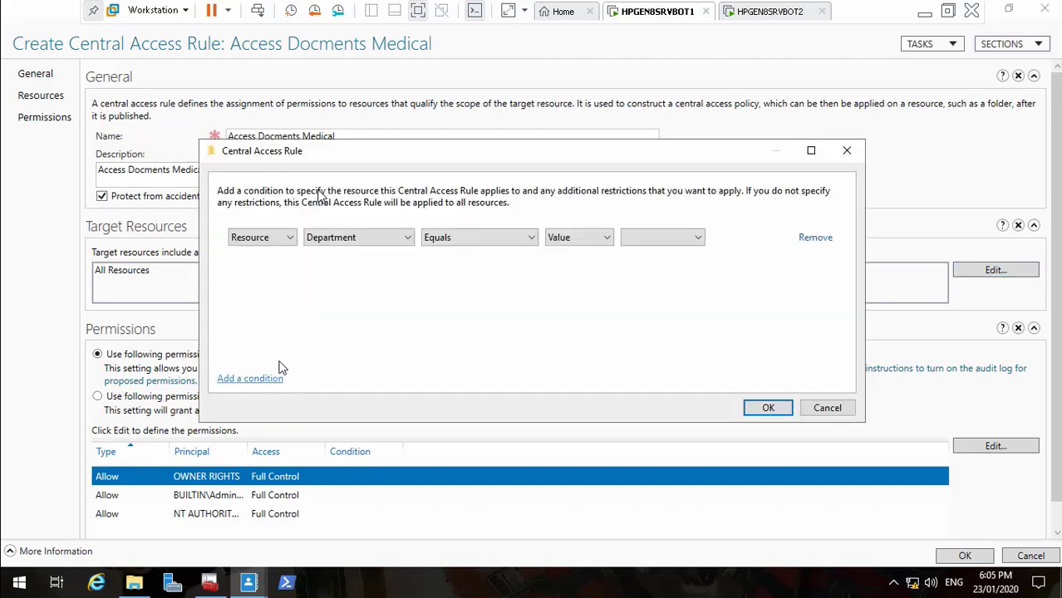
pyautogui.click(658, 238)
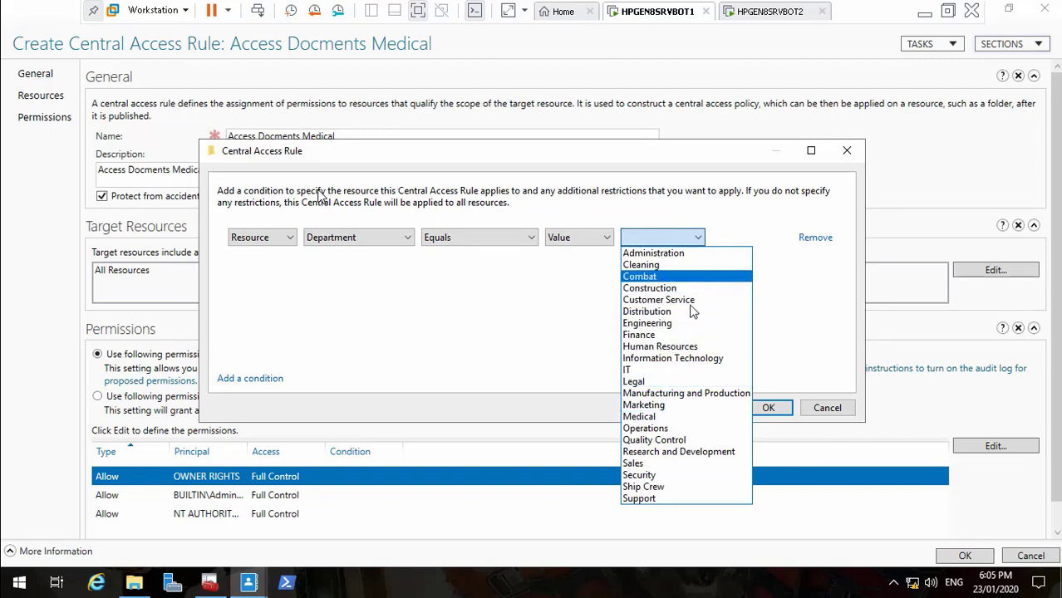
pyautogui.click(702, 416)
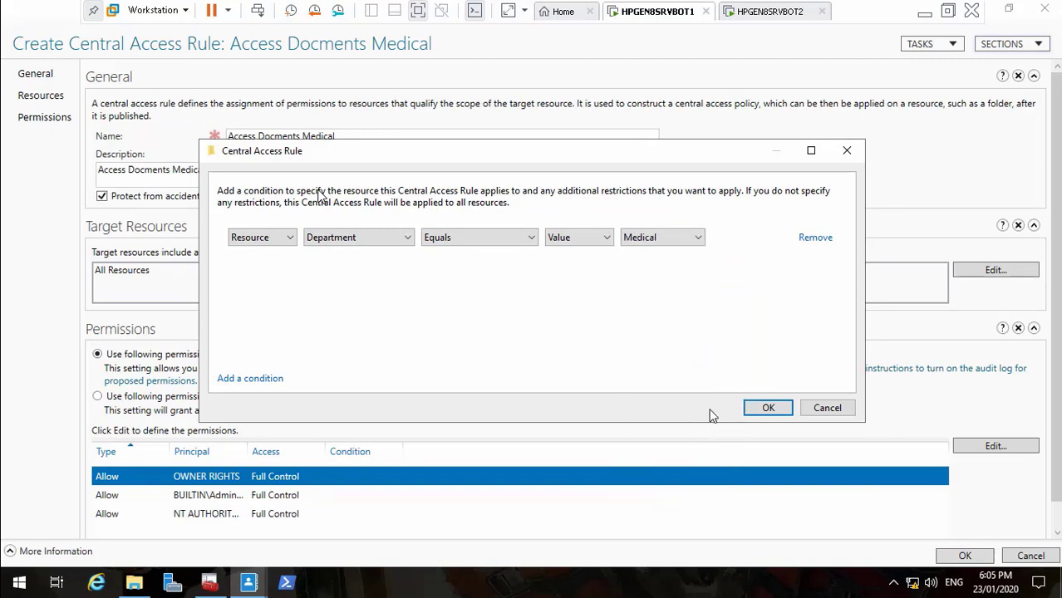
pyautogui.click(765, 409)
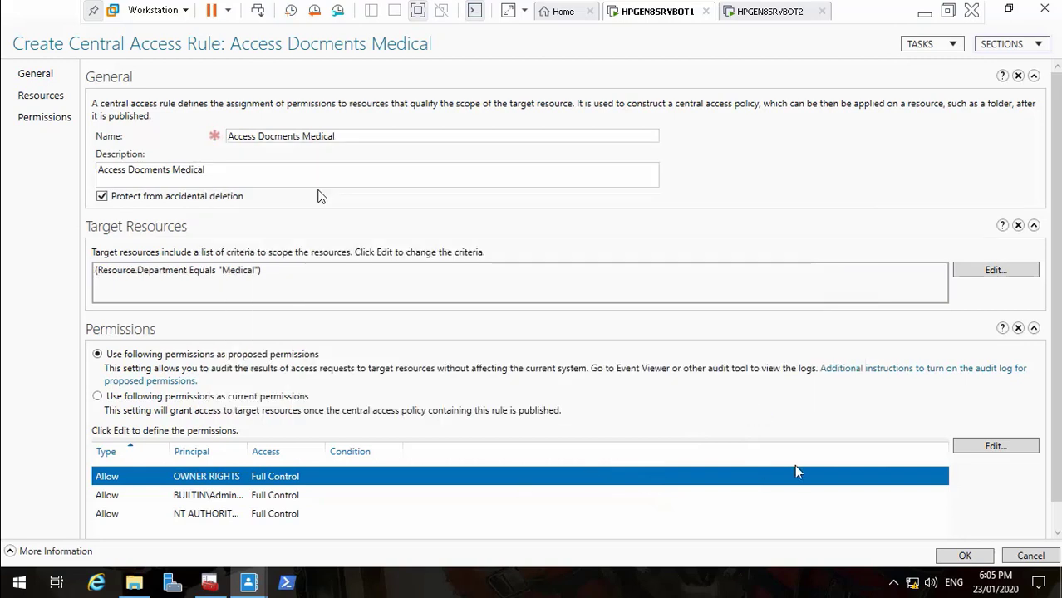
# Use current permissions, remove the OWNER RIGHTS entry, and add a new permission entry
pyautogui.click(98, 397)
pyautogui.click(1019, 446)
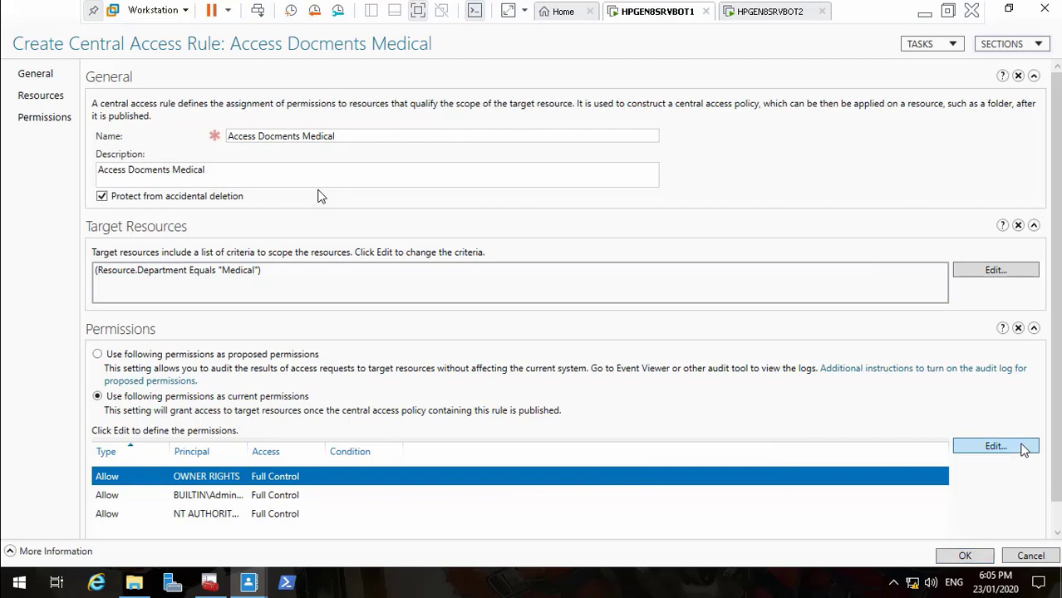
pyautogui.click(369, 229)
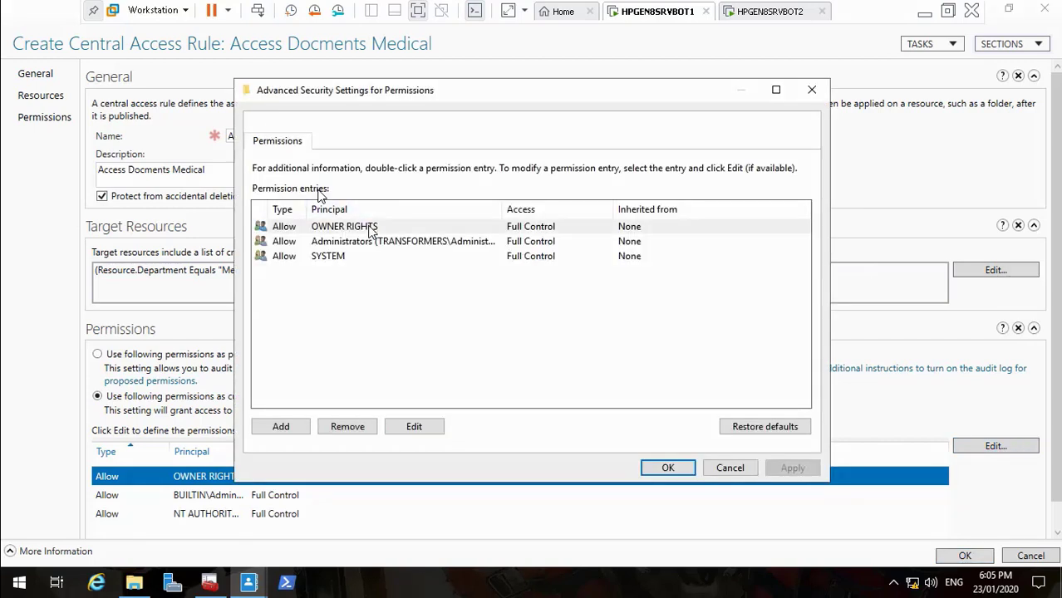
pyautogui.click(349, 426)
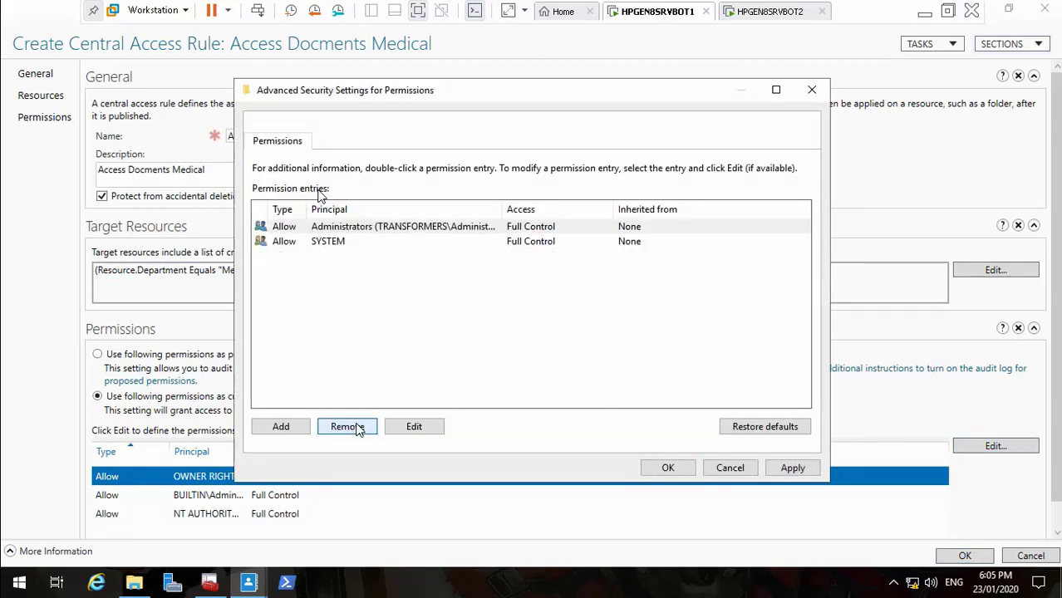
pyautogui.click(283, 427)
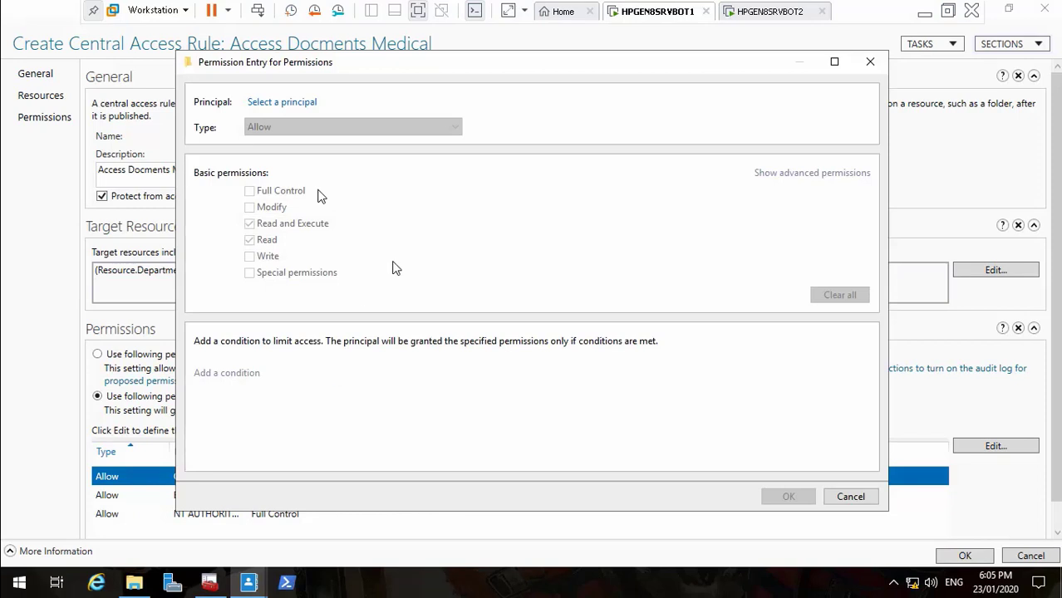
# Choose TR_MED as the entry's principal, correcting the mistyped group name first
pyautogui.click(307, 105)
pyautogui.write('T')
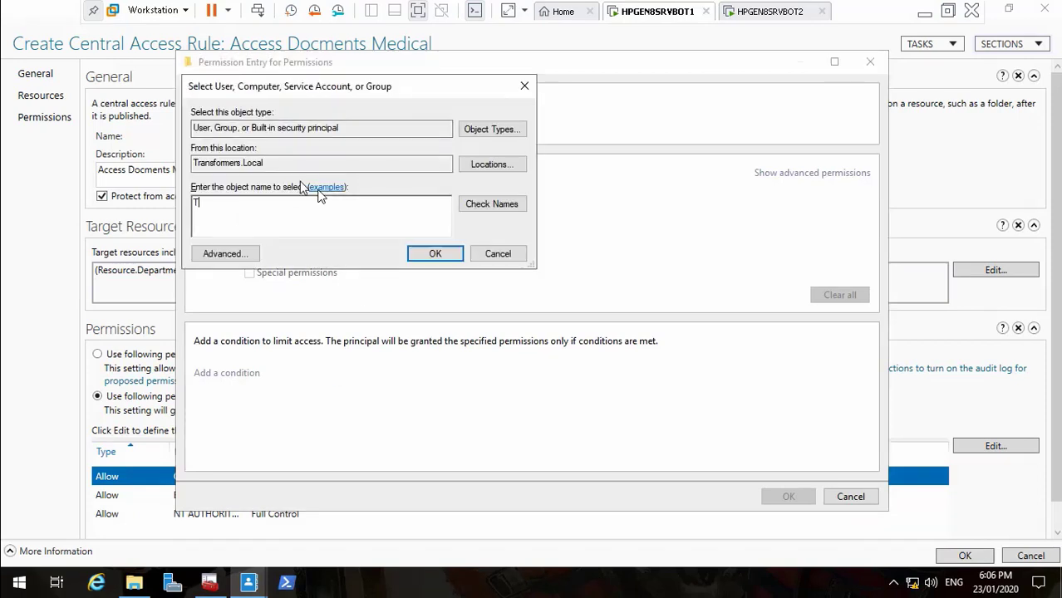
pyautogui.write('R_Medi')
pyautogui.click(492, 205)
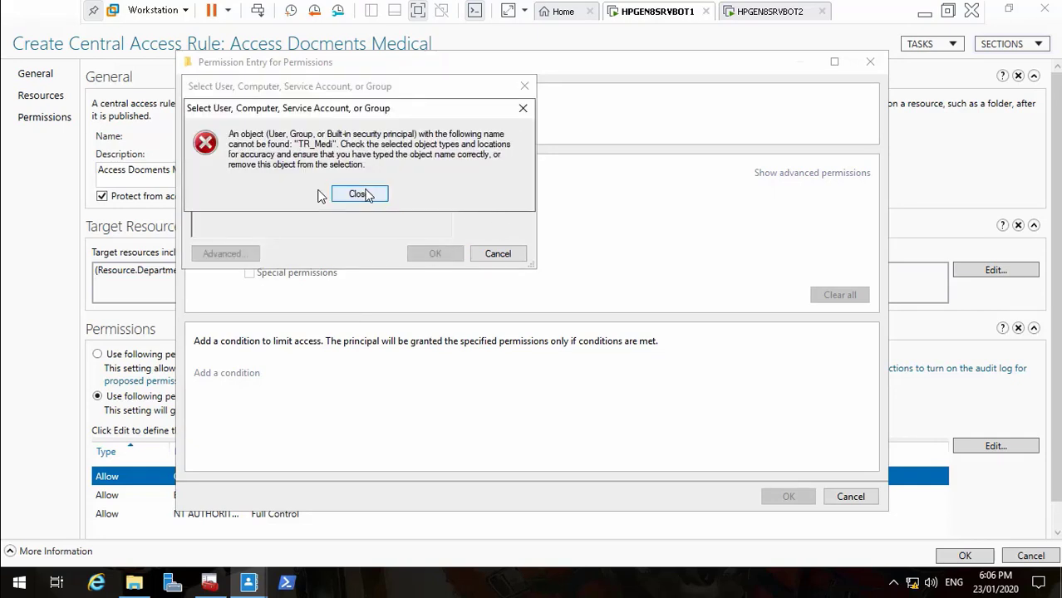
pyautogui.click(336, 194)
pyautogui.press('BackSpace')
pyautogui.press('BackSpace')
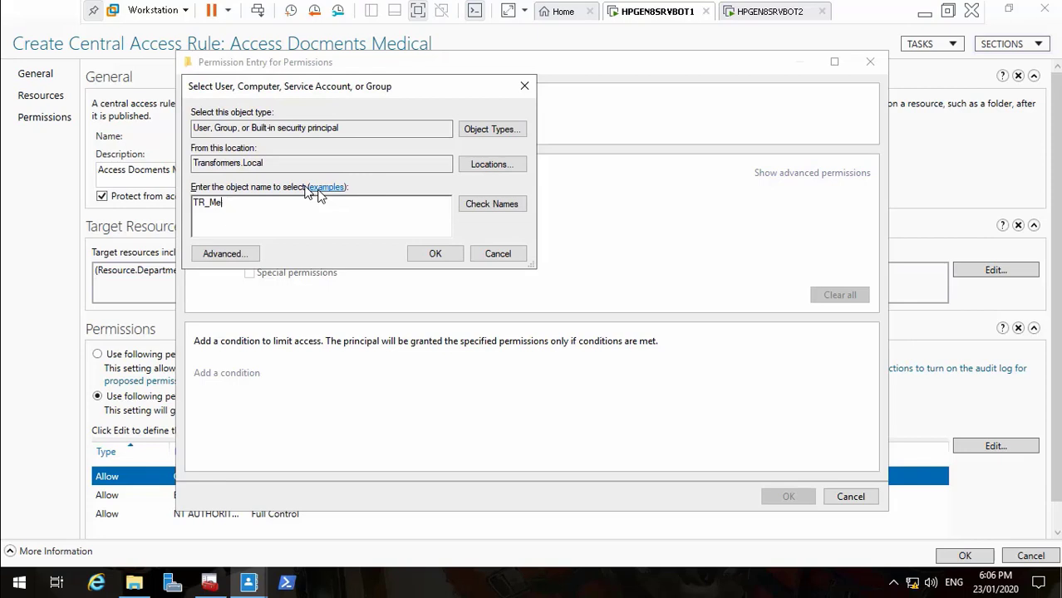
pyautogui.write('d')
pyautogui.click(492, 204)
pyautogui.click(432, 254)
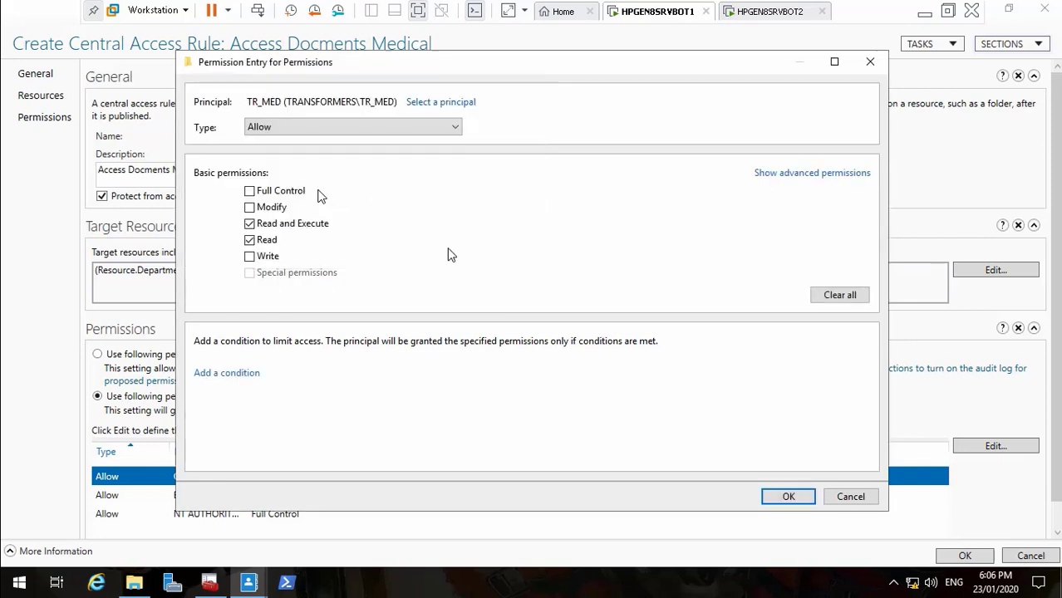
# Grant TR_MED Modify permission and add a User Group condition to the entry
pyautogui.click(258, 207)
pyautogui.click(246, 374)
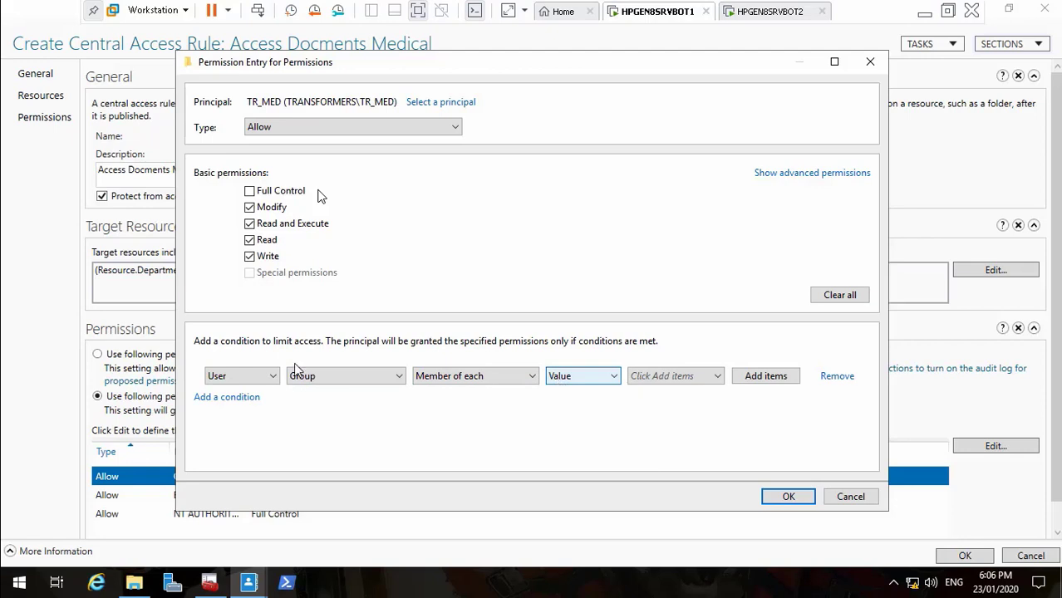
pyautogui.click(260, 379)
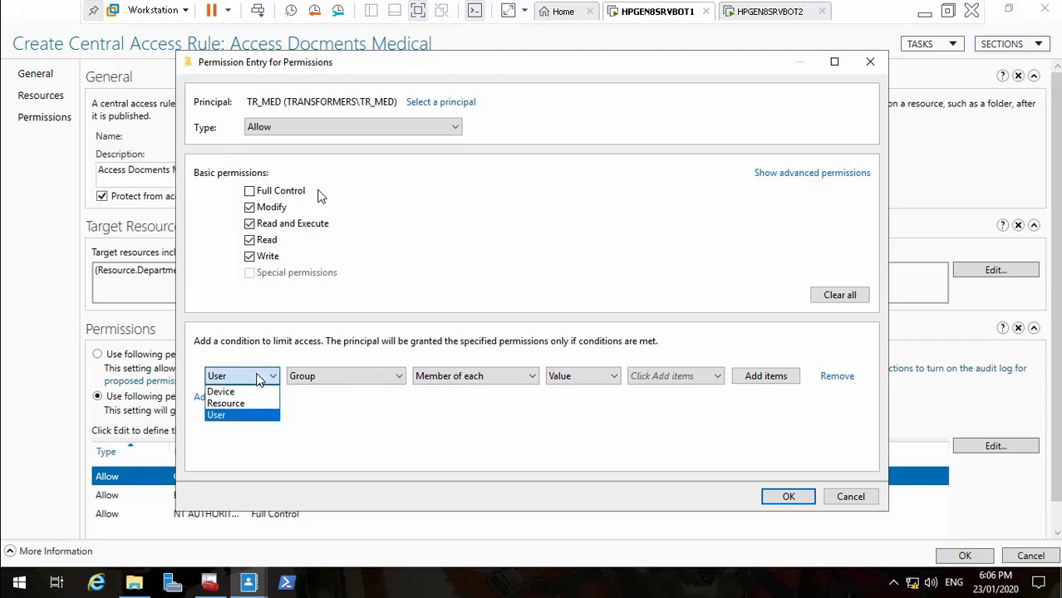
pyautogui.click(254, 415)
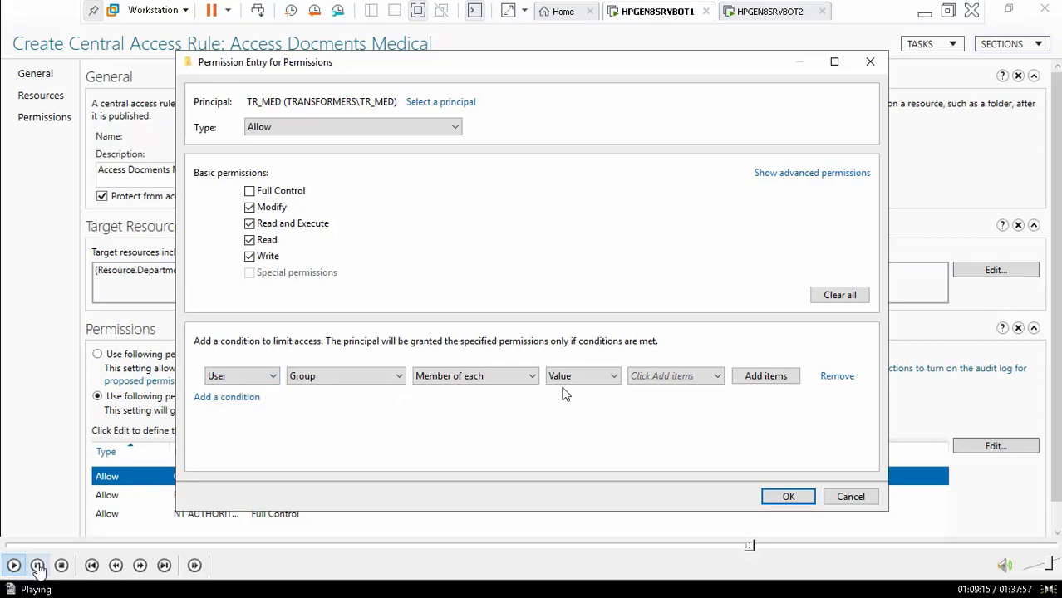
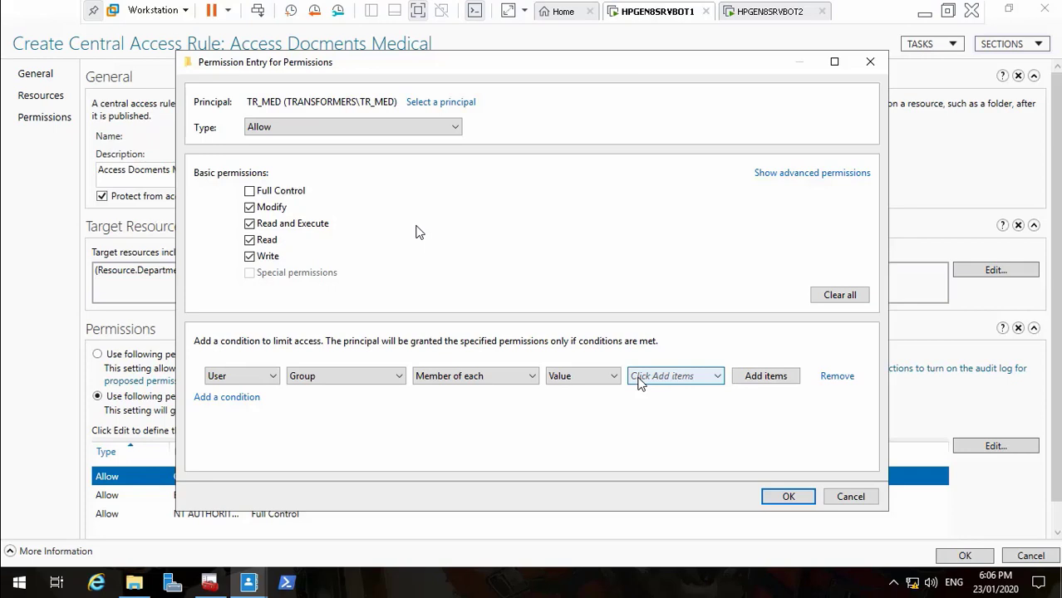
# Remove the empty User Group condition row from the TR_MED permission entry
pyautogui.click(661, 379)
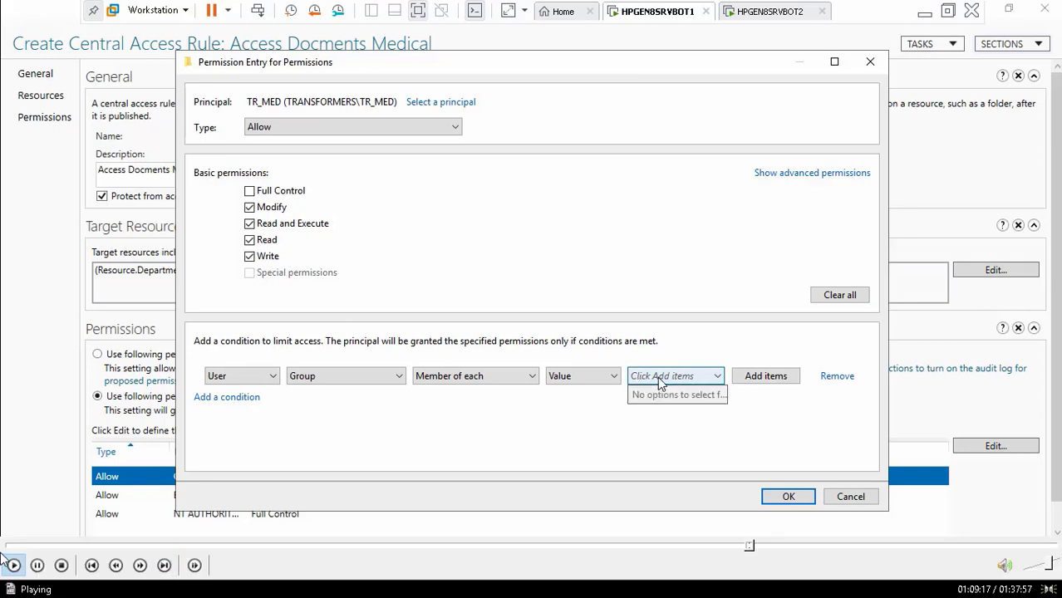
pyautogui.click(691, 377)
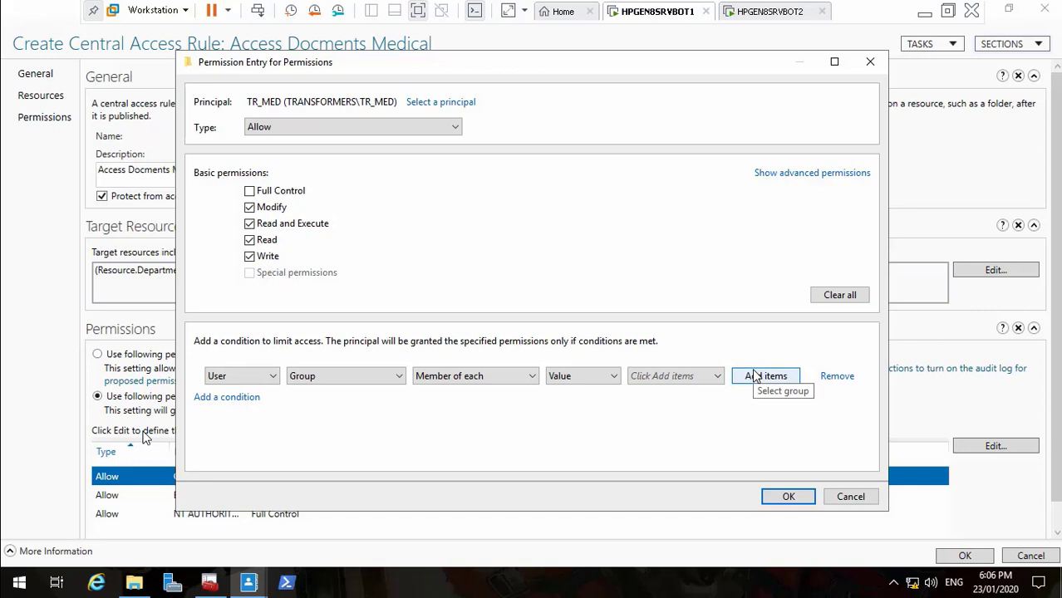
pyautogui.click(831, 379)
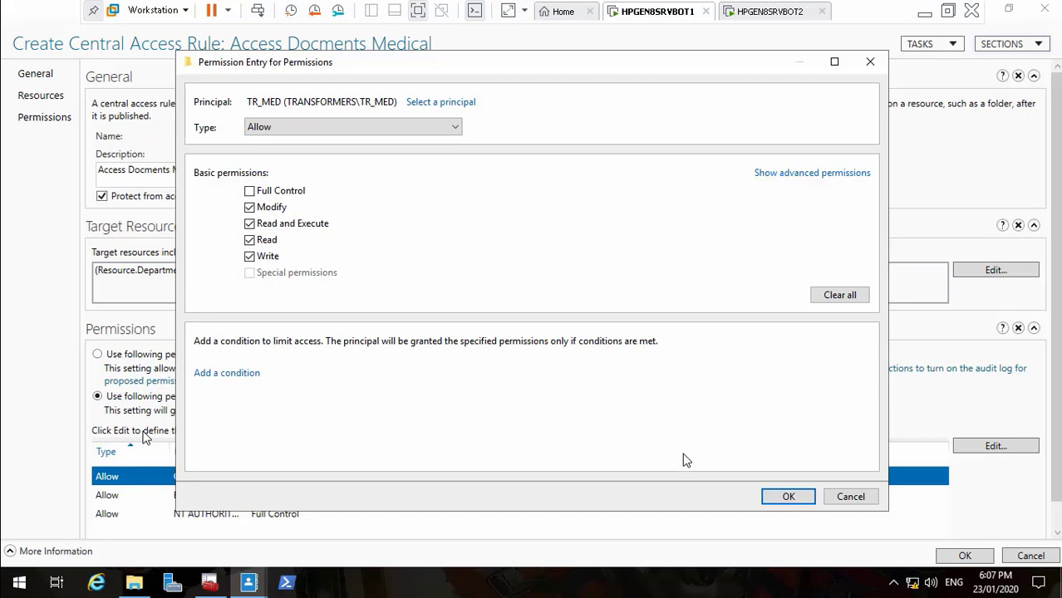
# Keep the unconditional TR_MED Modify entry and review the Department Equals Medical target criteria
pyautogui.click(777, 498)
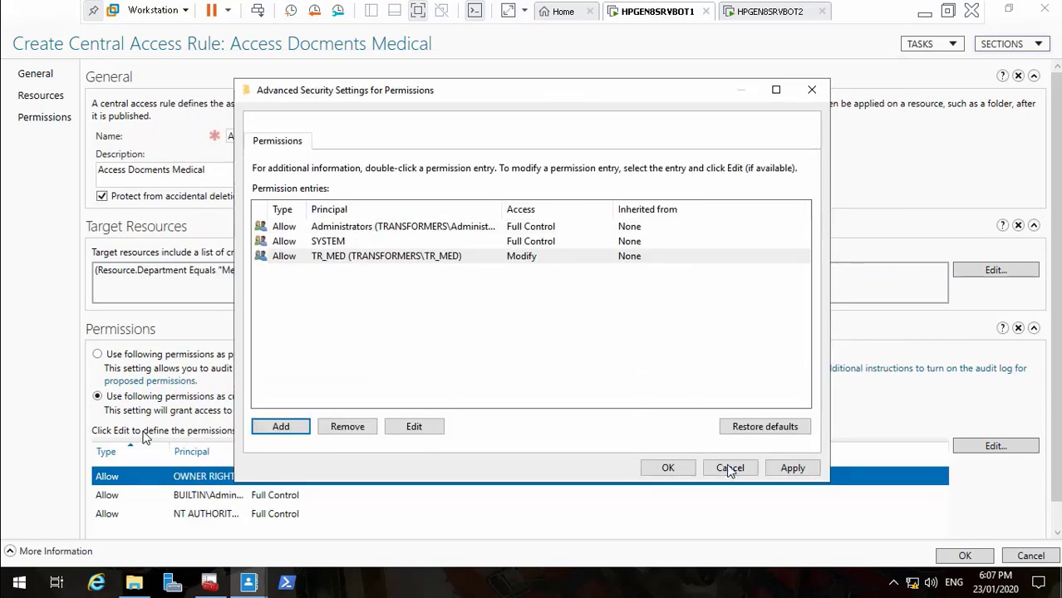
pyautogui.click(790, 469)
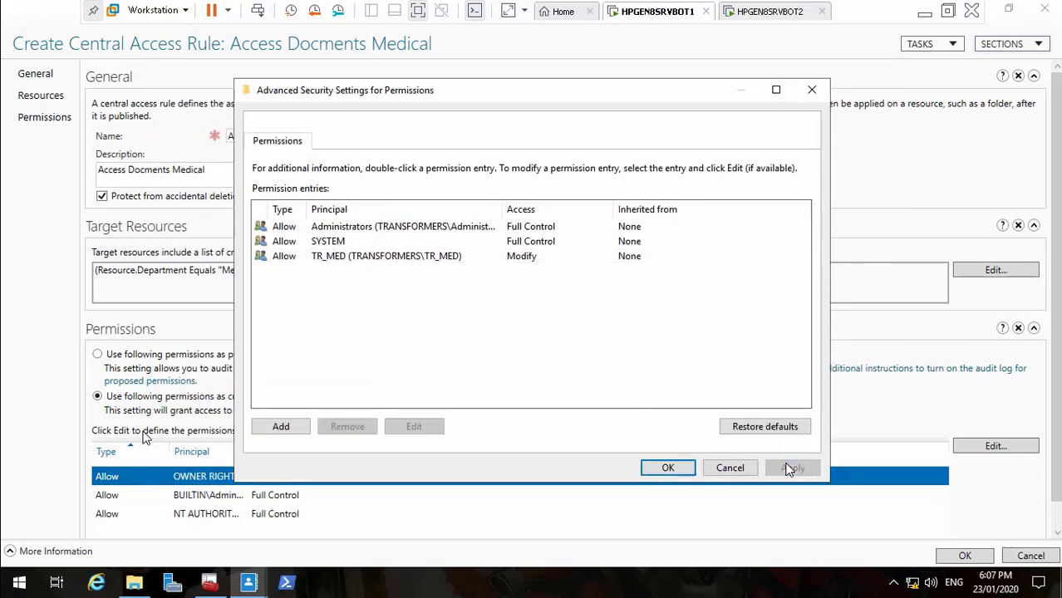
pyautogui.click(667, 467)
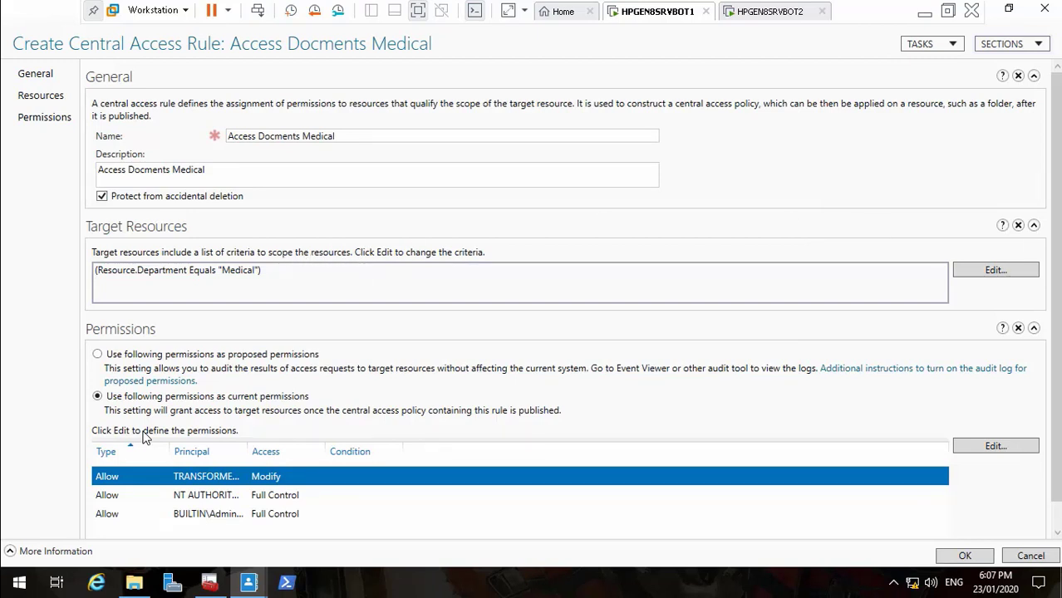
pyautogui.click(1027, 272)
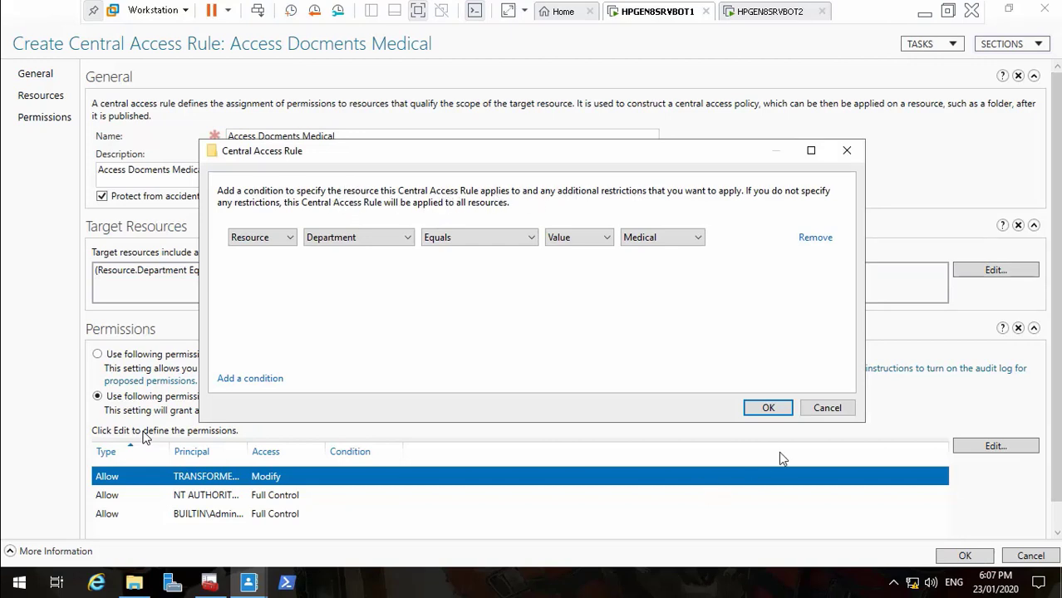
pyautogui.click(821, 412)
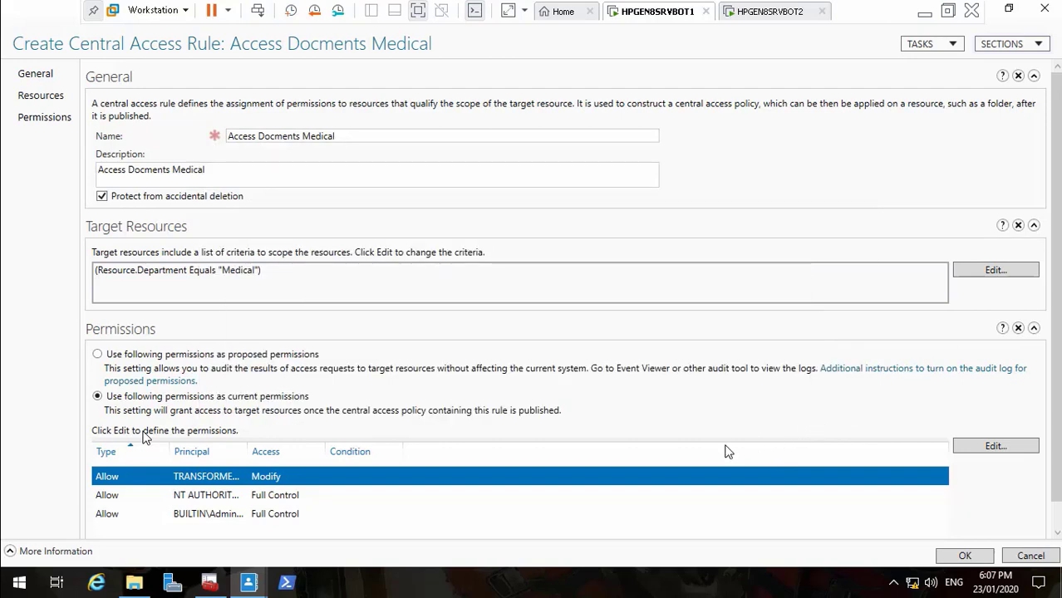
# Edit the Medical rule's TR_MED entry and add a User Group condition
pyautogui.click(984, 448)
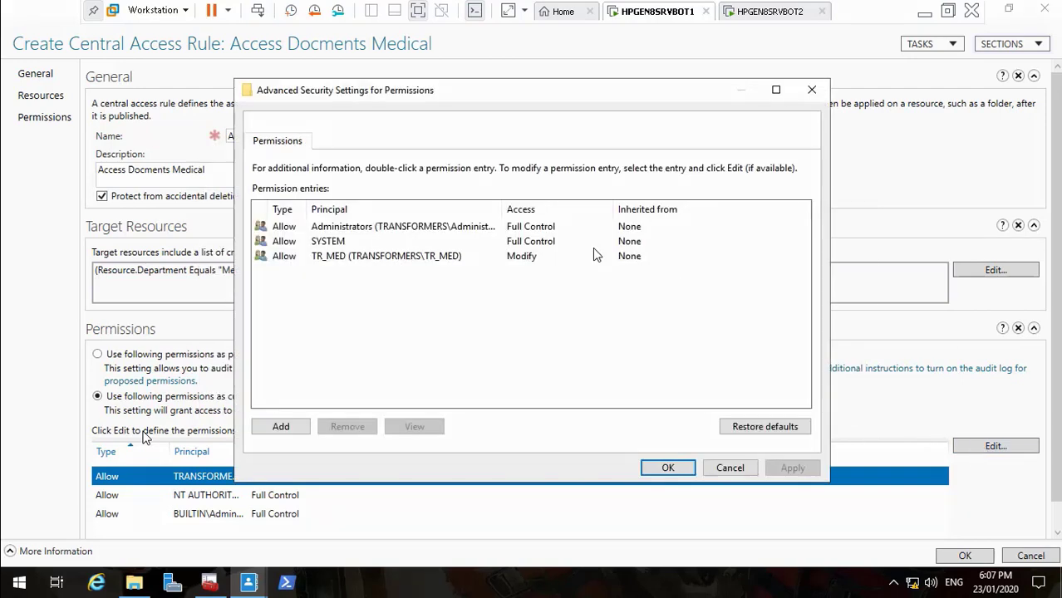
pyautogui.click(388, 259)
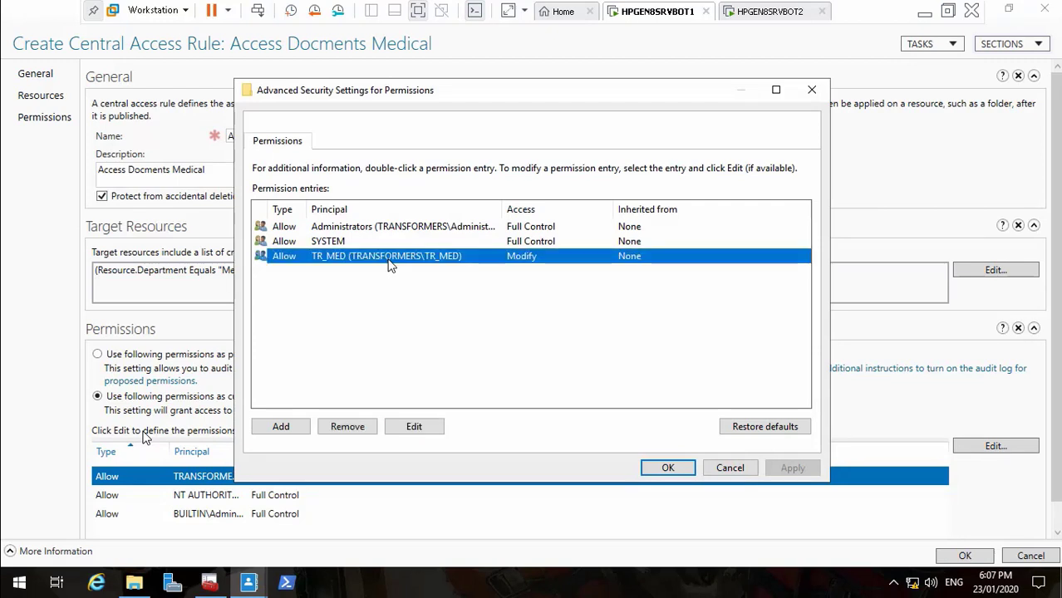
pyautogui.click(407, 433)
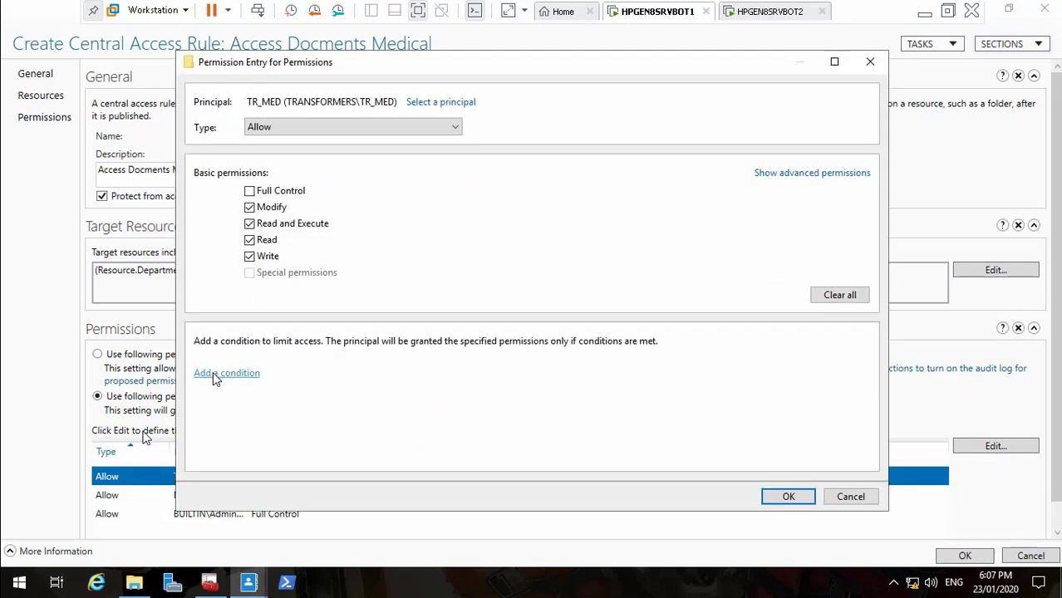
pyautogui.click(212, 373)
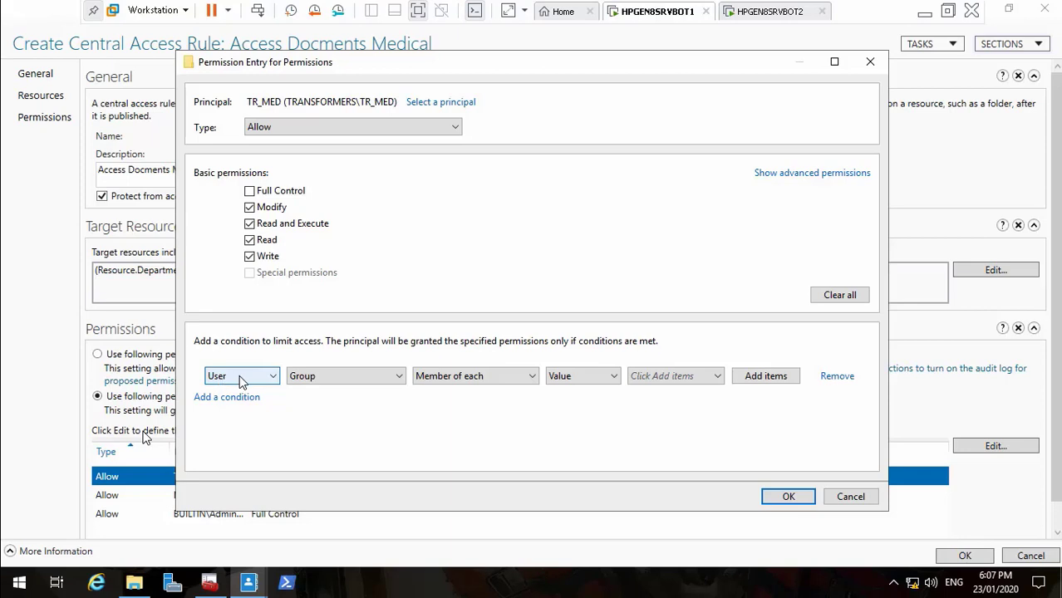
pyautogui.click(331, 375)
pyautogui.click(332, 376)
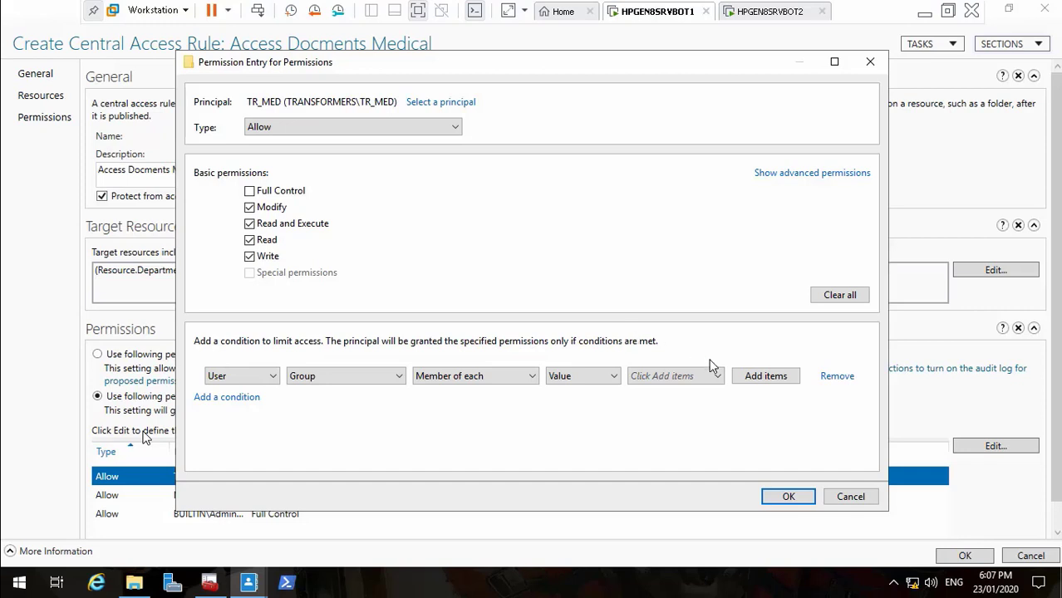
# Set the condition to Member of each TR_MED and save the Access Docments Medical rule
pyautogui.click(749, 379)
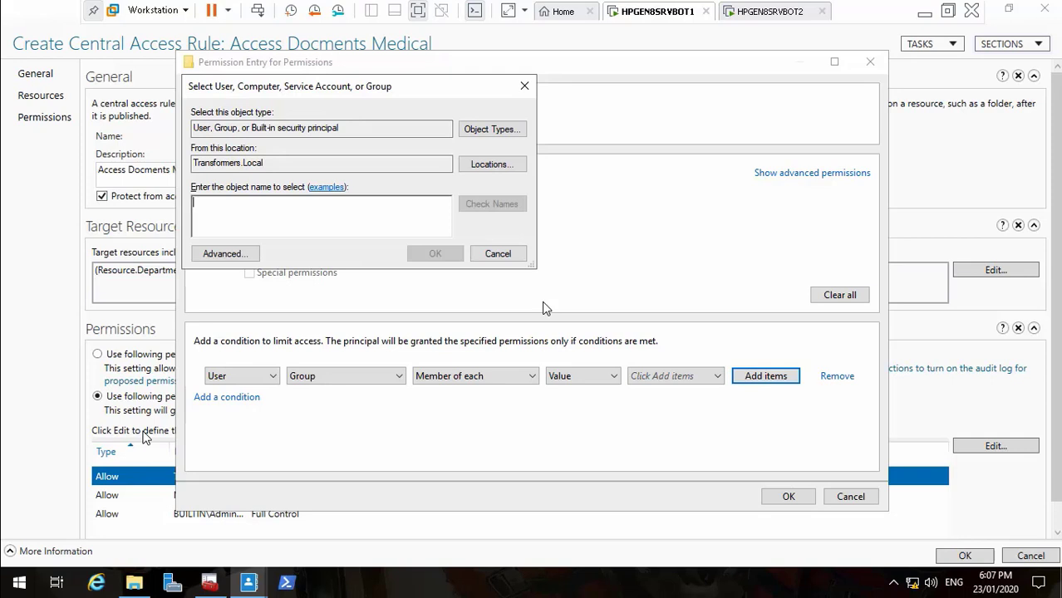
pyautogui.write('TR')
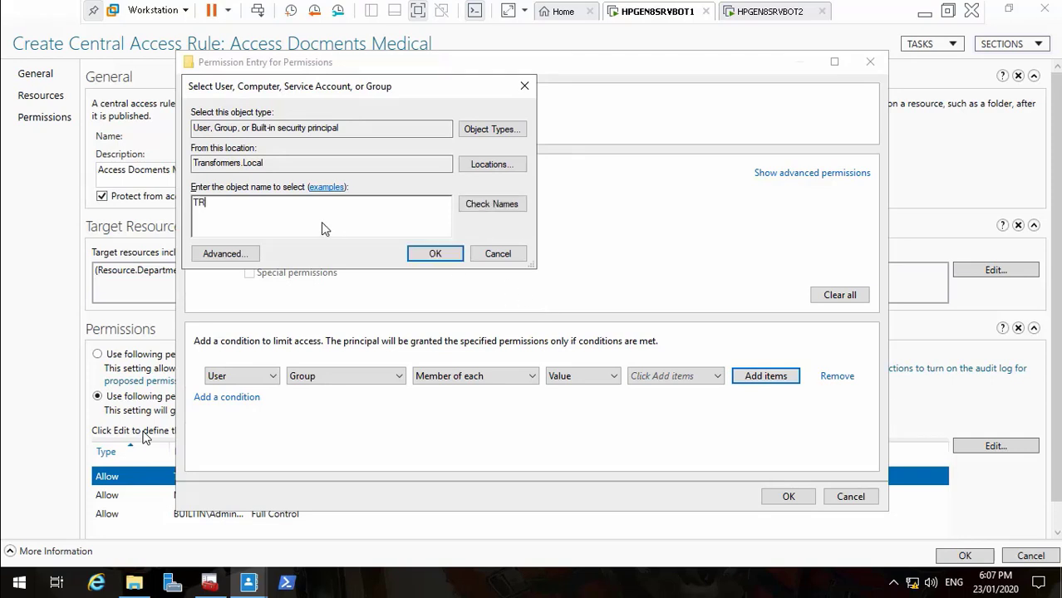
pyautogui.write('_Med')
pyautogui.click(477, 206)
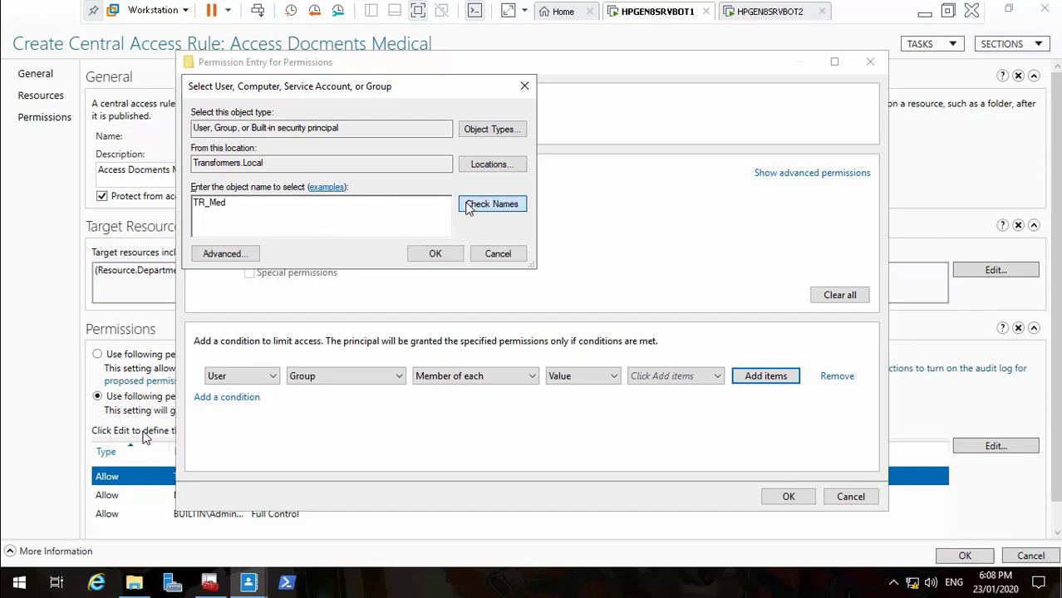
pyautogui.click(434, 252)
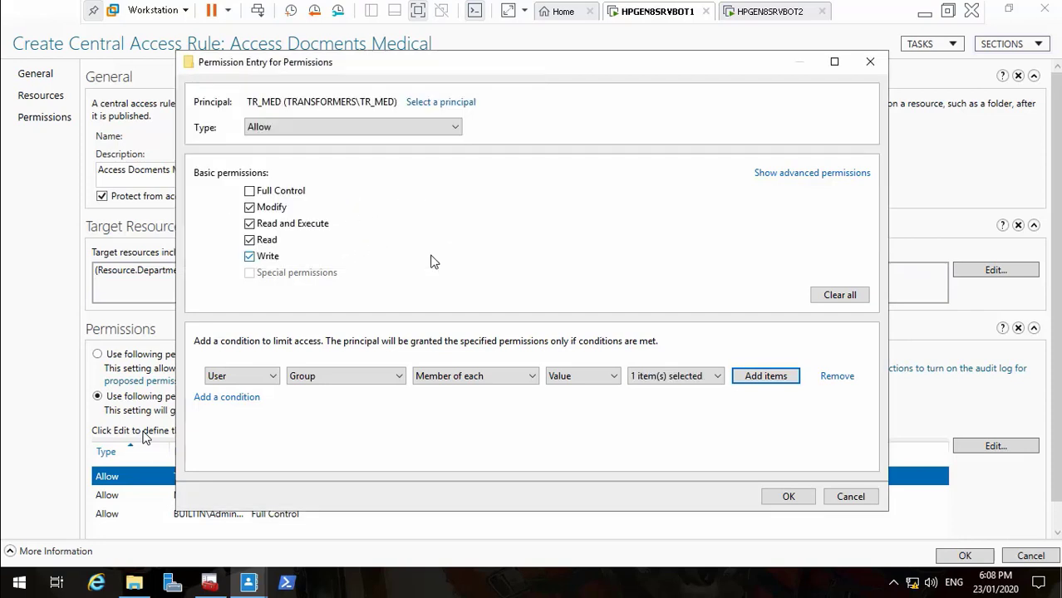
pyautogui.click(676, 377)
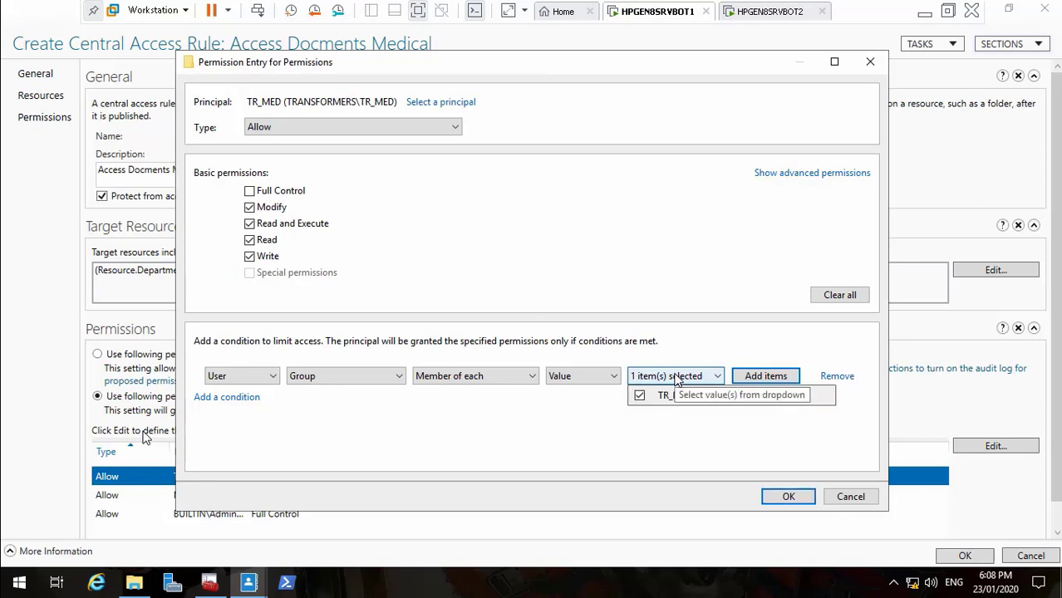
pyautogui.click(676, 378)
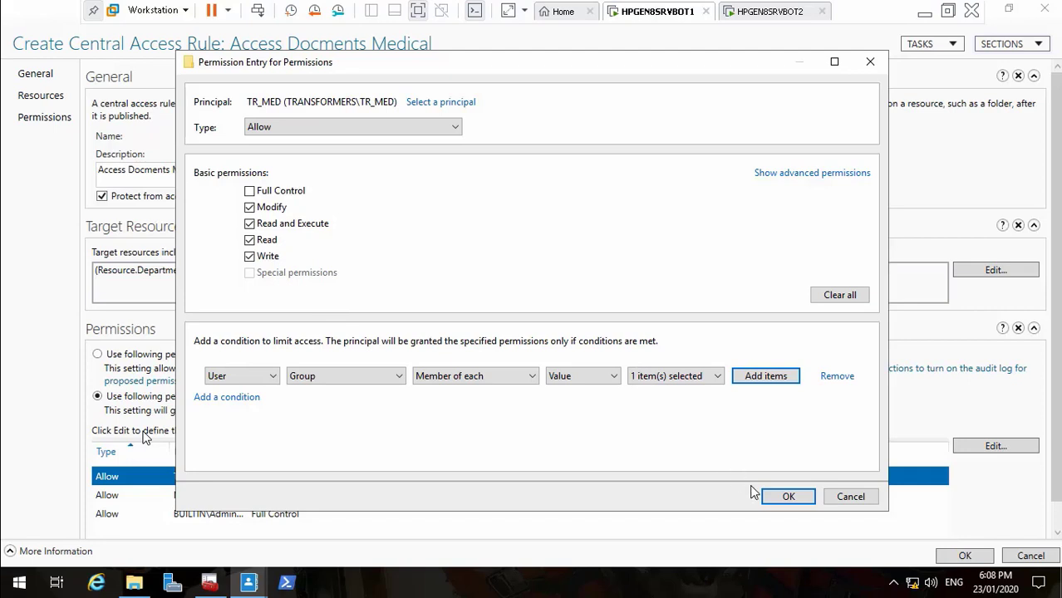
pyautogui.click(785, 497)
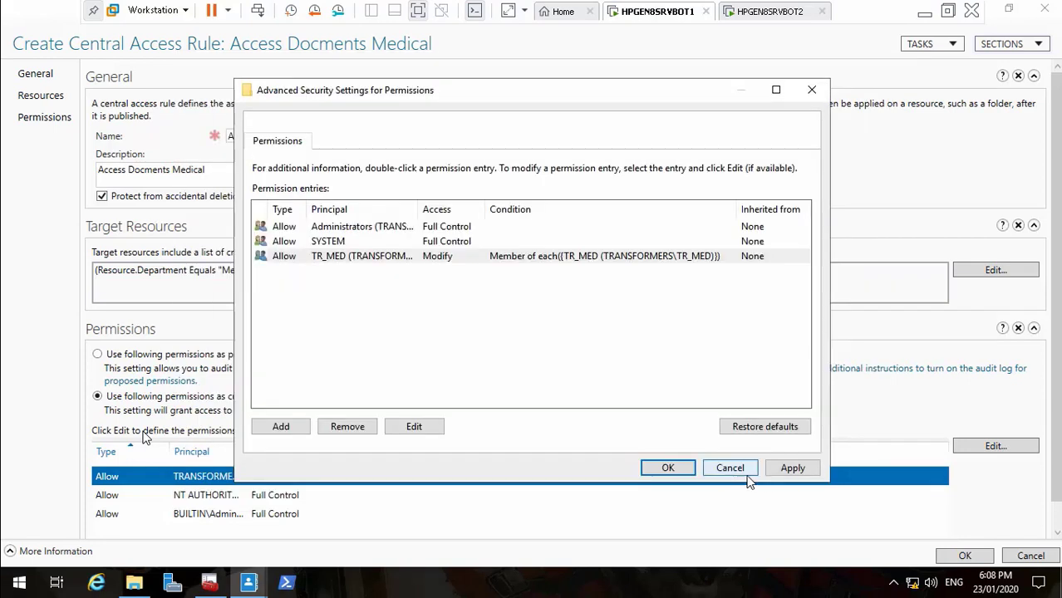
pyautogui.click(791, 469)
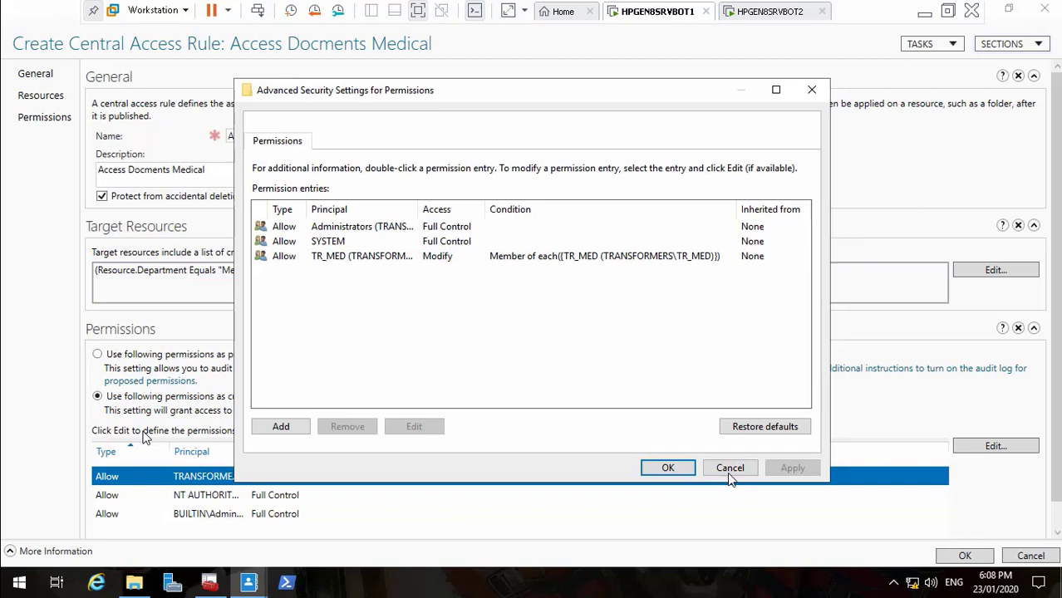
pyautogui.click(670, 469)
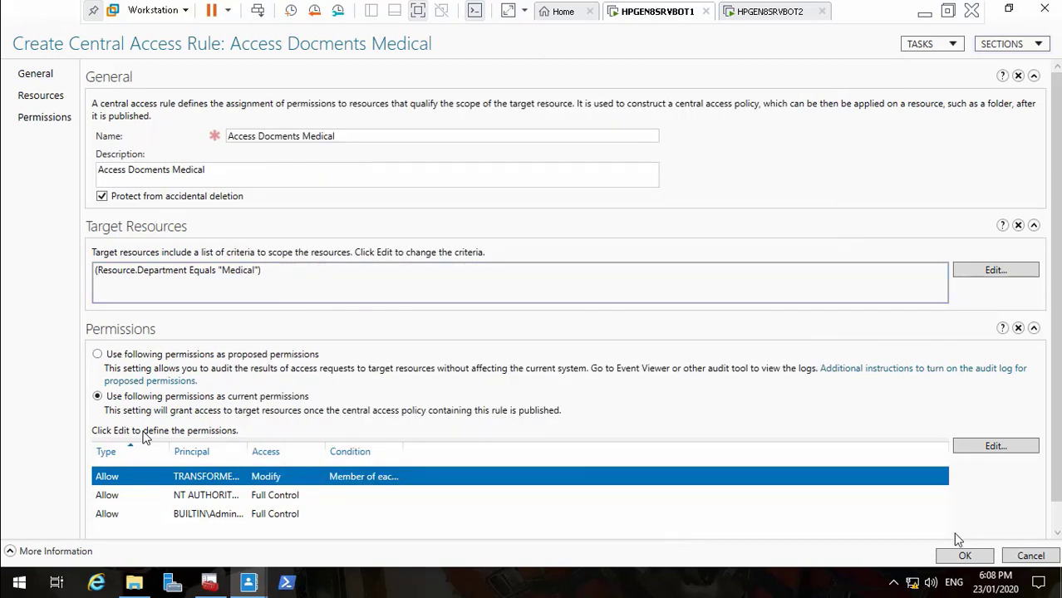
pyautogui.click(965, 555)
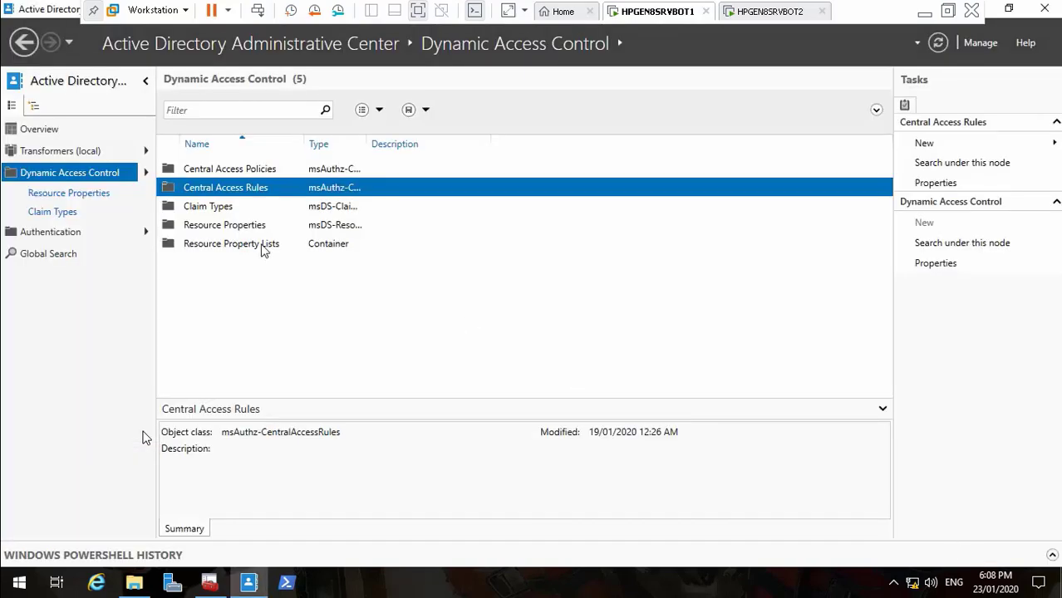
# Open the Access Docments IT rule's properties and edit its TR_IT permission entry
pyautogui.doubleClick(233, 191)
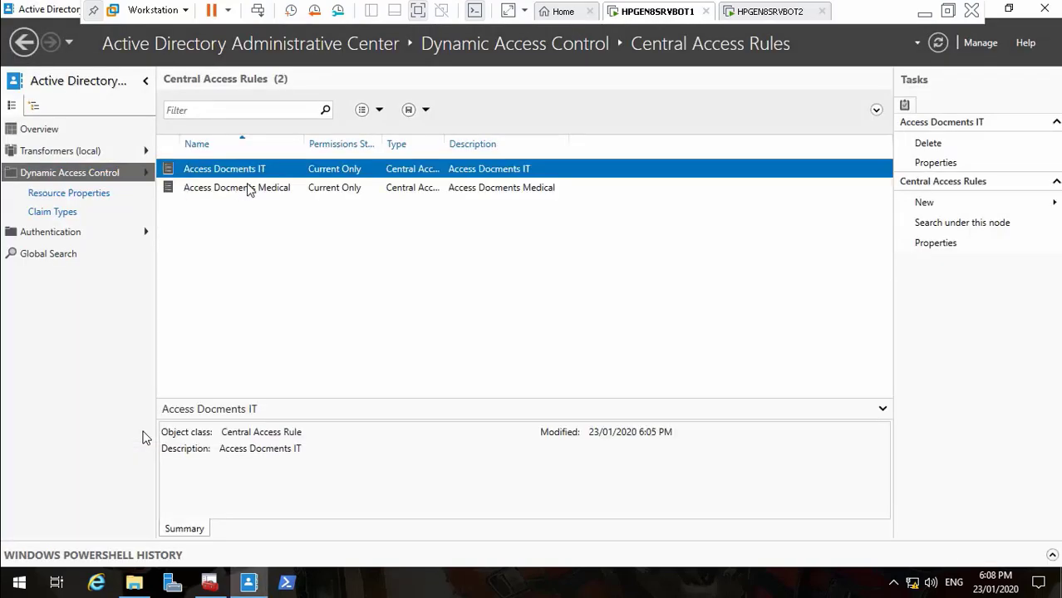
pyautogui.rightClick(246, 173)
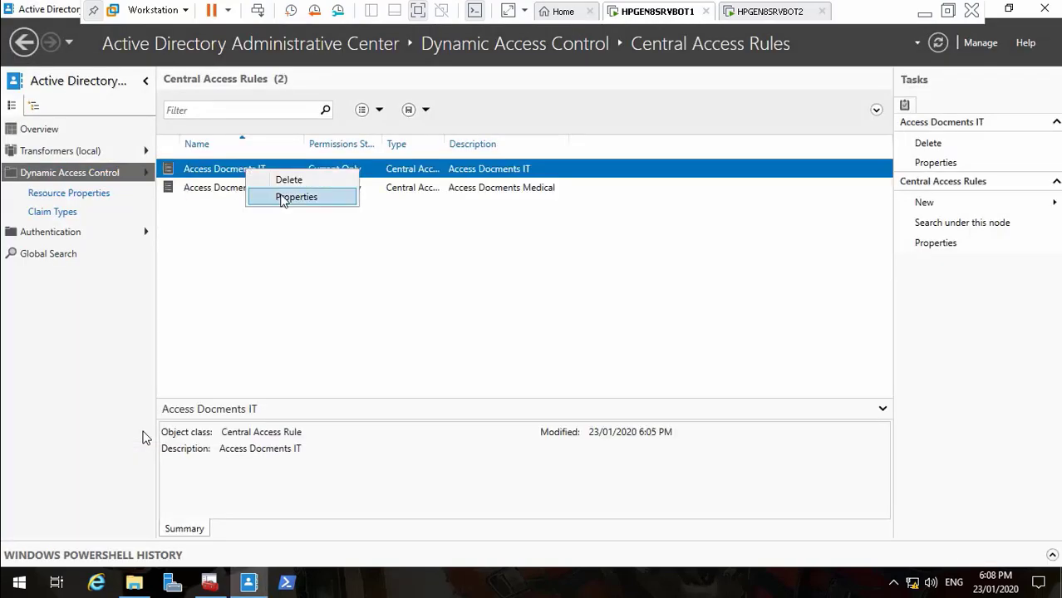
pyautogui.click(287, 198)
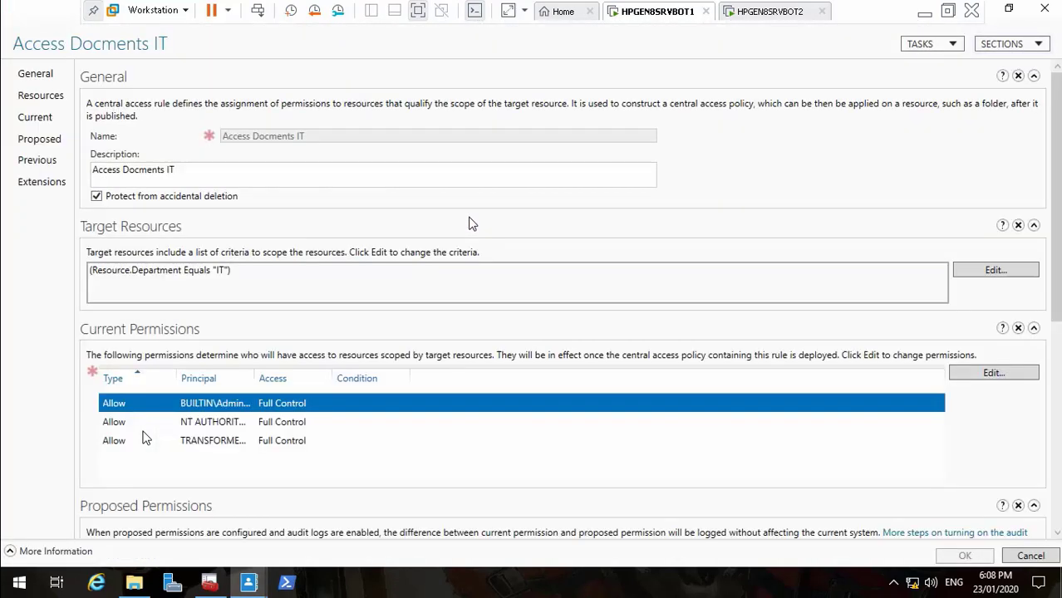
pyautogui.click(993, 373)
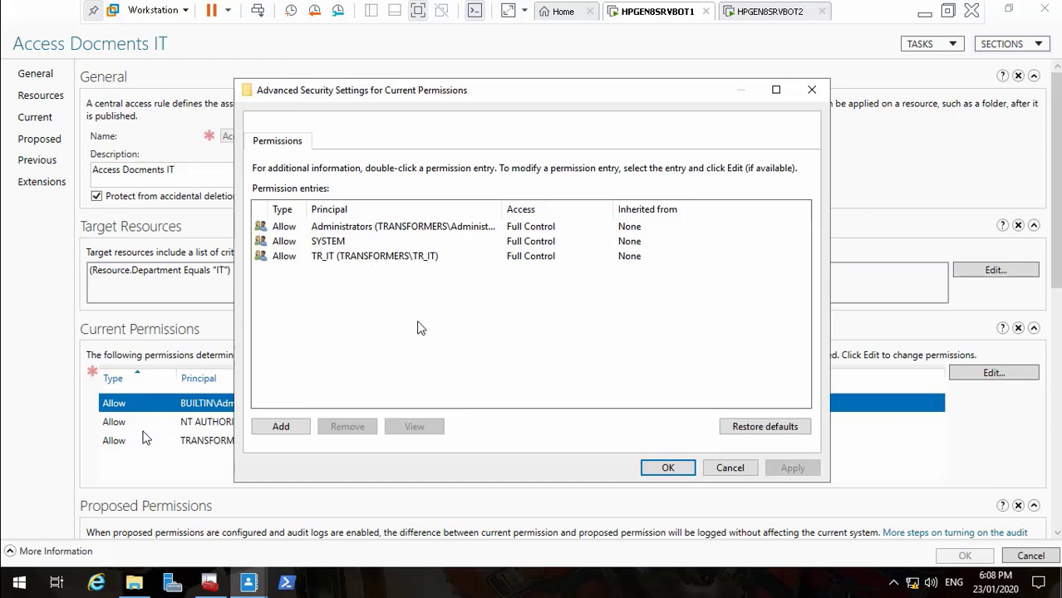
pyautogui.click(418, 259)
pyautogui.click(418, 258)
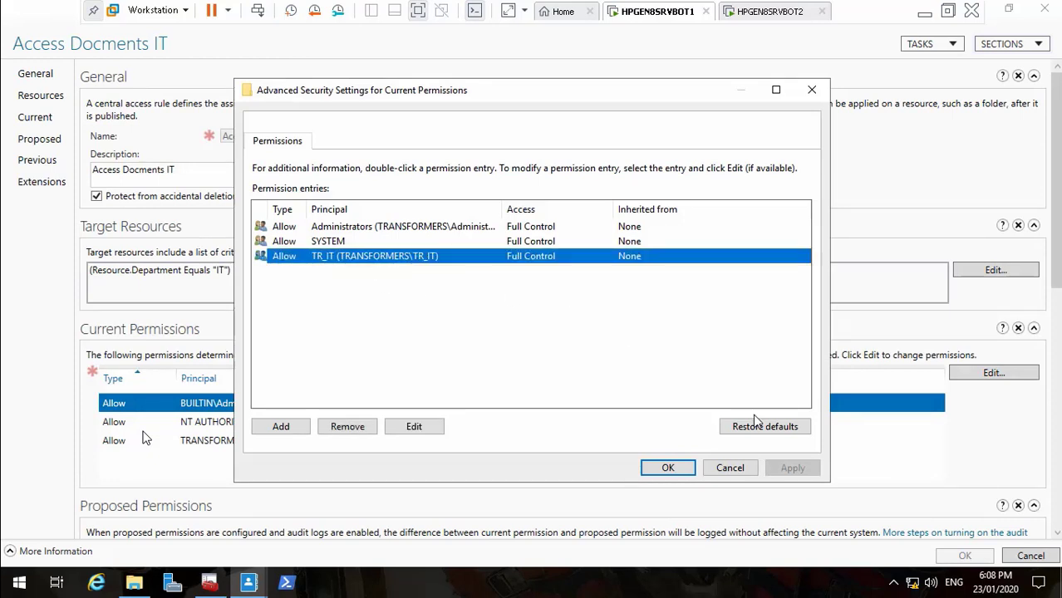
pyautogui.click(438, 428)
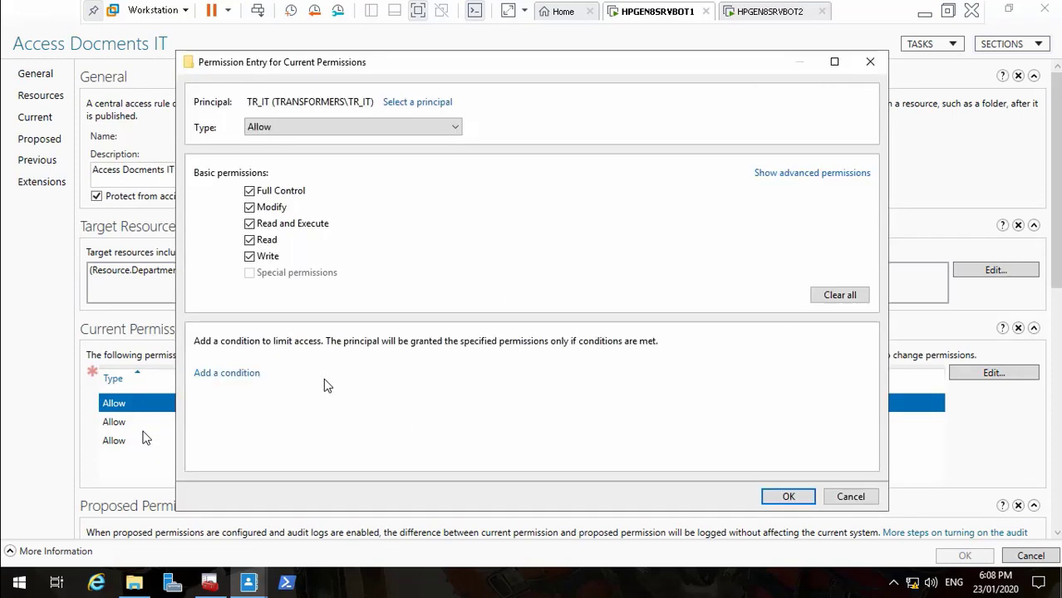
# Require Member of each TR_IT on the TR_IT Full Control entry and save the rule
pyautogui.click(250, 375)
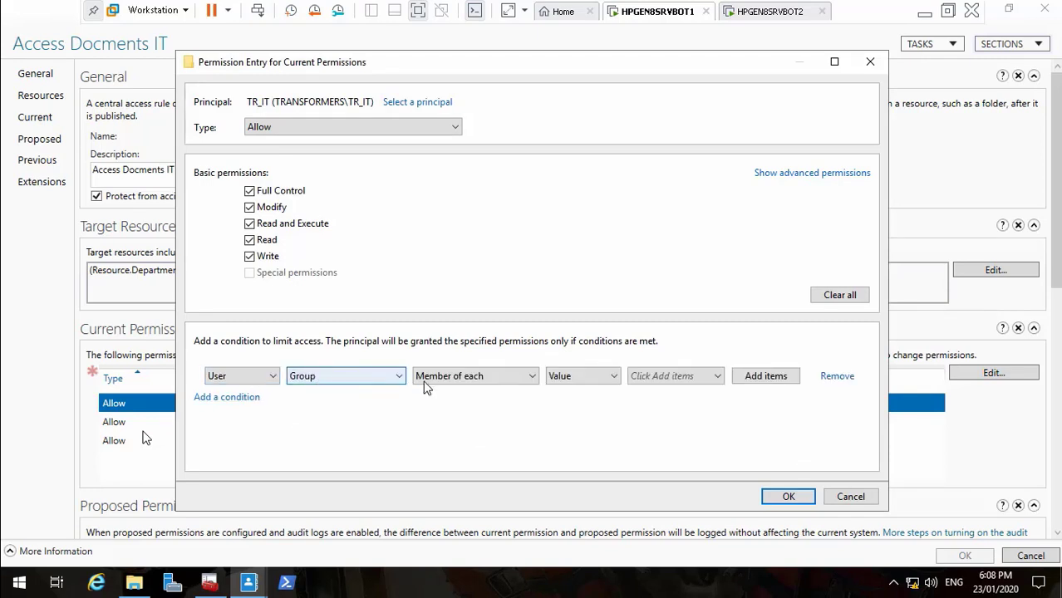
pyautogui.click(760, 376)
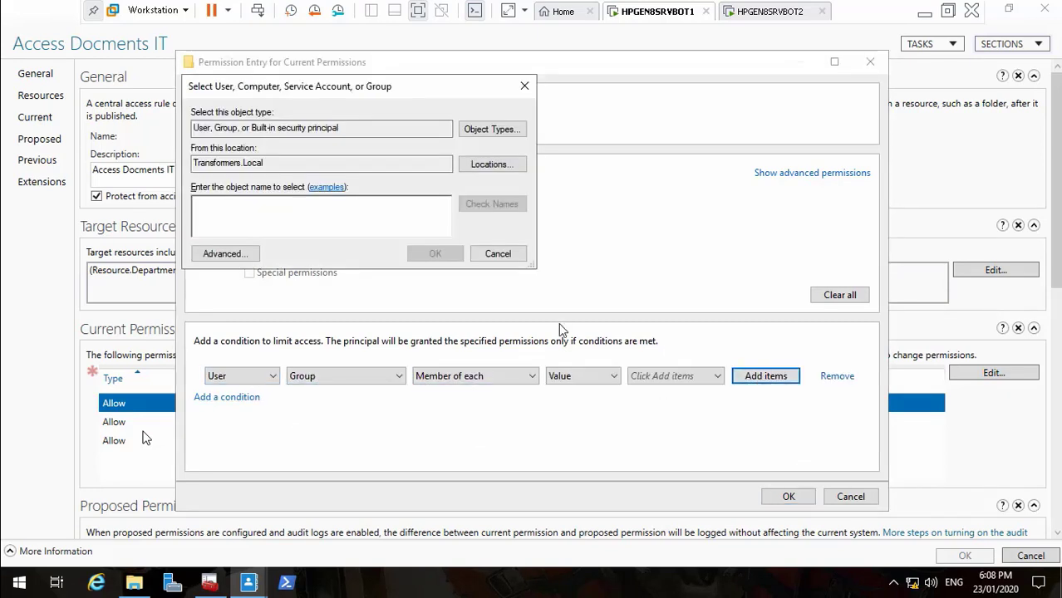
pyautogui.write('TR_I')
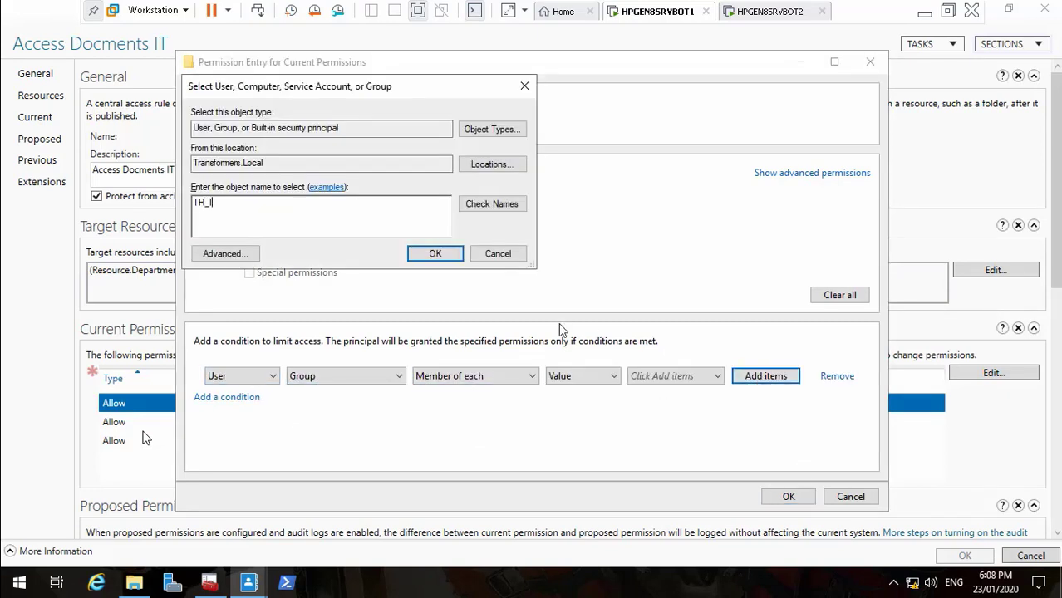
pyautogui.write('T')
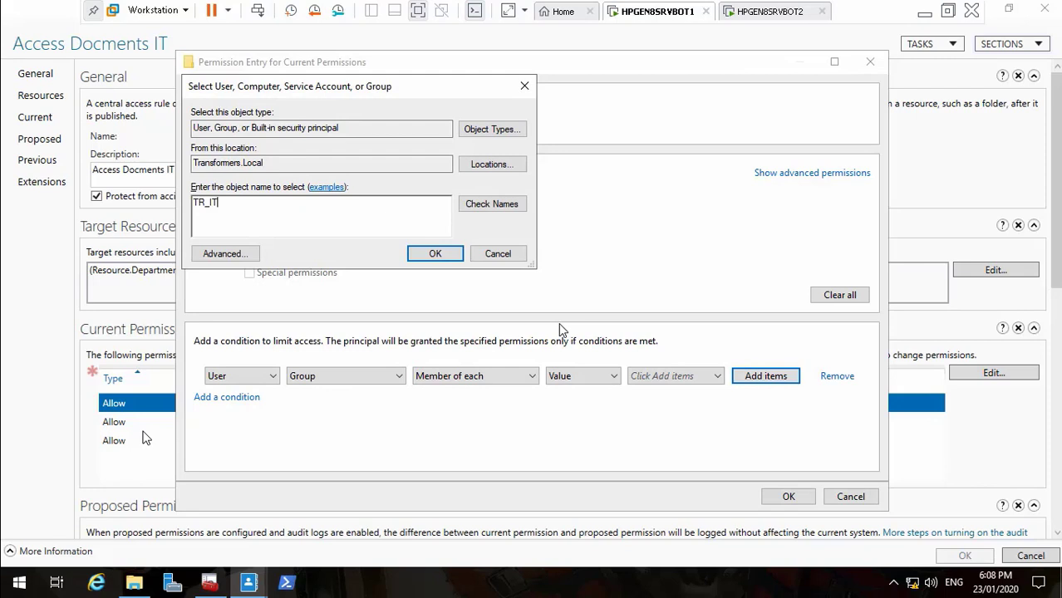
pyautogui.click(497, 206)
pyautogui.click(448, 254)
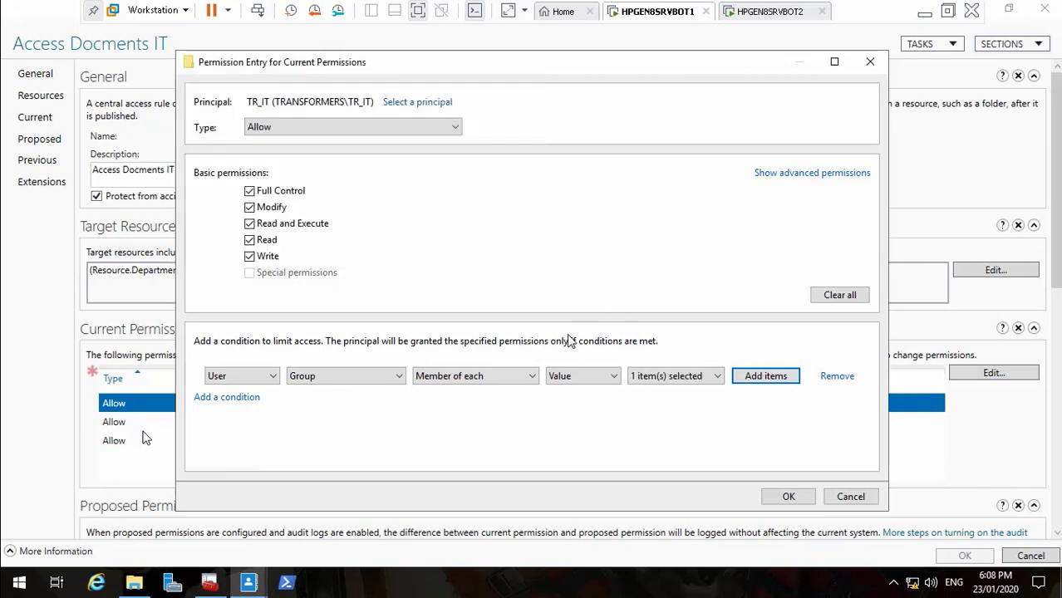
pyautogui.click(788, 497)
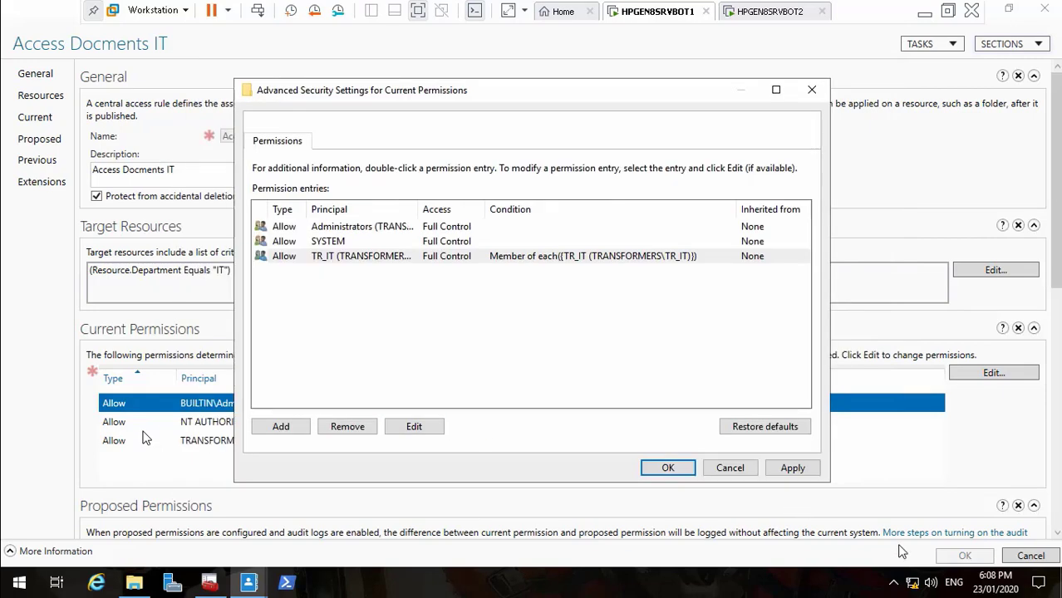
pyautogui.click(787, 469)
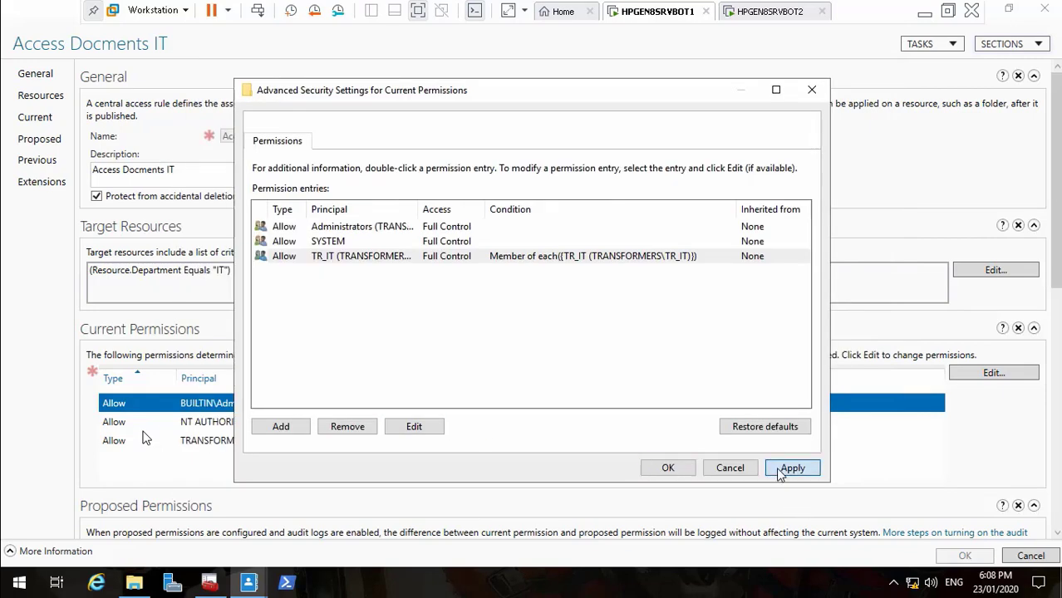
pyautogui.click(675, 472)
pyautogui.click(957, 556)
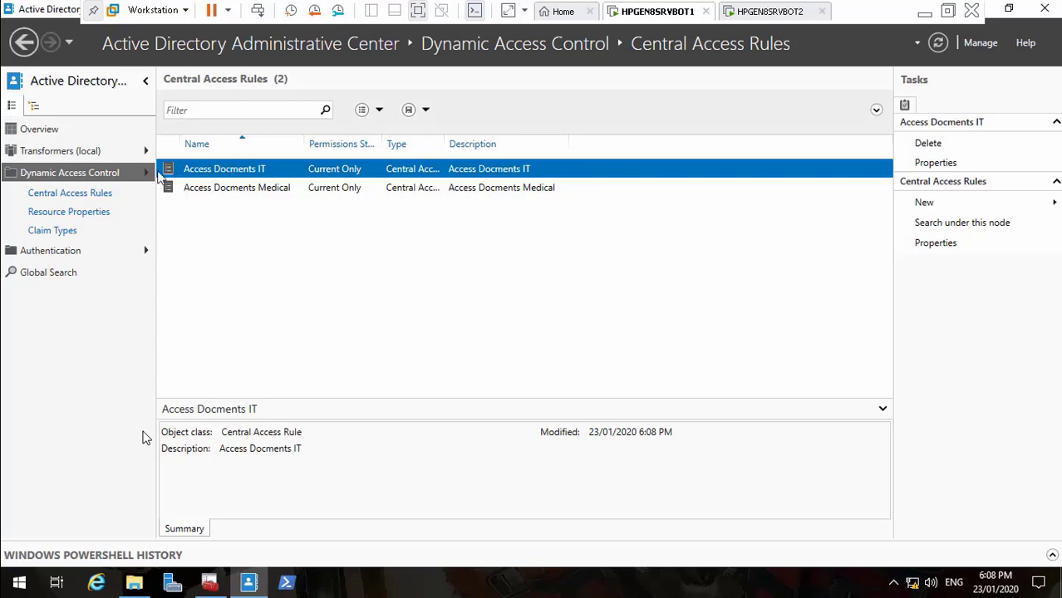
# Create a new central access rule named and described 'Access Docments Construction'
pyautogui.click(104, 175)
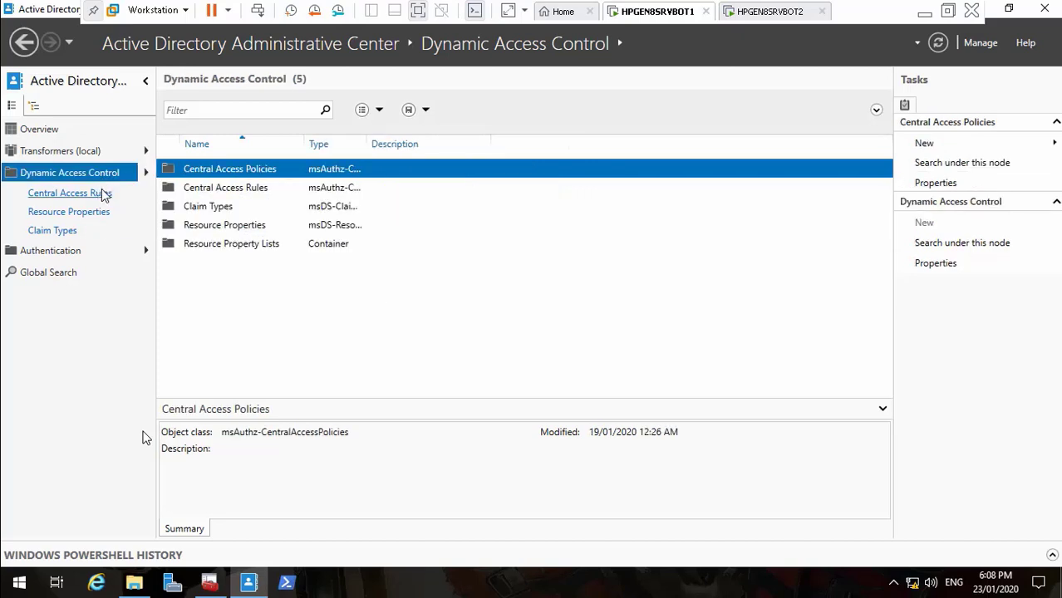
pyautogui.rightClick(212, 193)
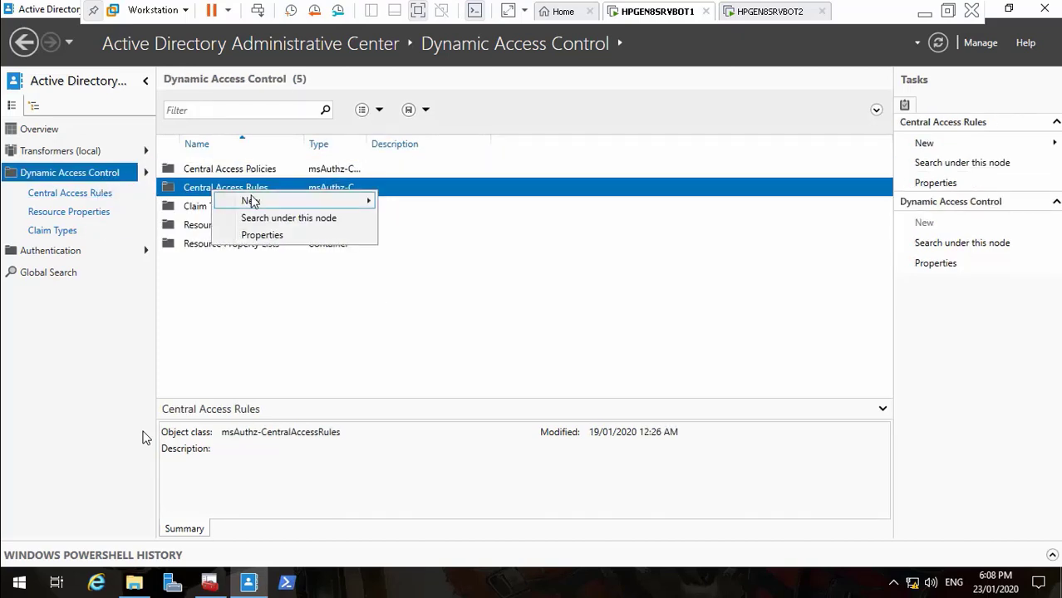
pyautogui.moveTo(250, 200)
pyautogui.click(422, 201)
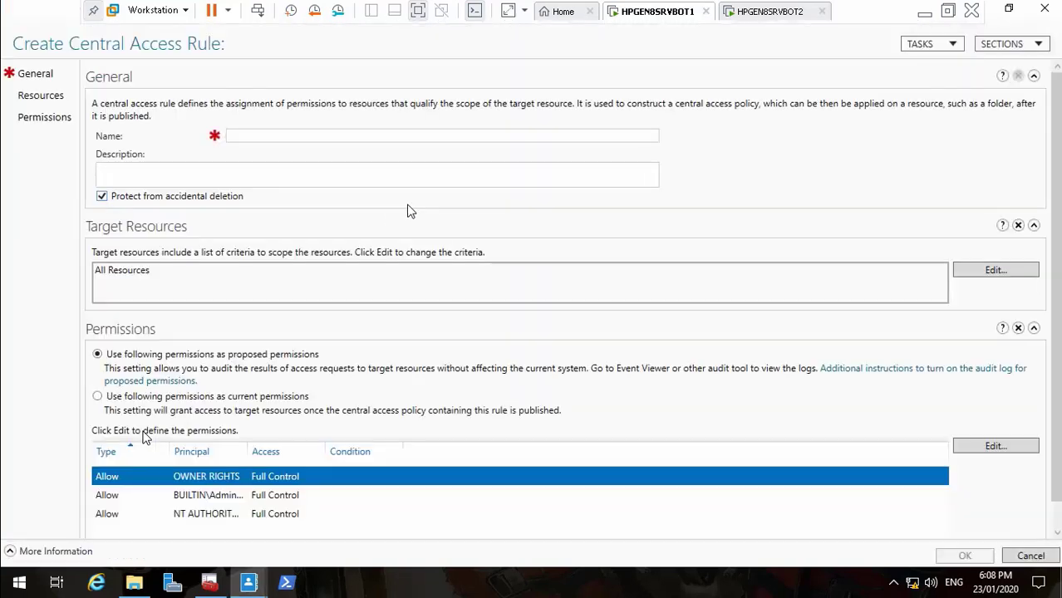
pyautogui.click(287, 141)
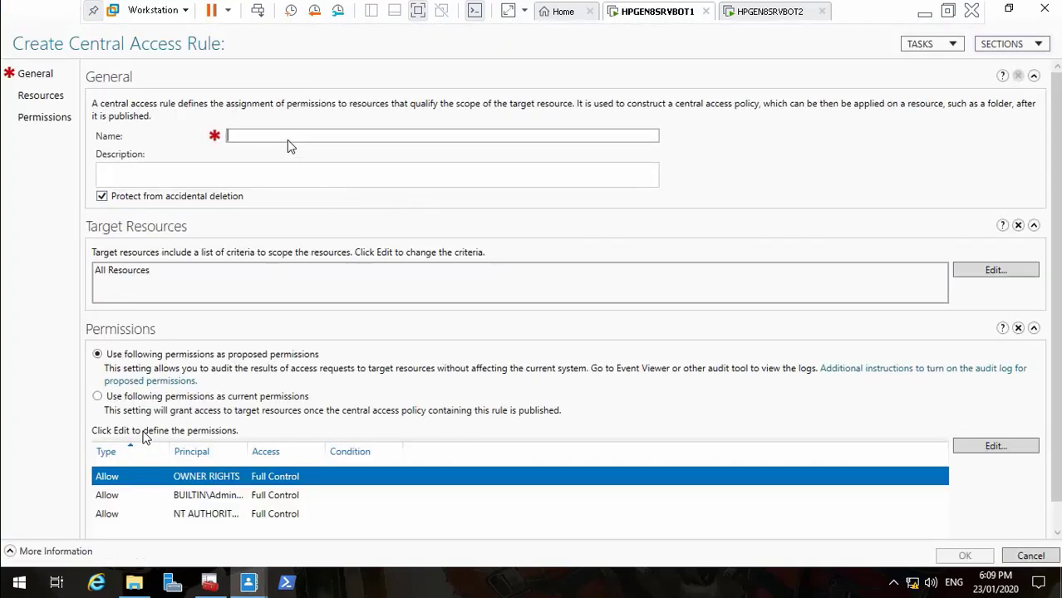
pyautogui.write('Access Docments Medical')
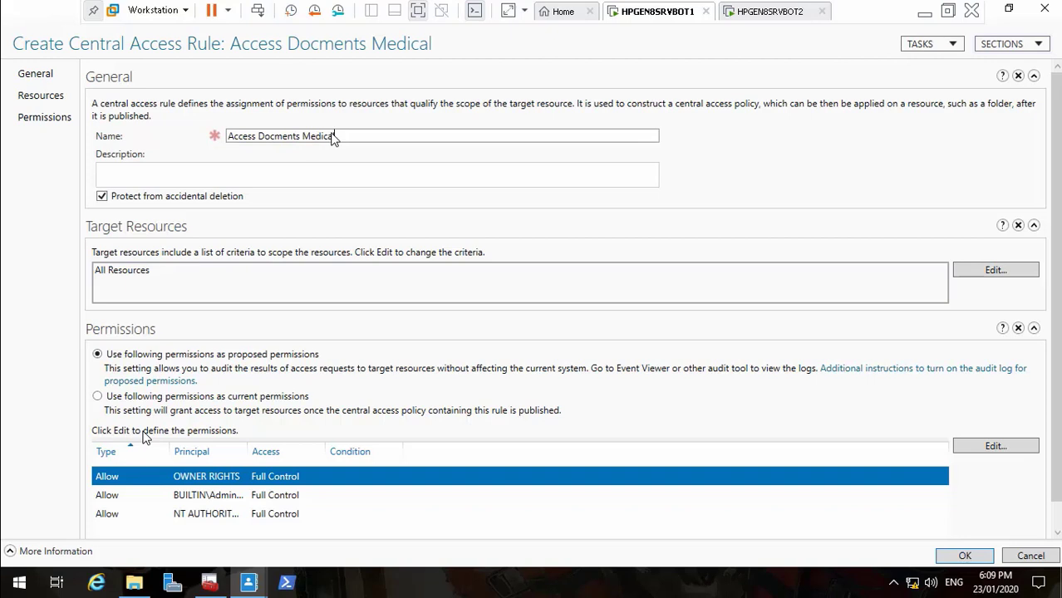
pyautogui.press('BackSpace')
pyautogui.press('BackSpace')
pyautogui.press('BackSpace')
pyautogui.press('BackSpace')
pyautogui.press('BackSpace')
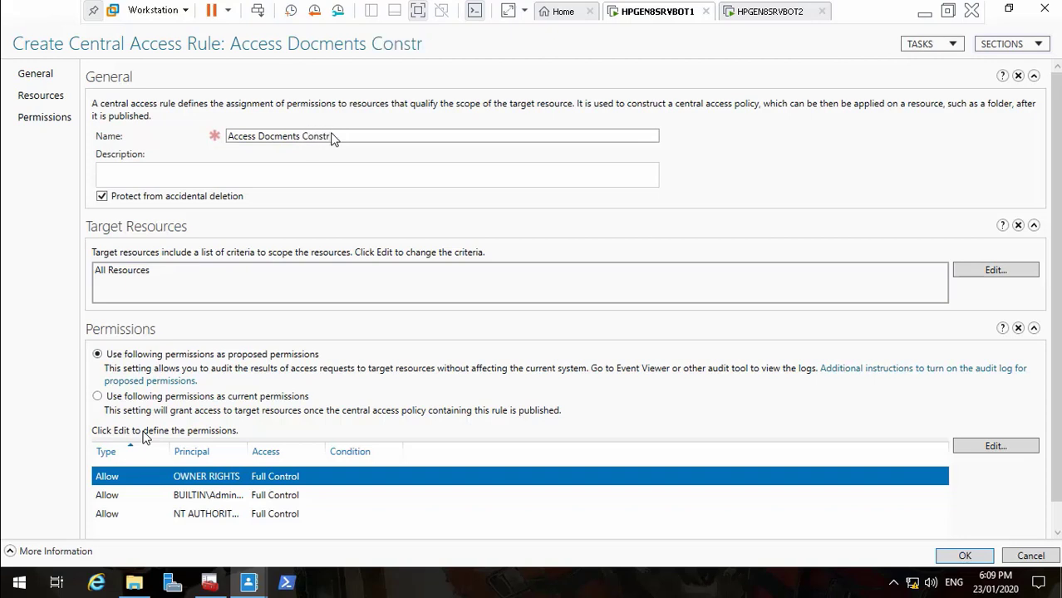
pyautogui.write('Construction')
pyautogui.moveTo(363, 143); pyautogui.dragTo(220, 133)
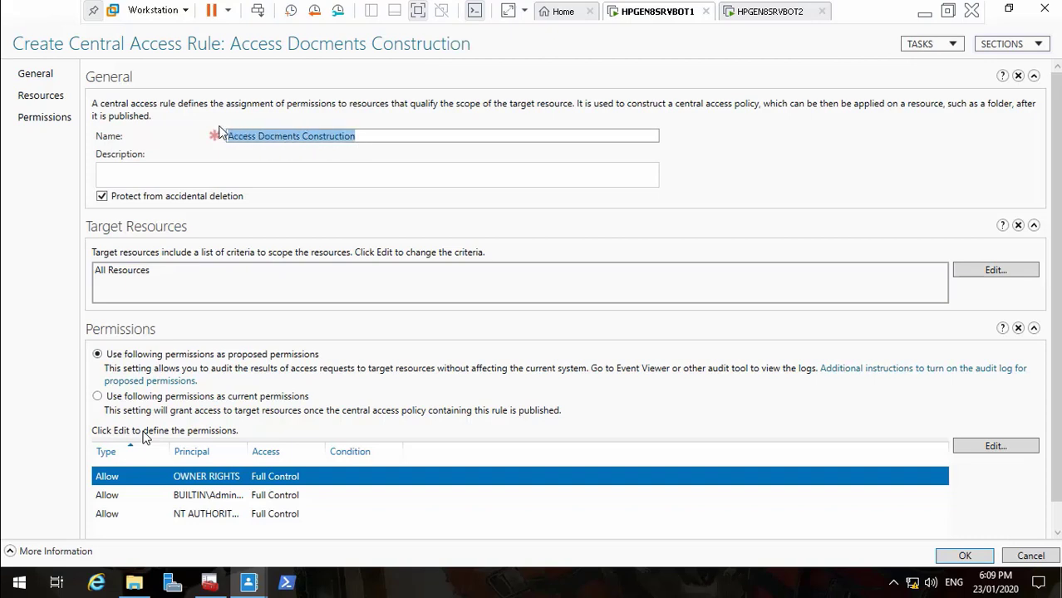
pyautogui.hotkey('ctrl', 'c')
pyautogui.click(214, 177)
pyautogui.hotkey('ctrl', 'v')
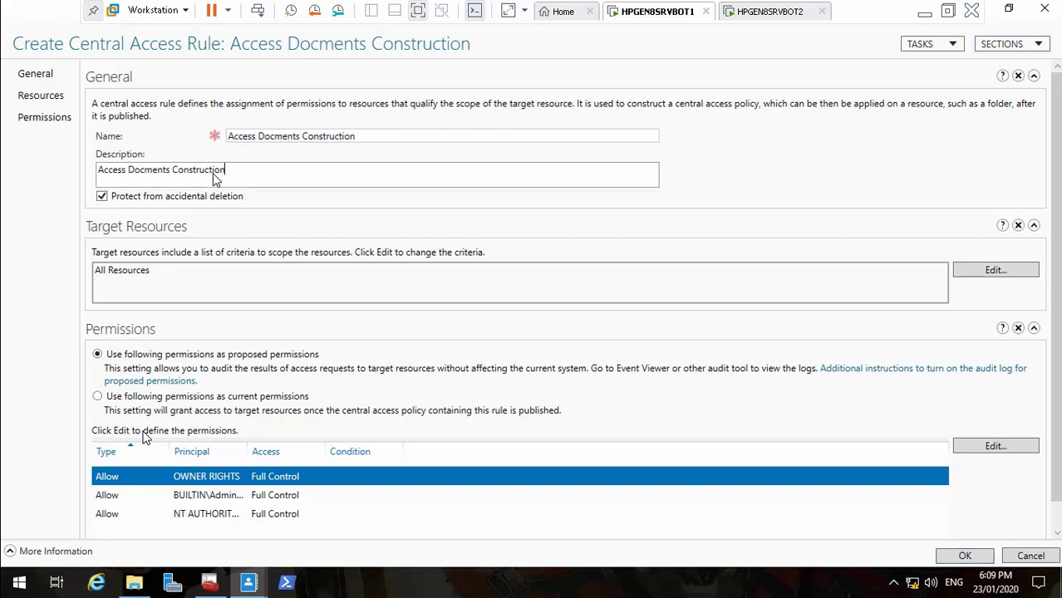
# Target resources where Department equals Construction and switch to current permissions
pyautogui.click(1005, 271)
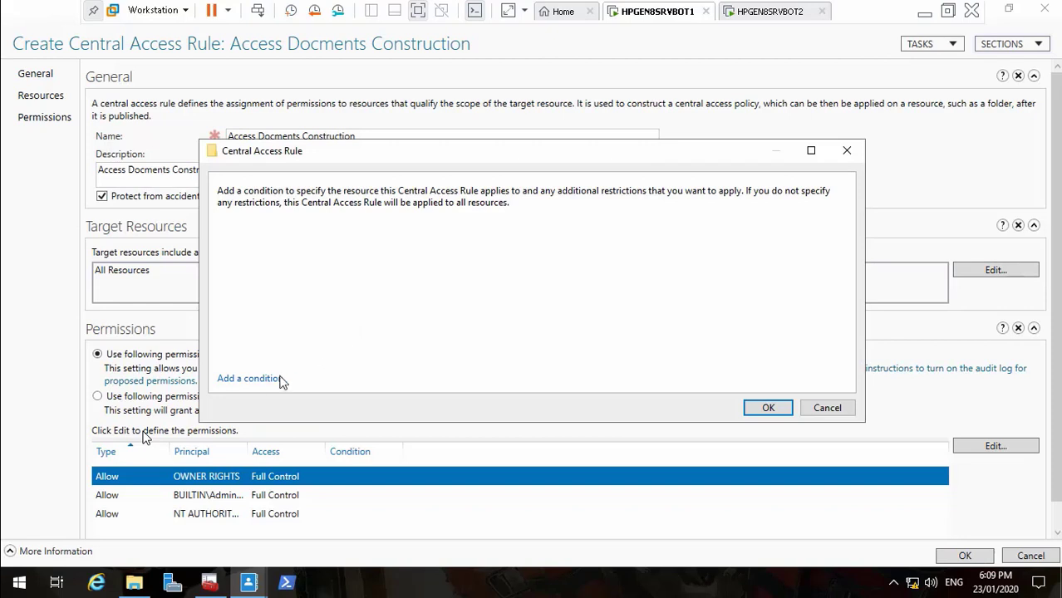
pyautogui.click(271, 381)
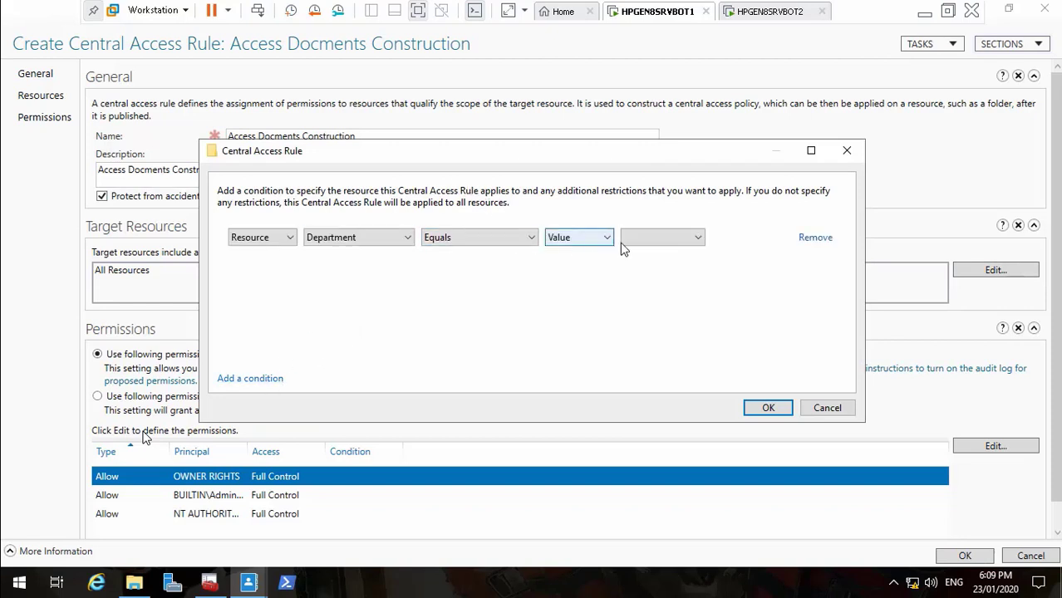
pyautogui.click(656, 241)
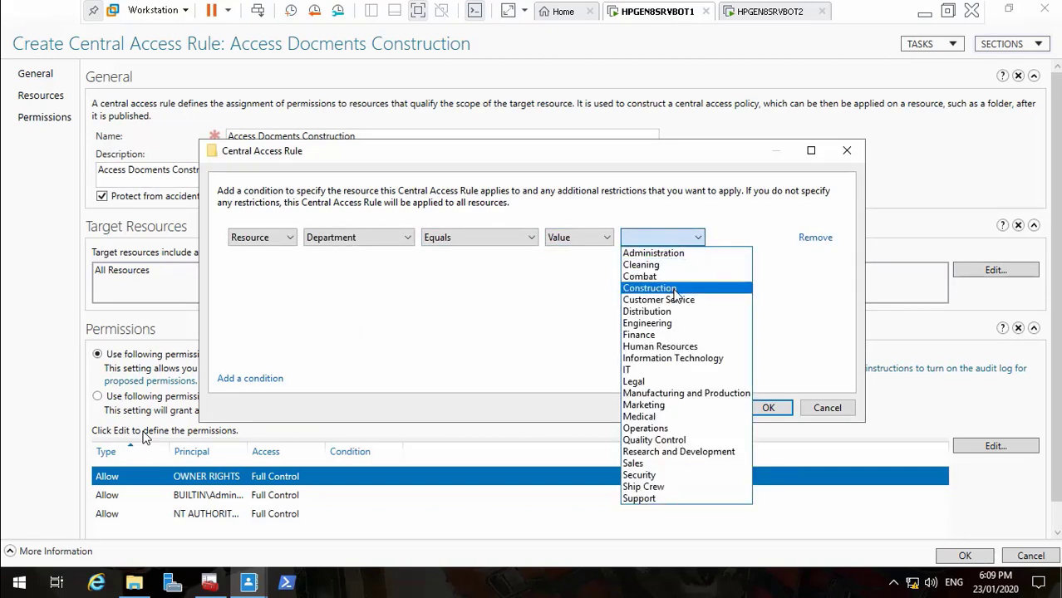
pyautogui.click(673, 291)
pyautogui.click(767, 408)
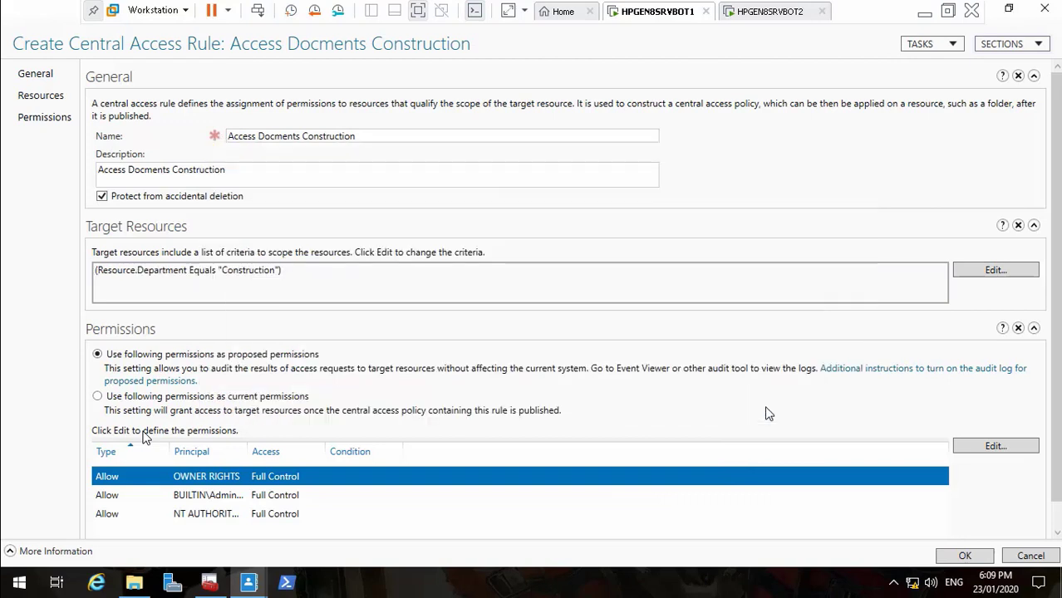
pyautogui.click(98, 397)
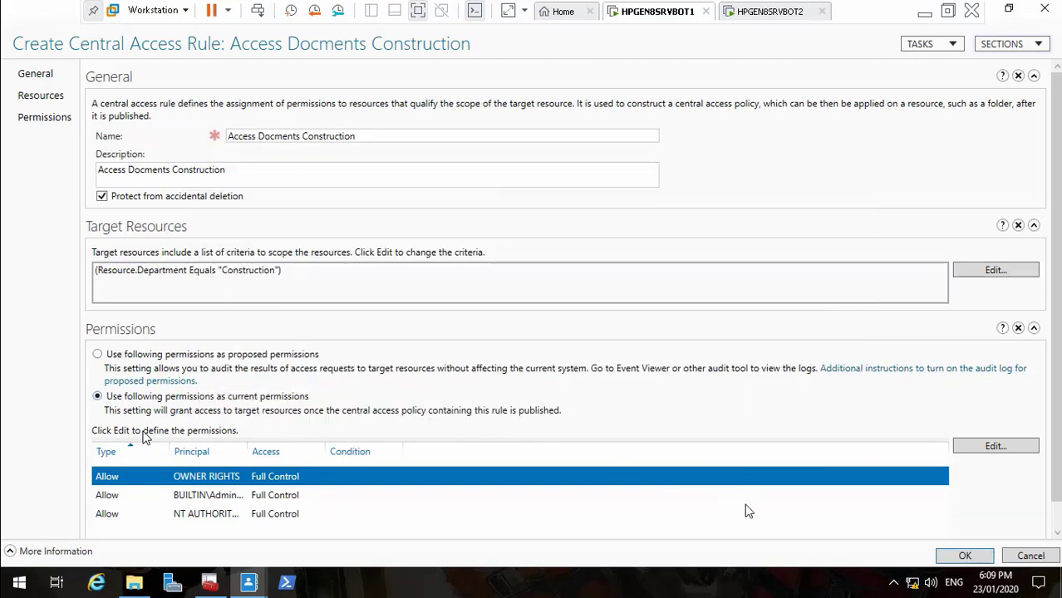
# Replace the OWNER RIGHTS entry with a TR_CON entry granting Modify
pyautogui.click(997, 447)
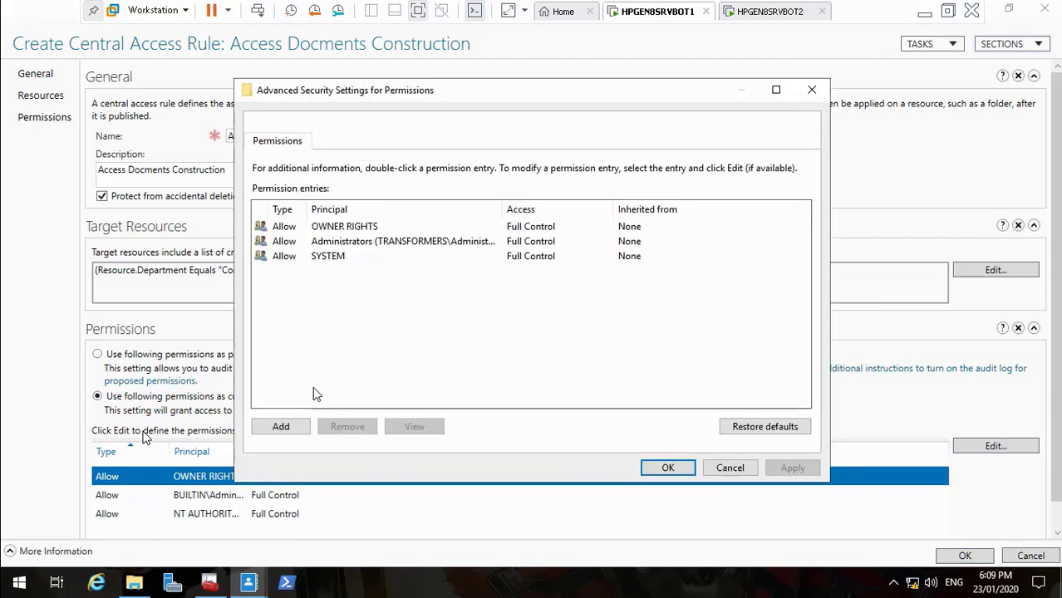
pyautogui.click(366, 228)
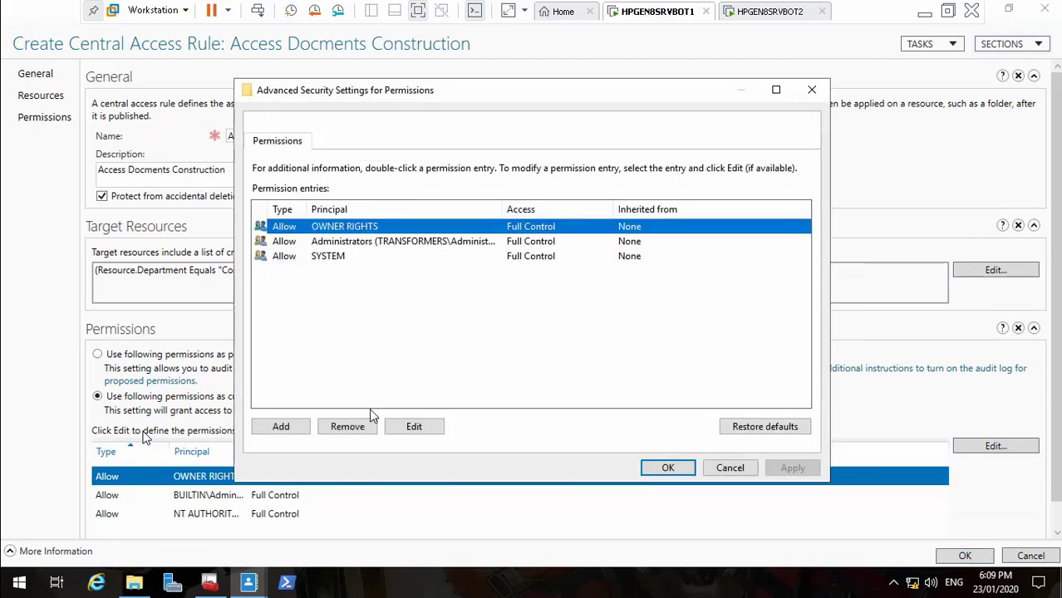
pyautogui.click(347, 427)
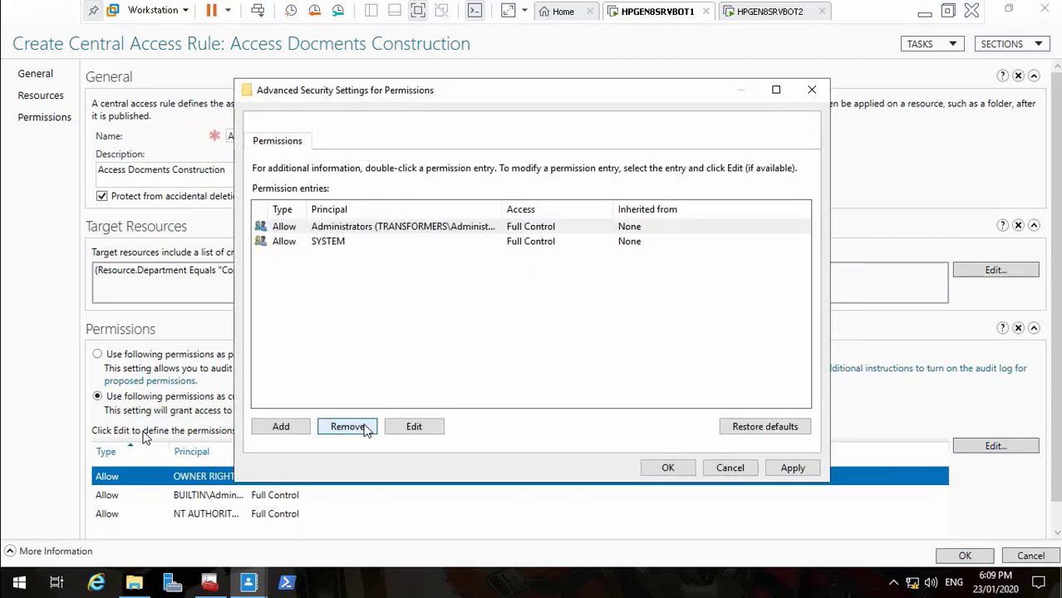
pyautogui.click(280, 427)
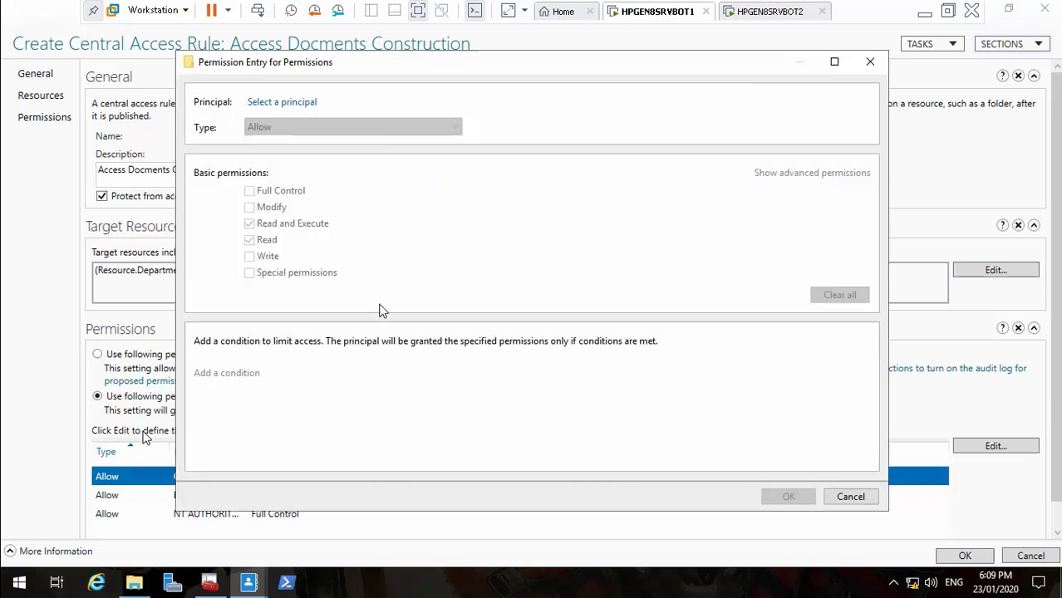
pyautogui.click(301, 111)
pyautogui.write('TR')
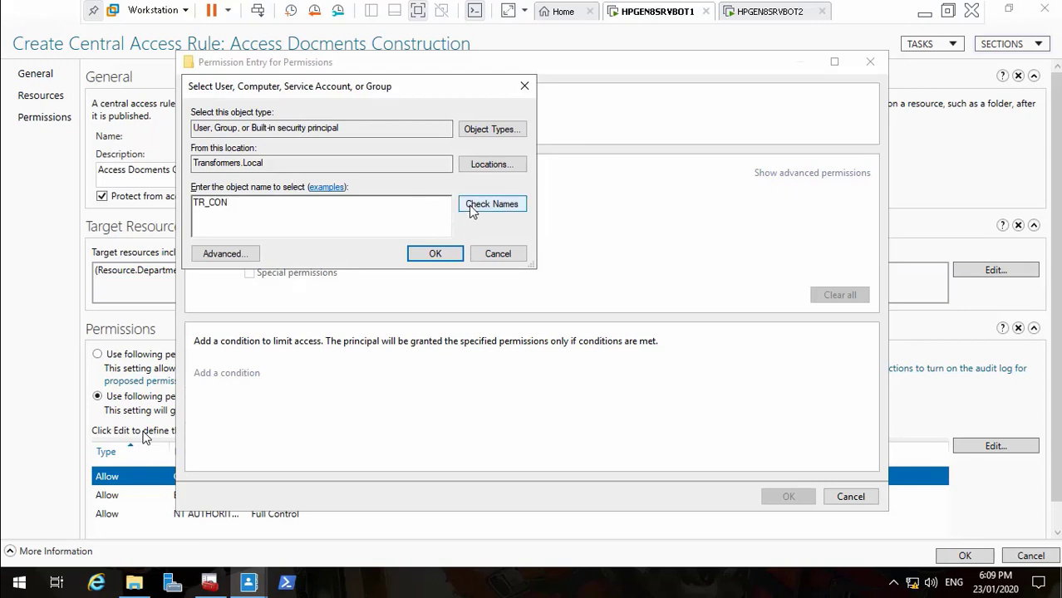
pyautogui.write('_CON')
pyautogui.click(440, 255)
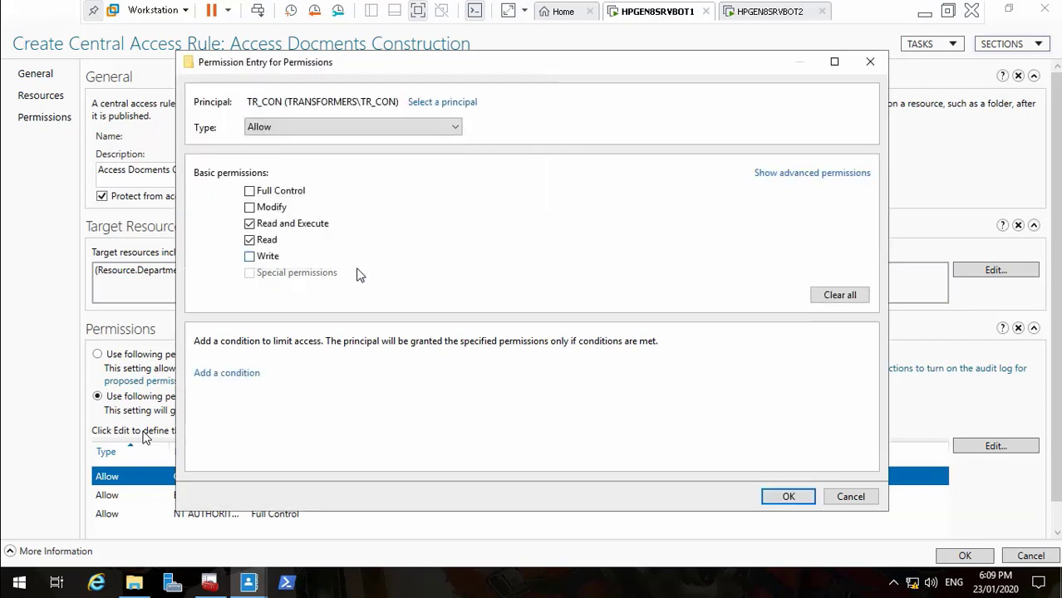
pyautogui.click(250, 209)
# Condition the TR_CON entry on Member of each TR_CON and apply the permissions
pyautogui.click(237, 373)
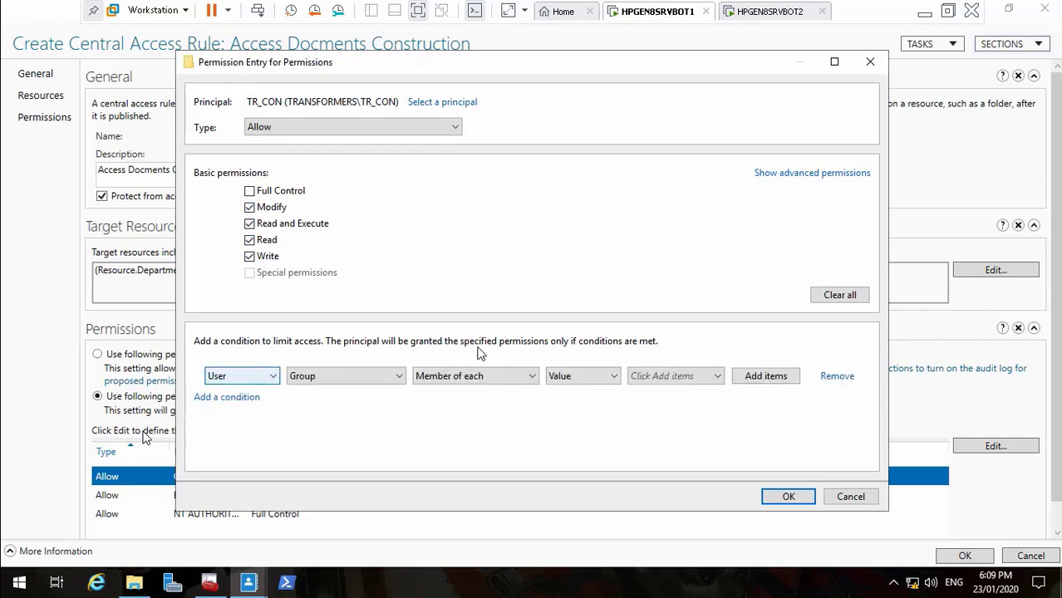
pyautogui.click(778, 378)
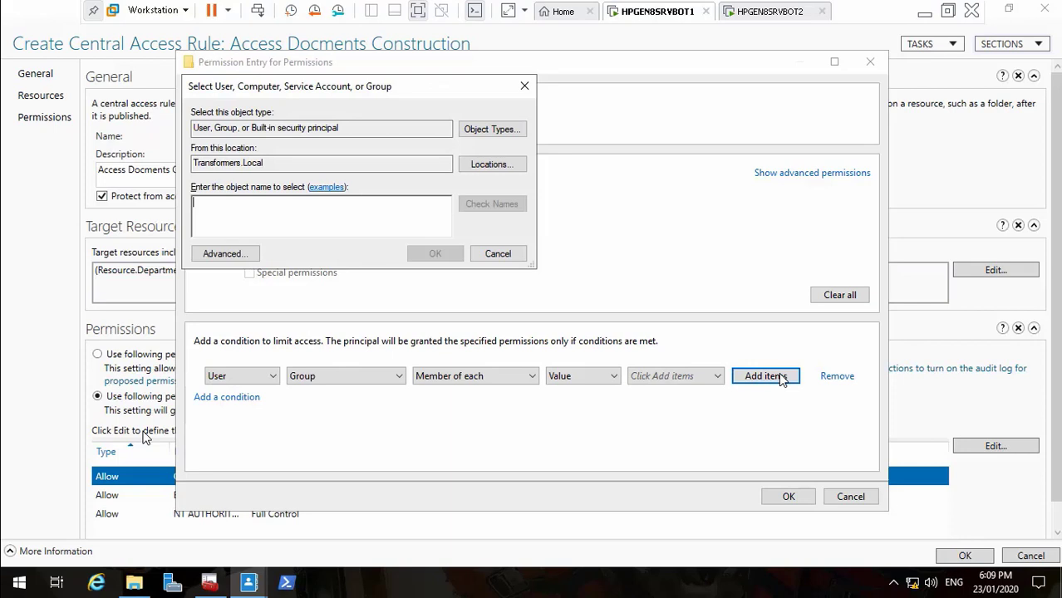
pyautogui.write('TR_CON')
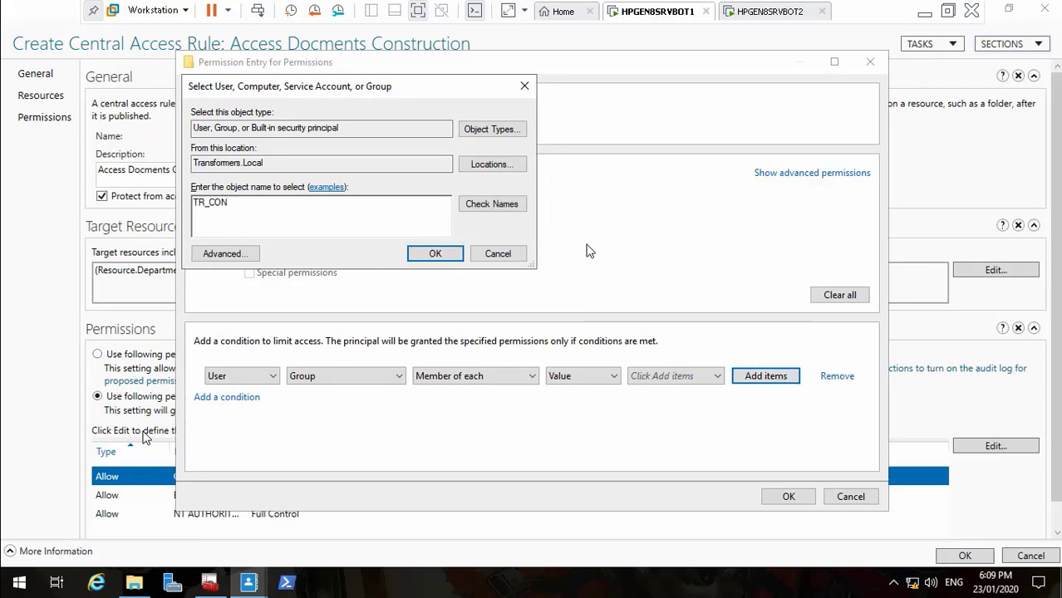
pyautogui.click(492, 204)
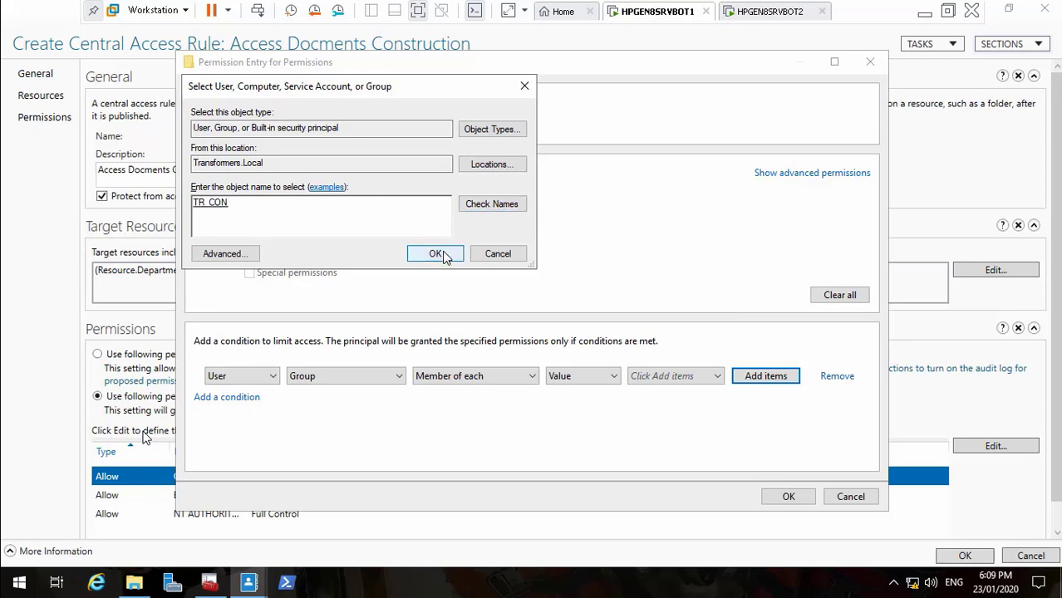
pyautogui.click(435, 254)
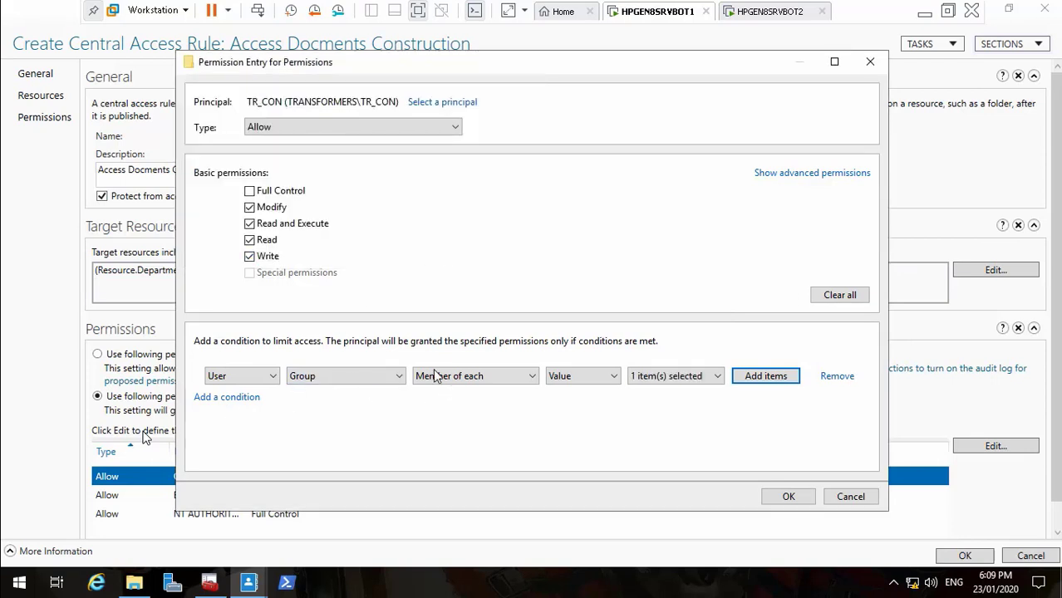
pyautogui.click(788, 497)
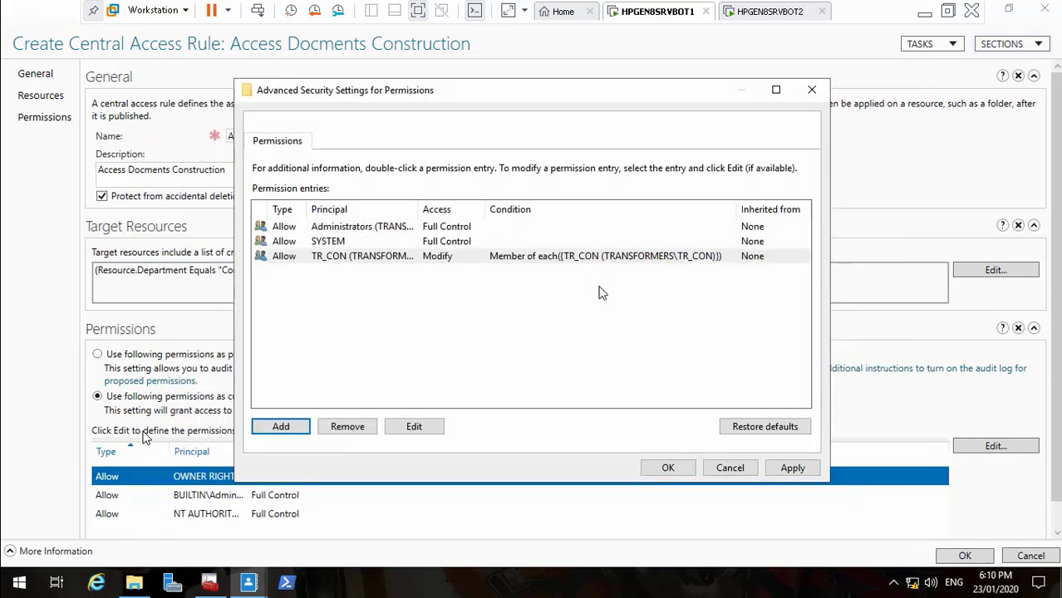
pyautogui.click(792, 470)
pyautogui.click(680, 469)
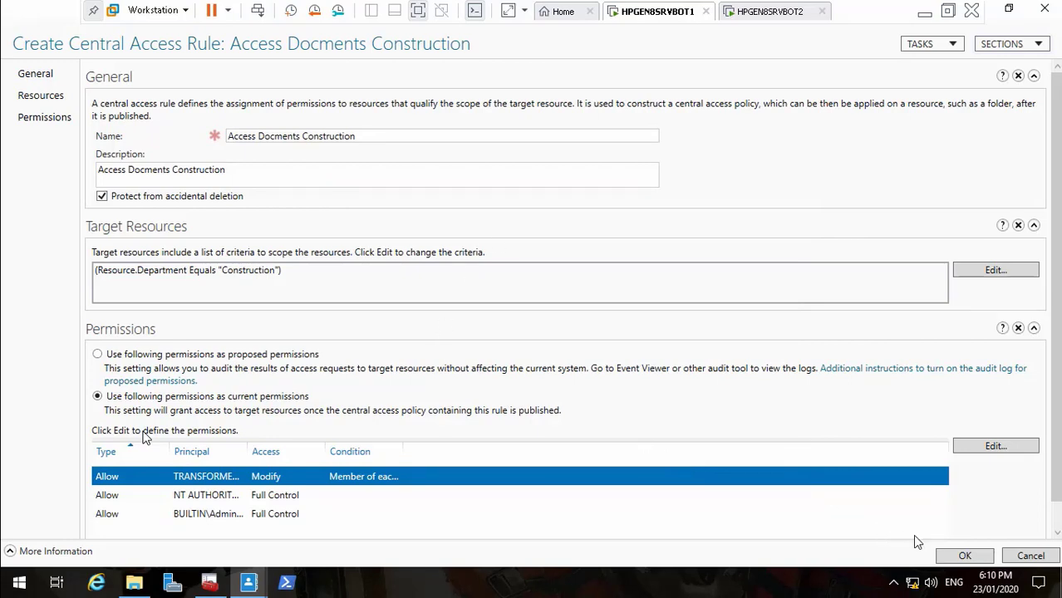
# Save the Construction rule and start a new rule, trimming the pasted name to 'Access Docments'
pyautogui.click(964, 556)
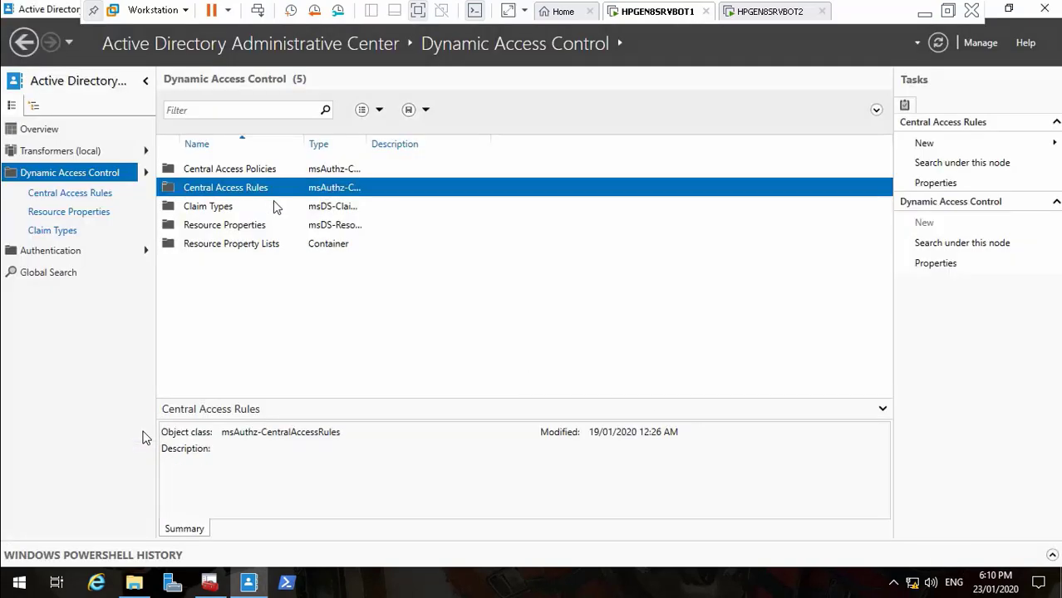
pyautogui.rightClick(249, 191)
pyautogui.moveTo(290, 197)
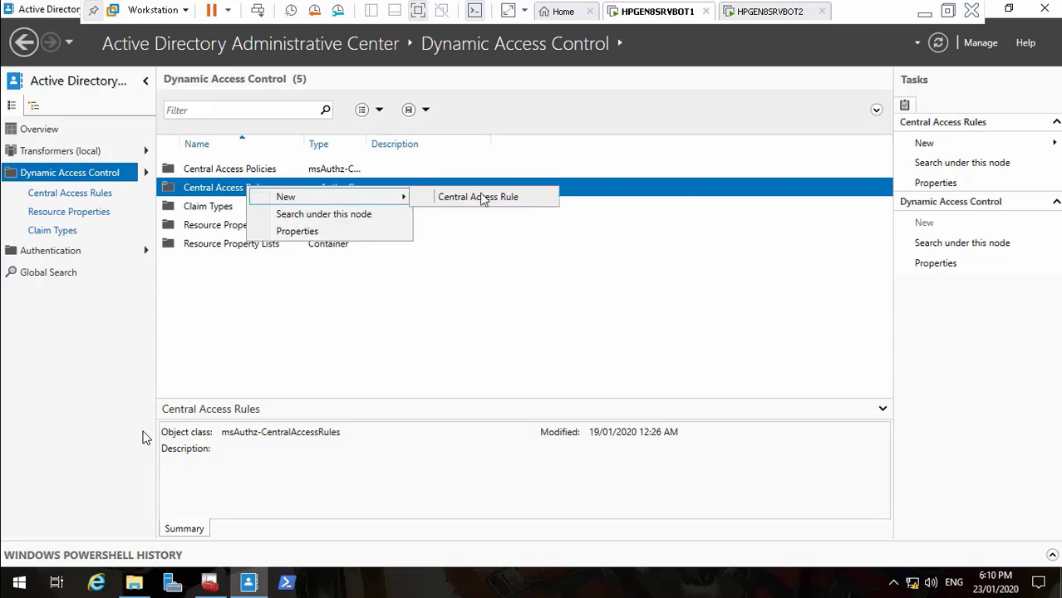
pyautogui.click(526, 201)
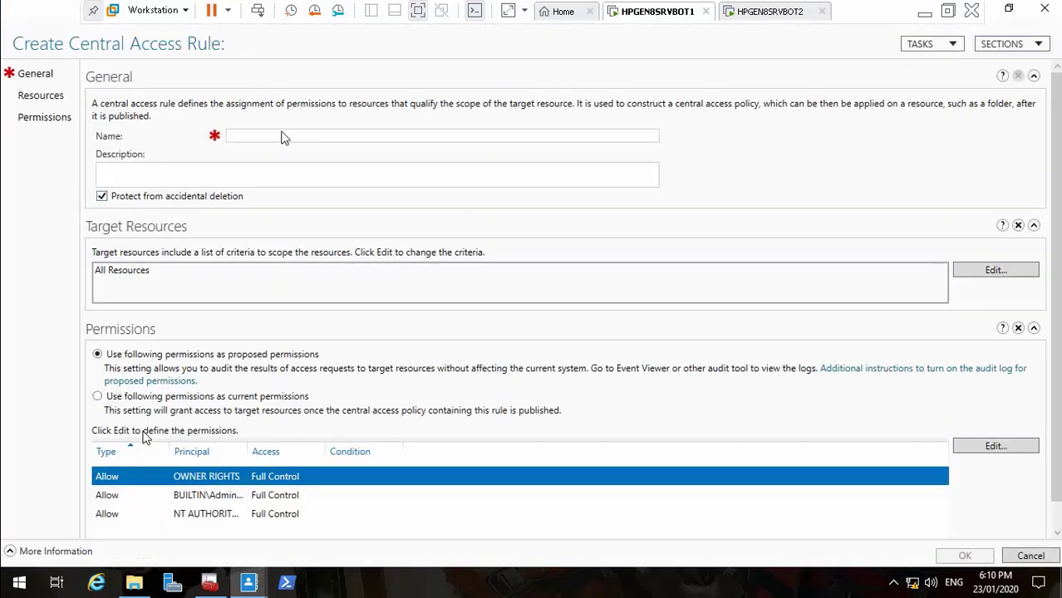
pyautogui.click(300, 132)
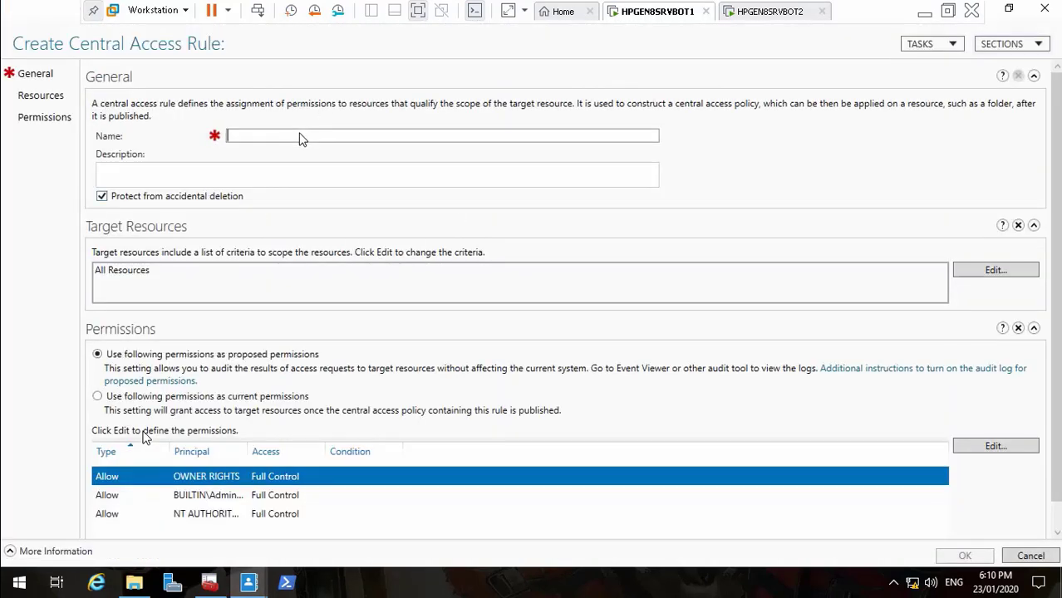
pyautogui.hotkey('ctrl', 'v')
pyautogui.press('BackSpace')
pyautogui.press('BackSpace')
pyautogui.press('BackSpace')
pyautogui.press('BackSpace')
pyautogui.press('BackSpace')
pyautogui.press('BackSpace')
pyautogui.press('BackSpace')
pyautogui.press('BackSpace')
pyautogui.press('BackSpace')
pyautogui.press('BackSpace')
pyautogui.press('BackSpace')
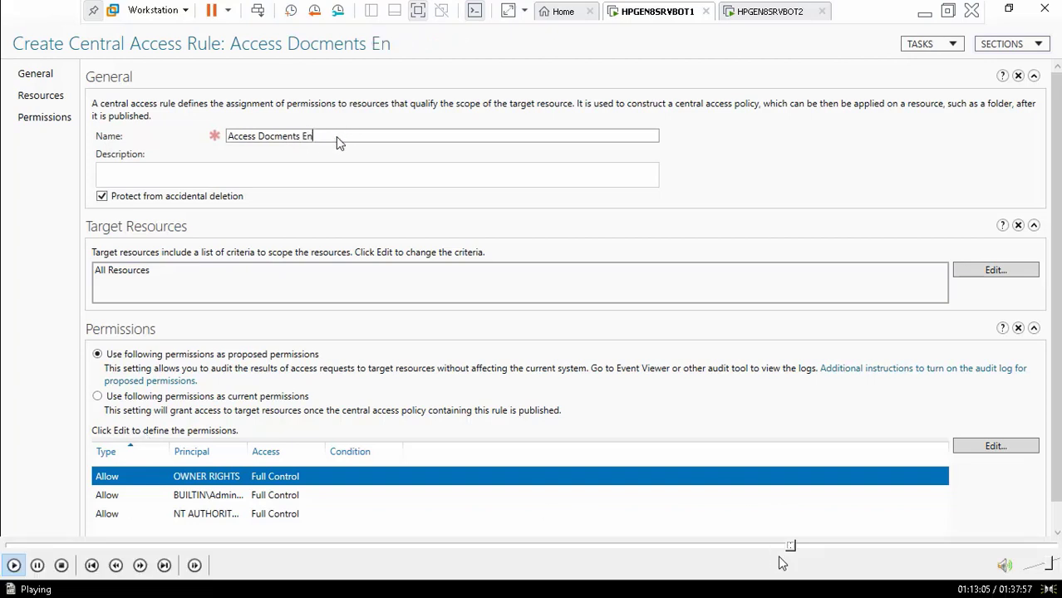
# Seek the tutorial video to the blank Create Central Access Policy form
pyautogui.click(797, 547)
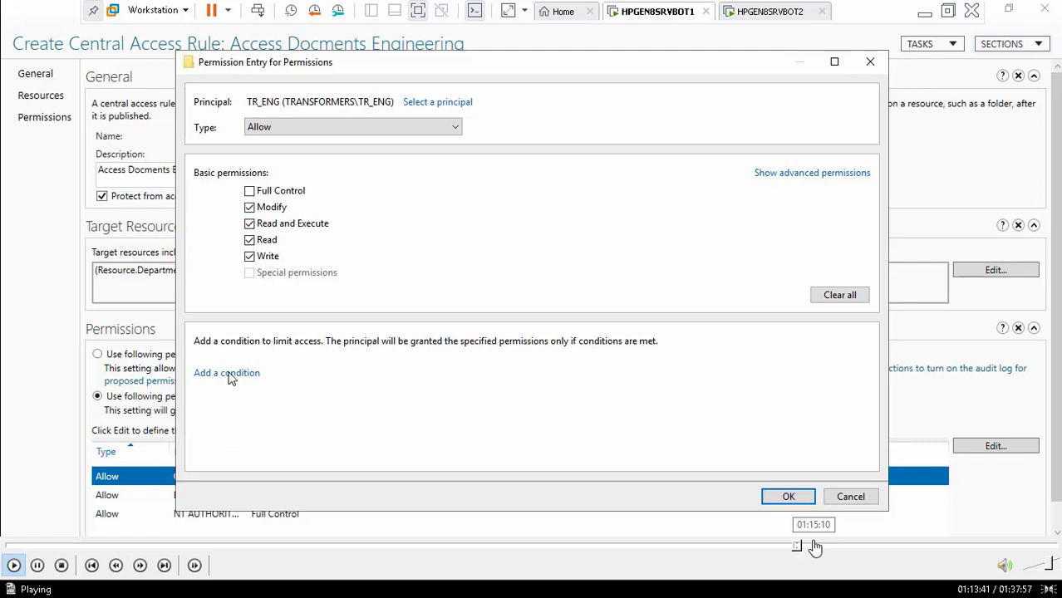
pyautogui.click(813, 547)
pyautogui.click(827, 548)
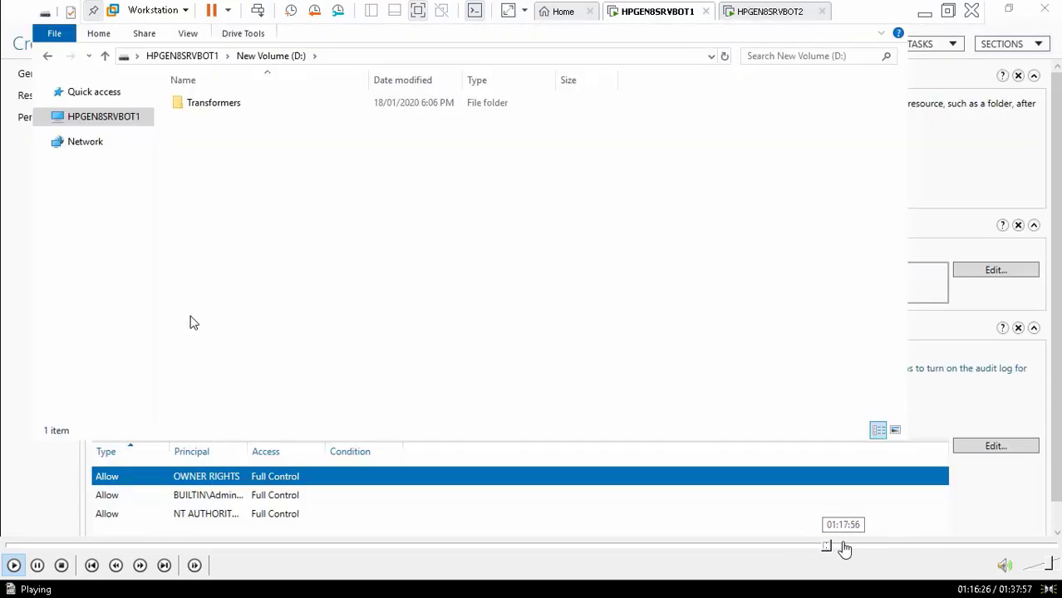
pyautogui.click(842, 548)
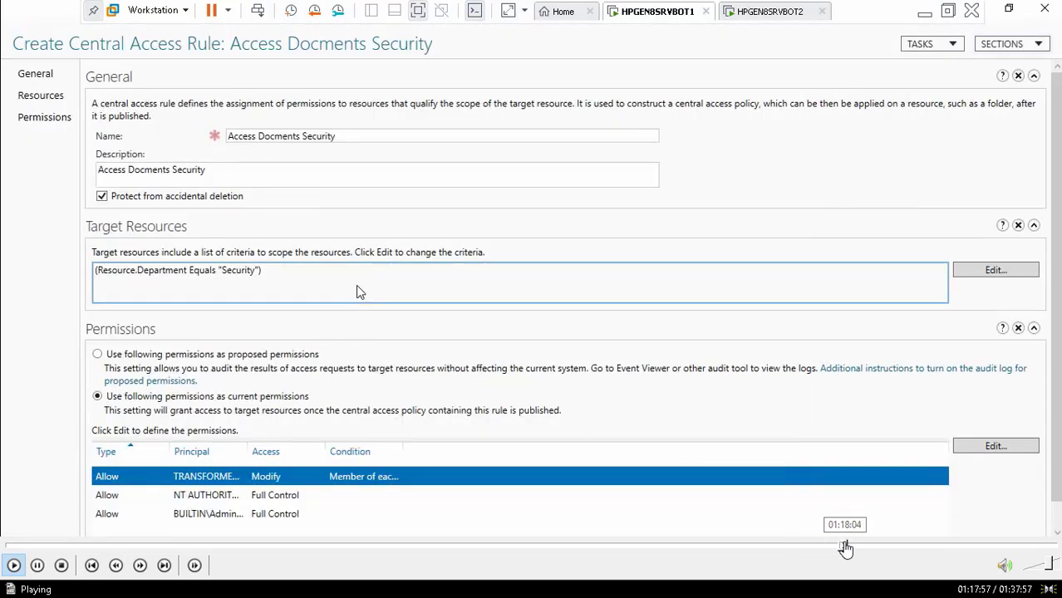
pyautogui.click(850, 548)
pyautogui.click(867, 548)
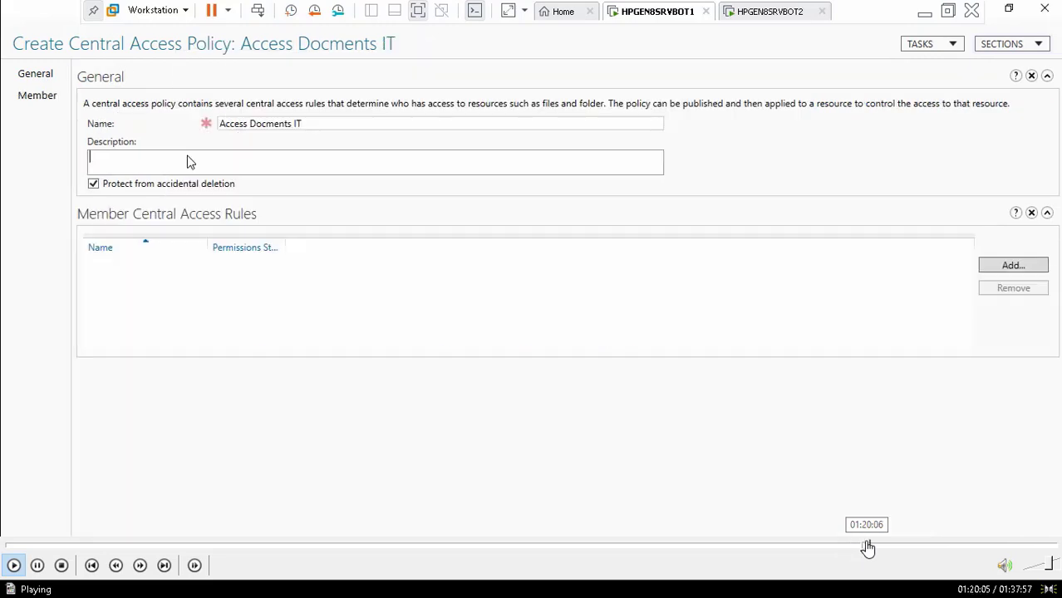
pyautogui.click(875, 548)
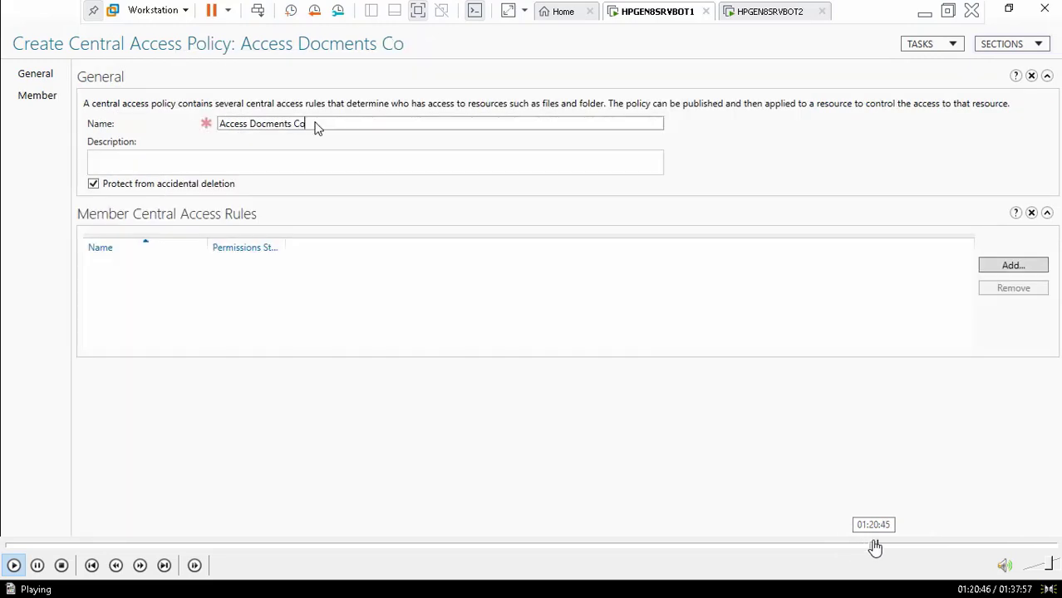
pyautogui.click(870, 549)
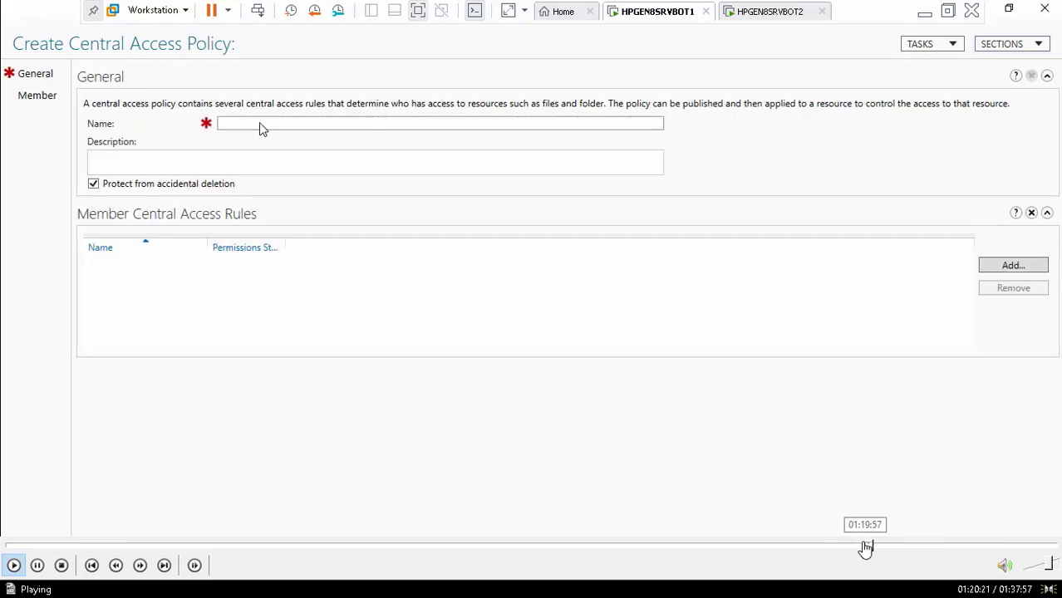
pyautogui.click(865, 549)
pyautogui.click(853, 548)
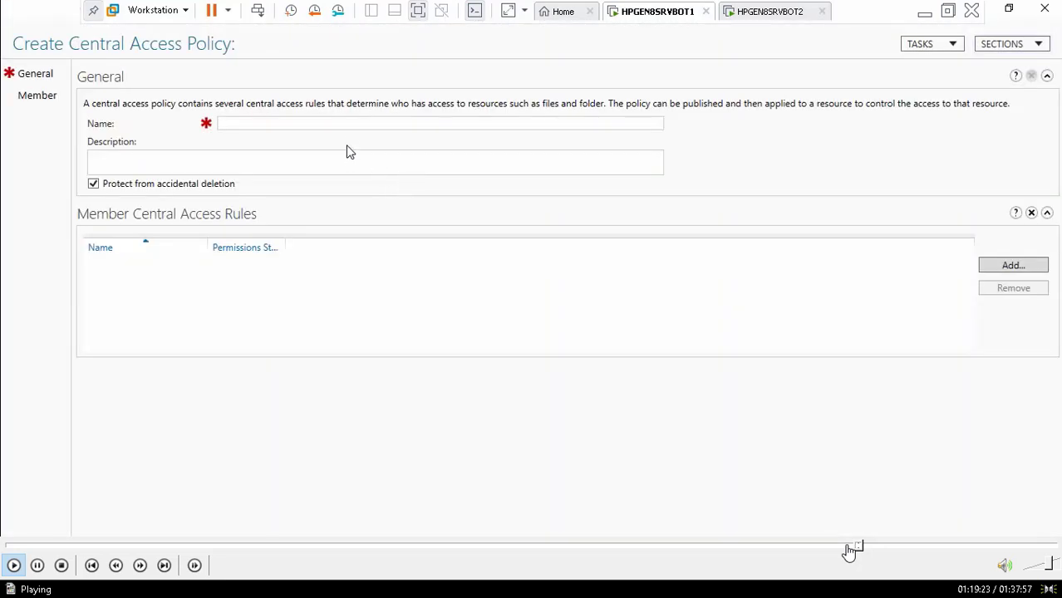
# Enter 'Access Docments Ship Crew' as the policy's name and description
pyautogui.click(337, 124)
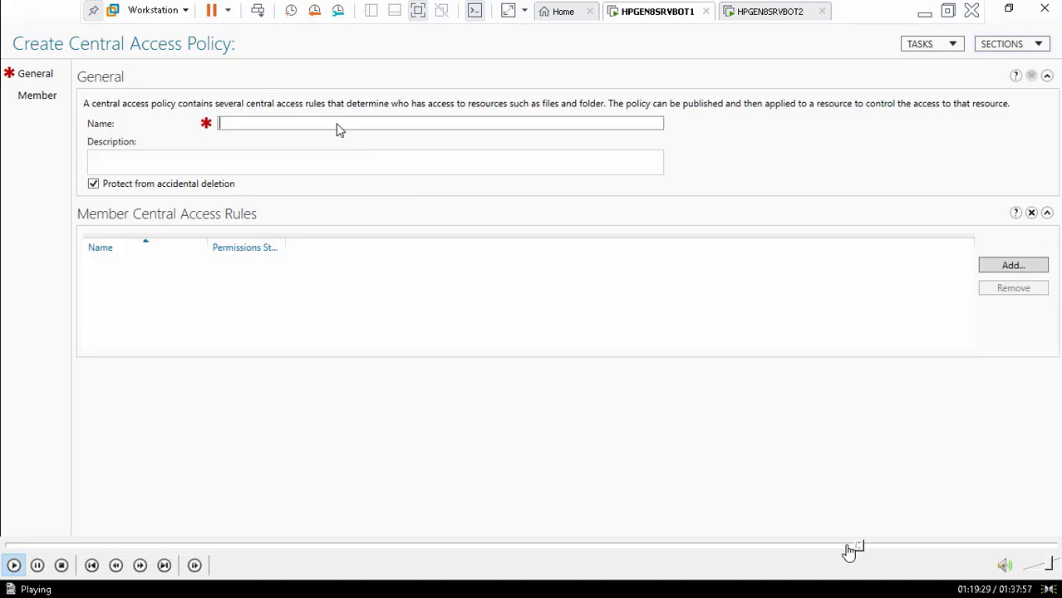
pyautogui.write('Access Docments Ship Crew')
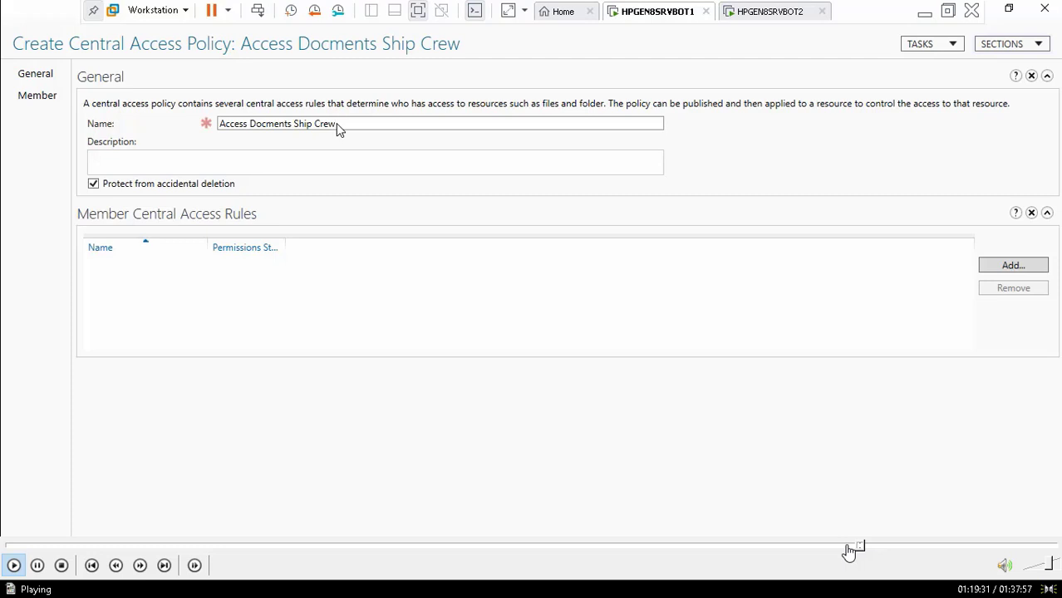
pyautogui.click(299, 155)
pyautogui.write('Access Docments Ship Crew')
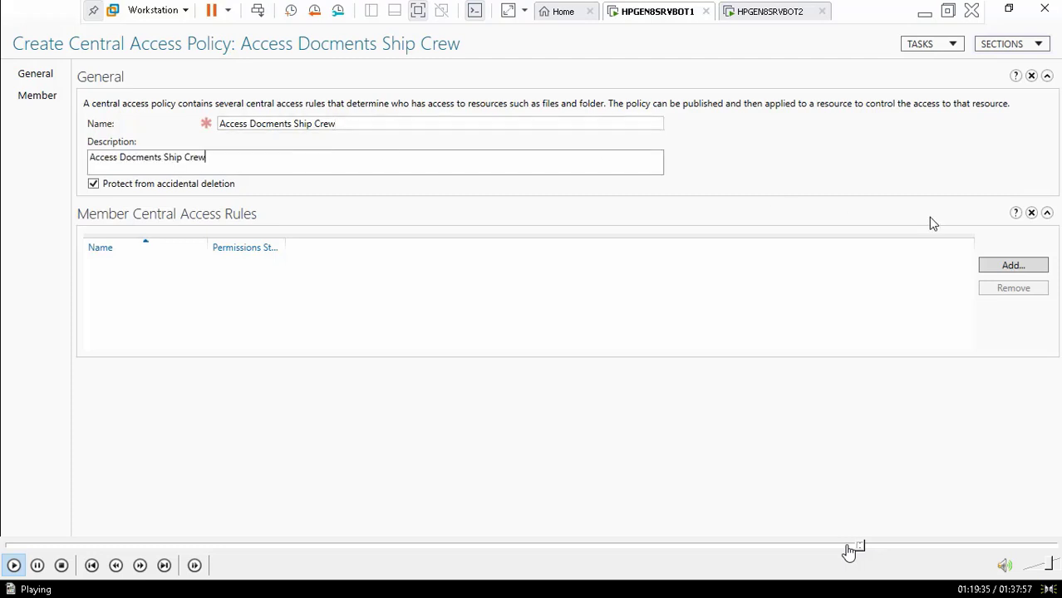
# Add the Access Docments Ship Crew rule as the policy's member rule
pyautogui.click(1003, 267)
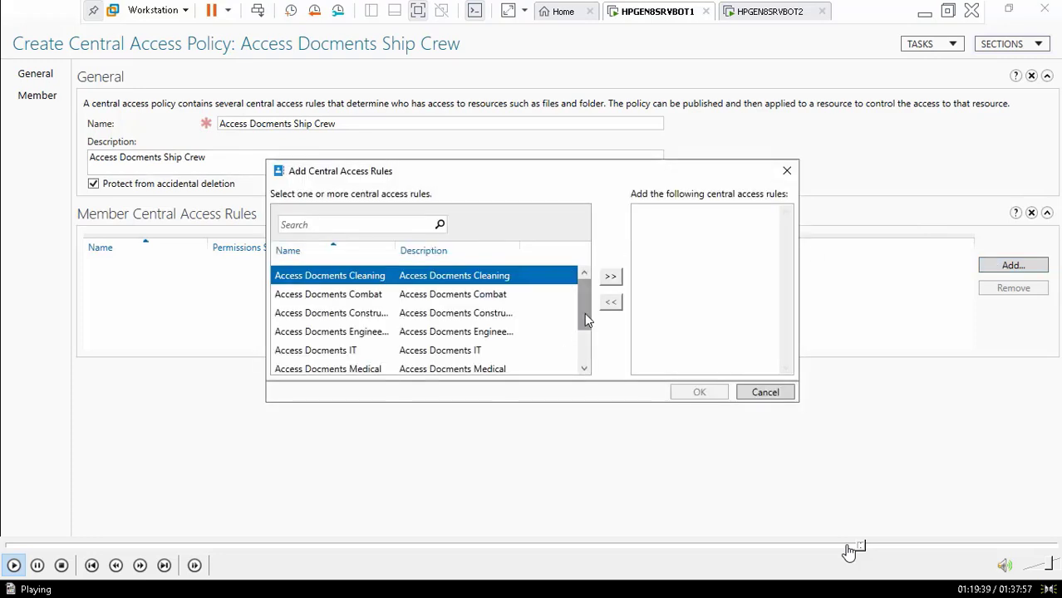
pyautogui.moveTo(585, 318); pyautogui.dragTo(588, 361)
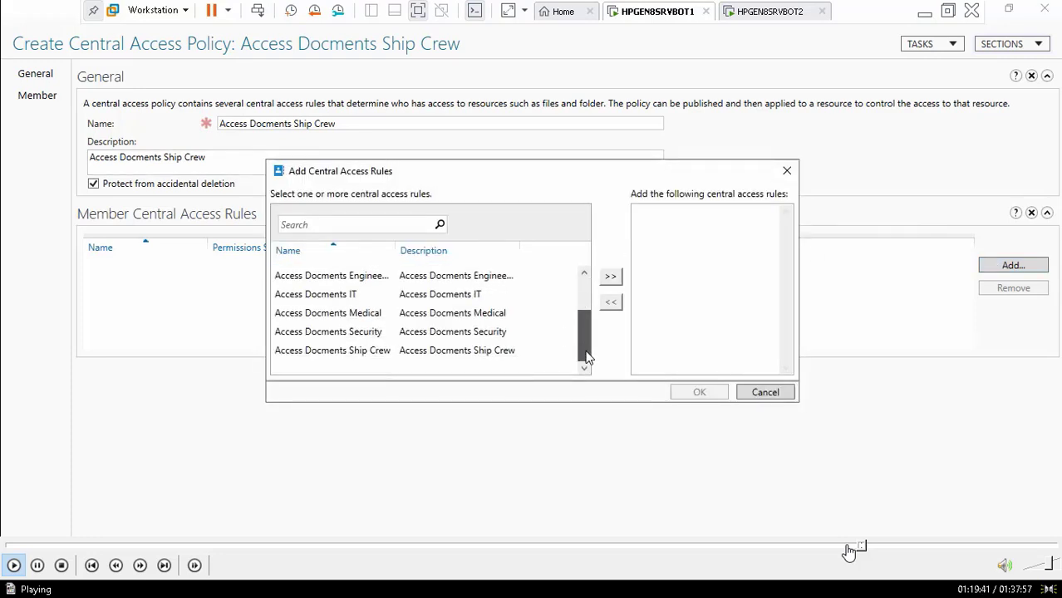
pyautogui.click(346, 352)
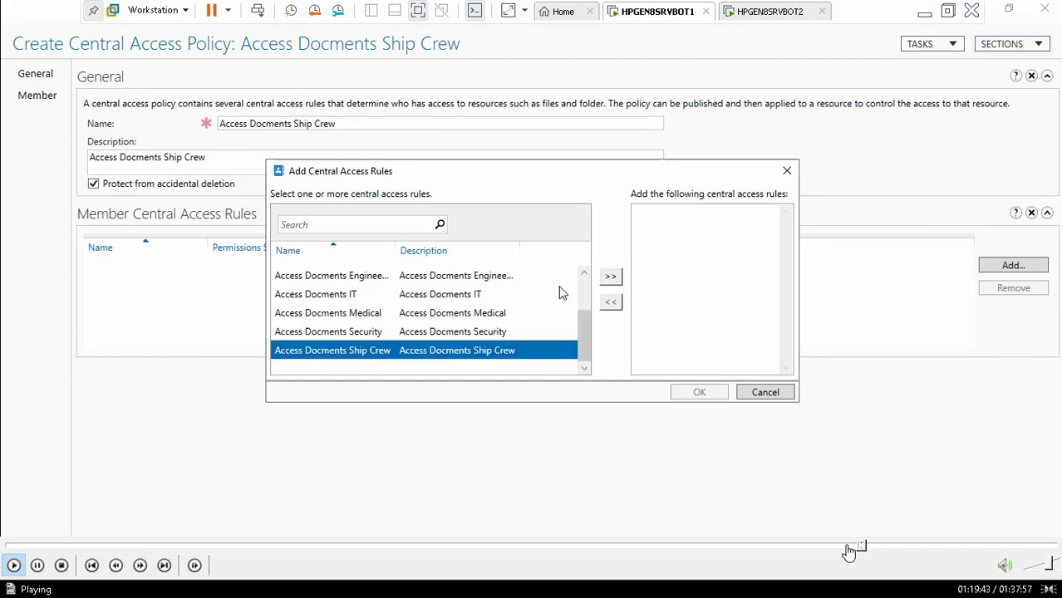
pyautogui.click(611, 277)
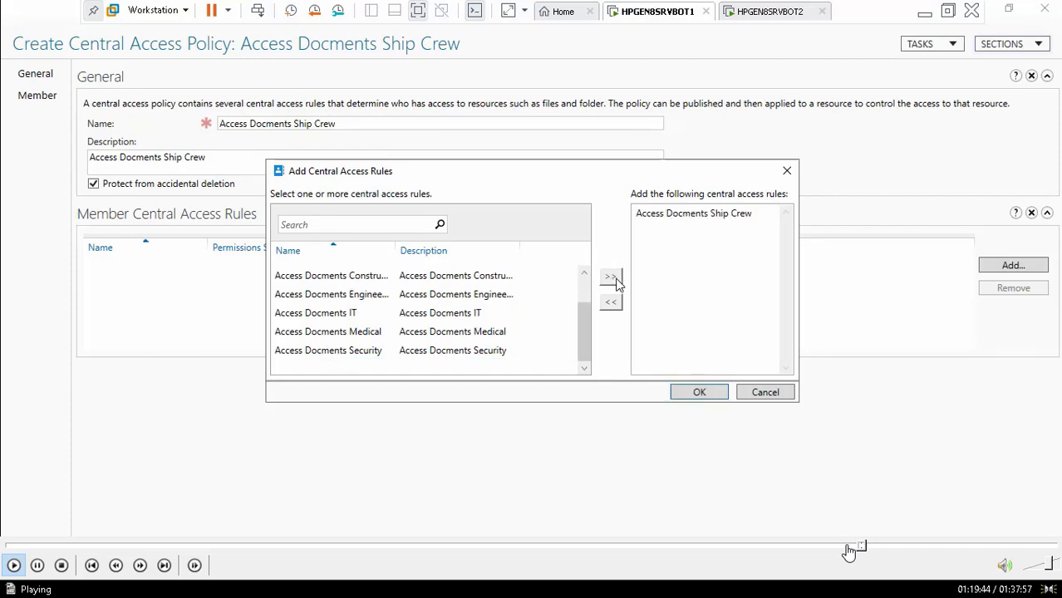
pyautogui.click(701, 393)
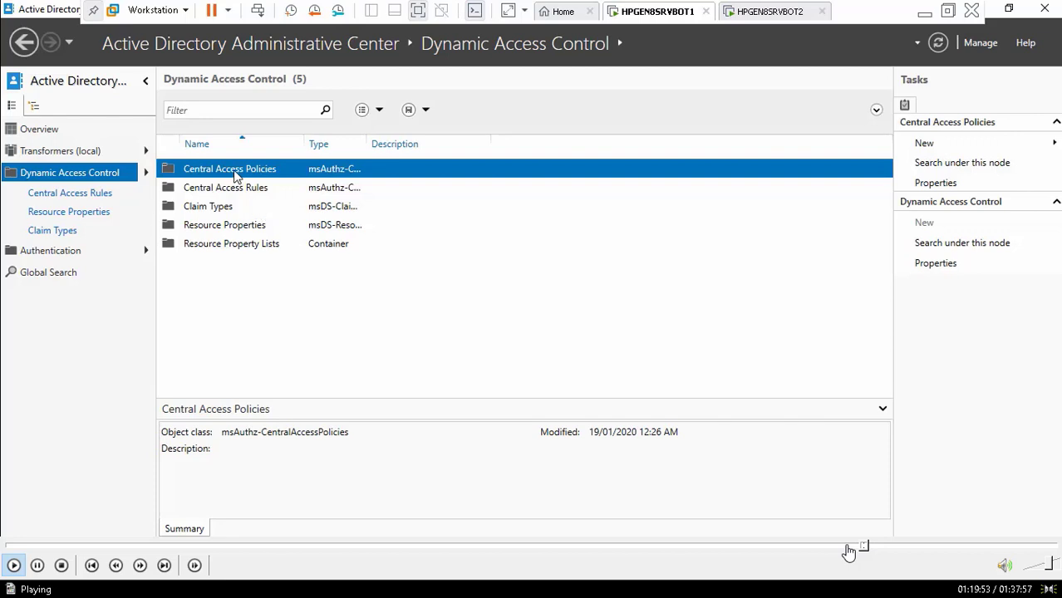
# Start a new central access policy named and described 'Access Docments IT'
pyautogui.rightClick(235, 175)
pyautogui.moveTo(266, 182)
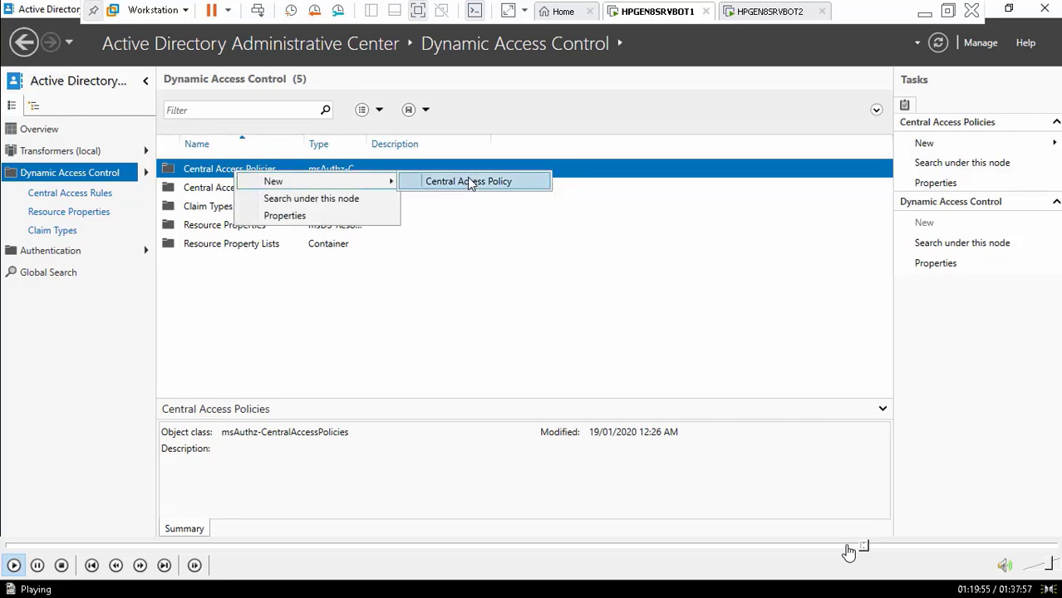
pyautogui.click(469, 182)
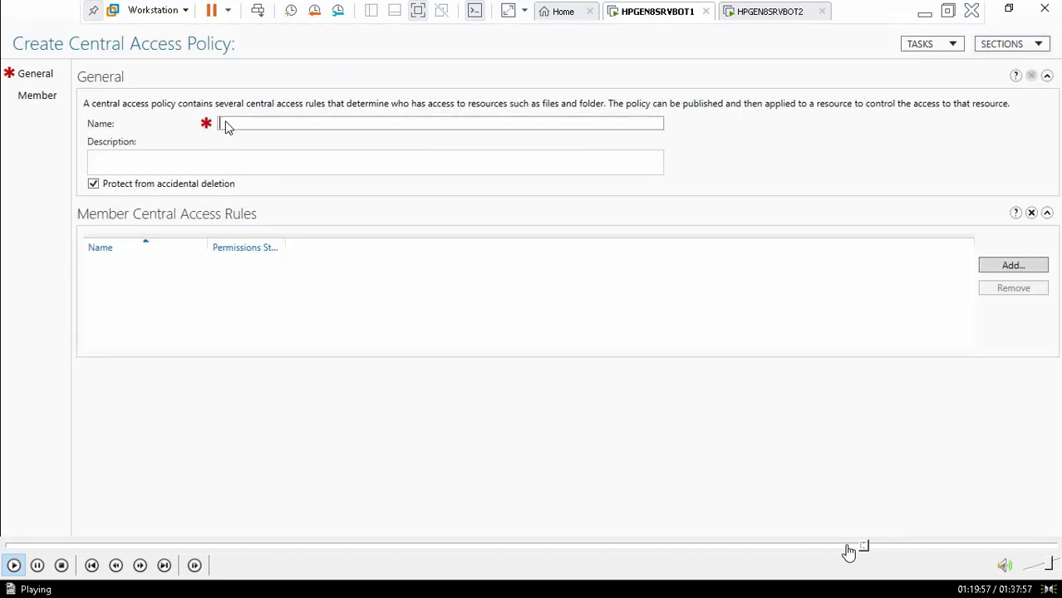
pyautogui.write('Access Docments Ship Crew')
pyautogui.press('BackSpace')
pyautogui.press('BackSpace')
pyautogui.press('BackSpace')
pyautogui.press('BackSpace')
pyautogui.press('BackSpace')
pyautogui.press('BackSpace')
pyautogui.press('BackSpace')
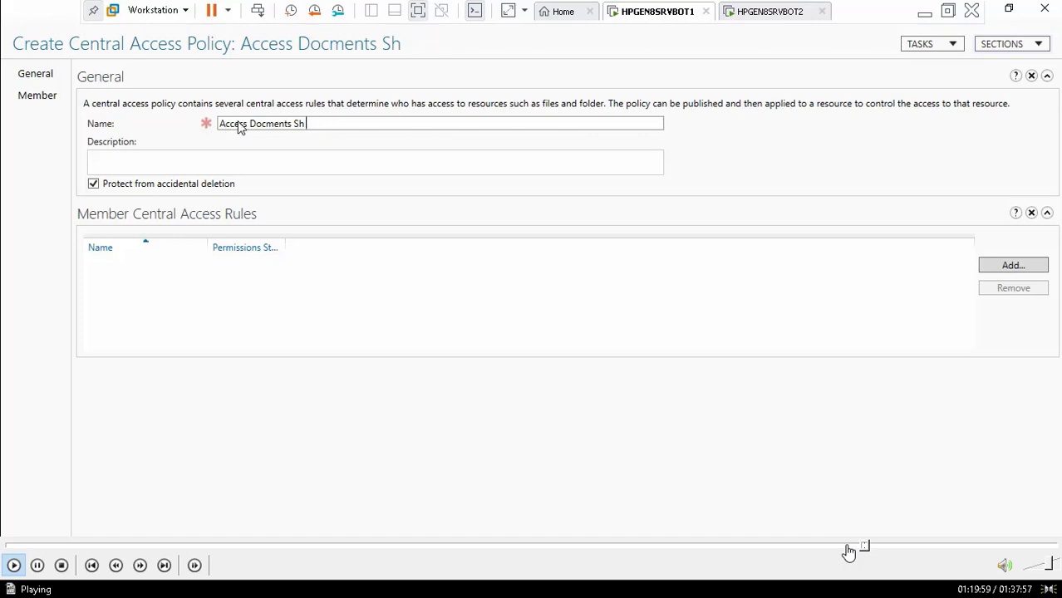
pyautogui.press('BackSpace')
pyautogui.press('BackSpace')
pyautogui.write('IT')
pyautogui.moveTo(308, 122); pyautogui.dragTo(202, 121)
pyautogui.hotkey('ctrl', 'c')
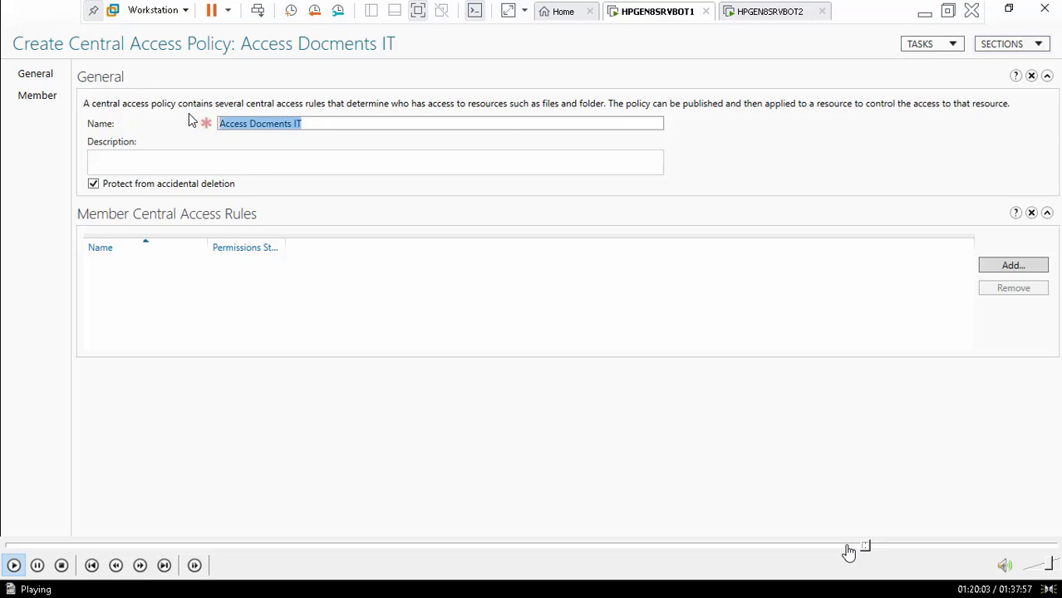
pyautogui.click(187, 162)
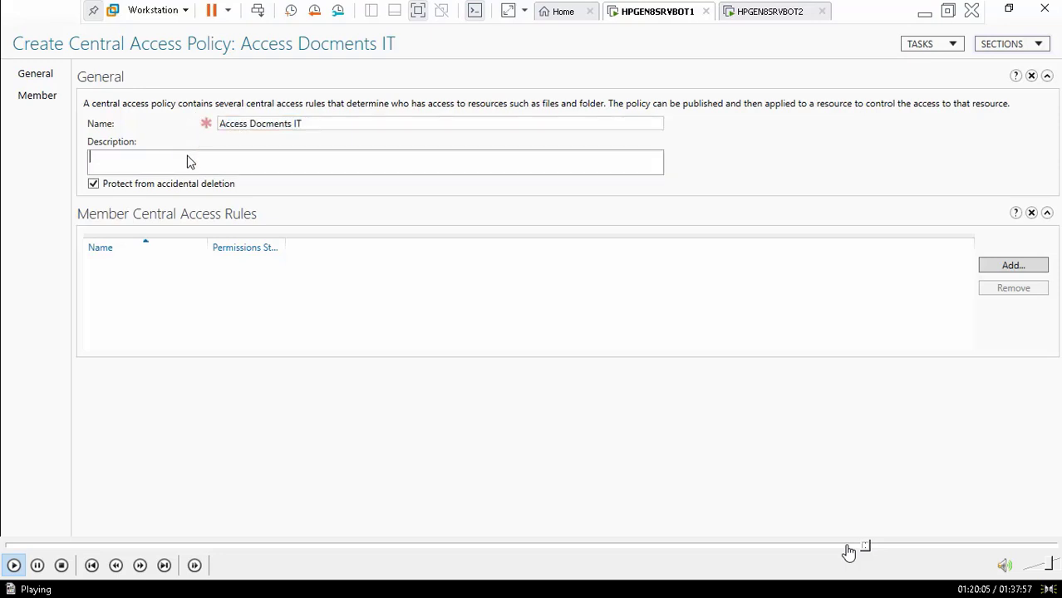
pyautogui.hotkey('ctrl', 'v')
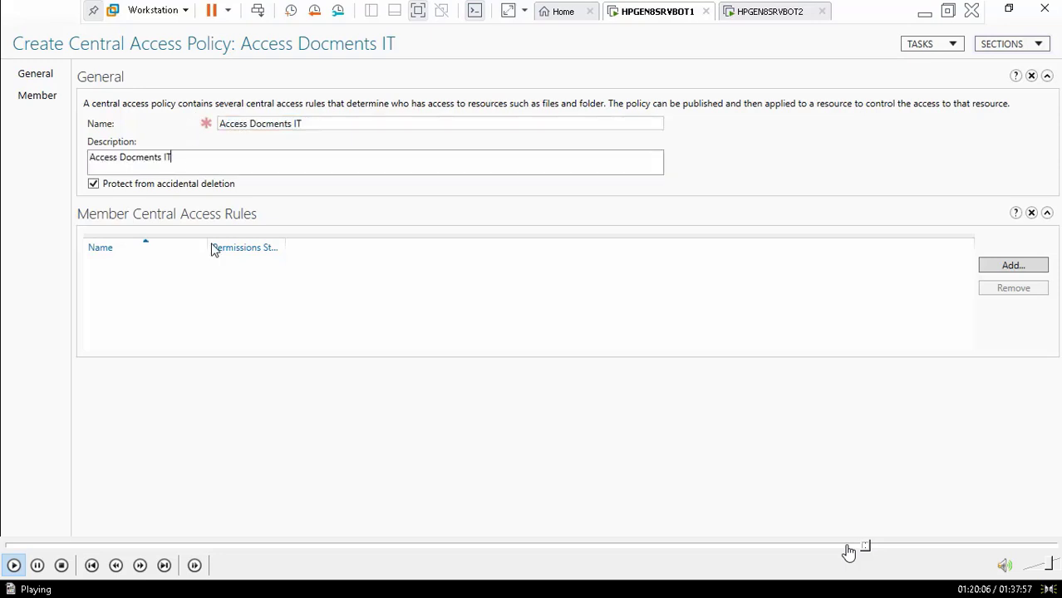
# Add the Access Docments IT rule to the IT policy
pyautogui.click(1011, 266)
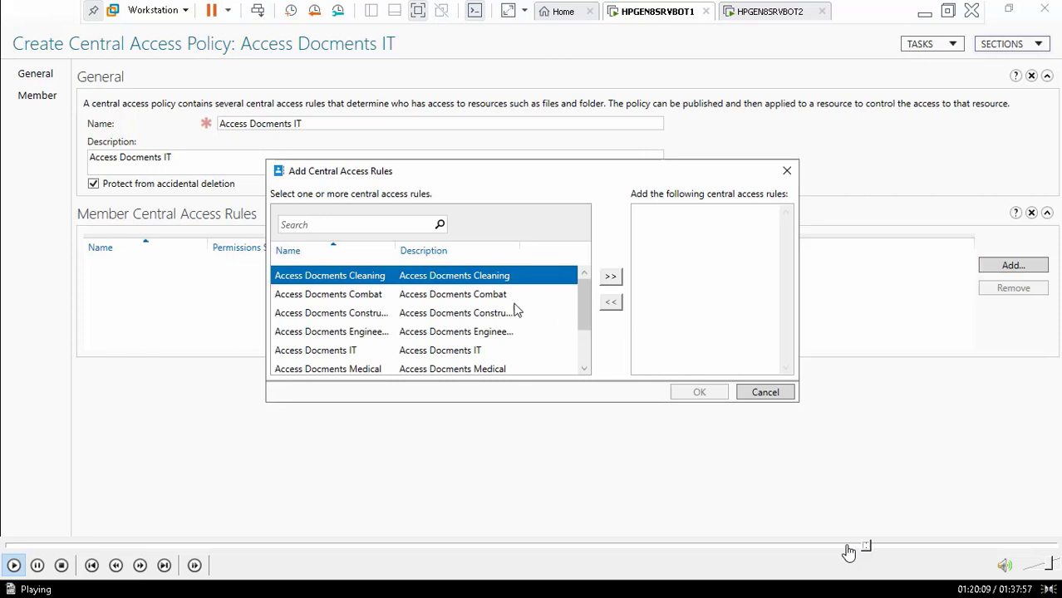
pyautogui.click(416, 352)
pyautogui.click(611, 277)
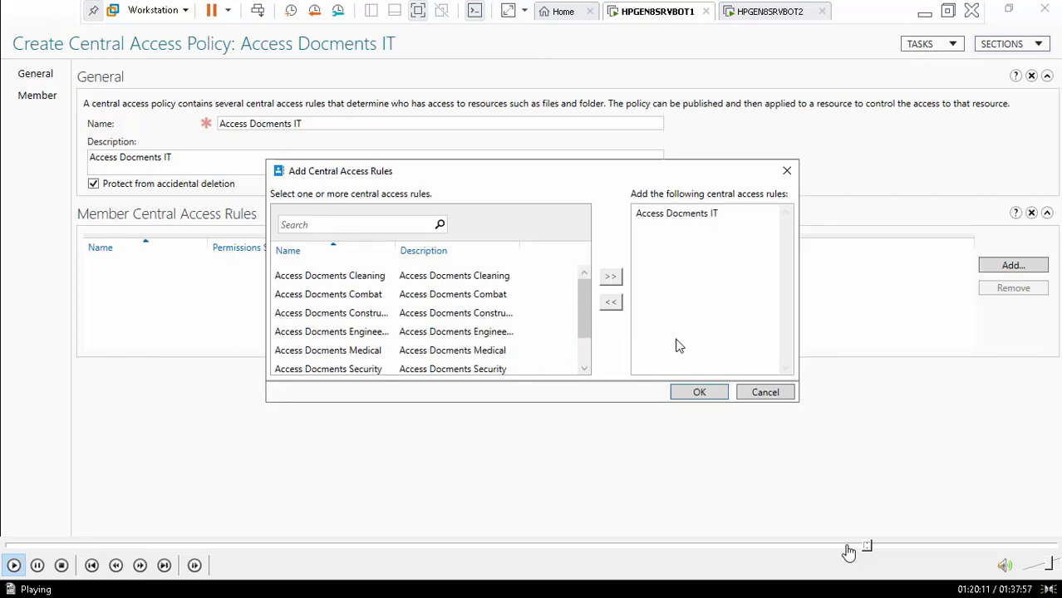
pyautogui.click(699, 392)
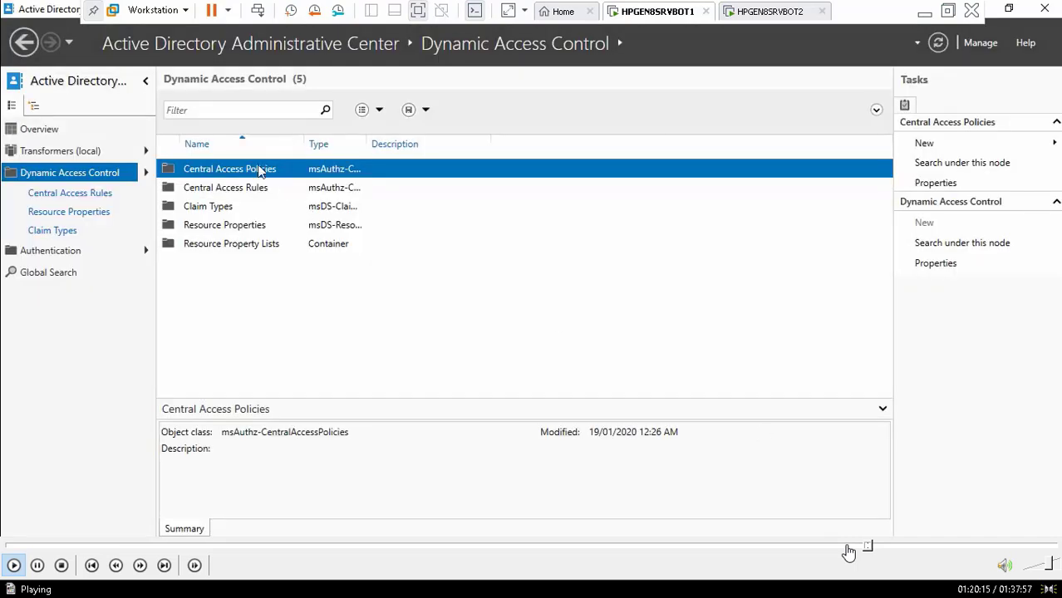
# Start another central access policy, naming it 'Access Docments Clea…' for Cleaning
pyautogui.rightClick(260, 171)
pyautogui.moveTo(378, 178)
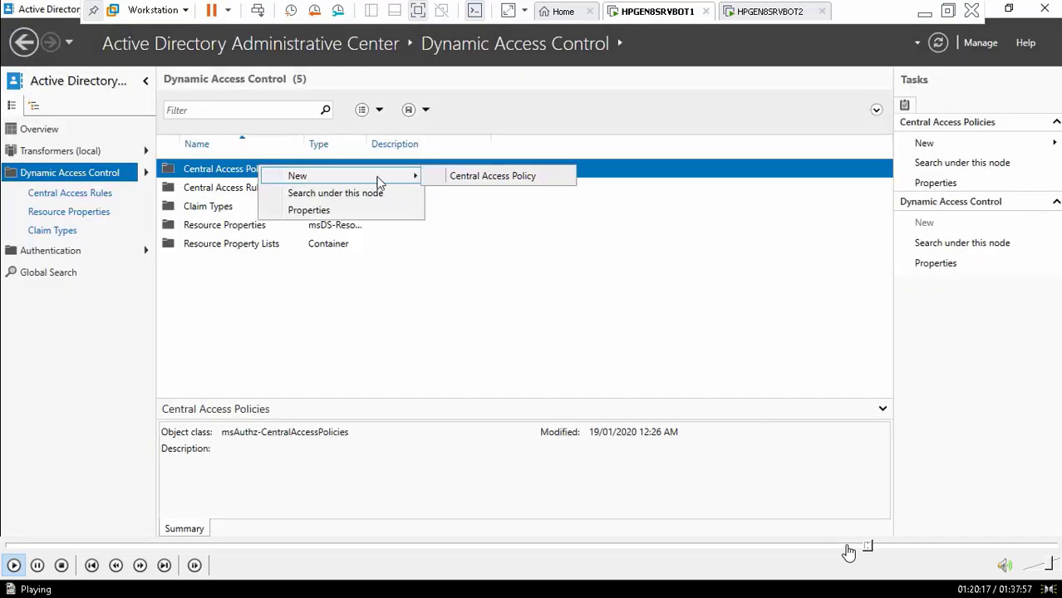
pyautogui.click(441, 179)
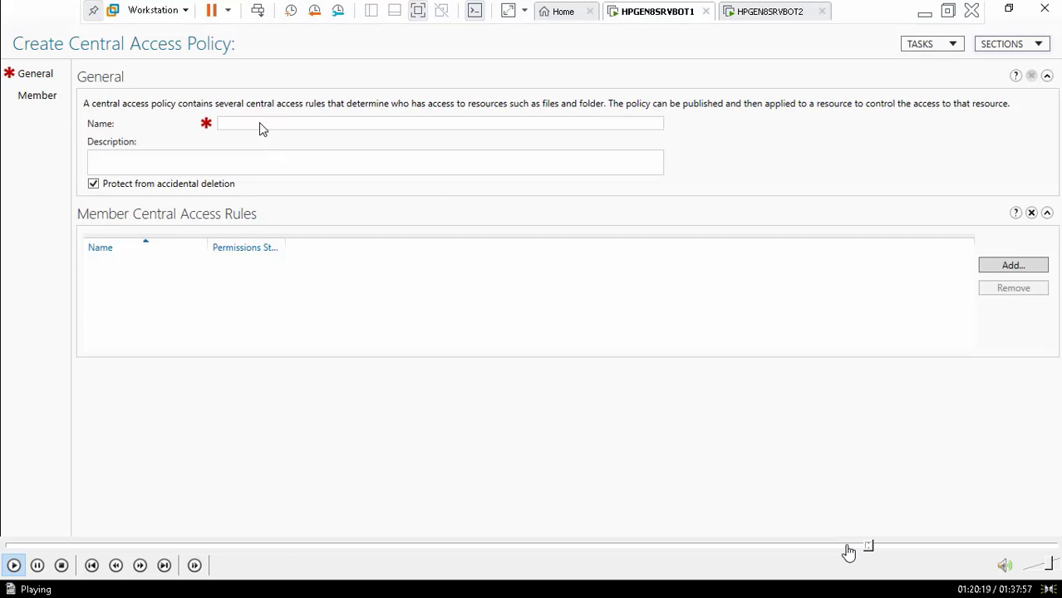
pyautogui.click(260, 125)
pyautogui.write('Access Docments IT')
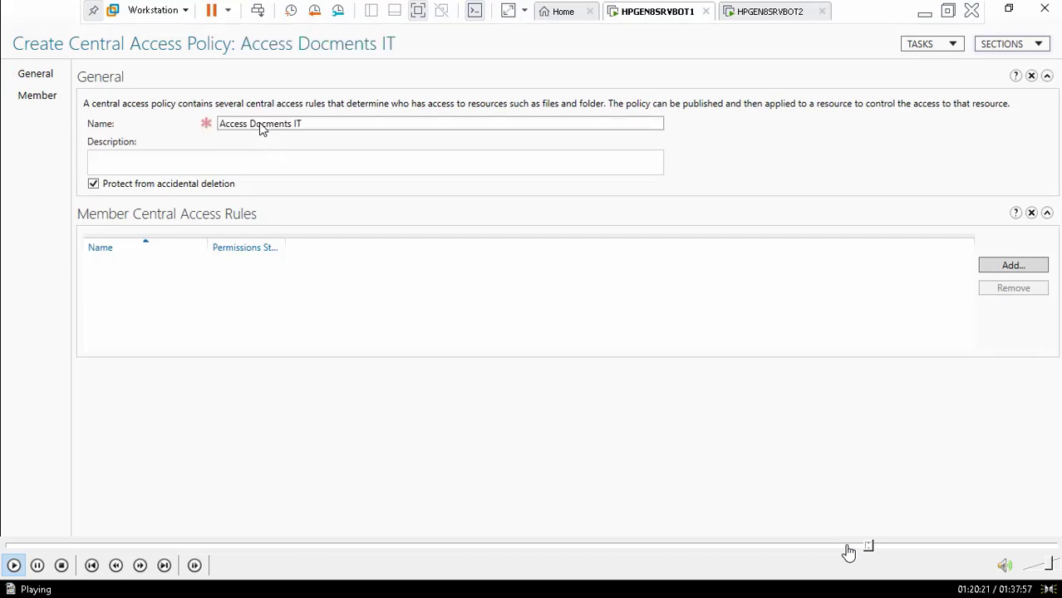
pyautogui.press('BackSpace')
pyautogui.press('BackSpace')
pyautogui.write('Cleaning')
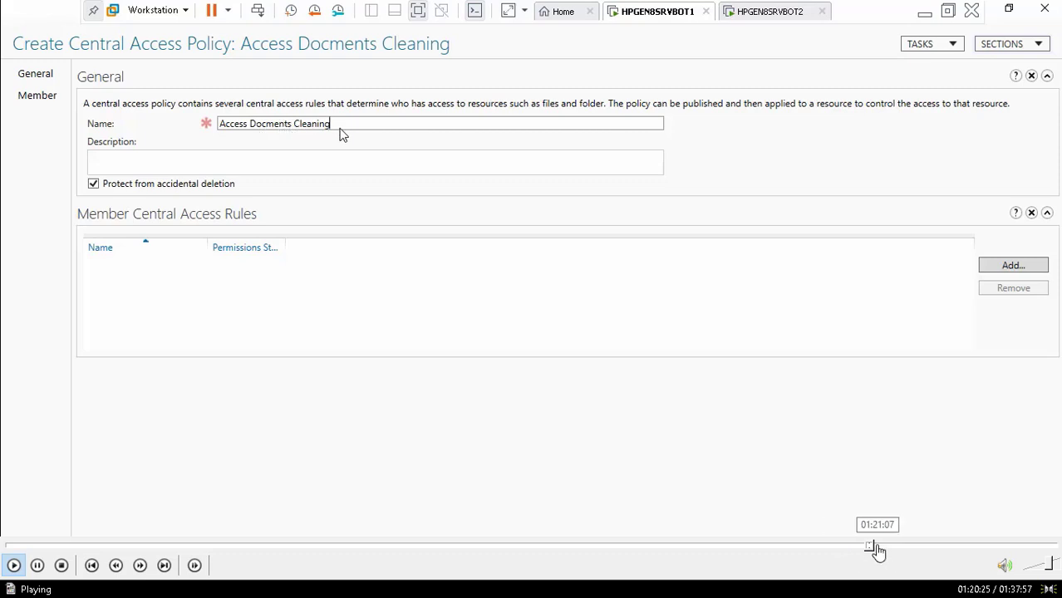
# Seek the video ahead to File Explorer showing New Volume (D:) with the Transformers folder
pyautogui.click(879, 551)
pyautogui.click(889, 551)
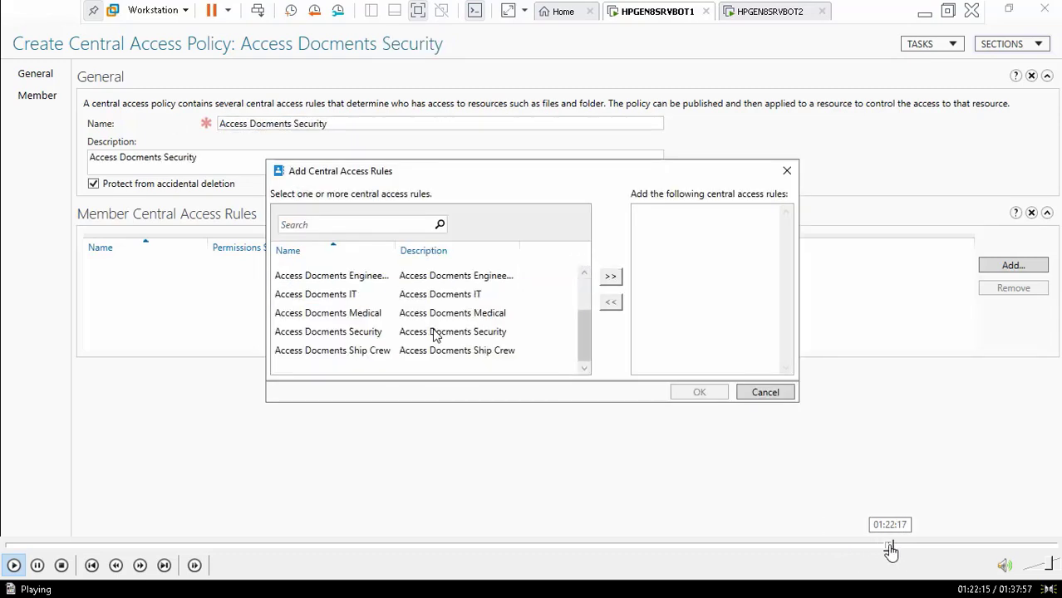
pyautogui.click(897, 551)
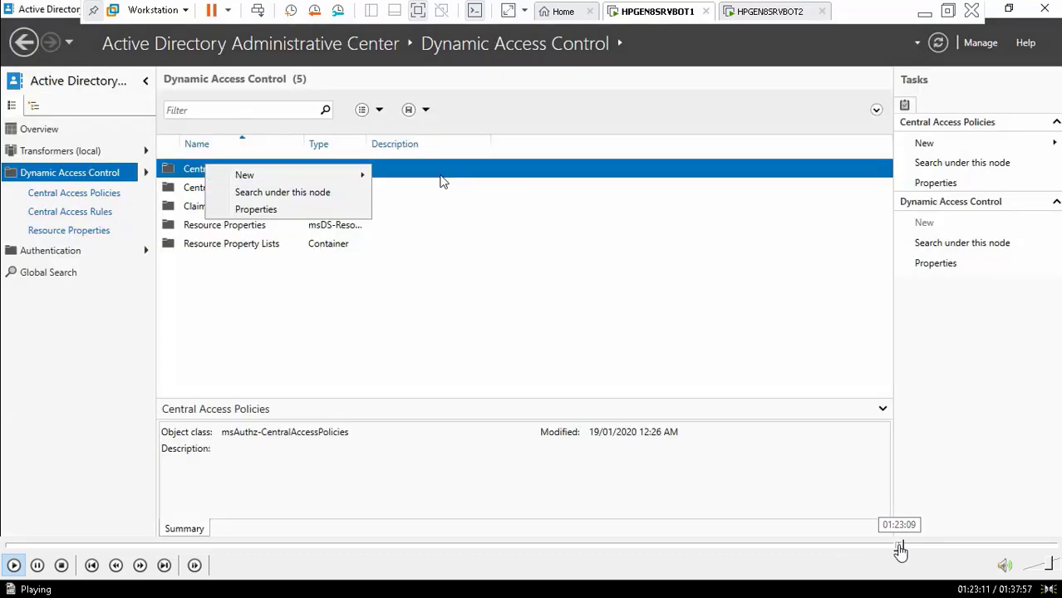
pyautogui.click(905, 551)
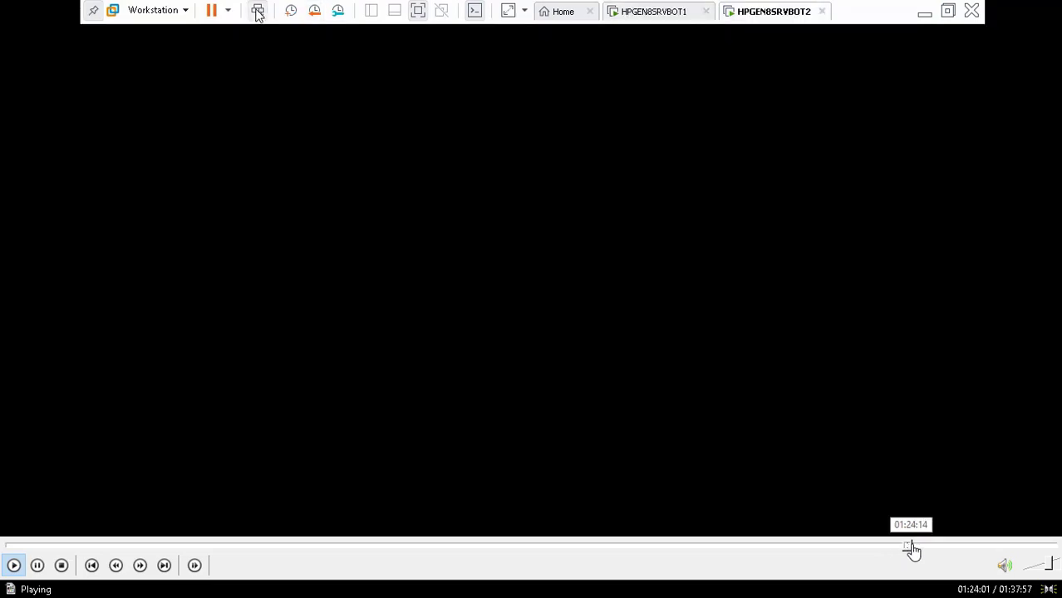
pyautogui.click(912, 551)
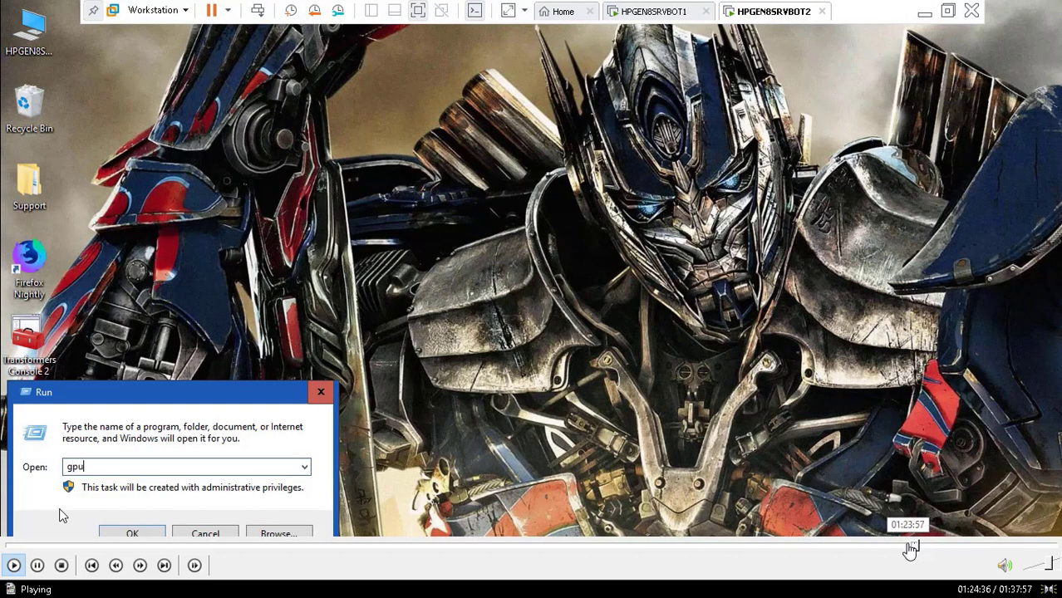
pyautogui.click(909, 551)
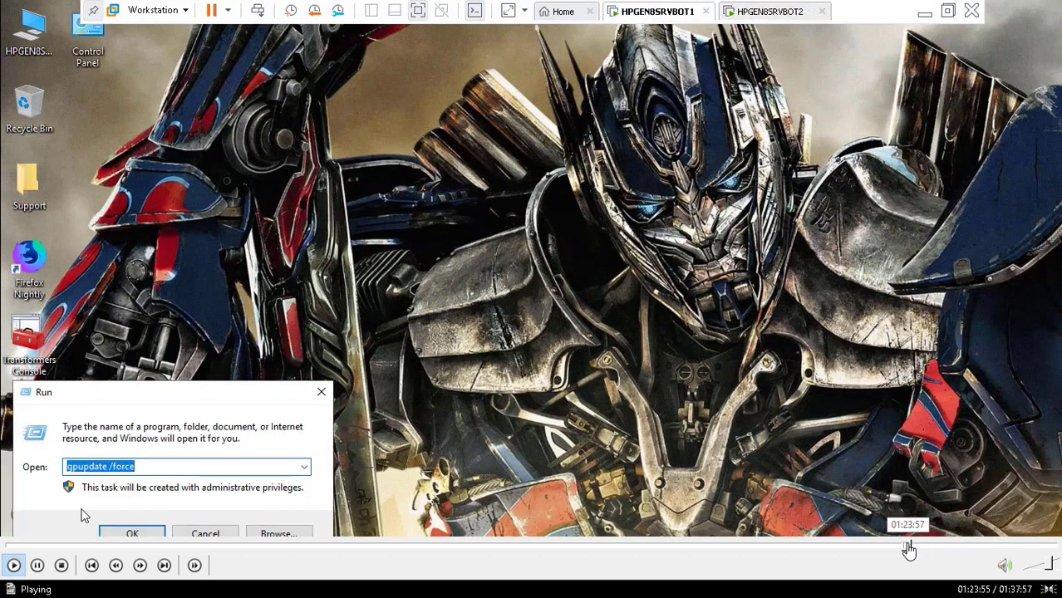
pyautogui.click(902, 551)
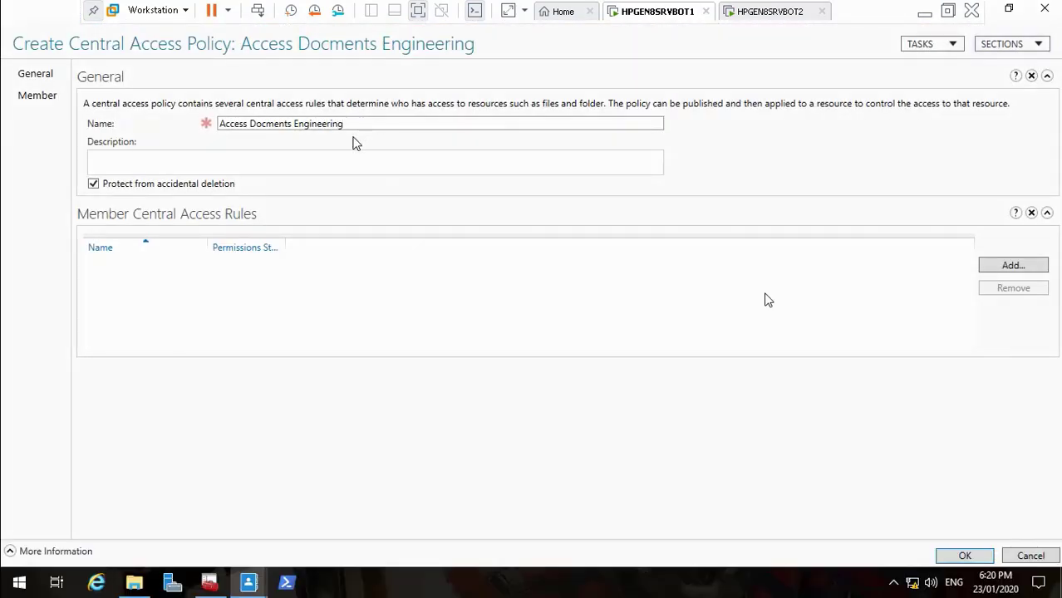
pyautogui.moveTo(875, 564)
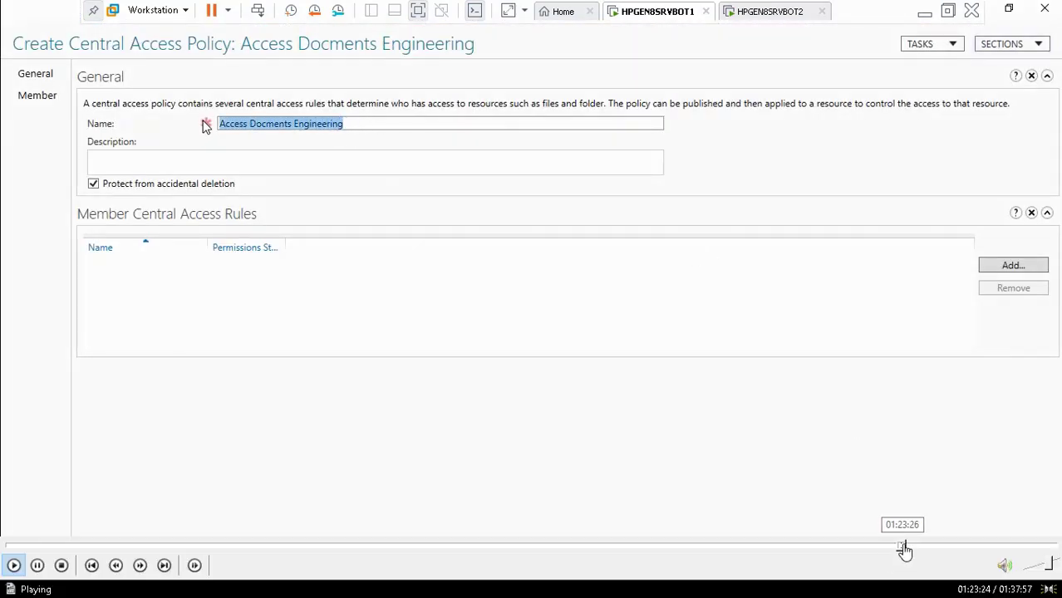
pyautogui.click(905, 550)
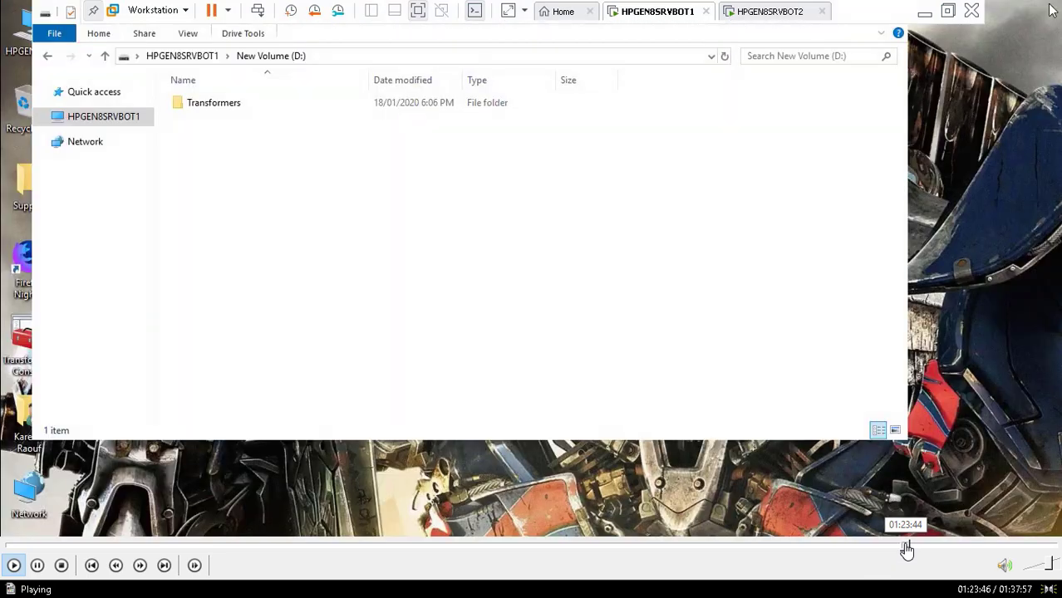
# Close the drive window and switch to the HPGEN8SRVBOT2 server's virtual machine
pyautogui.click(902, 550)
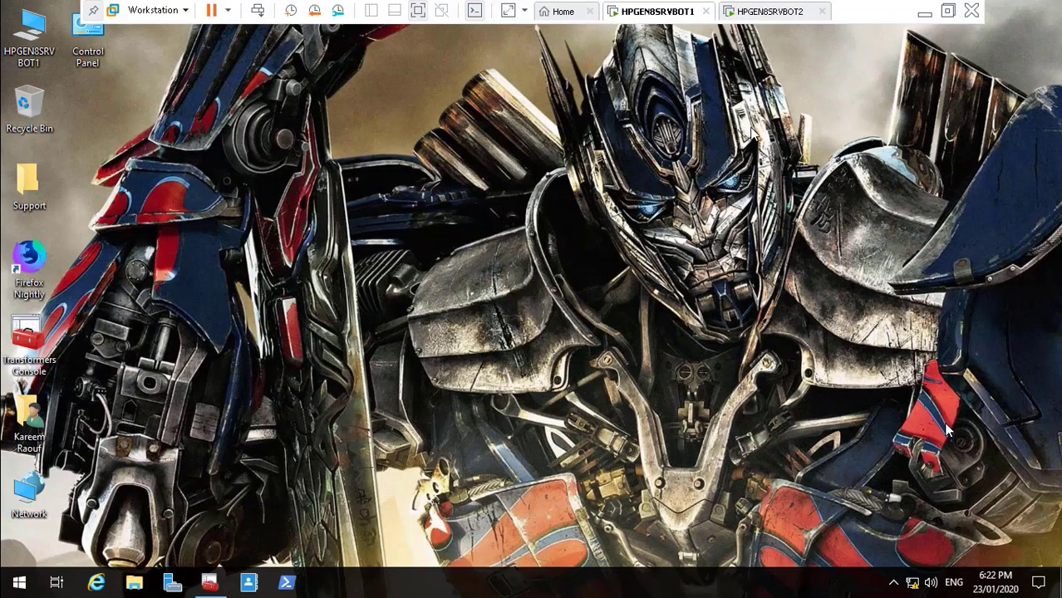
pyautogui.click(762, 12)
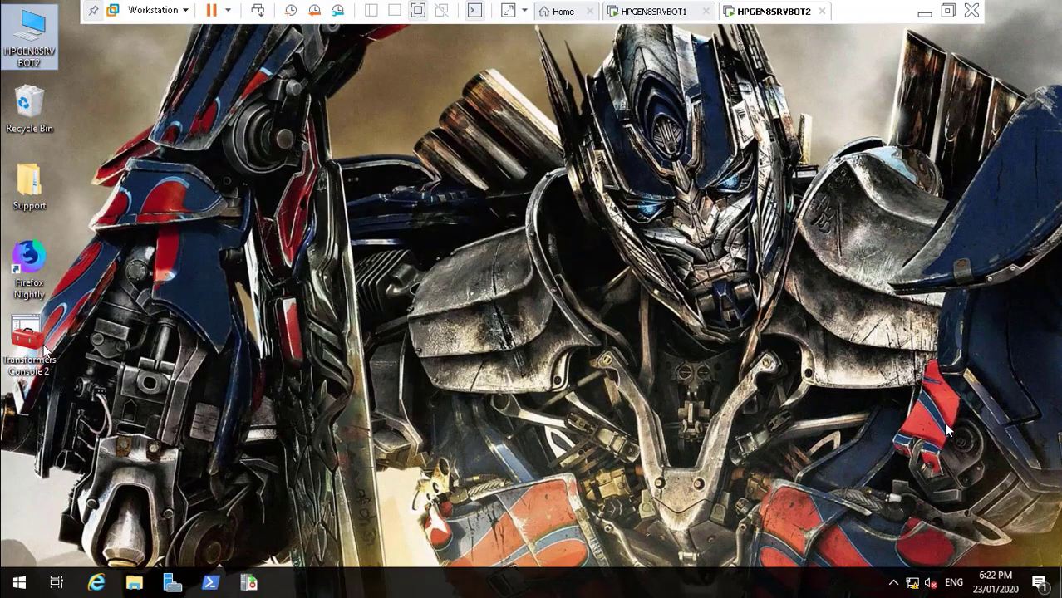
# Open Transformers Console 2 and browse Transformers.Local's Group Policy Objects to the Default Domain Controllers Policy
pyautogui.click(46, 352)
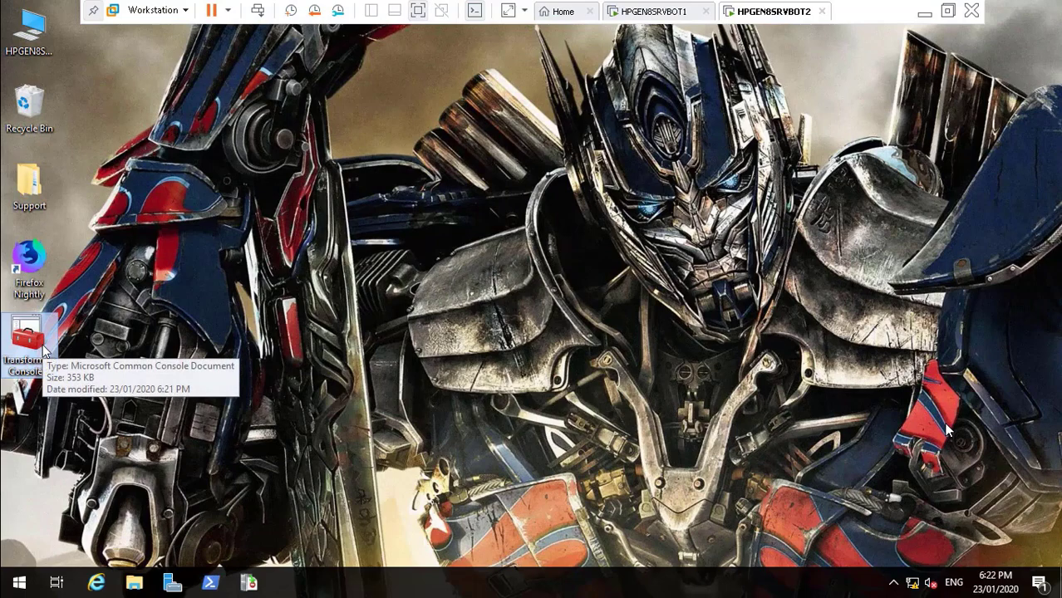
pyautogui.doubleClick(45, 349)
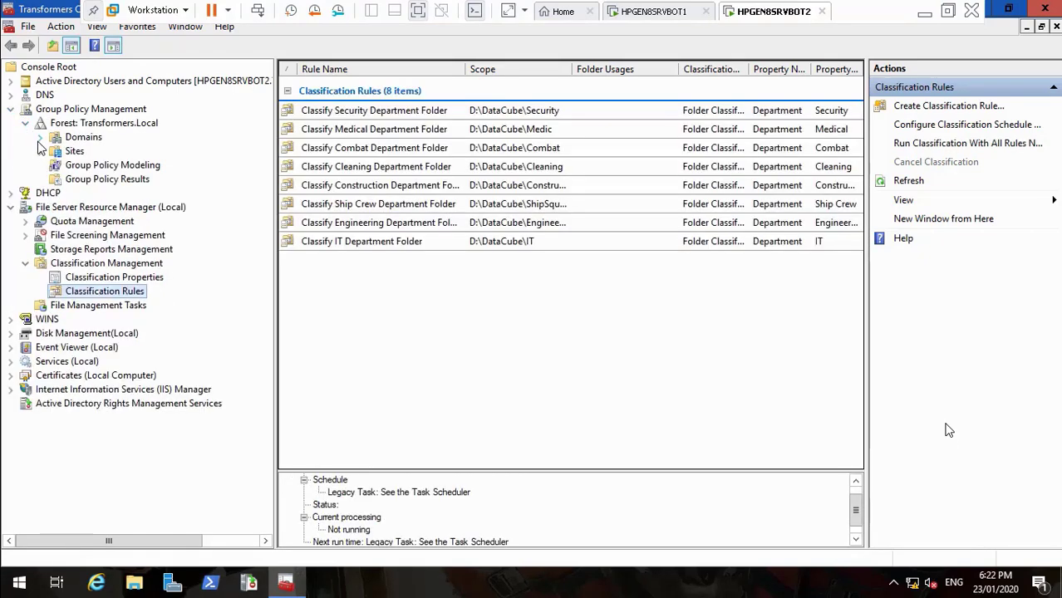
pyautogui.click(39, 140)
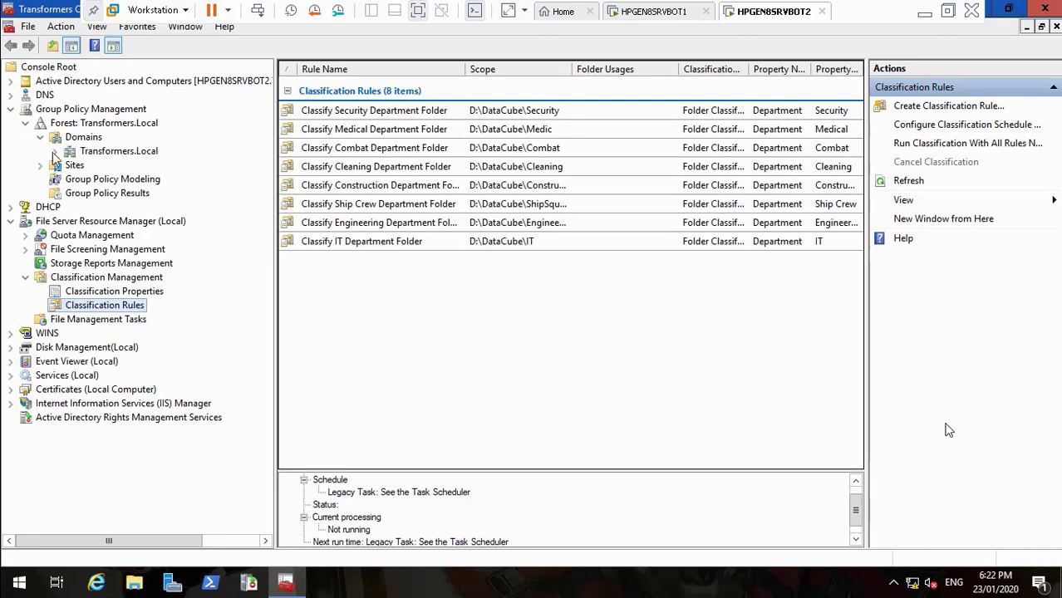
pyautogui.click(55, 151)
pyautogui.click(70, 222)
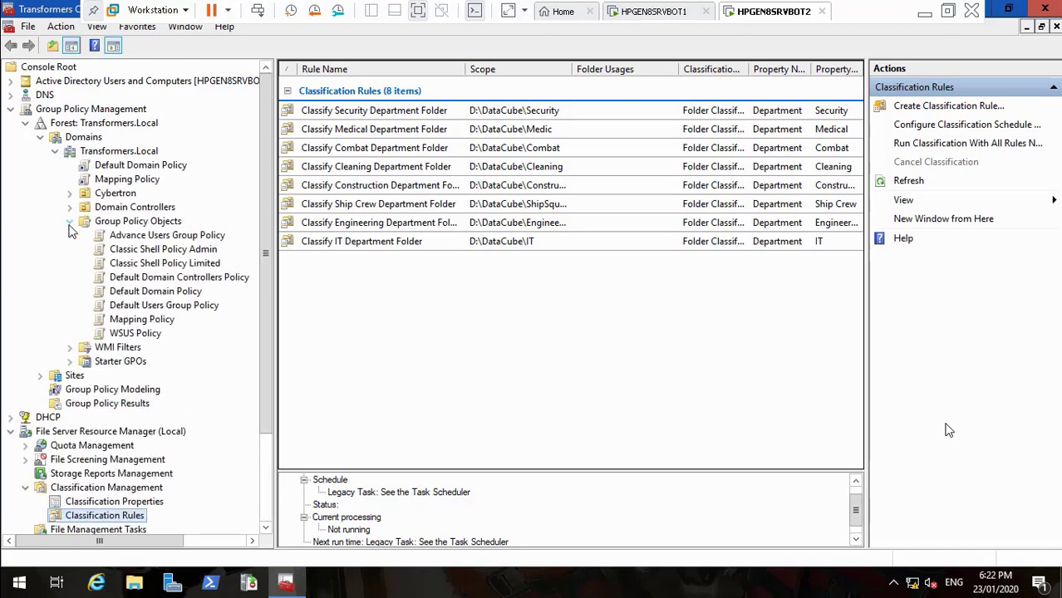
pyautogui.click(168, 279)
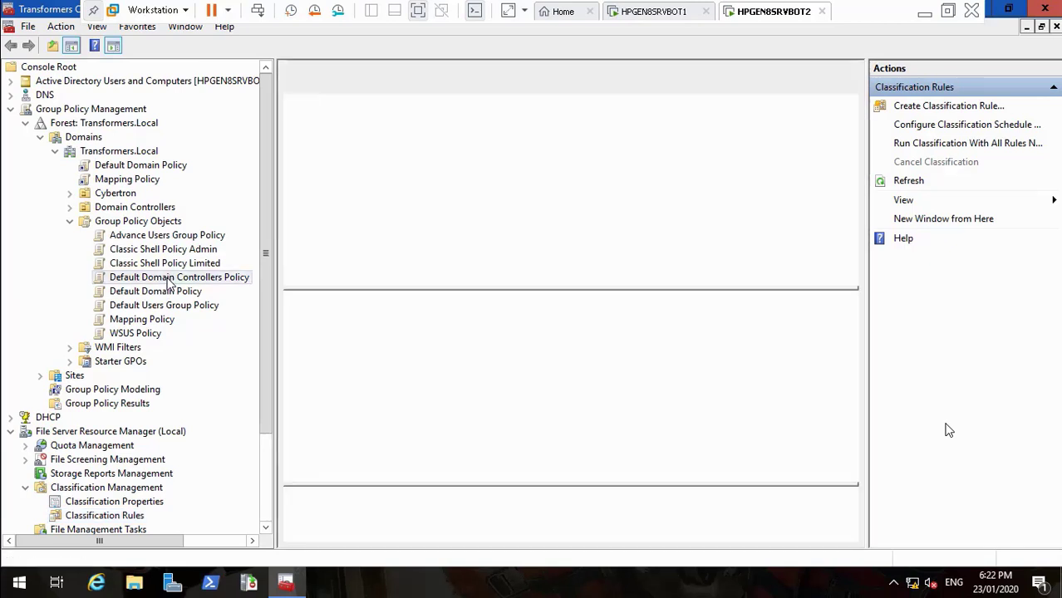
pyautogui.rightClick(167, 280)
# Edit the Default Domain Policy in a maximized editor with Computer Configuration's Windows Settings expanded
pyautogui.click(155, 295)
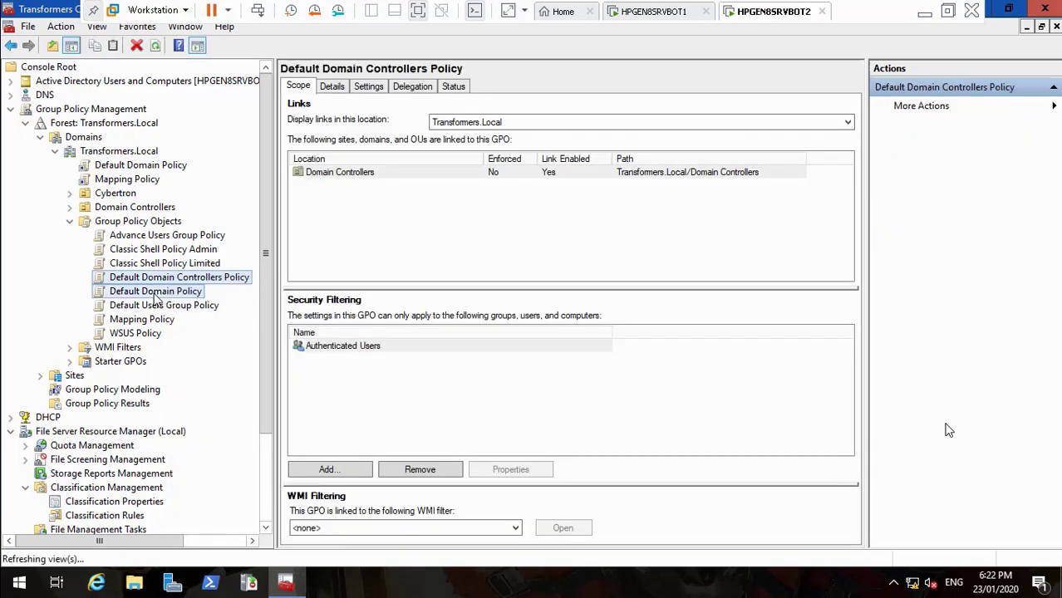
pyautogui.rightClick(155, 293)
pyautogui.click(176, 305)
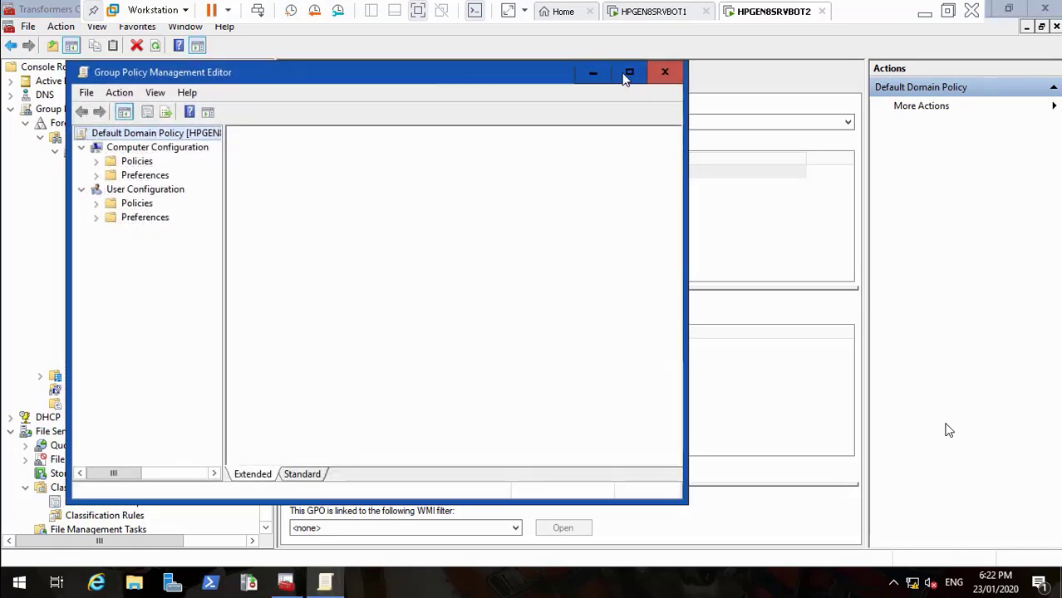
pyautogui.click(628, 76)
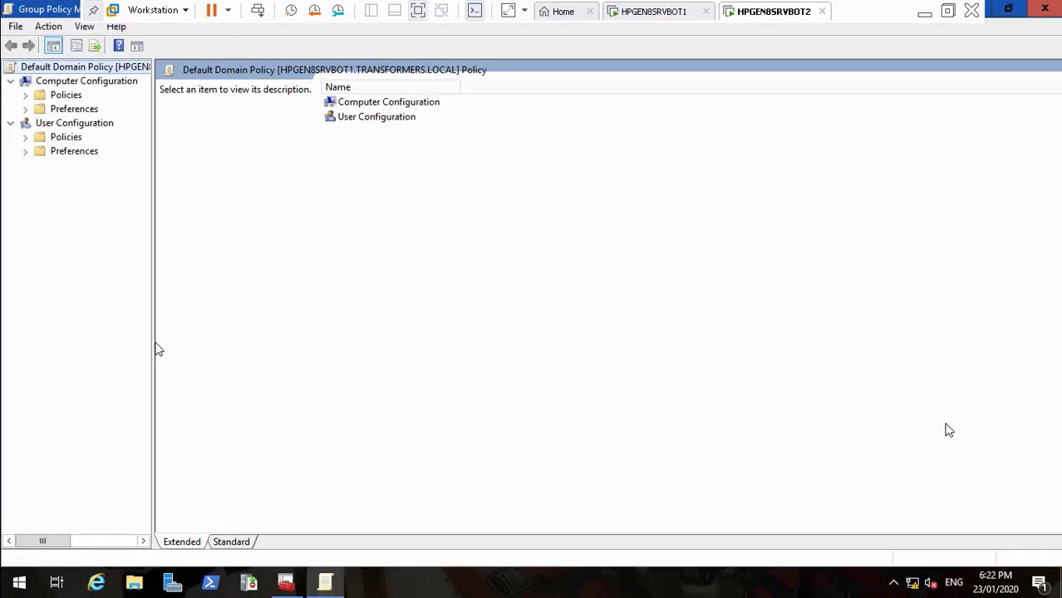
pyautogui.moveTo(155, 349); pyautogui.dragTo(368, 332)
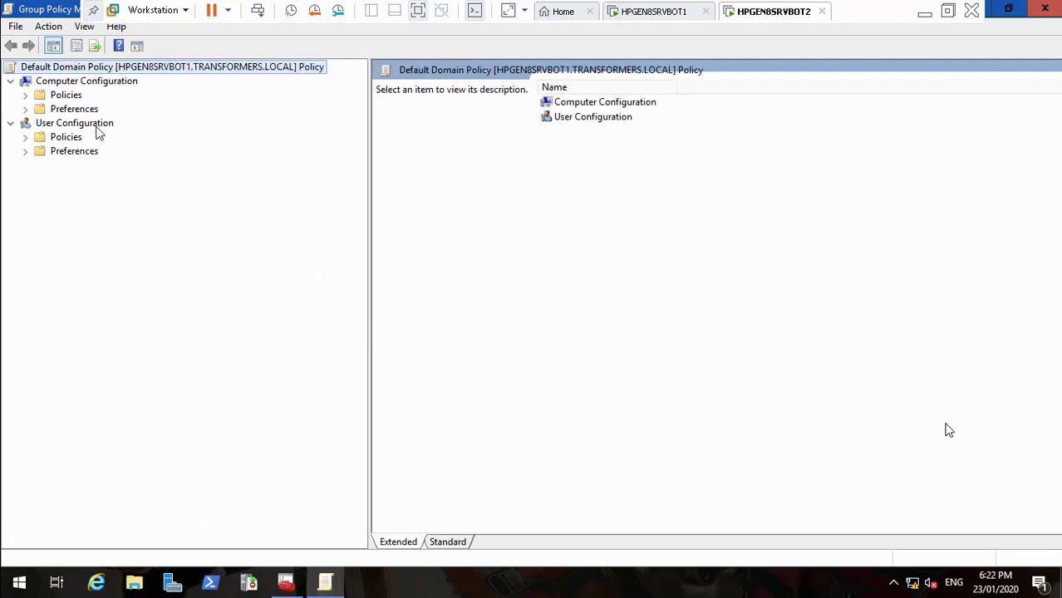
pyautogui.click(25, 95)
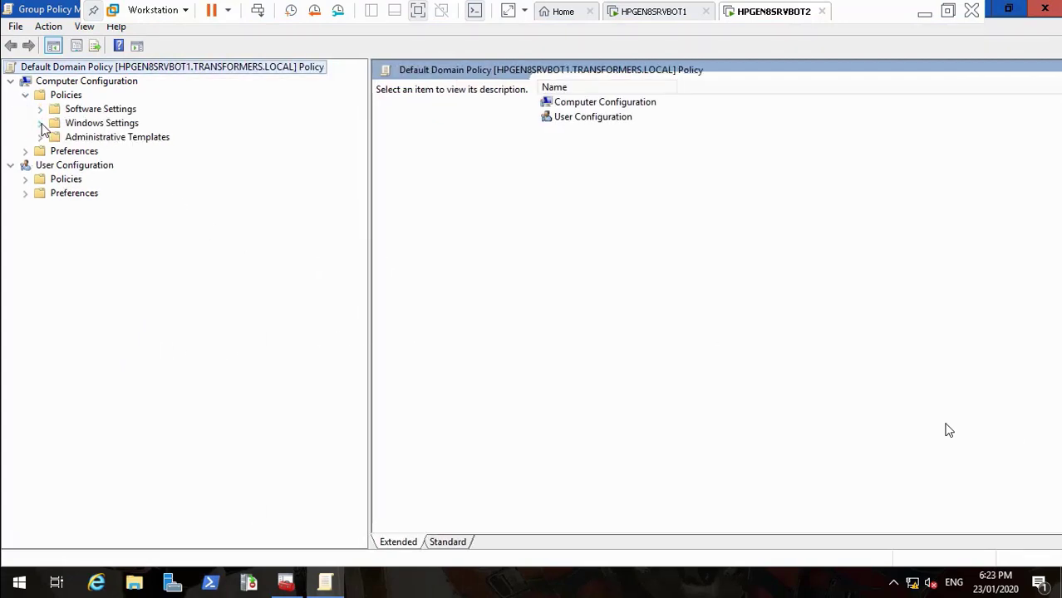
pyautogui.click(40, 137)
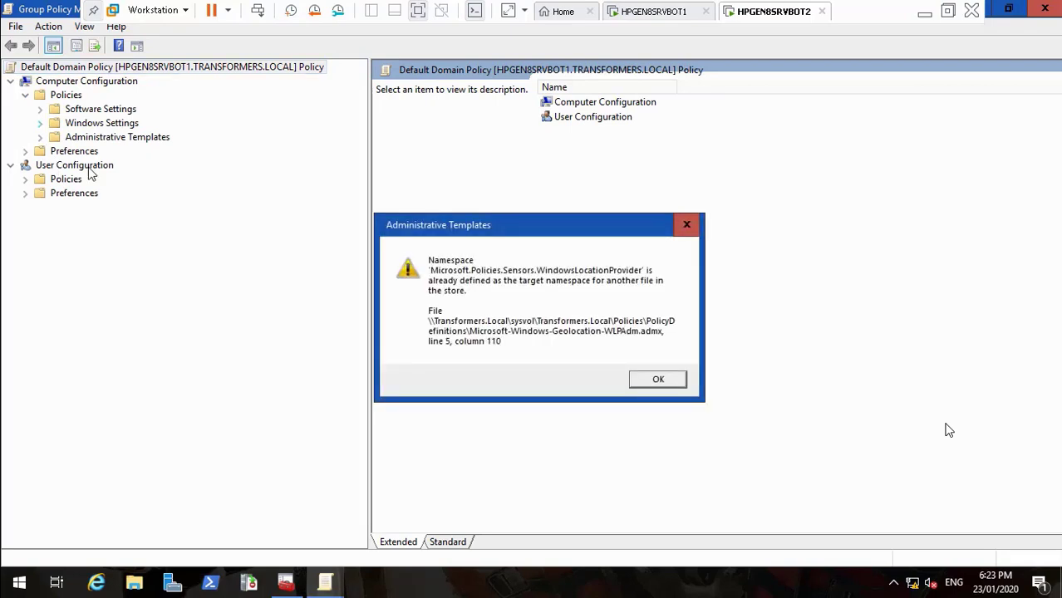
pyautogui.click(670, 379)
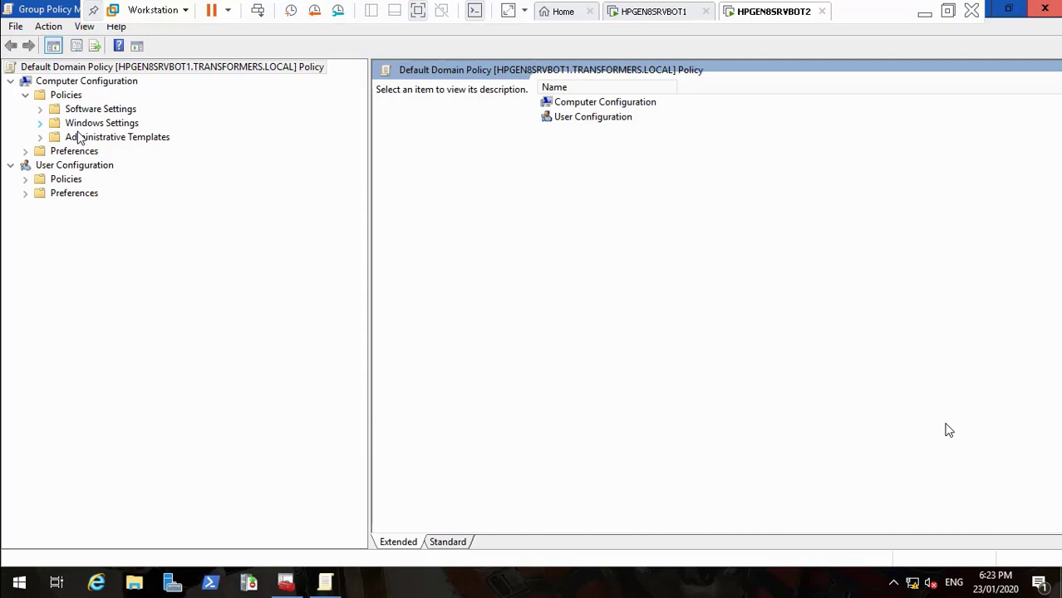
pyautogui.click(40, 123)
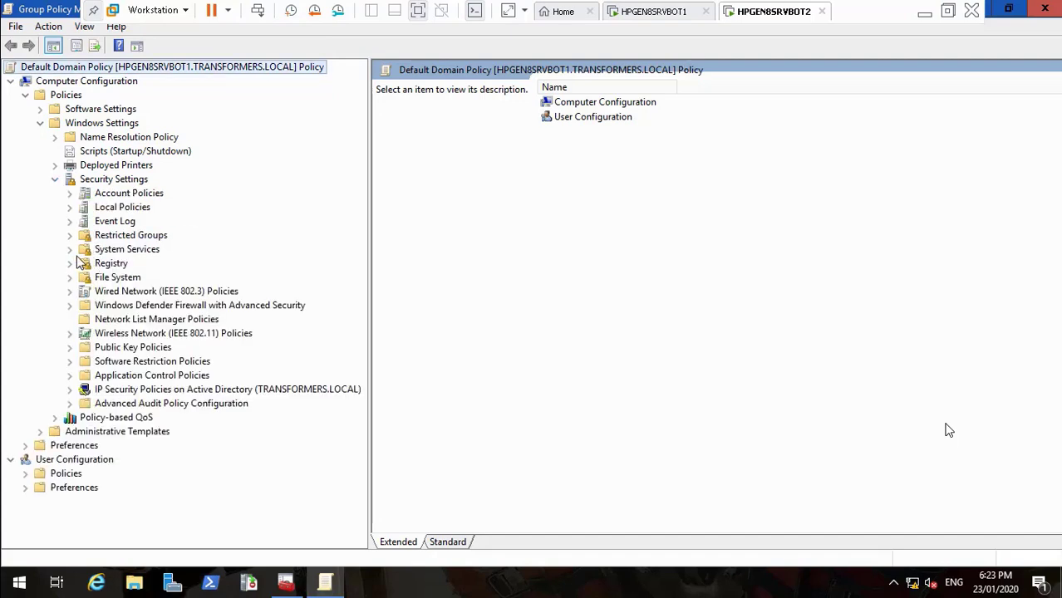
# Inspect File System's empty Central Access Policy node, then close the Default Domain Policy editor
pyautogui.click(121, 377)
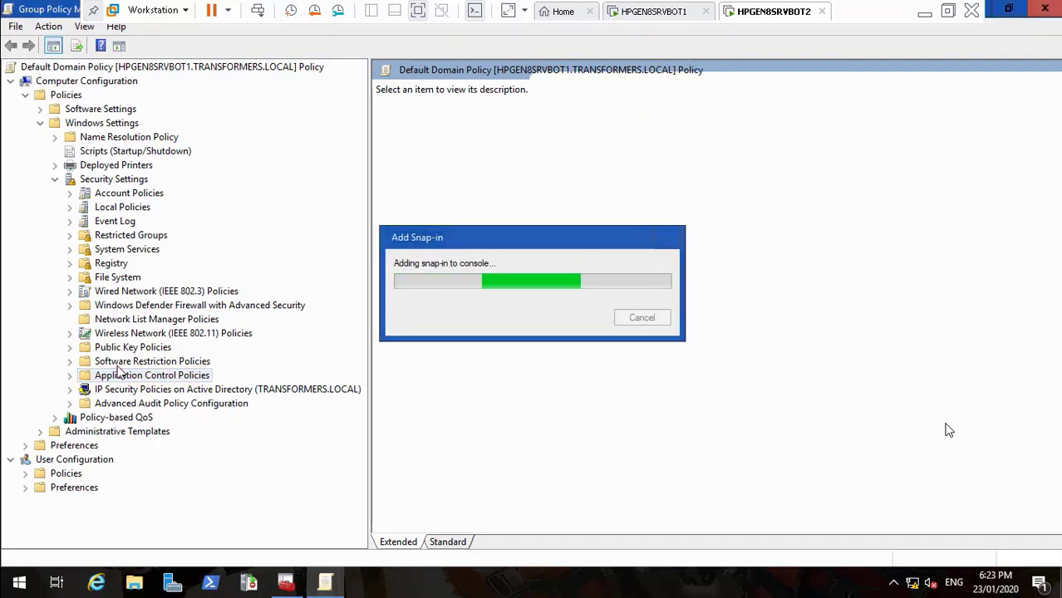
pyautogui.click(127, 320)
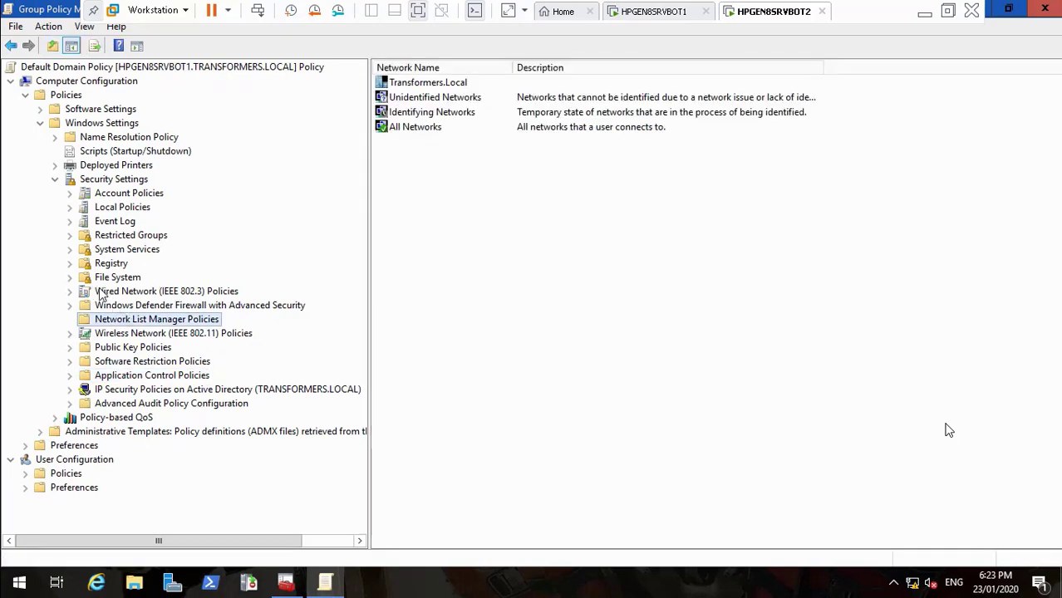
pyautogui.click(74, 278)
pyautogui.click(118, 295)
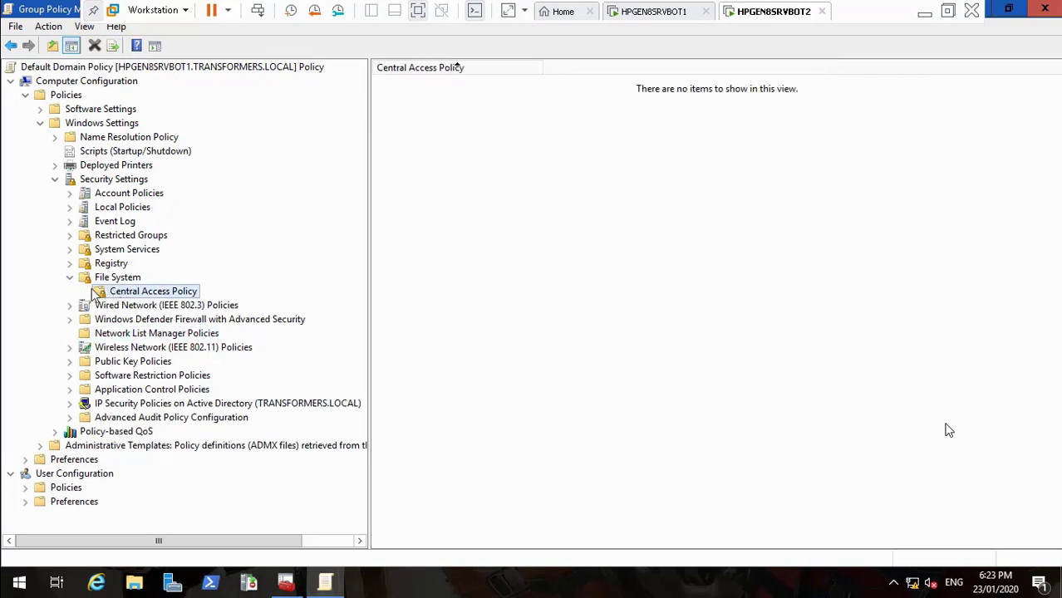
pyautogui.rightClick(123, 296)
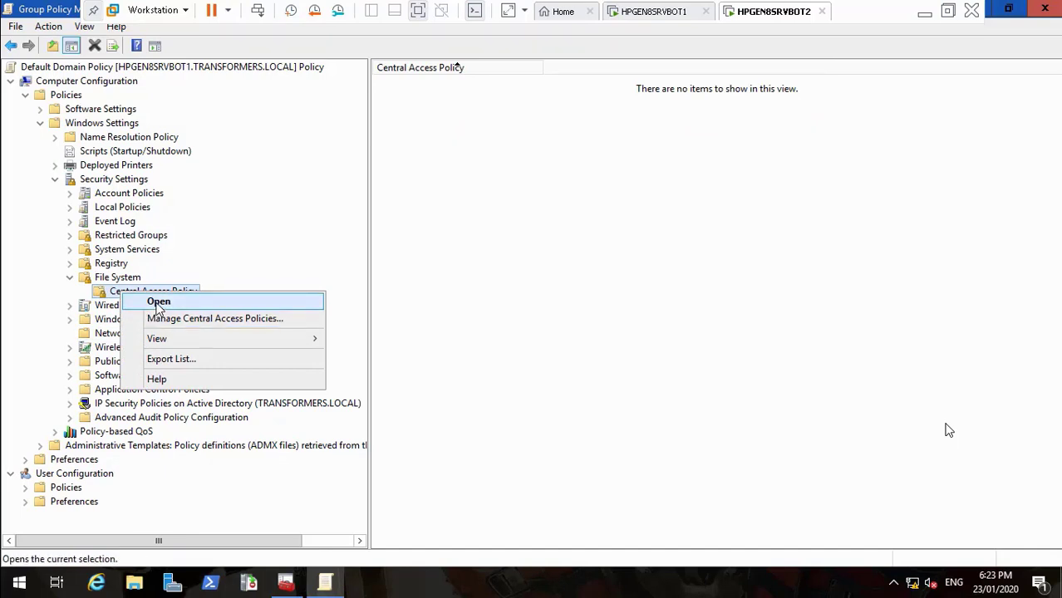
pyautogui.click(1045, 10)
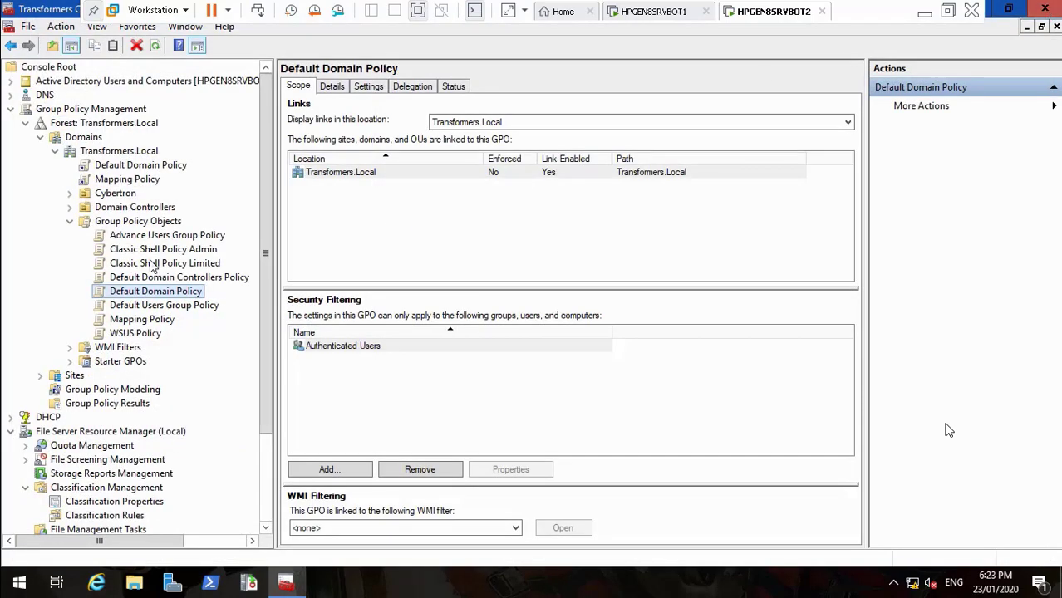
# Edit the Default Domain Controllers Policy, maximized, expanded down to File System's Central Access Policy node
pyautogui.rightClick(166, 280)
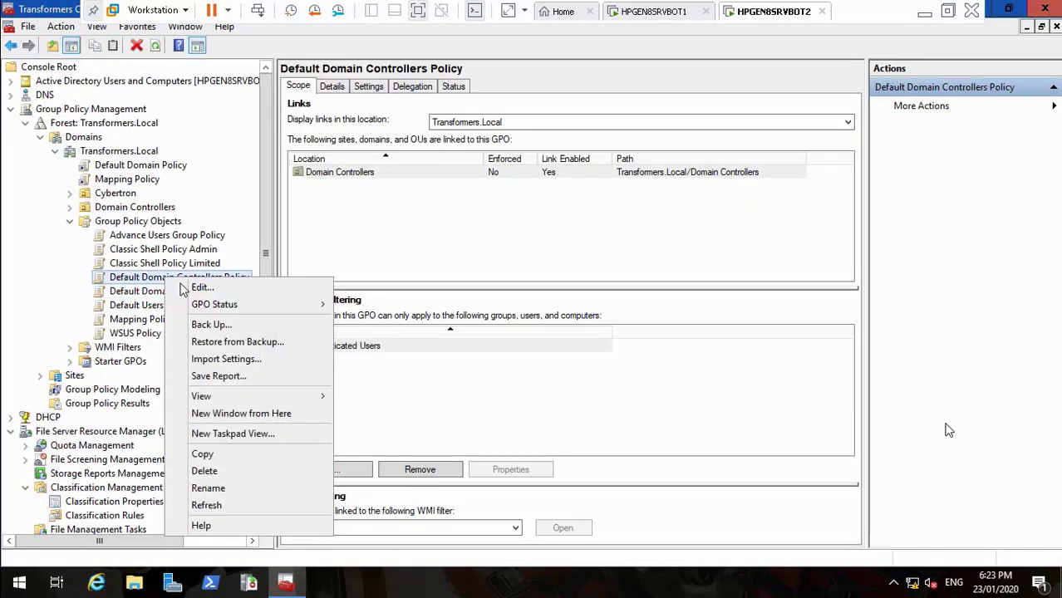
pyautogui.click(191, 289)
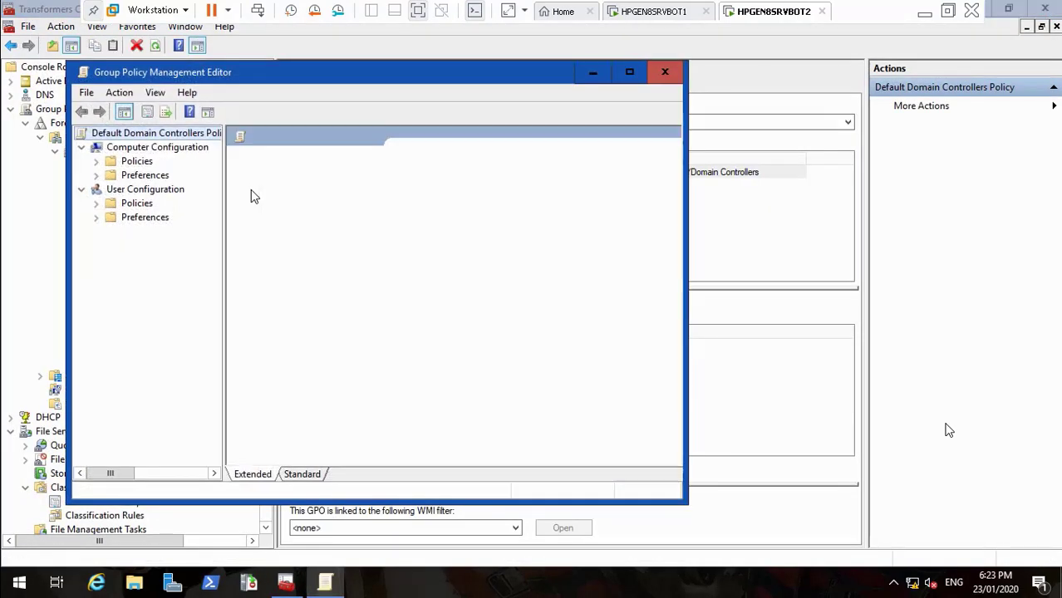
pyautogui.click(629, 74)
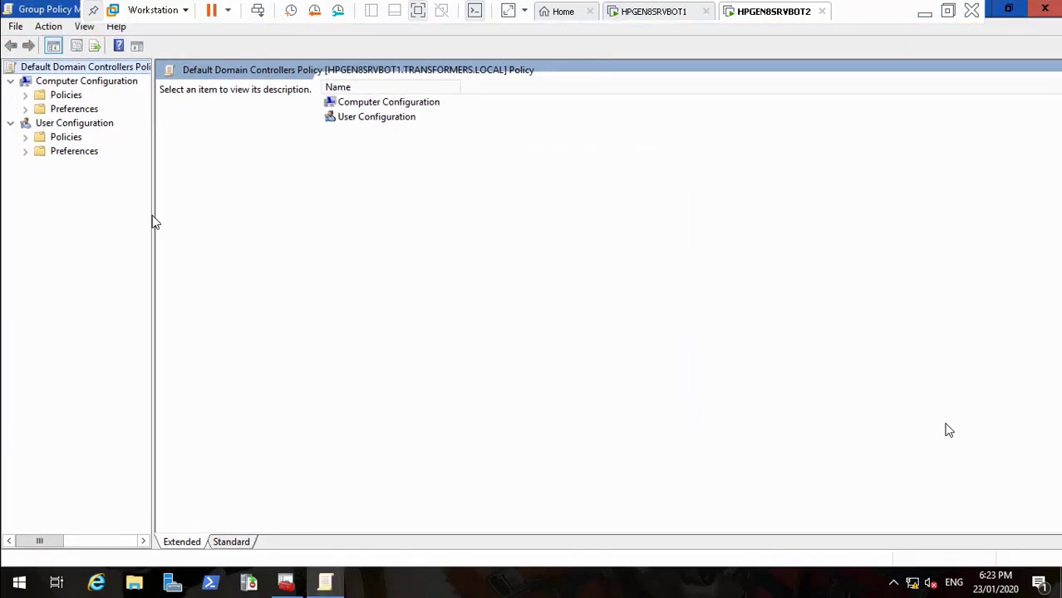
pyautogui.moveTo(151, 215); pyautogui.dragTo(196, 211)
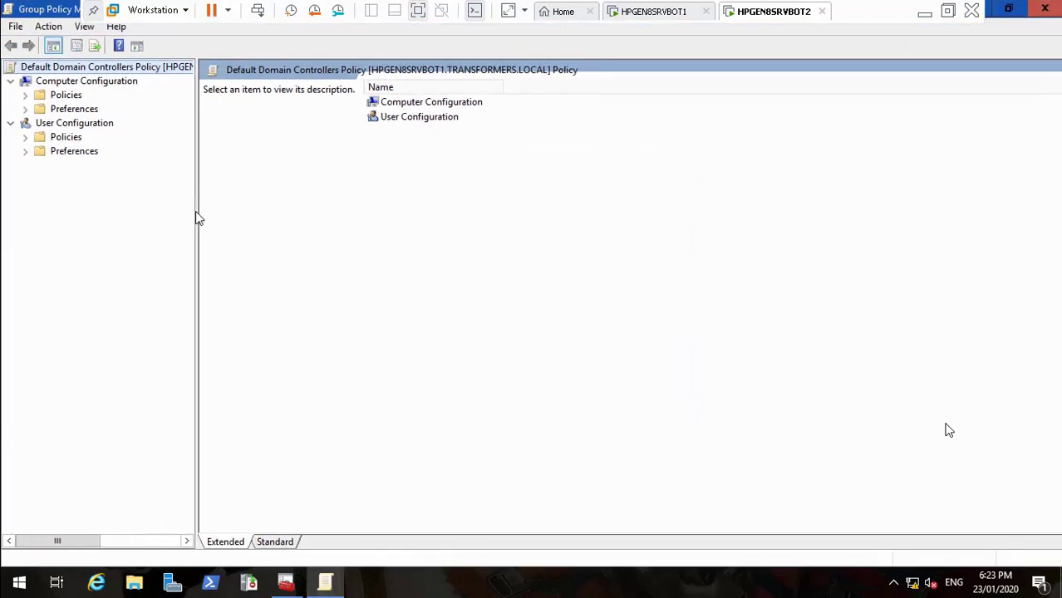
pyautogui.click(26, 95)
pyautogui.click(40, 137)
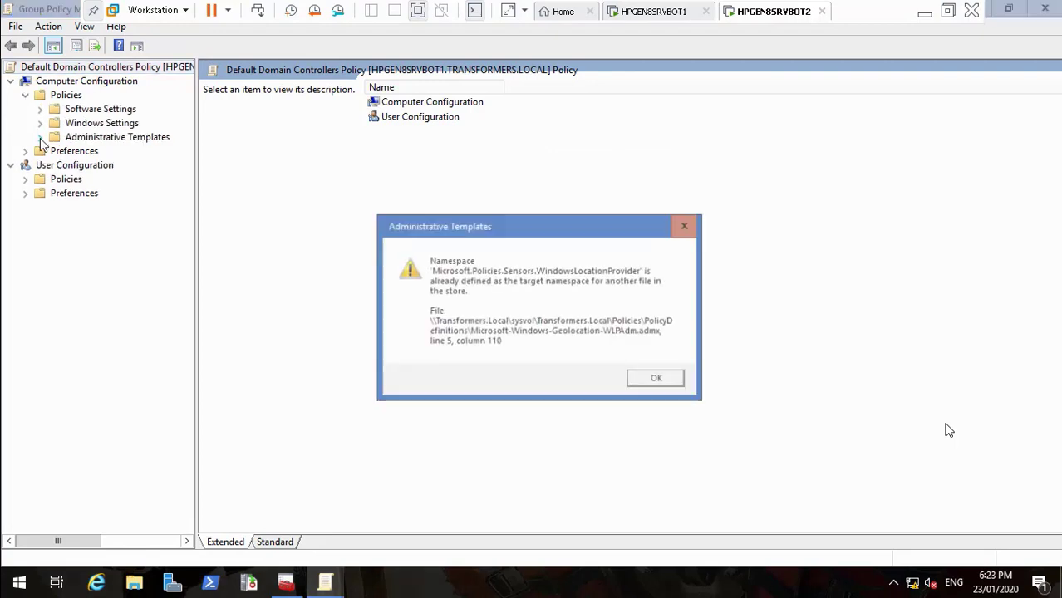
pyautogui.click(657, 379)
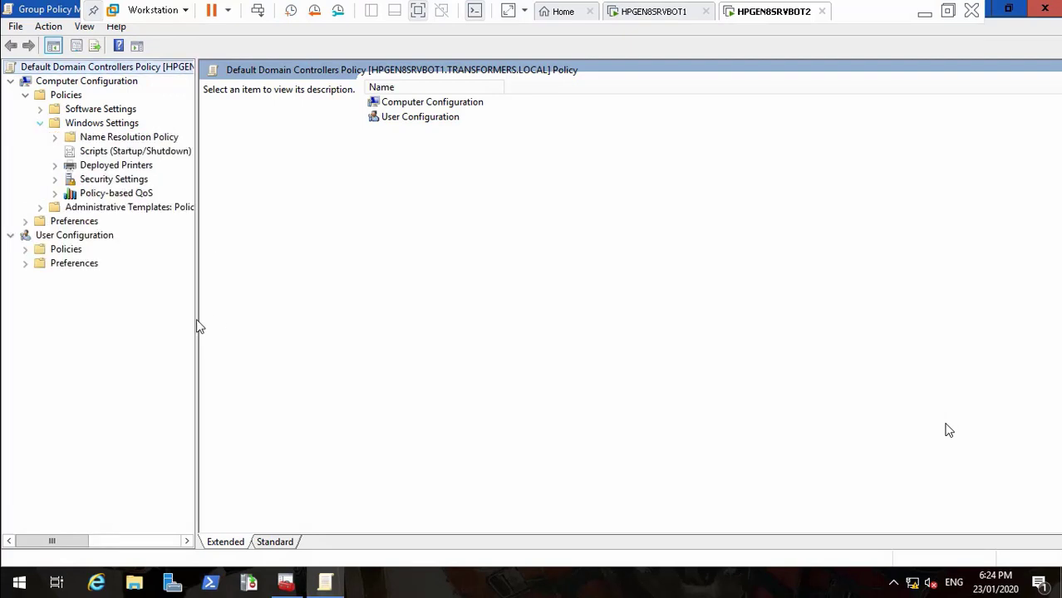
pyautogui.moveTo(200, 326); pyautogui.dragTo(286, 317)
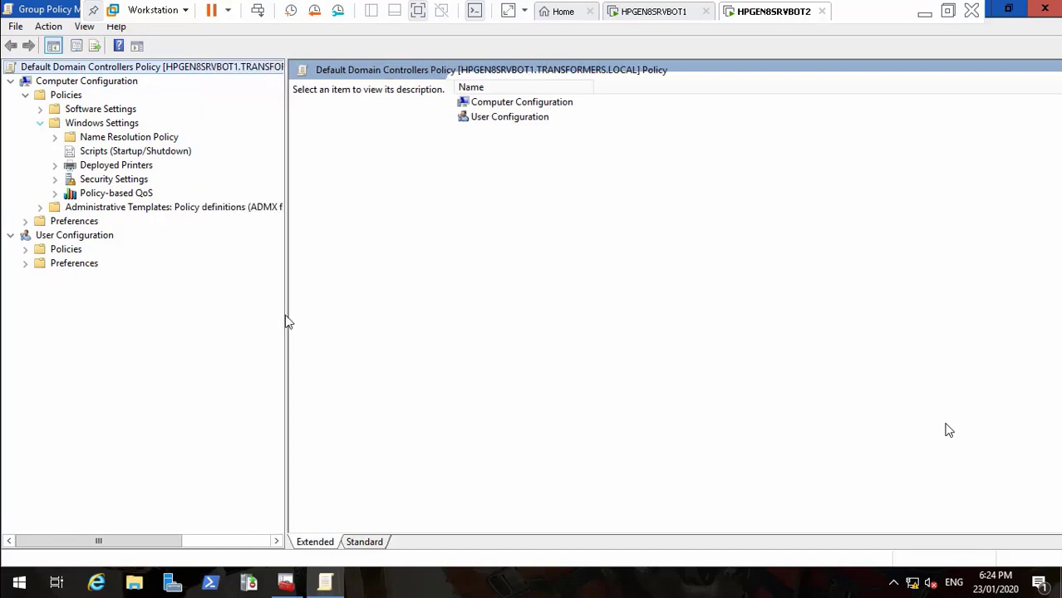
pyautogui.click(55, 180)
pyautogui.click(71, 278)
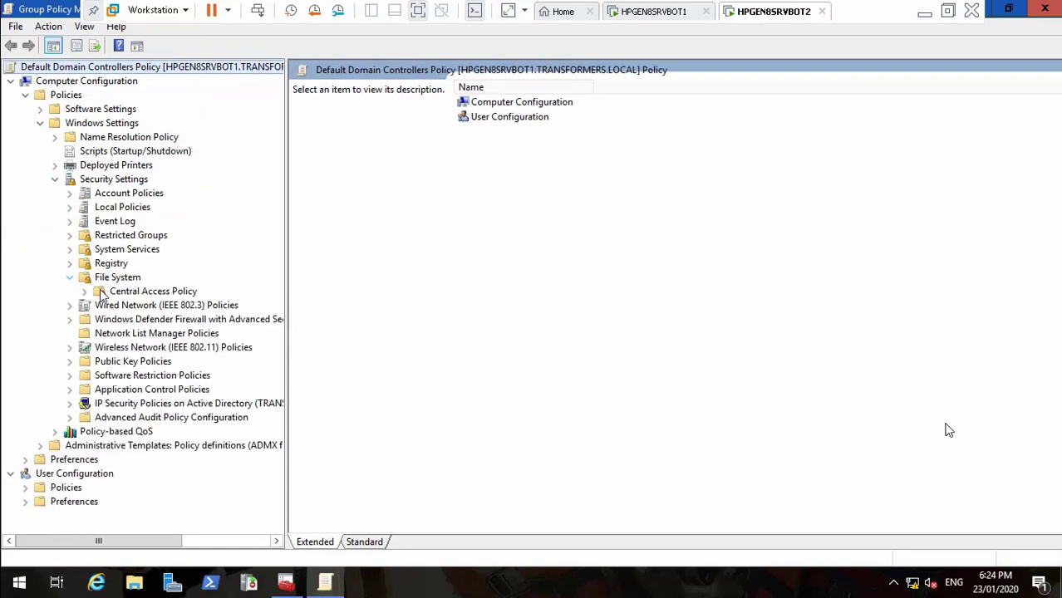
pyautogui.click(112, 295)
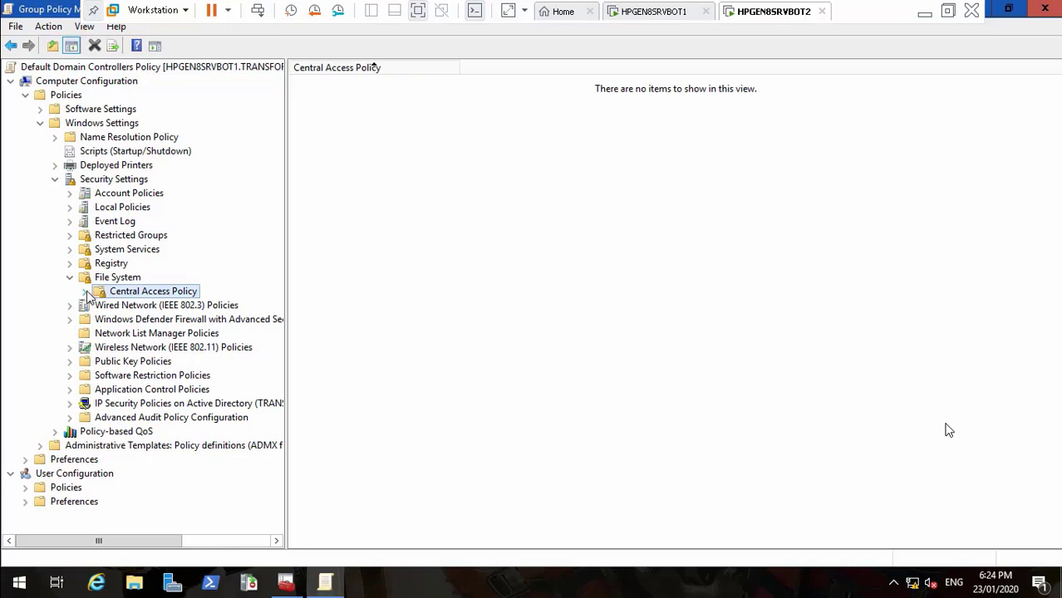
# Open Manage Central Access Policies for the Default Domain Controllers Policy
pyautogui.rightClick(123, 304)
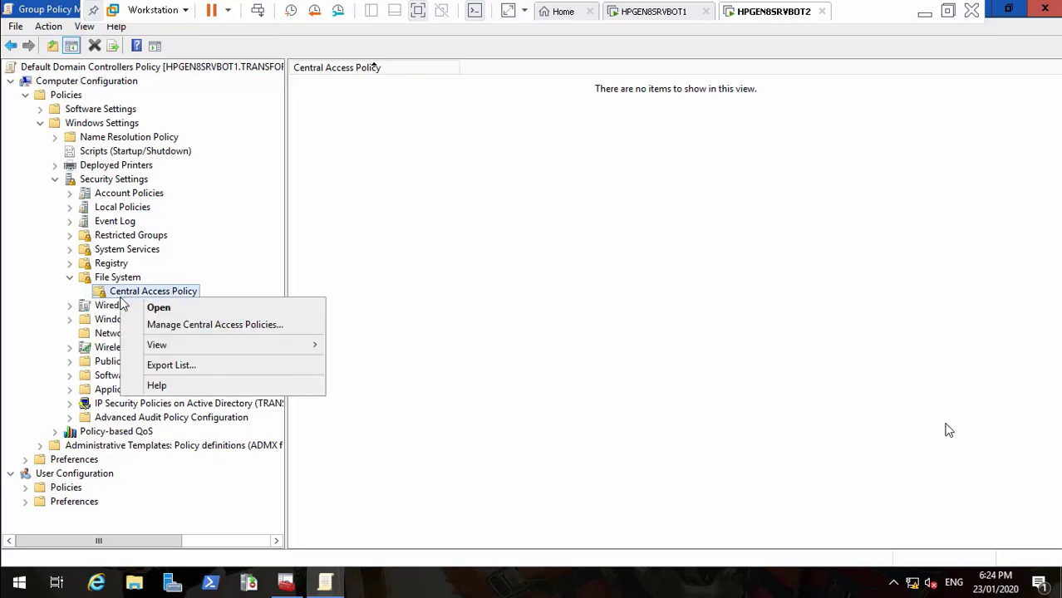
pyautogui.click(163, 325)
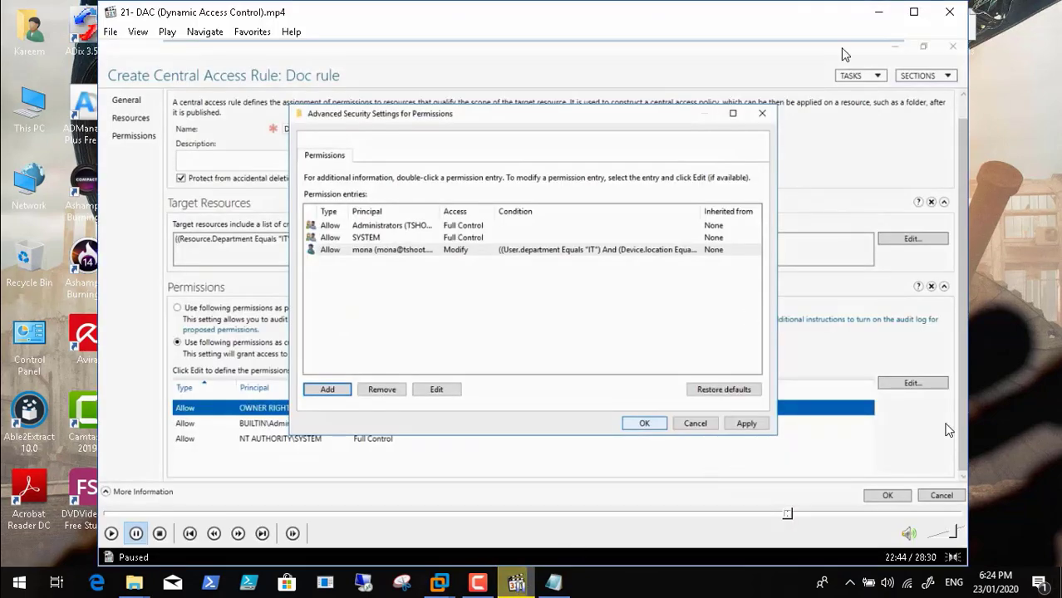
pyautogui.click(478, 583)
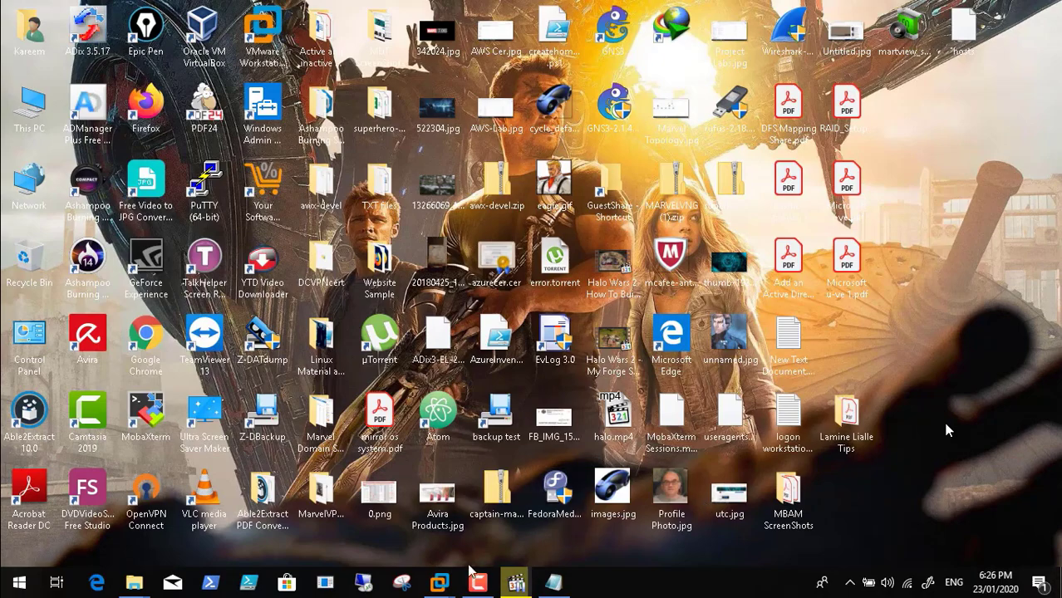
pyautogui.moveTo(439, 583)
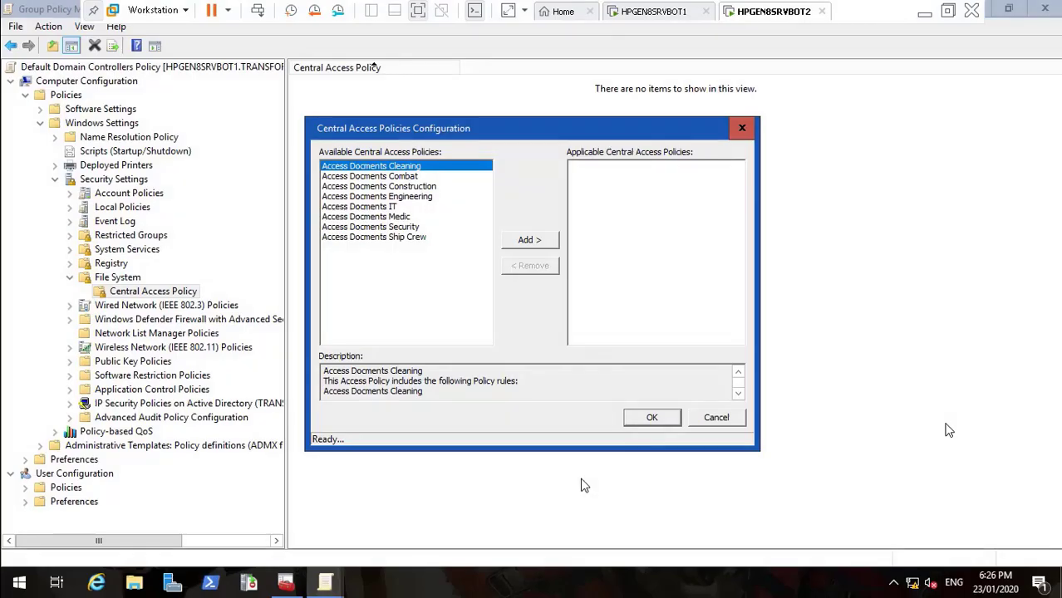
pyautogui.click(582, 485)
# Add all eight Access Docments policies, Cleaning through Ship Crew, confirm, and close the editor
pyautogui.click(530, 240)
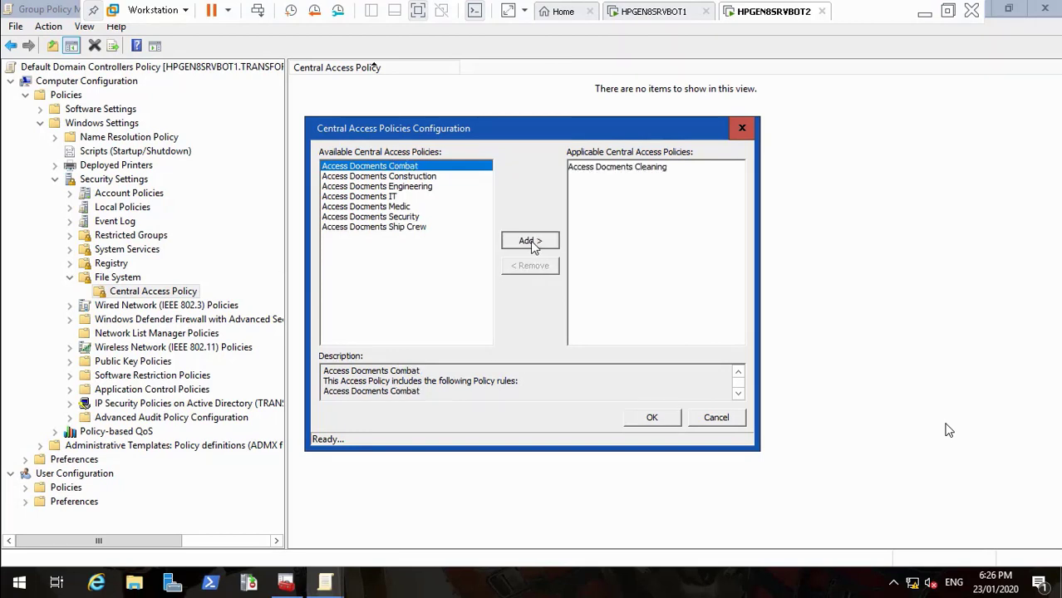
pyautogui.click(530, 240)
pyautogui.click(530, 240)
pyautogui.click(530, 240)
pyautogui.click(530, 240)
pyautogui.click(530, 241)
pyautogui.click(530, 240)
pyautogui.click(530, 241)
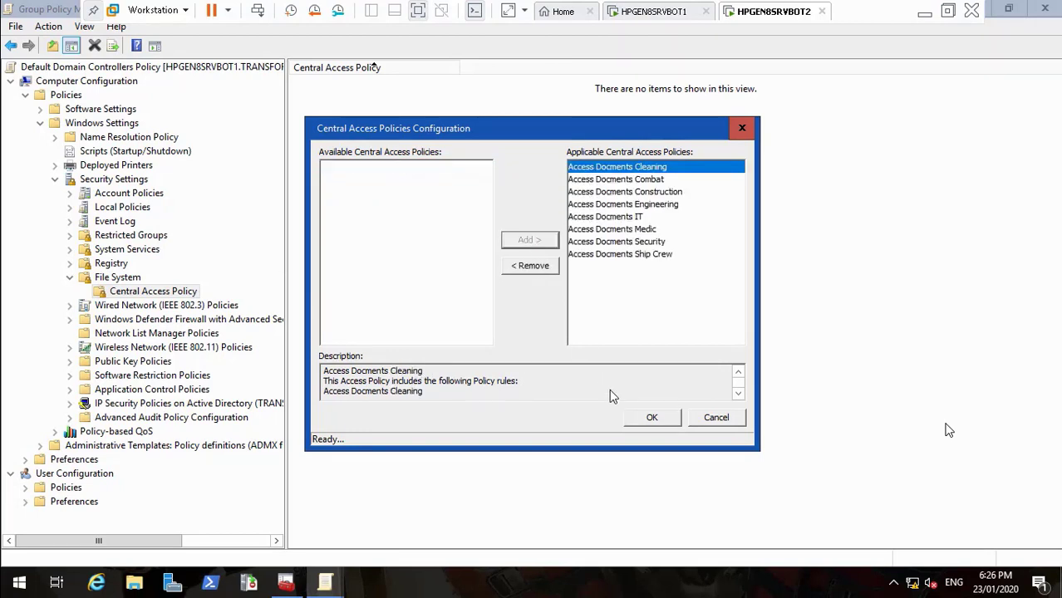
pyautogui.click(654, 418)
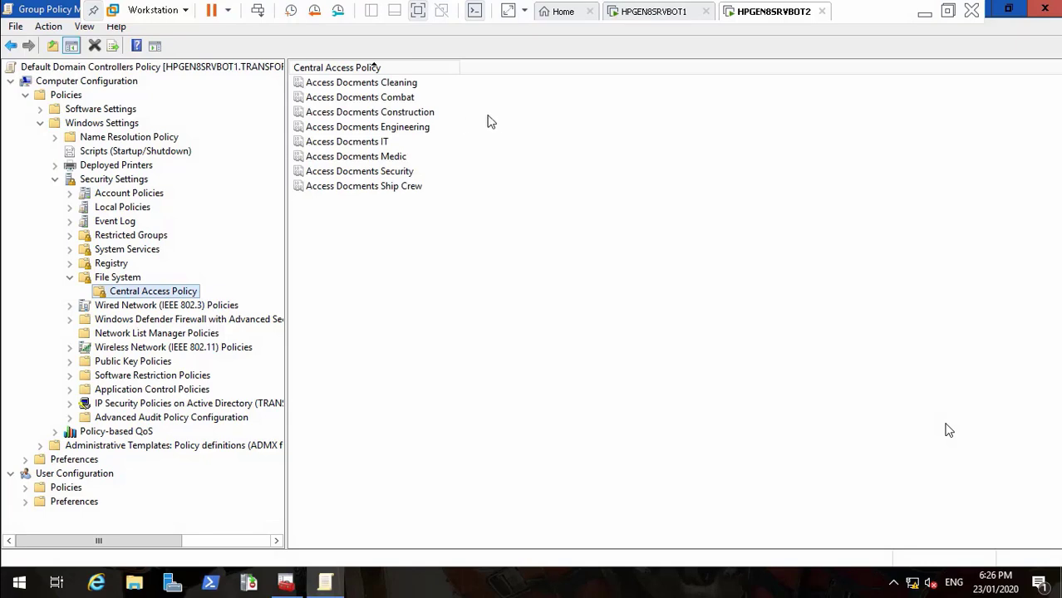
pyautogui.click(1044, 10)
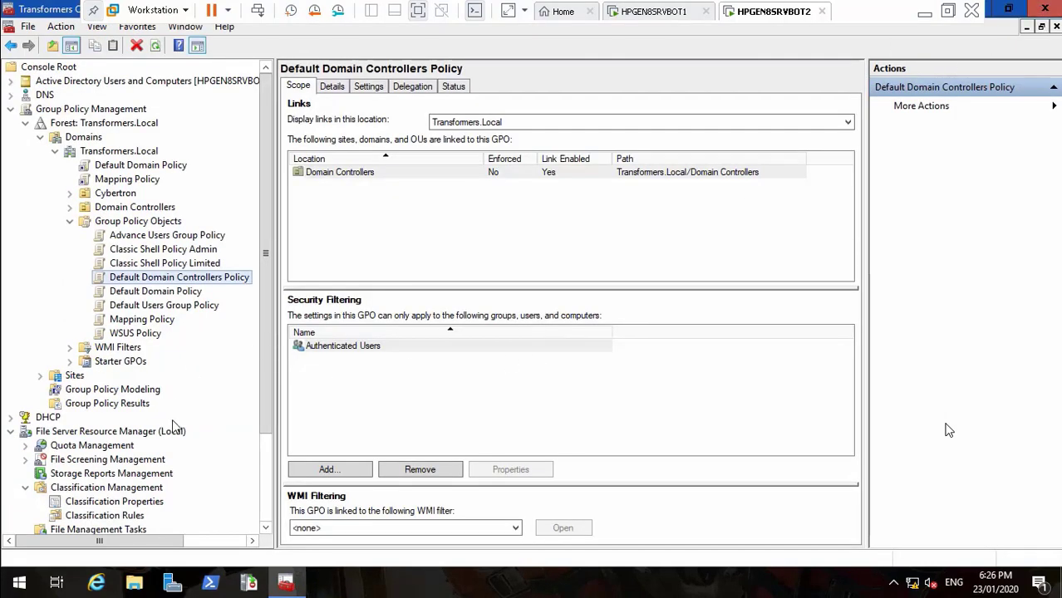
# Force a Group Policy update with gpupdate /force, then minimize everything to the desktop
pyautogui.rightClick(19, 585)
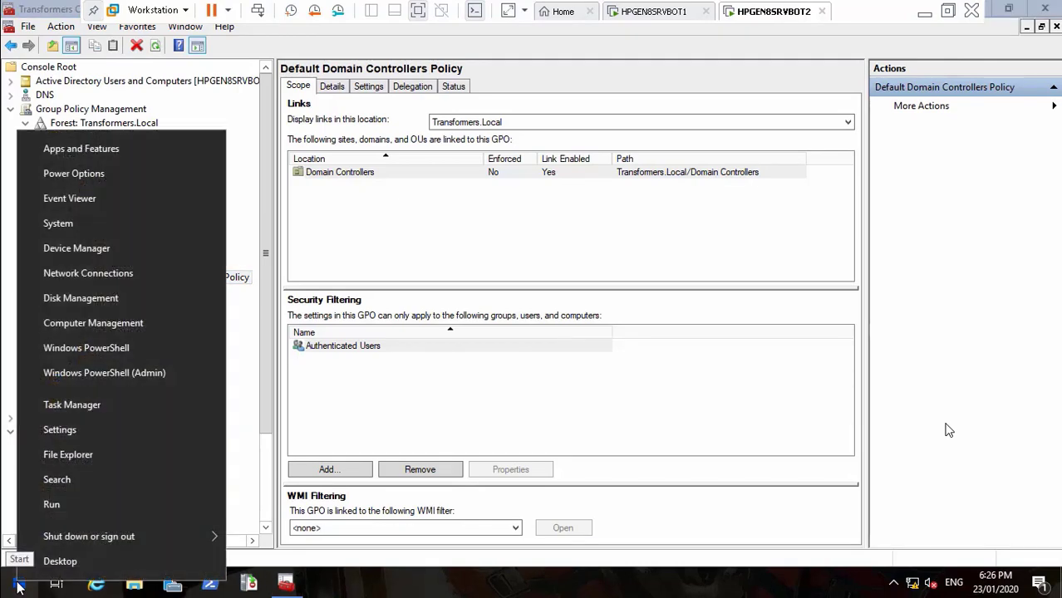
pyautogui.click(73, 505)
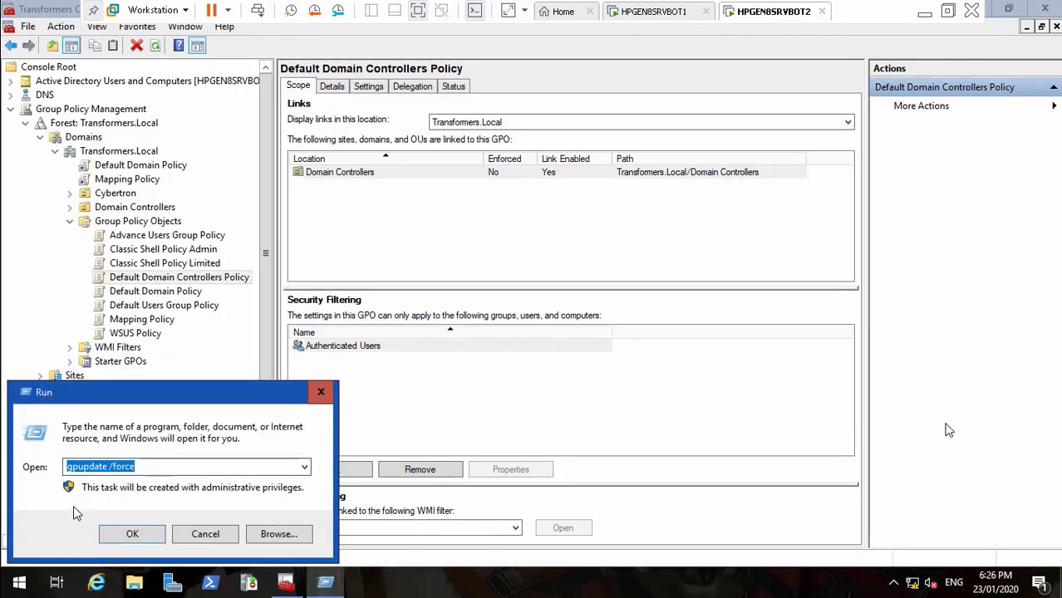
pyautogui.press('Return')
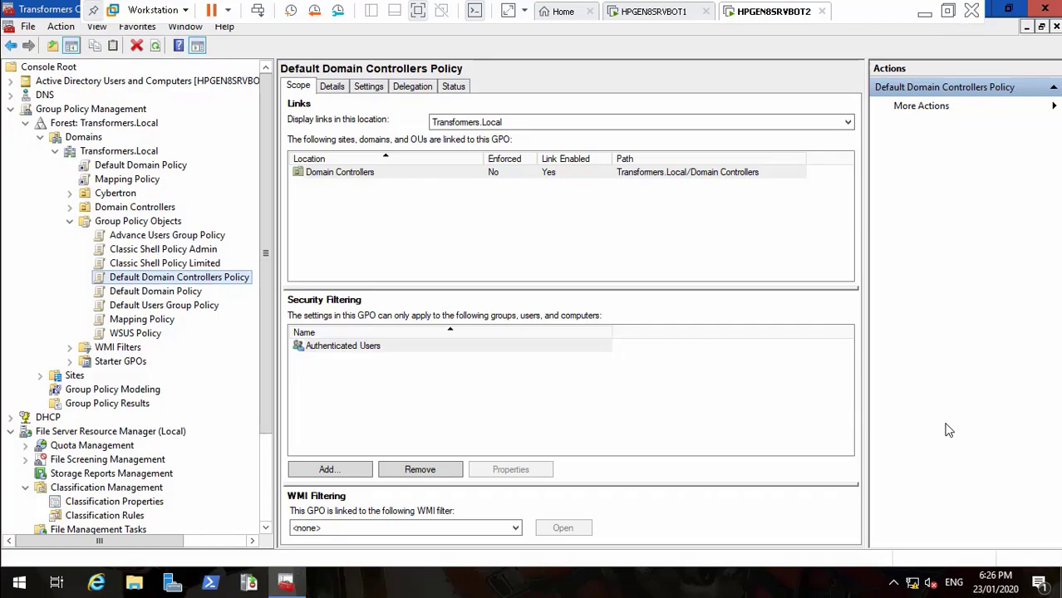
pyautogui.click(1061, 593)
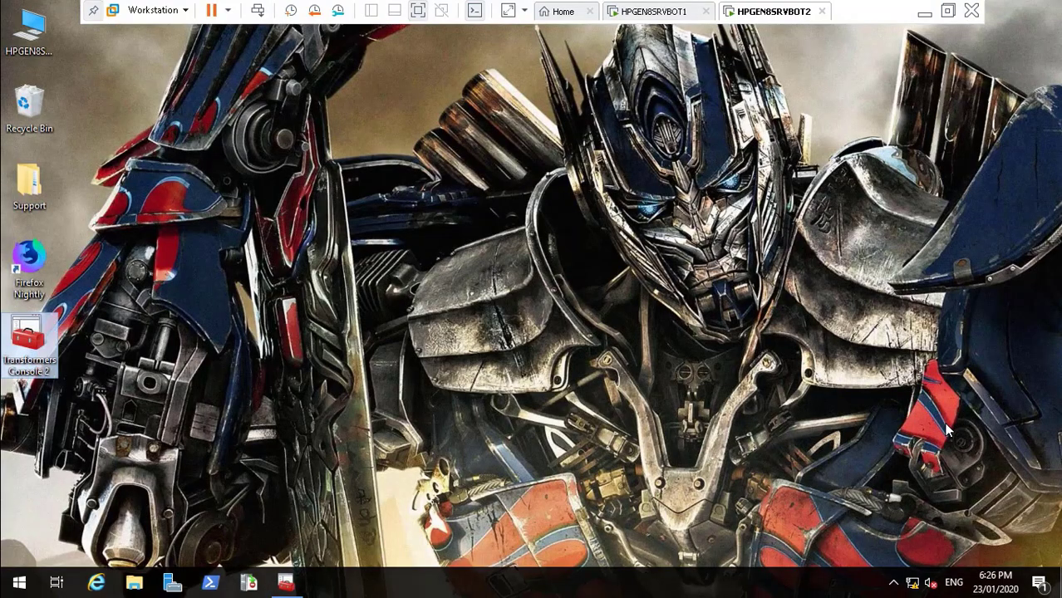
# Browse to D:\DataCube\IT on the HPGEN8SRVBOT2 server
pyautogui.doubleClick(30, 29)
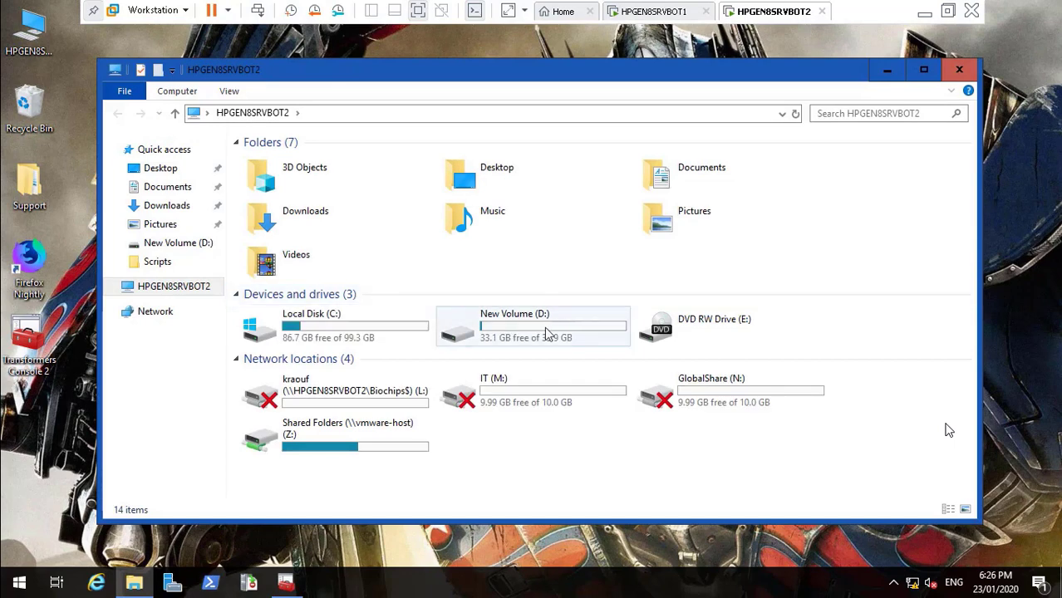
pyautogui.click(541, 334)
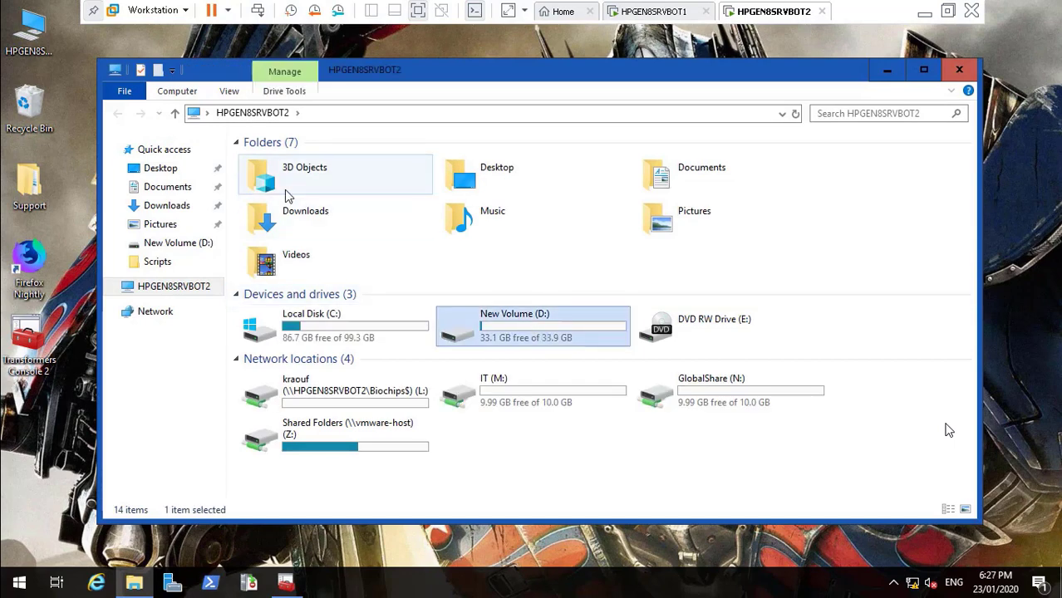
pyautogui.doubleClick(496, 340)
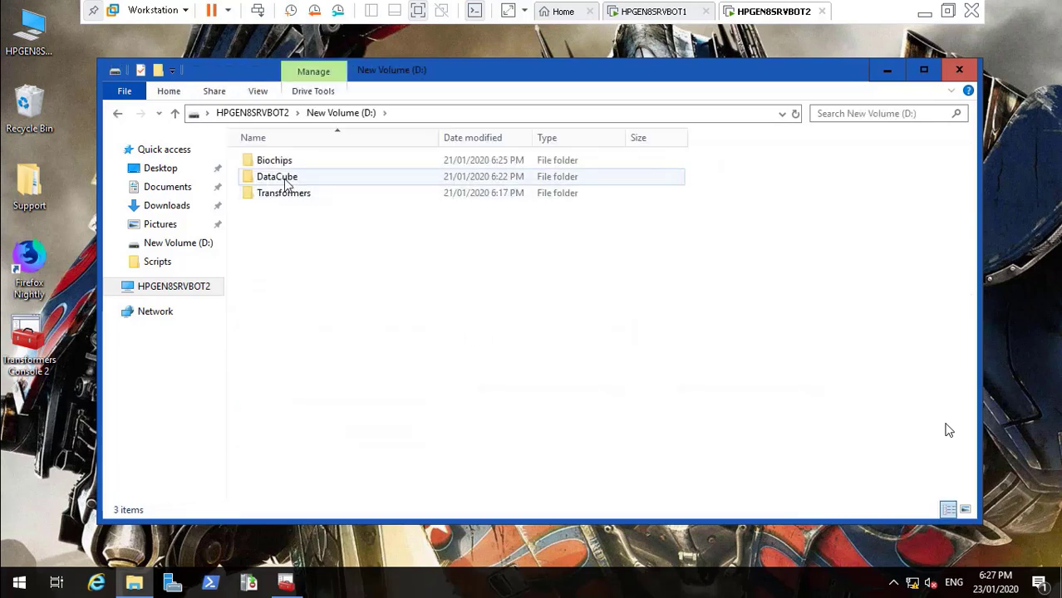
pyautogui.doubleClick(285, 178)
pyautogui.click(264, 244)
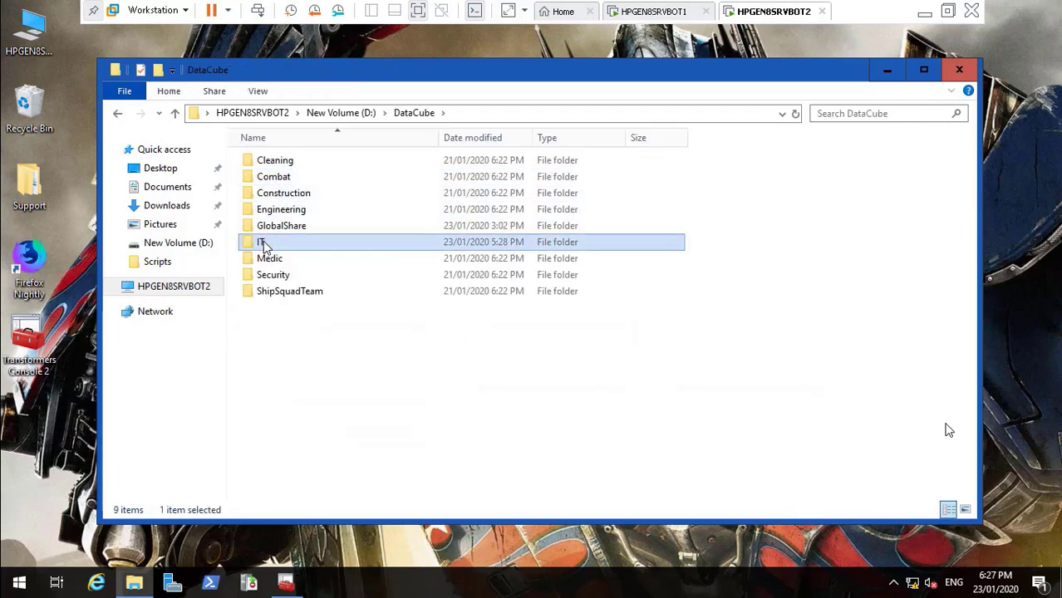
pyautogui.doubleClick(263, 245)
# Check New Text Document's Department classification and its advanced Central Policy tab, which shows no policy
pyautogui.rightClick(276, 163)
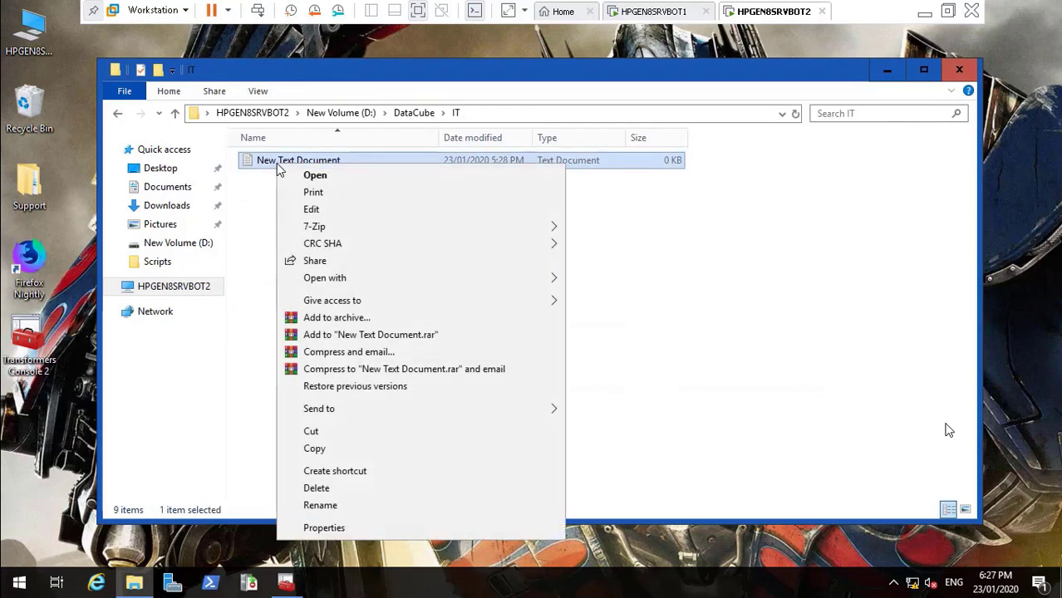
pyautogui.click(366, 528)
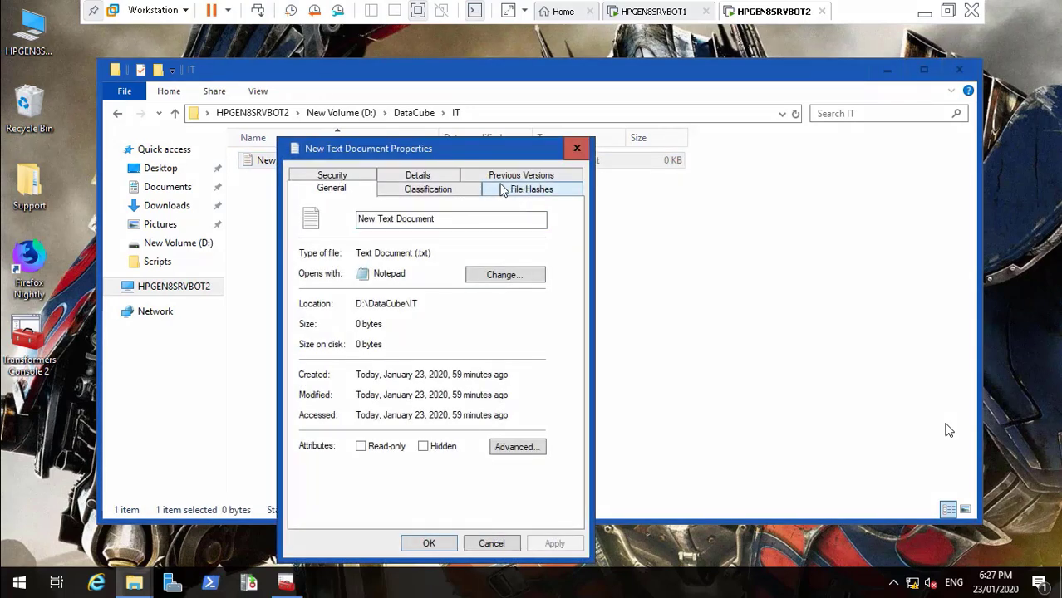
pyautogui.click(425, 191)
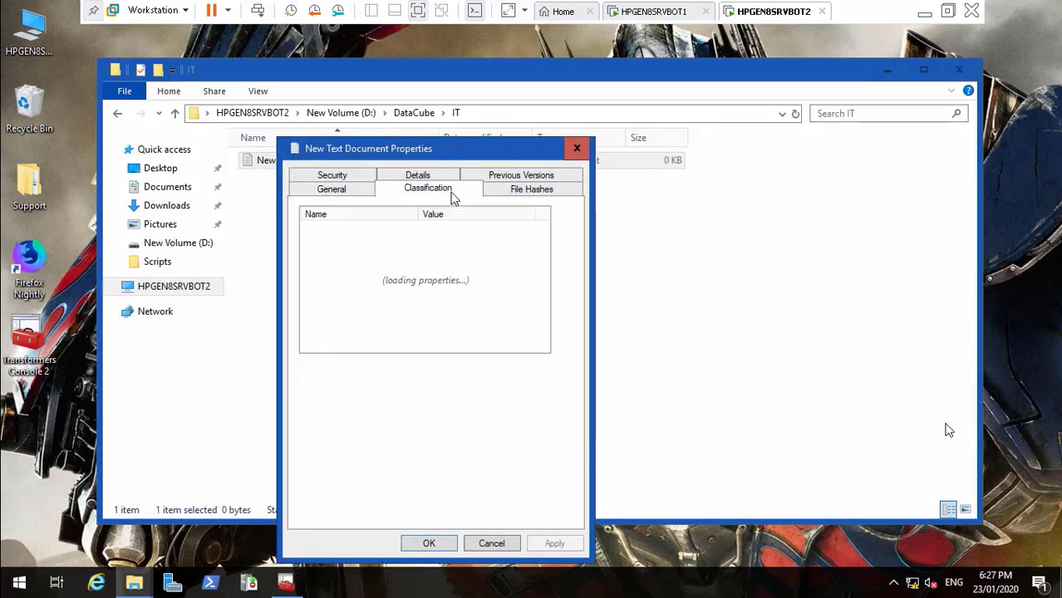
pyautogui.click(359, 190)
pyautogui.click(341, 177)
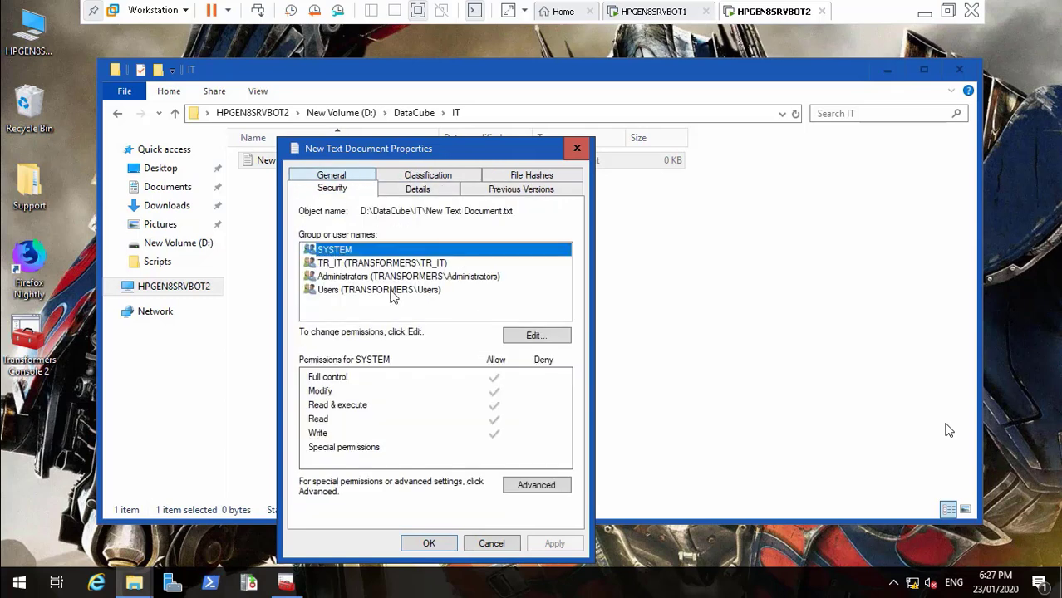
pyautogui.click(530, 486)
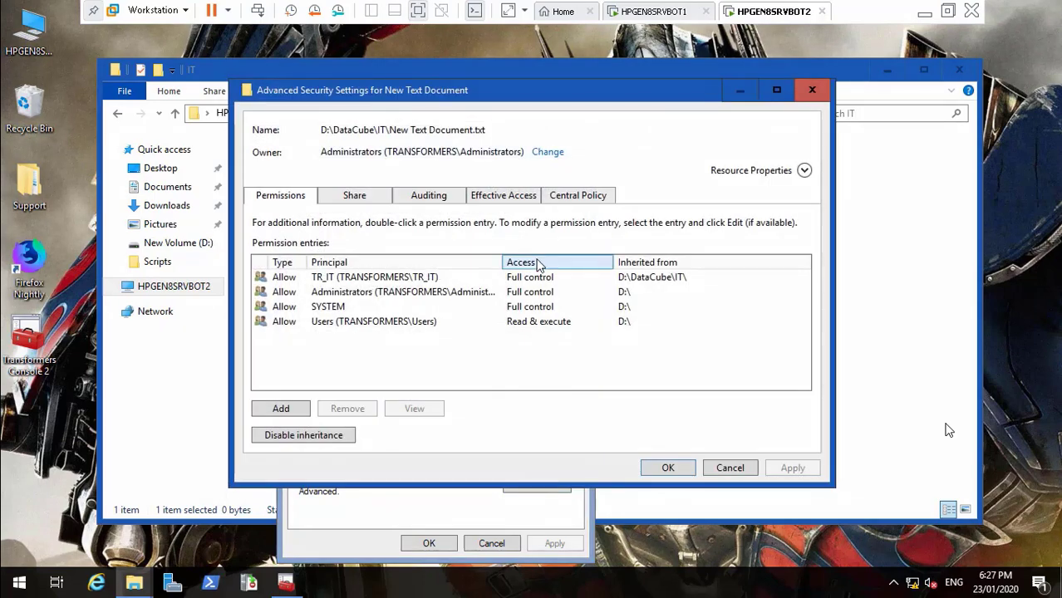
pyautogui.click(579, 198)
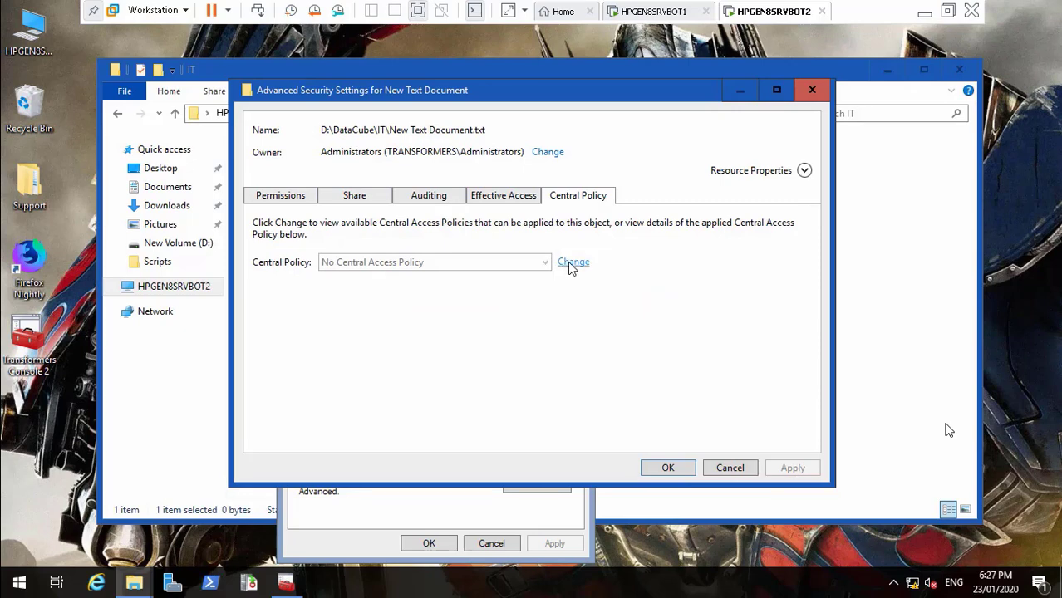
# Close the file's dialogs and return to DataCube, selecting the Cleaning folder
pyautogui.click(727, 470)
pyautogui.click(491, 544)
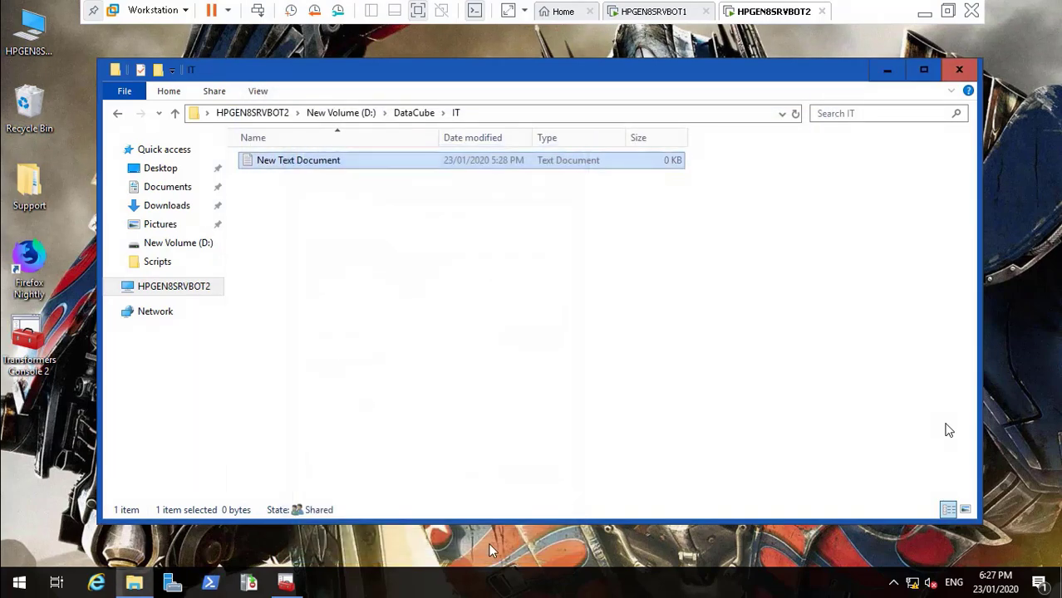
pyautogui.click(341, 115)
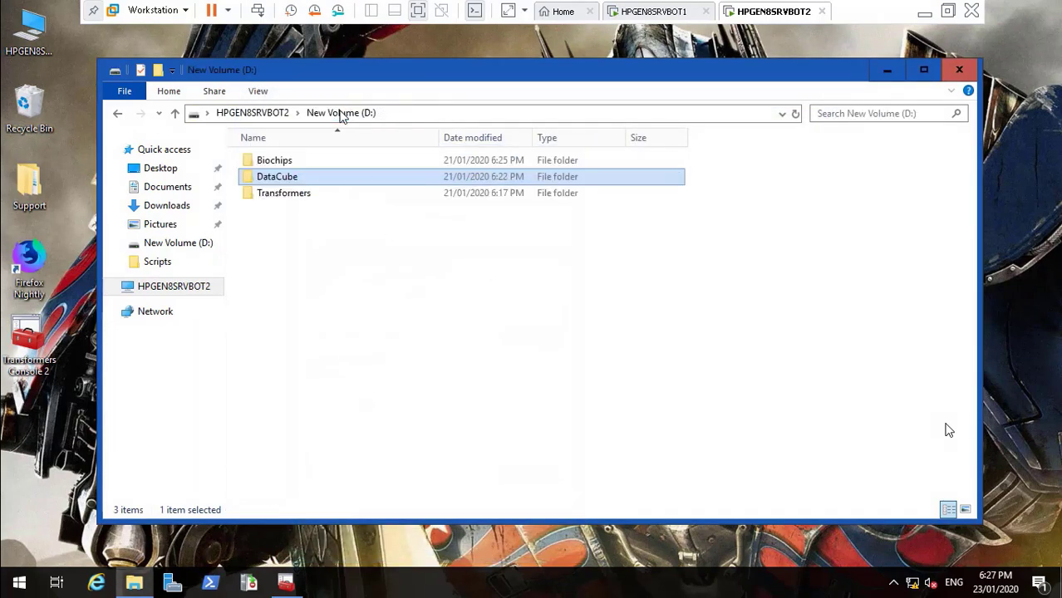
pyautogui.doubleClick(288, 182)
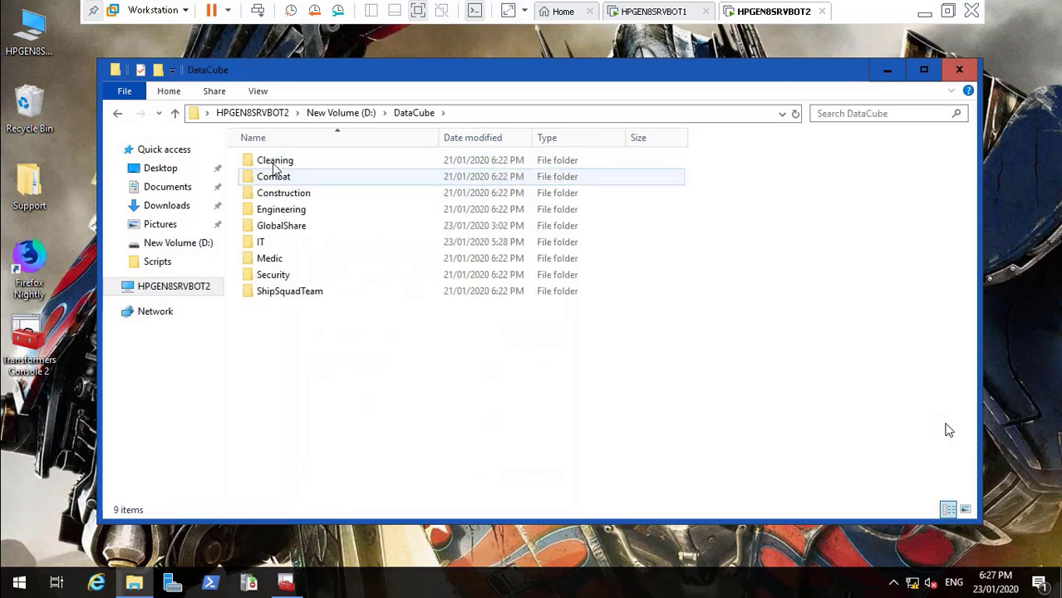
pyautogui.click(275, 165)
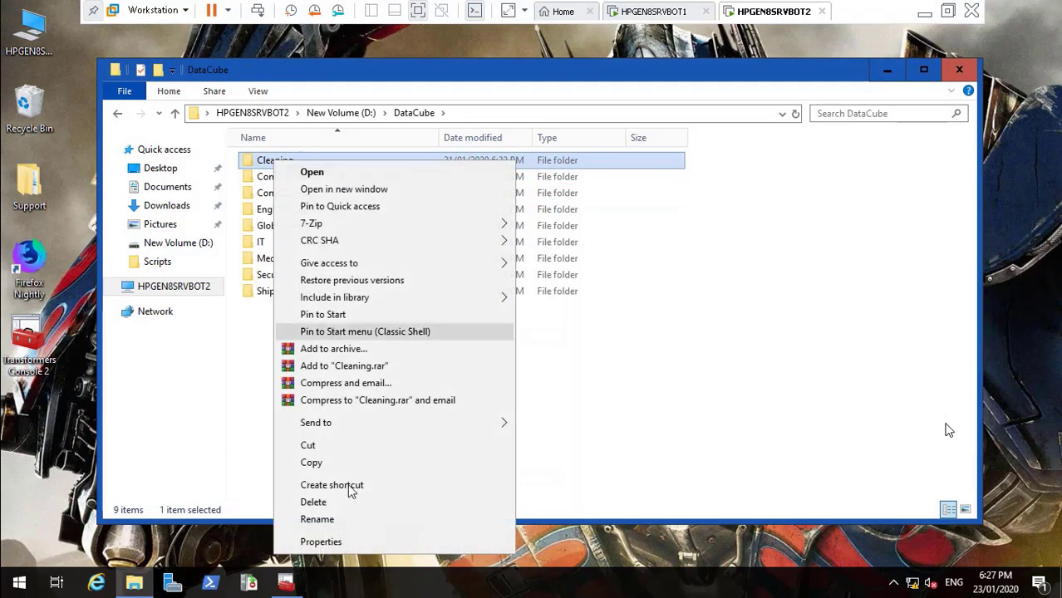
# Assign and apply the Access Docments Cleaning central access policy to the Cleaning folder
pyautogui.click(352, 542)
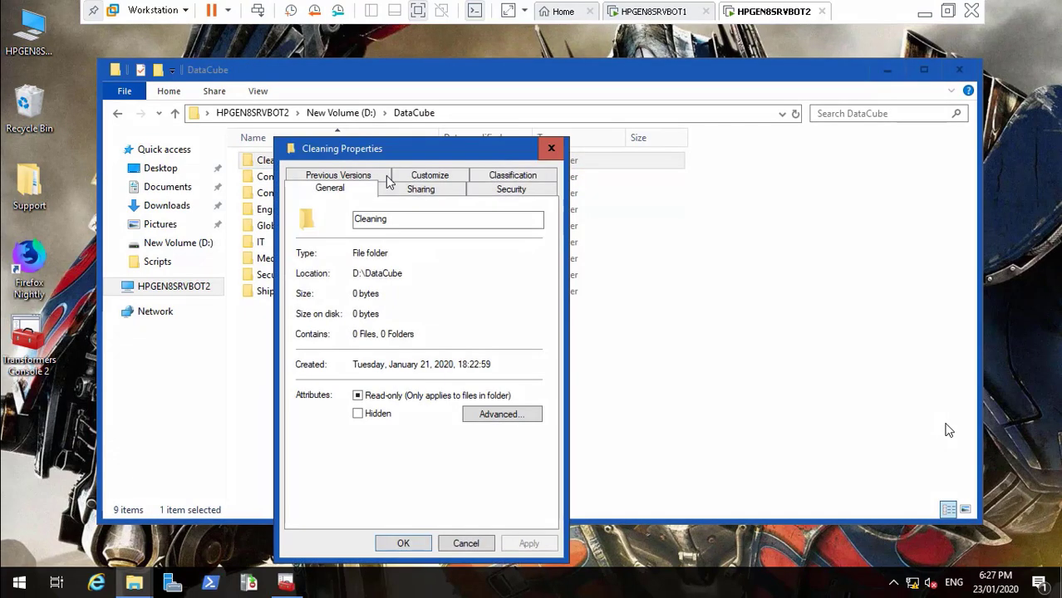
pyautogui.click(490, 193)
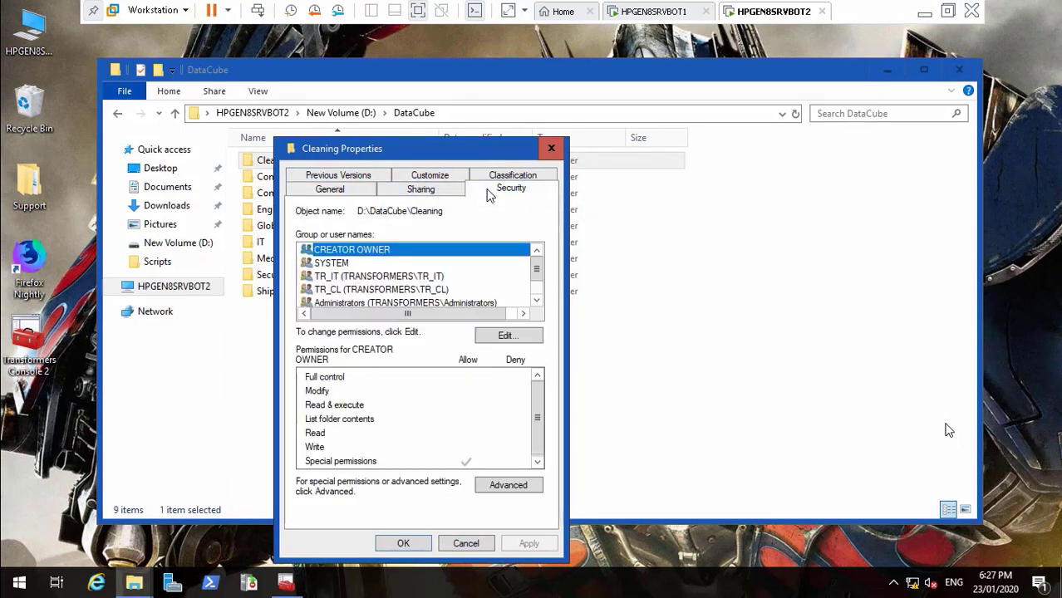
pyautogui.click(507, 488)
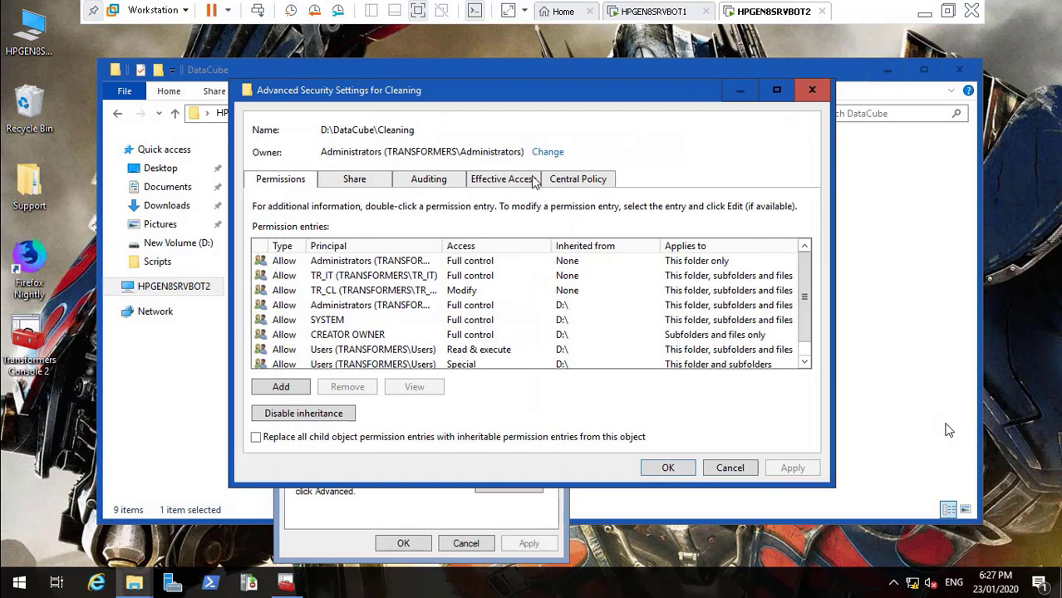
pyautogui.click(574, 181)
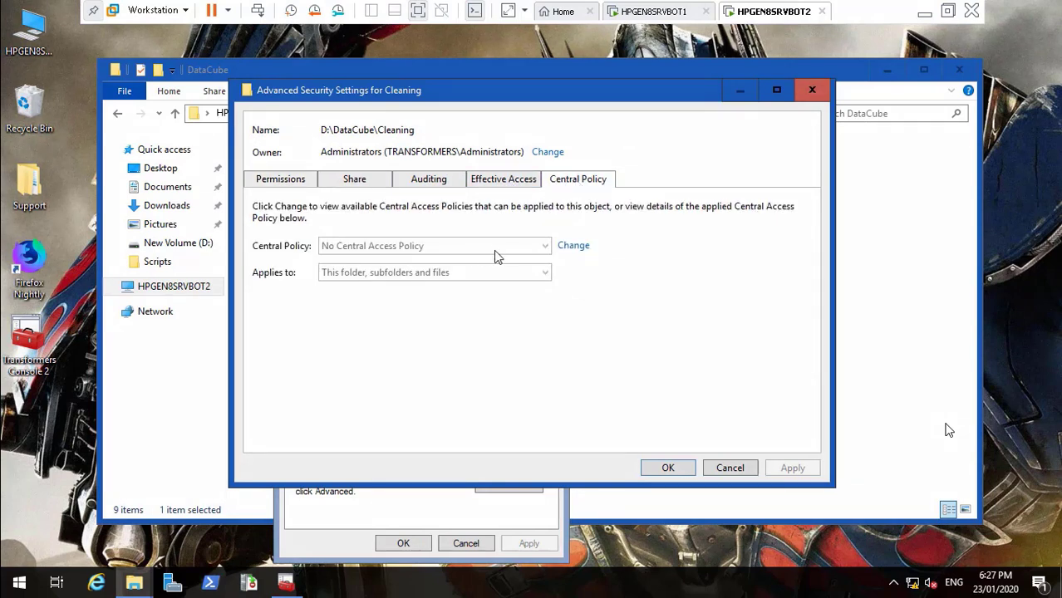
pyautogui.click(571, 247)
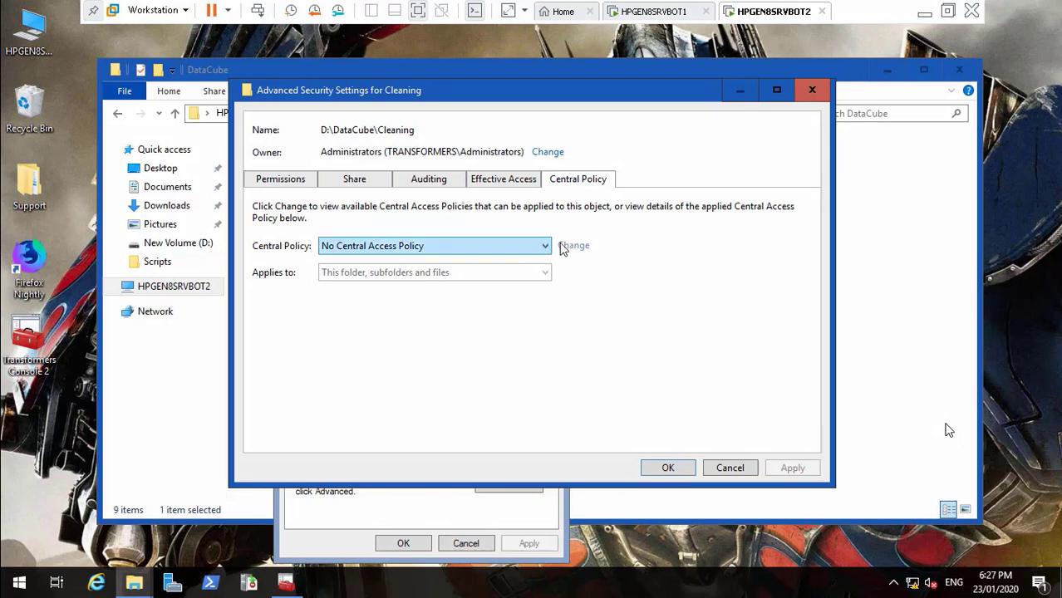
pyautogui.click(545, 248)
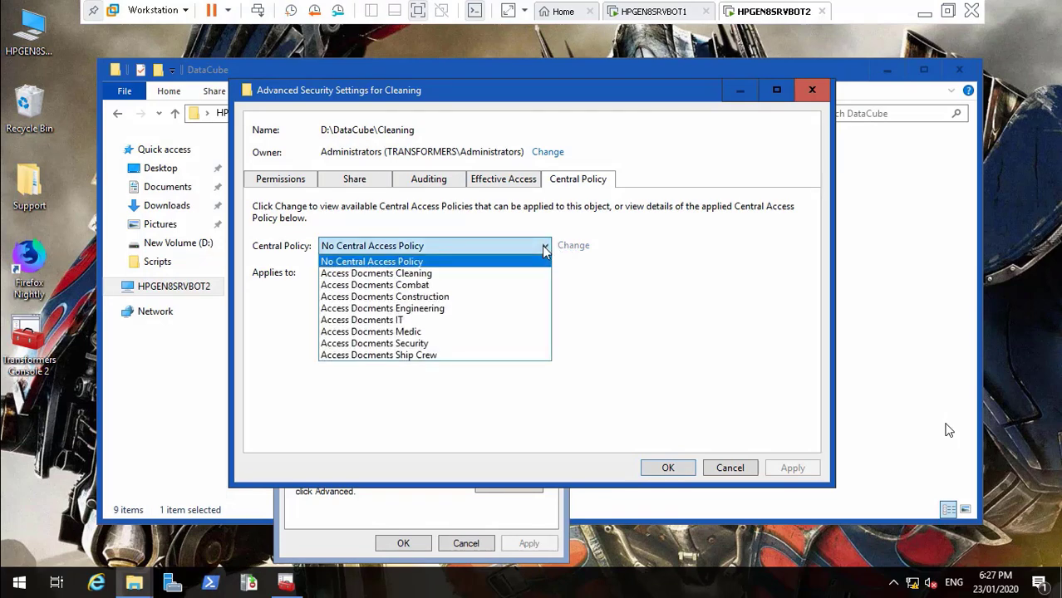
pyautogui.click(506, 275)
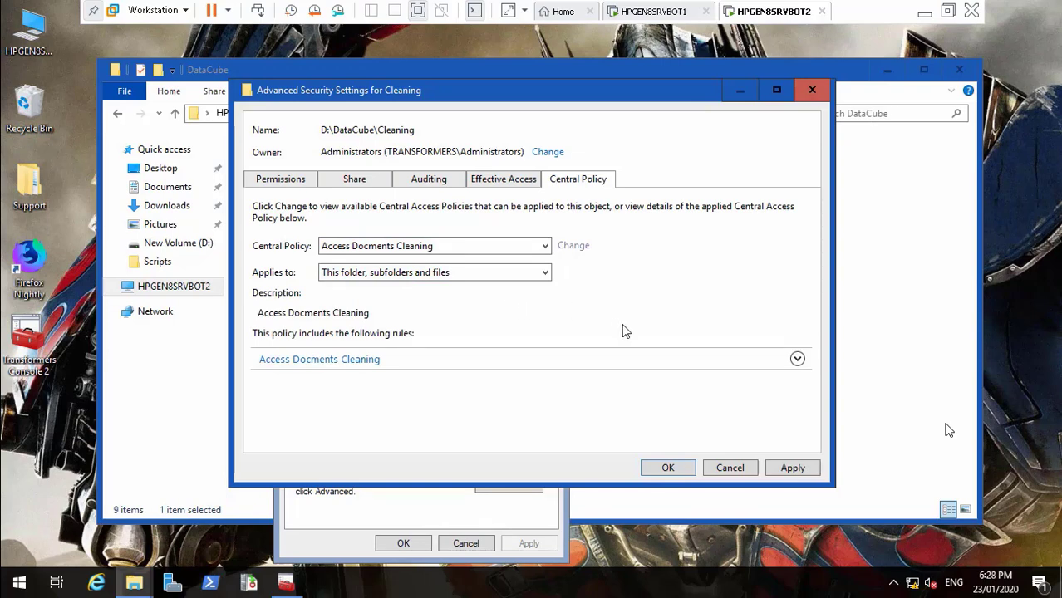
pyautogui.click(796, 361)
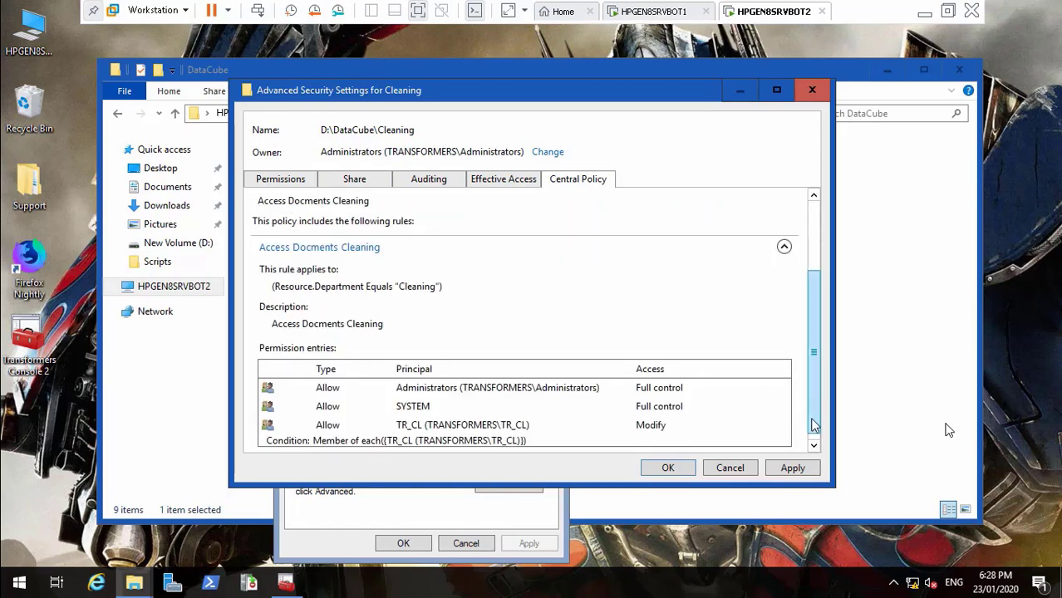
pyautogui.click(792, 468)
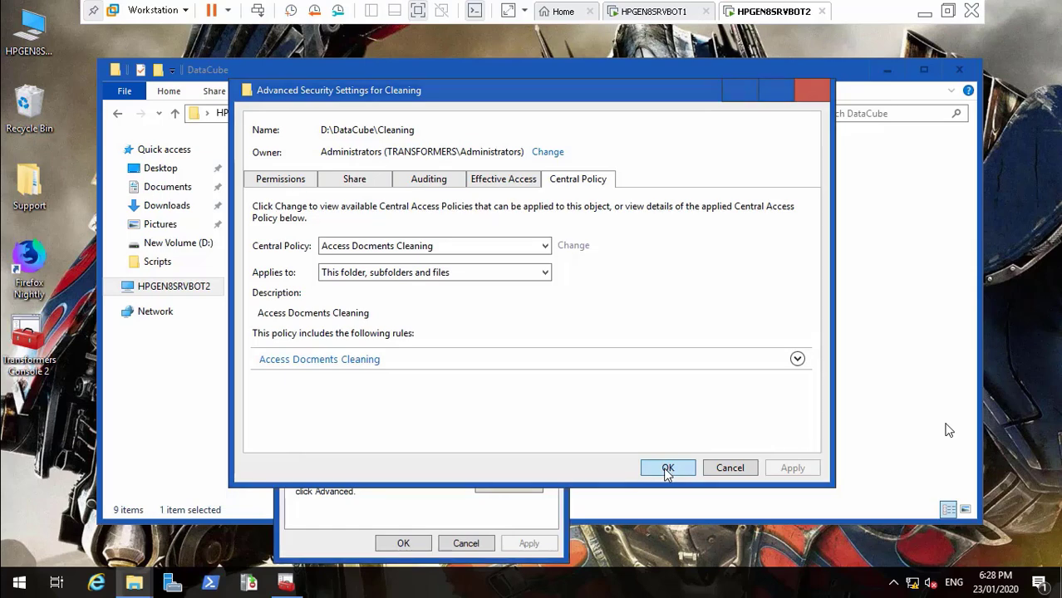
pyautogui.click(667, 468)
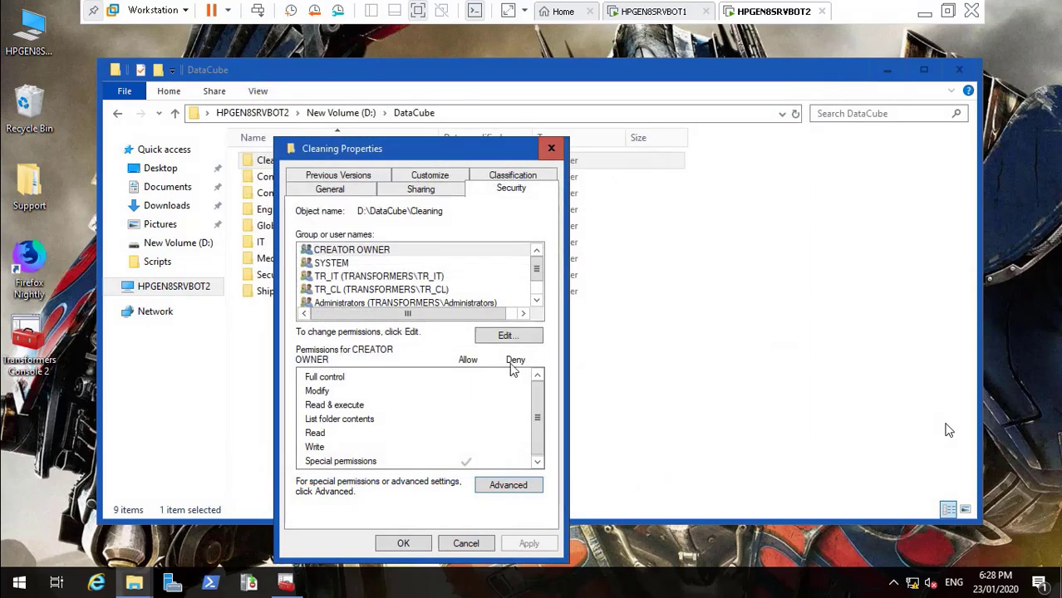
# Verify Cleaning's Central Policy shows Access Docments Cleaning, then close its properties
pyautogui.click(508, 486)
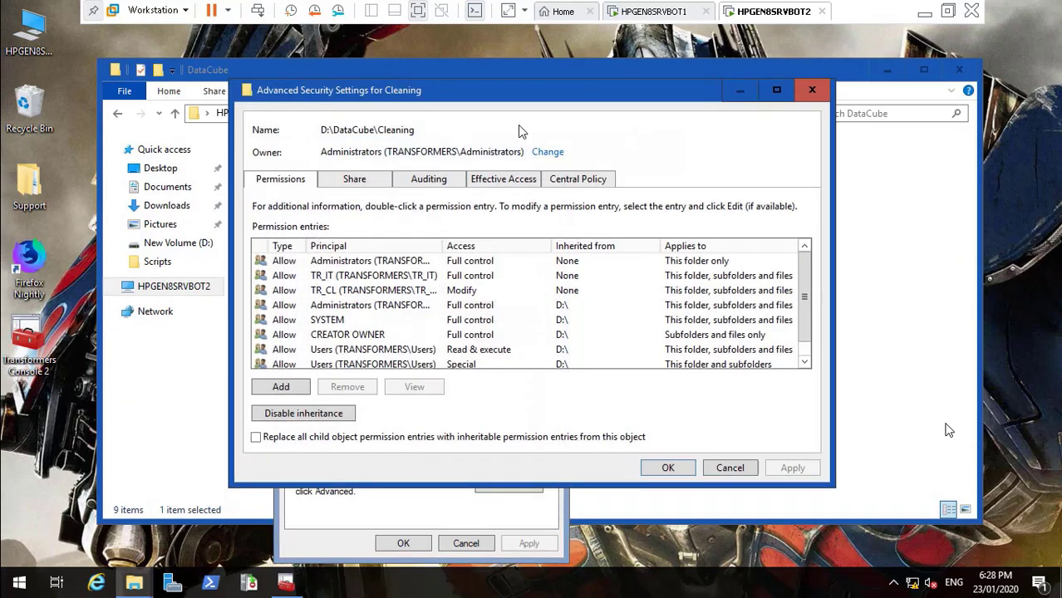
pyautogui.click(578, 187)
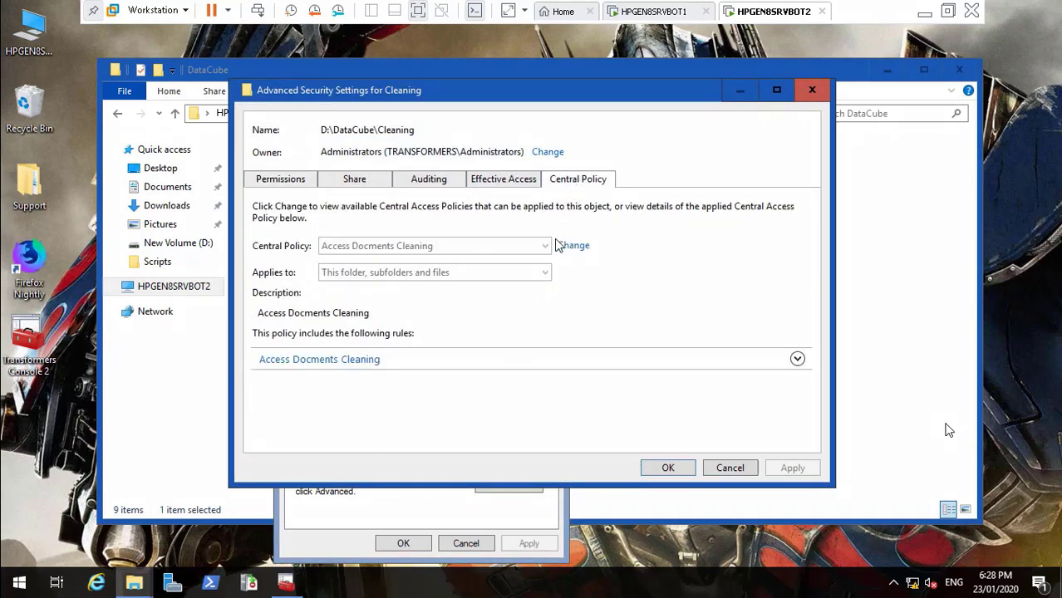
pyautogui.click(667, 469)
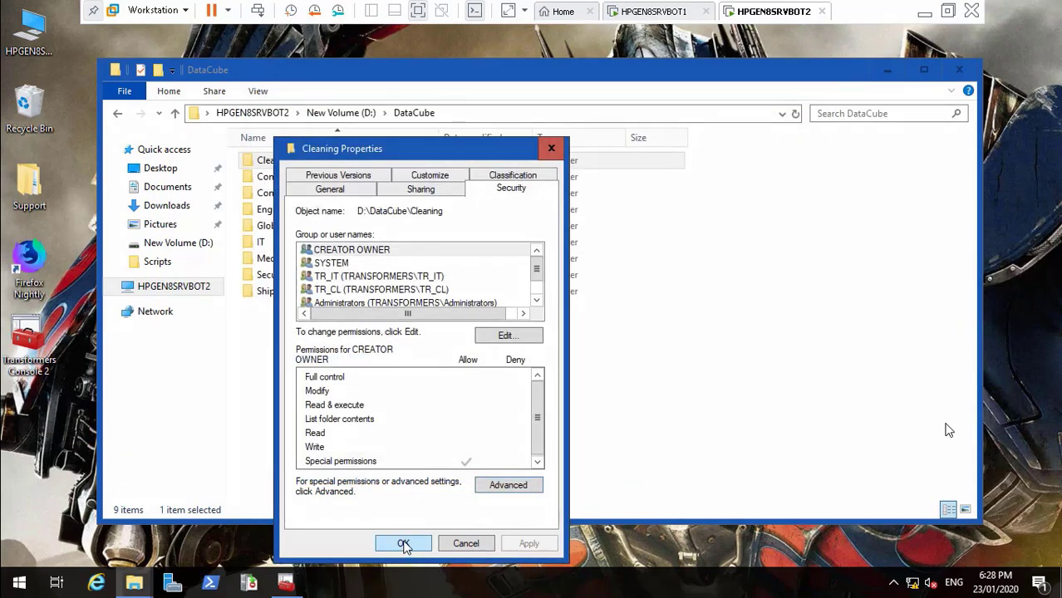
pyautogui.click(404, 546)
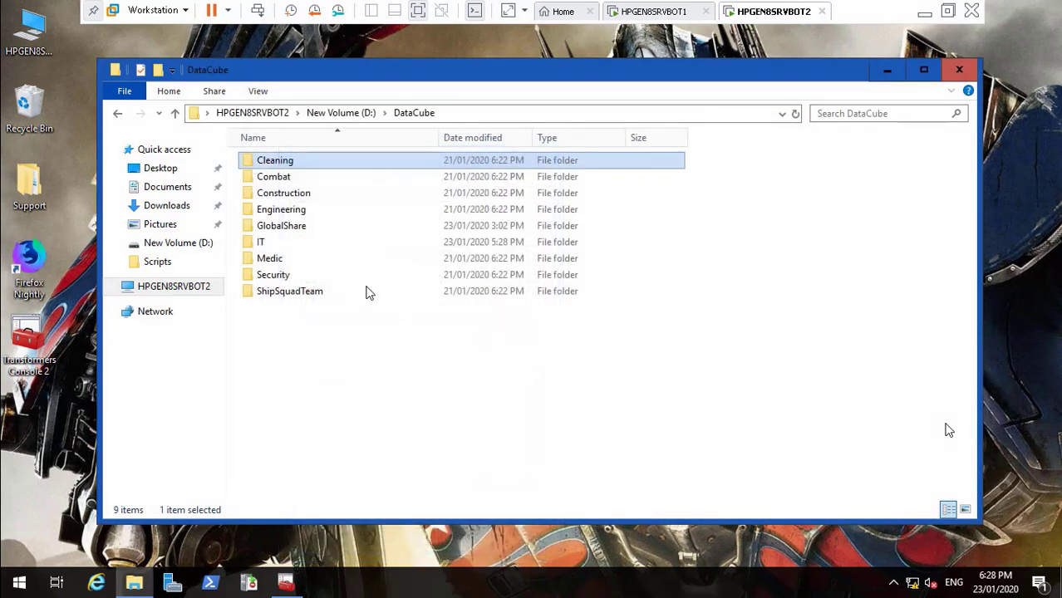
# Assign the Access Docments Combat central policy to D:\DataCube\Combat and close its dialogs
pyautogui.click(277, 179)
pyautogui.rightClick(274, 178)
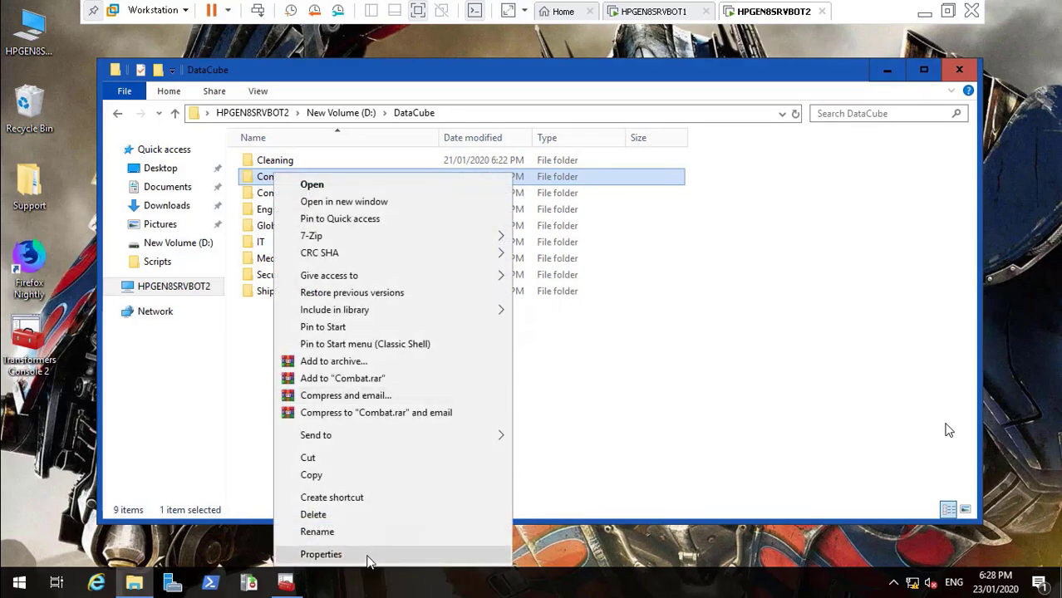
pyautogui.click(321, 554)
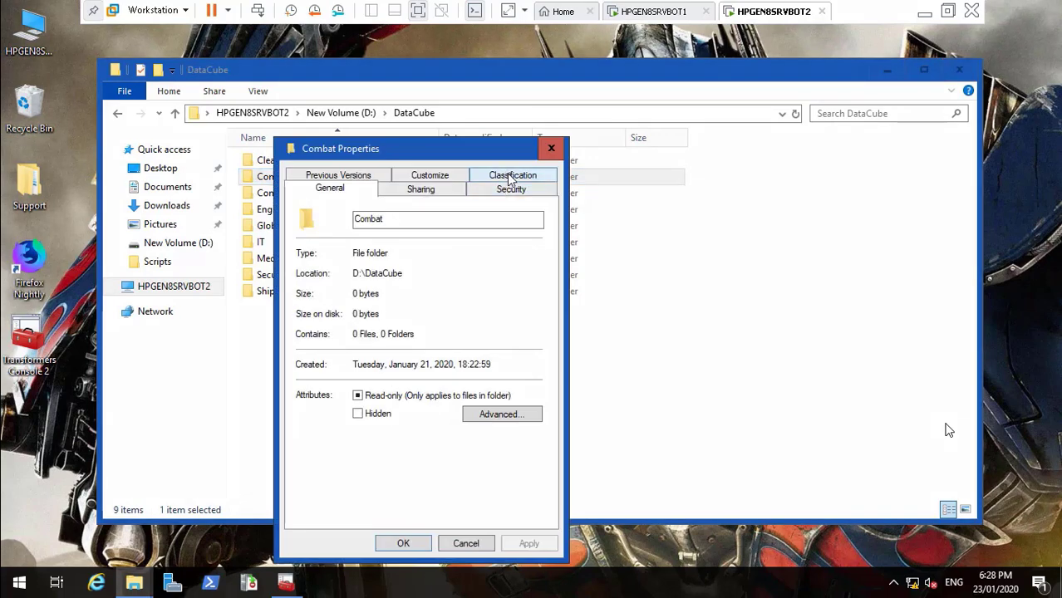
pyautogui.click(502, 190)
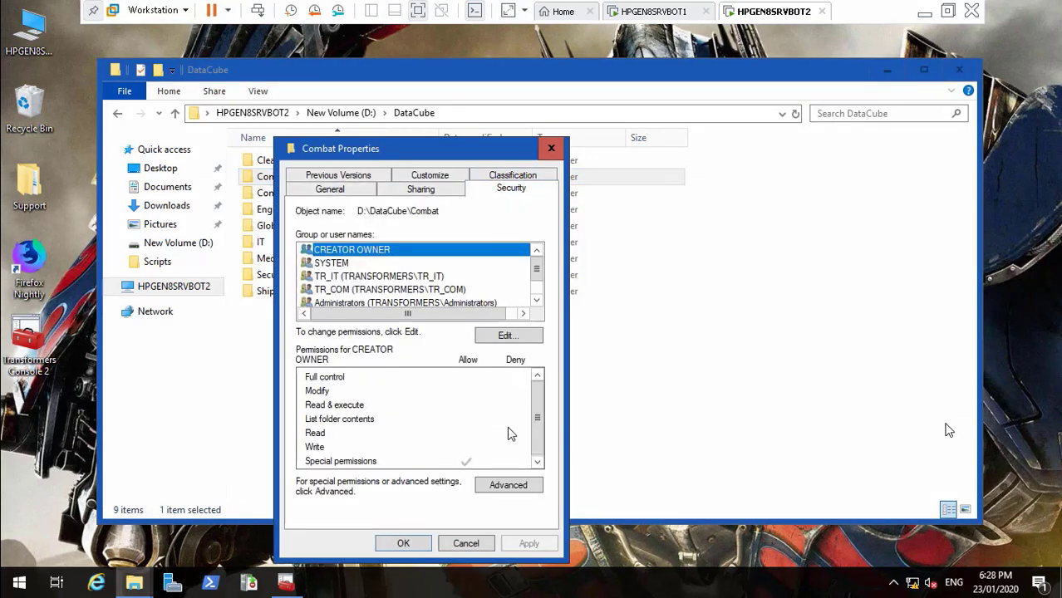
pyautogui.click(509, 487)
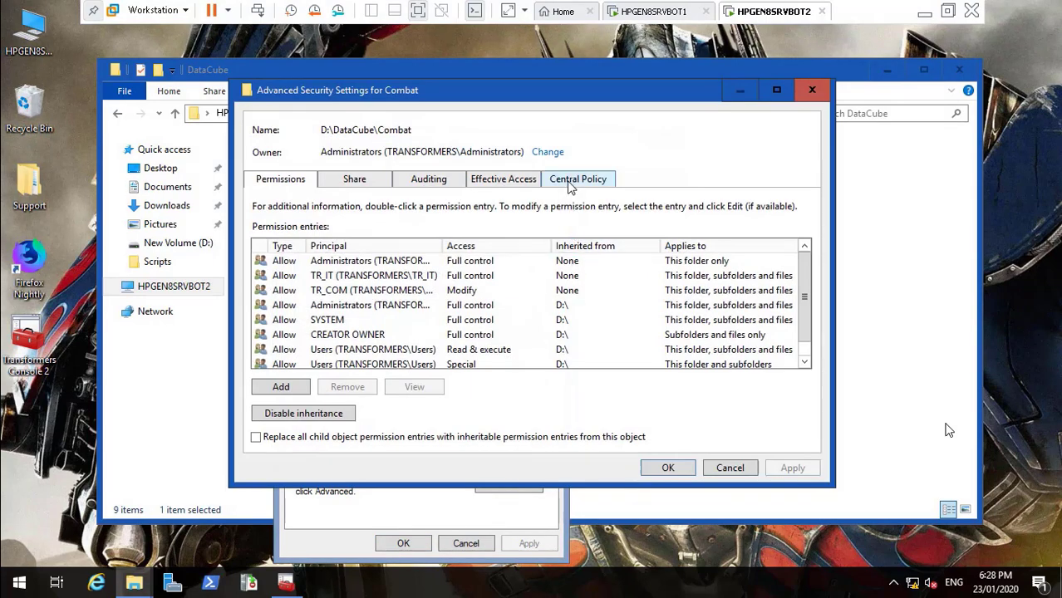
pyautogui.click(570, 181)
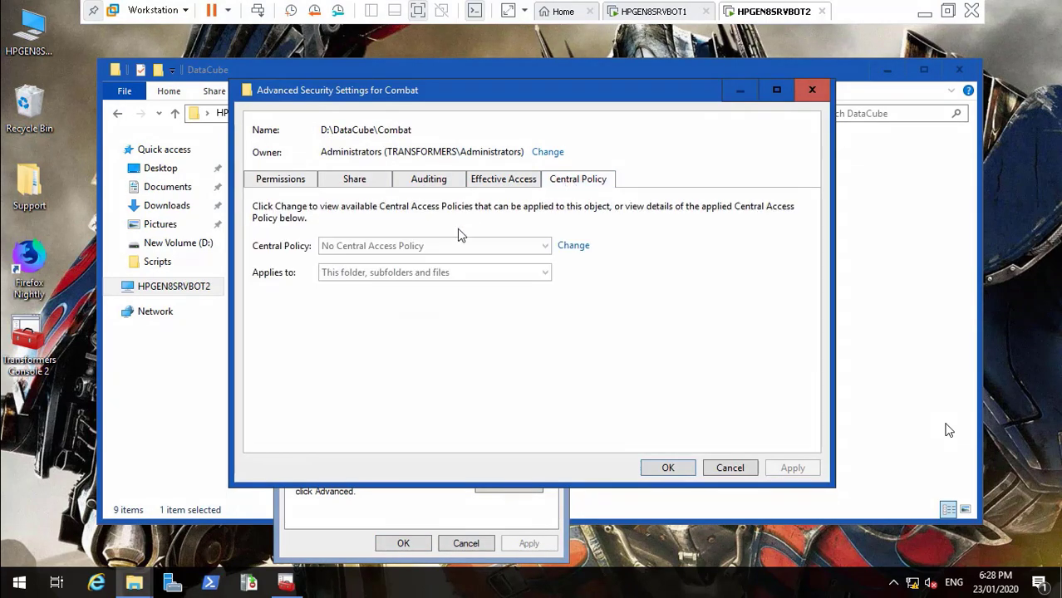
pyautogui.click(572, 246)
pyautogui.click(520, 256)
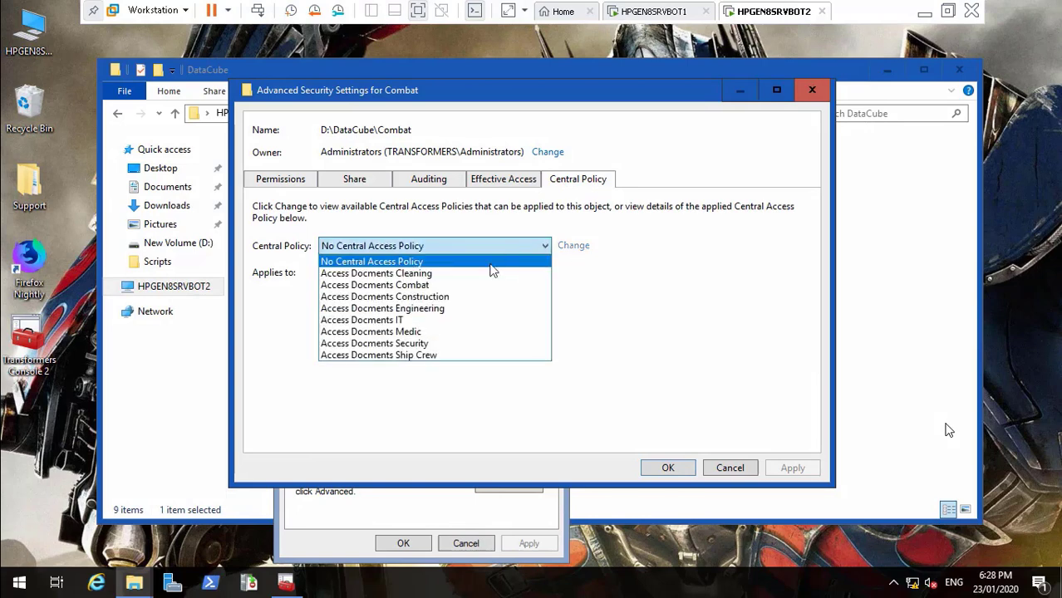
pyautogui.click(468, 291)
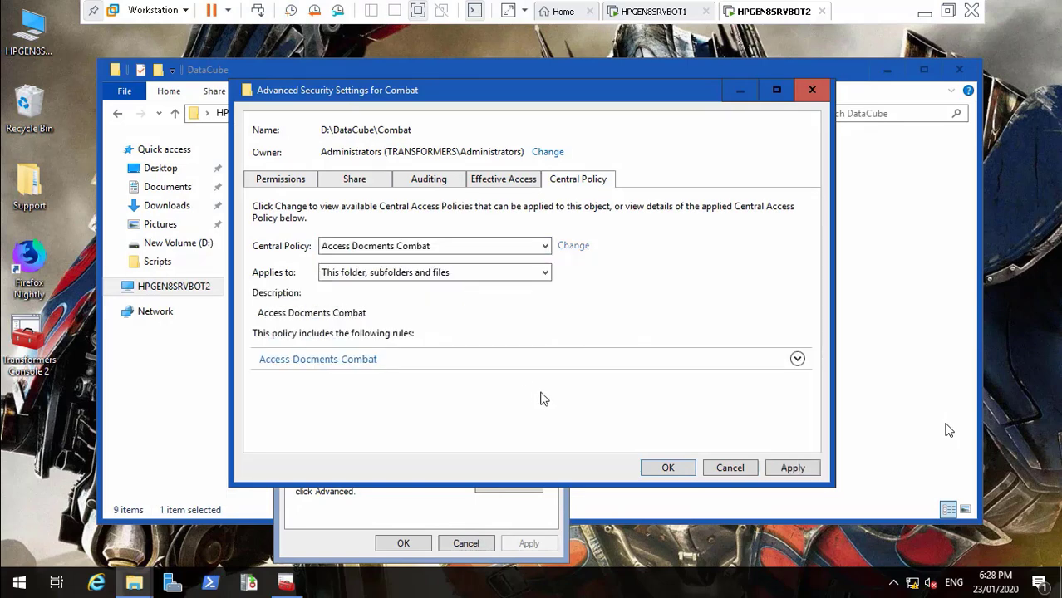
pyautogui.click(794, 468)
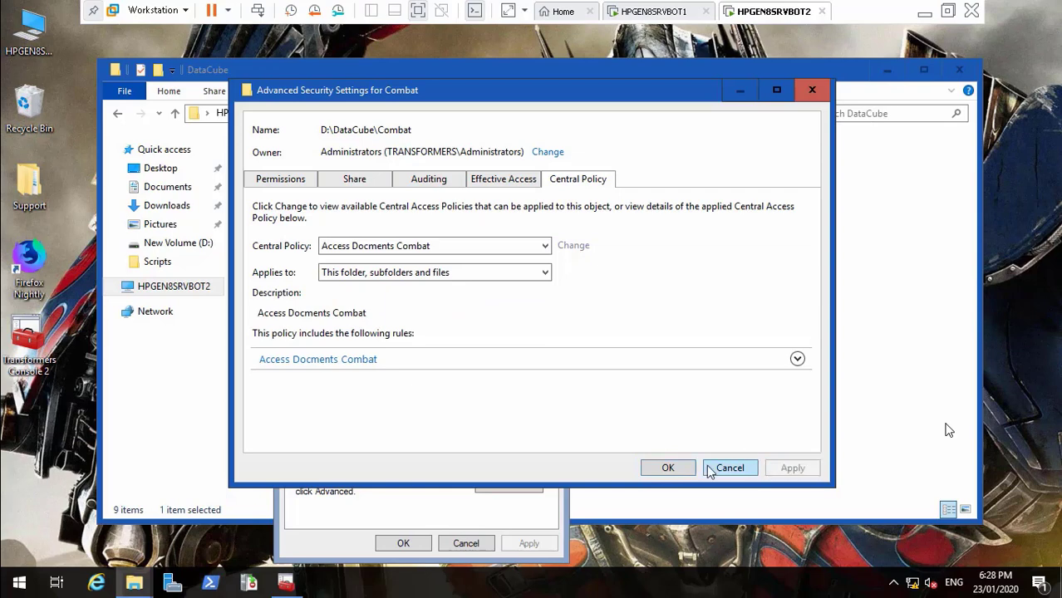
pyautogui.click(681, 468)
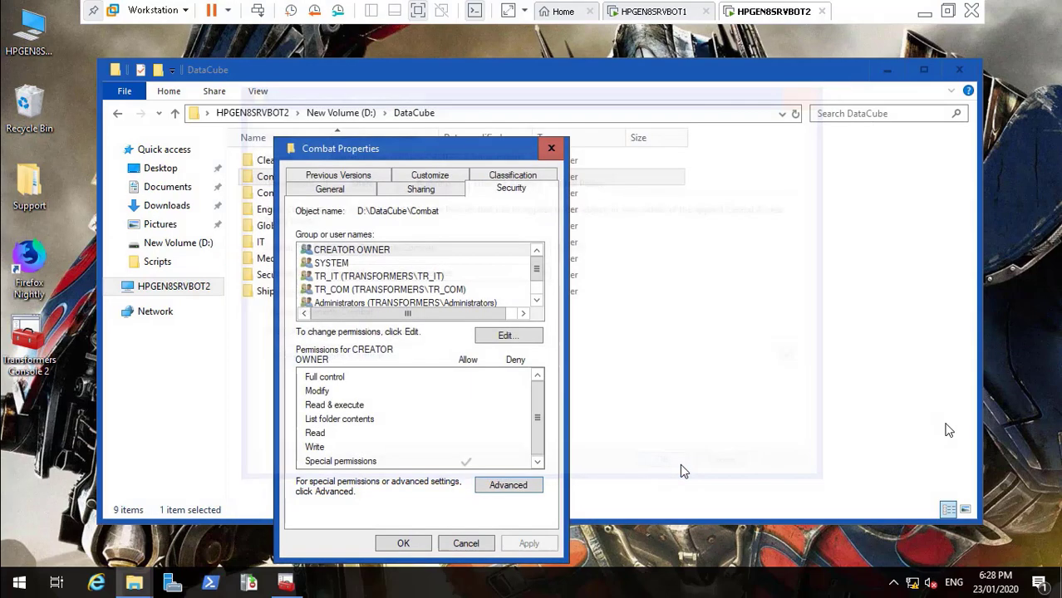
pyautogui.click(403, 544)
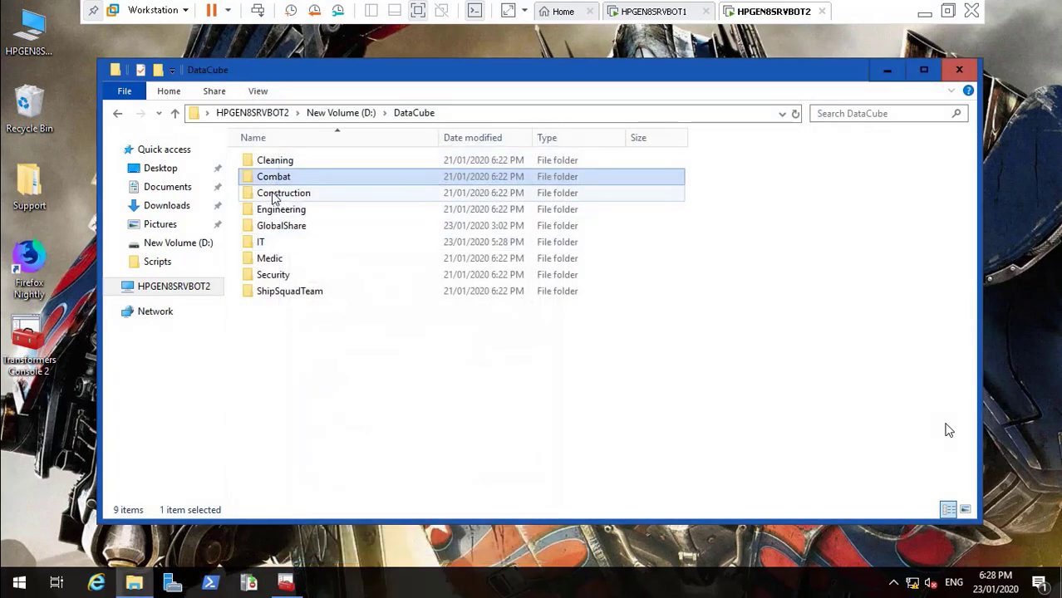
# Apply the Access Docments Construction central policy to the Construction folder and close its dialogs
pyautogui.rightClick(274, 196)
pyautogui.click(363, 558)
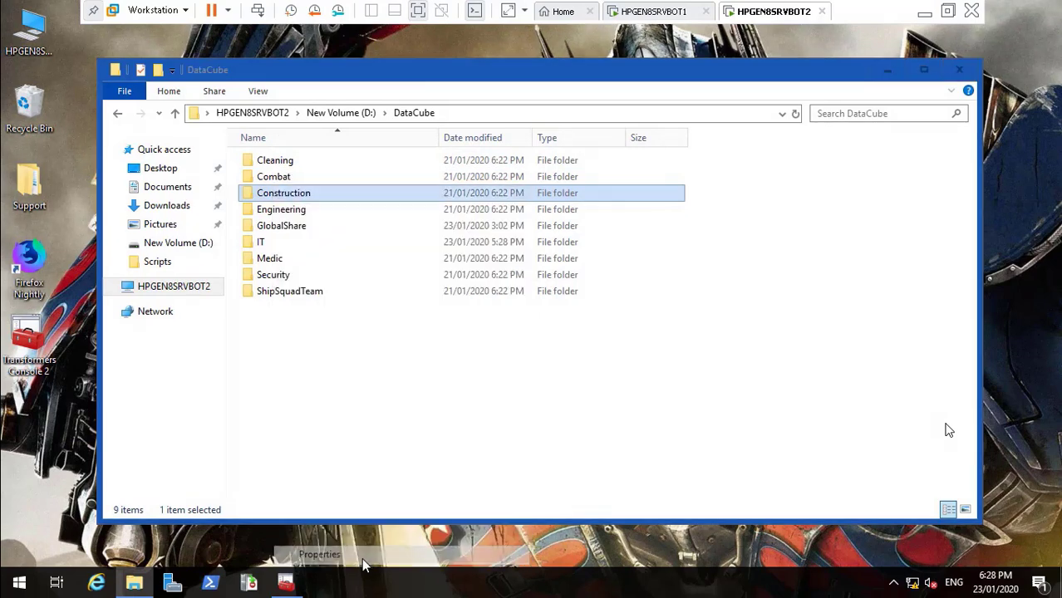
pyautogui.click(505, 190)
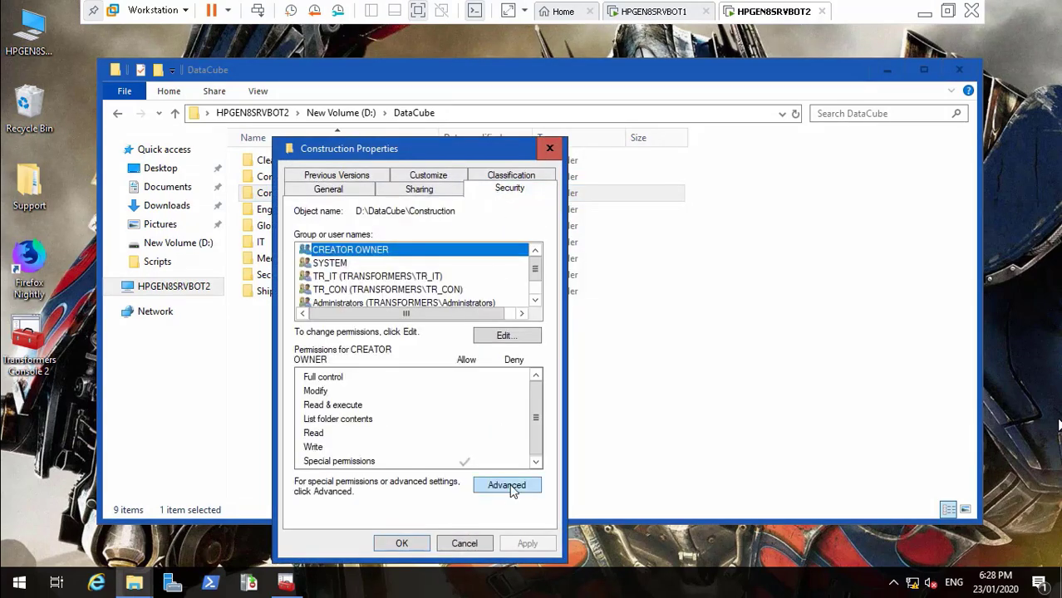
pyautogui.click(507, 489)
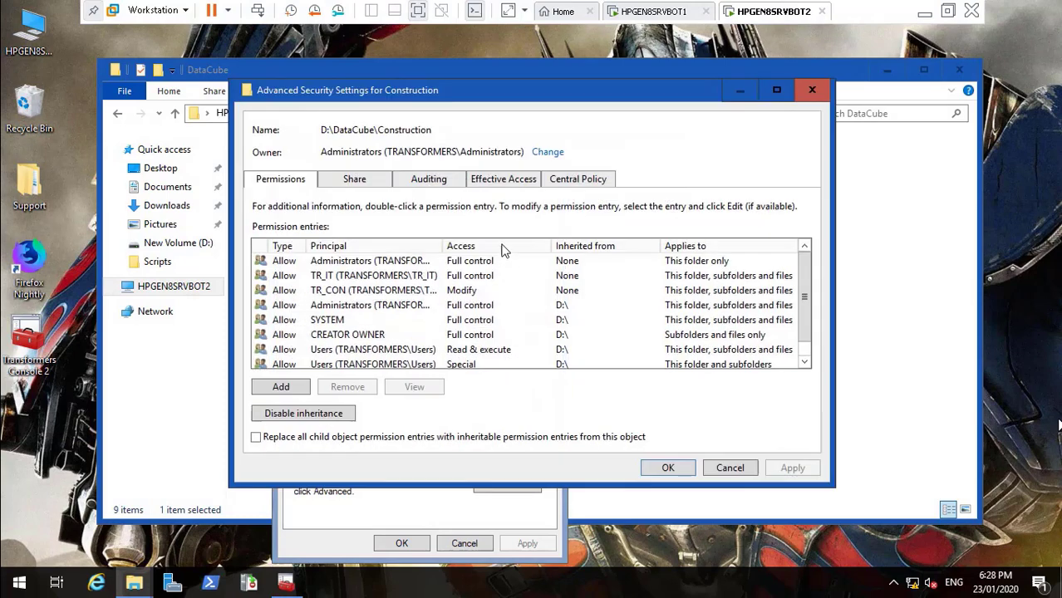
pyautogui.click(584, 177)
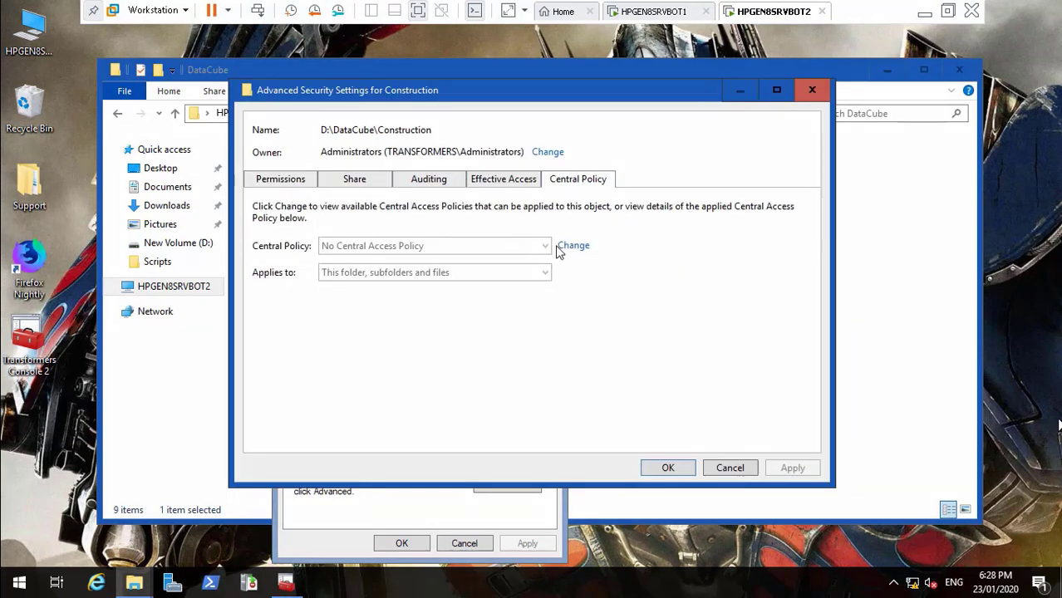
pyautogui.click(571, 246)
pyautogui.click(536, 248)
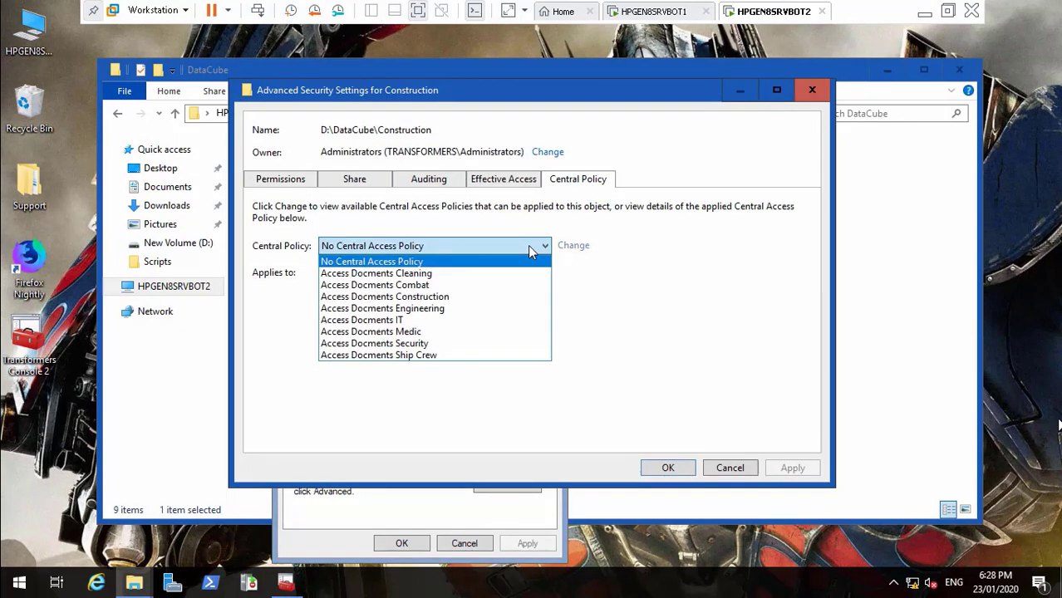
pyautogui.click(466, 299)
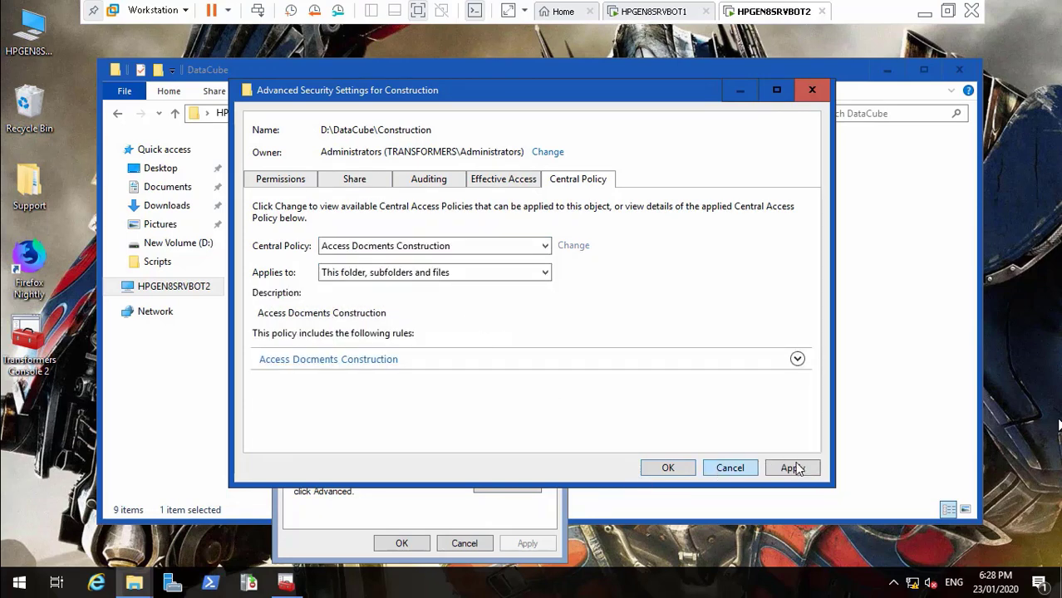
pyautogui.click(793, 469)
pyautogui.click(668, 468)
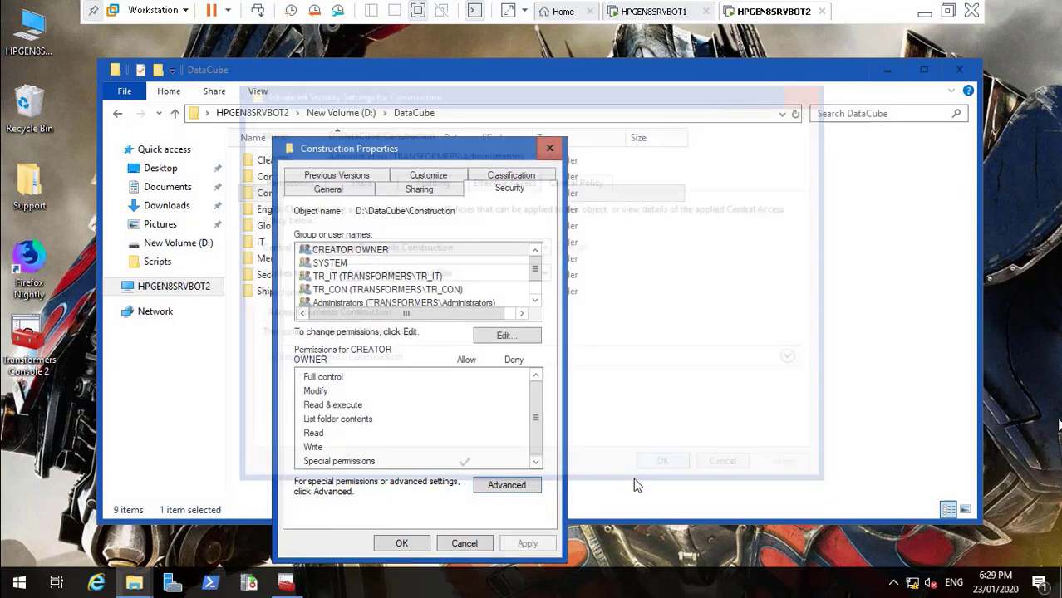
pyautogui.click(424, 546)
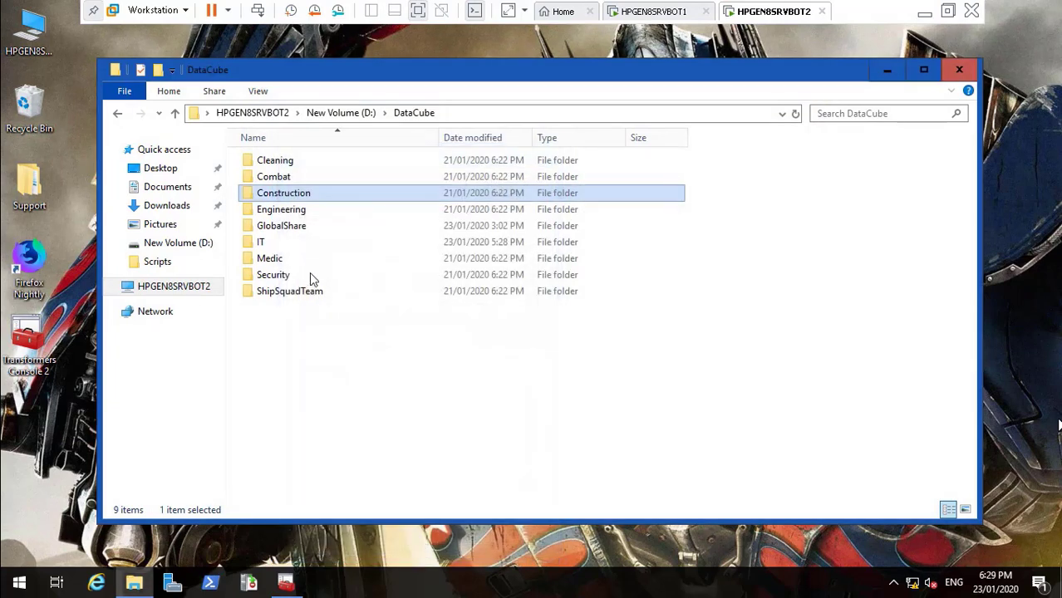
# Open the Engineering folder's properties on the Security tab
pyautogui.click(275, 216)
pyautogui.rightClick(275, 215)
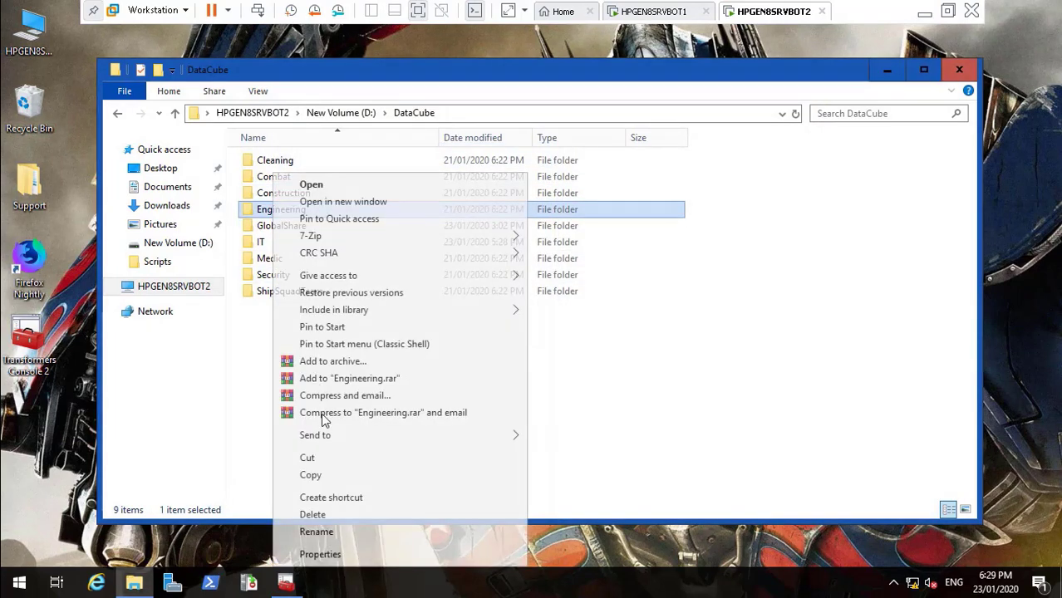
pyautogui.click(343, 558)
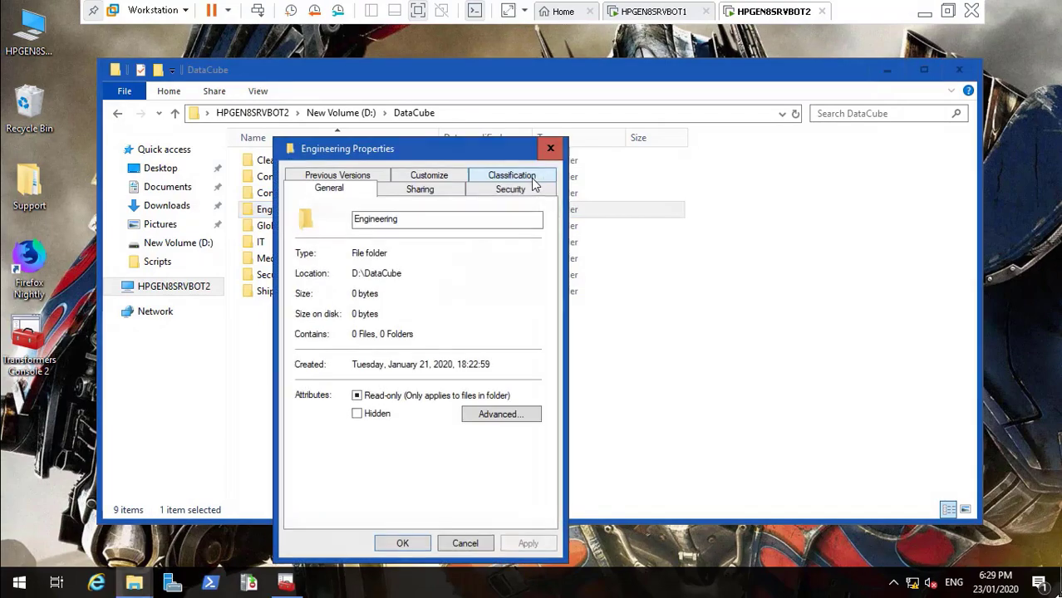
pyautogui.click(520, 190)
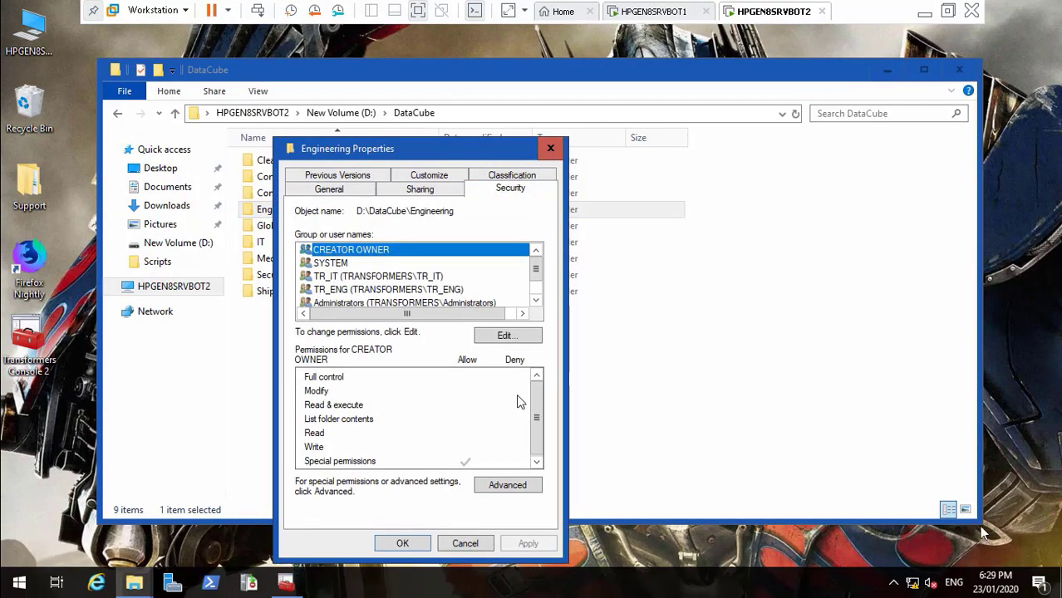
pyautogui.click(989, 547)
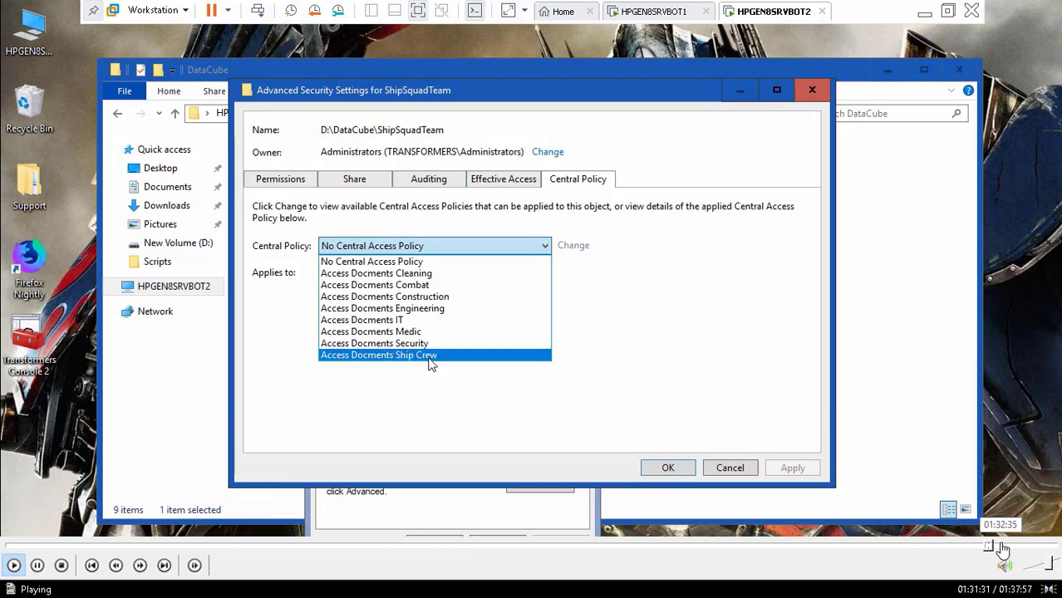
# Run IT's effective-access check for the chosen user with an empty department claim value
pyautogui.click(1003, 548)
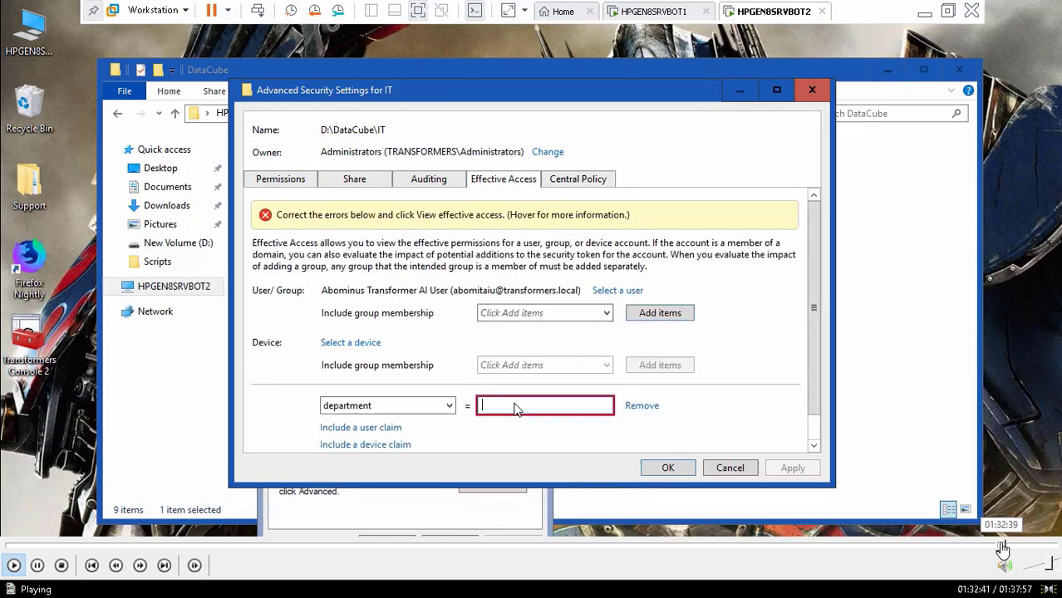
pyautogui.click(995, 548)
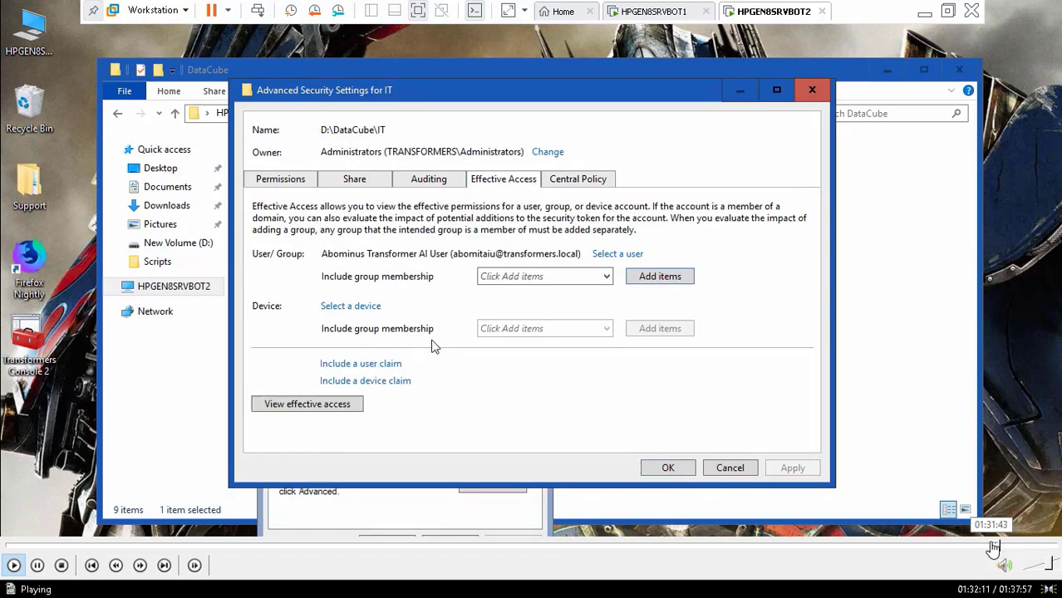
pyautogui.click(993, 549)
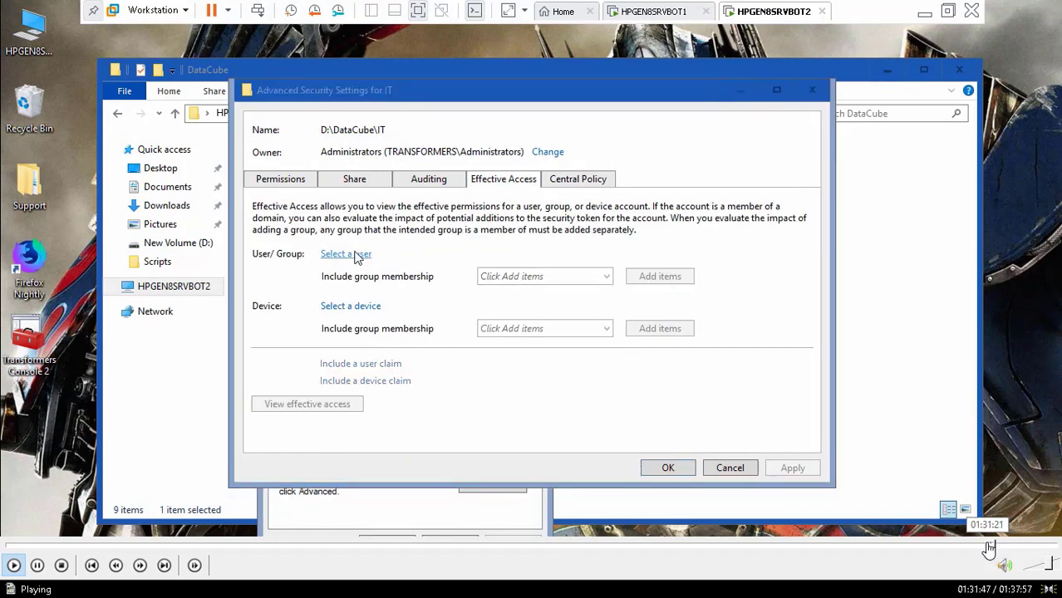
pyautogui.click(989, 549)
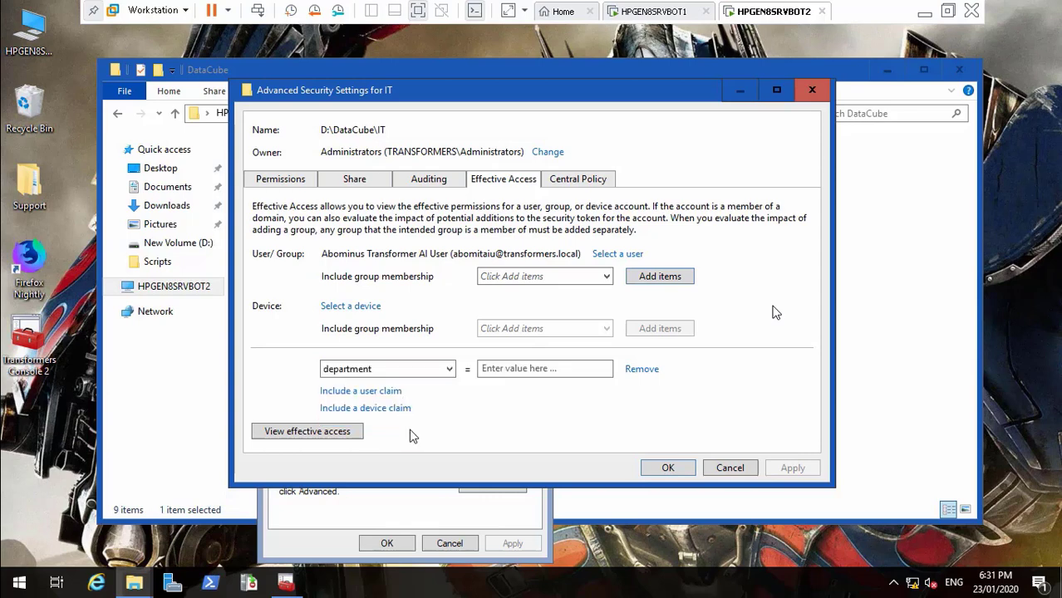
pyautogui.click(343, 432)
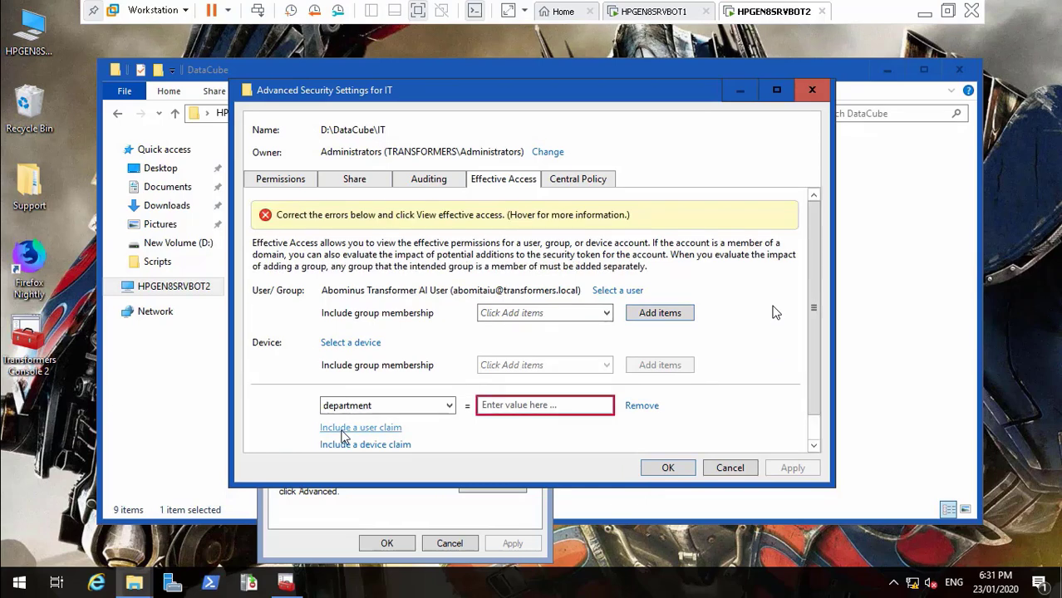
pyautogui.click(504, 405)
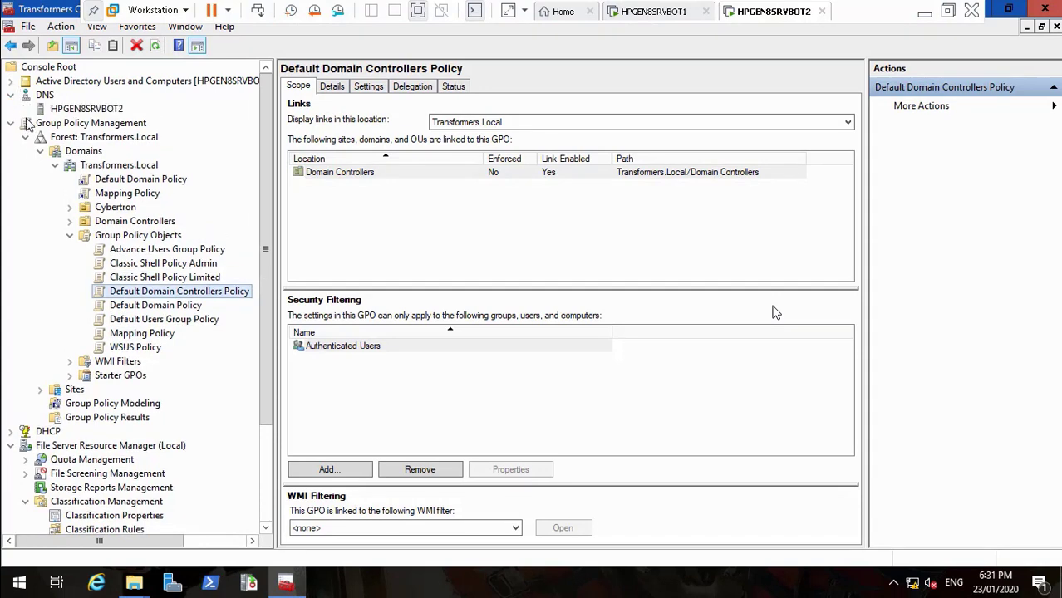
pyautogui.click(11, 82)
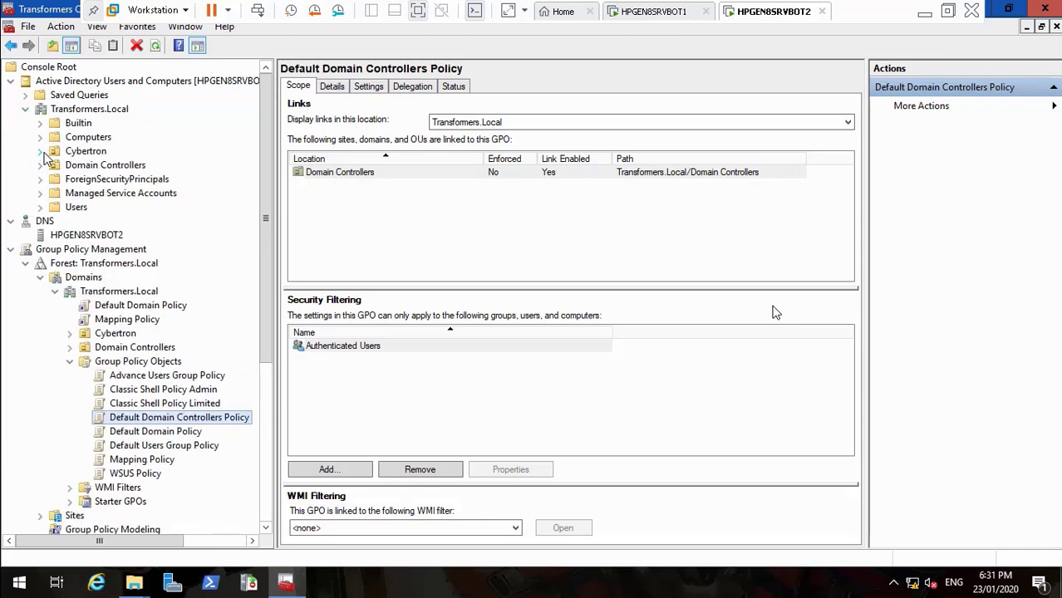
pyautogui.click(40, 152)
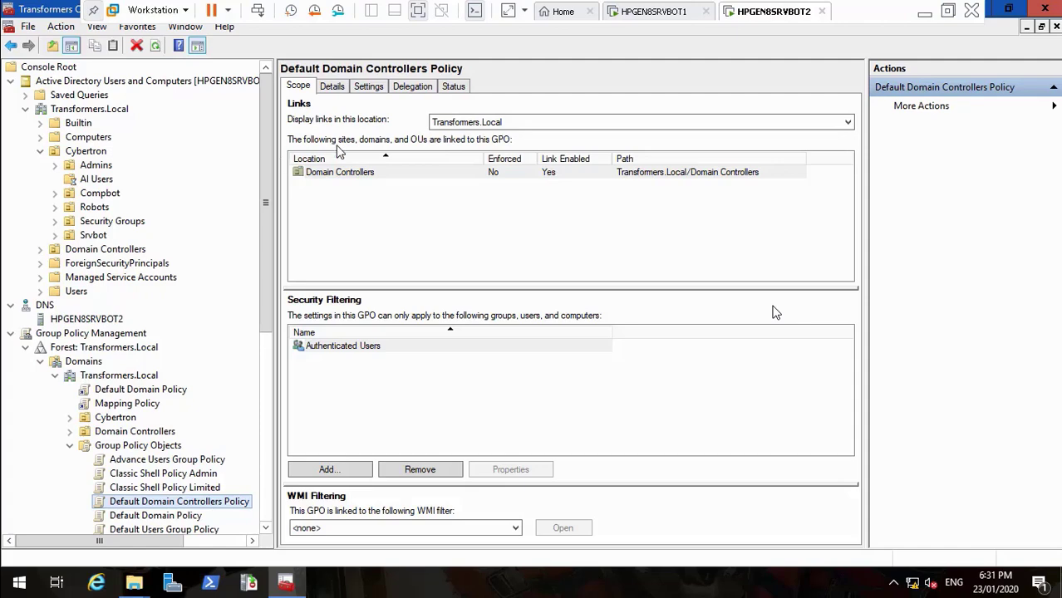
pyautogui.click(104, 184)
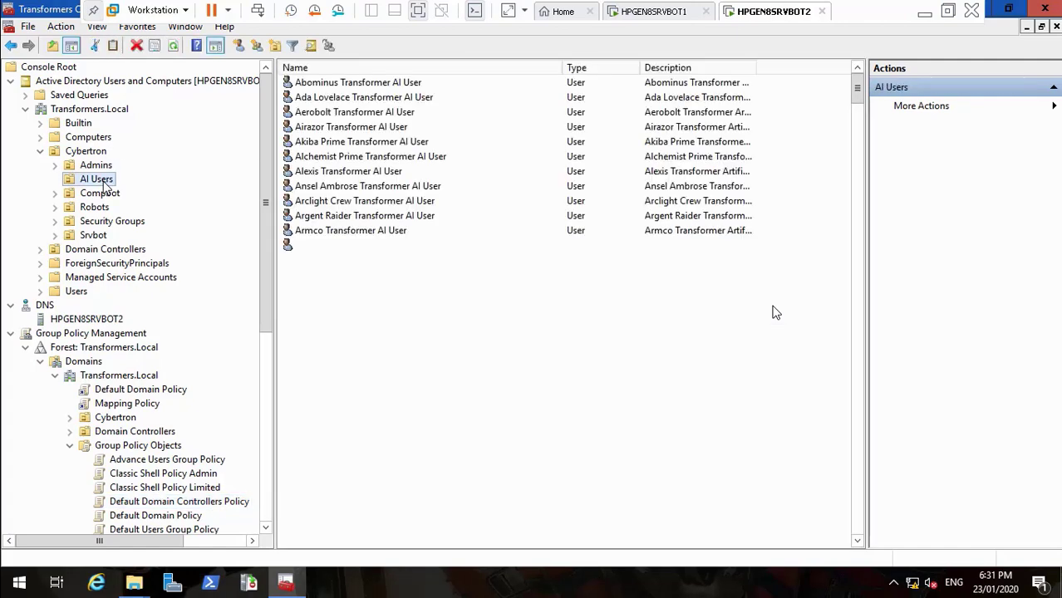
pyautogui.click(378, 84)
pyautogui.press('Return')
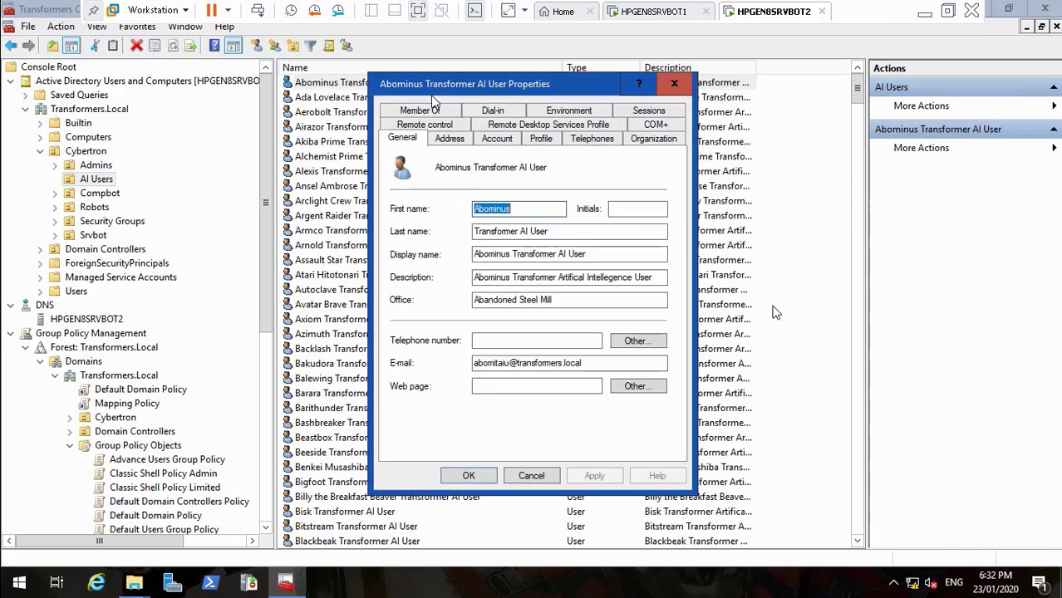
pyautogui.click(442, 113)
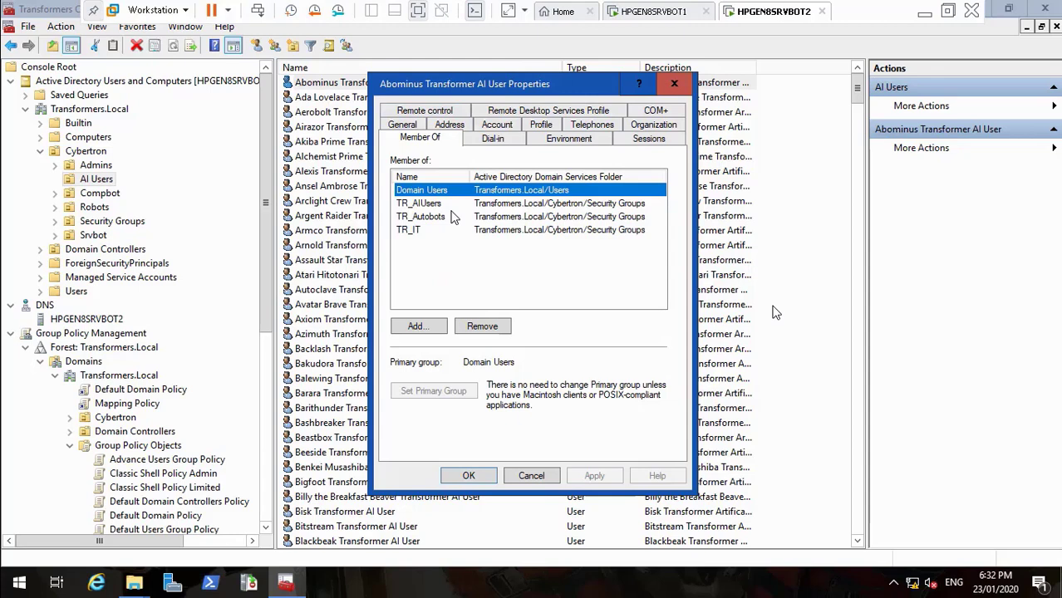
pyautogui.click(534, 473)
pyautogui.doubleClick(364, 186)
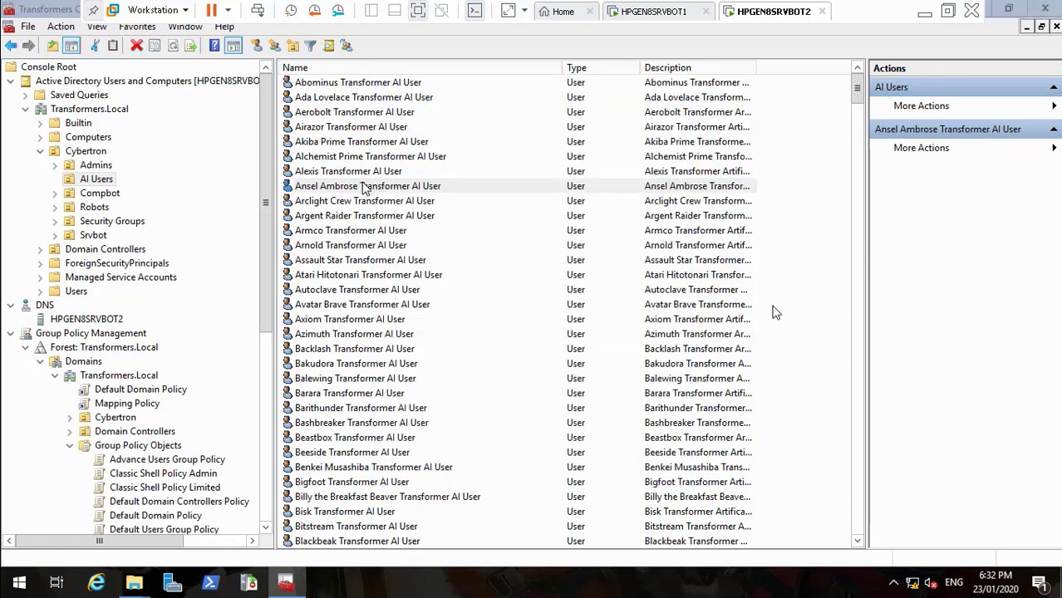
pyautogui.click(437, 111)
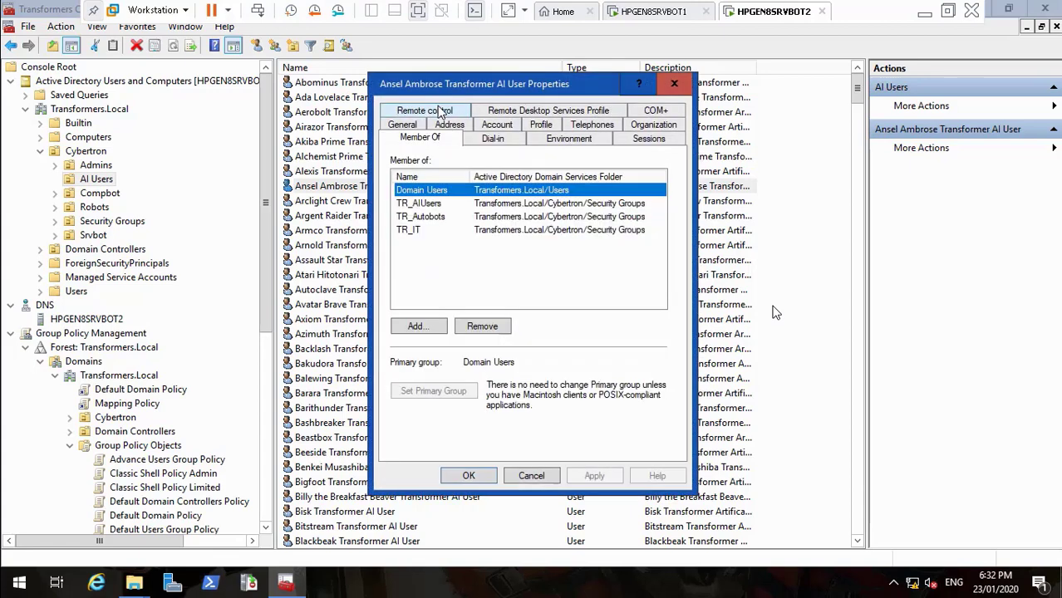
pyautogui.click(531, 475)
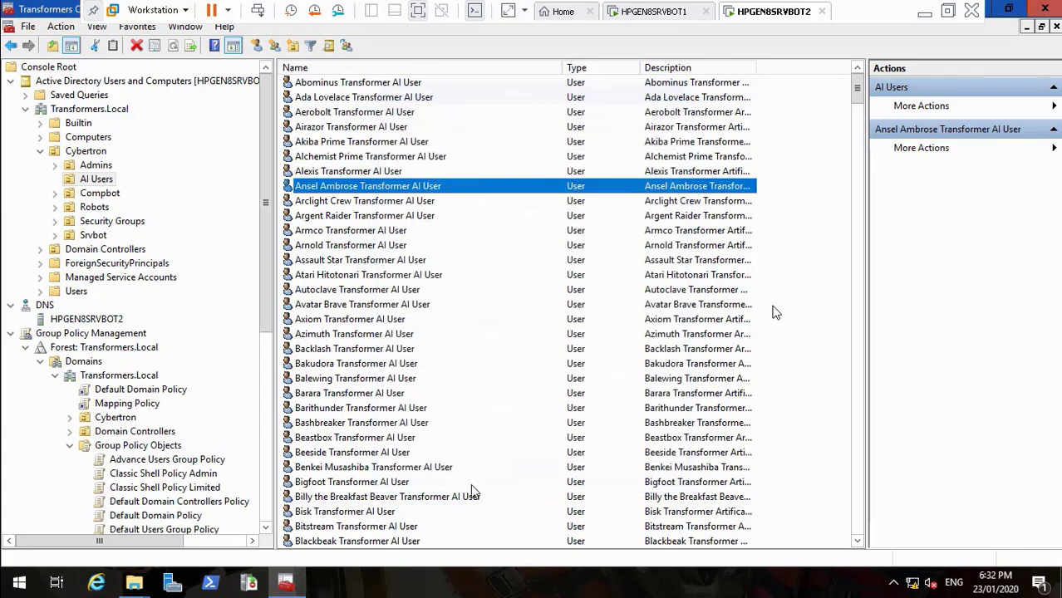
pyautogui.doubleClick(393, 483)
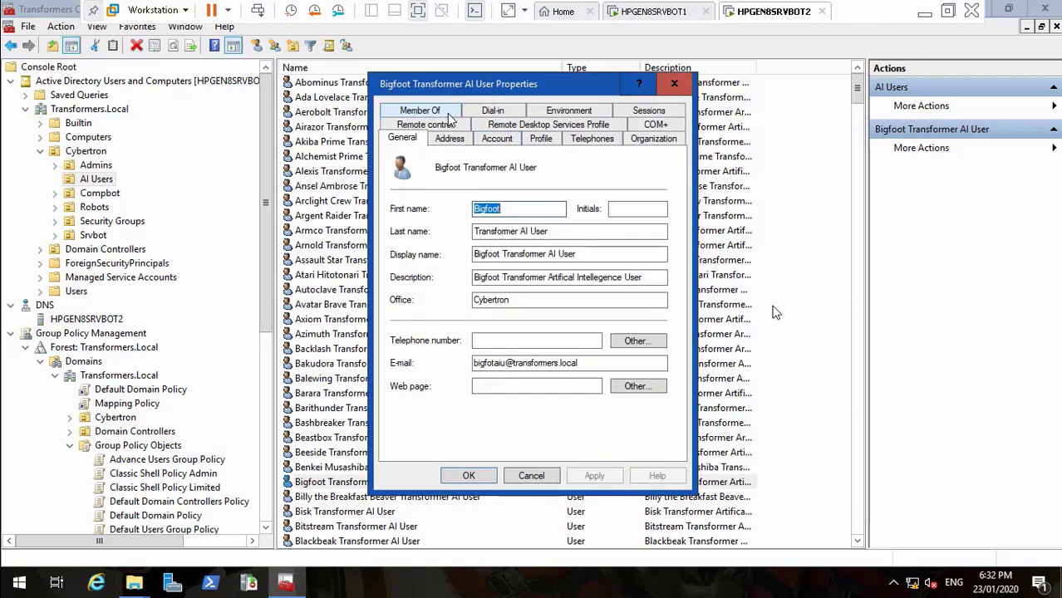
pyautogui.click(449, 114)
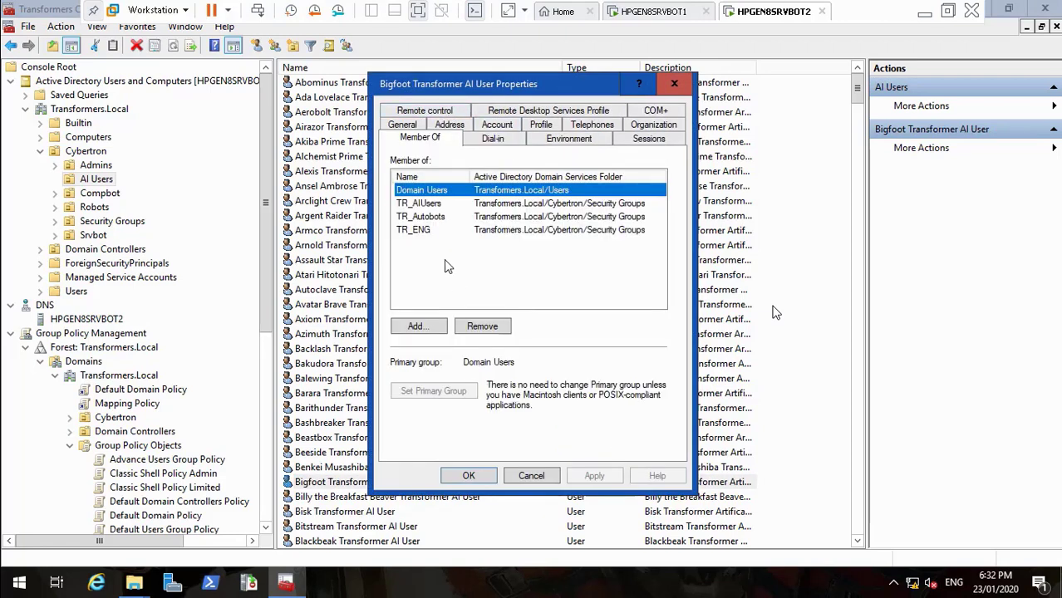
pyautogui.click(517, 477)
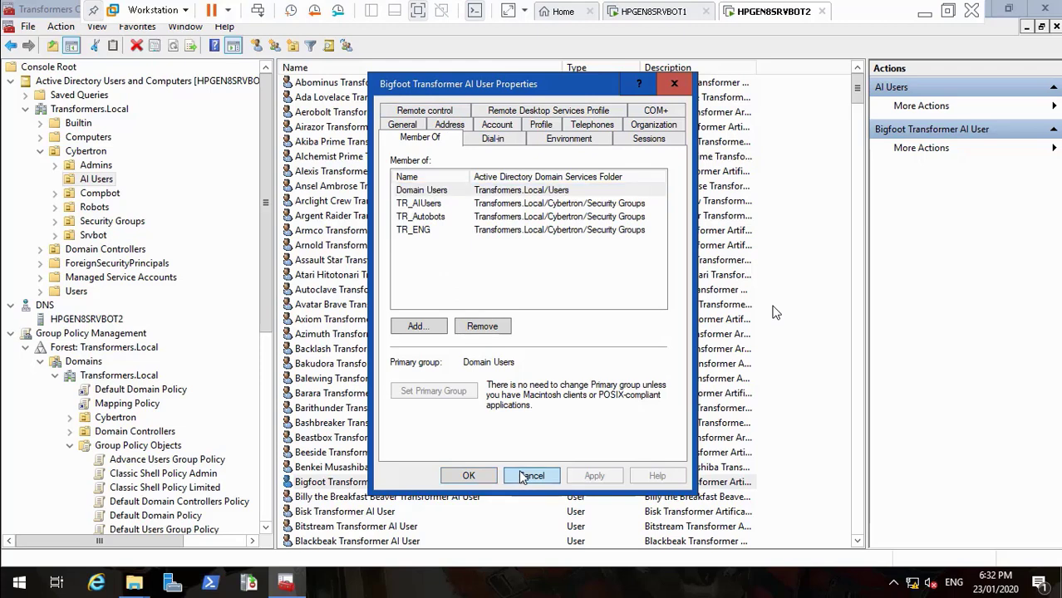
pyautogui.click(134, 584)
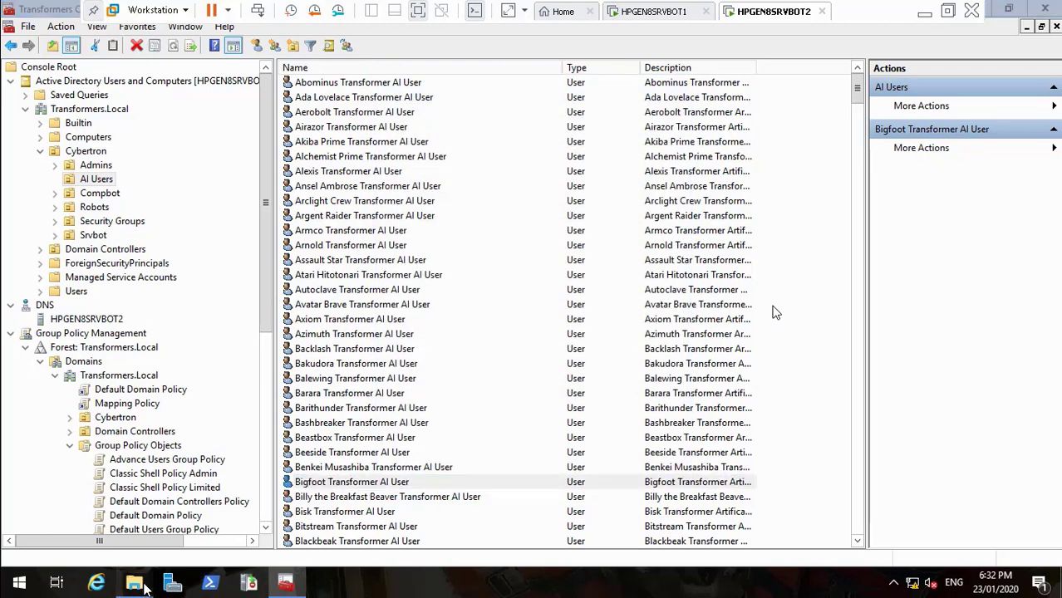
# Test the Bigfoot user on IT's effective access with department claim Engineering
pyautogui.click(213, 529)
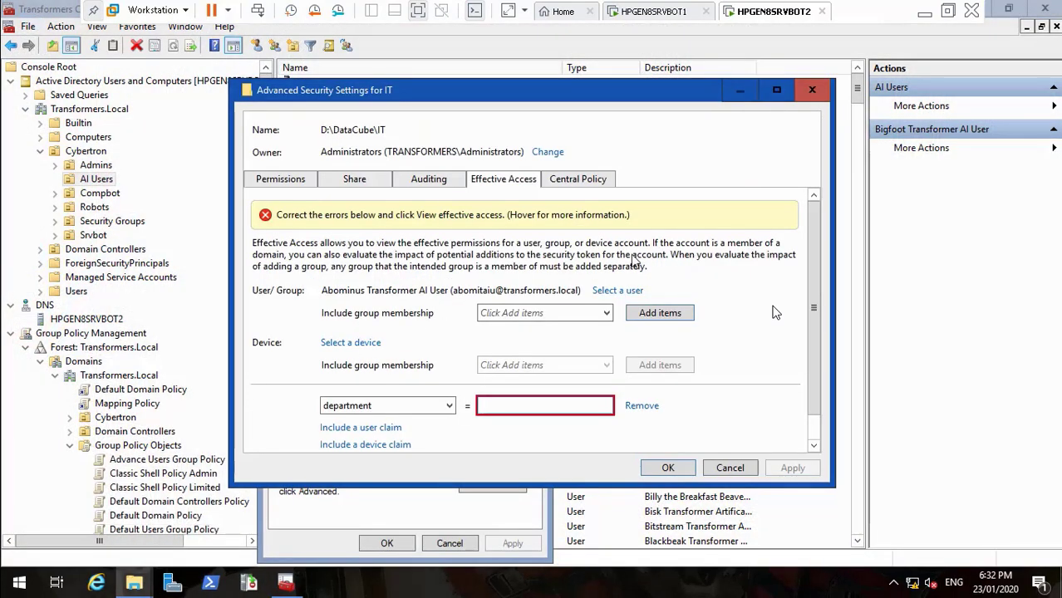
pyautogui.click(632, 290)
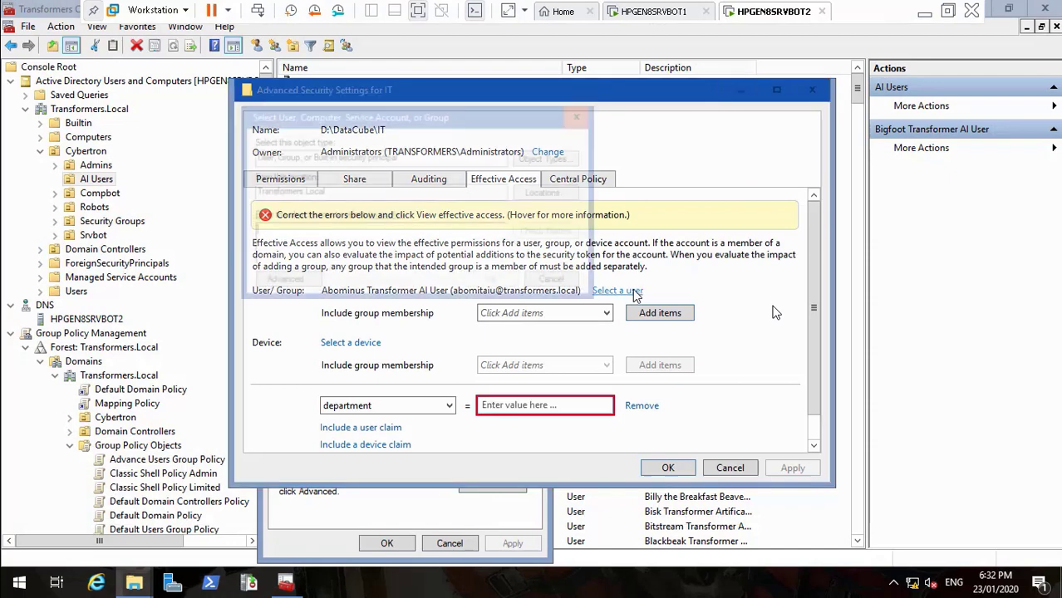
pyautogui.write('bi')
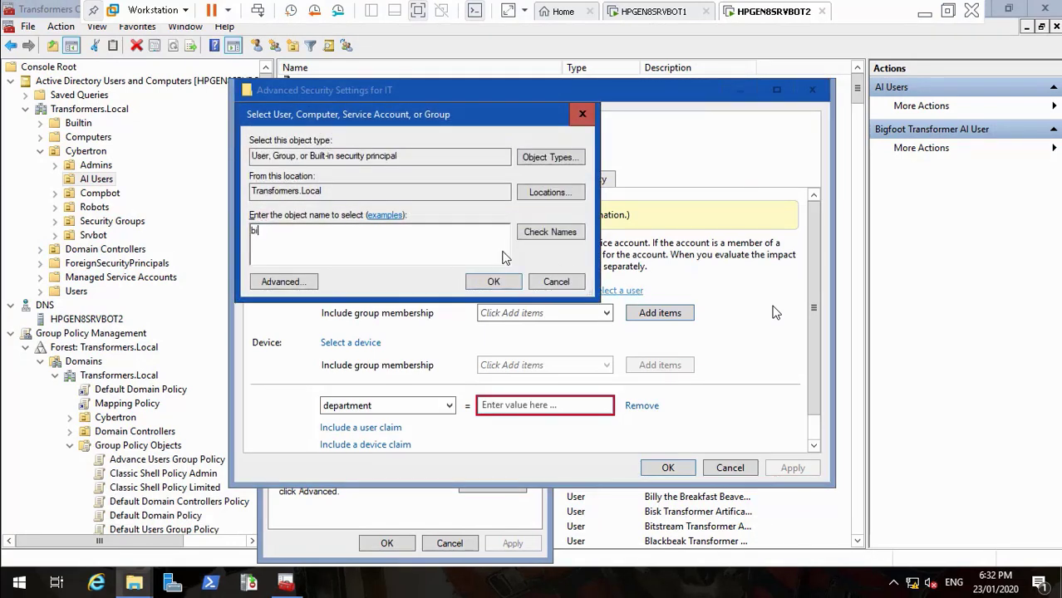
pyautogui.write('g')
pyautogui.click(554, 235)
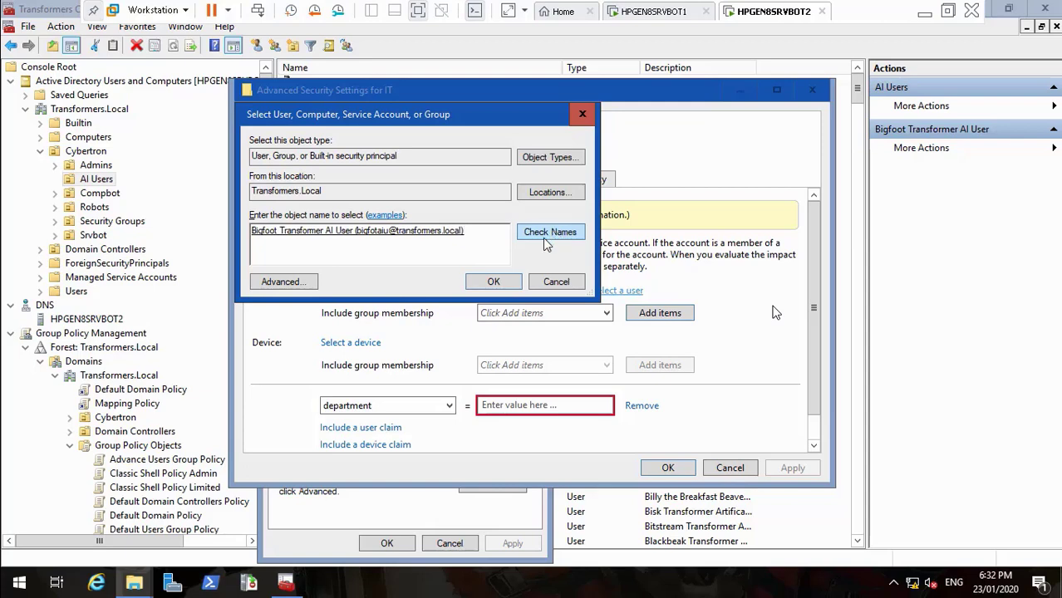
pyautogui.click(504, 281)
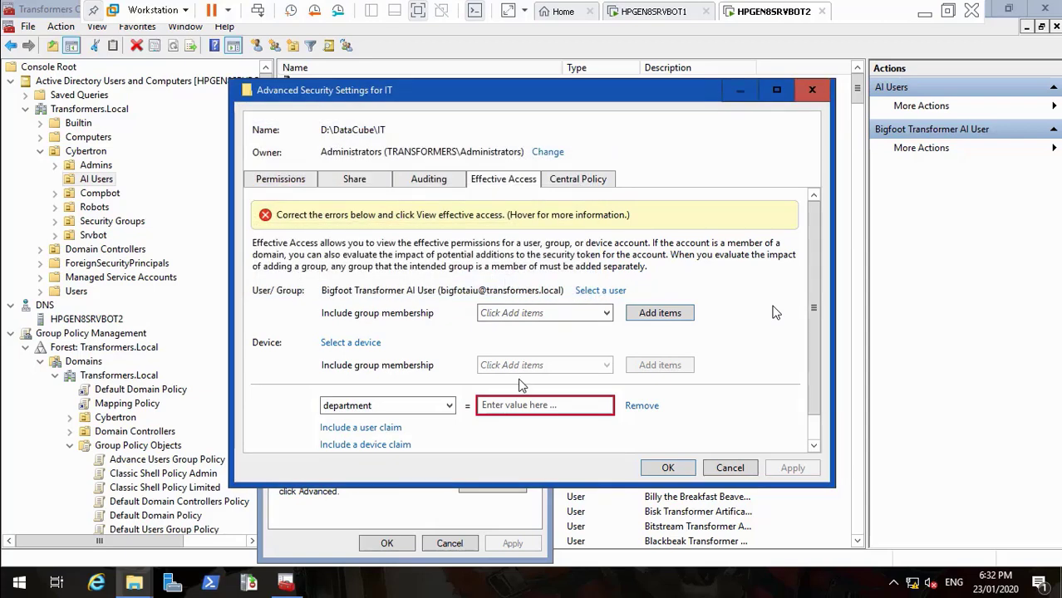
pyautogui.click(511, 412)
pyautogui.write('T')
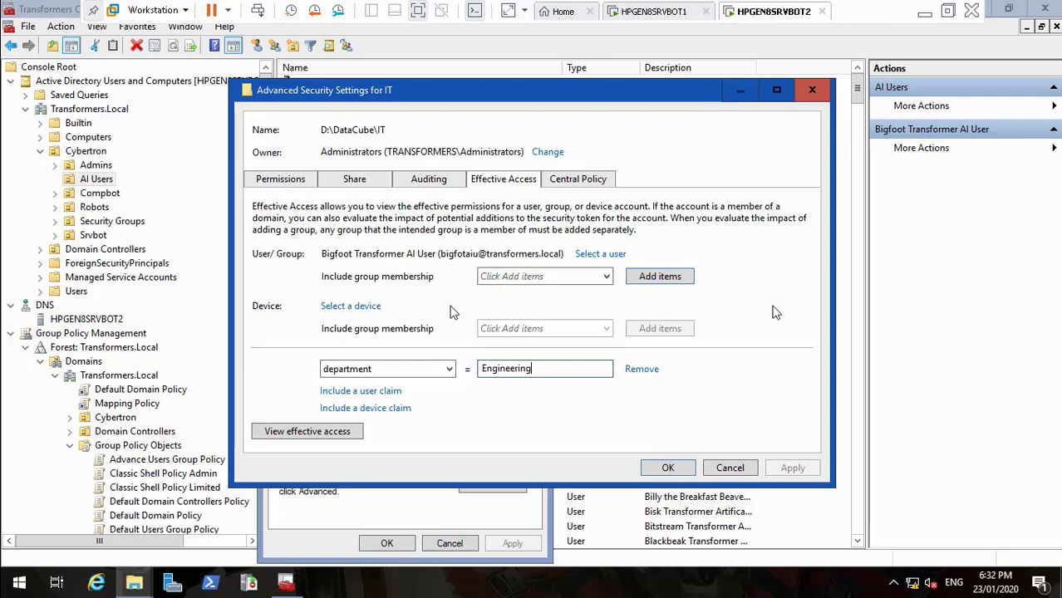
# Add group TR_ENG, view the all-denied effective access, and close the advanced settings
pyautogui.click(648, 277)
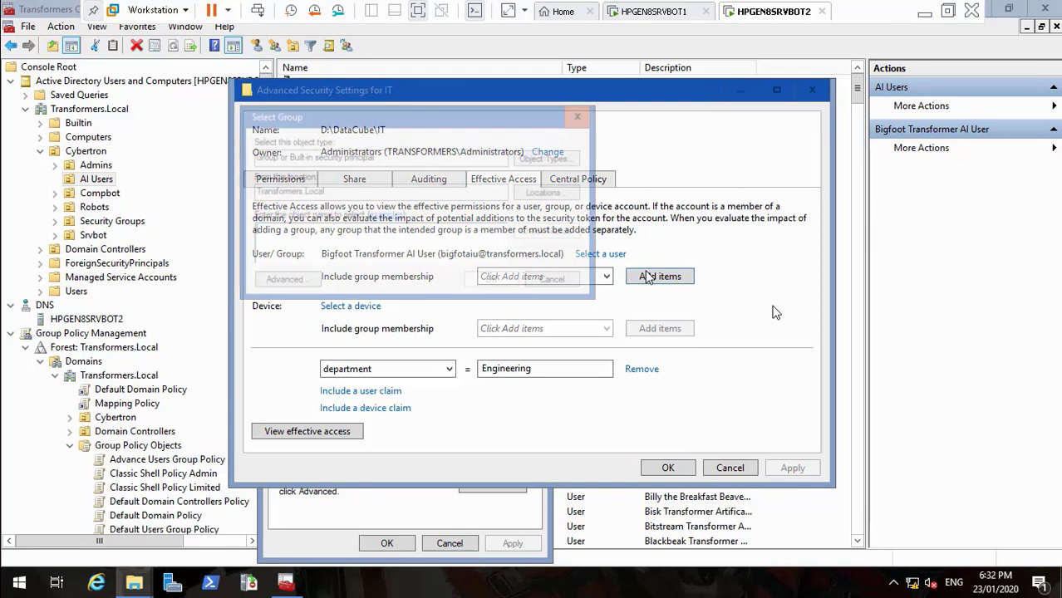
pyautogui.write('TR_ENG')
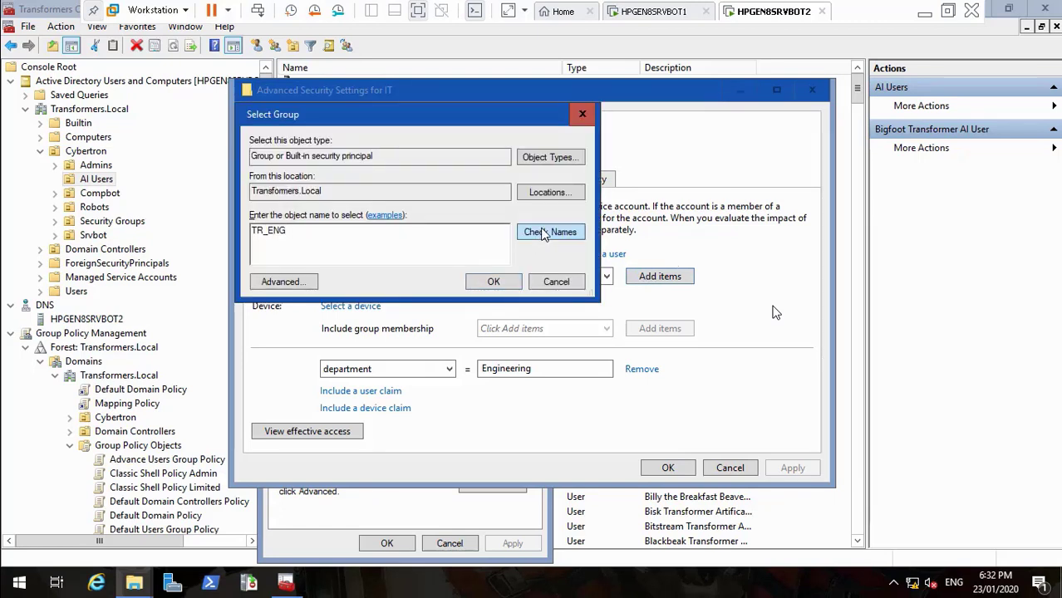
pyautogui.click(499, 280)
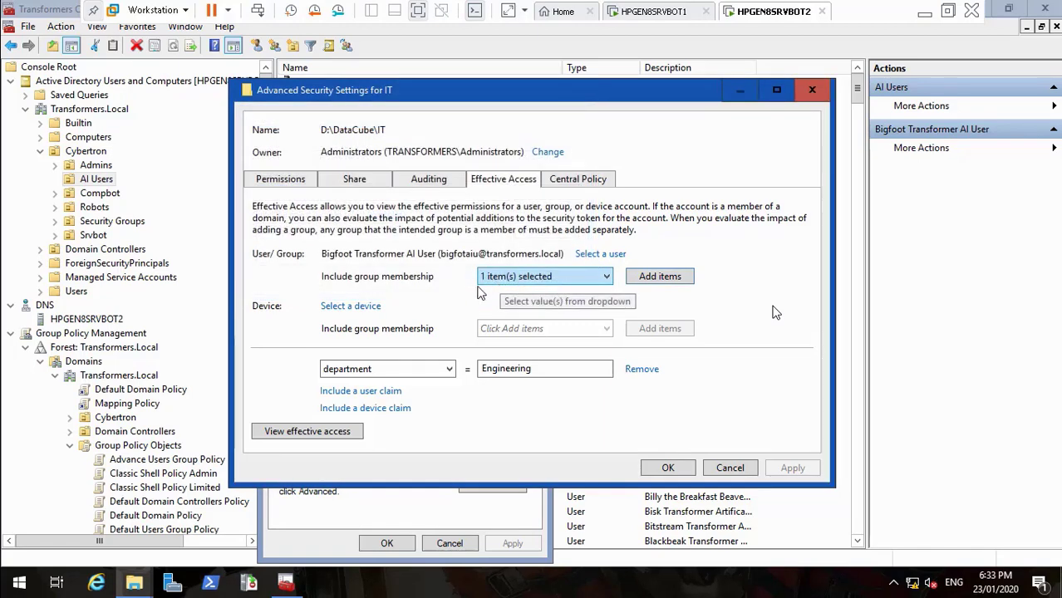
pyautogui.click(312, 432)
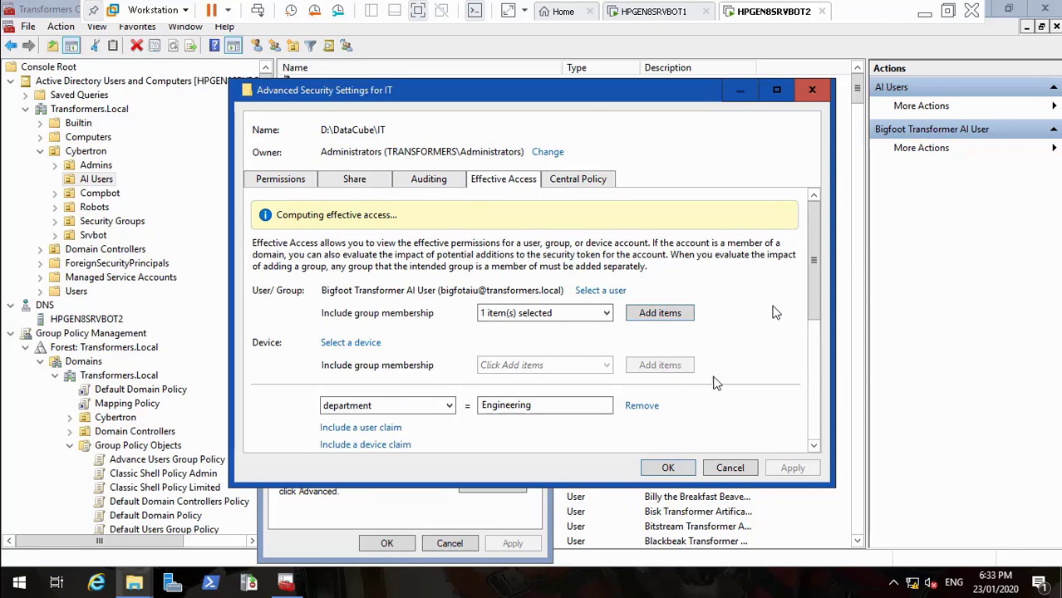
pyautogui.click(814, 447)
pyautogui.moveTo(814, 446); pyautogui.dragTo(817, 448)
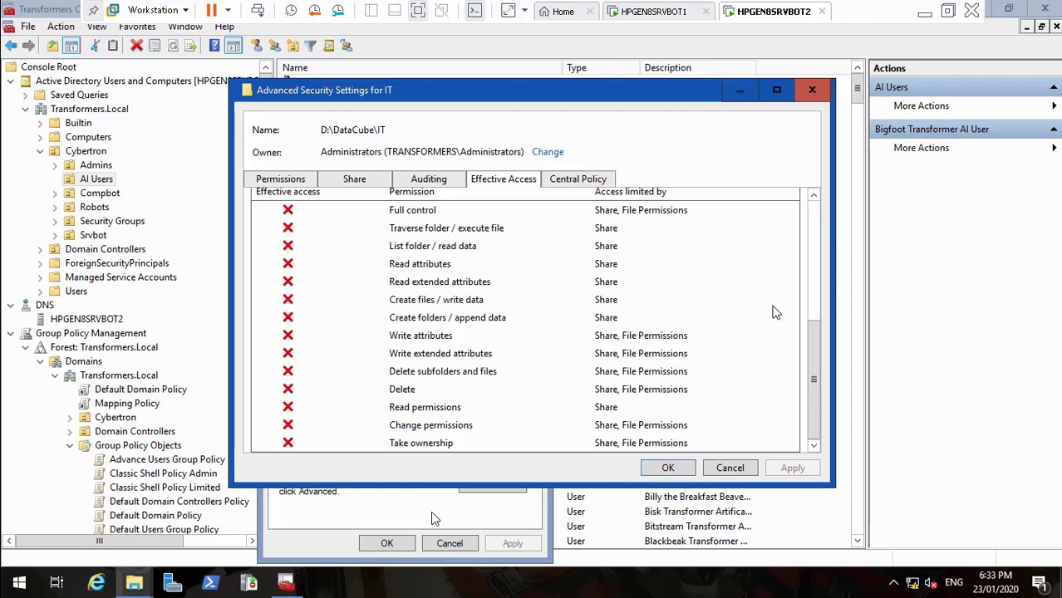
pyautogui.moveTo(811, 412); pyautogui.dragTo(812, 289)
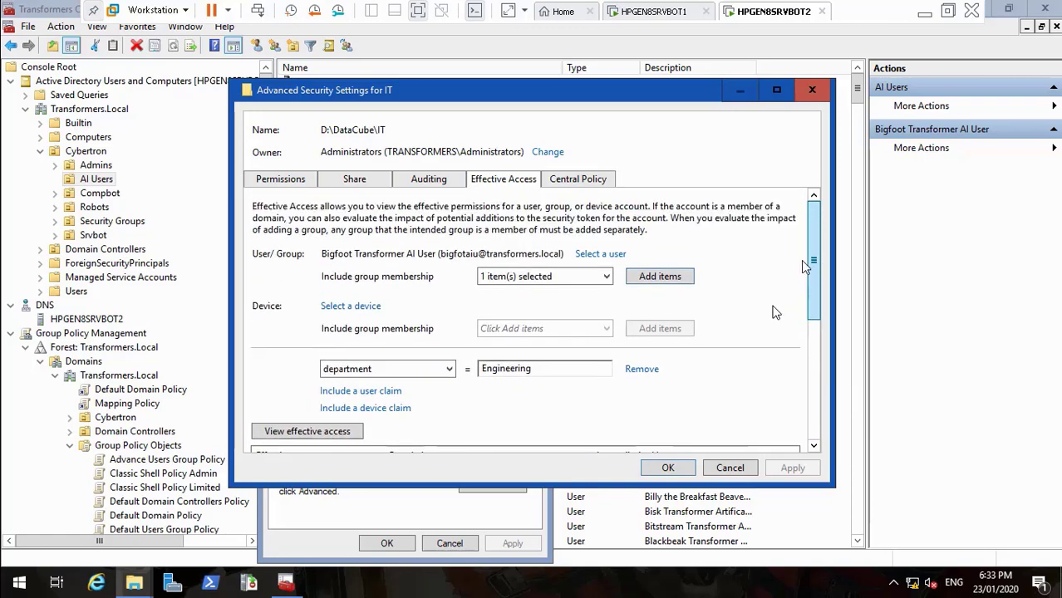
pyautogui.moveTo(808, 306); pyautogui.dragTo(823, 282)
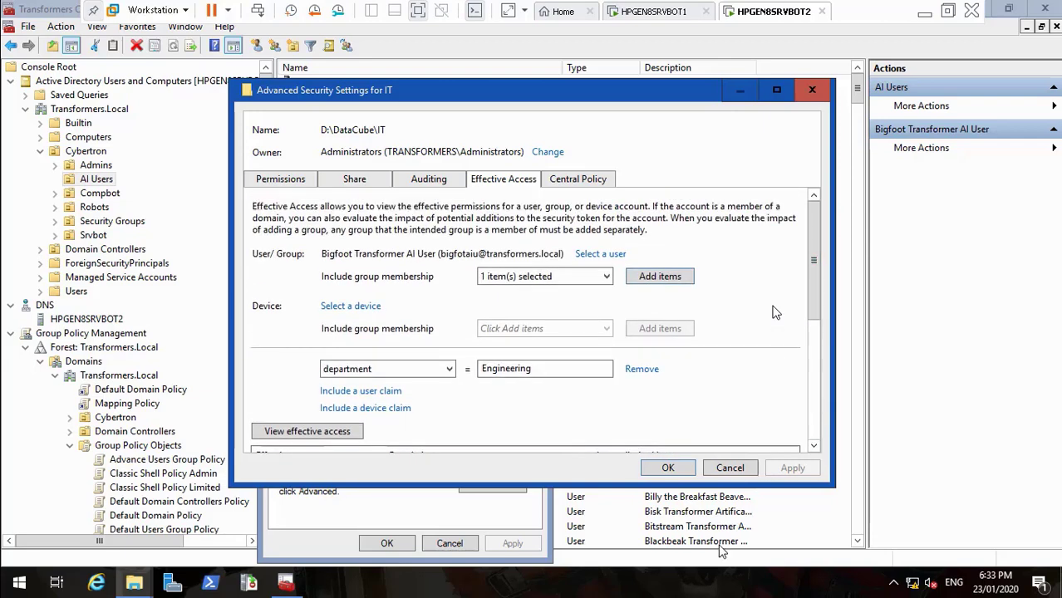
pyautogui.click(668, 470)
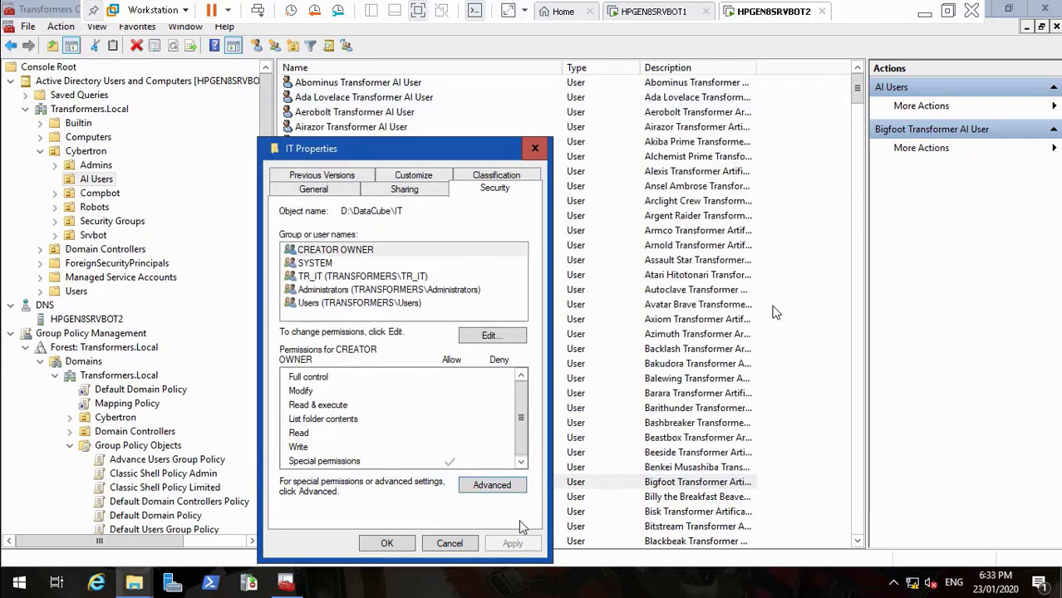
# Change the Bigfoot user's Department from Engineering to IT and save the account
pyautogui.click(387, 545)
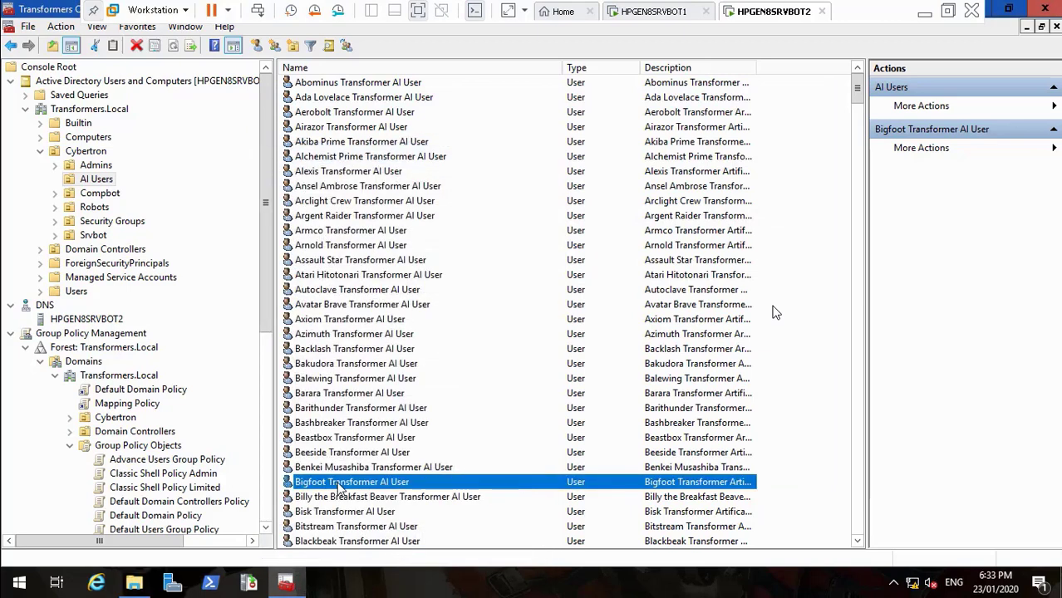
pyautogui.doubleClick(339, 487)
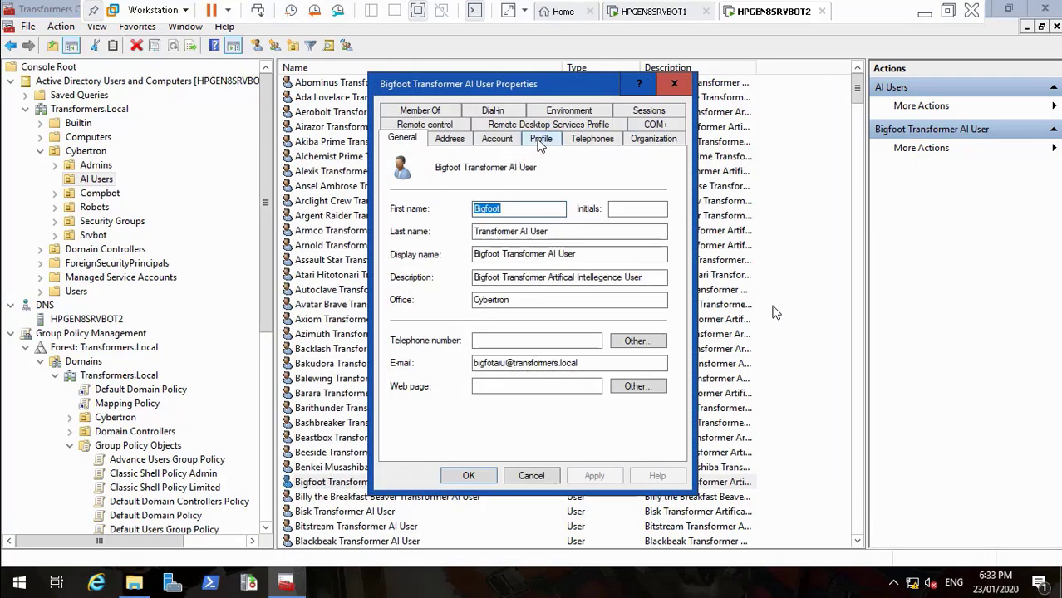
pyautogui.click(647, 139)
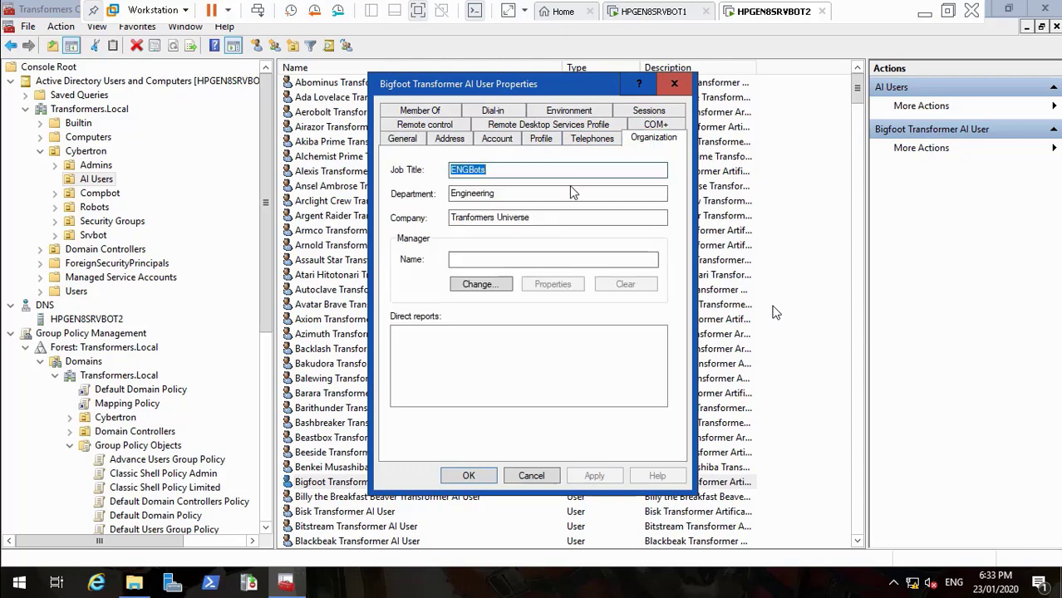
pyautogui.click(510, 200)
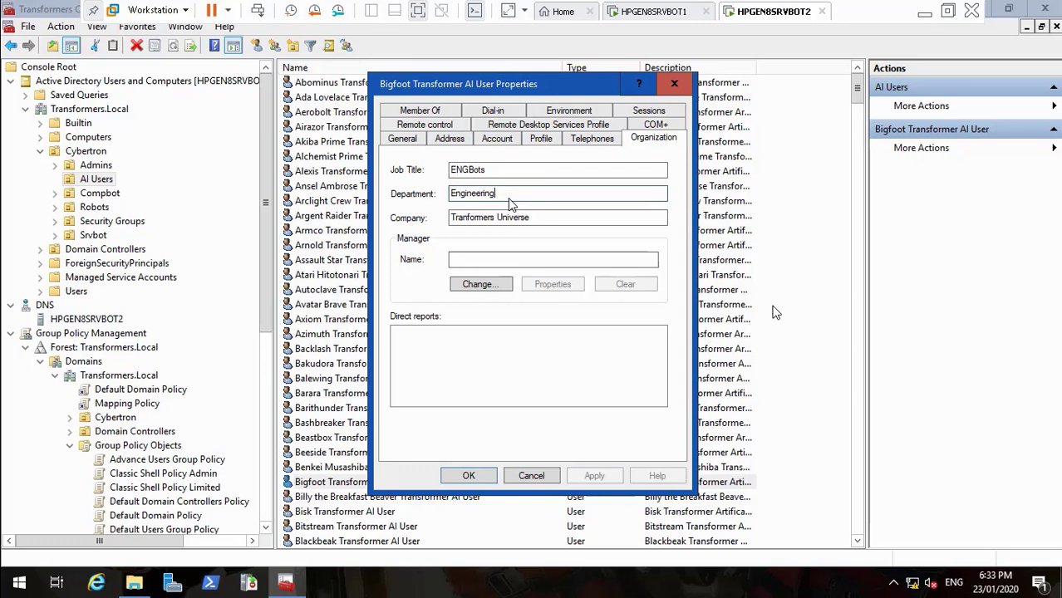
pyautogui.press('BackSpace')
pyautogui.press('BackSpace')
pyautogui.press('BackSpace')
pyautogui.press('BackSpace')
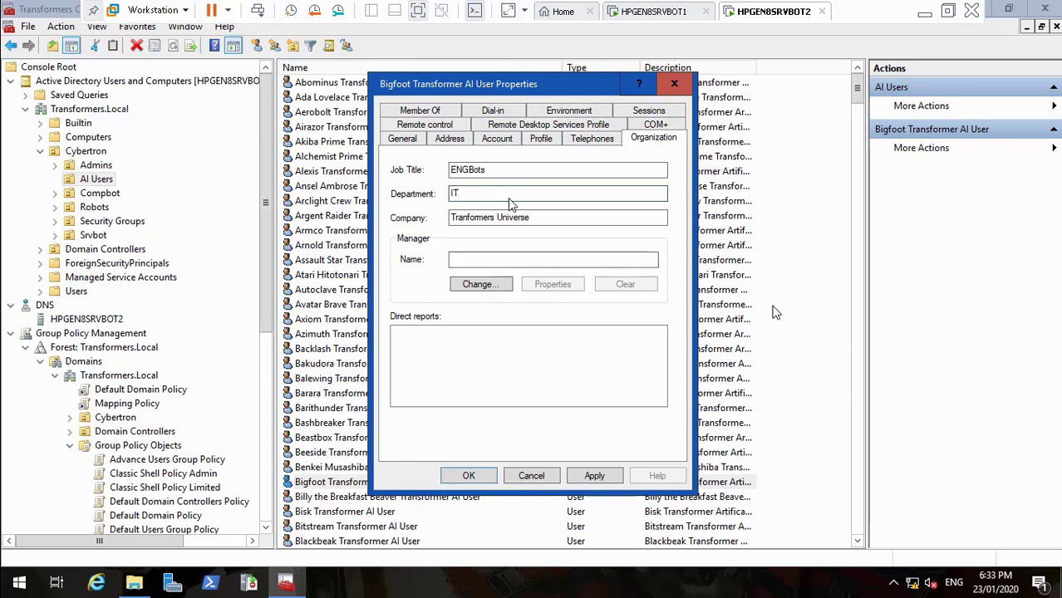
pyautogui.click(592, 476)
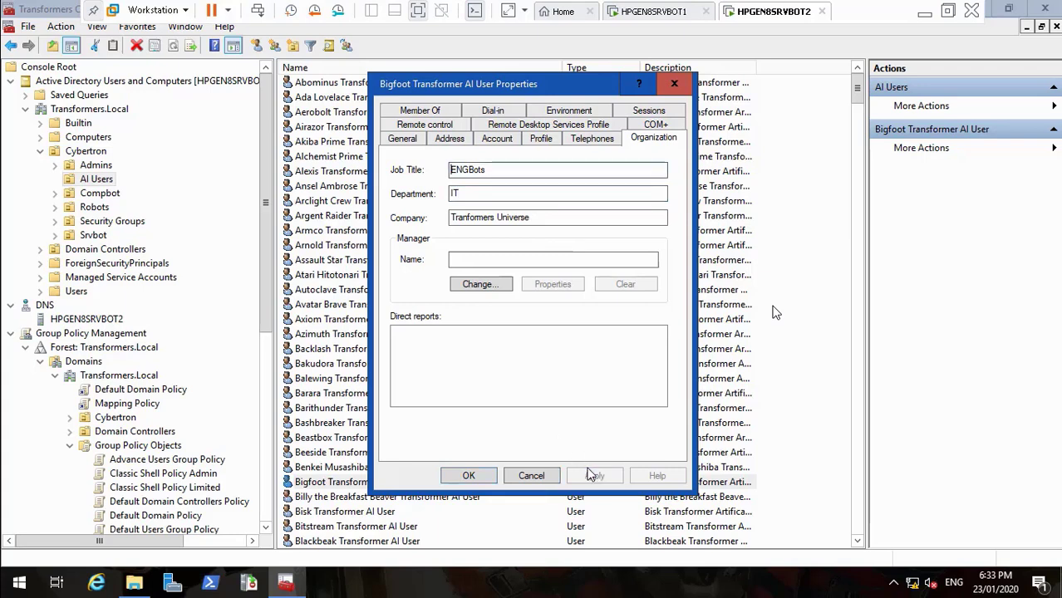
pyautogui.click(468, 476)
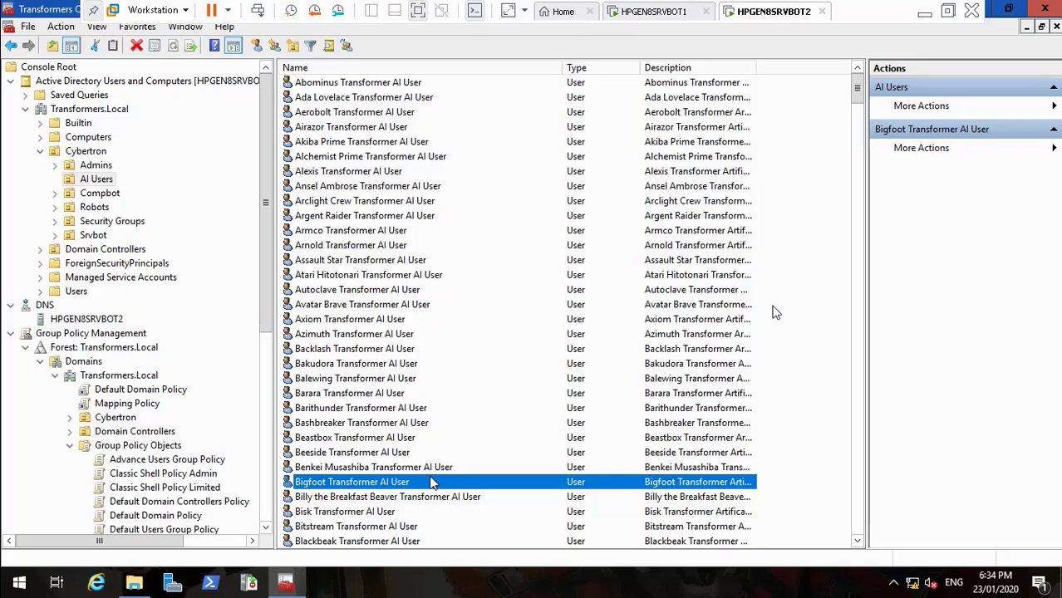
# Open the Effective Access tab of the IT folder's advanced security settings
pyautogui.click(135, 584)
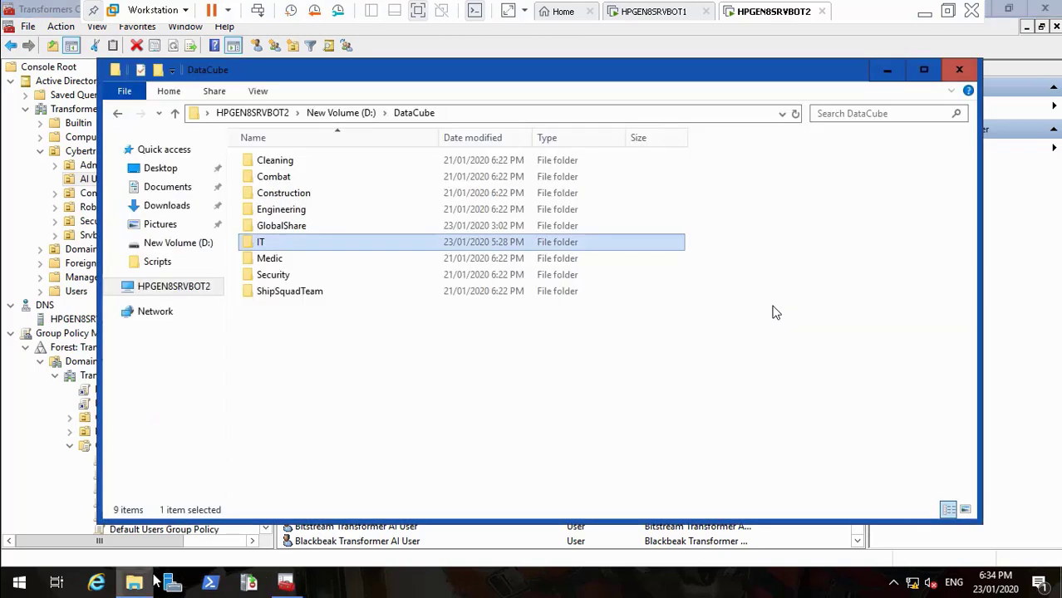
pyautogui.rightClick(295, 250)
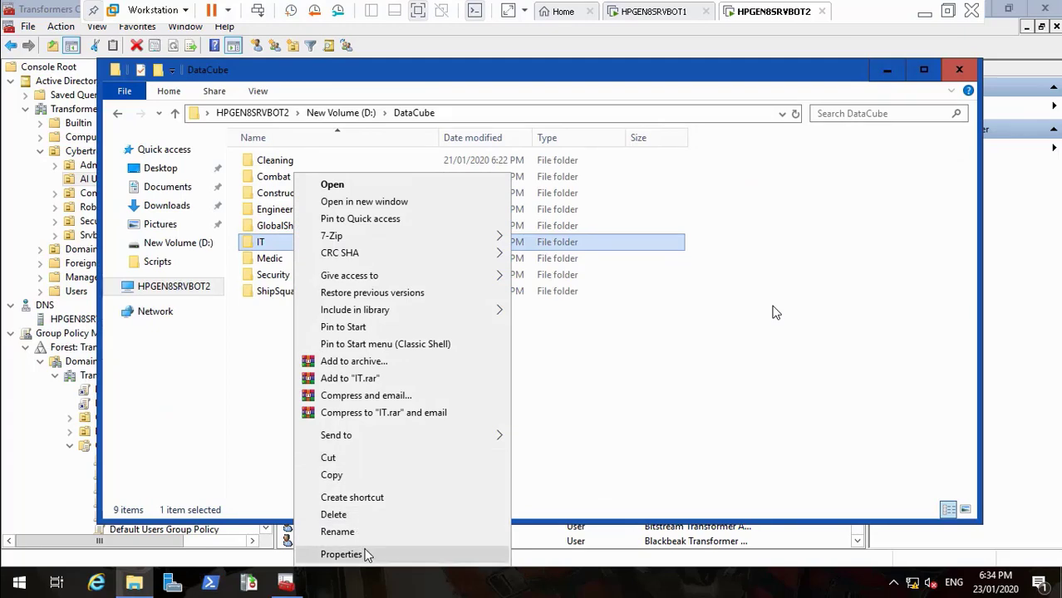
pyautogui.click(366, 555)
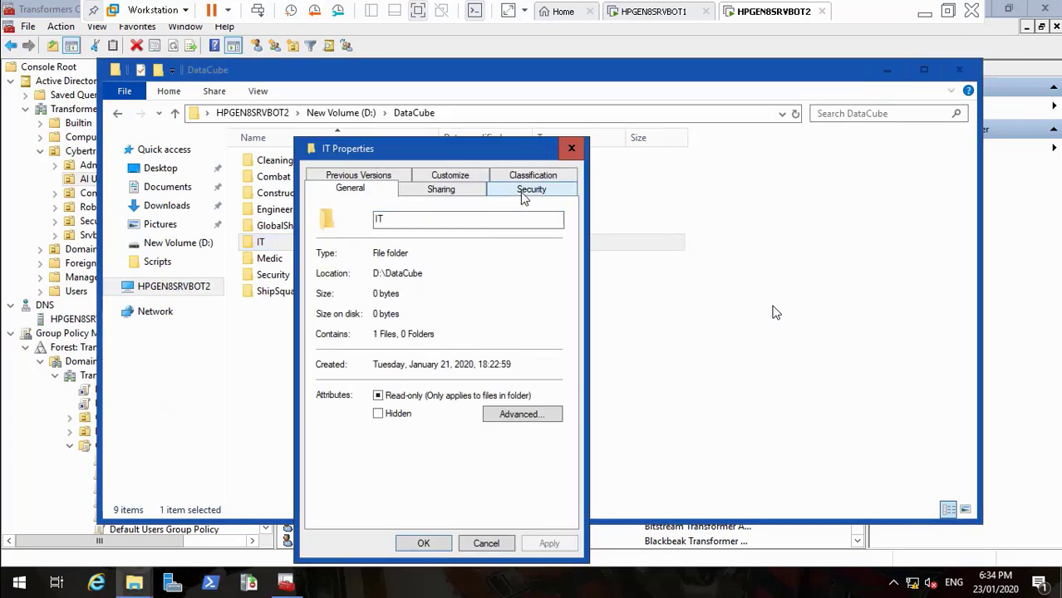
pyautogui.click(524, 193)
pyautogui.click(528, 487)
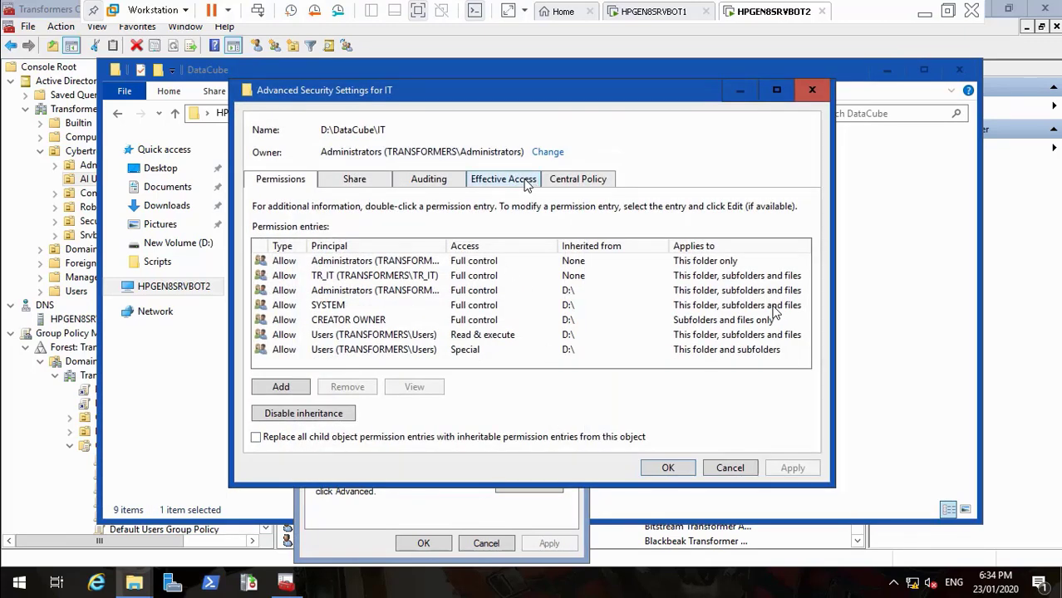
pyautogui.click(531, 181)
# Select the Bigfoot user and include the TR_ENG group in the test
pyautogui.click(337, 257)
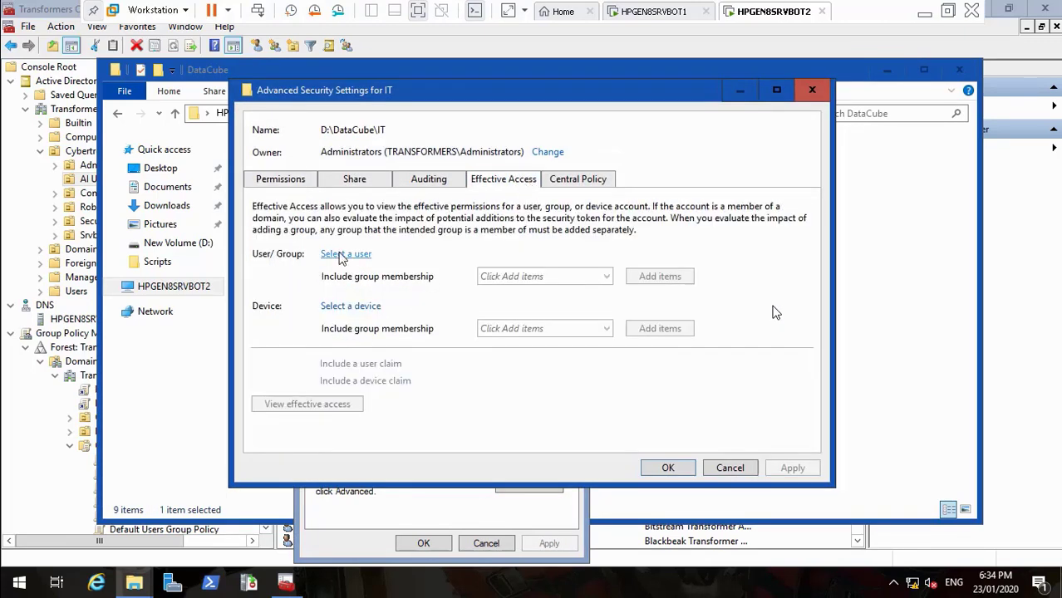
pyautogui.write('b')
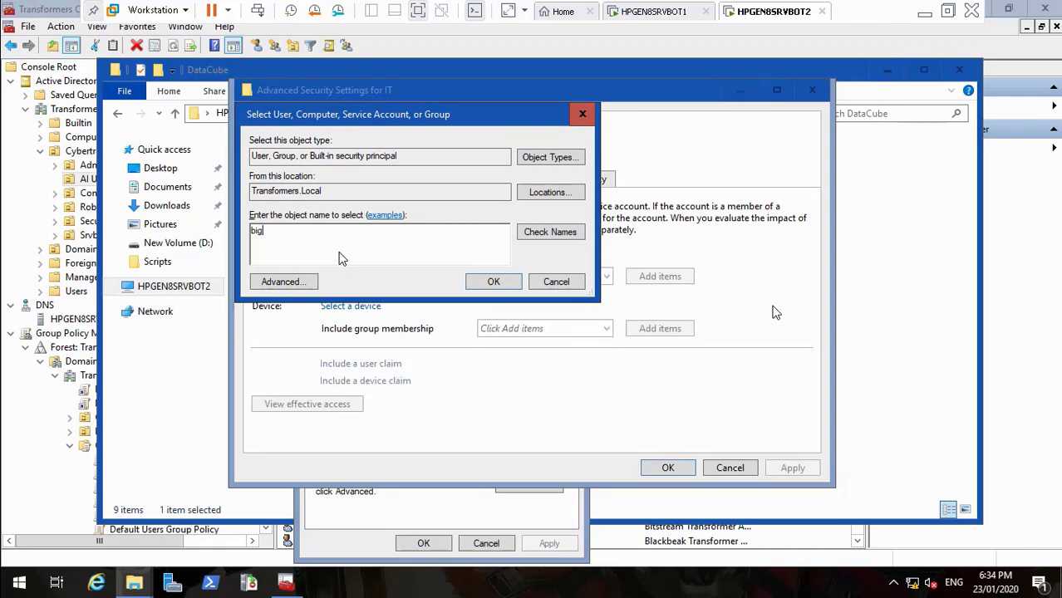
pyautogui.write('ig')
pyautogui.click(522, 234)
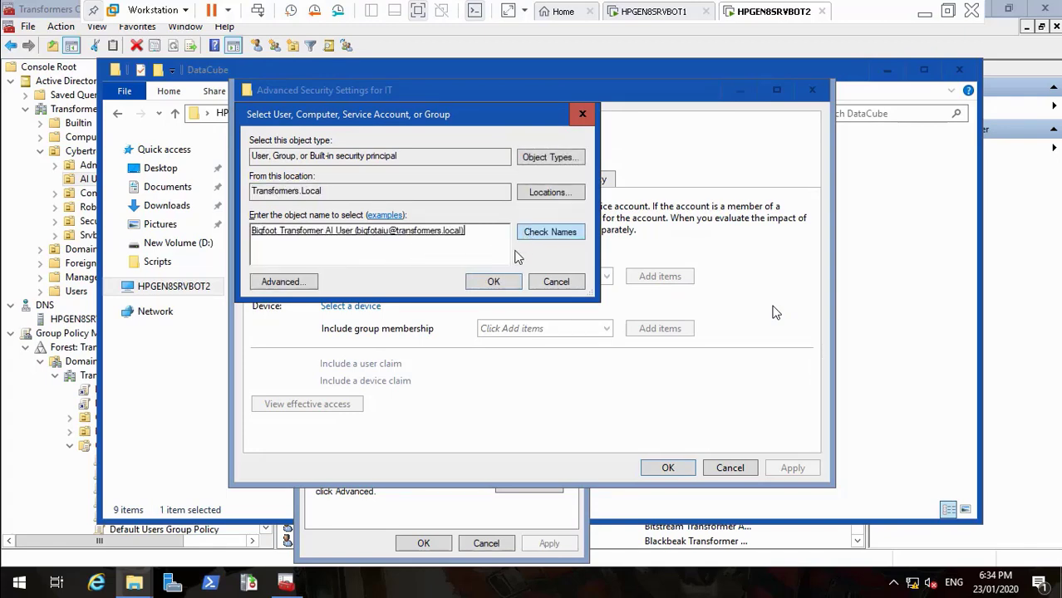
pyautogui.click(499, 282)
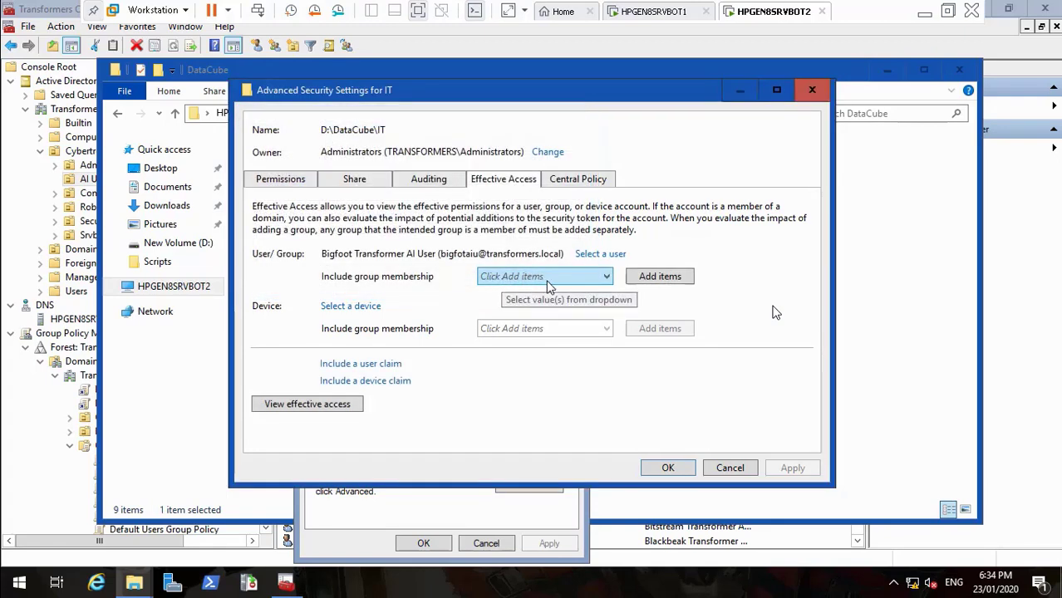
pyautogui.click(656, 278)
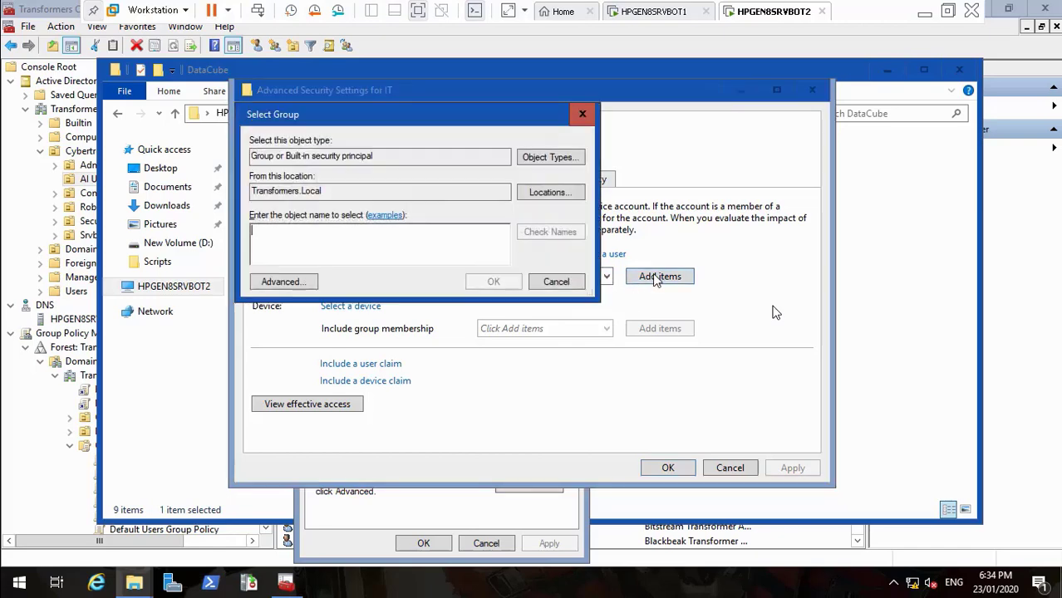
pyautogui.write('TR_ENG')
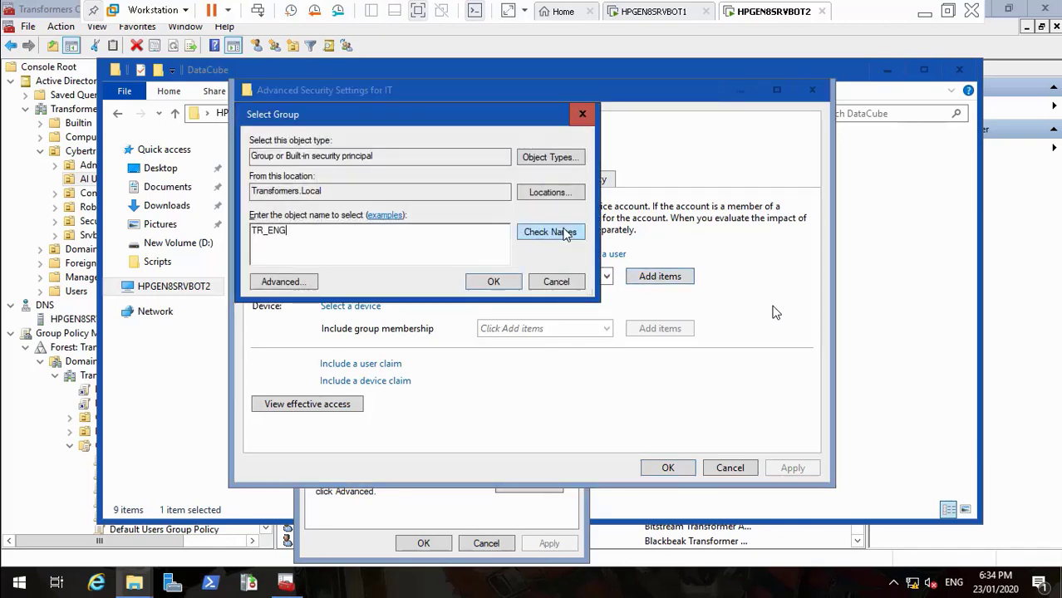
pyautogui.click(507, 279)
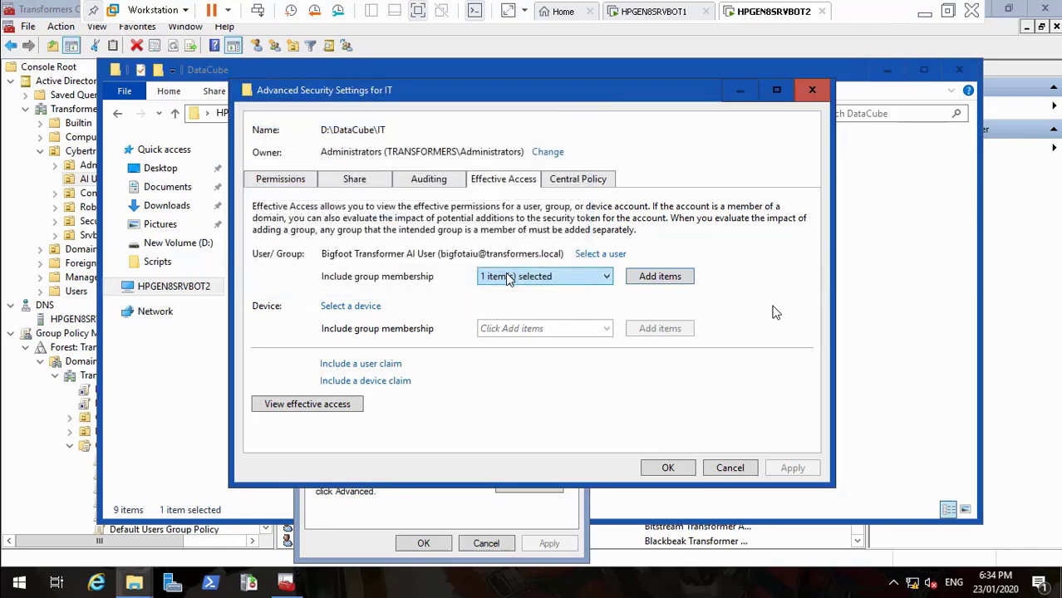
# Add department claim IT, view the still-denied effective access, and close the settings
pyautogui.click(371, 366)
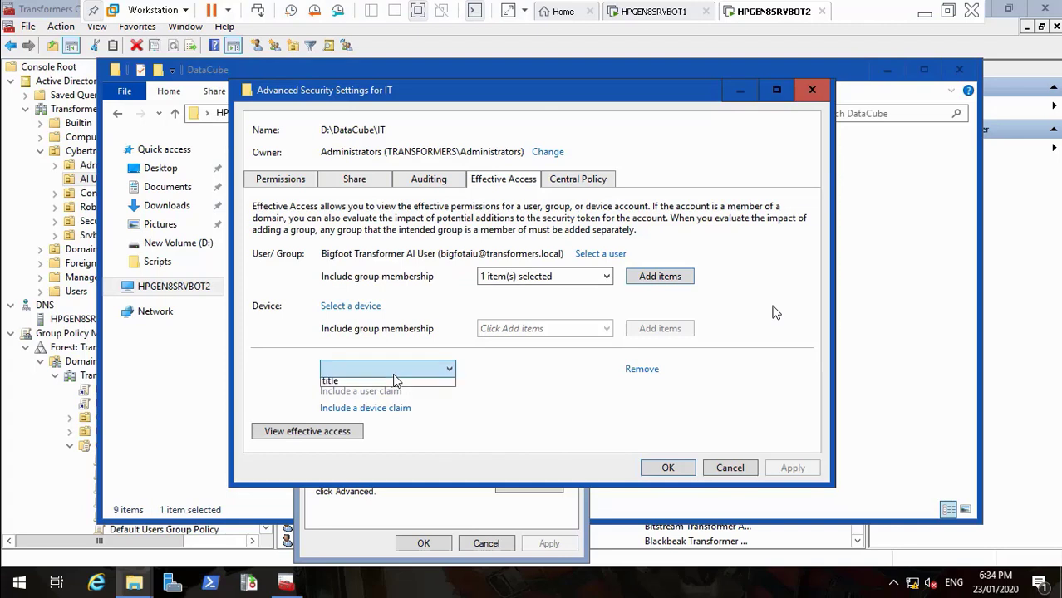
pyautogui.click(394, 369)
pyautogui.click(378, 398)
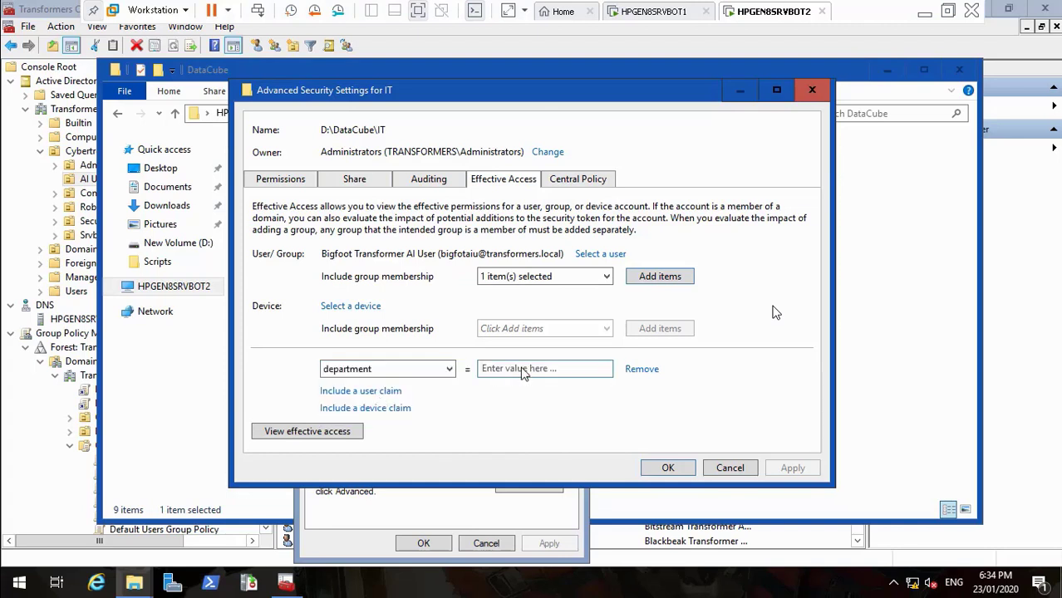
pyautogui.click(531, 371)
pyautogui.click(349, 431)
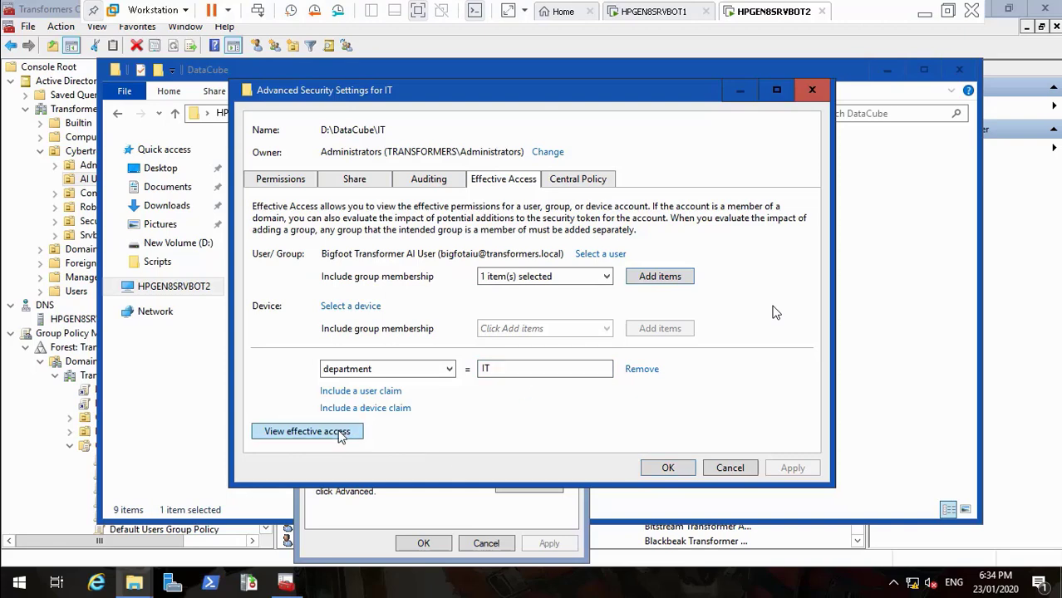
pyautogui.click(814, 445)
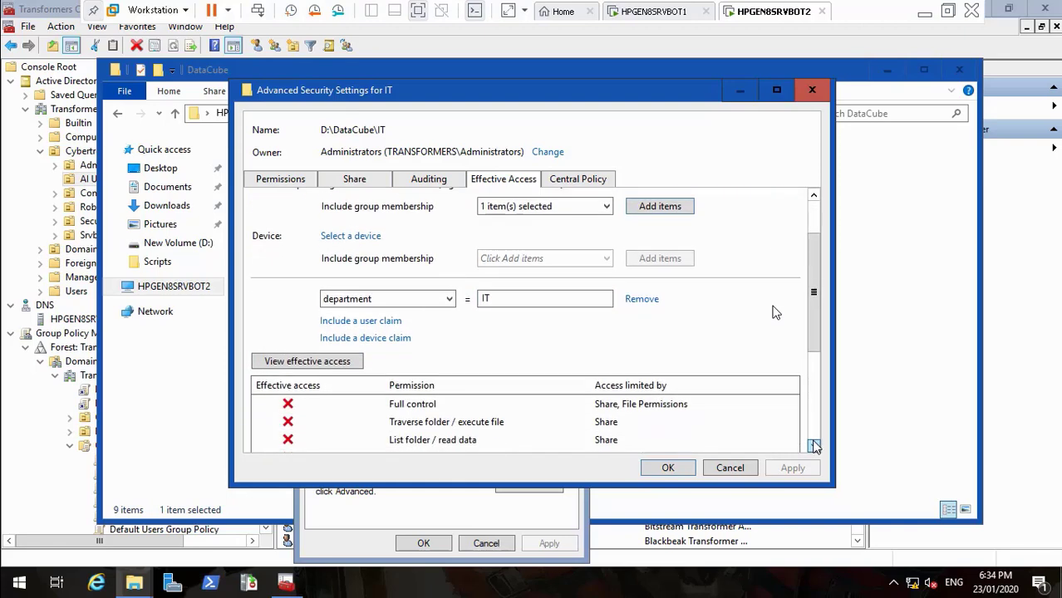
pyautogui.click(813, 446)
pyautogui.click(814, 445)
pyautogui.click(814, 446)
pyautogui.click(811, 428)
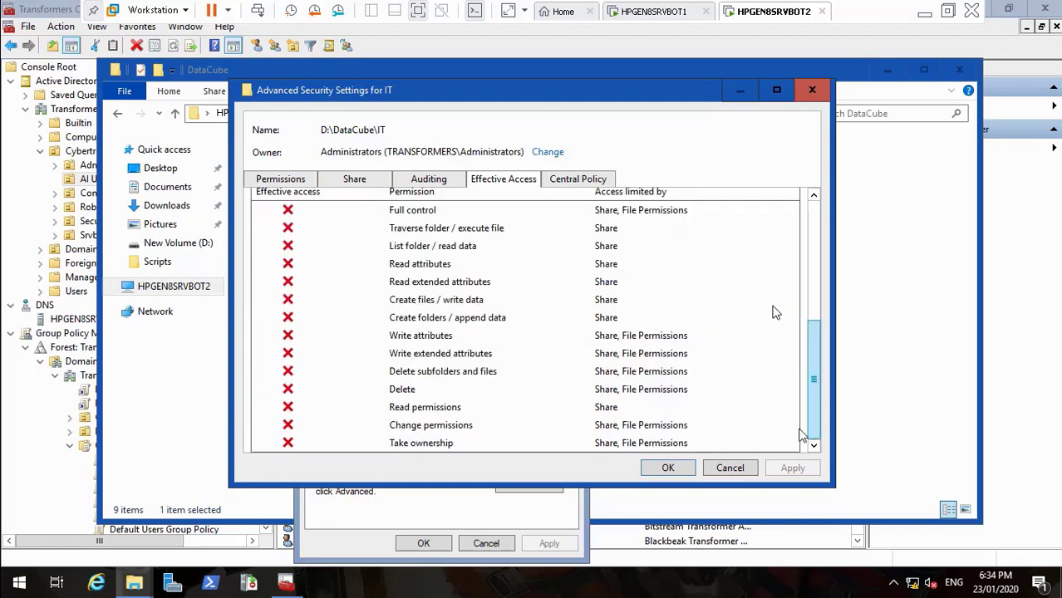
pyautogui.click(668, 467)
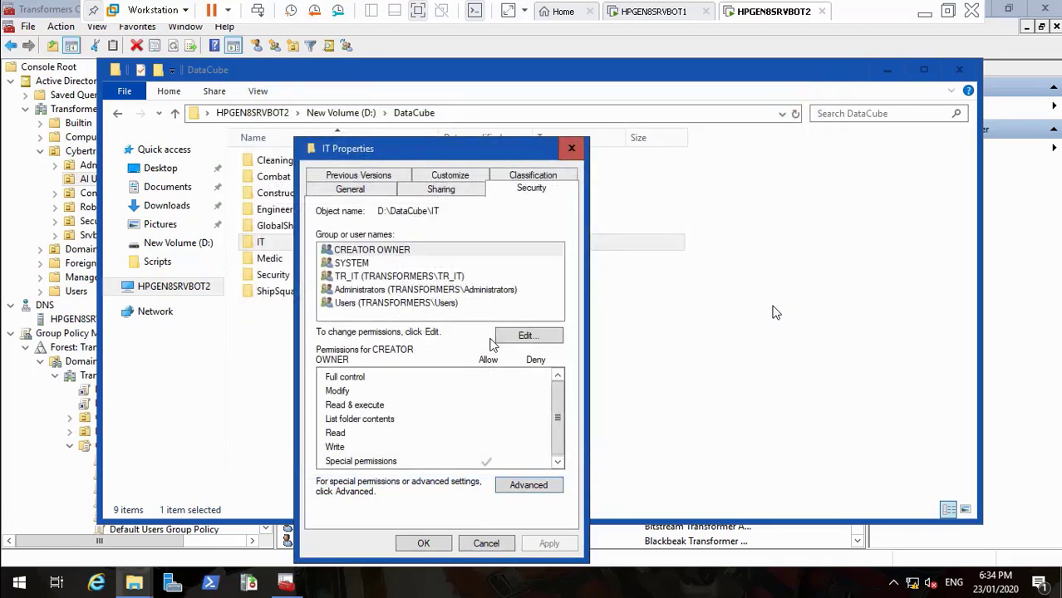
# Review TR_IT's permissions on the IT folder and cancel its properties
pyautogui.click(428, 278)
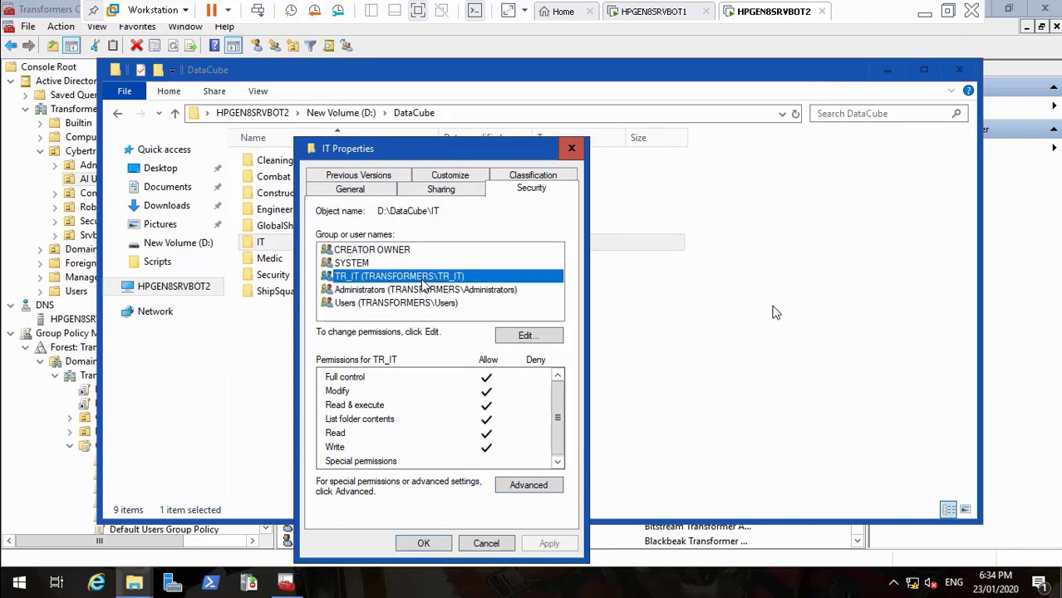
pyautogui.click(484, 543)
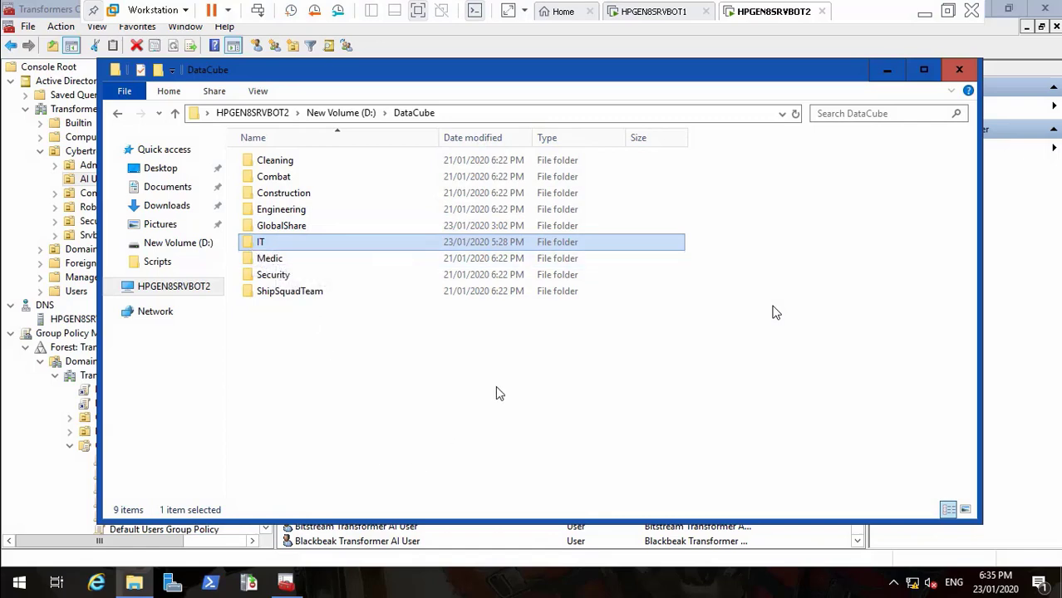
# Add the Bigfoot user to the TR_IT group and save the membership
pyautogui.click(886, 70)
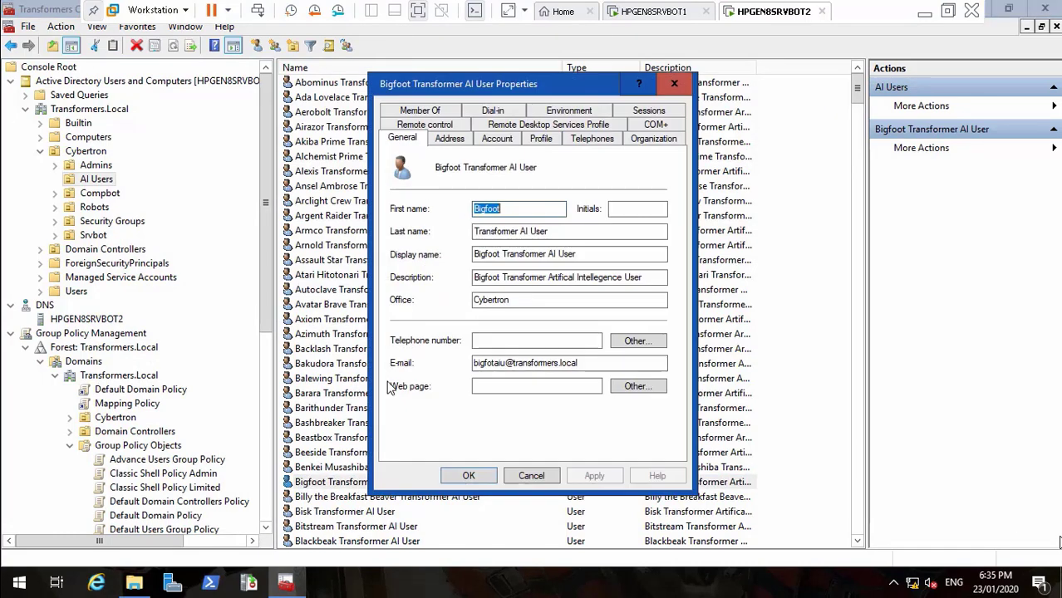
pyautogui.moveTo(1000, 549)
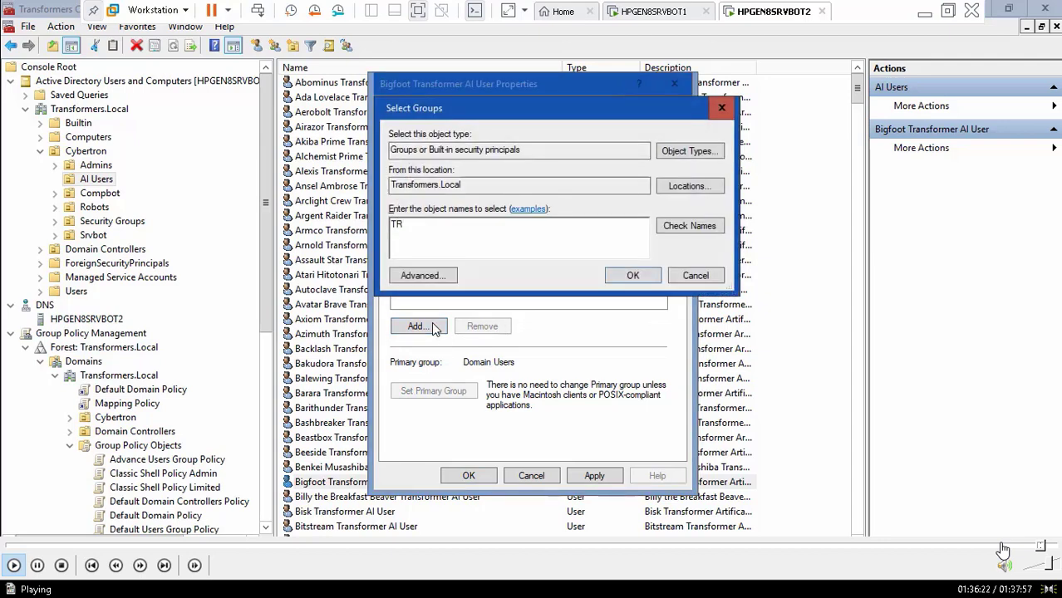
pyautogui.write('_IT')
pyautogui.click(680, 228)
pyautogui.click(634, 269)
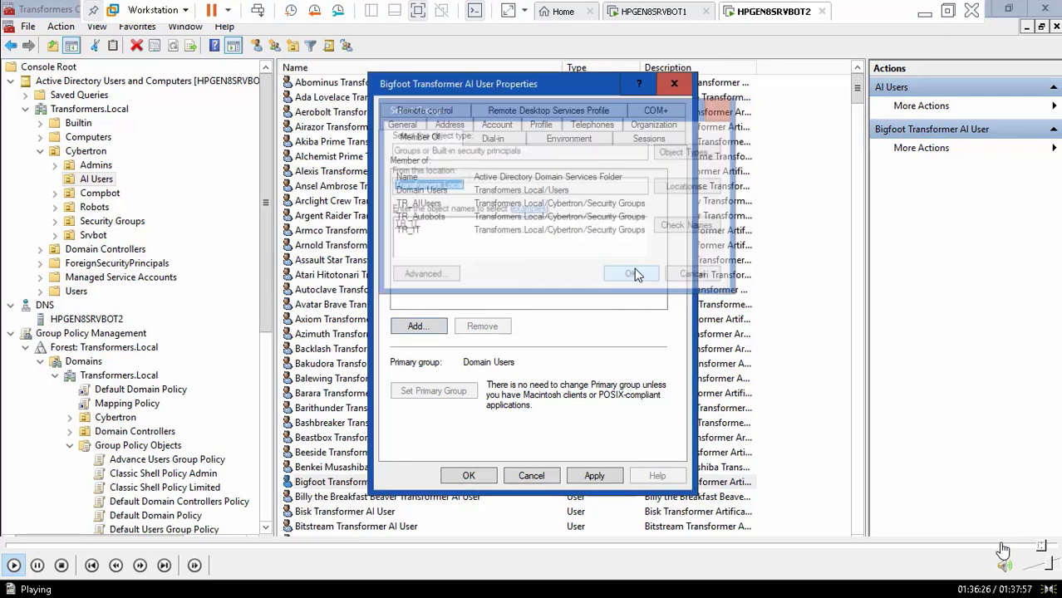
pyautogui.click(592, 479)
pyautogui.click(468, 476)
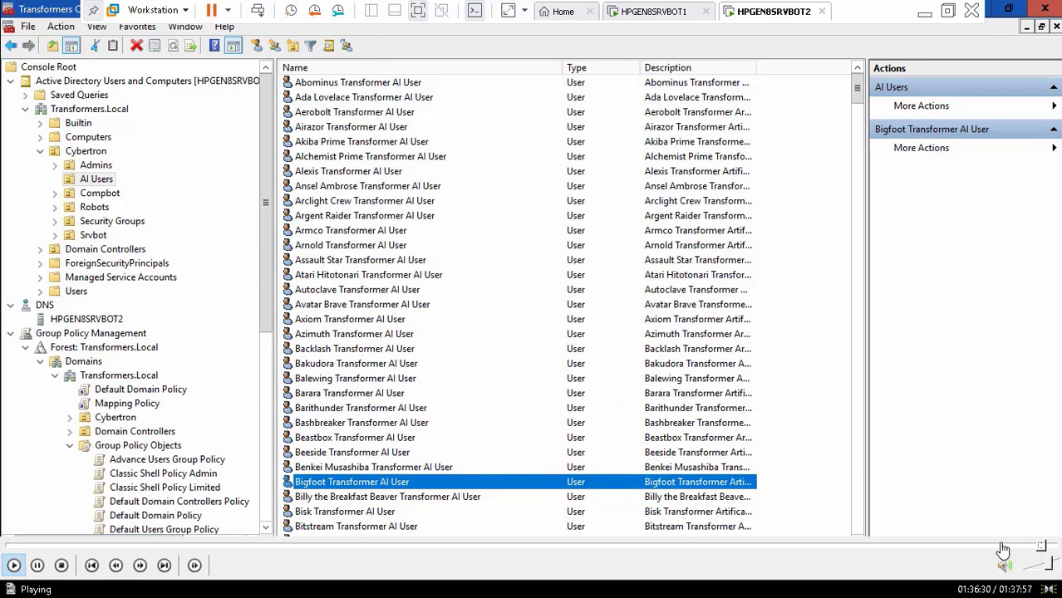
# Restore the DataCube folder window and bring up the IT folder's actions
pyautogui.click(135, 580)
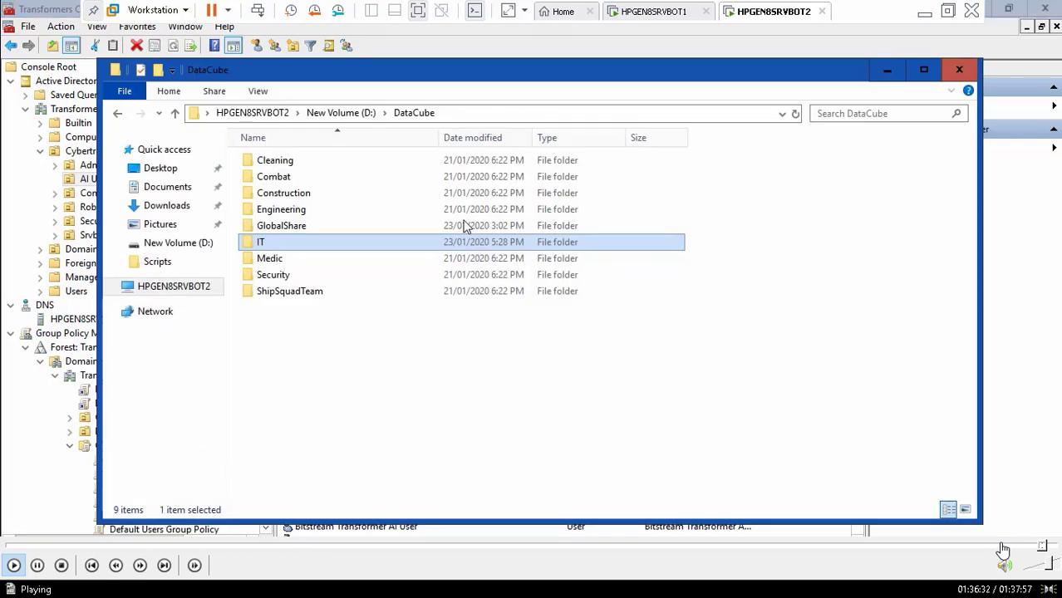
pyautogui.rightClick(259, 241)
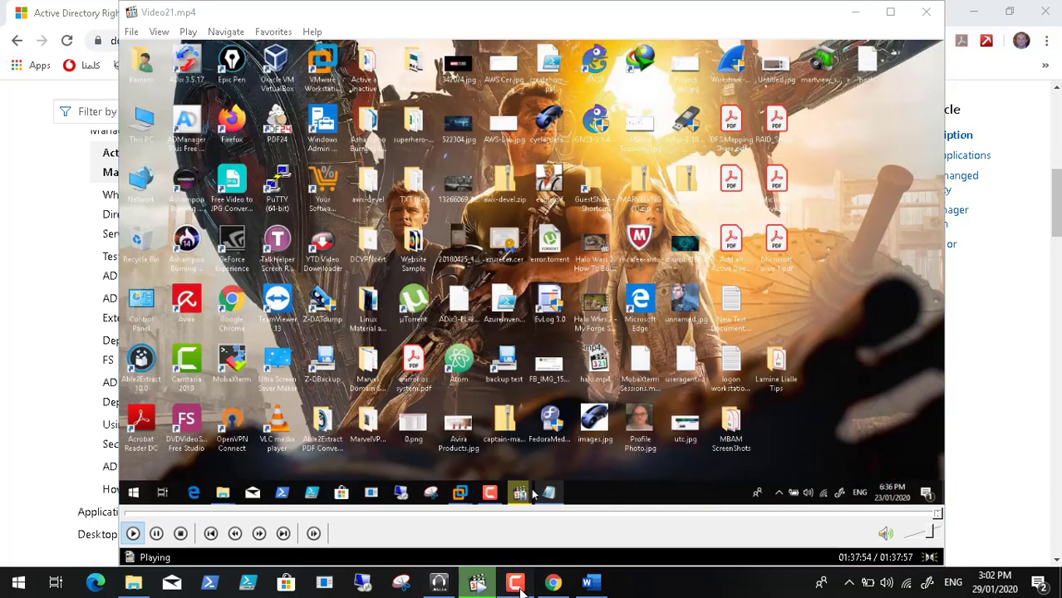
pyautogui.click(515, 583)
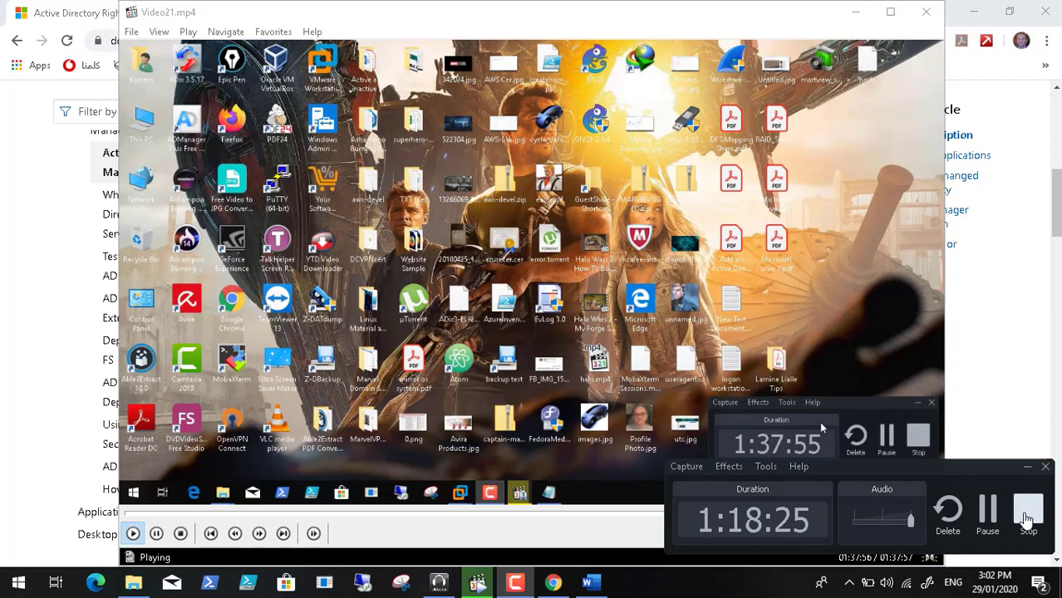
pyautogui.click(134, 534)
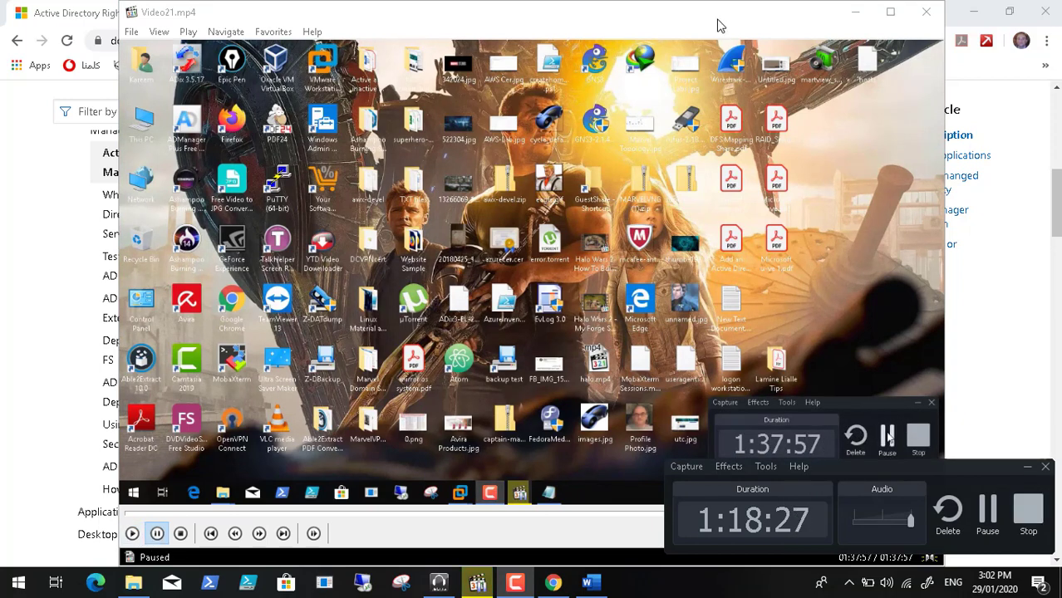